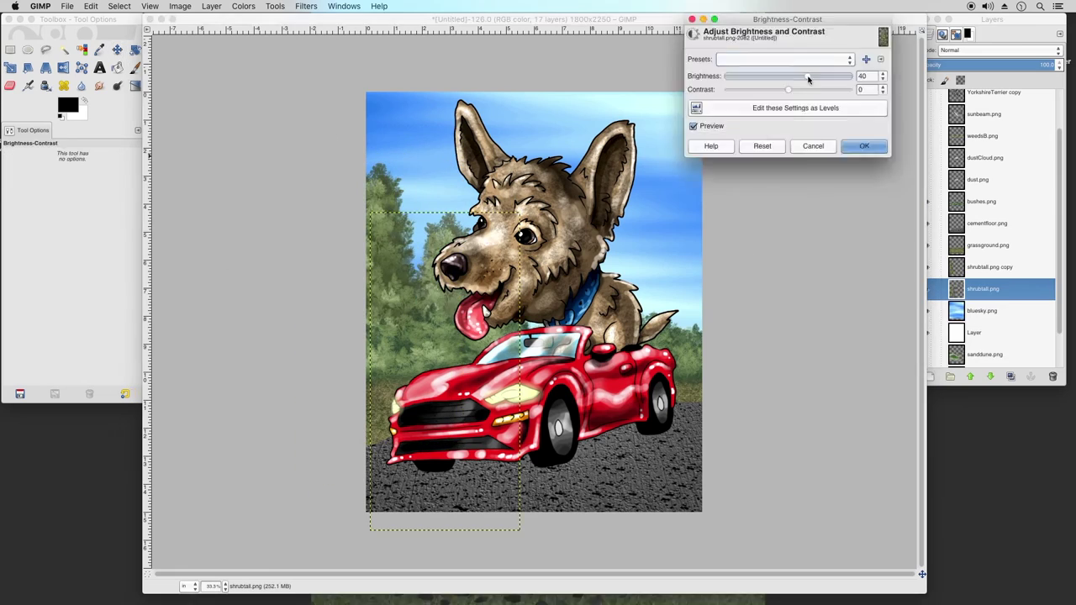
# Move the dustCloud.png layer below the shrubtall.png layers and place an additional shrubtall.png copy in the background
pyautogui.click(982, 332)
pyautogui.moveTo(985, 158); pyautogui.dragTo(985, 322)
pyautogui.click(1011, 377)
pyautogui.moveTo(505, 151); pyautogui.dragTo(639, 160)
# Apply a colour adjustment to a background layer and move the dust.png layer to the top of the layer stack
pyautogui.click(983, 333)
pyautogui.click(243, 6)
pyautogui.click(259, 32)
pyautogui.click(978, 201)
pyautogui.moveTo(978, 158); pyautogui.dragTo(978, 96)
pyautogui.click(334, 98)
# Make the sunbeam.png layer visible and select it as the active layer
pyautogui.click(117, 50)
pyautogui.click(926, 187)
pyautogui.click(980, 187)
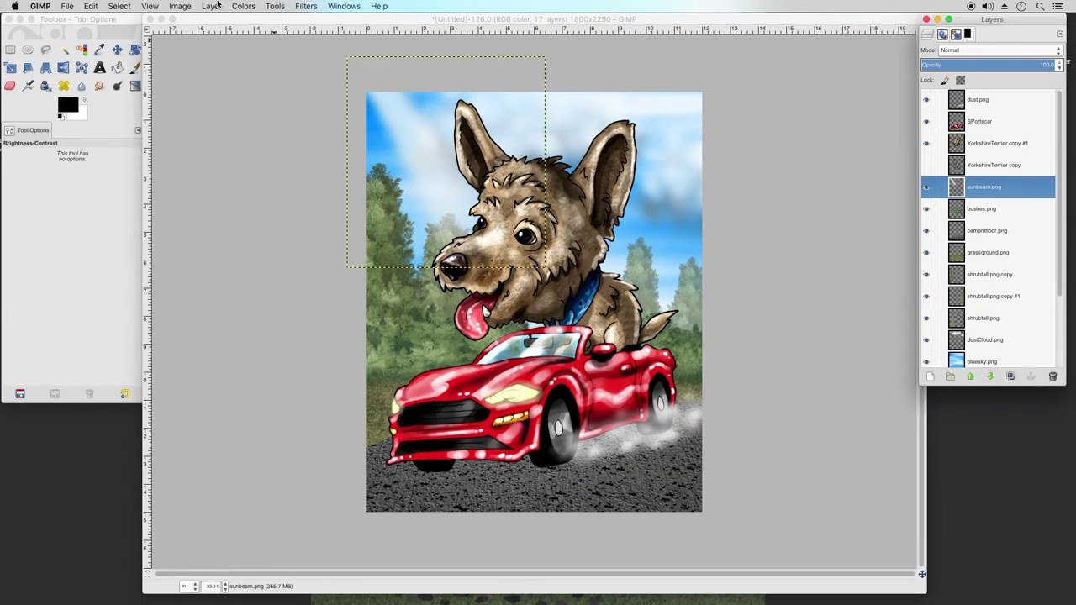
# Add a new layer above sunbeam.png and paint a dark shadow on the road beneath the car with the Paintbrush
pyautogui.click(930, 377)
pyautogui.click(134, 67)
pyautogui.moveTo(716, 444); pyautogui.dragTo(611, 432)
# Duplicate the dust.png layer and place the copy directly below the SPortscar layer
pyautogui.click(978, 99)
pyautogui.click(1016, 65)
pyautogui.click(1010, 377)
pyautogui.moveTo(978, 99); pyautogui.dragTo(984, 153)
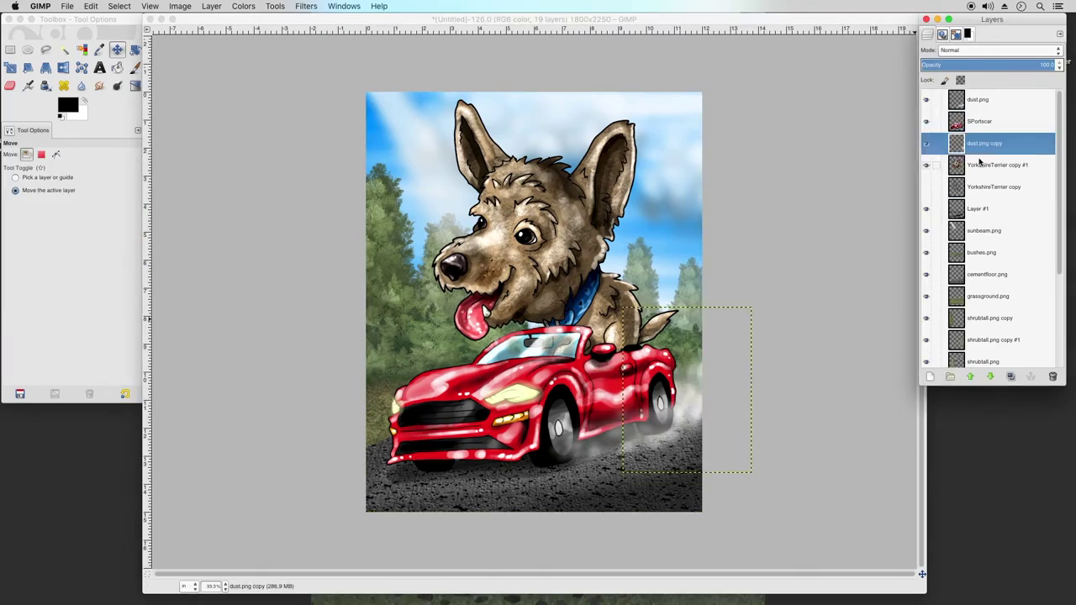
# Copy the visible background with the terrier hidden and paste it as a new layer behind the terrier
pyautogui.click(978, 208)
pyautogui.press('super+d')
pyautogui.click(927, 165)
pyautogui.click(90, 6)
pyautogui.click(92, 101)
# Adjust the pasted background layer's colours with Hue-Saturation, shifting them to a cooler, lighter tone
pyautogui.click(243, 6)
pyautogui.click(259, 19)
pyautogui.moveTo(253, 311); pyautogui.dragTo(231, 311)
pyautogui.click(338, 402)
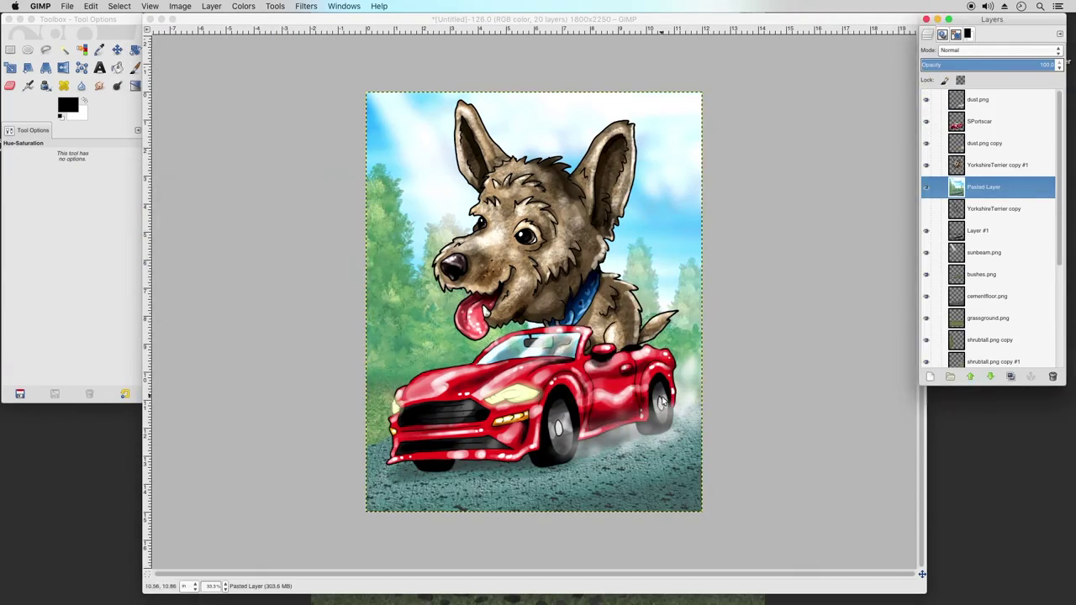
# Duplicate the YorkshireTerrier copy #1 layer and draw thin black whiskers around the muzzle with the Ink tool
pyautogui.click(997, 165)
pyautogui.click(117, 86)
pyautogui.press('+')
pyautogui.click(1011, 376)
pyautogui.click(46, 86)
pyautogui.moveTo(389, 282); pyautogui.dragTo(355, 262)
pyautogui.click(99, 86)
pyautogui.press('1')
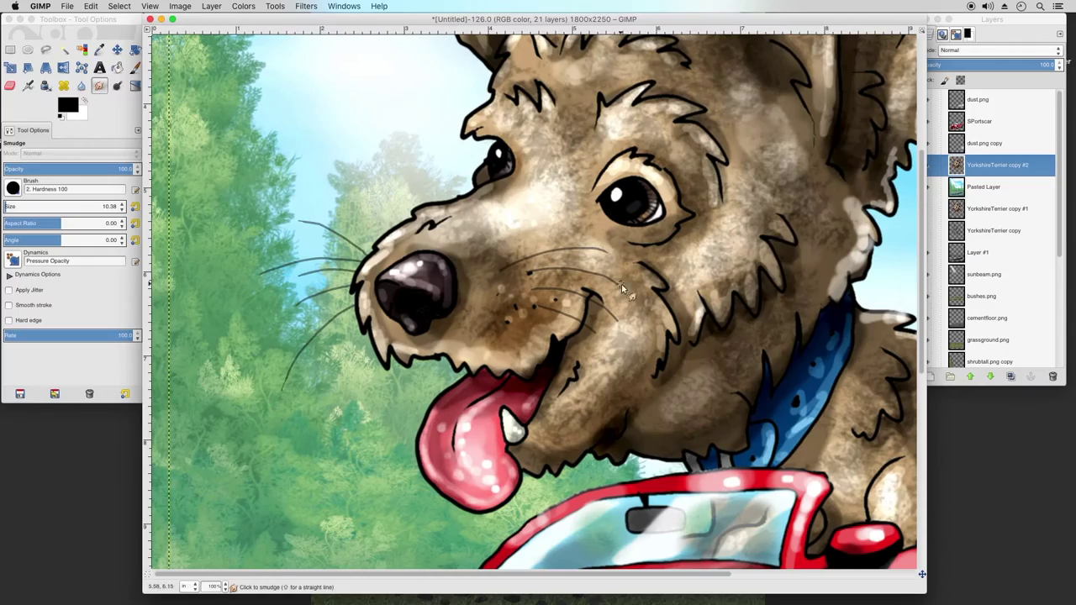
pyautogui.press('super+shift+j')
pyautogui.click(984, 187)
pyautogui.click(1011, 377)
pyautogui.click(10, 86)
pyautogui.click(1053, 376)
# Add a new layer above the pasted background and draw a black signature in the sky between the ears with the Ink tool
pyautogui.click(930, 377)
pyautogui.press('Return')
pyautogui.click(46, 86)
pyautogui.press('1')
pyautogui.moveTo(455, 100); pyautogui.dragTo(546, 90)
pyautogui.moveTo(488, 85); pyautogui.dragTo(464, 142)
pyautogui.moveTo(462, 108); pyautogui.dragTo(473, 108)
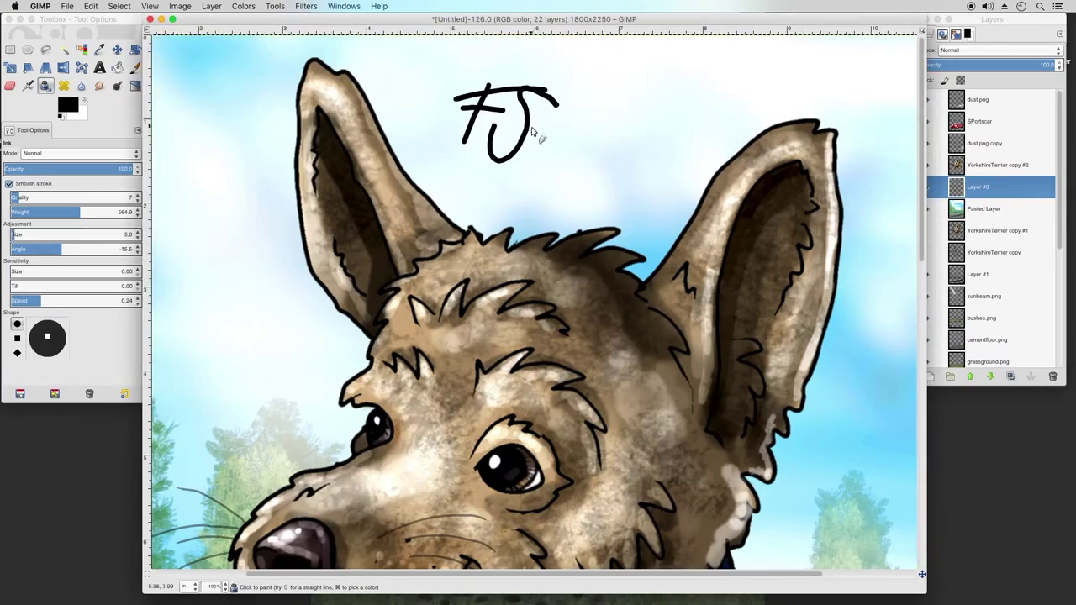
pyautogui.press('-')
pyautogui.hotkey('shift', 'ctrl', 'j')
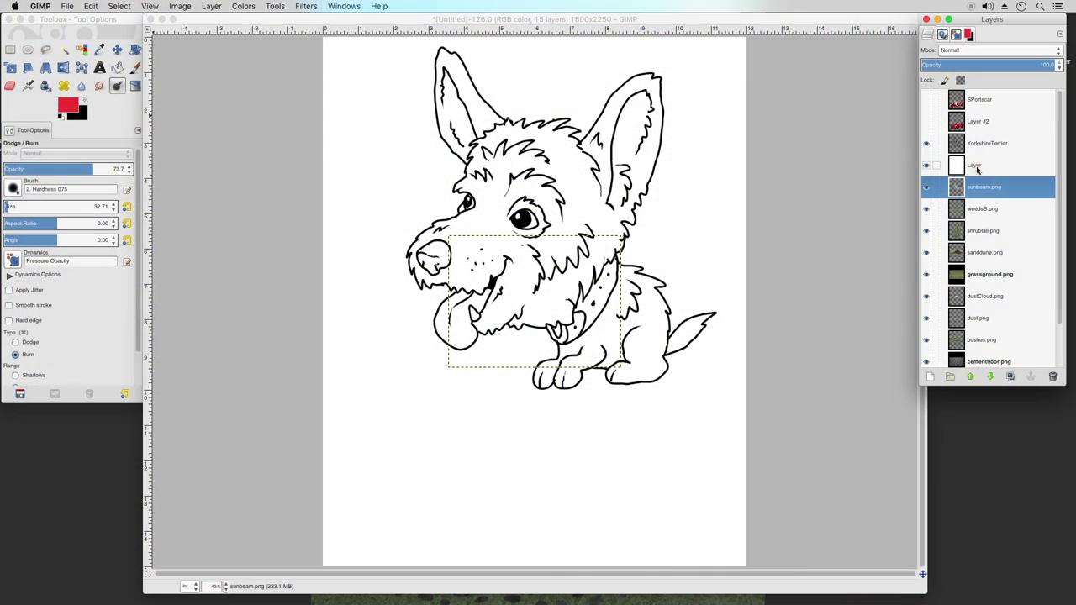
# Select the area around the terrier's outlines by colour on the YorkshireTerrier layer and clear the selection
pyautogui.click(976, 160)
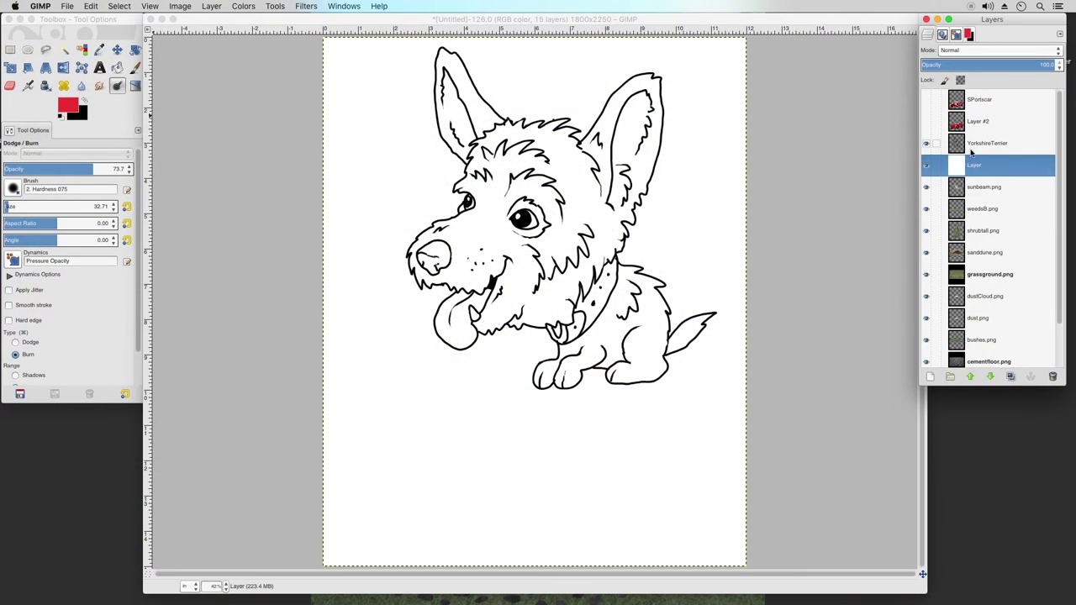
pyautogui.click(971, 149)
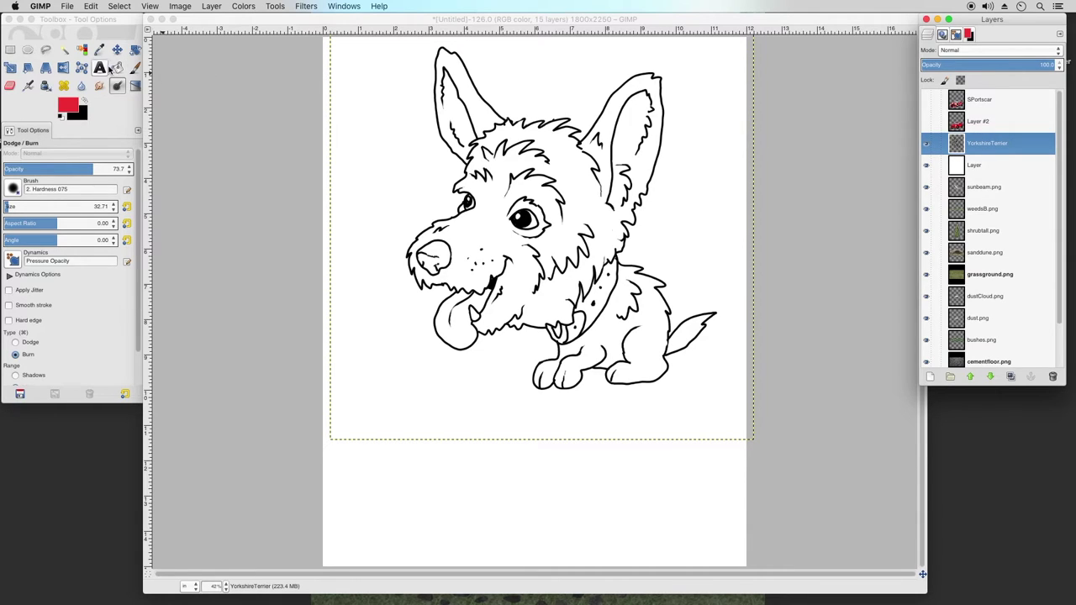
pyautogui.click(85, 51)
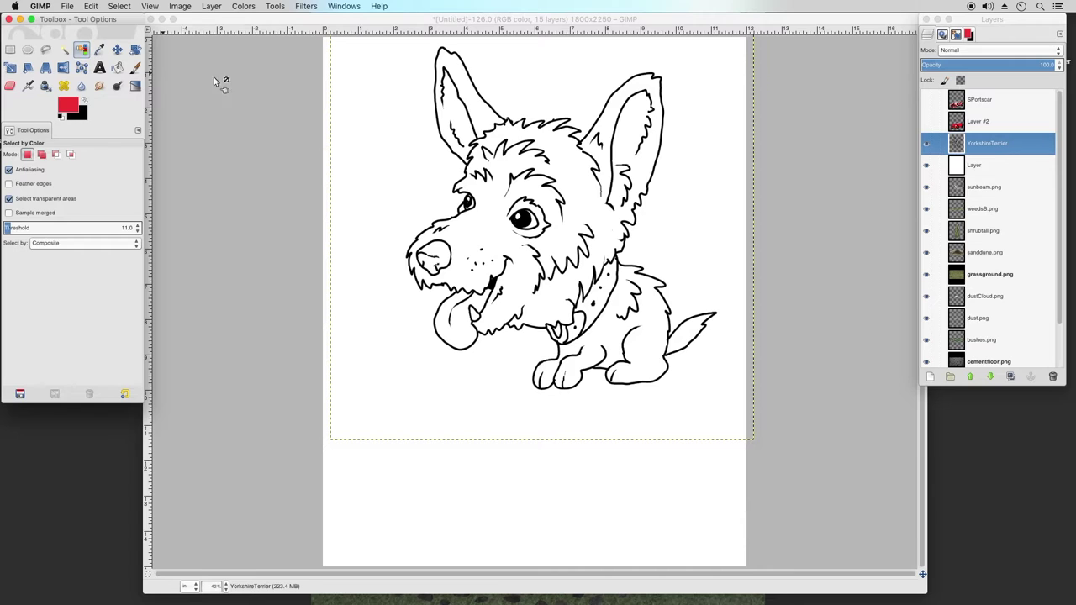
pyautogui.click(403, 160)
pyautogui.click(420, 171)
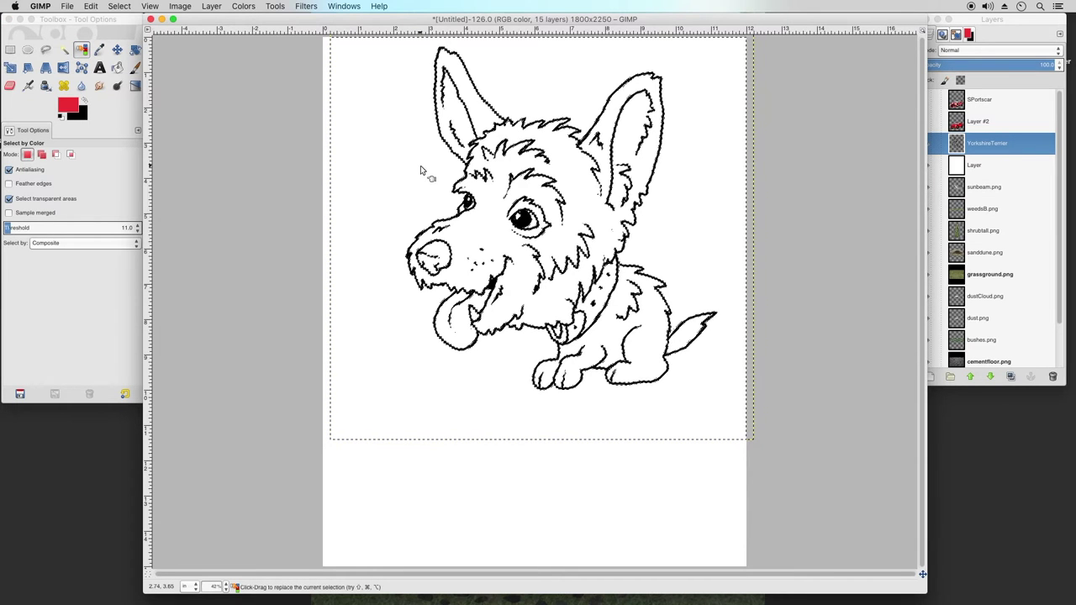
pyautogui.click(119, 6)
pyautogui.click(124, 30)
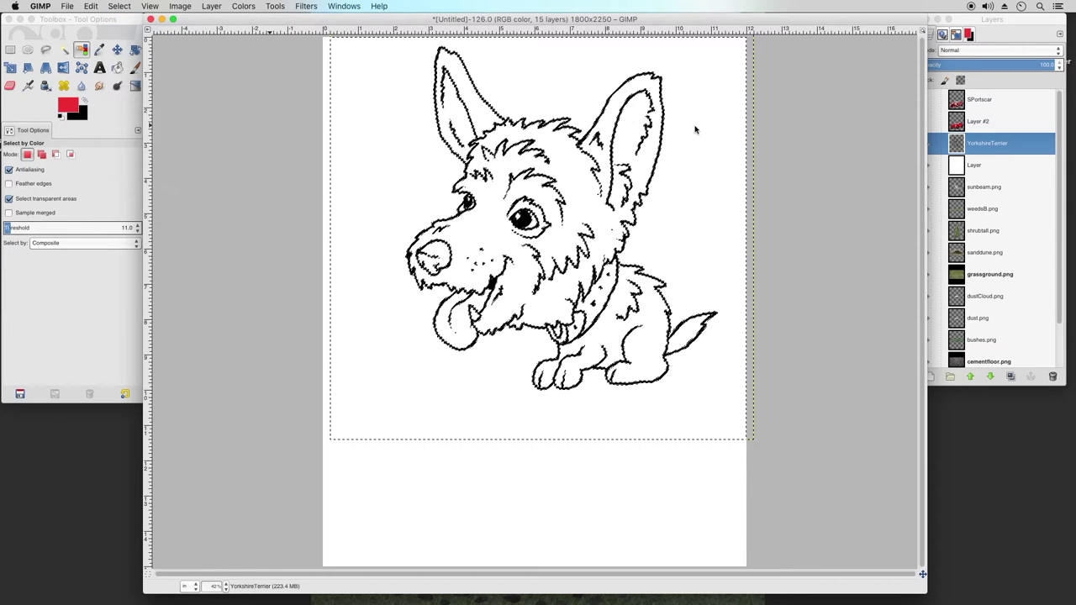
# Compare the flat-coloured car on Layer #2 with the shaded SPortscar layer, and leave only the terrier line art showing
pyautogui.click(977, 122)
pyautogui.click(926, 124)
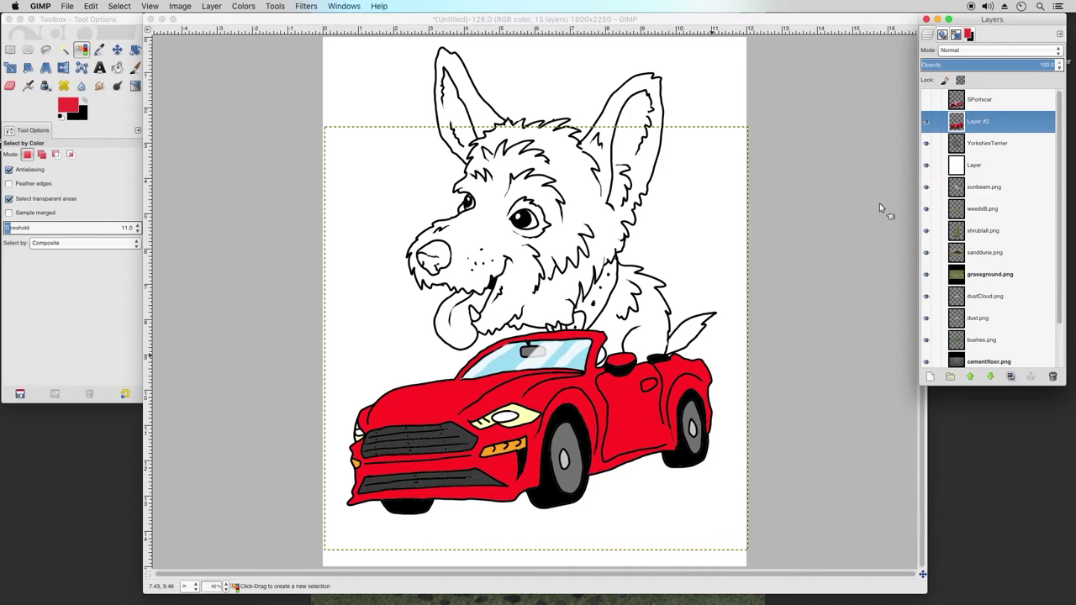
pyautogui.click(928, 100)
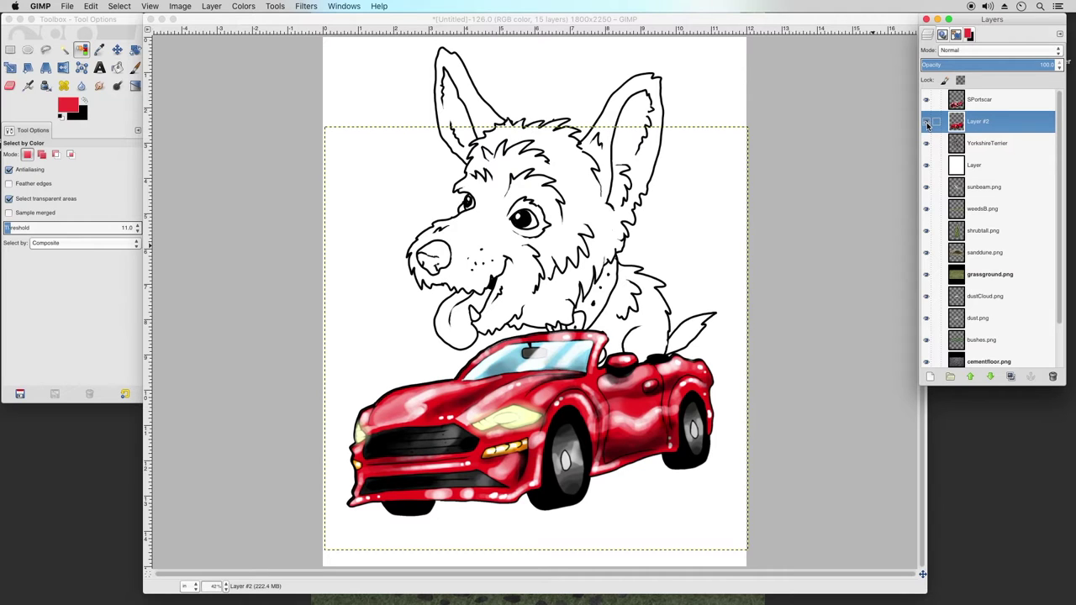
pyautogui.click(989, 105)
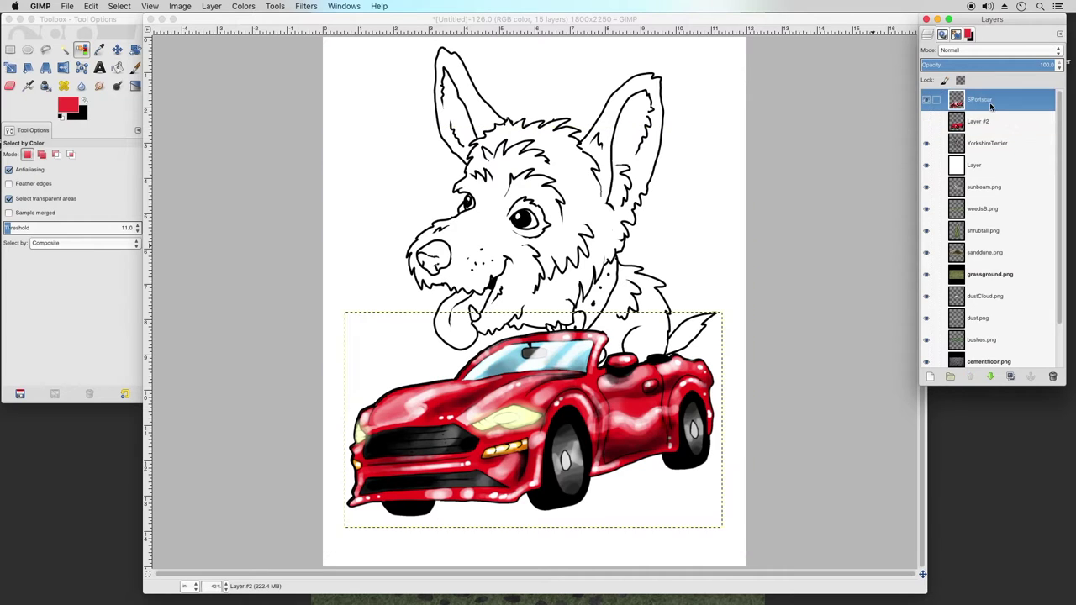
pyautogui.click(979, 148)
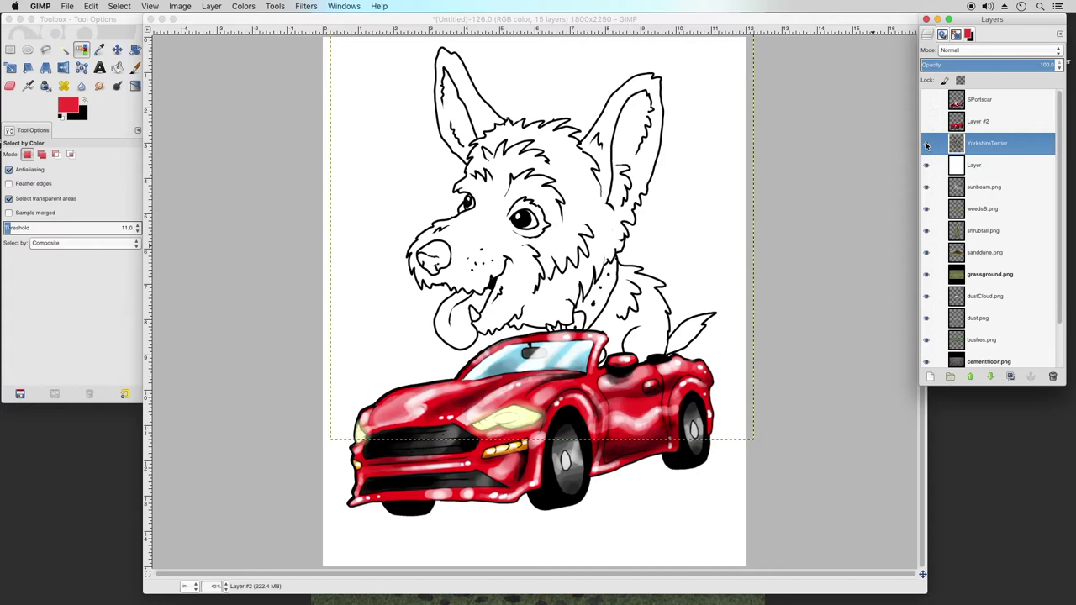
pyautogui.click(927, 144)
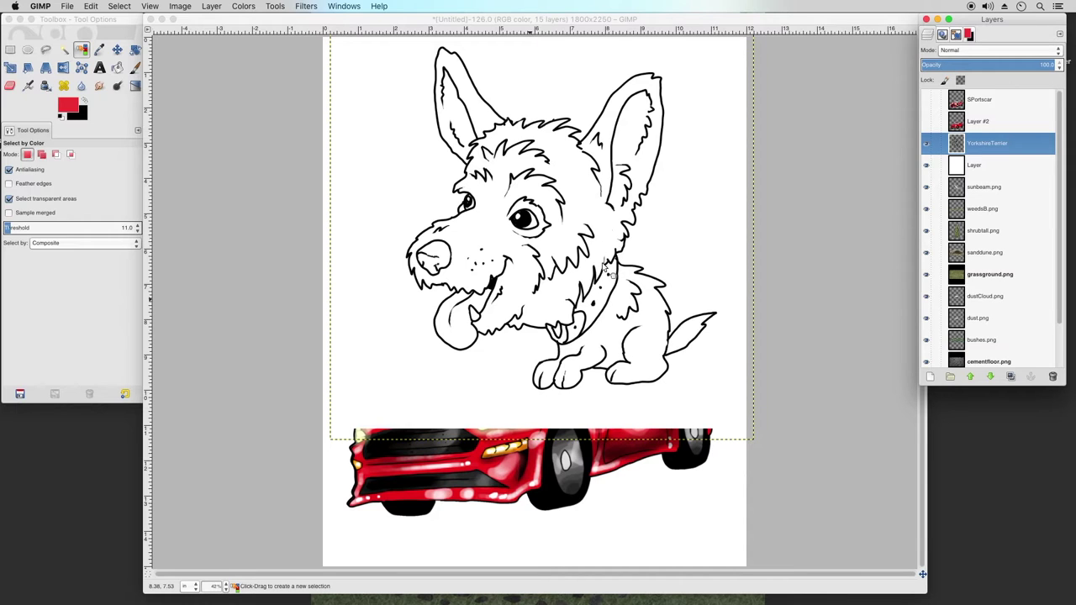
# Choose Bucket Fill and set the foreground colour to the light brown b19b7b
pyautogui.click(134, 68)
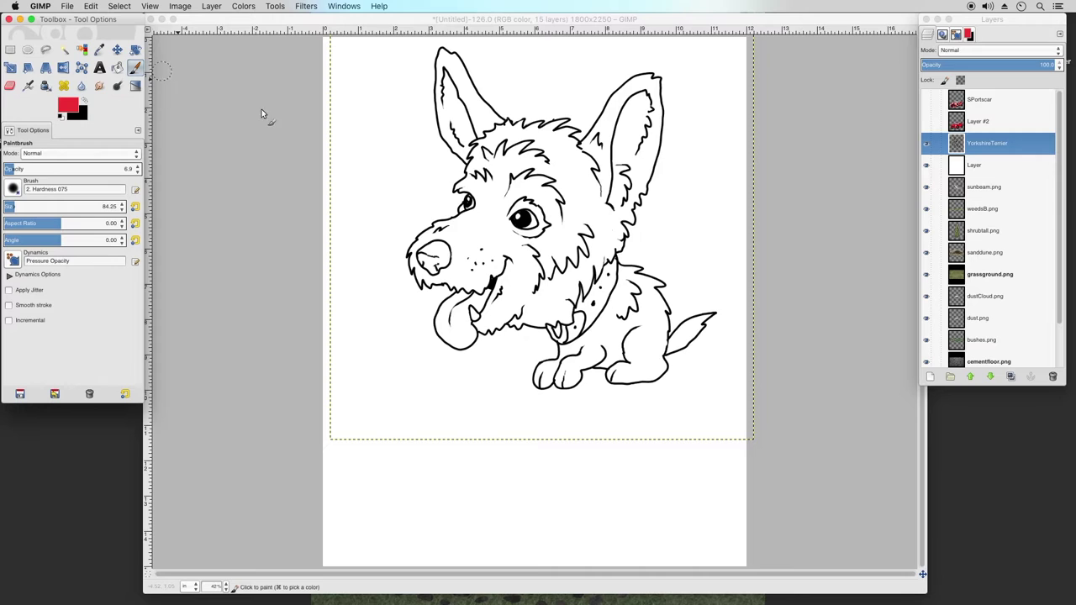
pyautogui.click(116, 68)
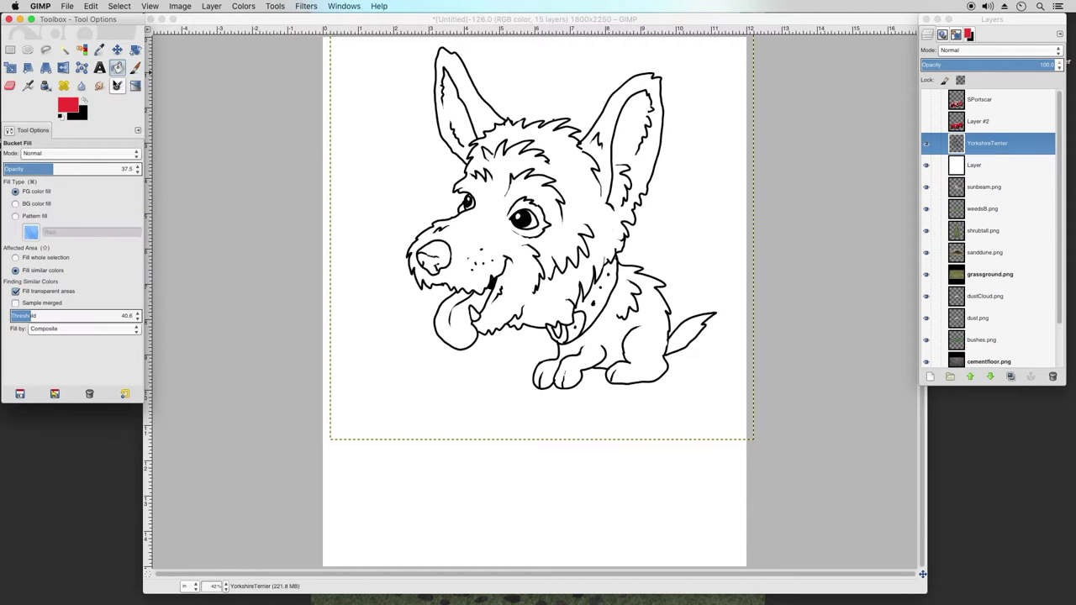
pyautogui.click(70, 110)
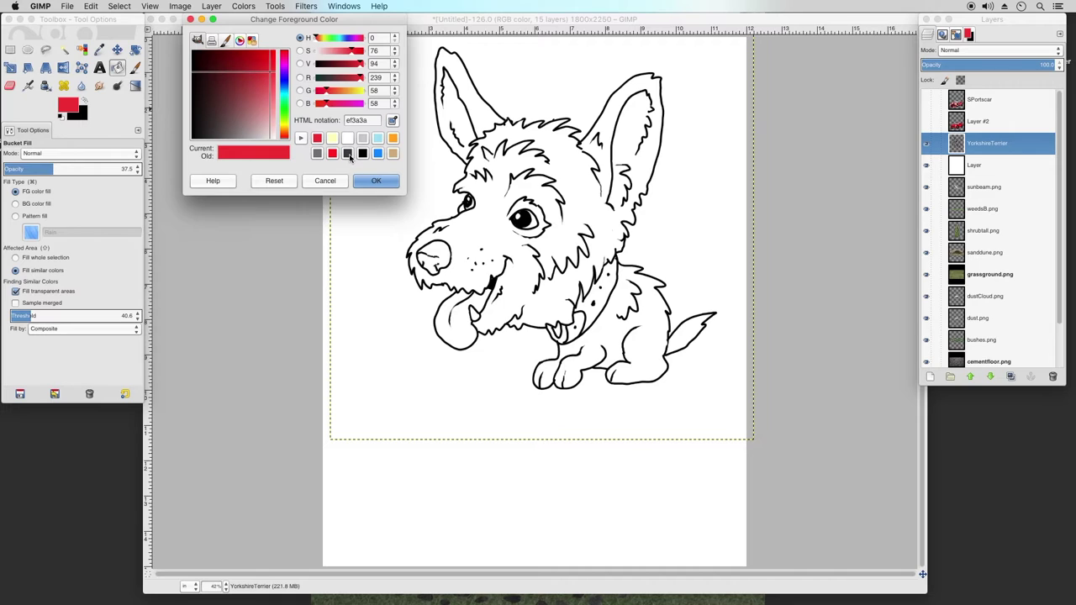
pyautogui.click(392, 155)
pyautogui.click(265, 112)
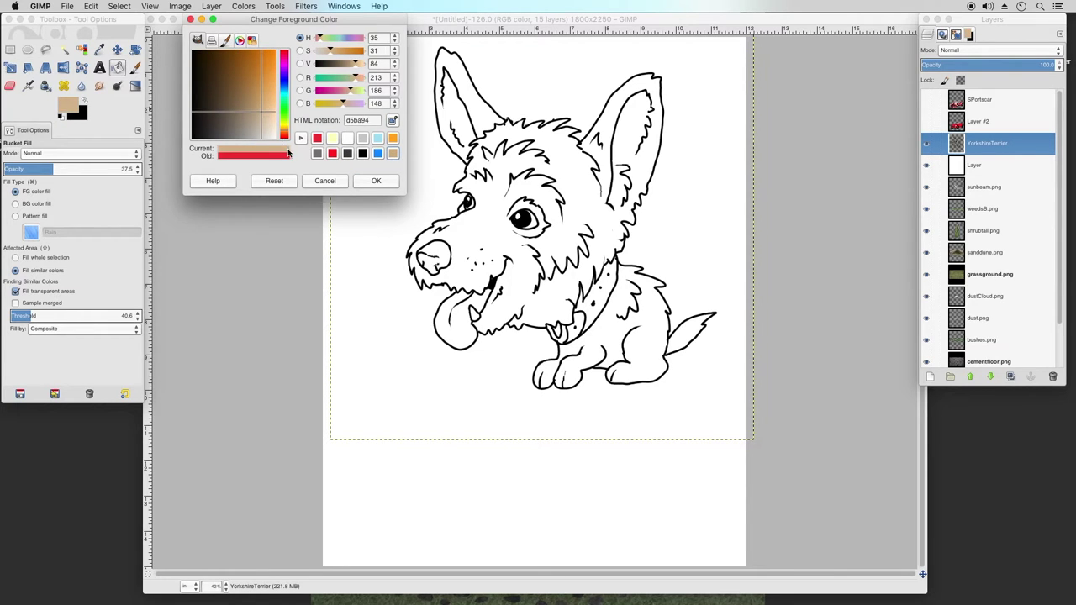
pyautogui.click(347, 65)
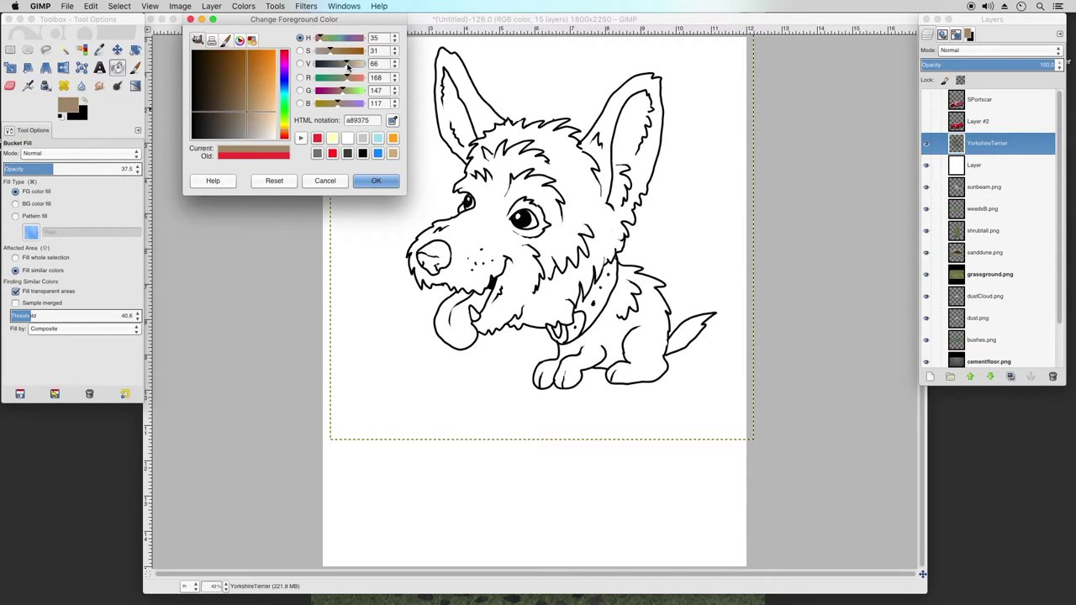
pyautogui.moveTo(348, 66); pyautogui.dragTo(351, 69)
pyautogui.click(348, 64)
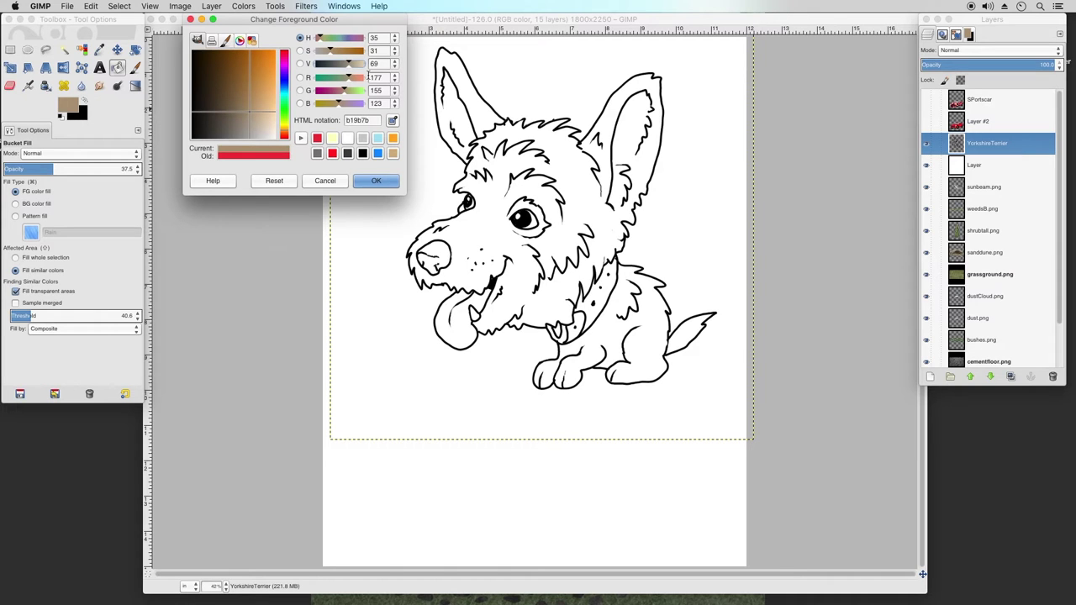
pyautogui.click(365, 187)
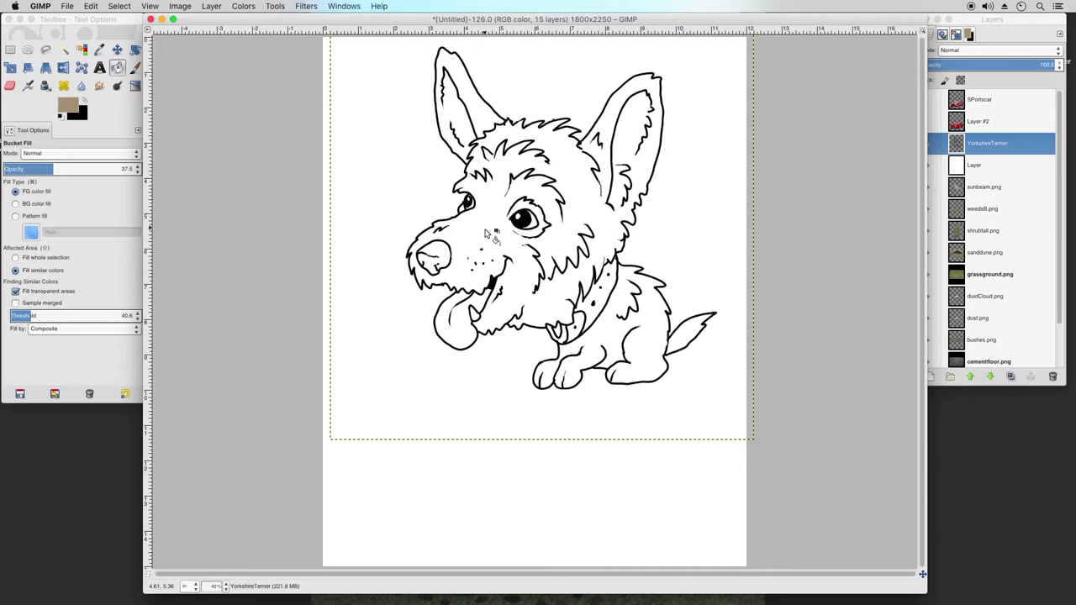
# Try filling the terrier's head with the light brown, undo that fill, and set the Bucket Fill opacity to 100
pyautogui.click(486, 232)
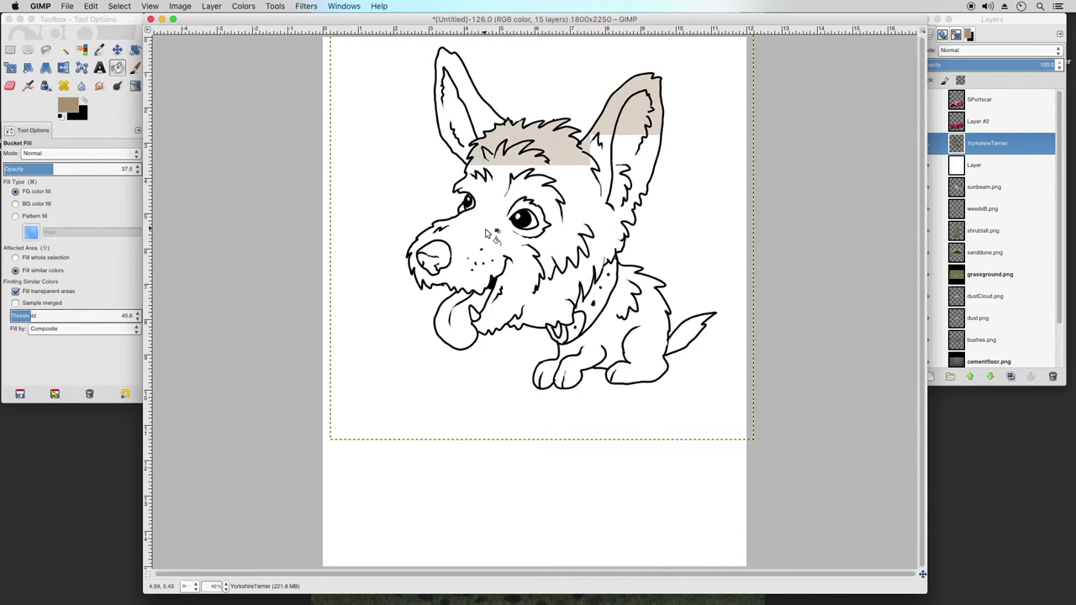
pyautogui.click(119, 5)
pyautogui.moveTo(90, 6)
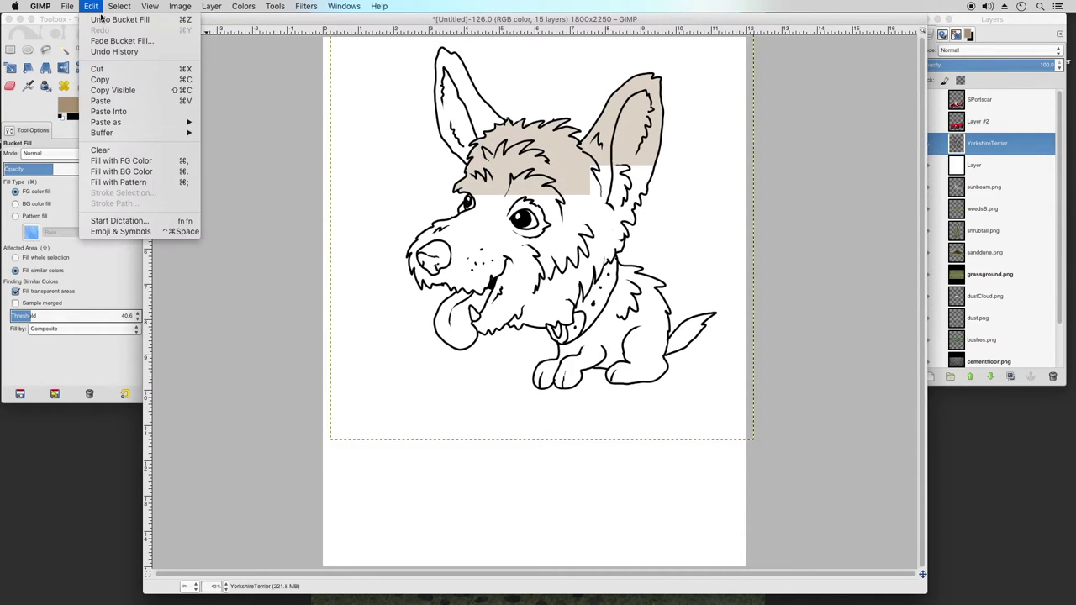
pyautogui.moveTo(49, 165); pyautogui.dragTo(152, 168)
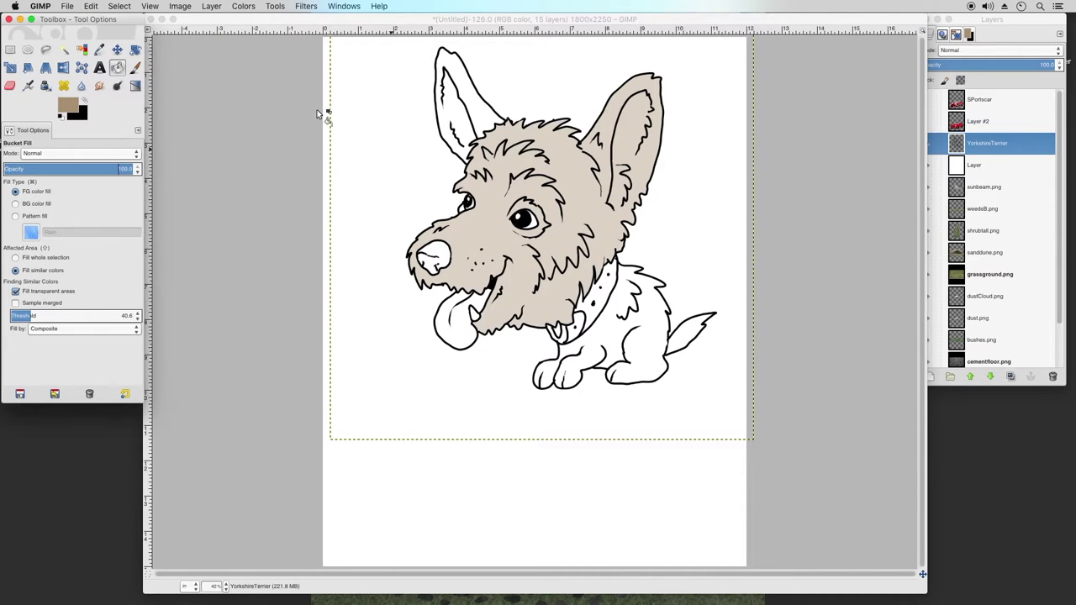
pyautogui.press('super+z')
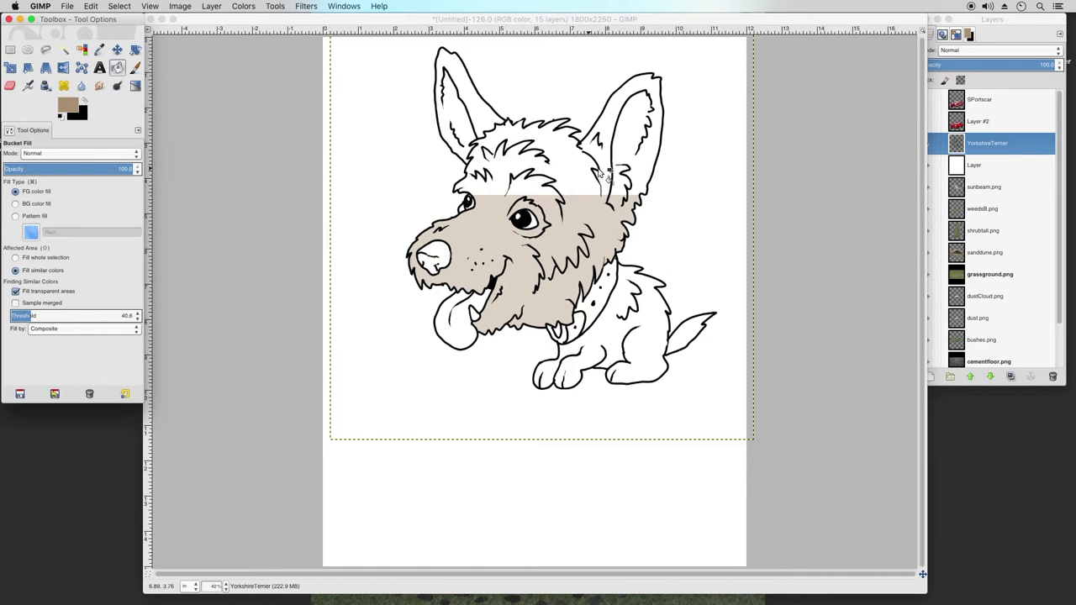
# Duplicate the YorkshireTerrier layer, move the copy below the white layer, hide it, and reselect the original
pyautogui.rightClick(964, 143)
pyautogui.click(991, 198)
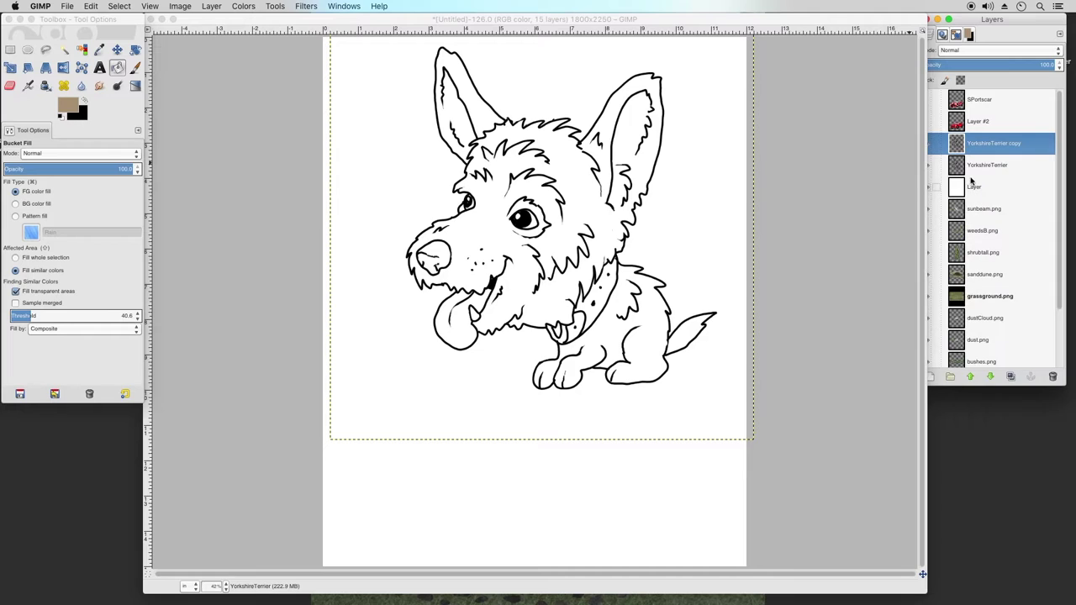
pyautogui.moveTo(961, 144); pyautogui.dragTo(959, 201)
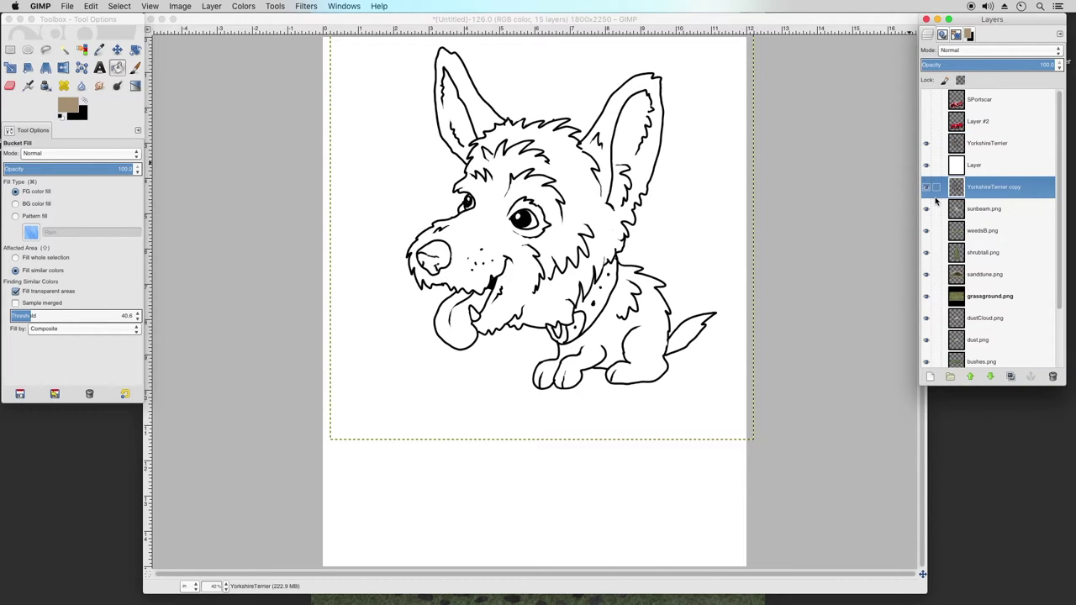
pyautogui.click(928, 189)
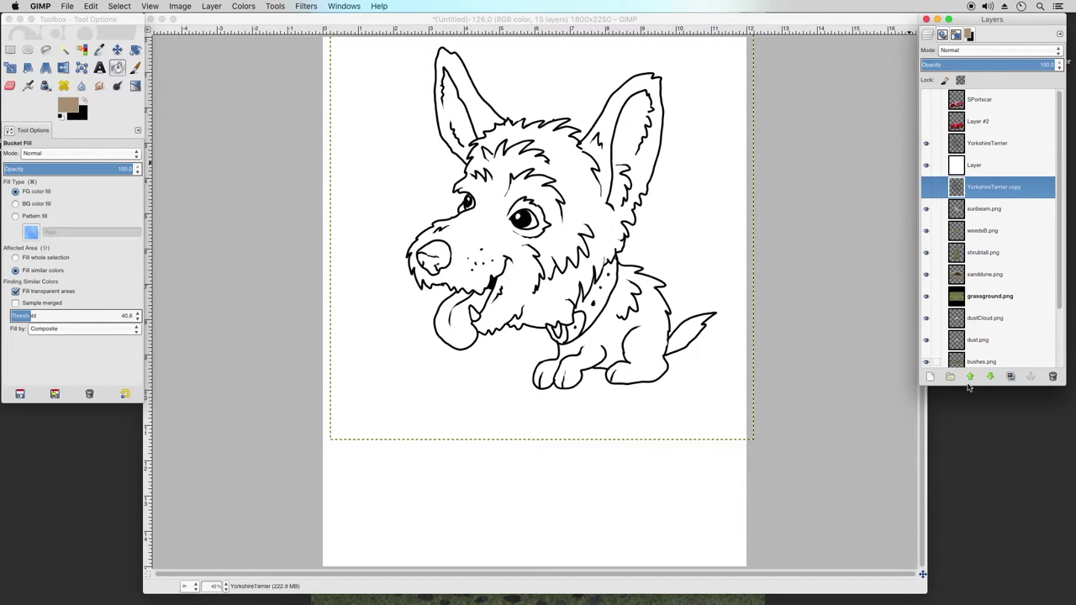
pyautogui.click(970, 147)
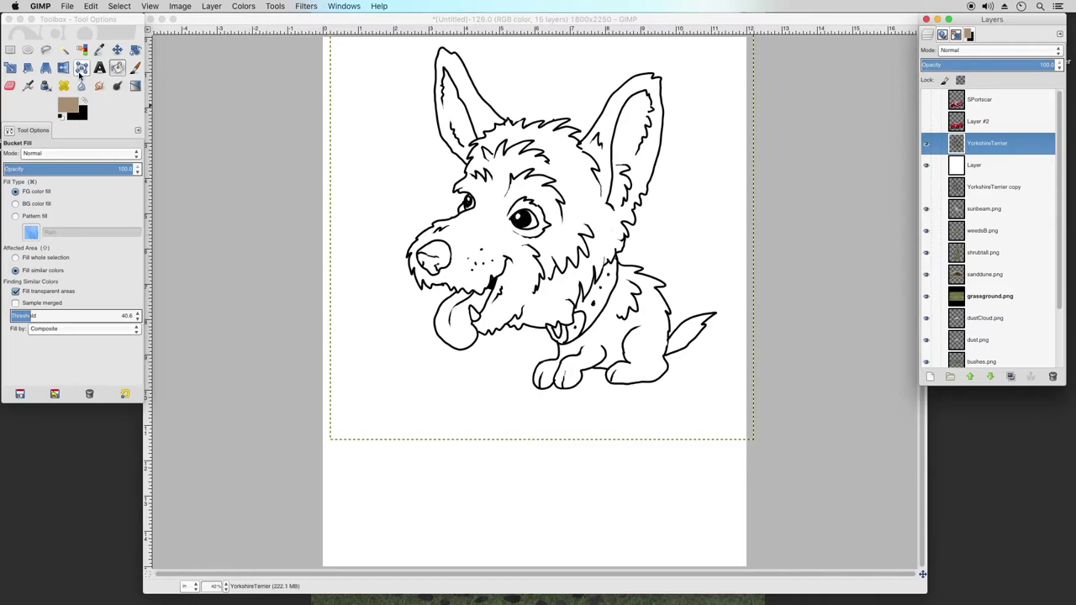
# Bucket-fill the terrier's head, ears, body, legs and tail with the light brown b19b7b
pyautogui.click(78, 52)
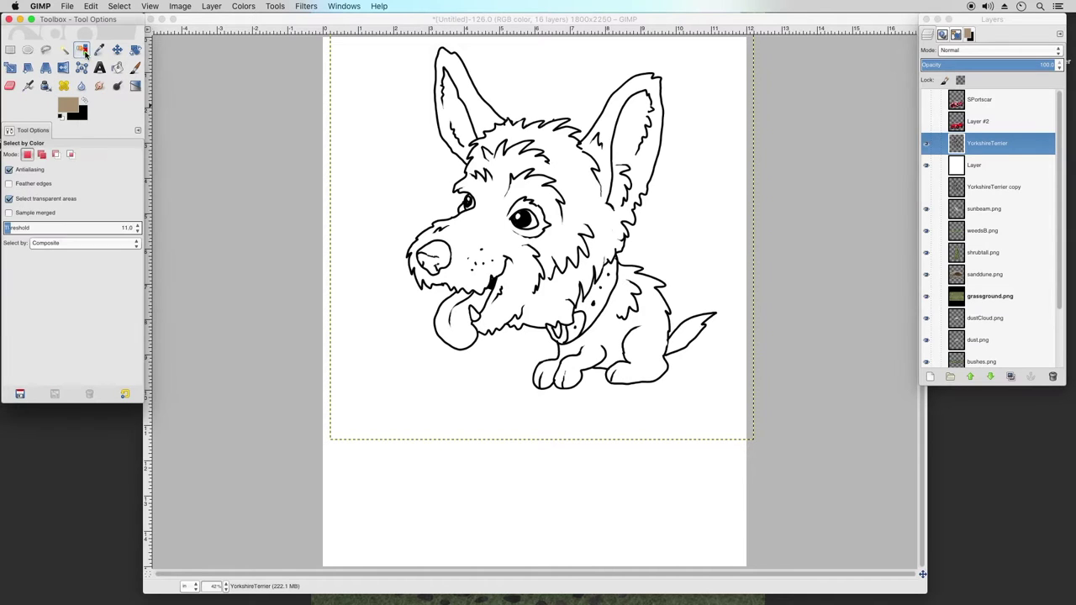
pyautogui.click(116, 69)
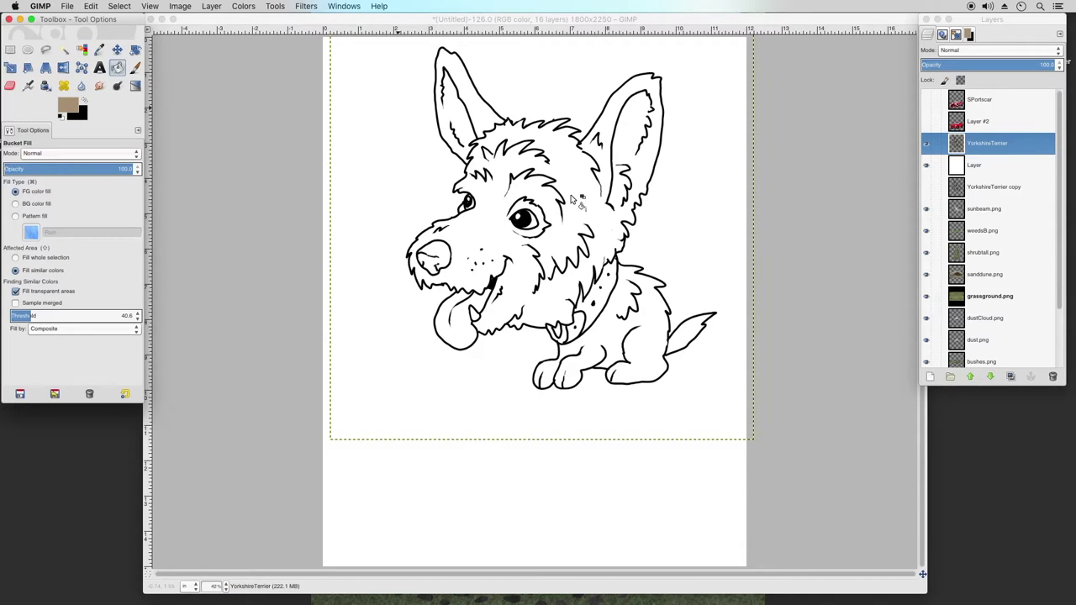
pyautogui.click(494, 226)
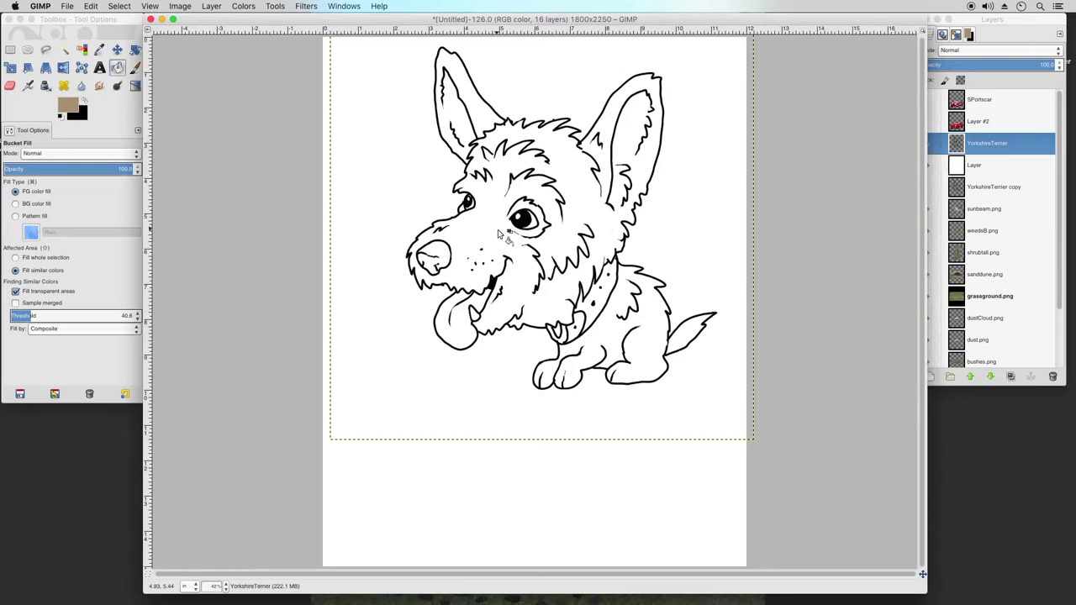
pyautogui.click(522, 251)
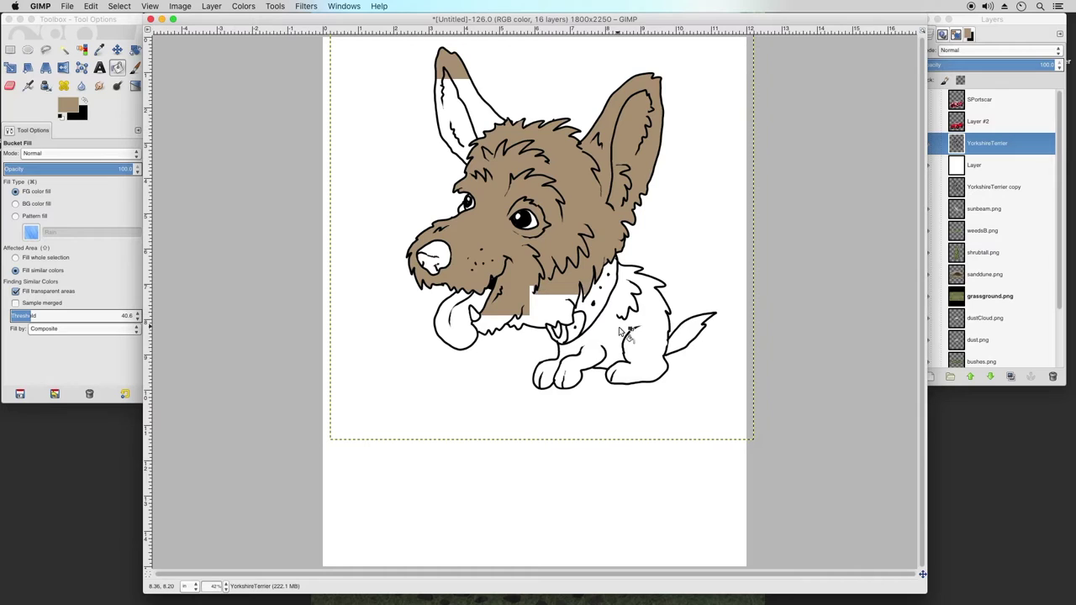
pyautogui.click(683, 340)
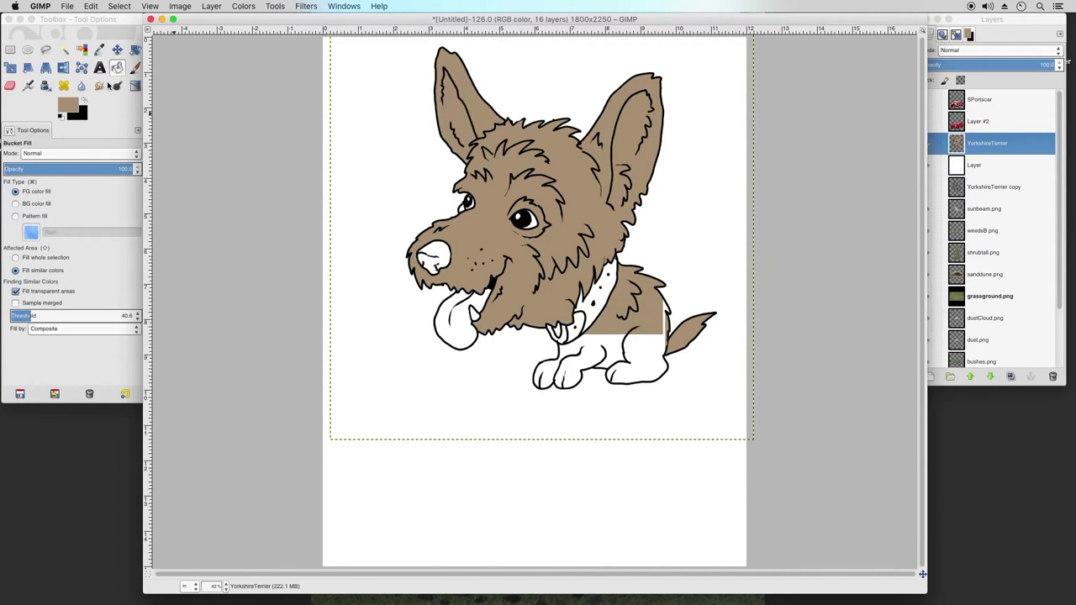
# Set the foreground colour to the medium blue 3478b8 and fill both parts of the terrier's collar with it
pyautogui.click(70, 105)
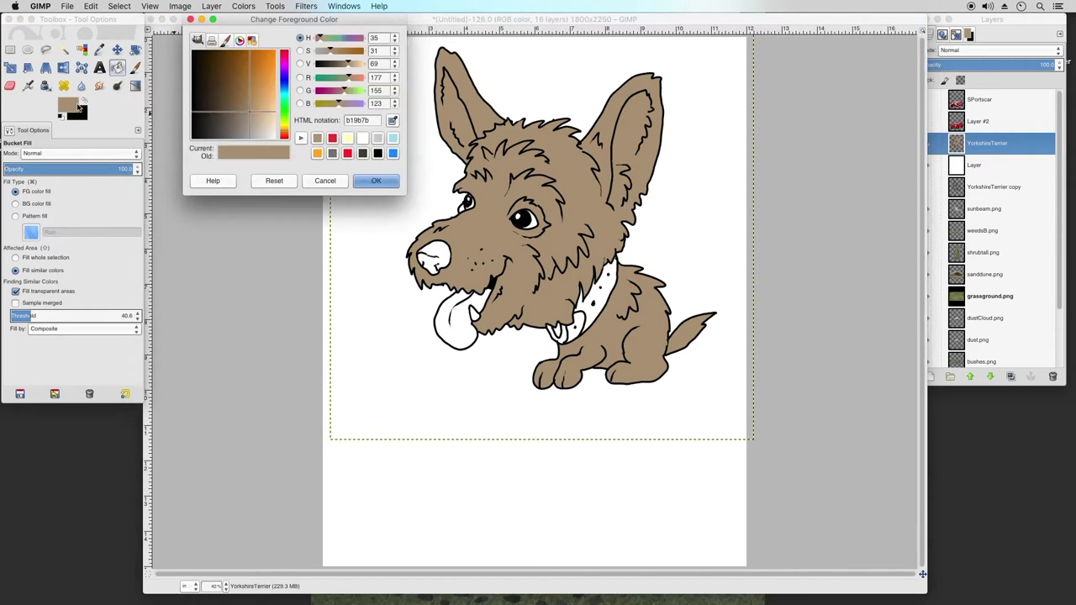
pyautogui.click(363, 154)
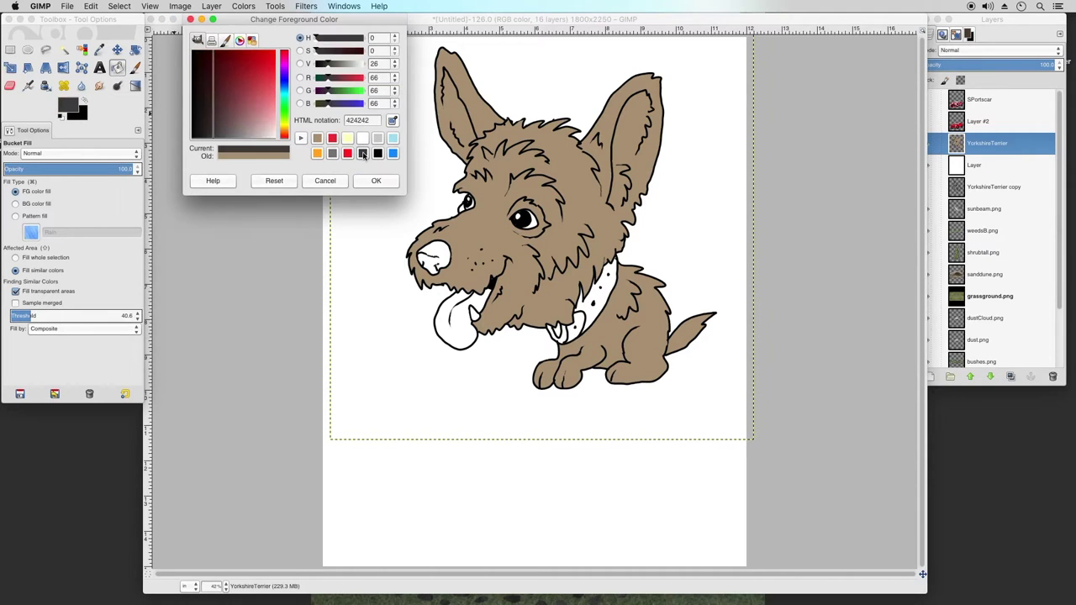
pyautogui.moveTo(279, 142)
pyautogui.mouseDown()
pyautogui.moveTo(236, 151)
pyautogui.moveTo(224, 184)
pyautogui.mouseUp()
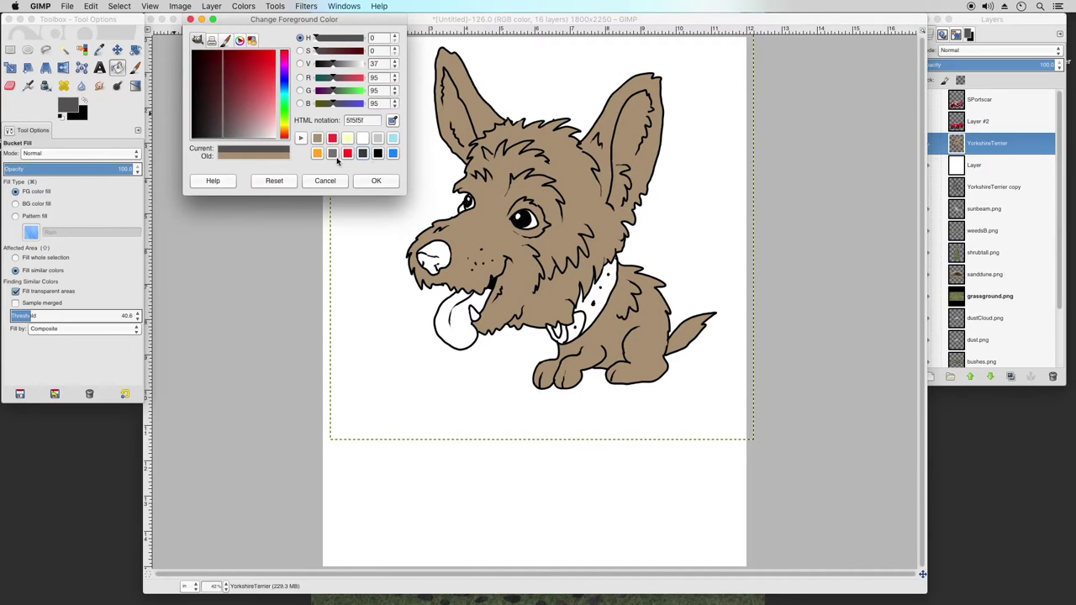
pyautogui.click(394, 154)
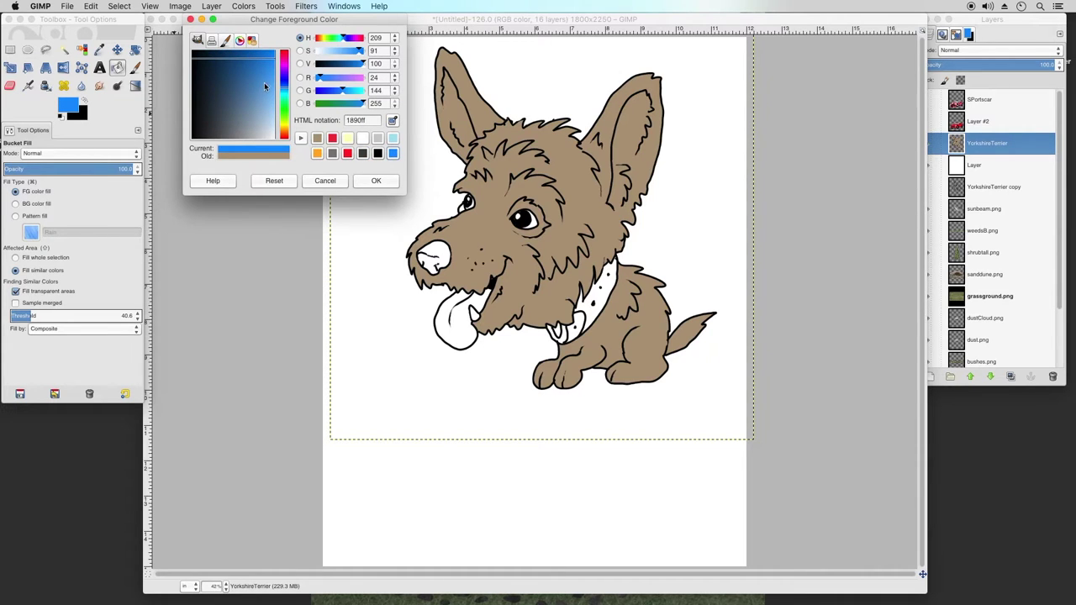
pyautogui.moveTo(264, 81)
pyautogui.mouseDown()
pyautogui.moveTo(244, 86)
pyautogui.moveTo(252, 74)
pyautogui.mouseUp()
pyautogui.click(391, 185)
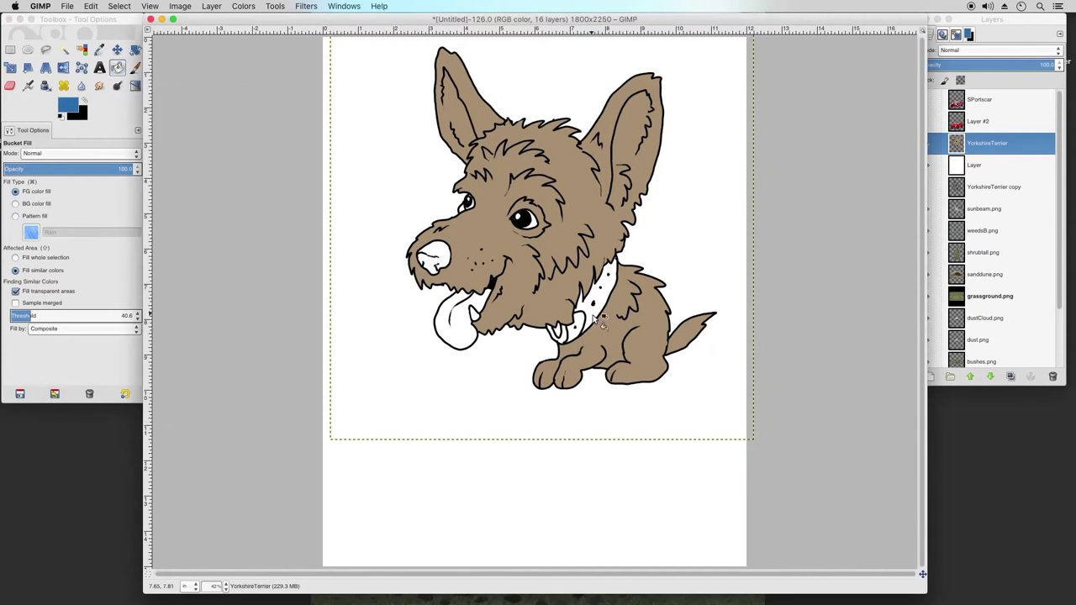
pyautogui.click(601, 319)
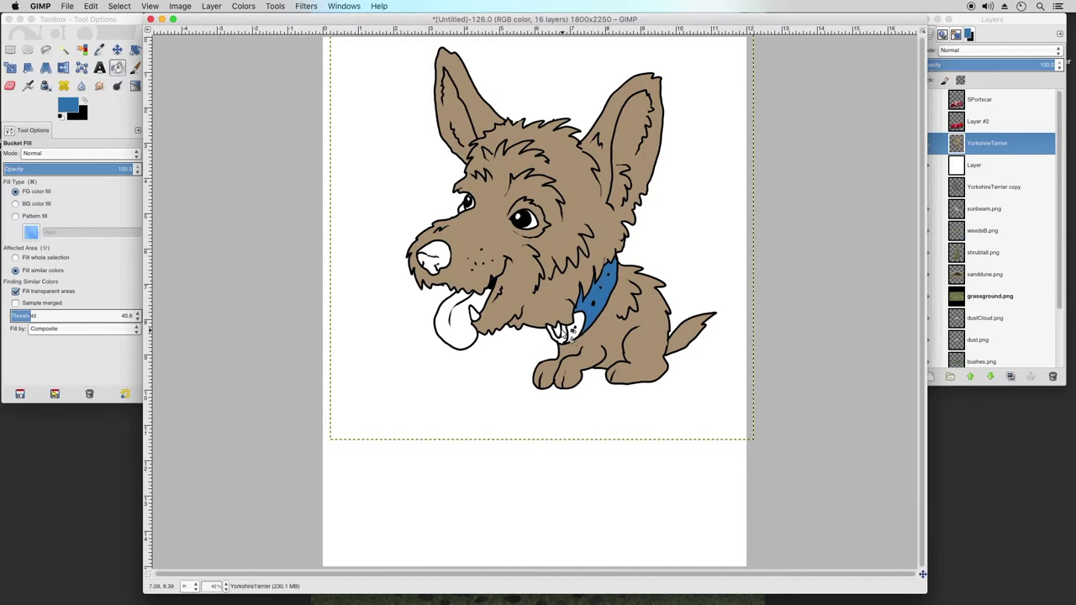
pyautogui.click(568, 333)
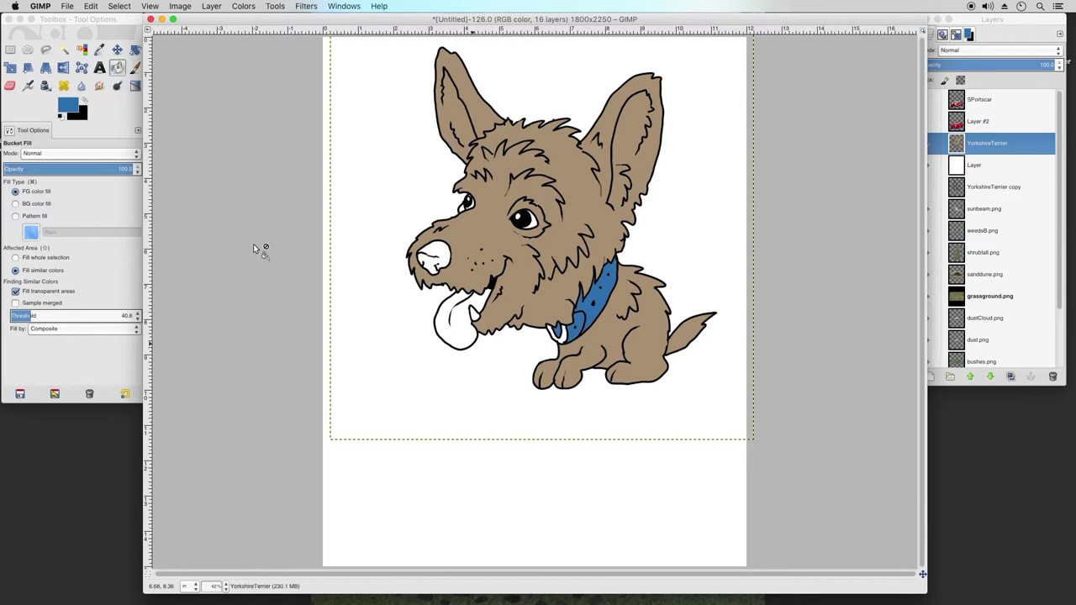
# Set the foreground colour to the light grey cdcdcd and fill the ring hanging from the collar
pyautogui.click(73, 106)
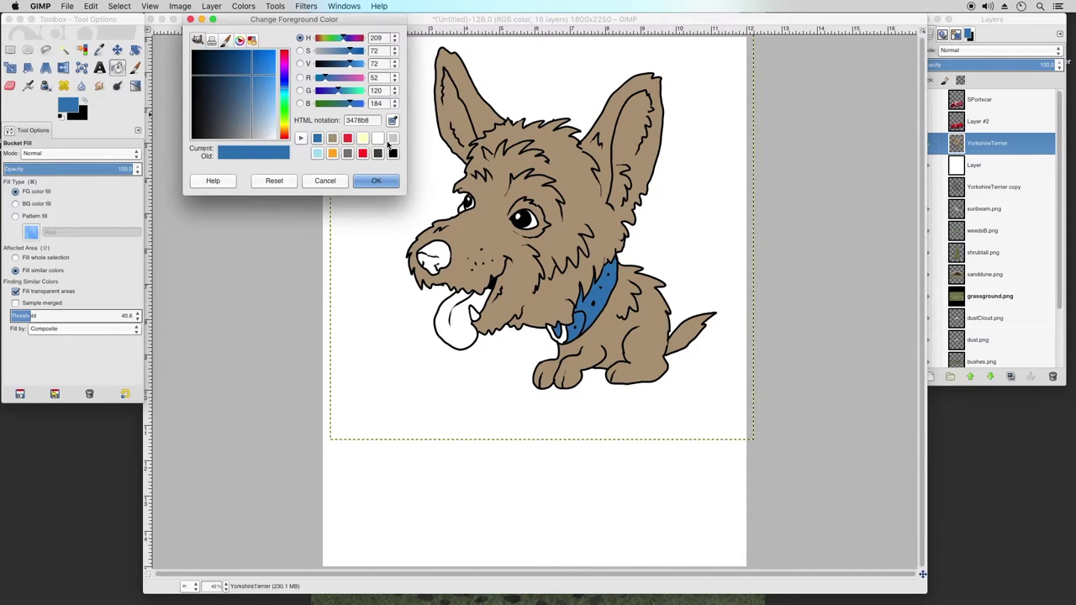
pyautogui.click(393, 139)
pyautogui.click(376, 181)
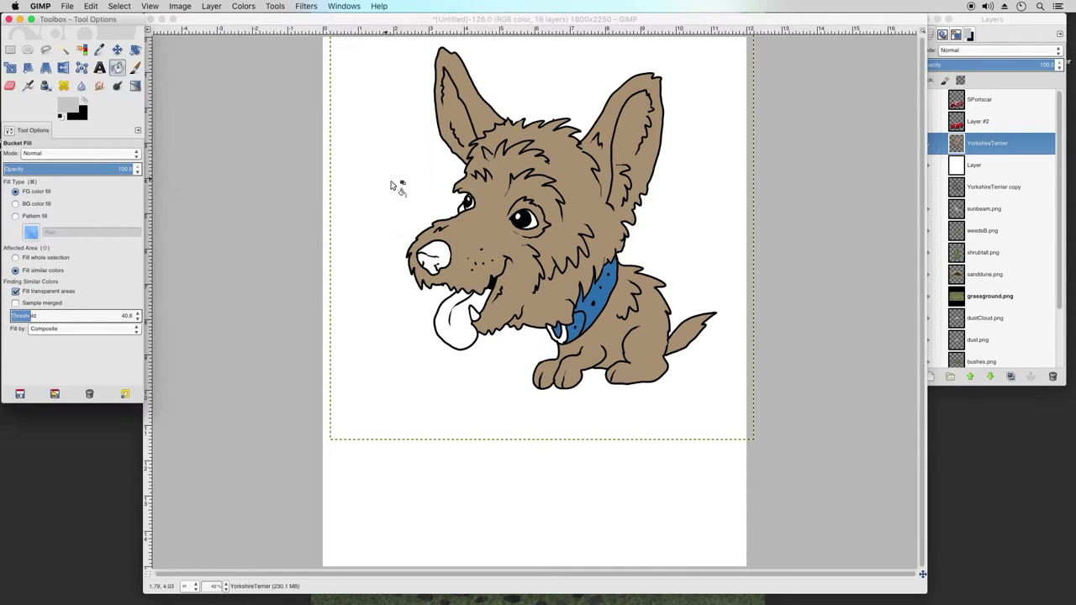
pyautogui.click(565, 341)
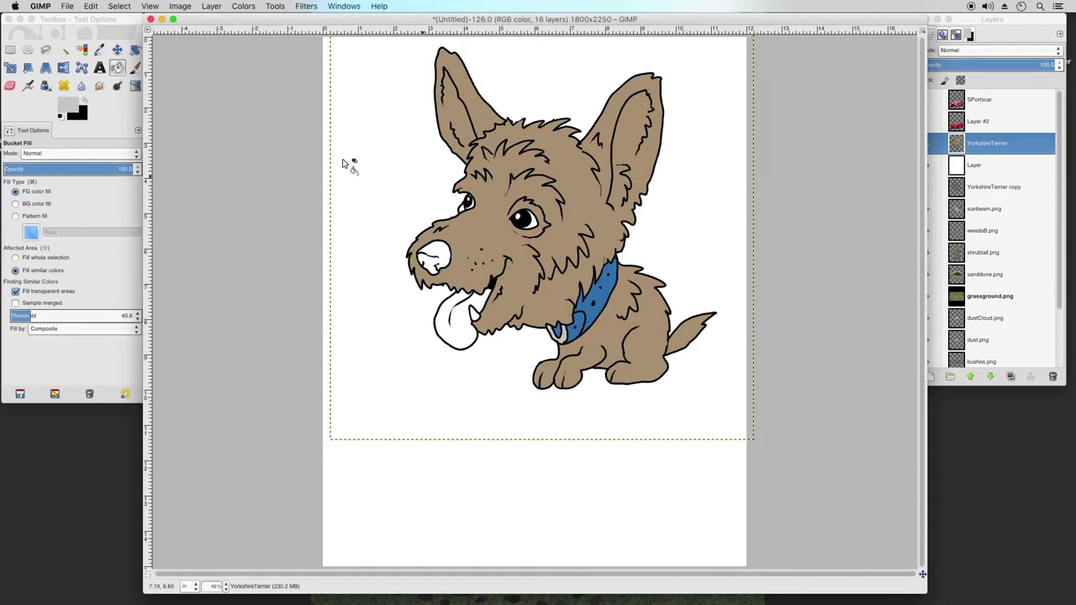
# Try a darker shade of the fur brown as foreground colour and return it to b19b7b
pyautogui.click(71, 105)
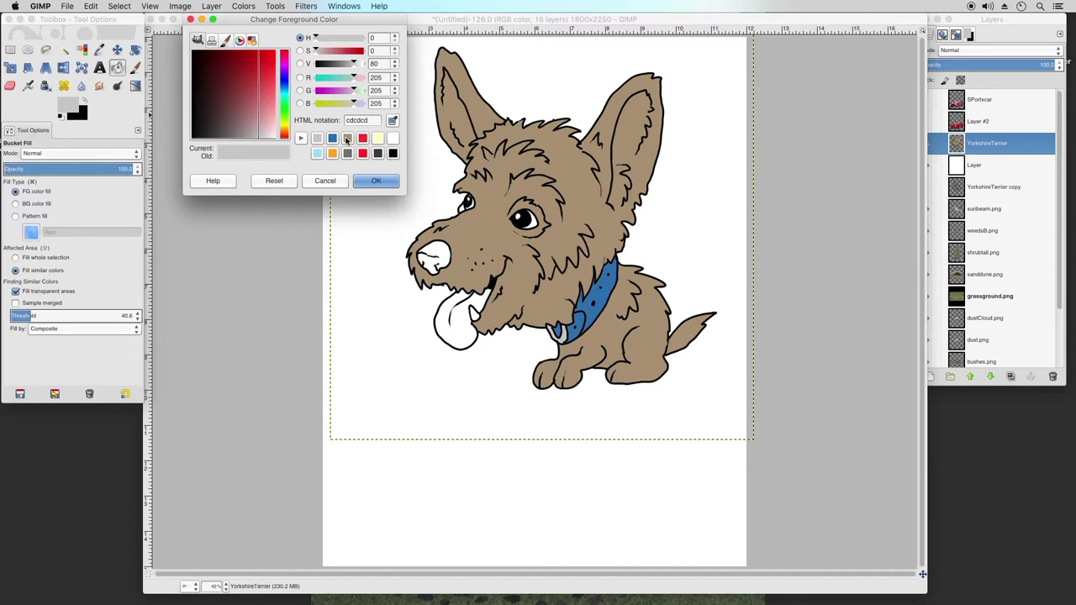
pyautogui.click(346, 140)
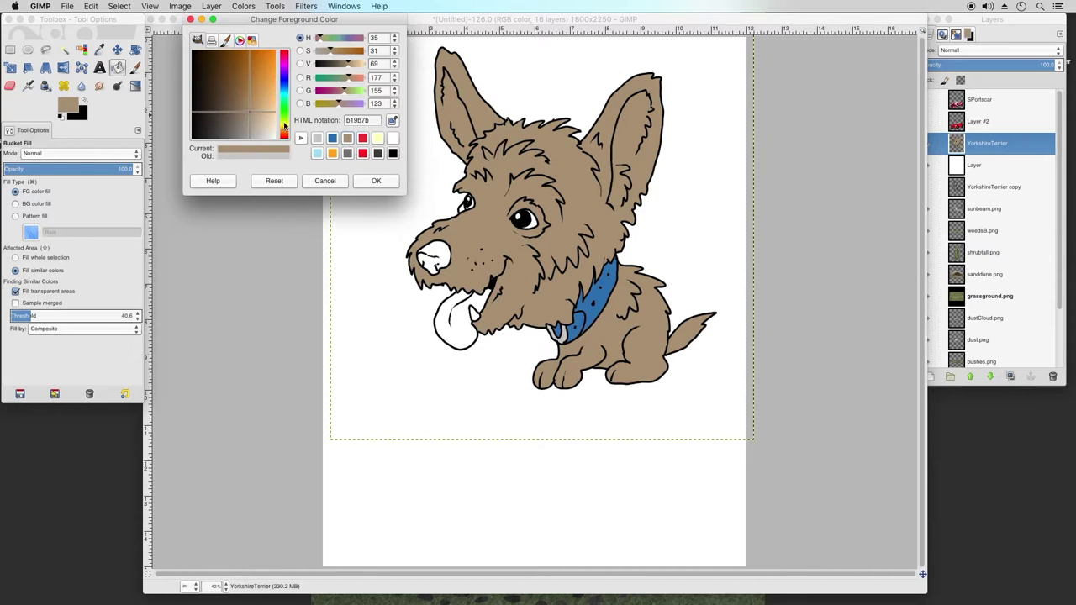
pyautogui.click(334, 65)
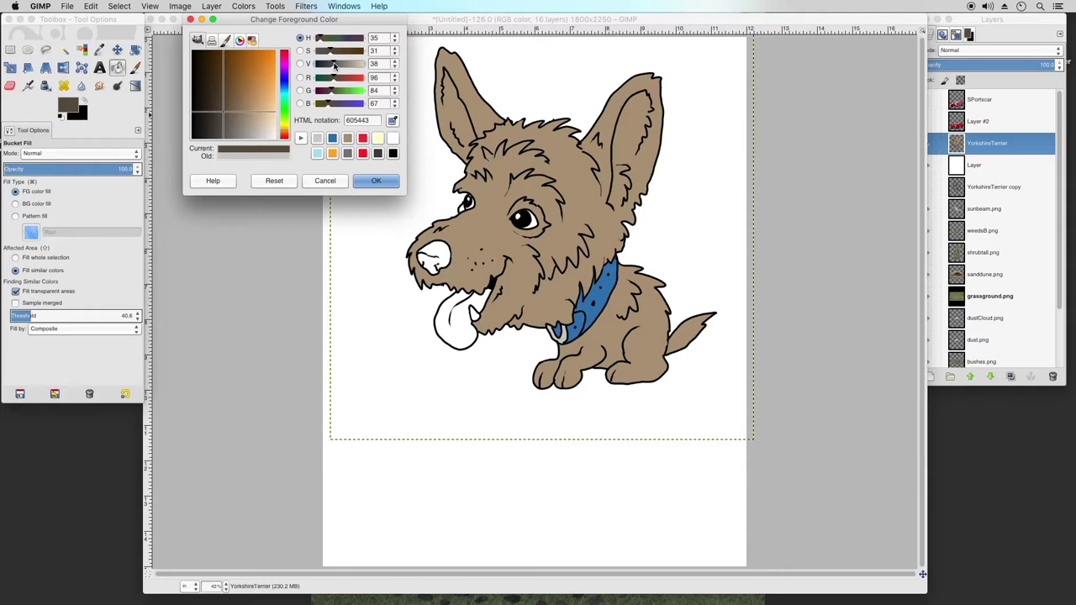
pyautogui.moveTo(334, 64); pyautogui.dragTo(332, 64)
pyautogui.click(348, 139)
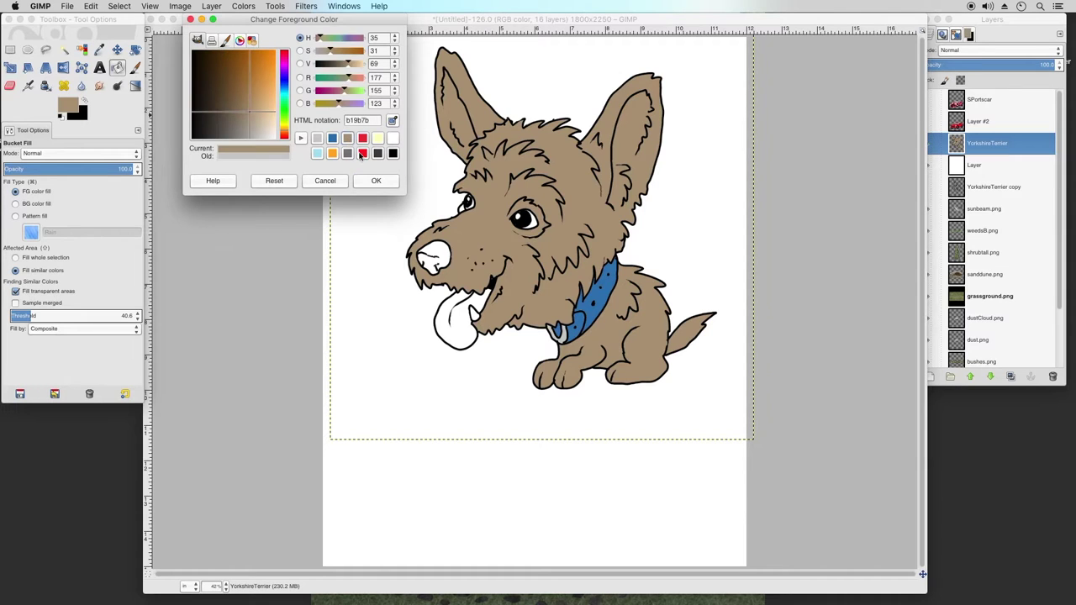
pyautogui.click(375, 182)
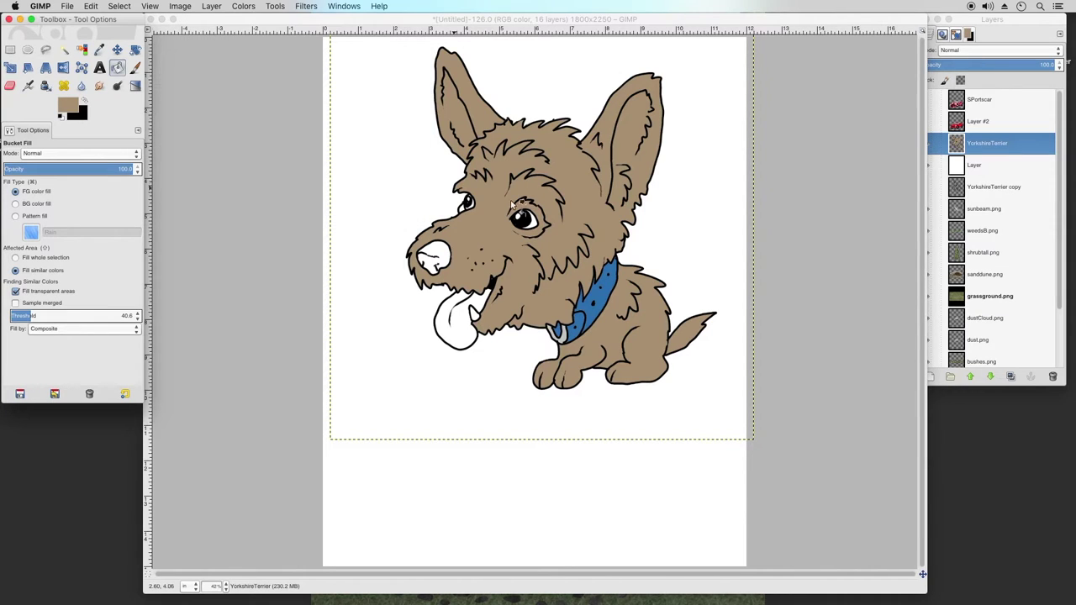
# Set the foreground colour to the dark grey-brown 5e5050 and fill the white areas of both eyes
pyautogui.click(468, 211)
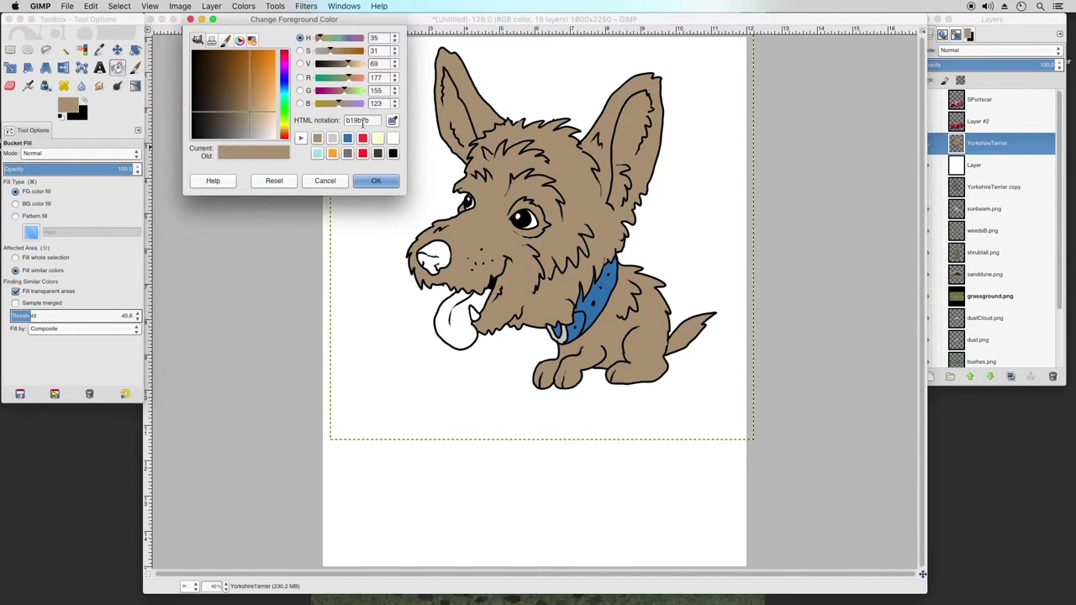
pyautogui.click(347, 155)
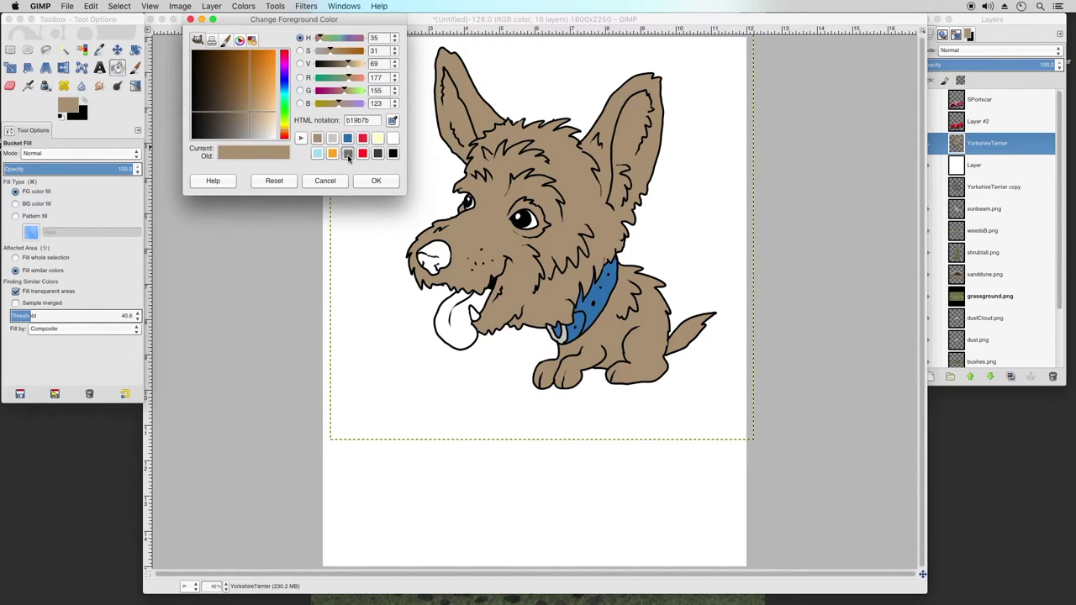
pyautogui.moveTo(220, 135)
pyautogui.mouseDown()
pyautogui.moveTo(212, 158)
pyautogui.moveTo(223, 128)
pyautogui.mouseUp()
pyautogui.click(373, 182)
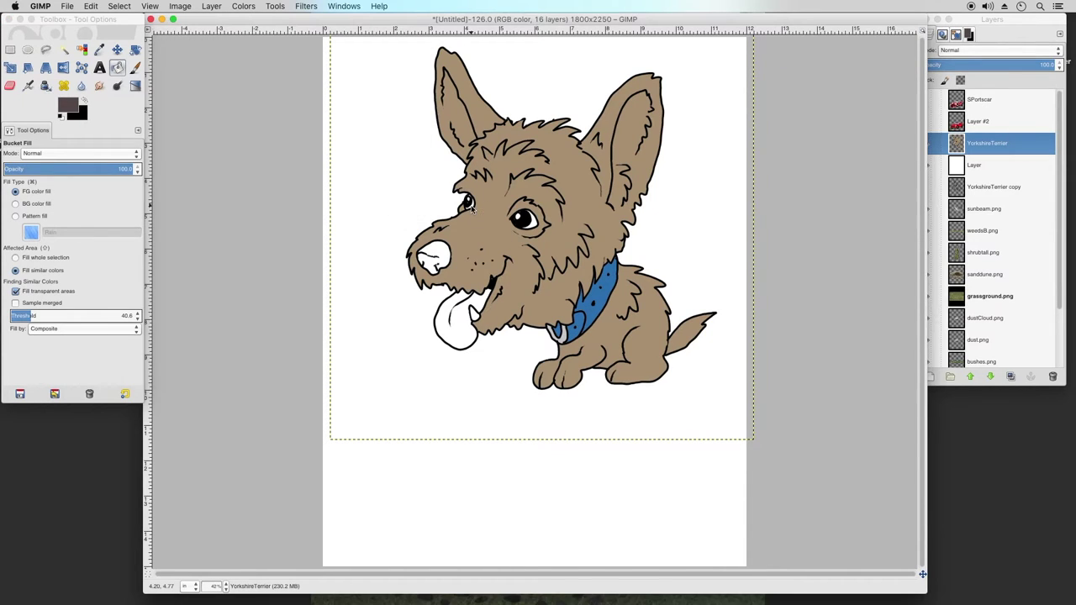
pyautogui.click(470, 204)
pyautogui.click(535, 229)
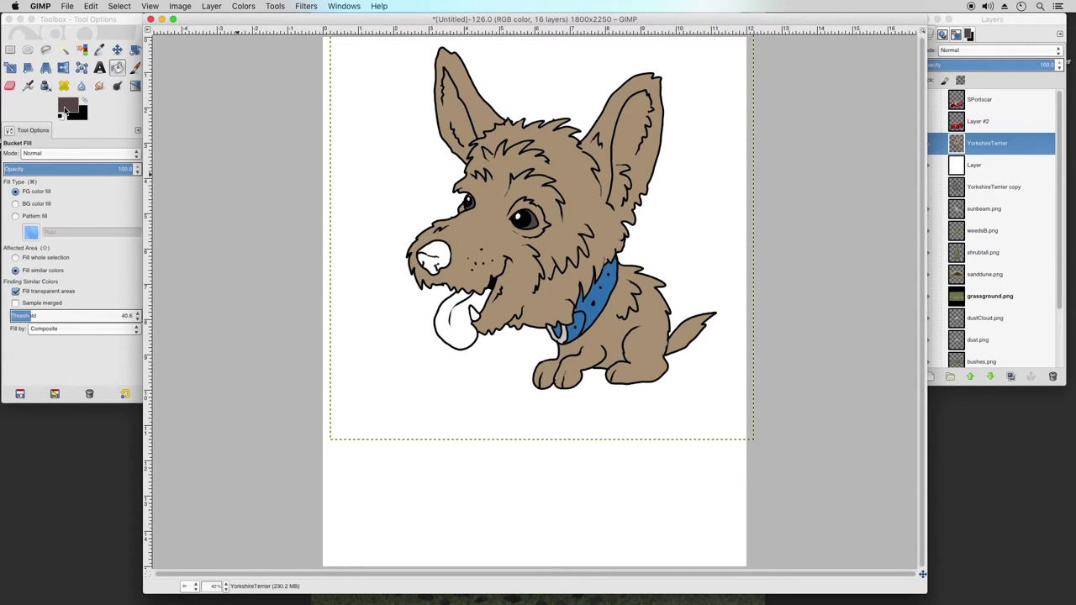
# Set the foreground colour to the pinkish red d56a6a and fill the terrier's tongue
pyautogui.click(69, 107)
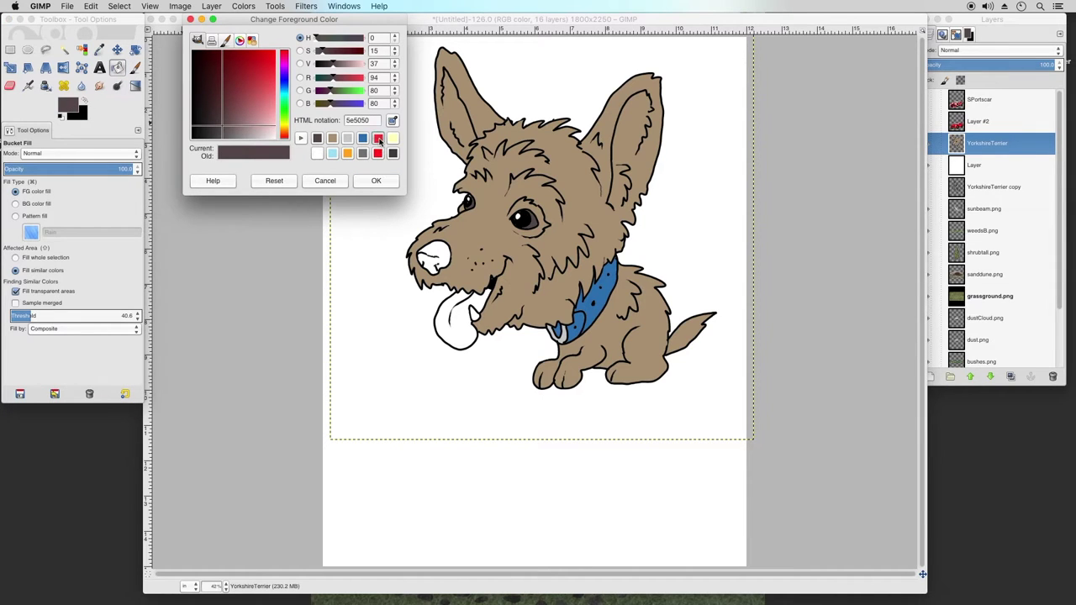
pyautogui.click(378, 154)
pyautogui.moveTo(253, 128); pyautogui.dragTo(267, 94)
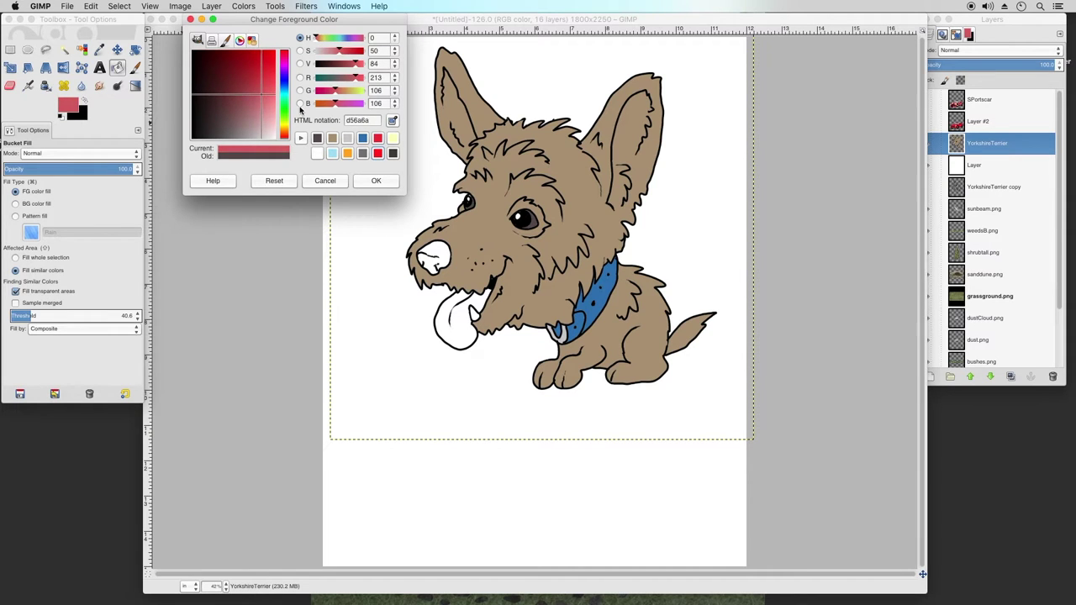
pyautogui.click(375, 182)
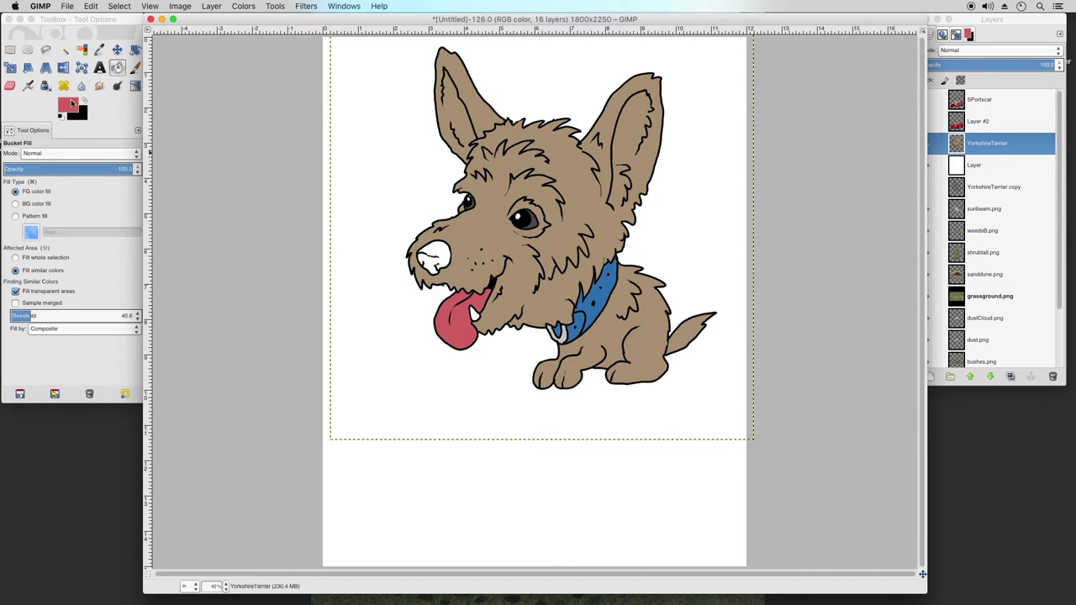
# Set the foreground colour to the pale yellowish grey cdcdbf and fill the tooth beside the tongue
pyautogui.click(69, 106)
pyautogui.click(317, 153)
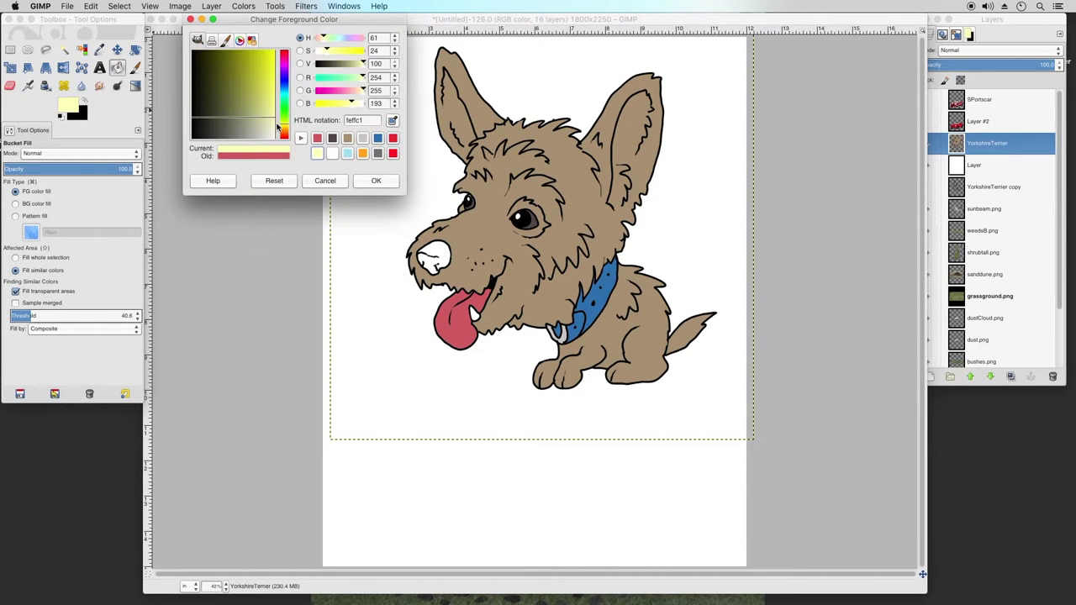
pyautogui.moveTo(253, 127); pyautogui.dragTo(259, 133)
pyautogui.click(365, 182)
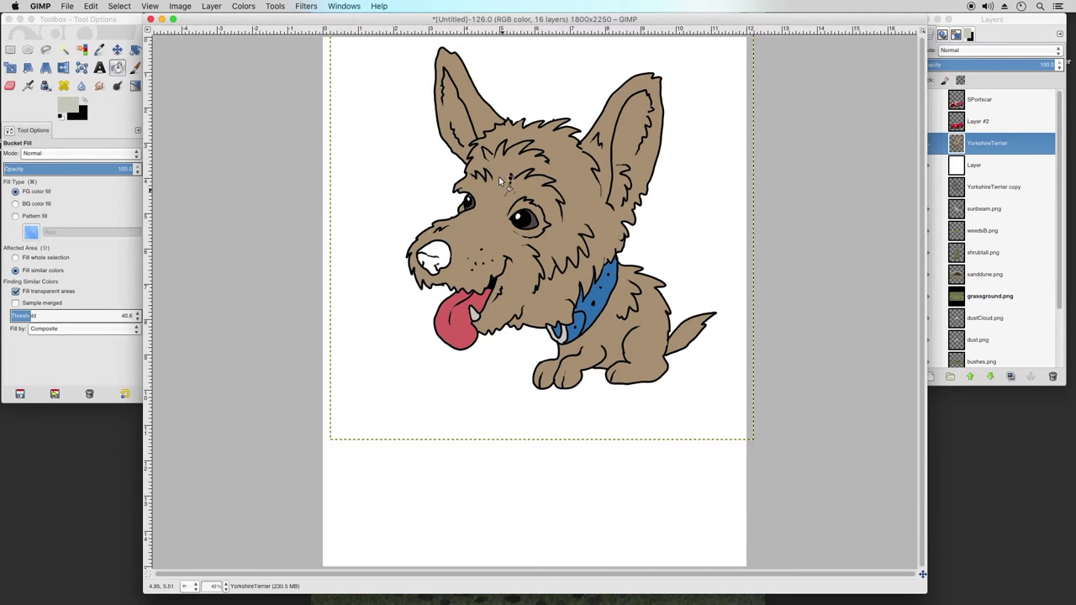
# Set the foreground colour back to the dark grey-brown 5e5050 and fill the terrier's nose
pyautogui.click(69, 112)
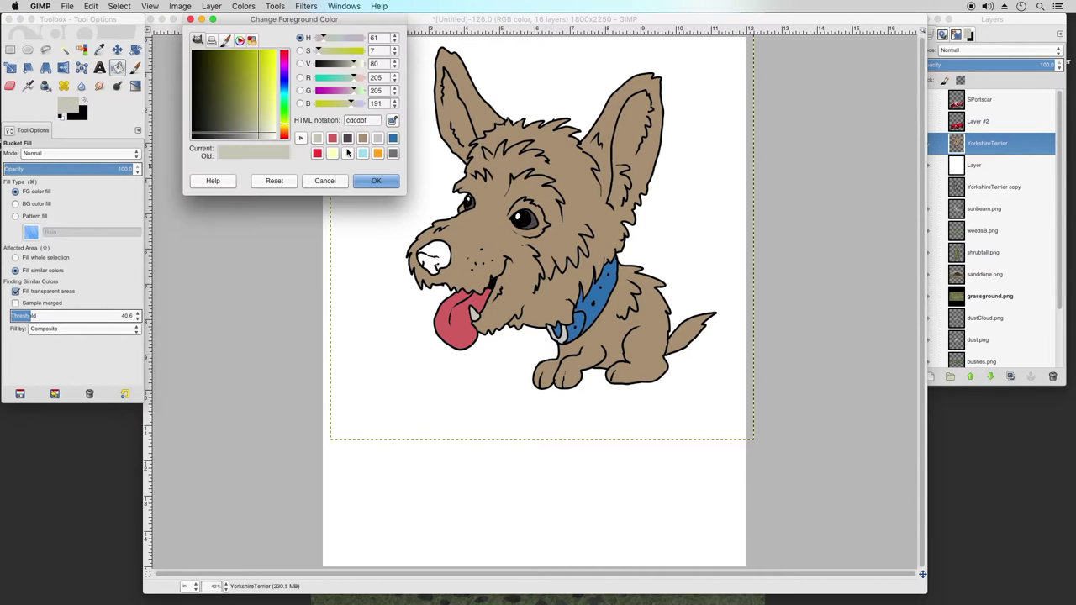
pyautogui.click(348, 140)
pyautogui.click(376, 183)
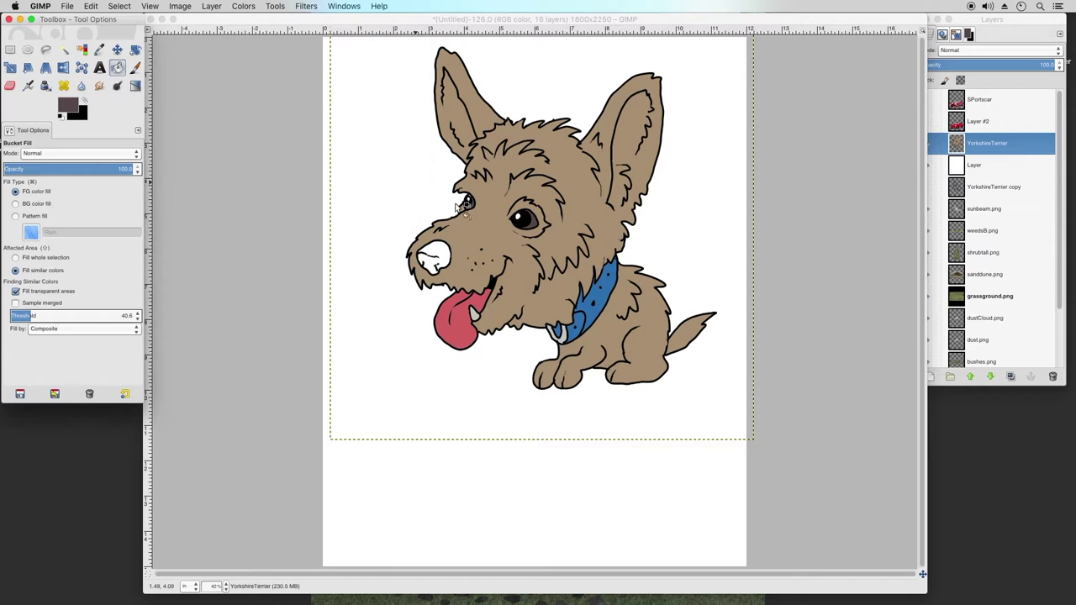
pyautogui.click(439, 256)
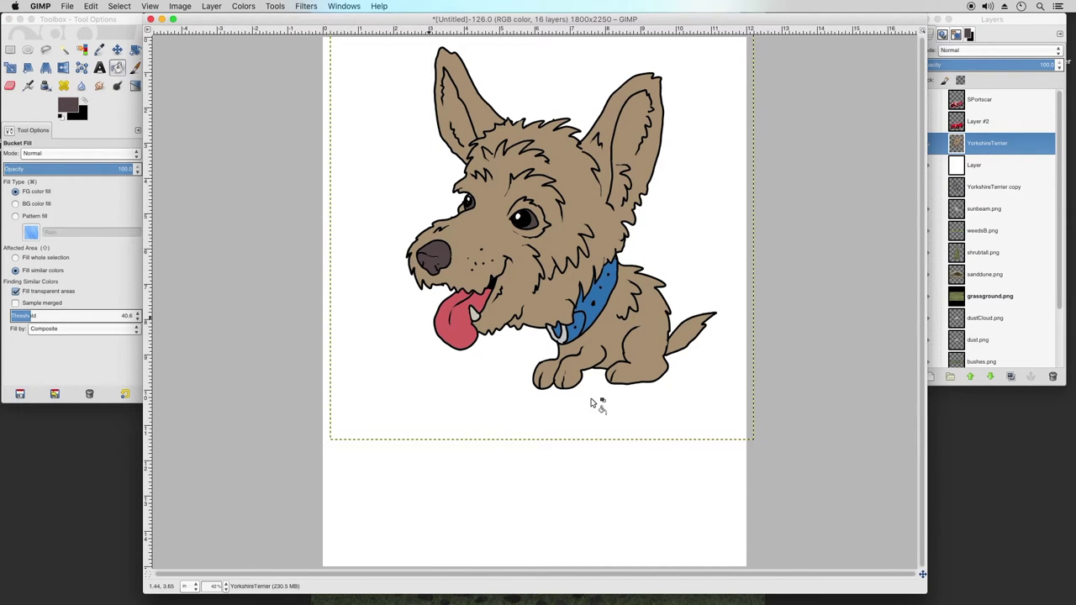
# Select the empty area around the terrier by colour and invert the selection so it covers the terrier
pyautogui.click(83, 50)
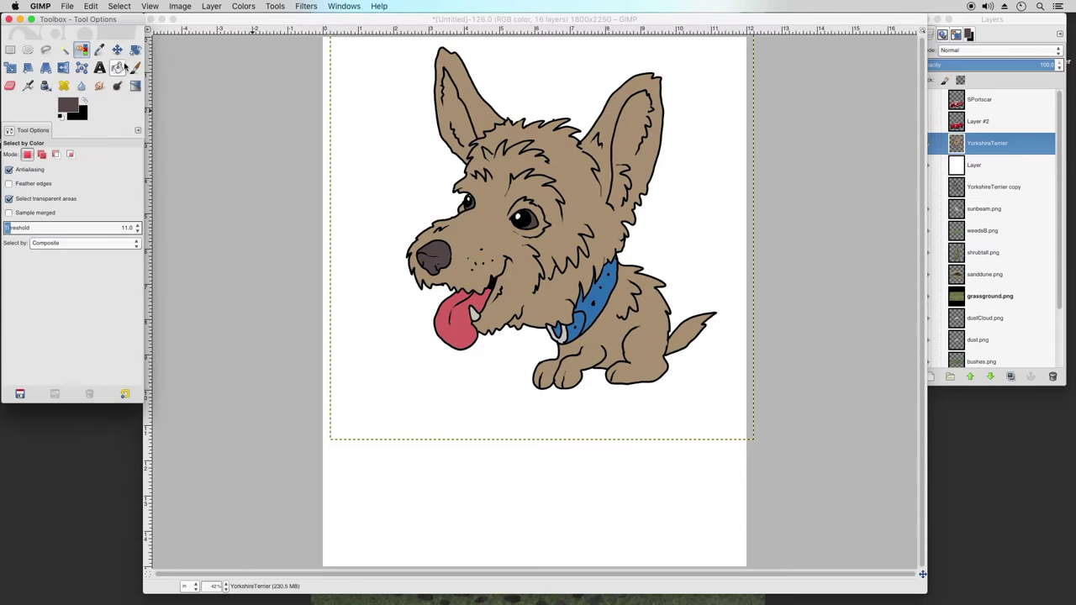
pyautogui.click(416, 163)
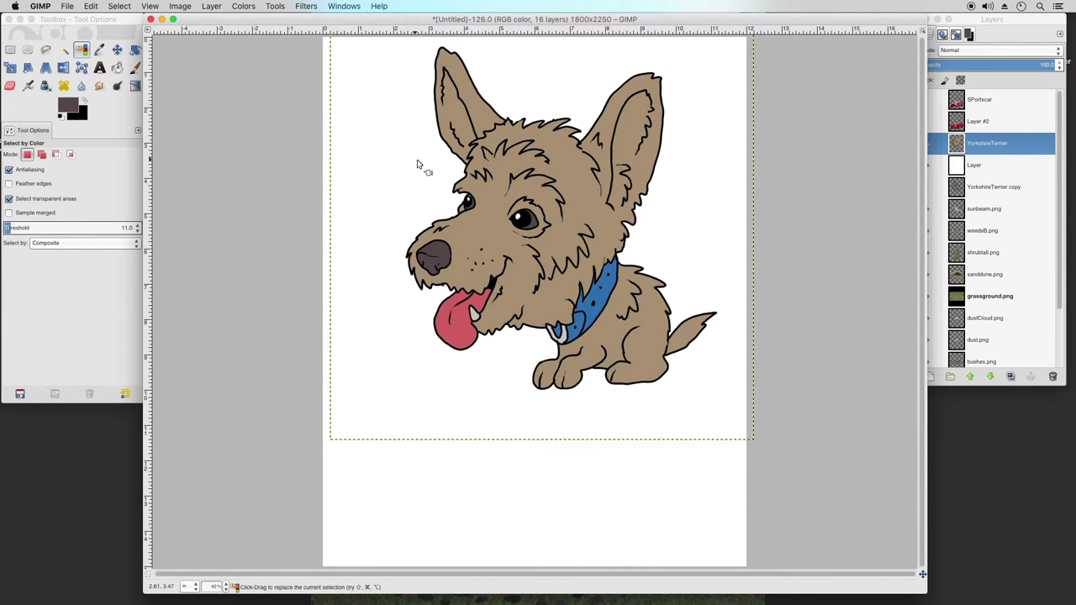
pyautogui.click(175, 6)
pyautogui.moveTo(115, 6)
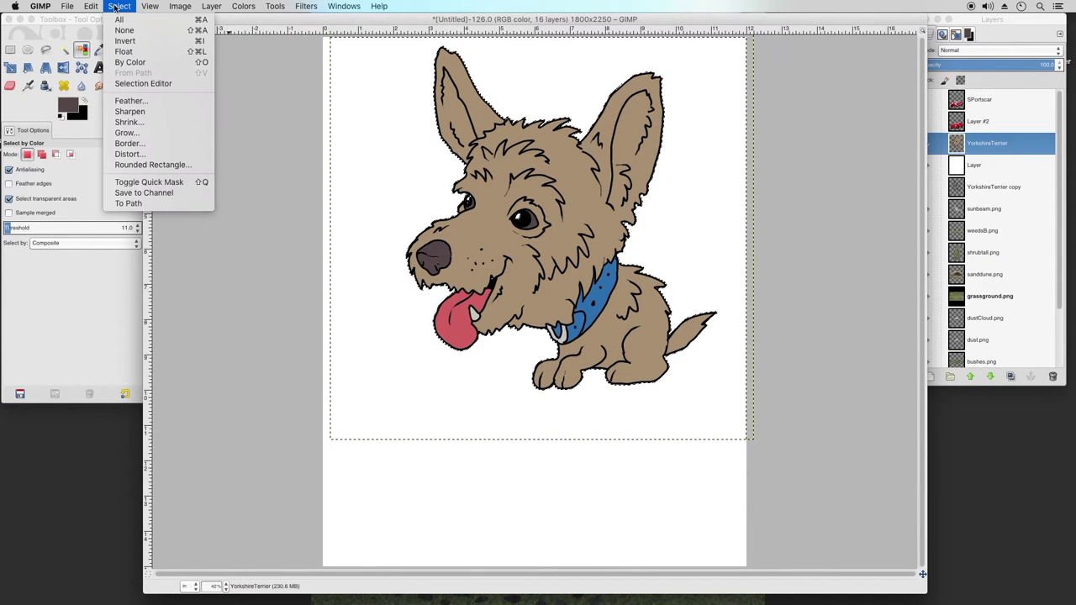
pyautogui.click(125, 42)
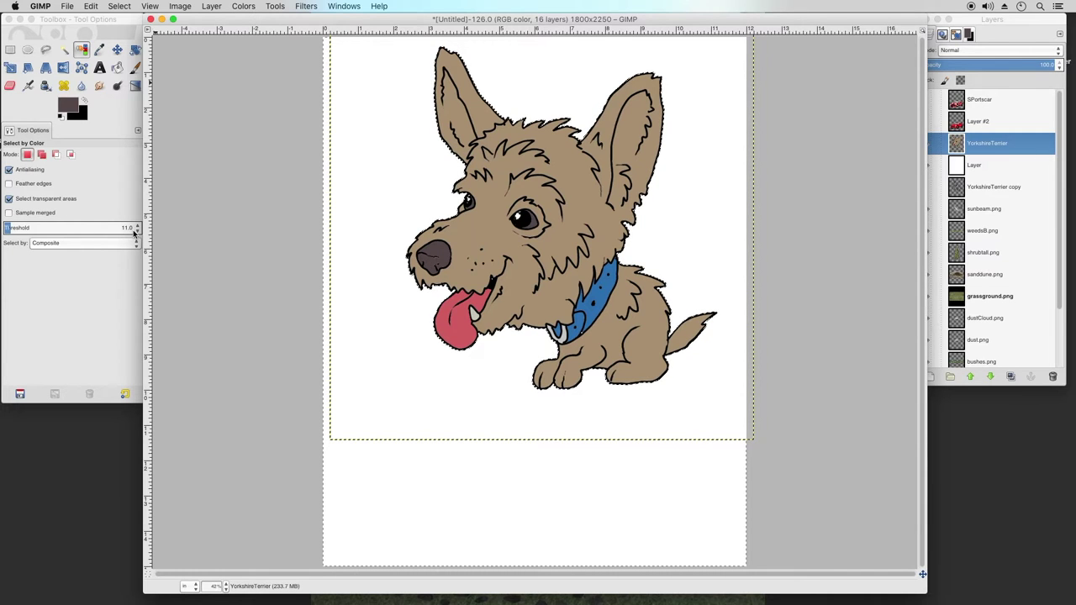
pyautogui.click(83, 53)
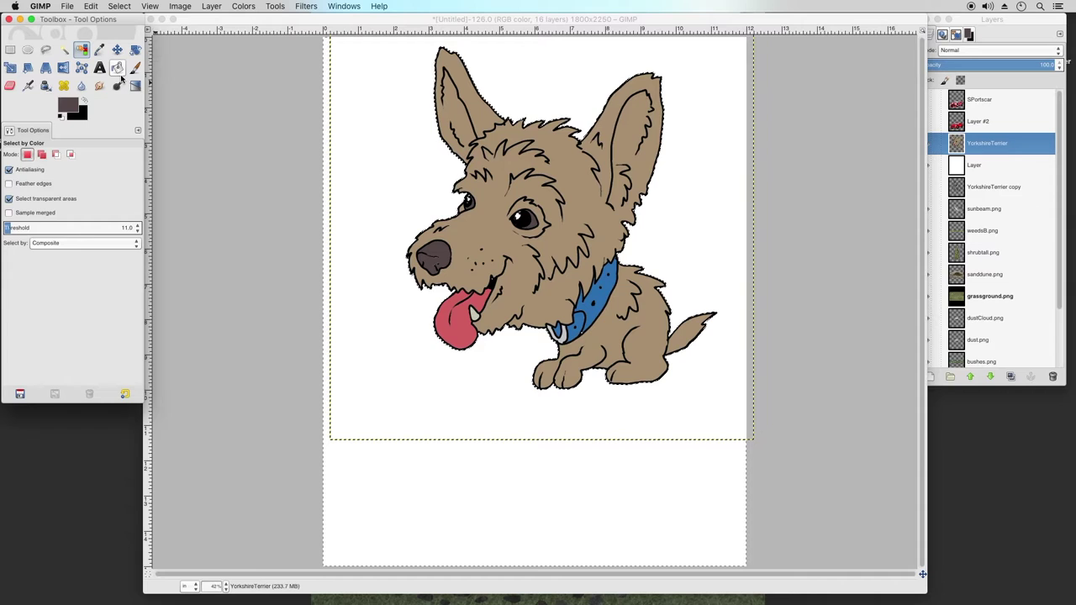
# Duplicate the YorkshireTerrier layer
pyautogui.rightClick(959, 147)
pyautogui.click(995, 200)
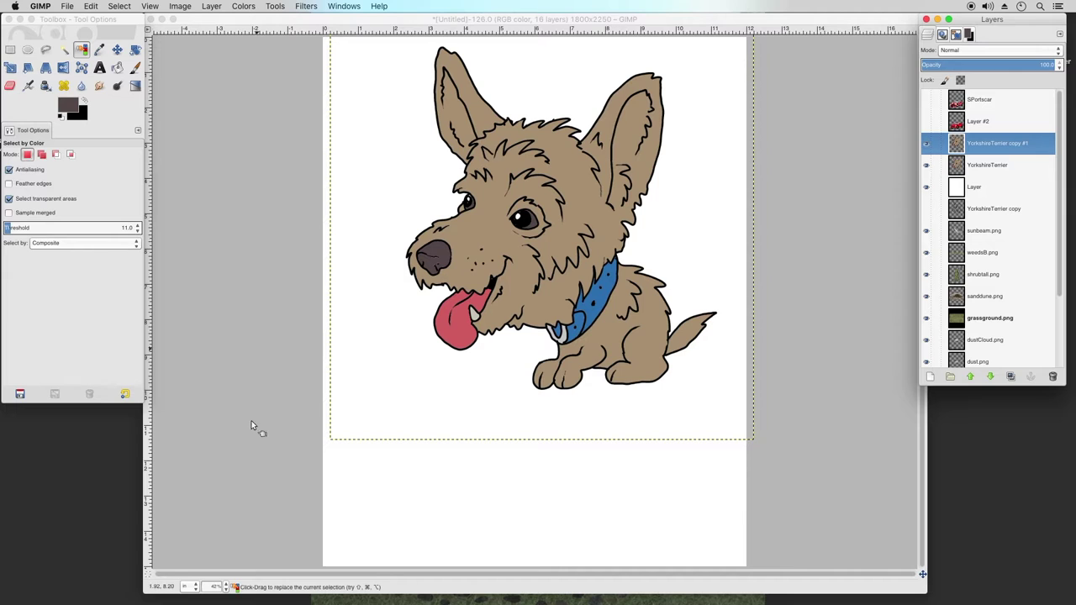
# Compare the terrier's outlines at 200% zoom around the tongue, nose and eyes with the duplicate layer hidden and shown
pyautogui.click(216, 587)
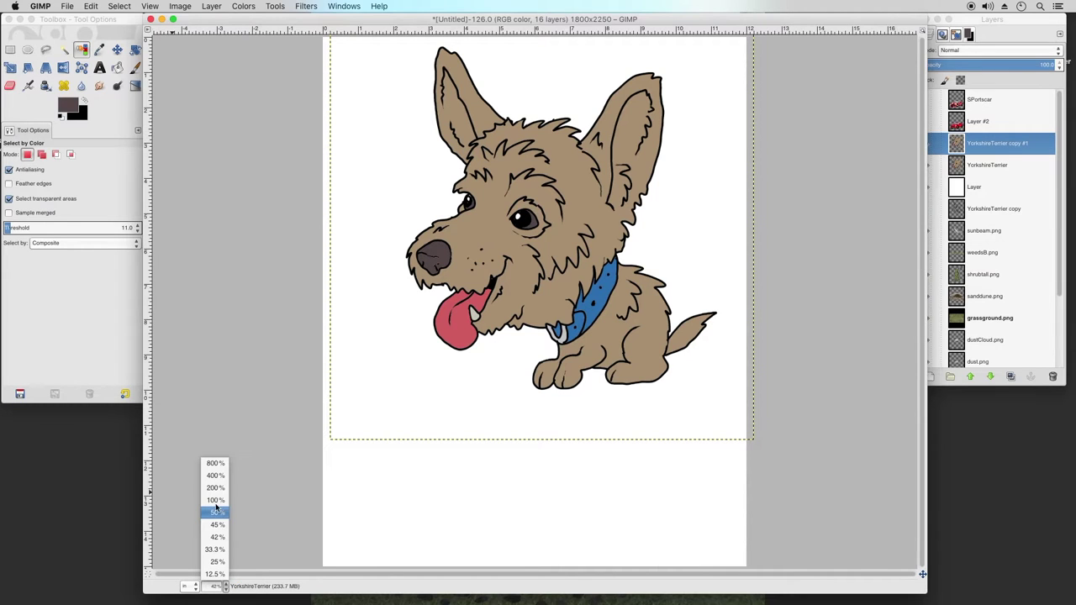
pyautogui.click(225, 507)
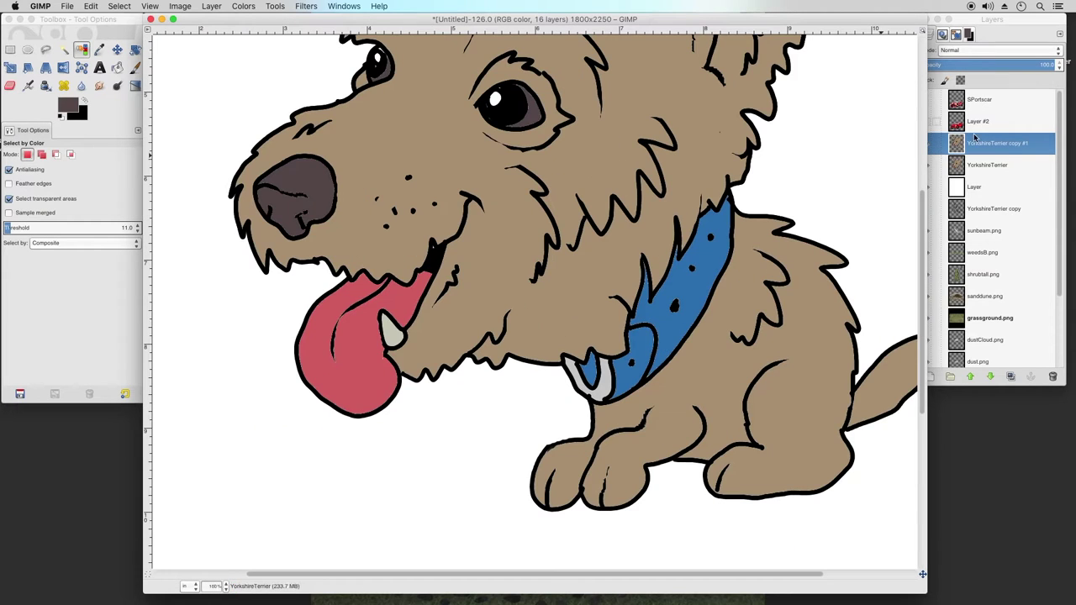
pyautogui.click(934, 166)
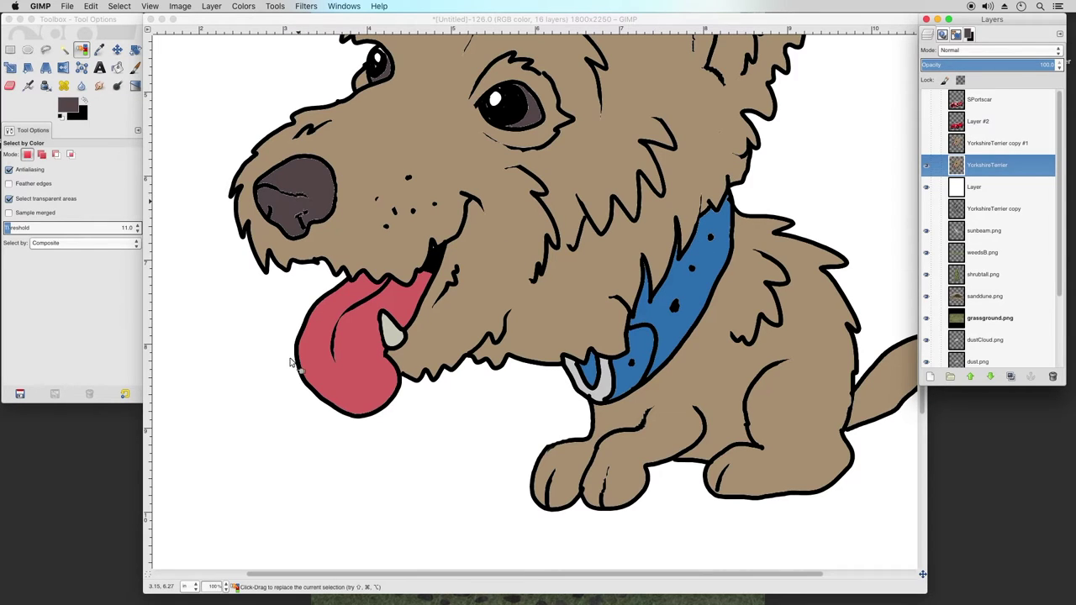
pyautogui.click(215, 586)
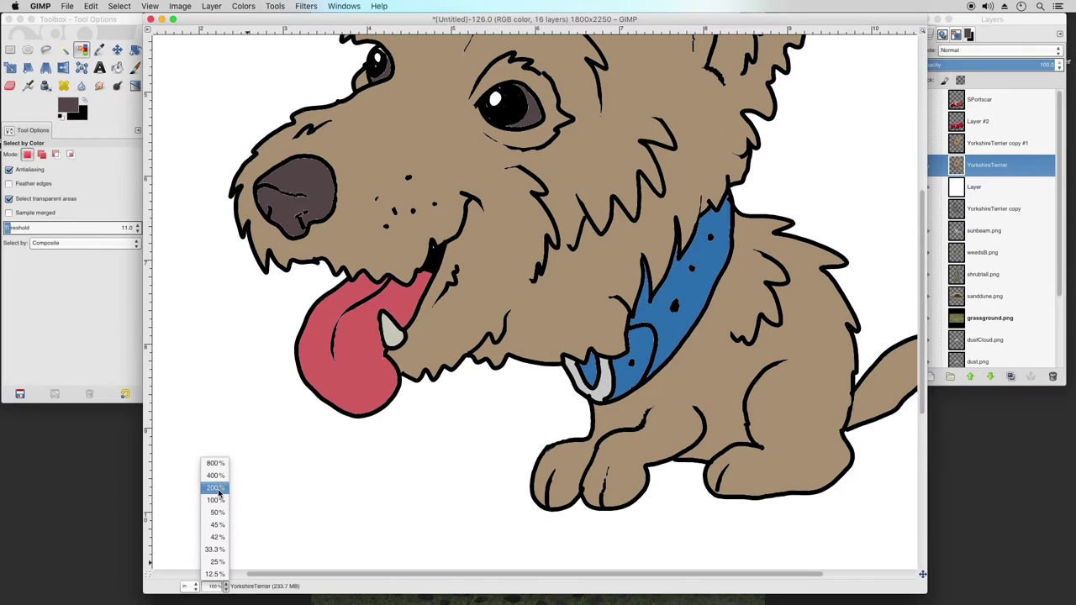
pyautogui.click(215, 500)
pyautogui.moveTo(406, 572); pyautogui.dragTo(269, 571)
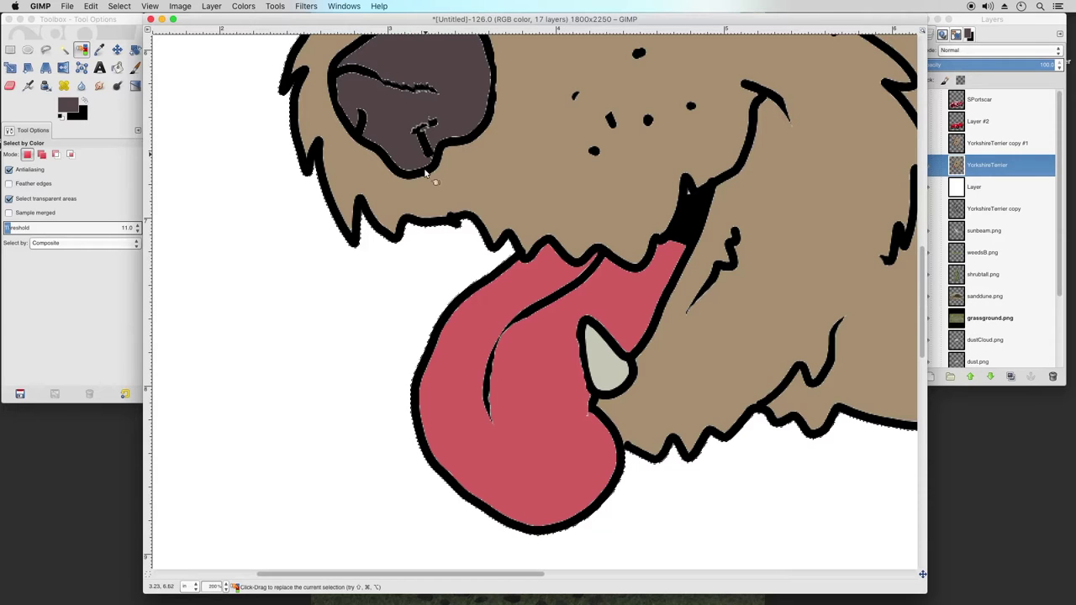
pyautogui.moveTo(922, 263); pyautogui.dragTo(924, 210)
pyautogui.click(928, 145)
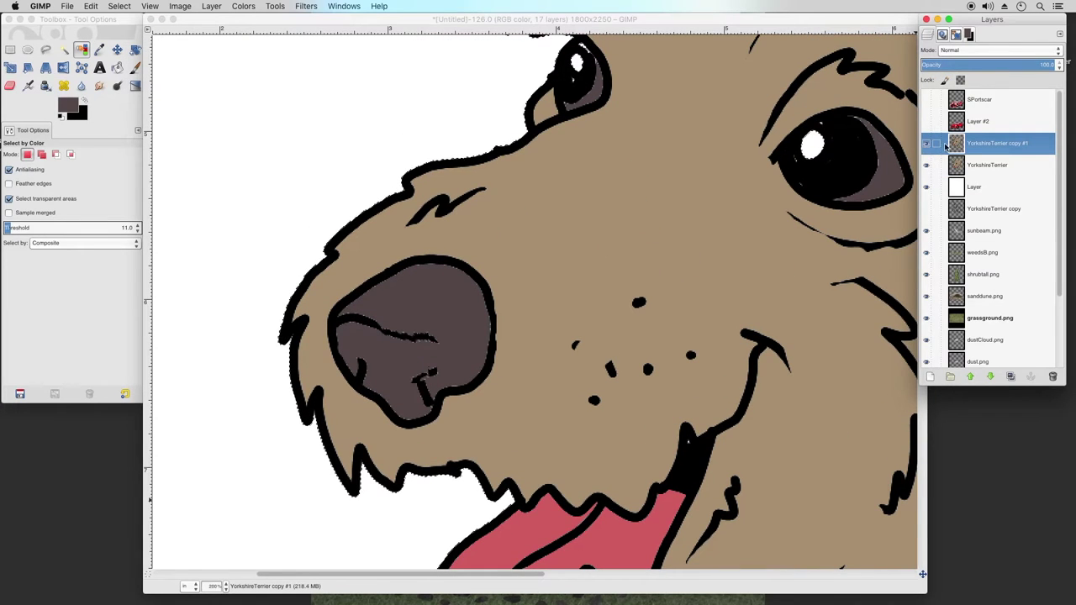
# Duplicate the YorkshireTerrier copy #1 layer and merge both copies down into the YorkshireTerrier layer
pyautogui.rightClick(980, 146)
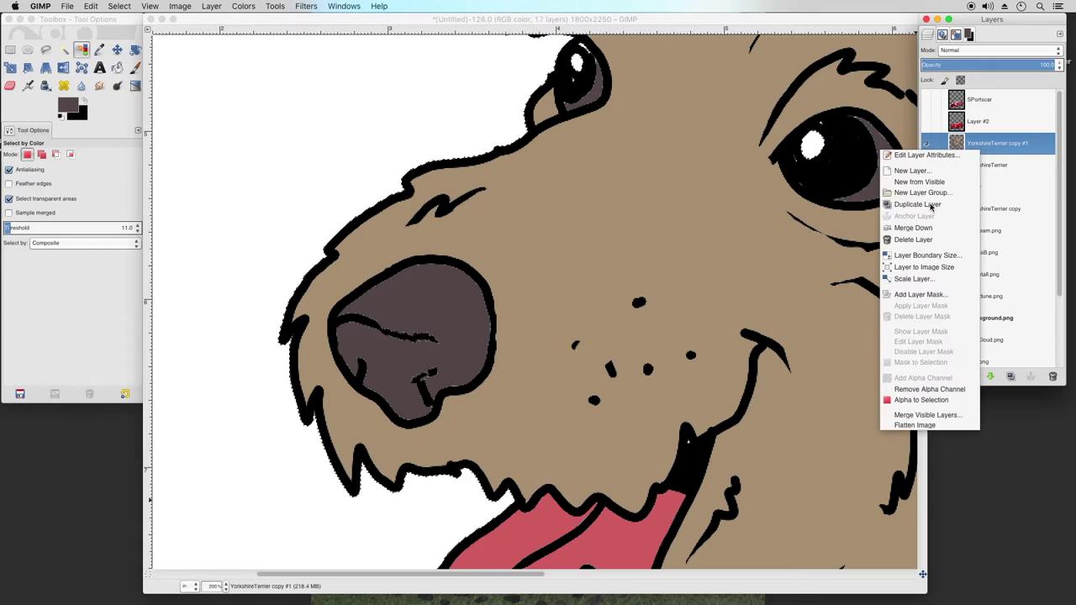
pyautogui.click(935, 205)
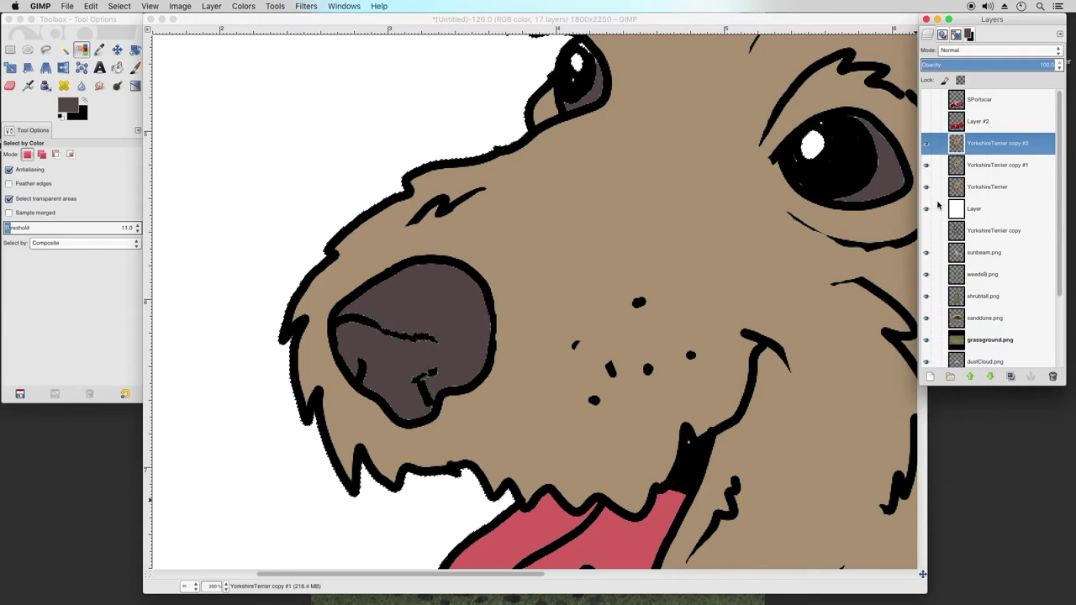
pyautogui.rightClick(980, 148)
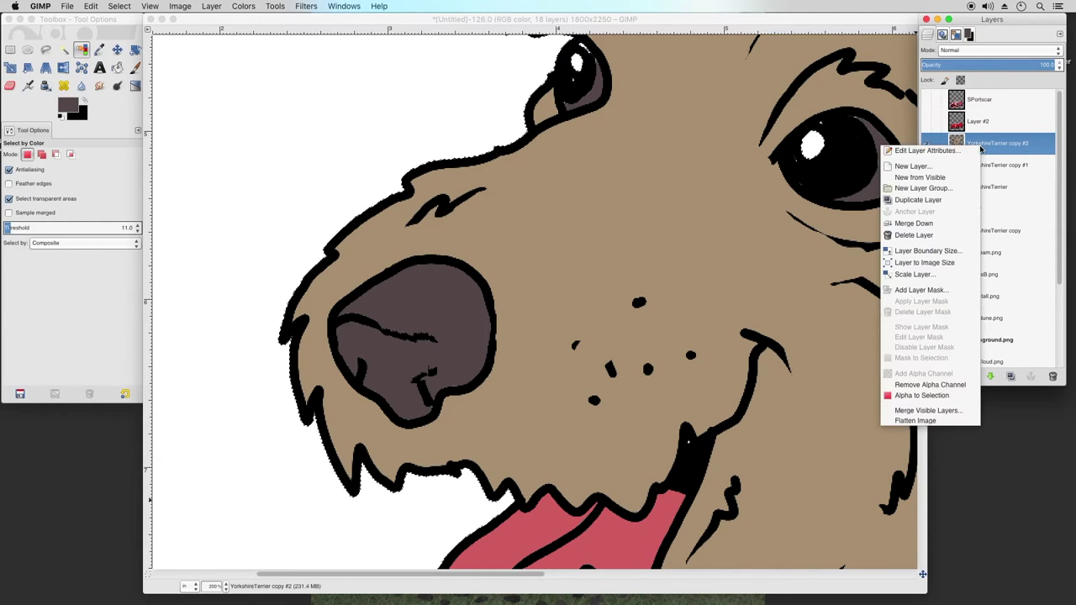
pyautogui.click(929, 225)
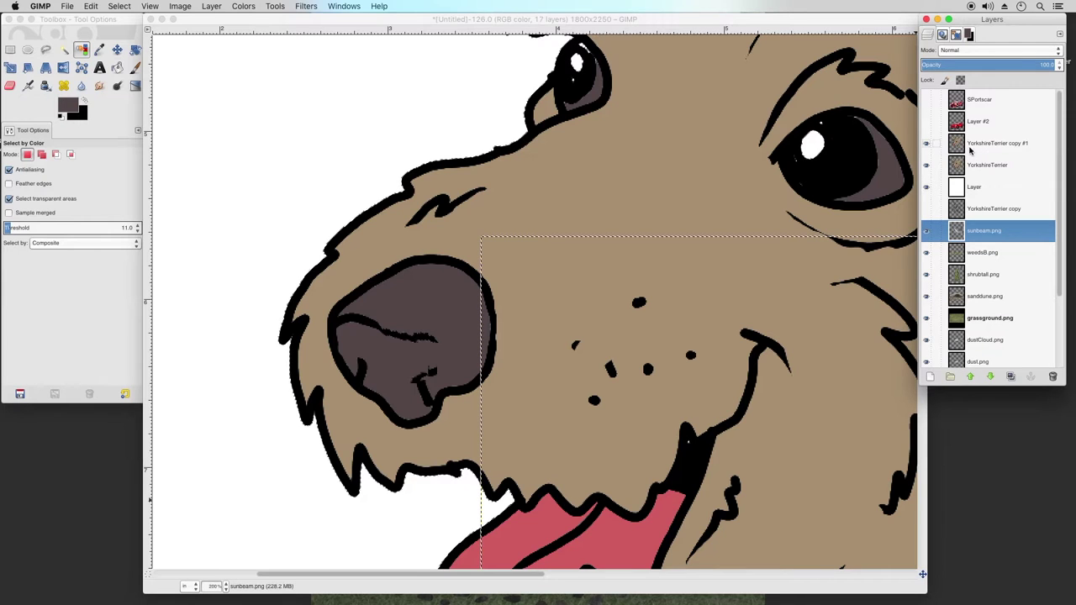
pyautogui.click(971, 147)
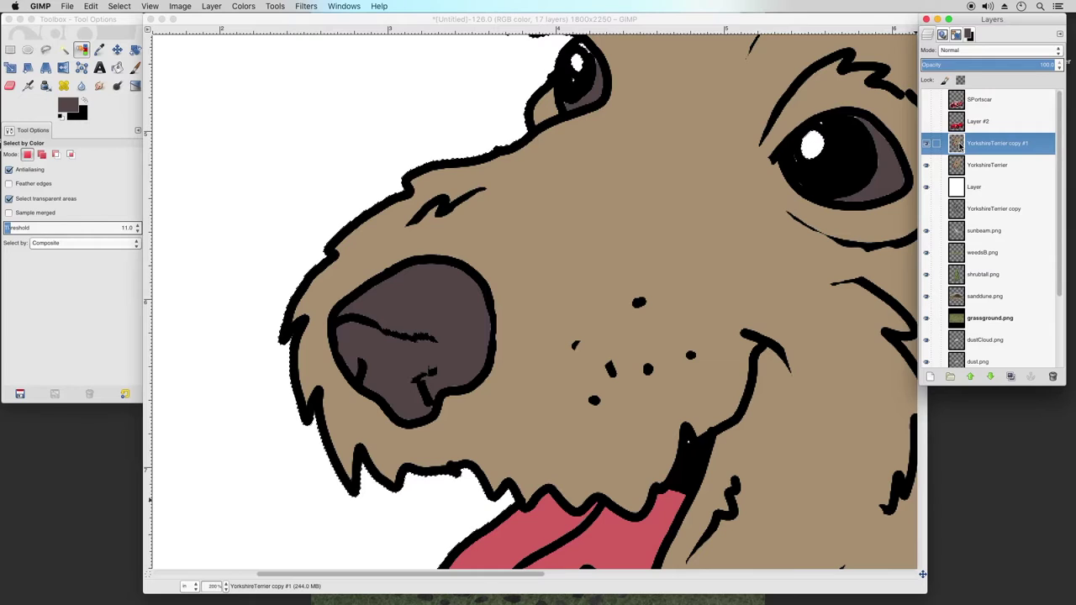
pyautogui.rightClick(961, 146)
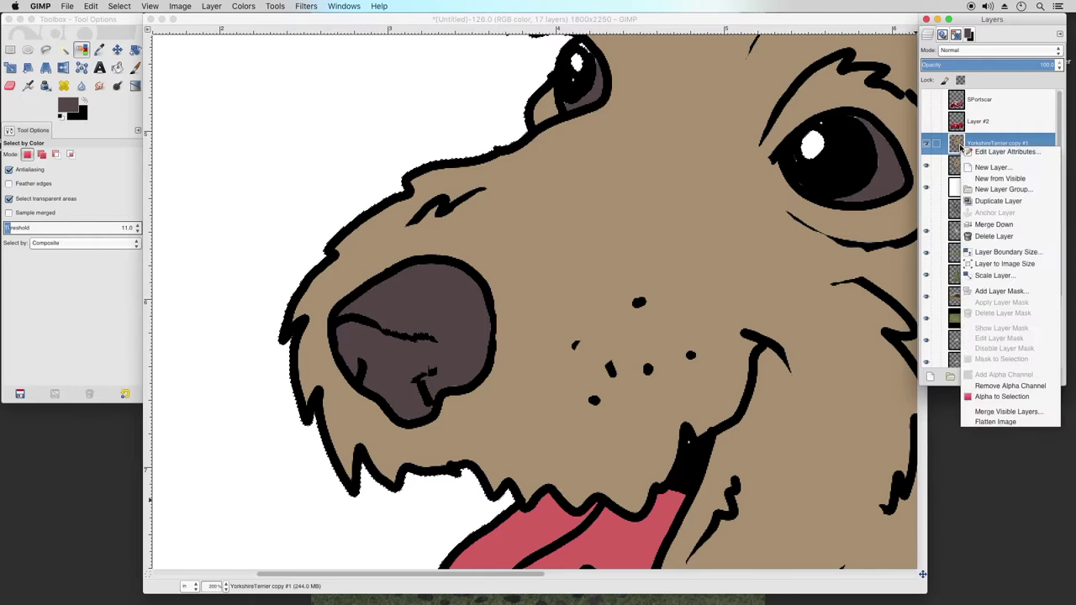
pyautogui.click(986, 225)
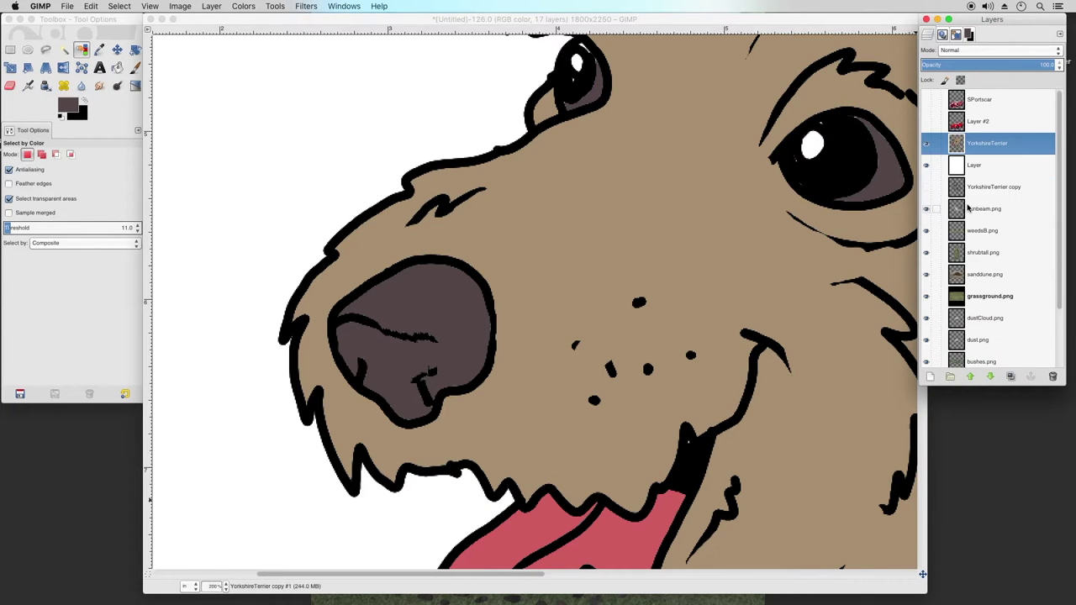
# Set the foreground colour to white and bucket-fill the highlights in both of the terrier's eyes
pyautogui.click(100, 85)
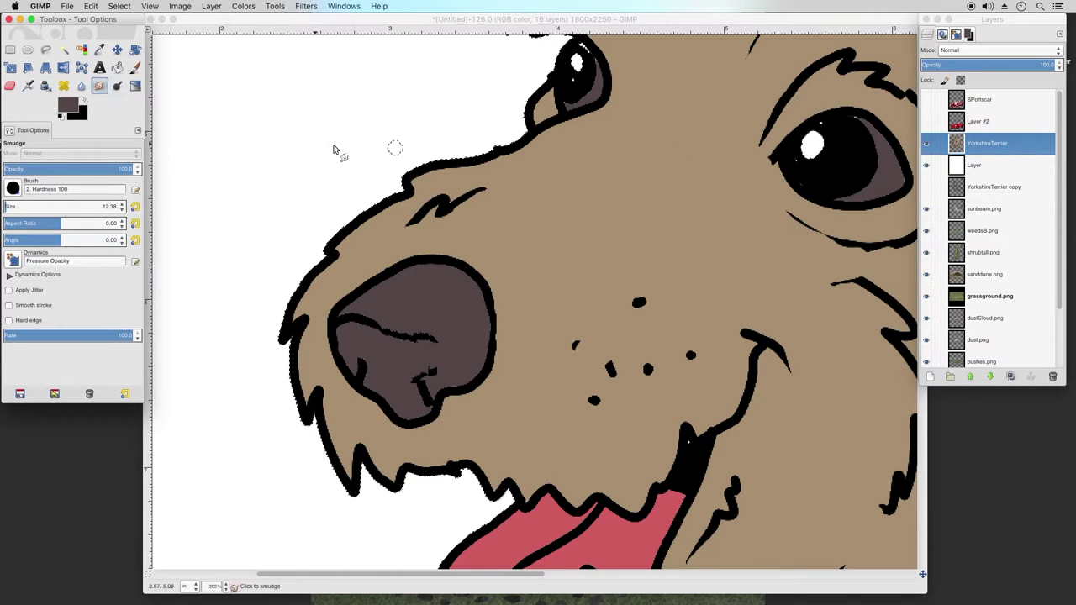
pyautogui.click(71, 106)
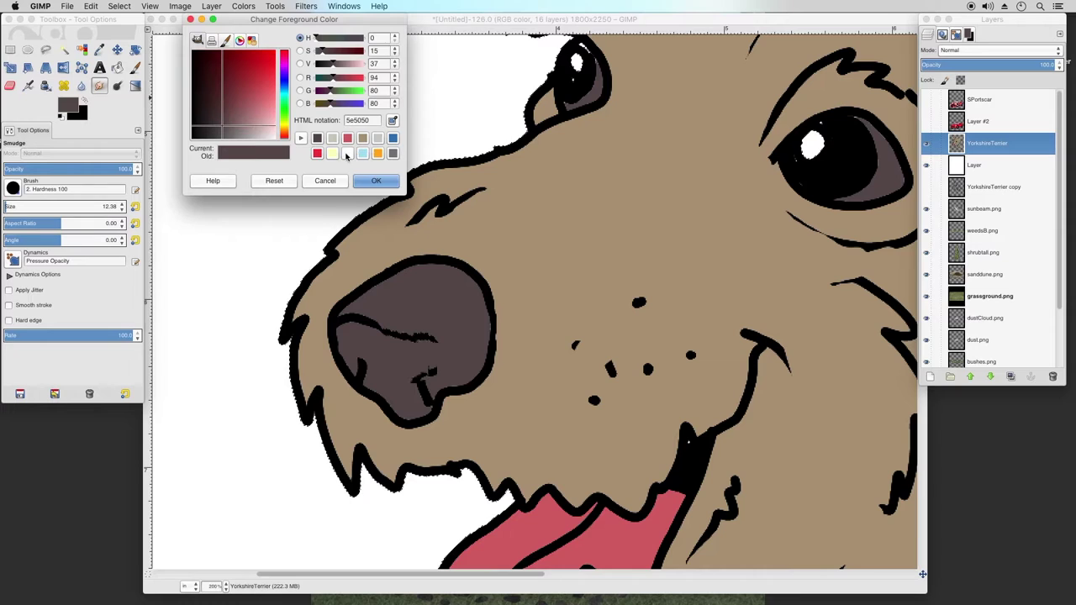
pyautogui.click(346, 154)
pyautogui.click(376, 181)
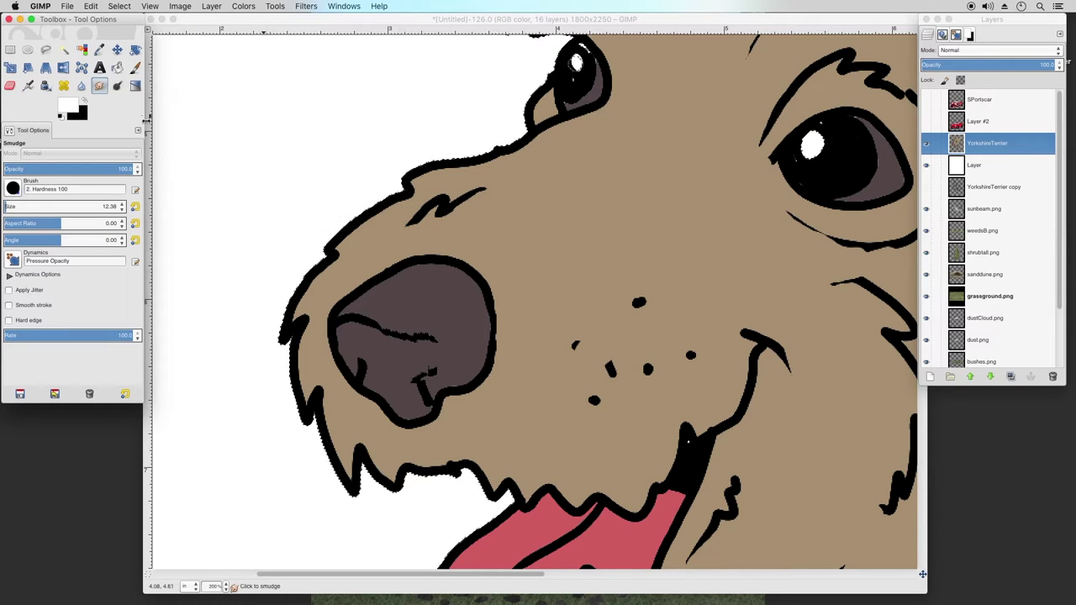
pyautogui.click(117, 67)
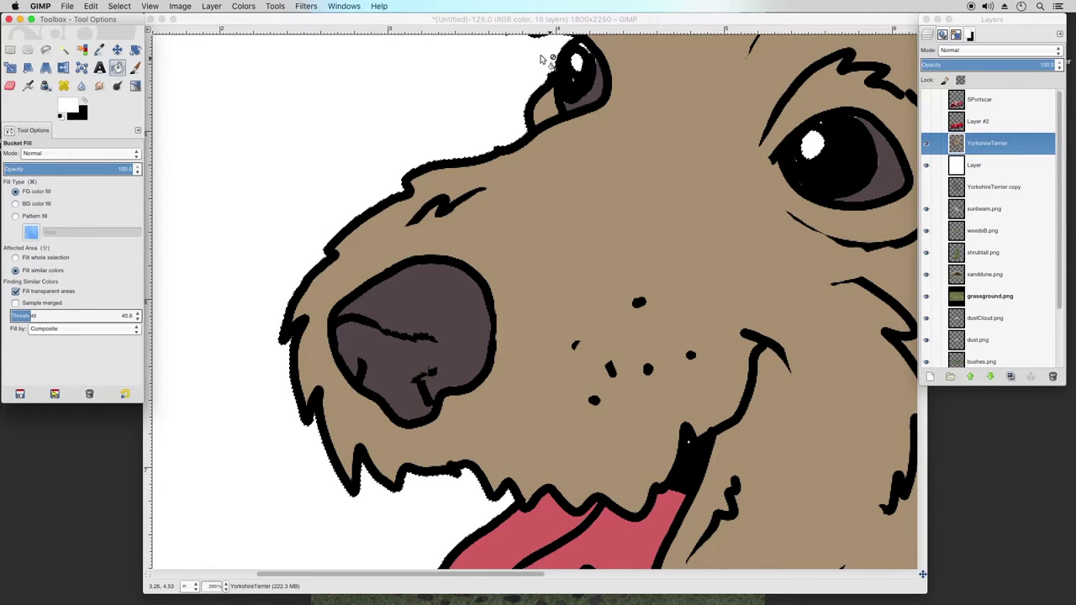
pyautogui.click(578, 63)
pyautogui.click(812, 149)
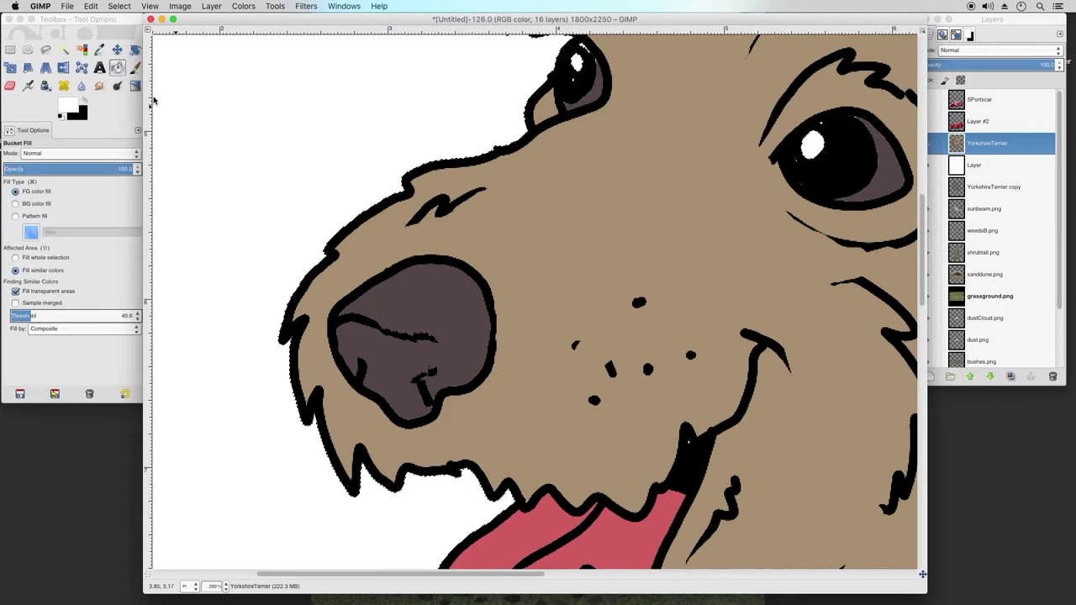
# Set the Smudge brush size to 10.38 and smudge away the stray specks in both pupils
pyautogui.click(100, 86)
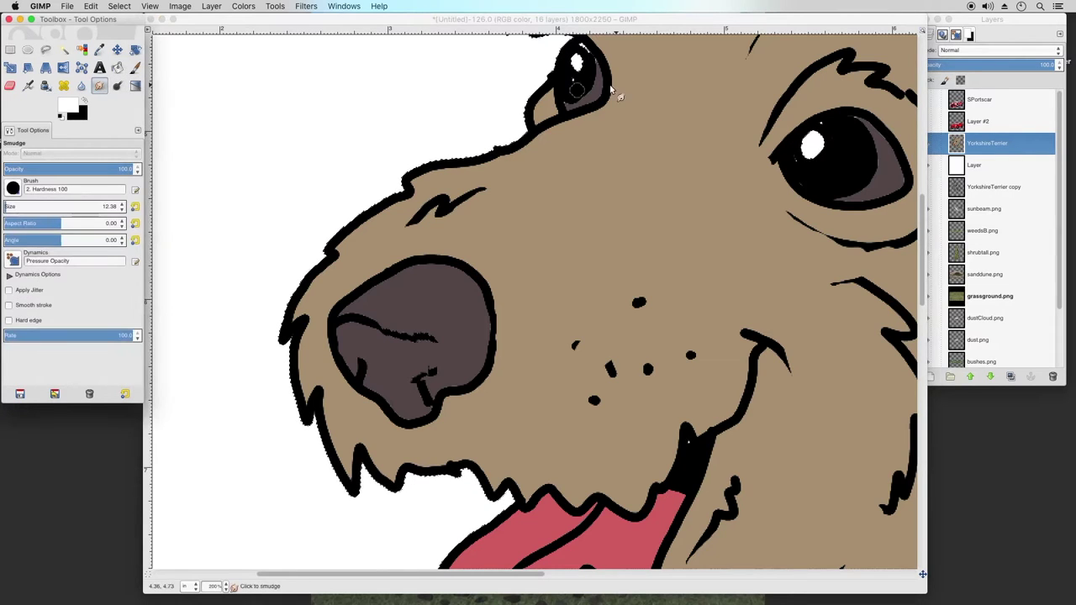
pyautogui.click(122, 210)
pyautogui.click(122, 210)
pyautogui.click(573, 87)
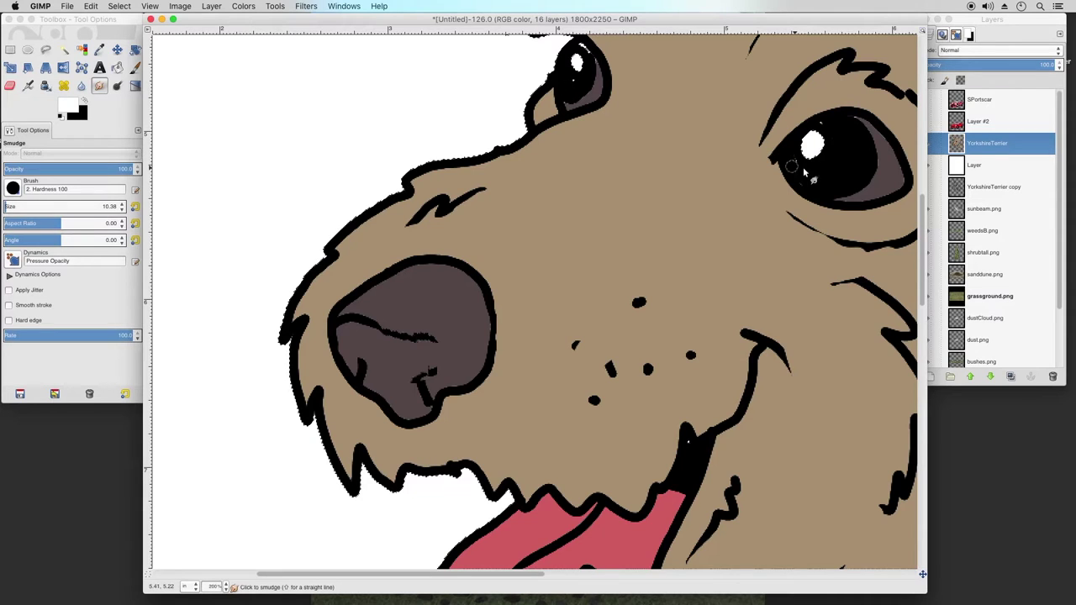
pyautogui.moveTo(804, 171)
pyautogui.mouseDown()
pyautogui.moveTo(795, 162)
pyautogui.moveTo(805, 168)
pyautogui.mouseUp()
# Clear the selection and smudge the rough pupil edges next to the dark grey areas of both eyes
pyautogui.click(119, 6)
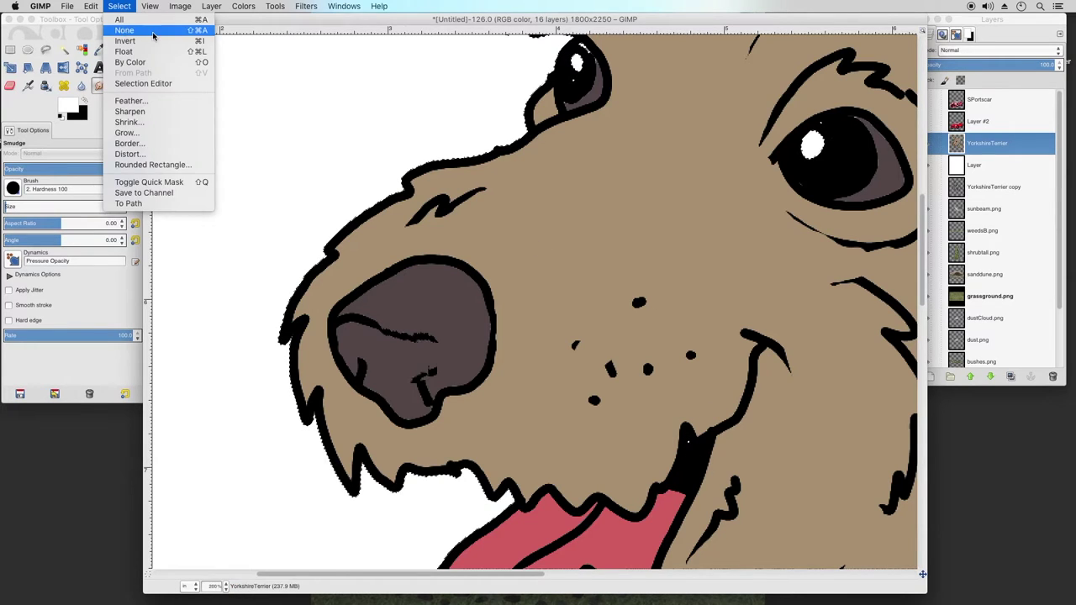
pyautogui.click(153, 31)
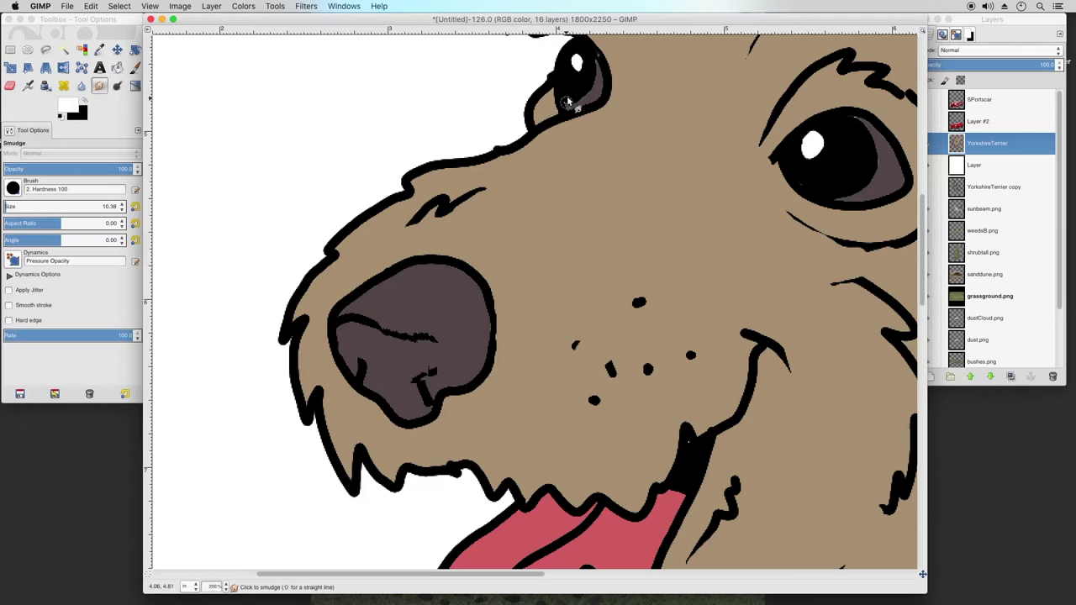
pyautogui.moveTo(565, 100); pyautogui.dragTo(609, 106)
pyautogui.moveTo(866, 183); pyautogui.dragTo(854, 130)
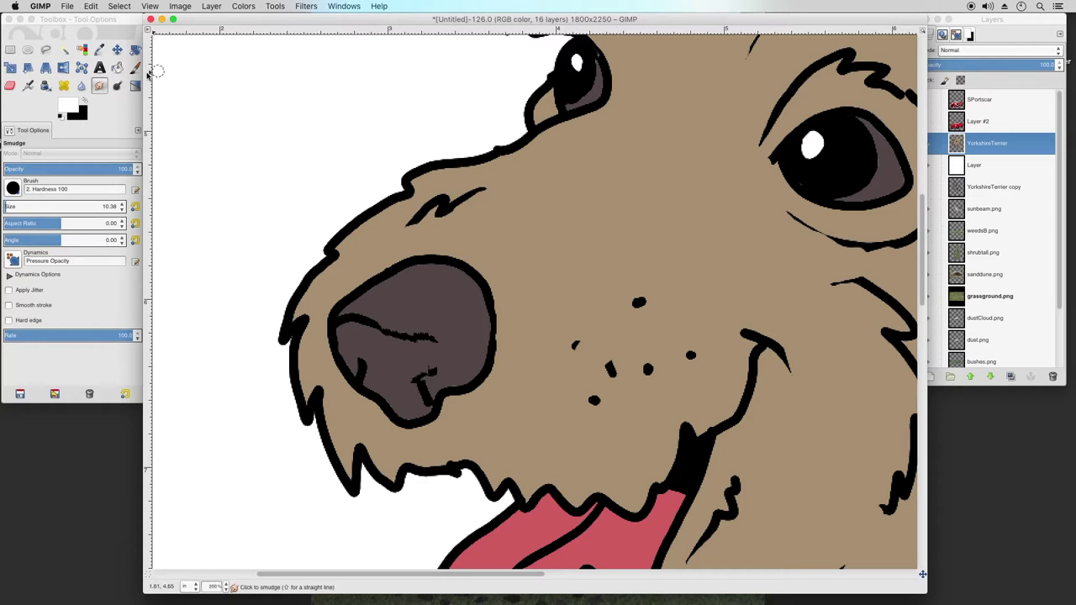
# Reselect the area around the terrier by colour and invert it to select the whole terrier, viewed at 42%
pyautogui.click(82, 50)
pyautogui.click(428, 131)
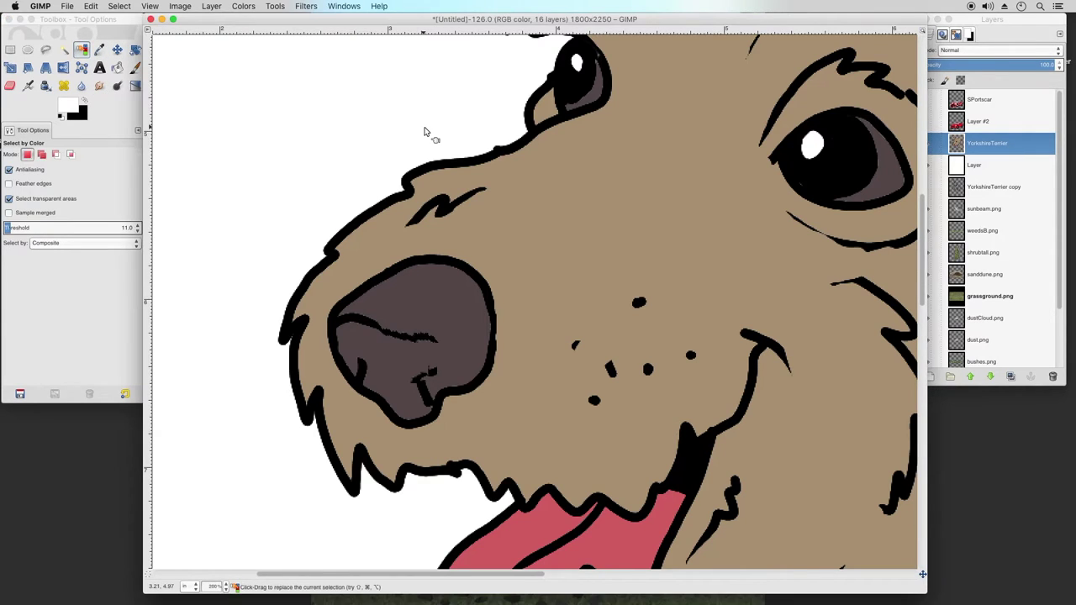
pyautogui.click(192, 8)
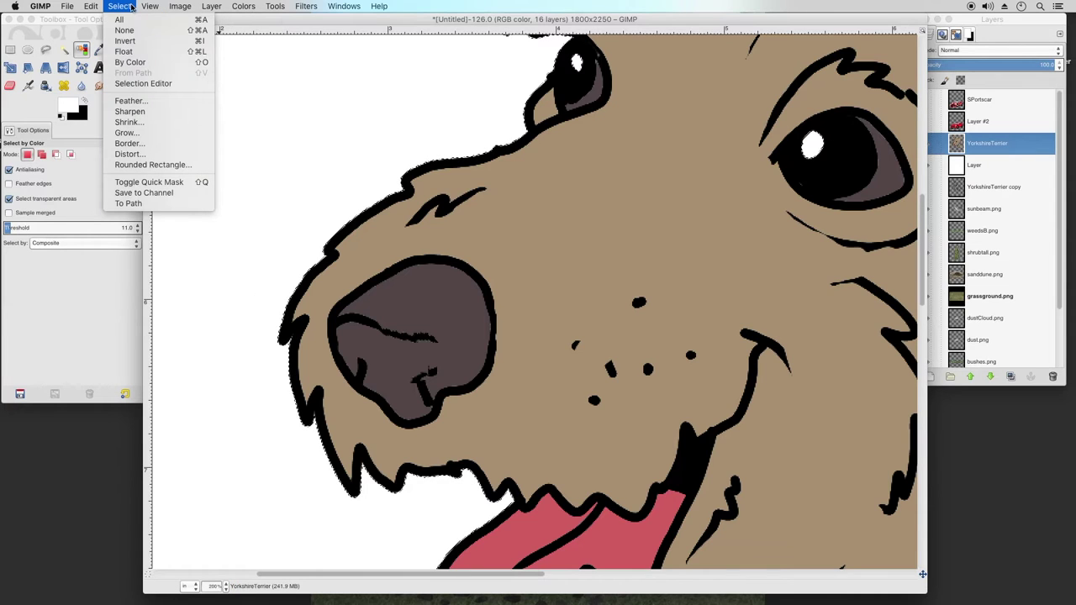
pyautogui.click(132, 42)
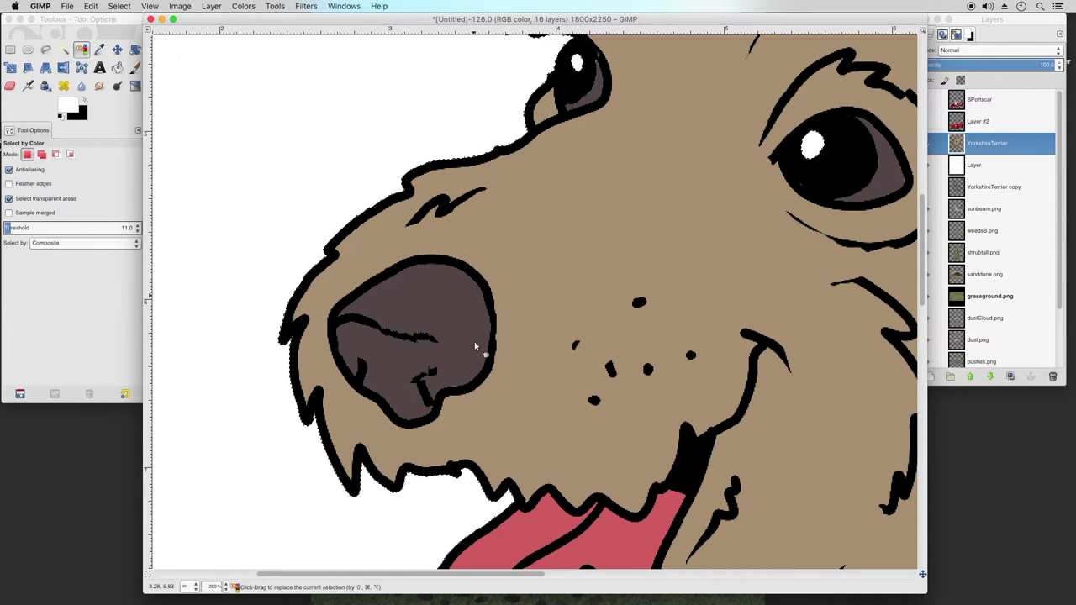
pyautogui.click(220, 586)
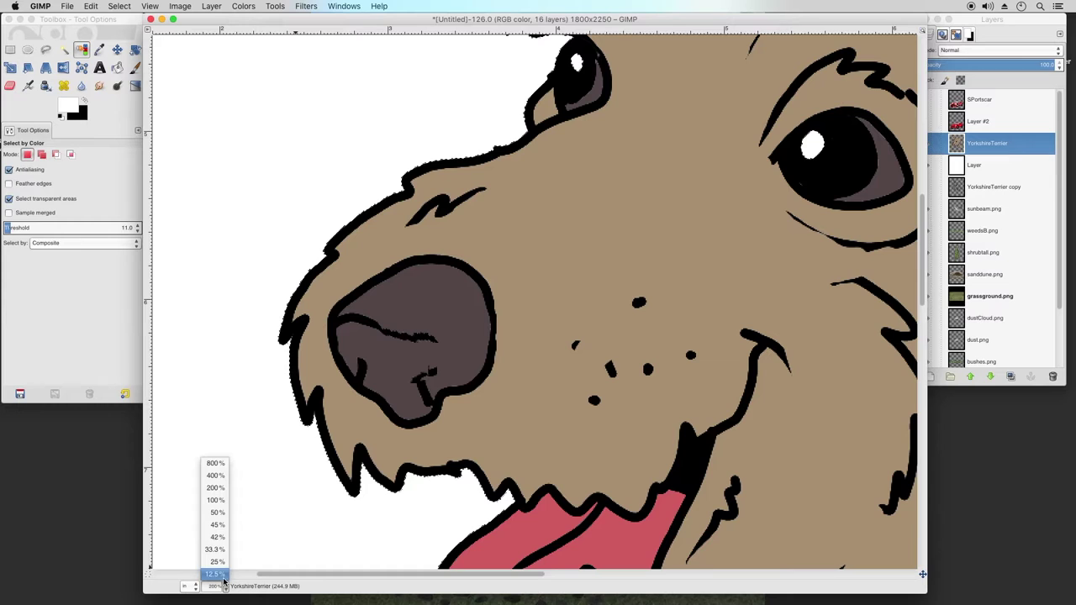
pyautogui.click(217, 538)
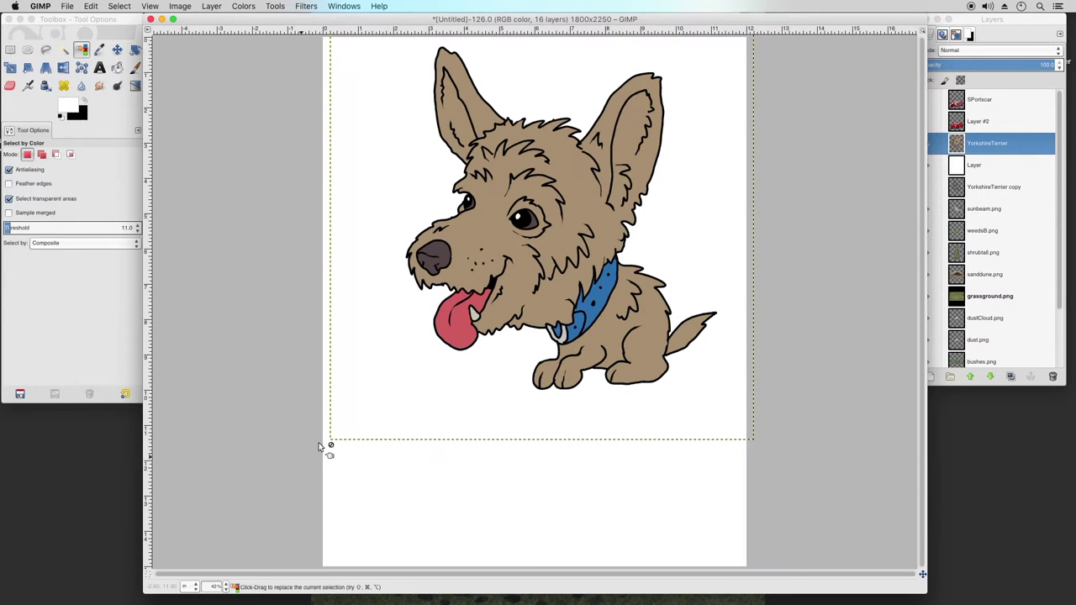
pyautogui.click(217, 586)
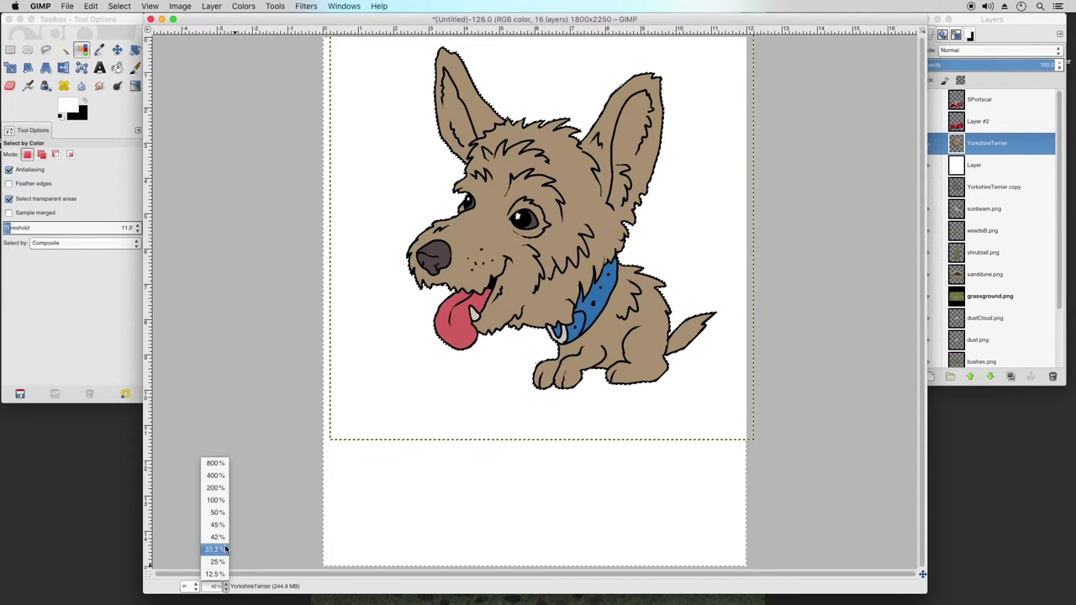
# Paint black shadows along the terrier's far eye, muzzle, tongue and jaw with the Paintbrush at opacity 26.7 and size 84.25
pyautogui.click(217, 512)
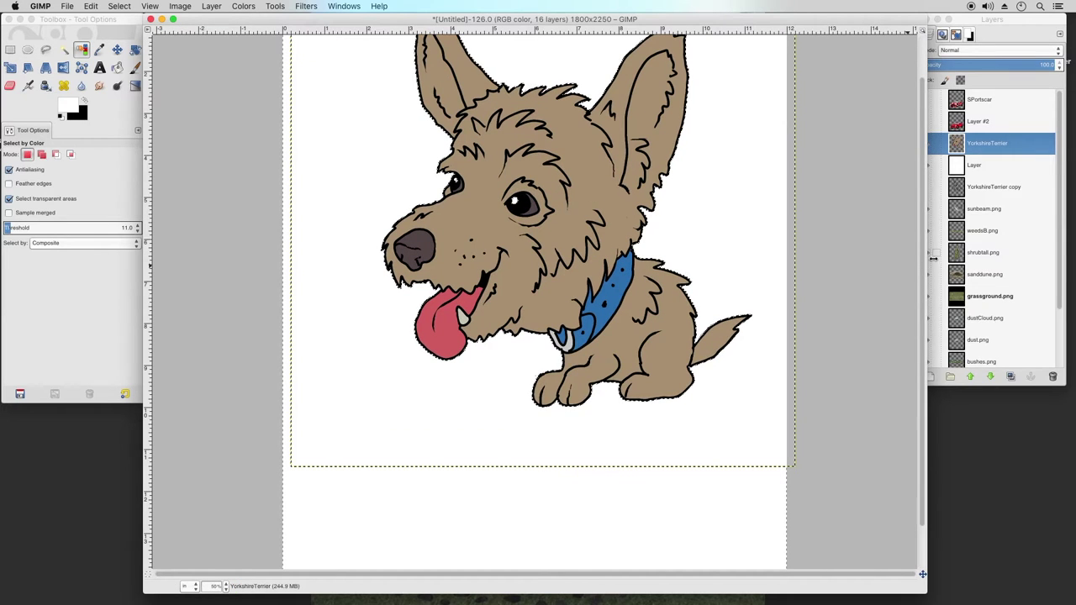
pyautogui.moveTo(923, 258); pyautogui.dragTo(920, 220)
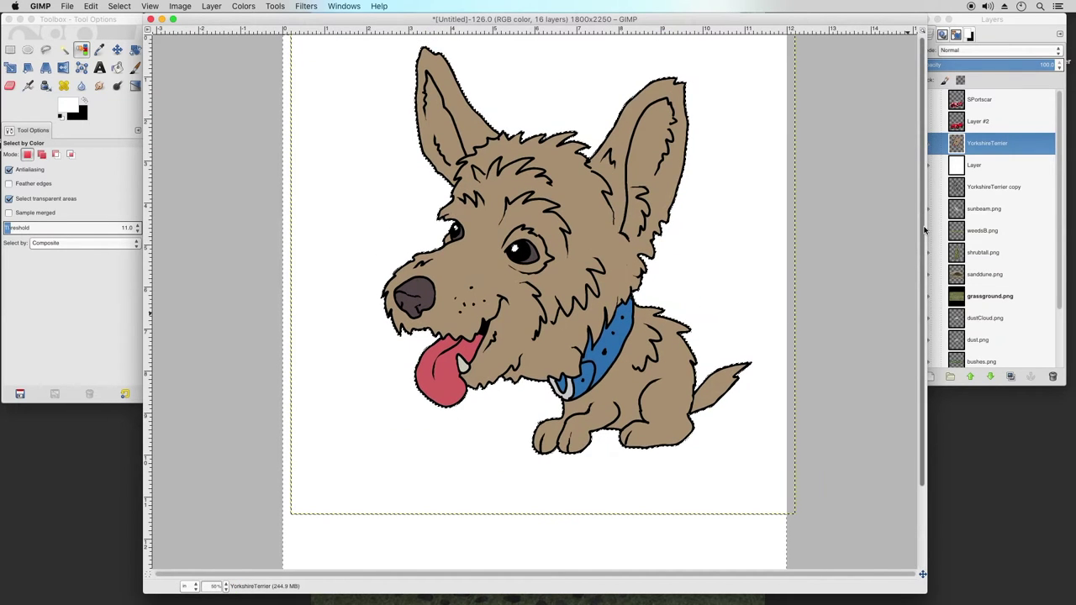
pyautogui.click(973, 143)
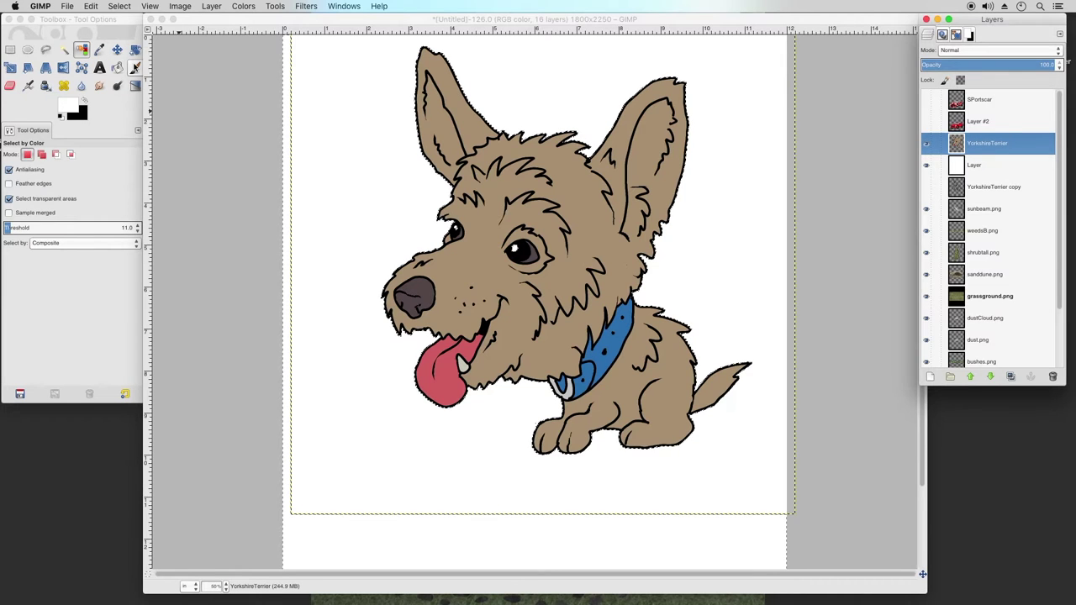
pyautogui.click(134, 68)
pyautogui.press('x')
pyautogui.moveTo(22, 171); pyautogui.dragTo(38, 170)
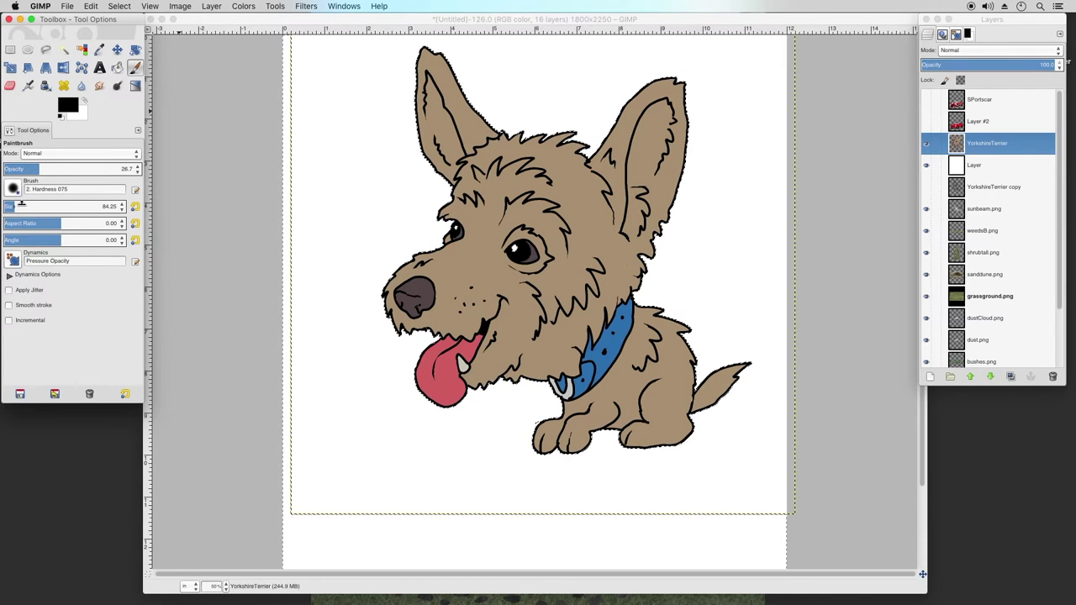
pyautogui.click(448, 244)
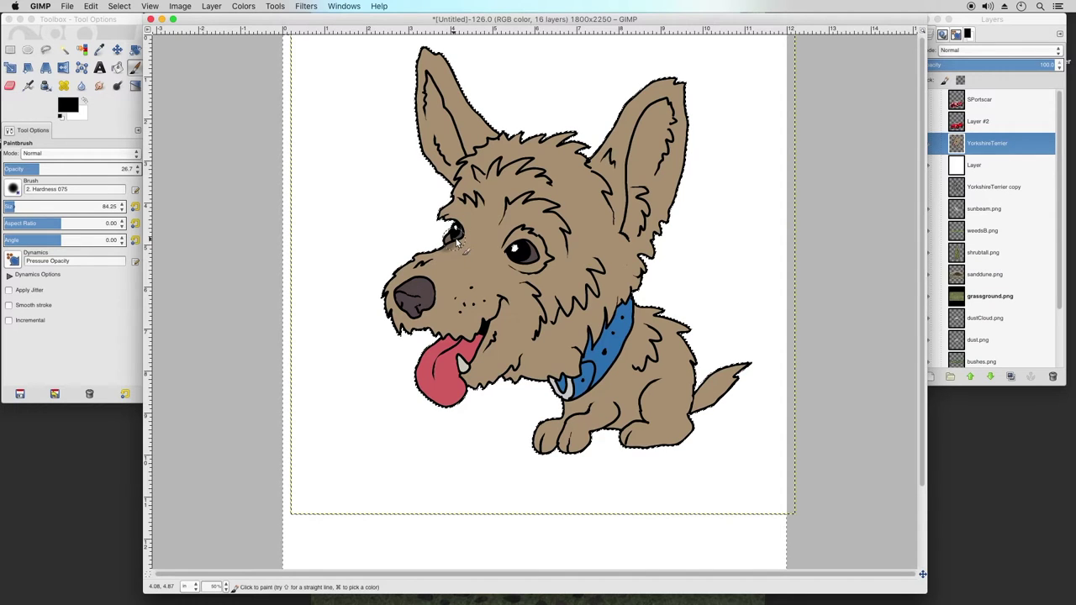
pyautogui.moveTo(459, 244)
pyautogui.mouseDown()
pyautogui.moveTo(395, 278)
pyautogui.moveTo(383, 311)
pyautogui.moveTo(407, 338)
pyautogui.moveTo(480, 338)
pyautogui.moveTo(471, 362)
pyautogui.moveTo(475, 353)
pyautogui.moveTo(458, 350)
pyautogui.moveTo(458, 360)
pyautogui.moveTo(434, 347)
pyautogui.moveTo(455, 357)
pyautogui.moveTo(421, 365)
pyautogui.moveTo(421, 384)
pyautogui.moveTo(417, 369)
pyautogui.moveTo(446, 417)
pyautogui.moveTo(469, 405)
pyautogui.moveTo(471, 383)
pyautogui.moveTo(562, 379)
pyautogui.moveTo(651, 281)
pyautogui.mouseUp()
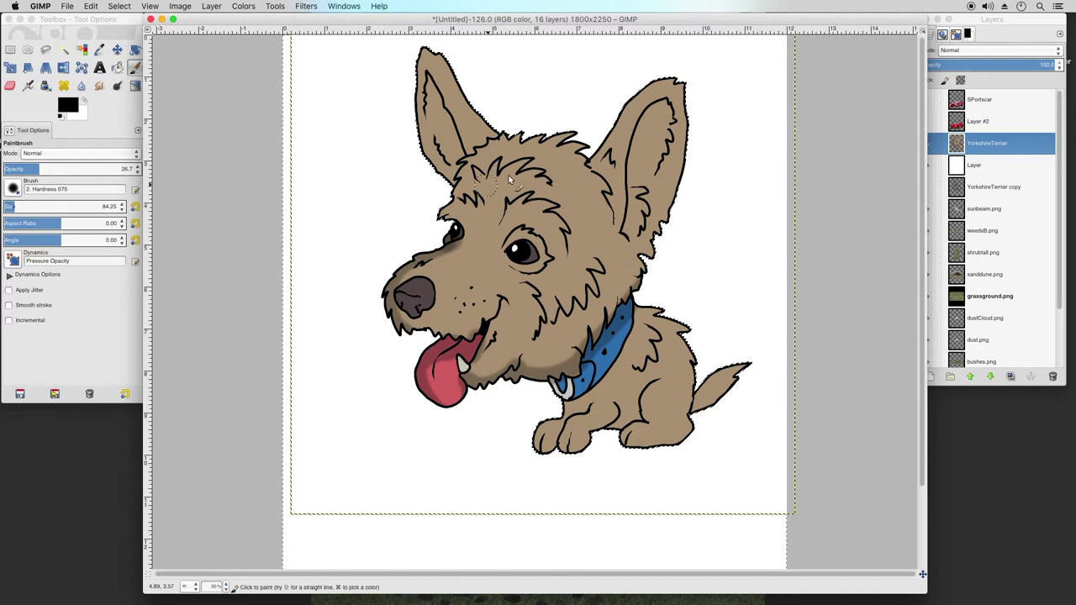
# Shade the insides and lower edges of both of the terrier's ears with translucent black
pyautogui.moveTo(688, 111)
pyautogui.mouseDown()
pyautogui.moveTo(665, 115)
pyautogui.moveTo(669, 122)
pyautogui.moveTo(653, 109)
pyautogui.moveTo(629, 197)
pyautogui.moveTo(649, 124)
pyautogui.mouseUp()
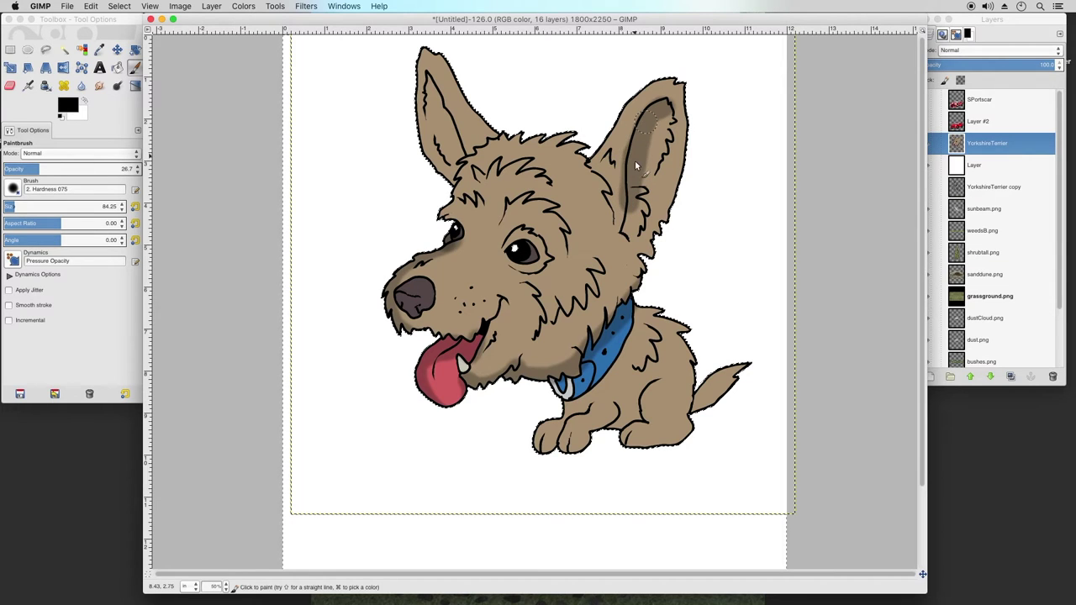
pyautogui.moveTo(629, 238)
pyautogui.mouseDown()
pyautogui.moveTo(654, 260)
pyautogui.moveTo(642, 249)
pyautogui.moveTo(656, 229)
pyautogui.moveTo(643, 197)
pyautogui.moveTo(640, 216)
pyautogui.moveTo(641, 227)
pyautogui.moveTo(666, 141)
pyautogui.mouseUp()
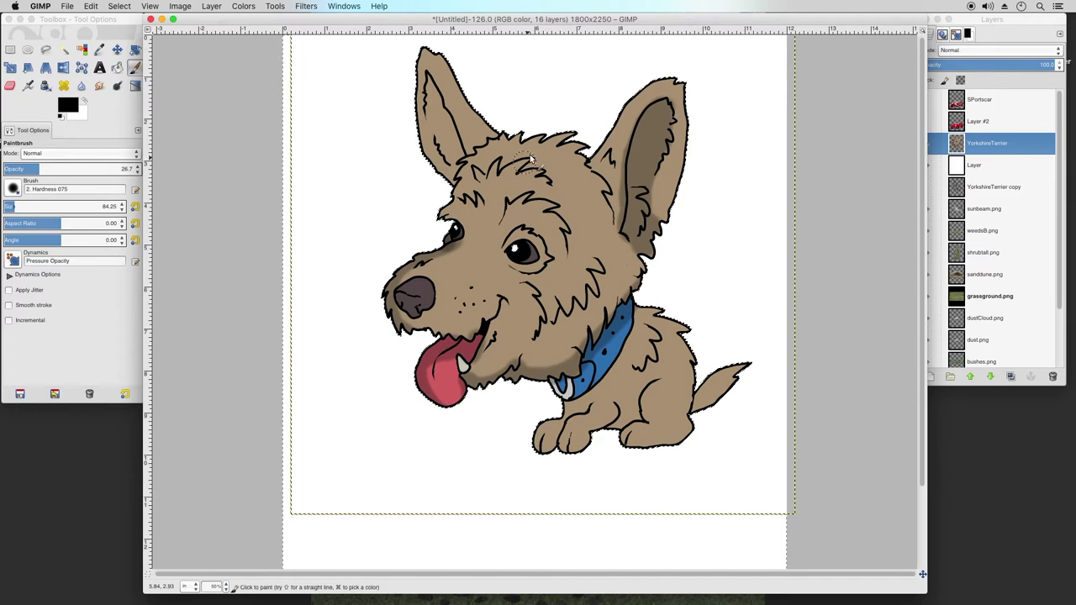
pyautogui.moveTo(495, 146)
pyautogui.mouseDown()
pyautogui.moveTo(486, 133)
pyautogui.moveTo(456, 168)
pyautogui.moveTo(460, 195)
pyautogui.moveTo(436, 161)
pyautogui.moveTo(428, 84)
pyautogui.moveTo(451, 145)
pyautogui.moveTo(437, 132)
pyautogui.mouseUp()
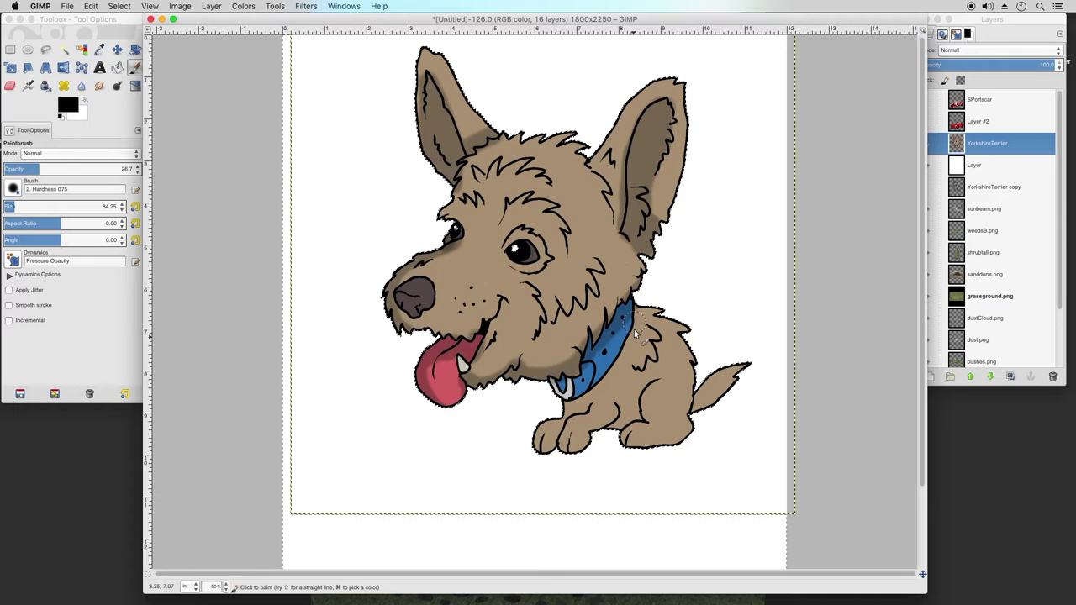
# Paint translucent black shadows on the terrier's back, tail, blue collar, legs and paws
pyautogui.moveTo(627, 304)
pyautogui.mouseDown()
pyautogui.moveTo(664, 355)
pyautogui.moveTo(672, 431)
pyautogui.moveTo(681, 423)
pyautogui.moveTo(687, 433)
pyautogui.moveTo(679, 351)
pyautogui.moveTo(658, 316)
pyautogui.moveTo(638, 314)
pyautogui.moveTo(670, 347)
pyautogui.mouseUp()
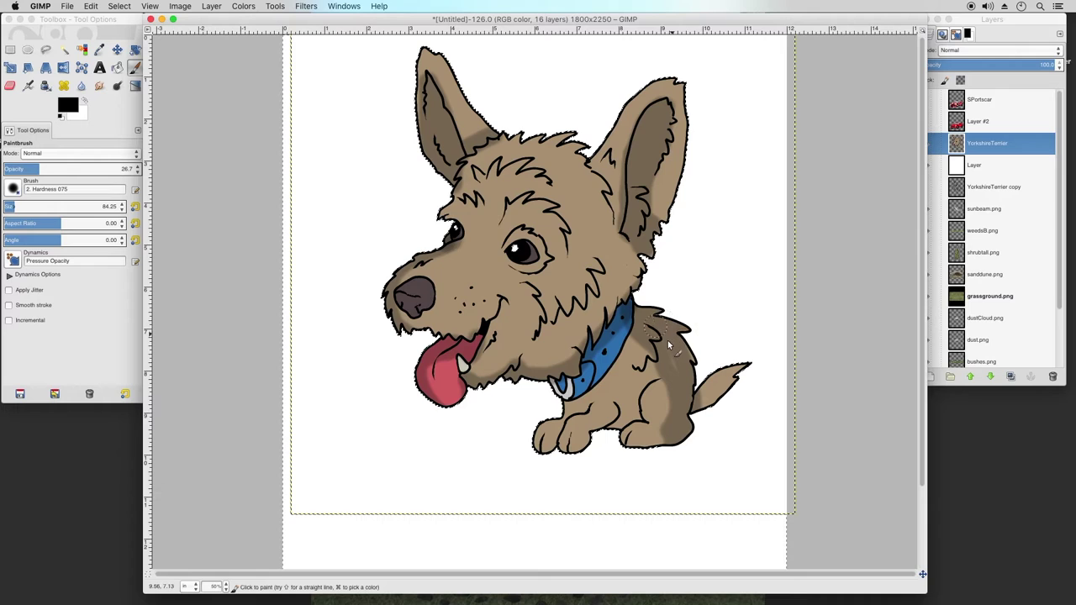
pyautogui.moveTo(701, 405); pyautogui.dragTo(743, 380)
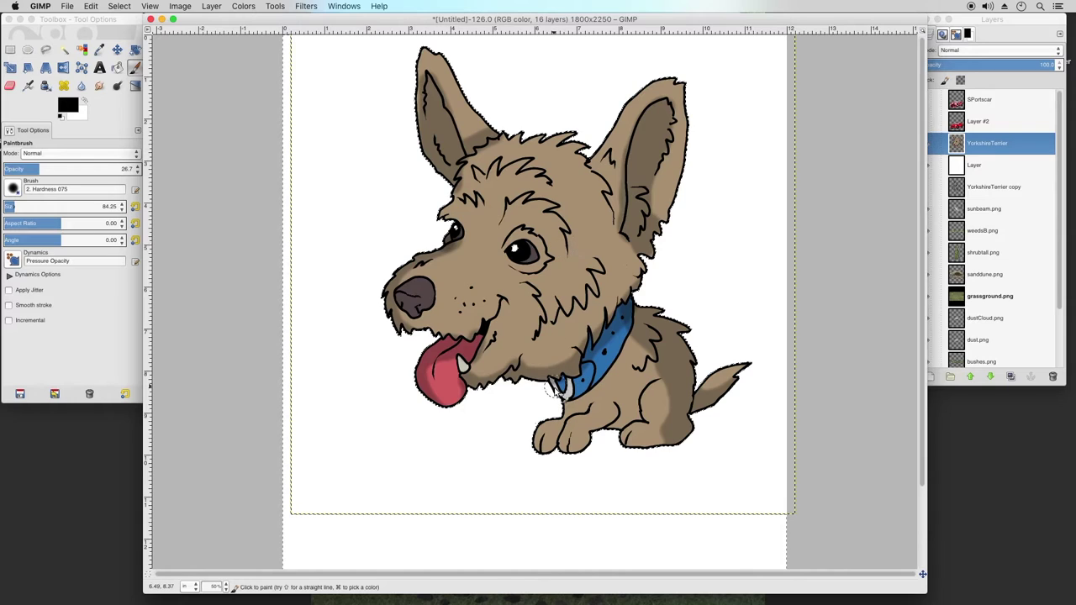
pyautogui.moveTo(616, 363); pyautogui.dragTo(622, 346)
pyautogui.moveTo(622, 347)
pyautogui.mouseDown()
pyautogui.moveTo(628, 314)
pyautogui.moveTo(591, 359)
pyautogui.moveTo(591, 382)
pyautogui.moveTo(564, 391)
pyautogui.mouseUp()
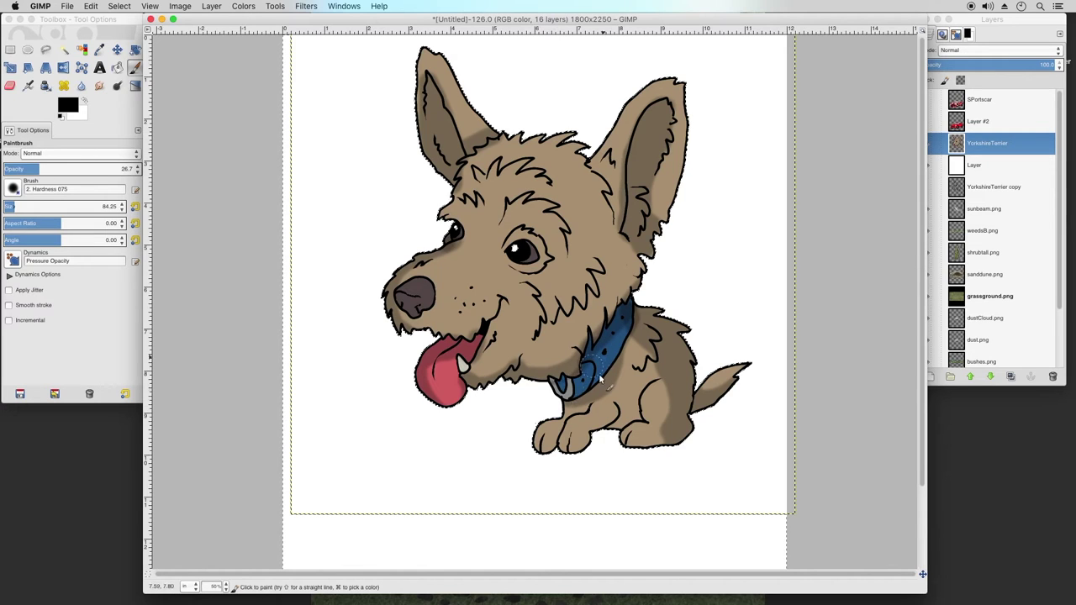
pyautogui.moveTo(581, 412); pyautogui.dragTo(541, 462)
pyautogui.moveTo(541, 462)
pyautogui.mouseDown()
pyautogui.moveTo(583, 457)
pyautogui.moveTo(617, 416)
pyautogui.moveTo(646, 442)
pyautogui.mouseUp()
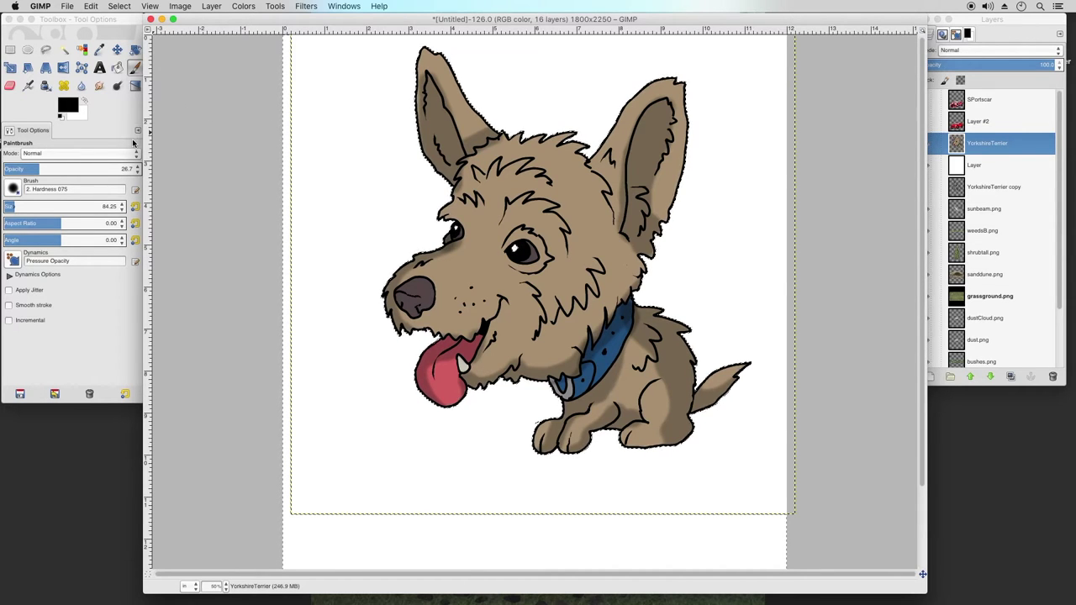
# Shade the back of the terrier's crown and the outer edge of its near ear
pyautogui.moveTo(545, 137)
pyautogui.mouseDown()
pyautogui.moveTo(523, 135)
pyautogui.moveTo(572, 148)
pyautogui.moveTo(587, 176)
pyautogui.mouseUp()
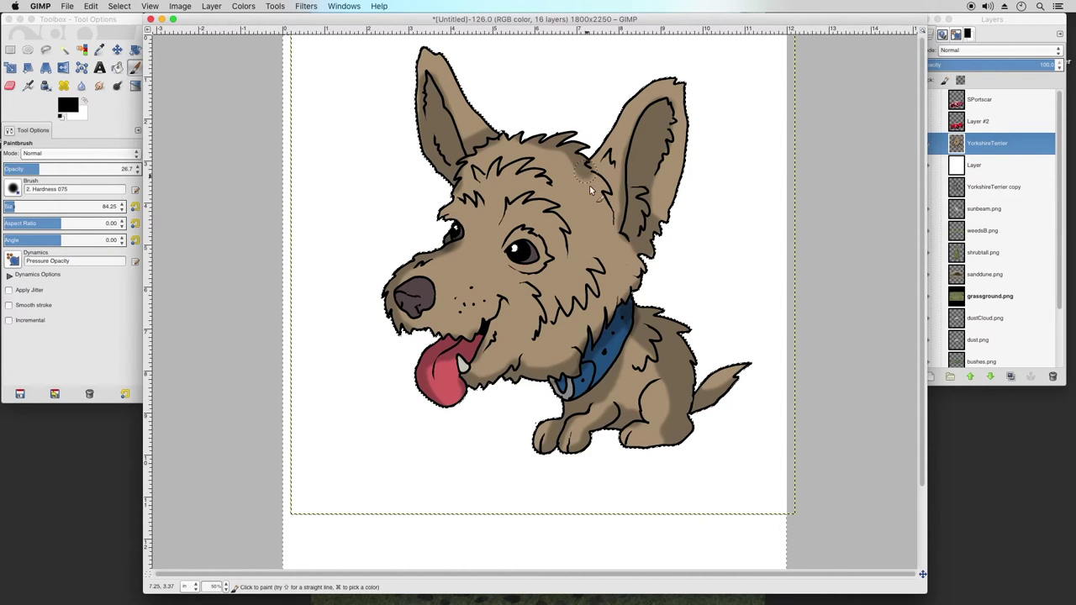
pyautogui.moveTo(599, 191)
pyautogui.mouseDown()
pyautogui.moveTo(587, 167)
pyautogui.moveTo(589, 123)
pyautogui.mouseUp()
pyautogui.moveTo(671, 81)
pyautogui.mouseDown()
pyautogui.moveTo(686, 110)
pyautogui.moveTo(661, 276)
pyautogui.moveTo(664, 260)
pyautogui.mouseUp()
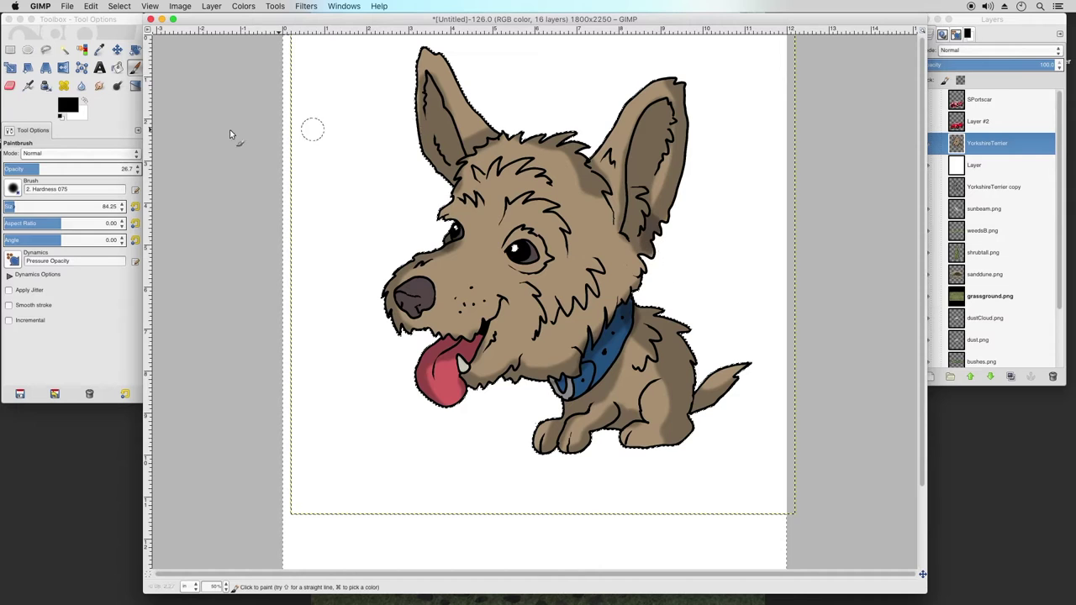
# Set the brush to size 378.07 and opacity 14.2 and paint a broad soft shadow down the side of the terrier's head
pyautogui.click(41, 206)
pyautogui.moveTo(32, 165); pyautogui.dragTo(23, 168)
pyautogui.click(48, 202)
pyautogui.click(572, 179)
pyautogui.moveTo(572, 179)
pyautogui.mouseDown()
pyautogui.moveTo(615, 296)
pyautogui.moveTo(579, 328)
pyautogui.moveTo(571, 307)
pyautogui.mouseUp()
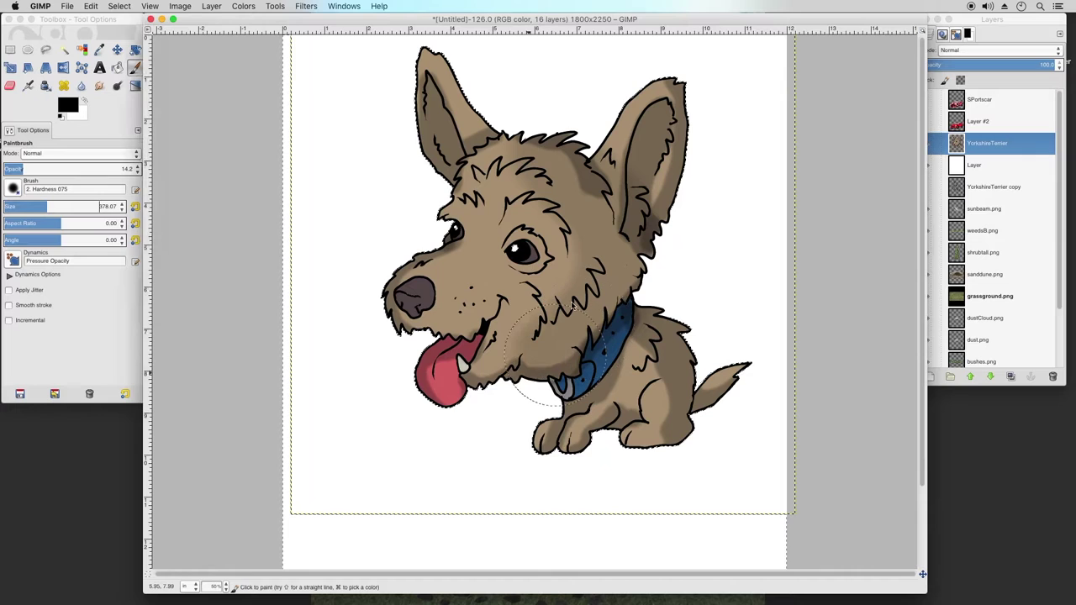
# Set the brush size to 162.60 and deepen the shadow from the crown down the back of the head to the jaw
pyautogui.click(22, 202)
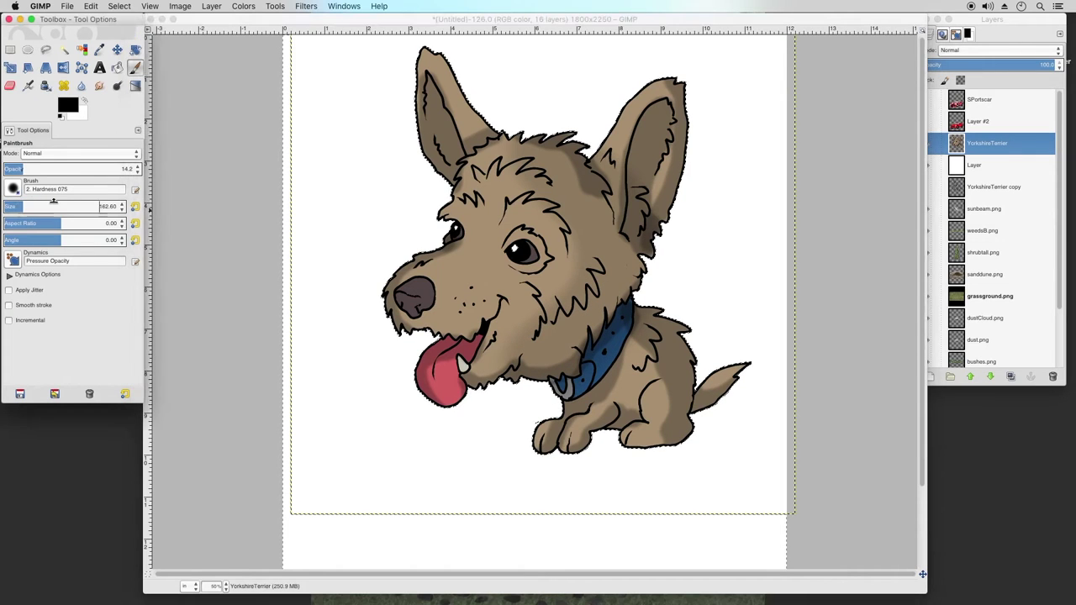
pyautogui.click(562, 155)
pyautogui.moveTo(589, 196)
pyautogui.mouseDown()
pyautogui.moveTo(631, 285)
pyautogui.moveTo(617, 280)
pyautogui.moveTo(531, 370)
pyautogui.moveTo(602, 307)
pyautogui.mouseUp()
pyautogui.moveTo(603, 204); pyautogui.dragTo(608, 215)
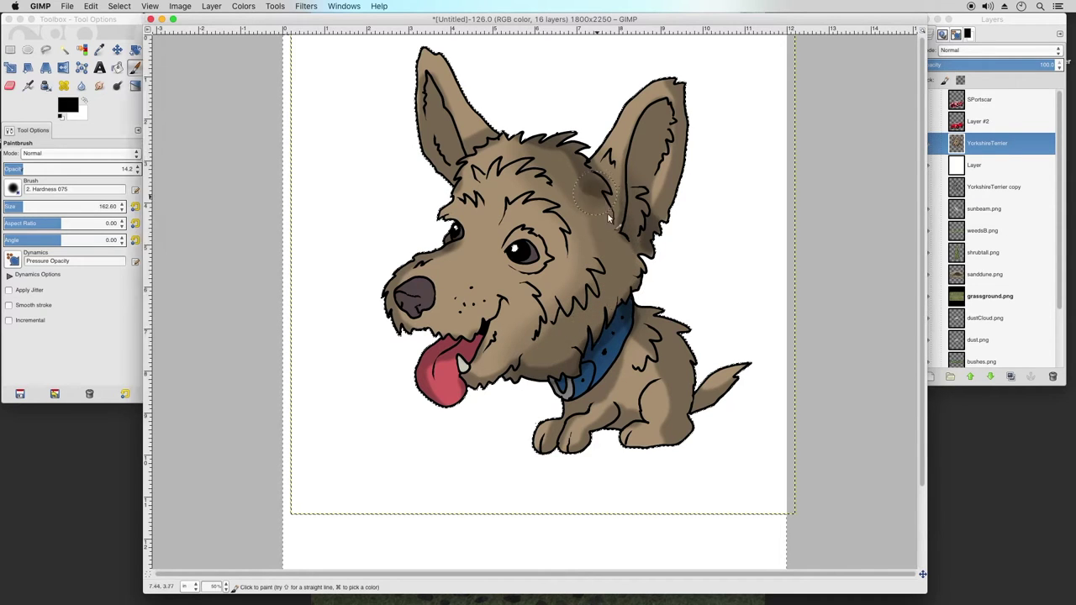
pyautogui.moveTo(623, 289)
pyautogui.mouseDown()
pyautogui.moveTo(565, 356)
pyautogui.moveTo(534, 368)
pyautogui.moveTo(596, 298)
pyautogui.moveTo(593, 220)
pyautogui.moveTo(559, 141)
pyautogui.moveTo(585, 165)
pyautogui.mouseUp()
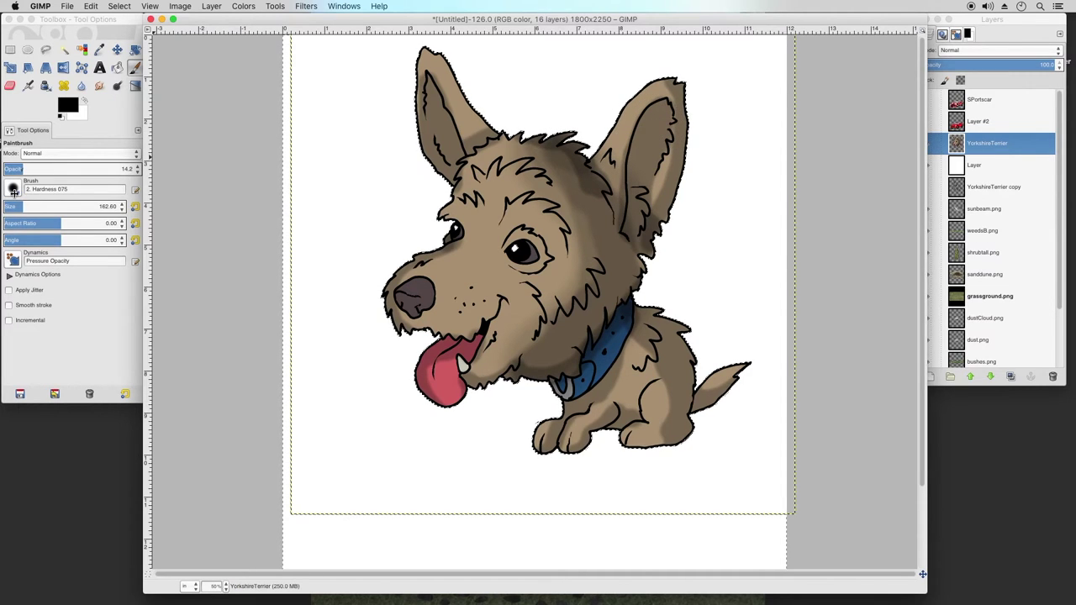
# Set the brush to size 84.25 and opacity 22.8 and darken the insides of both ears
pyautogui.click(15, 206)
pyautogui.click(32, 169)
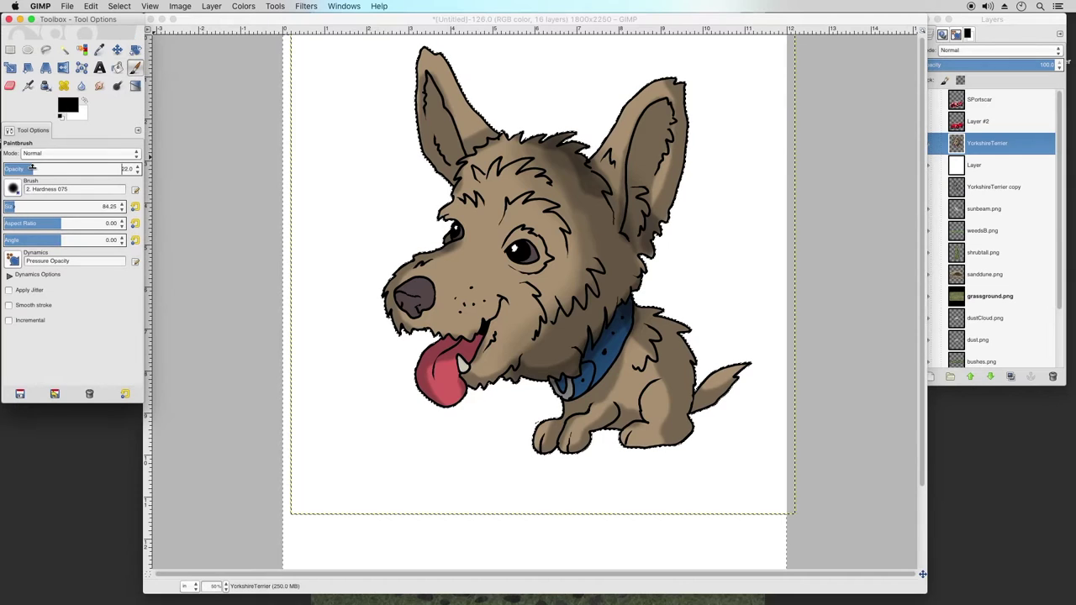
pyautogui.moveTo(426, 77)
pyautogui.mouseDown()
pyautogui.moveTo(458, 158)
pyautogui.moveTo(433, 98)
pyautogui.mouseUp()
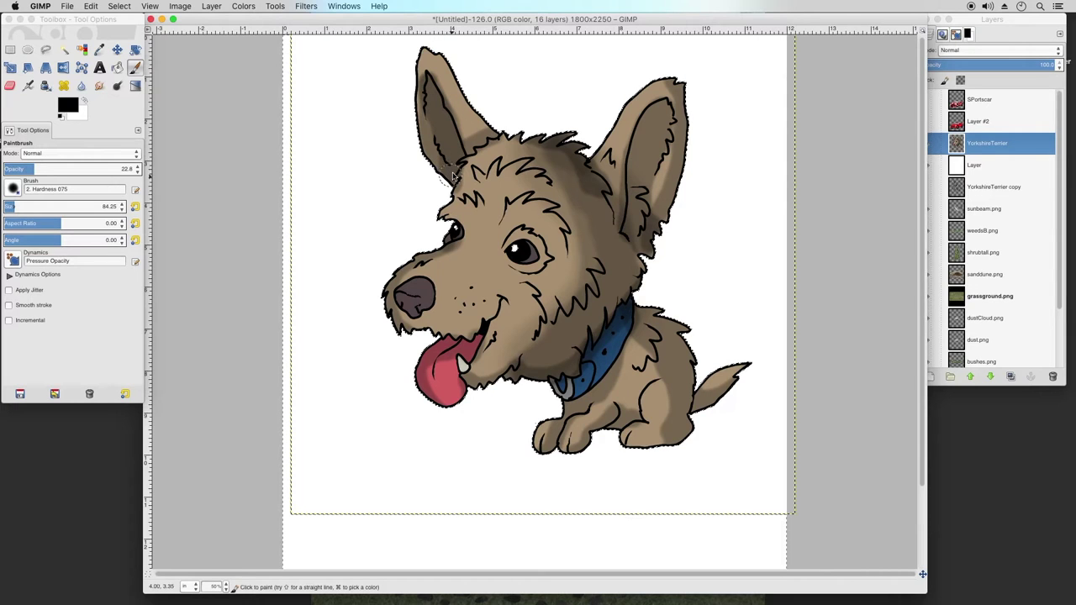
pyautogui.moveTo(453, 175); pyautogui.dragTo(518, 165)
pyautogui.moveTo(665, 111); pyautogui.dragTo(654, 119)
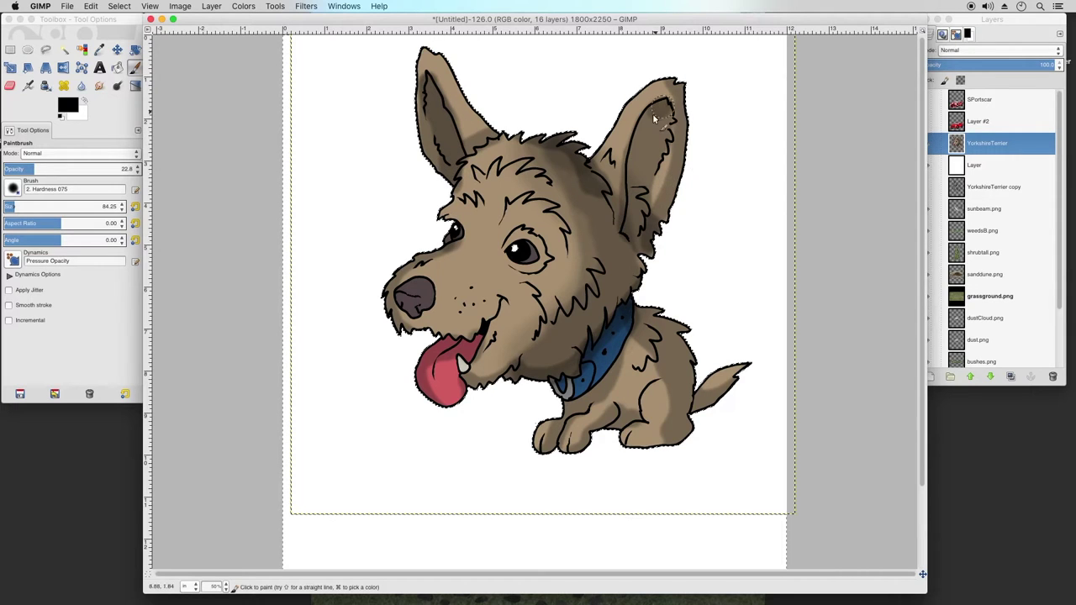
pyautogui.moveTo(639, 160); pyautogui.dragTo(632, 232)
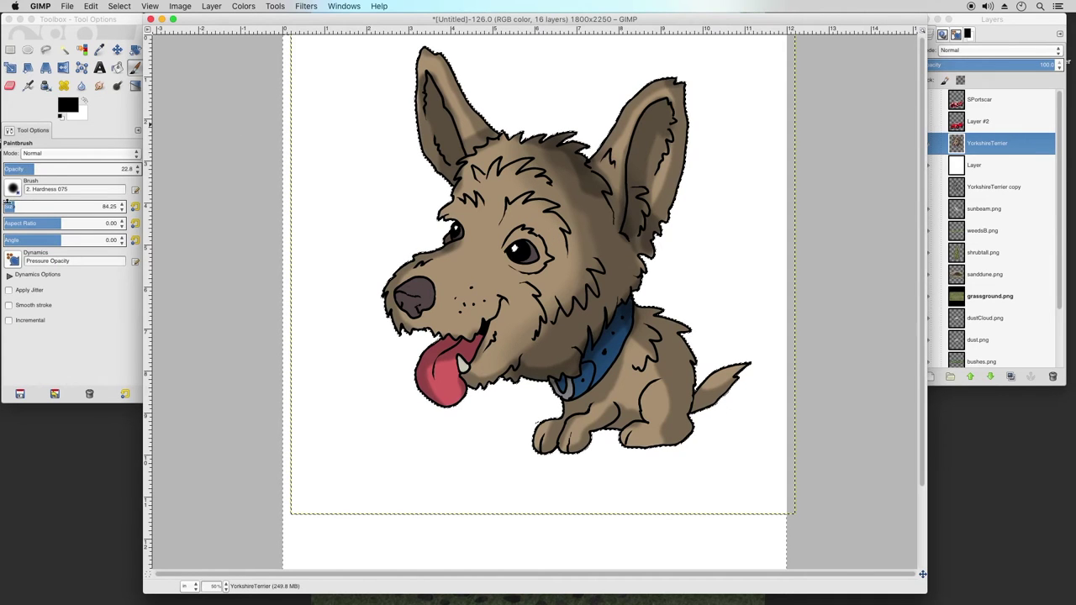
# Set the brush size to 35.28 and shade beneath the forehead, brow and cheek fur tufts and on the nose
pyautogui.moveTo(37, 206); pyautogui.dragTo(26, 199)
pyautogui.moveTo(480, 170)
pyautogui.mouseDown()
pyautogui.moveTo(511, 180)
pyautogui.moveTo(519, 165)
pyautogui.moveTo(545, 178)
pyautogui.mouseUp()
pyautogui.moveTo(512, 214)
pyautogui.mouseDown()
pyautogui.moveTo(552, 204)
pyautogui.moveTo(569, 263)
pyautogui.mouseUp()
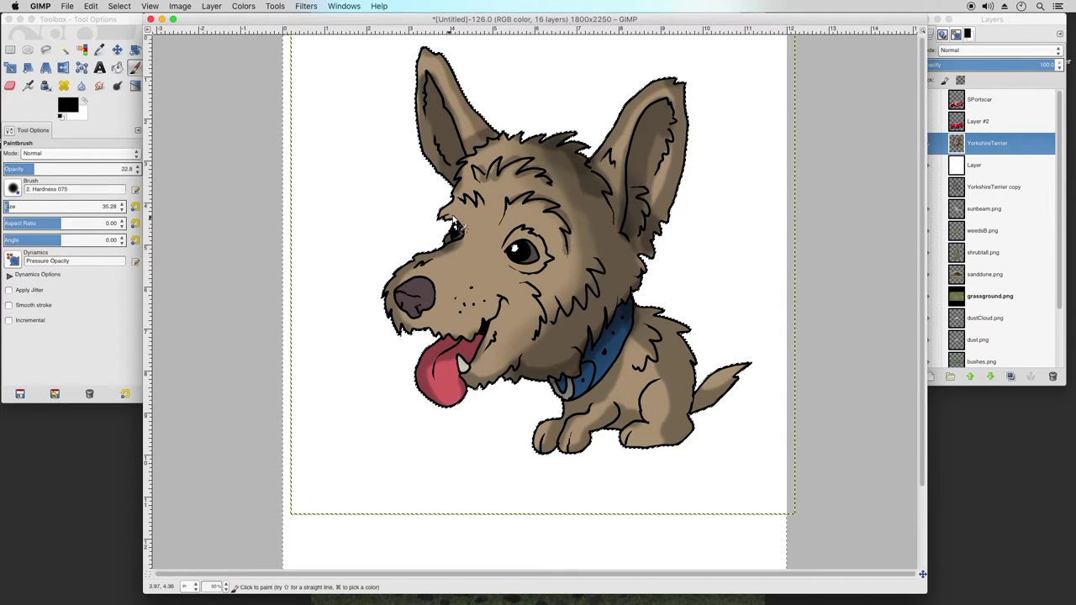
pyautogui.moveTo(475, 204); pyautogui.dragTo(483, 204)
pyautogui.moveTo(553, 320)
pyautogui.mouseDown()
pyautogui.moveTo(536, 338)
pyautogui.moveTo(578, 329)
pyautogui.moveTo(571, 301)
pyautogui.mouseUp()
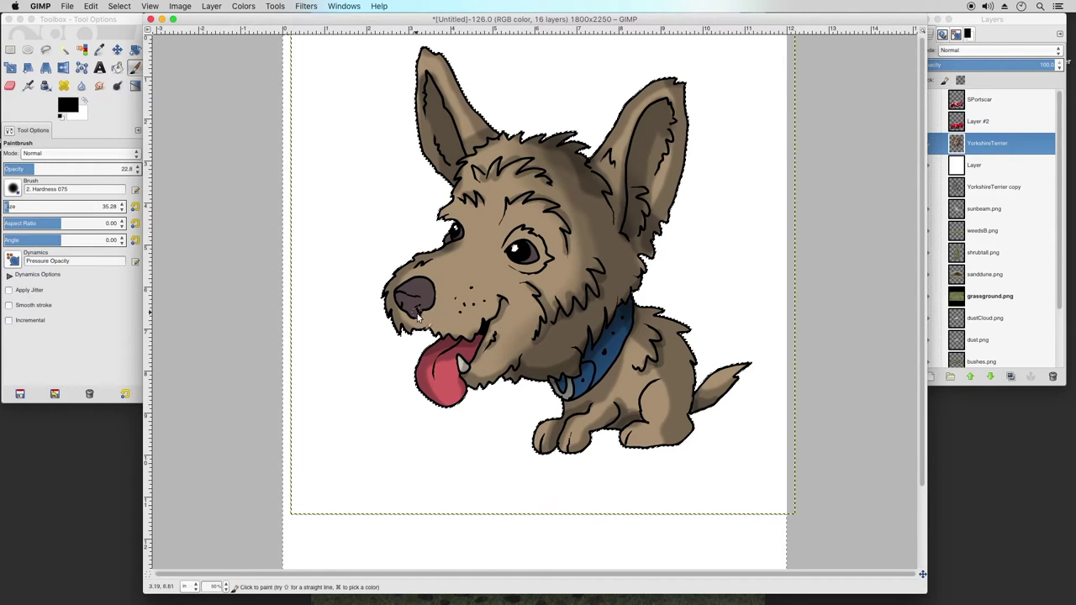
pyautogui.moveTo(426, 309)
pyautogui.mouseDown()
pyautogui.moveTo(429, 290)
pyautogui.moveTo(417, 279)
pyautogui.moveTo(422, 299)
pyautogui.moveTo(401, 304)
pyautogui.moveTo(433, 297)
pyautogui.moveTo(405, 310)
pyautogui.moveTo(414, 318)
pyautogui.moveTo(399, 303)
pyautogui.moveTo(420, 305)
pyautogui.moveTo(402, 301)
pyautogui.mouseUp()
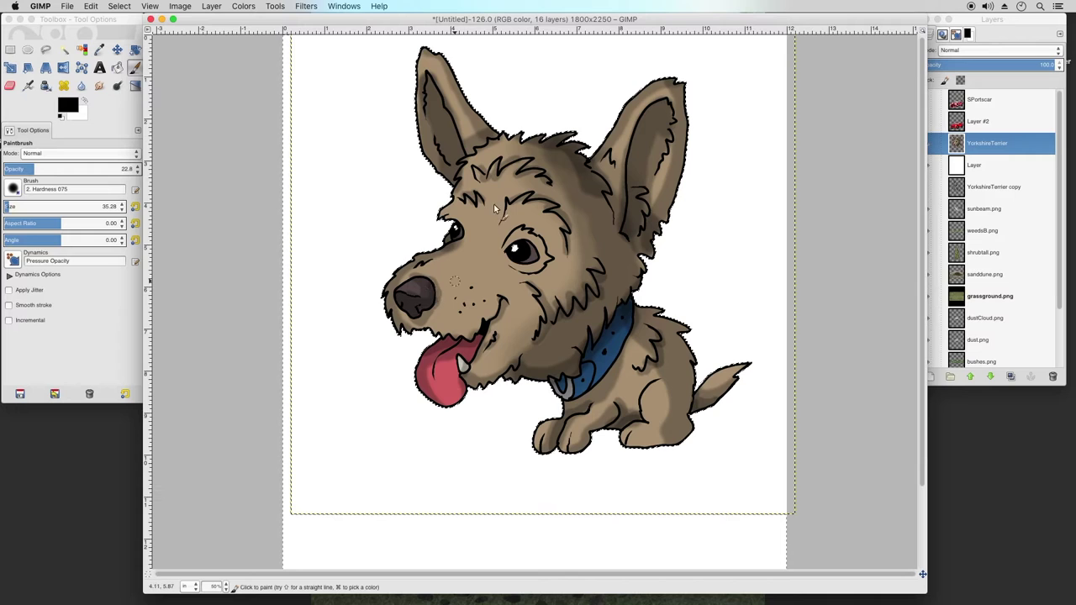
# Set the brush to size 147.91 and opacity 13.4 and softly shade the top of the muzzle and the forehead
pyautogui.click(20, 202)
pyautogui.click(18, 168)
pyautogui.moveTo(17, 169); pyautogui.dragTo(20, 169)
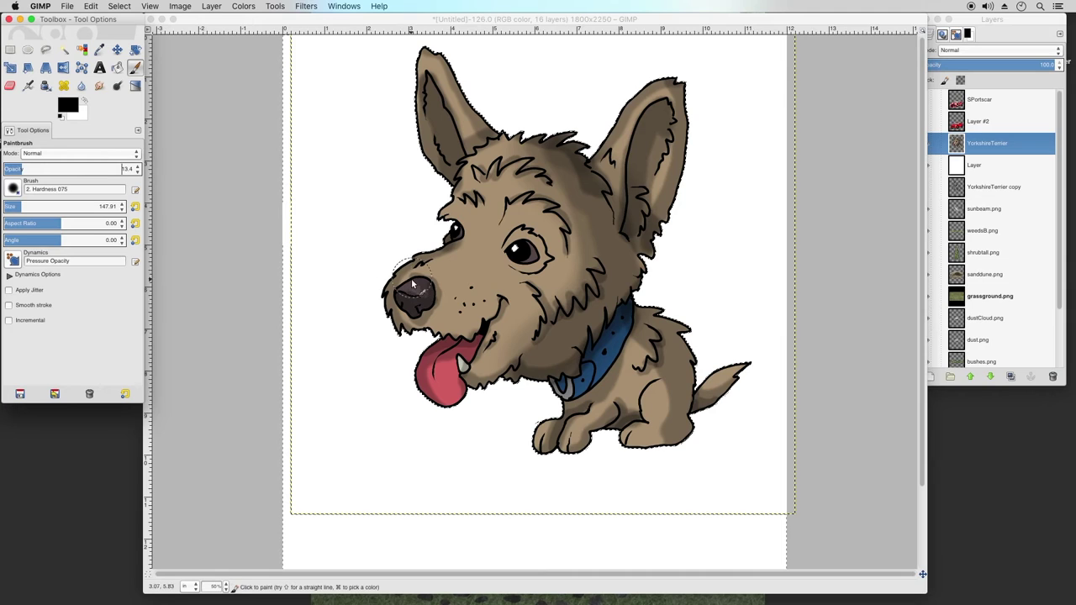
pyautogui.click(418, 275)
pyautogui.moveTo(418, 275)
pyautogui.mouseDown()
pyautogui.moveTo(451, 279)
pyautogui.moveTo(450, 297)
pyautogui.moveTo(406, 322)
pyautogui.moveTo(448, 289)
pyautogui.moveTo(425, 269)
pyautogui.mouseUp()
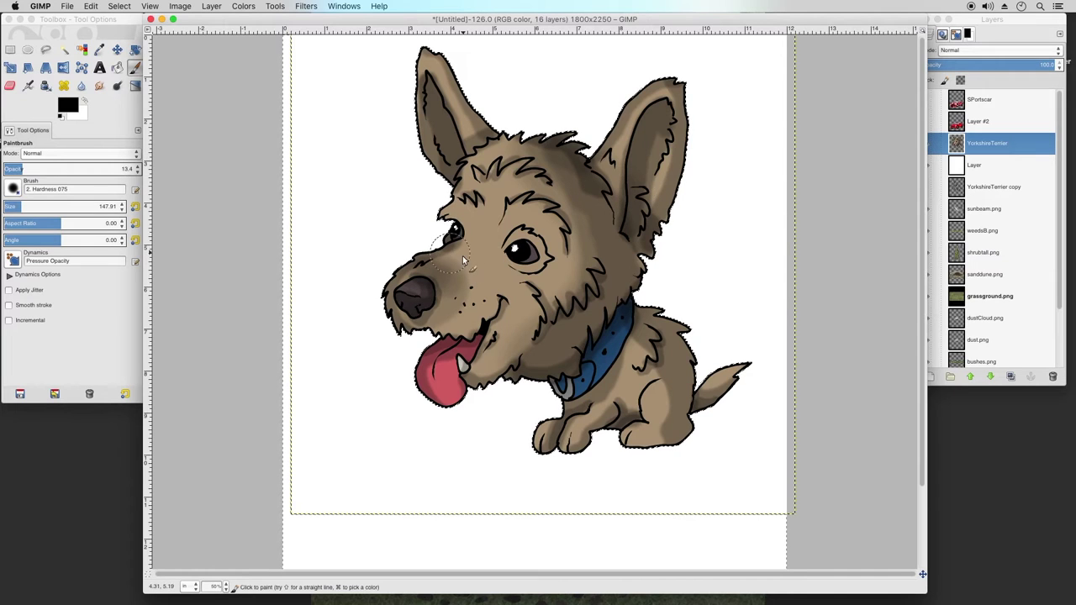
pyautogui.moveTo(501, 217)
pyautogui.mouseDown()
pyautogui.moveTo(502, 190)
pyautogui.moveTo(521, 180)
pyautogui.mouseUp()
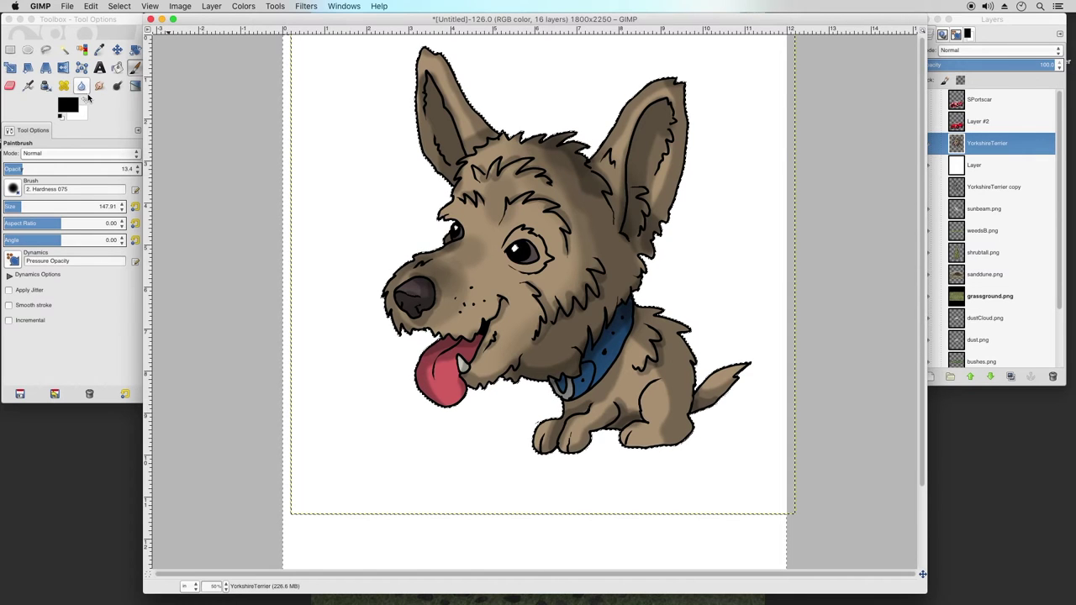
# Shade around the near eye with brush size 49.97 and beside the far eye with size 25.49
pyautogui.click(11, 209)
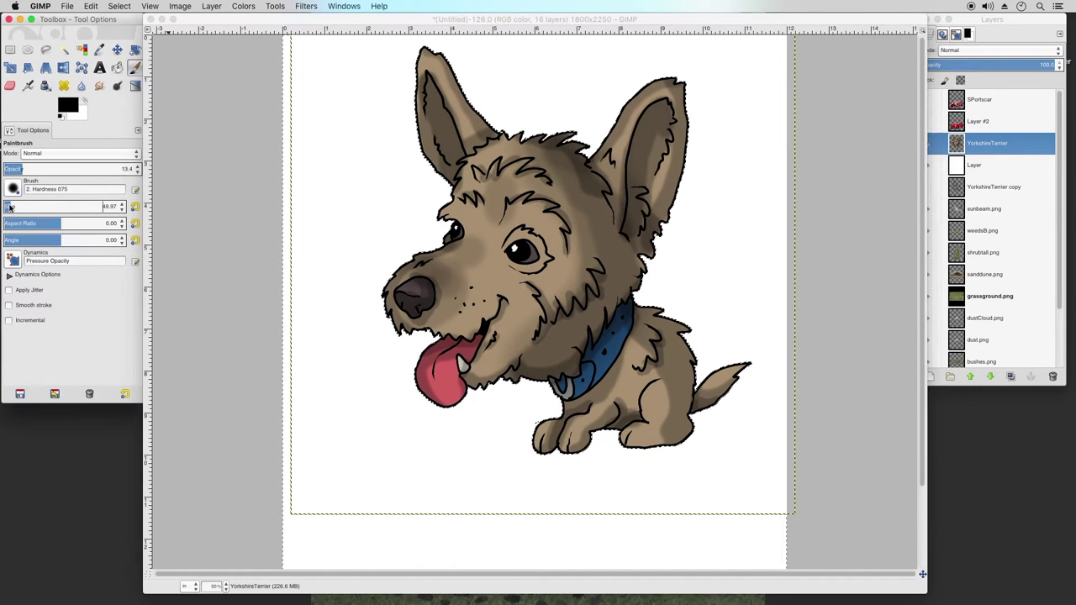
pyautogui.click(544, 222)
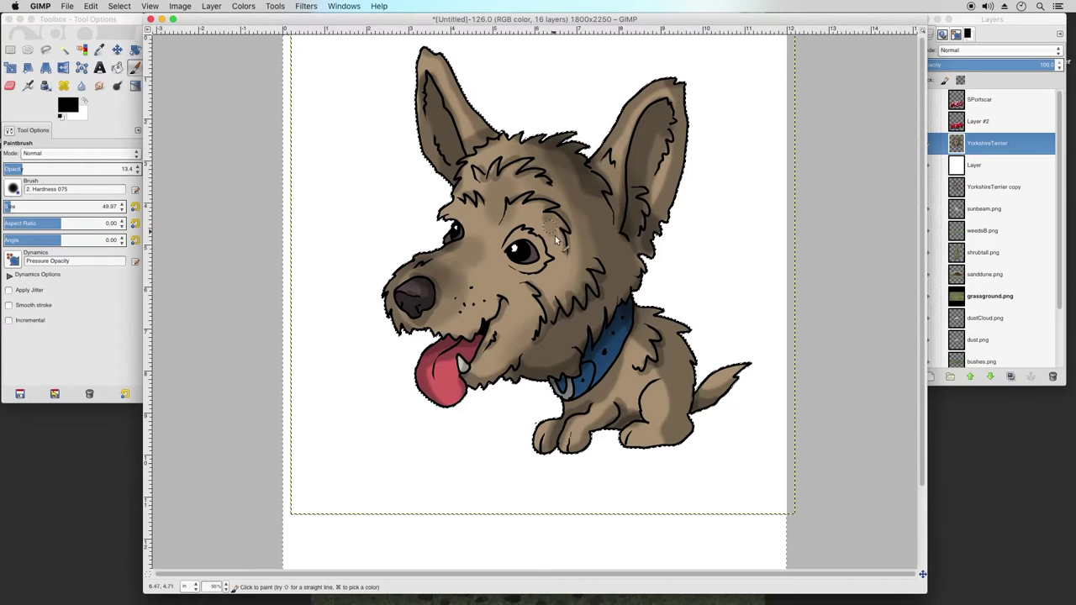
pyautogui.moveTo(558, 251)
pyautogui.mouseDown()
pyautogui.moveTo(547, 270)
pyautogui.moveTo(519, 278)
pyautogui.mouseUp()
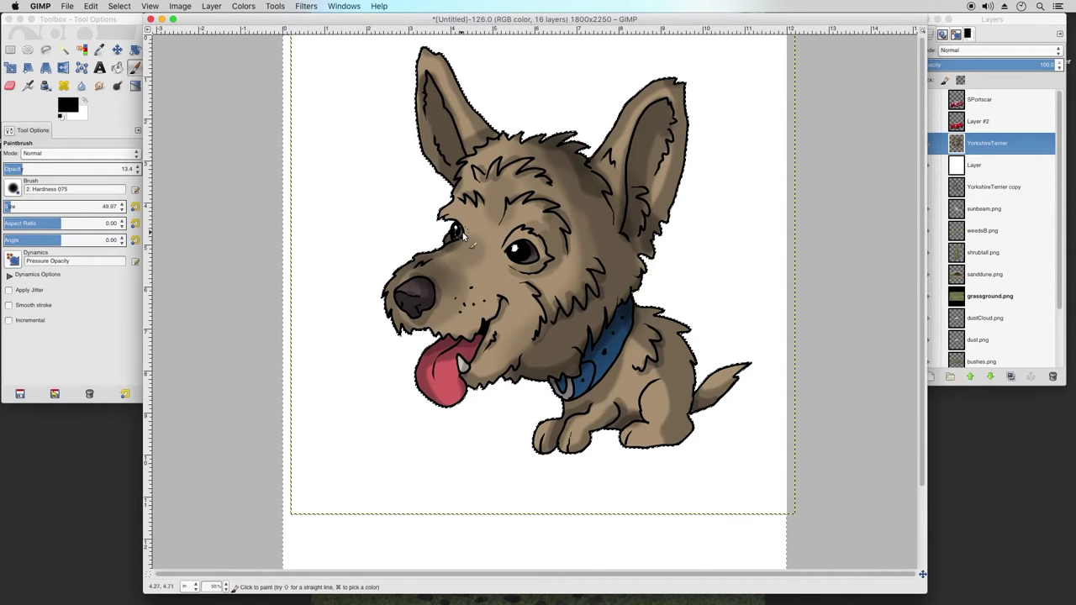
pyautogui.click(6, 205)
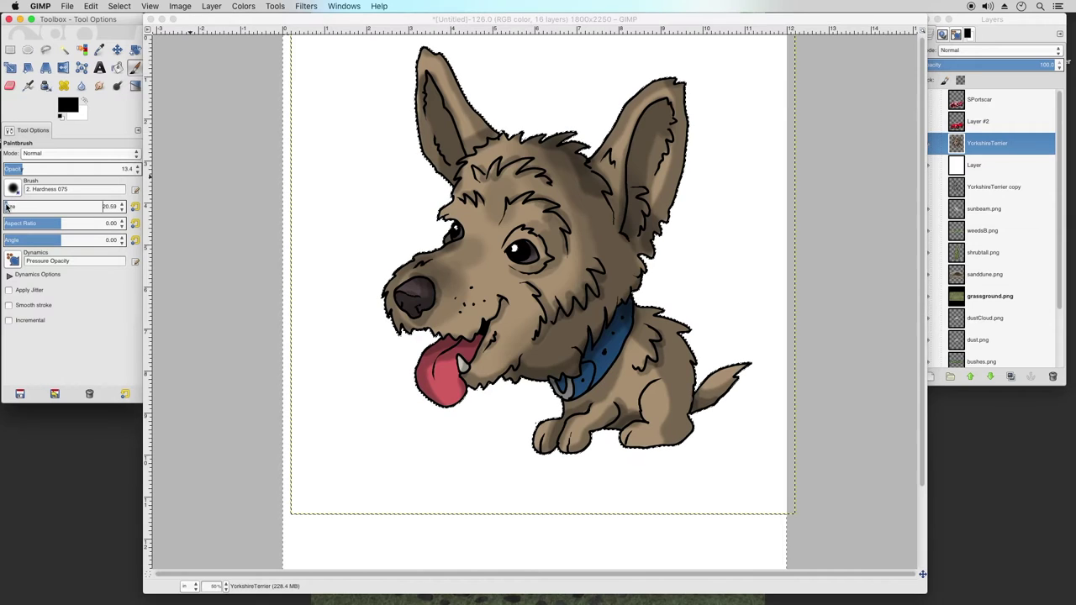
pyautogui.click(463, 238)
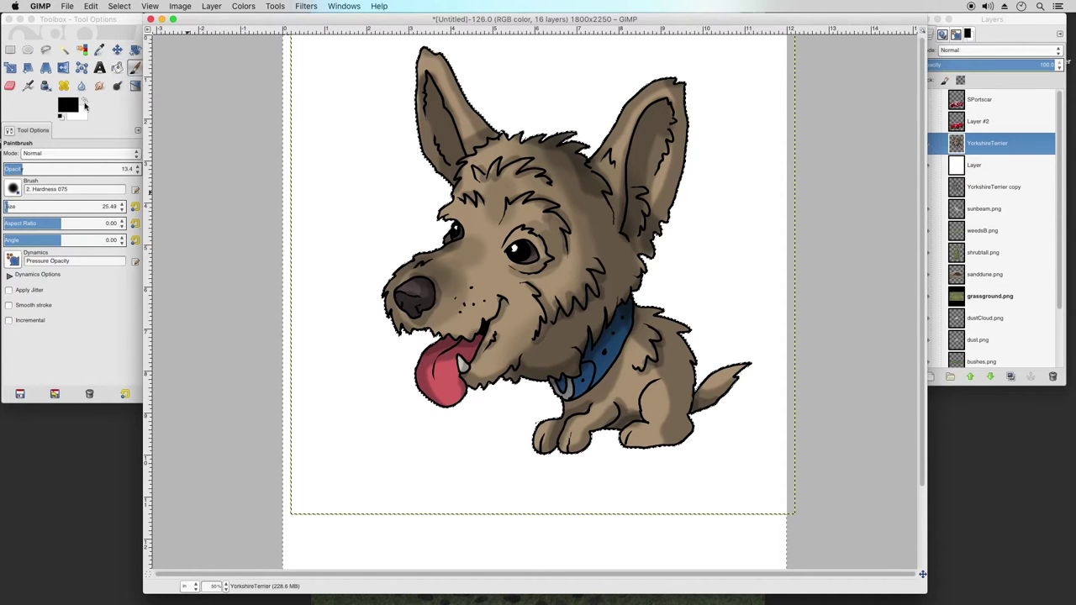
# Make white the foreground colour and paint soft highlights along both ears with brush size 25.49 and opacity 13.4
pyautogui.click(83, 100)
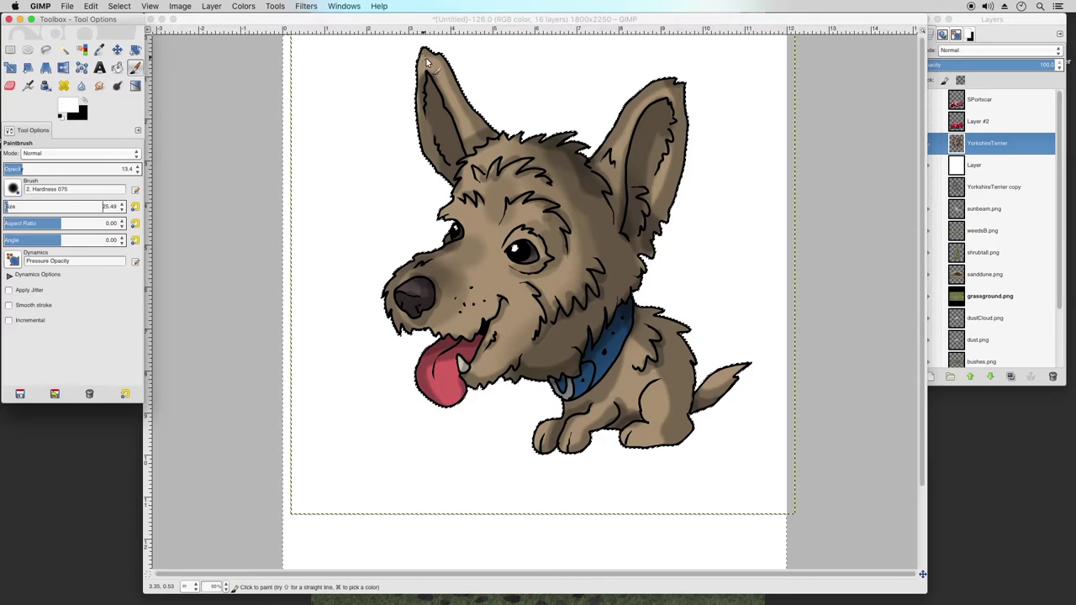
pyautogui.moveTo(423, 61)
pyautogui.mouseDown()
pyautogui.moveTo(419, 74)
pyautogui.moveTo(435, 72)
pyautogui.moveTo(463, 123)
pyautogui.mouseUp()
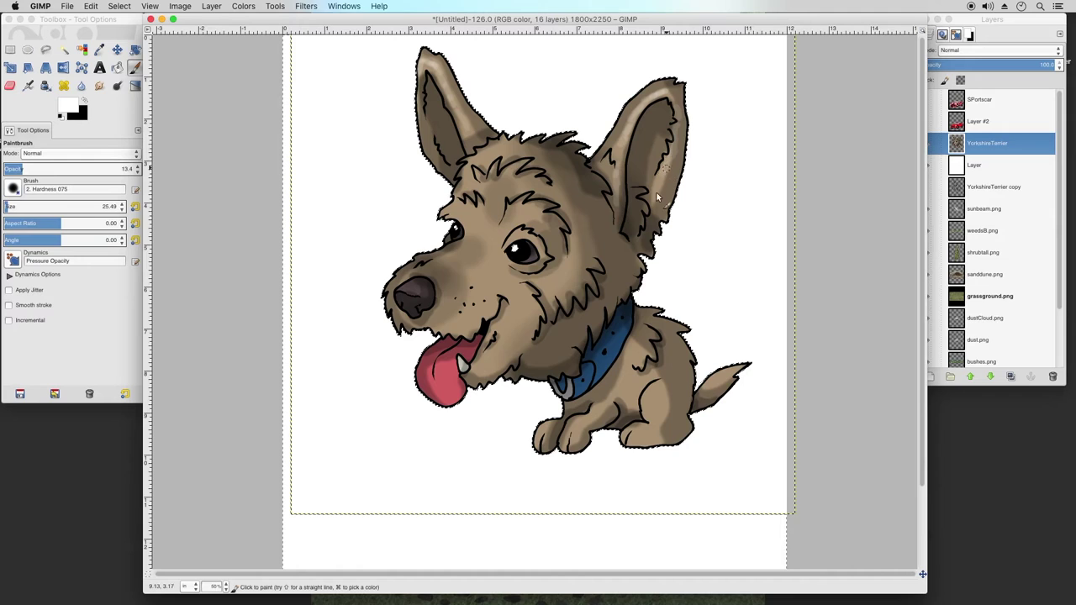
# Try a white highlight between the eyes and on the muzzle with brush size 103.84 and opacity 23.7, and undo it
pyautogui.moveTo(33, 169); pyautogui.dragTo(36, 169)
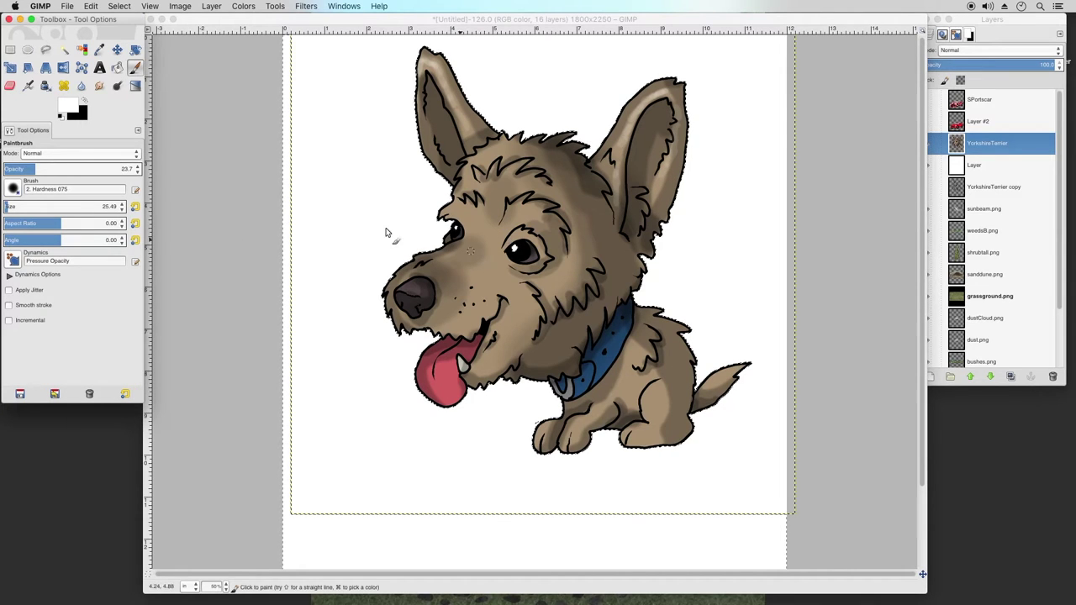
pyautogui.click(21, 206)
pyautogui.moveTo(21, 205); pyautogui.dragTo(22, 205)
pyautogui.click(17, 206)
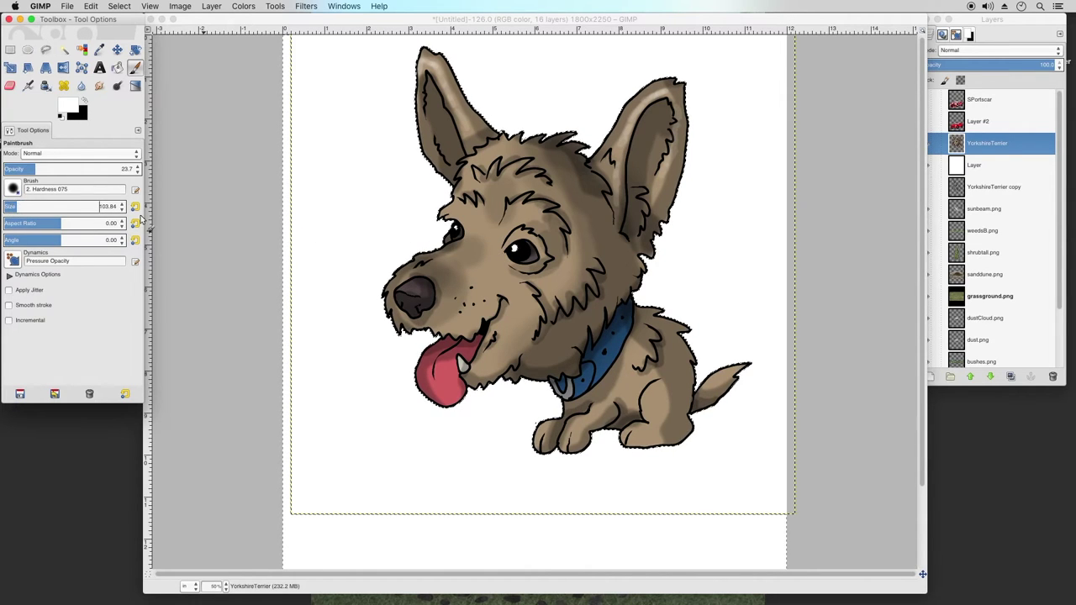
pyautogui.moveTo(486, 241)
pyautogui.mouseDown()
pyautogui.moveTo(458, 269)
pyautogui.moveTo(478, 286)
pyautogui.moveTo(489, 251)
pyautogui.moveTo(480, 217)
pyautogui.mouseUp()
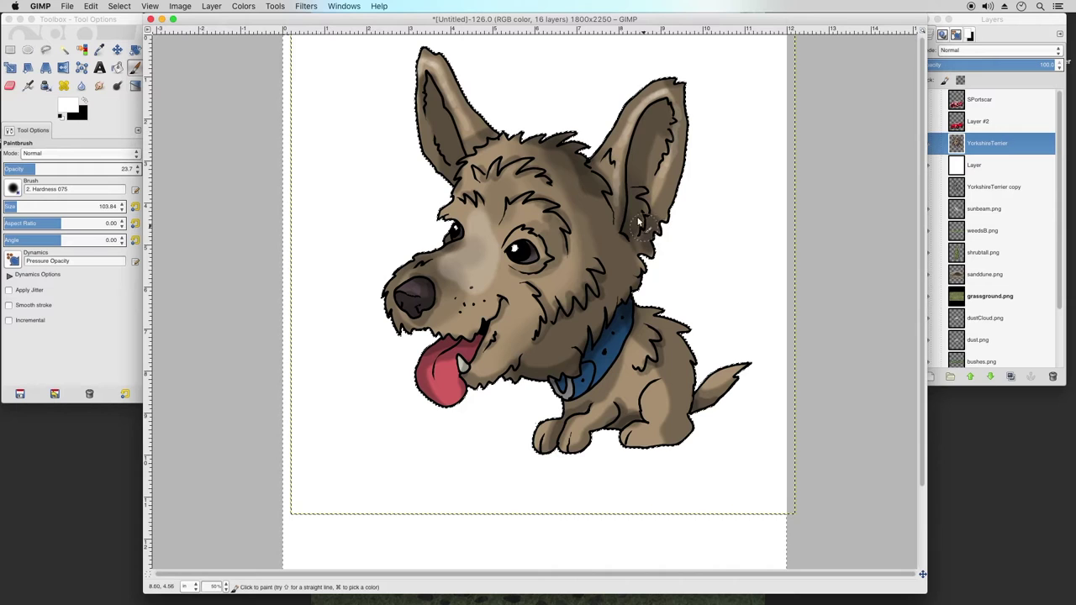
pyautogui.click(91, 6)
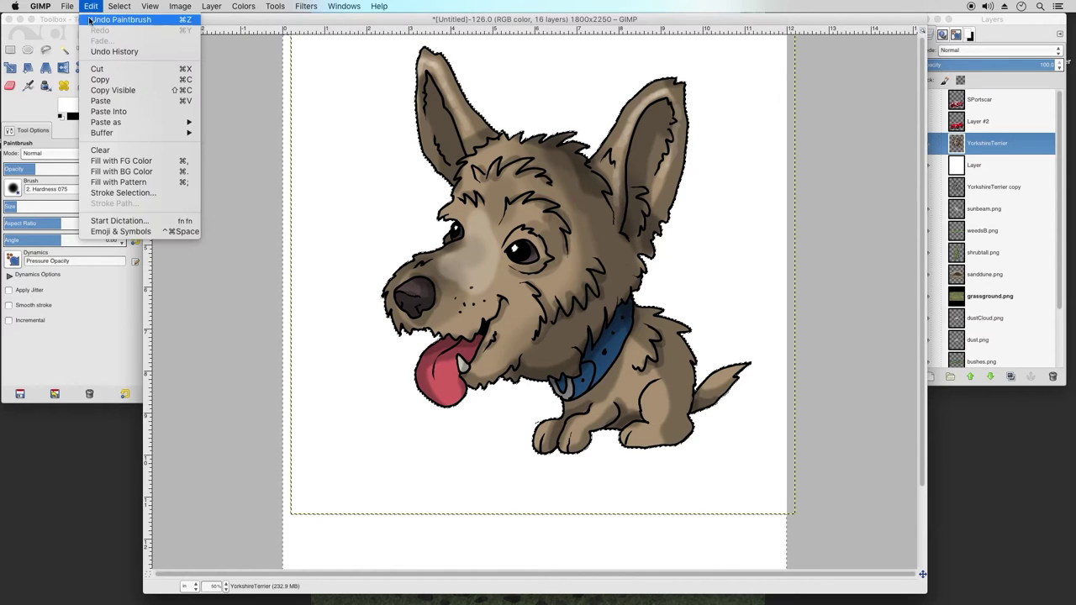
pyautogui.click(90, 19)
# Set up the Dodge/Burn tool to dodge with brush size 106.71 and opacity 53
pyautogui.click(117, 85)
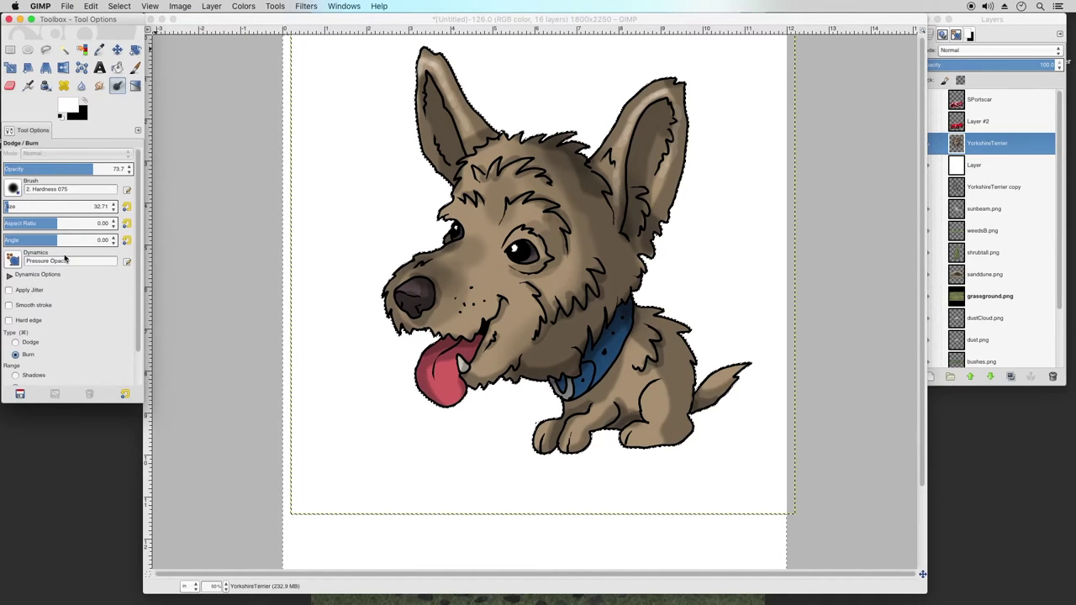
pyautogui.click(14, 202)
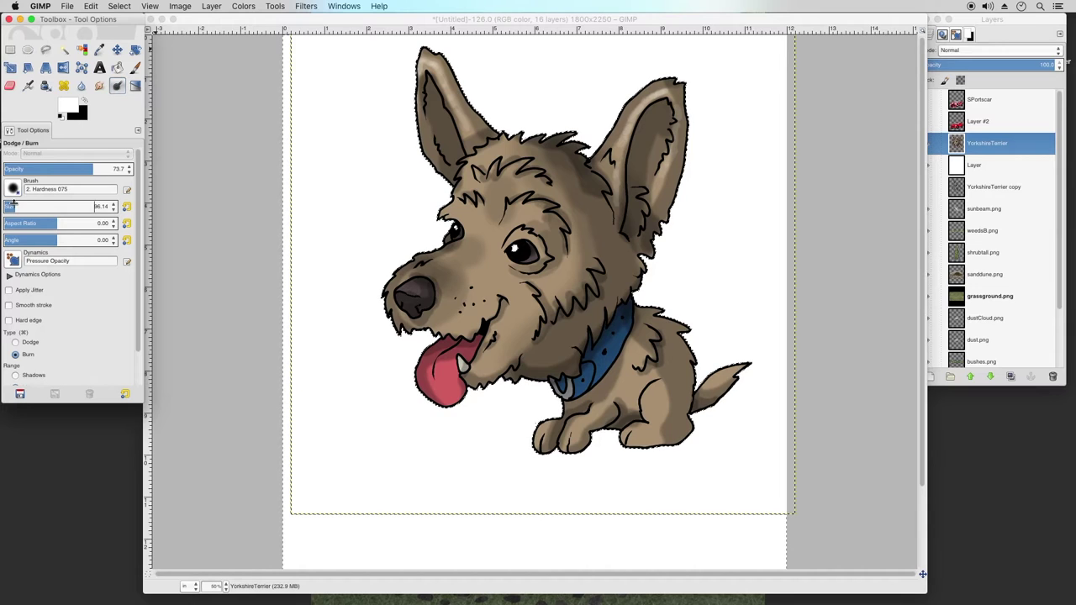
pyautogui.click(134, 67)
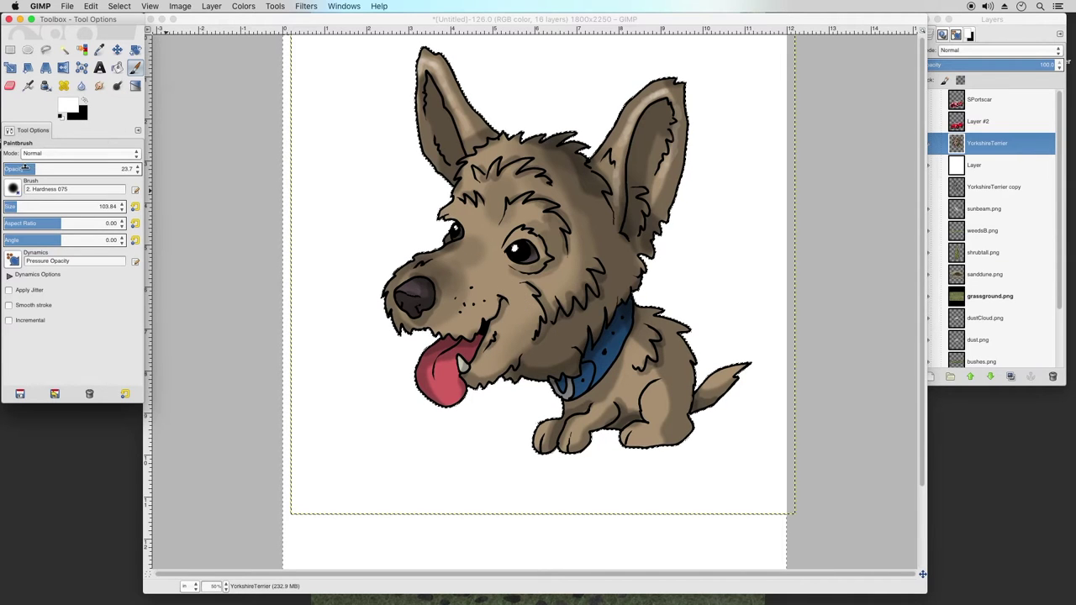
pyautogui.click(117, 85)
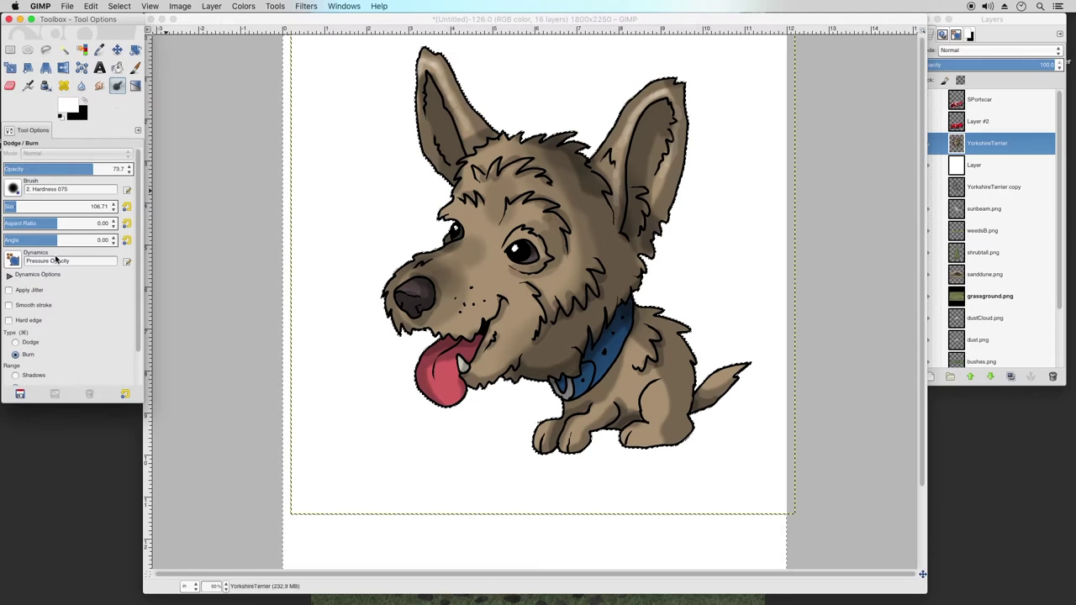
pyautogui.click(21, 342)
pyautogui.click(47, 167)
pyautogui.moveTo(46, 167)
pyautogui.mouseDown()
pyautogui.moveTo(135, 171)
pyautogui.moveTo(58, 172)
pyautogui.moveTo(68, 174)
pyautogui.mouseUp()
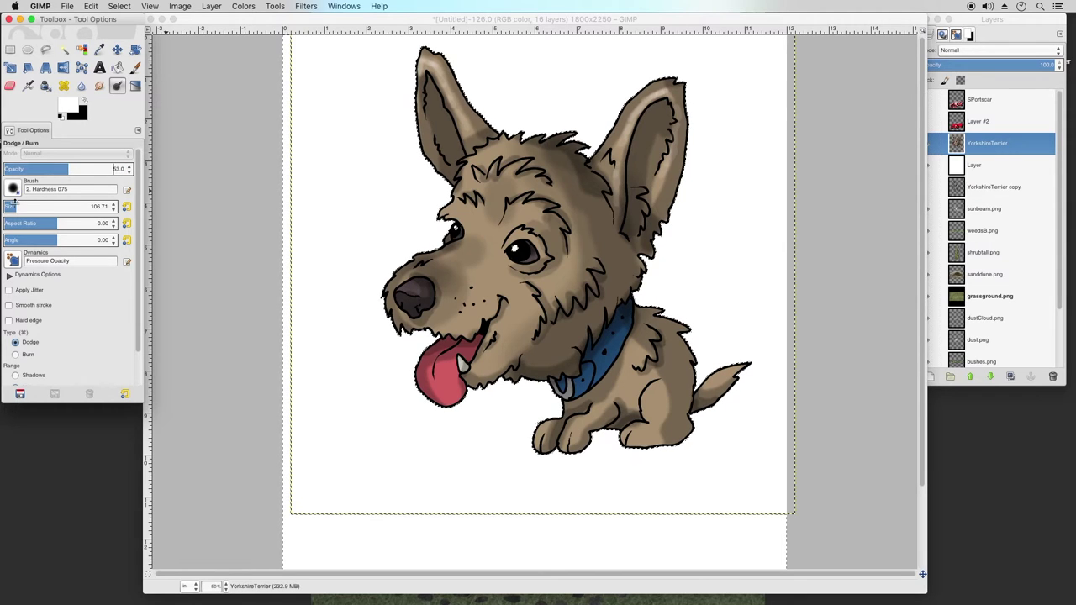
# Try dodging between the eyes and on the muzzle at opacity 53 and at a lower opacity, undoing both attempts
pyautogui.click(478, 228)
pyautogui.moveTo(478, 231)
pyautogui.mouseDown()
pyautogui.moveTo(455, 267)
pyautogui.moveTo(473, 274)
pyautogui.moveTo(492, 261)
pyautogui.moveTo(486, 225)
pyautogui.moveTo(468, 210)
pyautogui.moveTo(509, 225)
pyautogui.mouseUp()
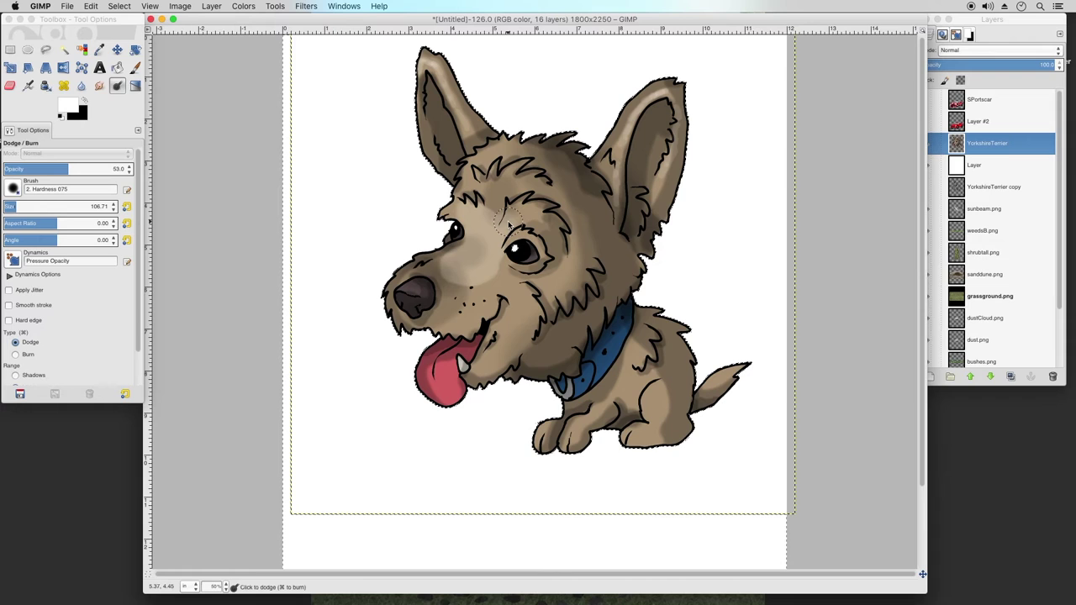
pyautogui.click(90, 6)
pyautogui.click(97, 19)
pyautogui.moveTo(47, 166); pyautogui.dragTo(37, 165)
pyautogui.moveTo(469, 262)
pyautogui.mouseDown()
pyautogui.moveTo(494, 237)
pyautogui.moveTo(481, 222)
pyautogui.moveTo(490, 245)
pyautogui.moveTo(481, 267)
pyautogui.mouseUp()
pyautogui.moveTo(460, 271)
pyautogui.mouseDown()
pyautogui.moveTo(450, 269)
pyautogui.moveTo(486, 270)
pyautogui.moveTo(474, 276)
pyautogui.mouseUp()
pyautogui.click(90, 6)
pyautogui.click(93, 19)
# Dodge the area between the eyes, the top of the muzzle and the cheek with brush size 80.29 and opacity 11.1
pyautogui.moveTo(28, 181); pyautogui.dragTo(14, 179)
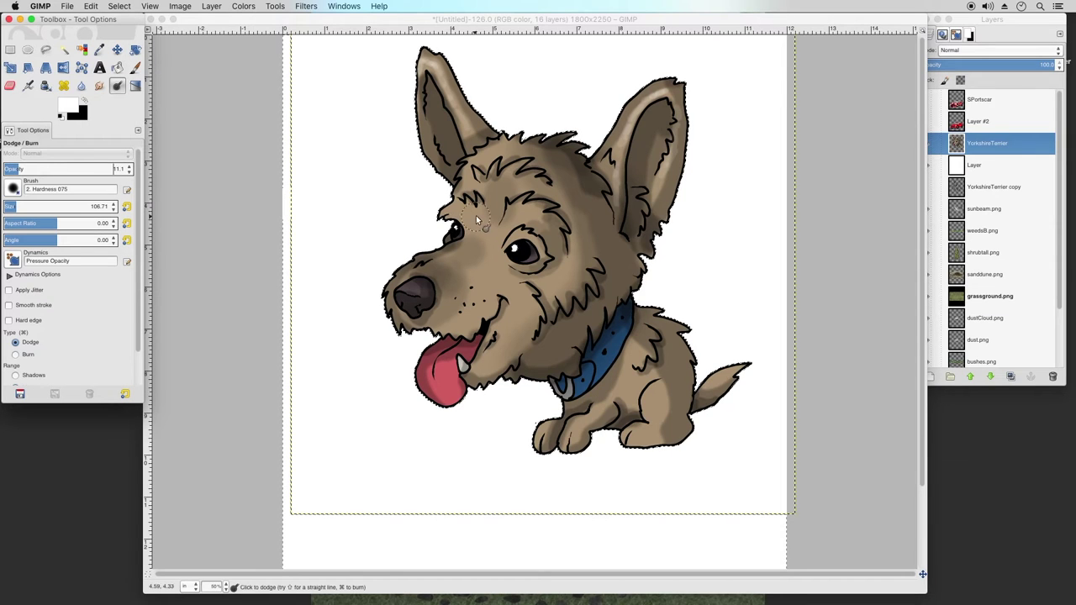
pyautogui.moveTo(46, 200); pyautogui.dragTo(40, 200)
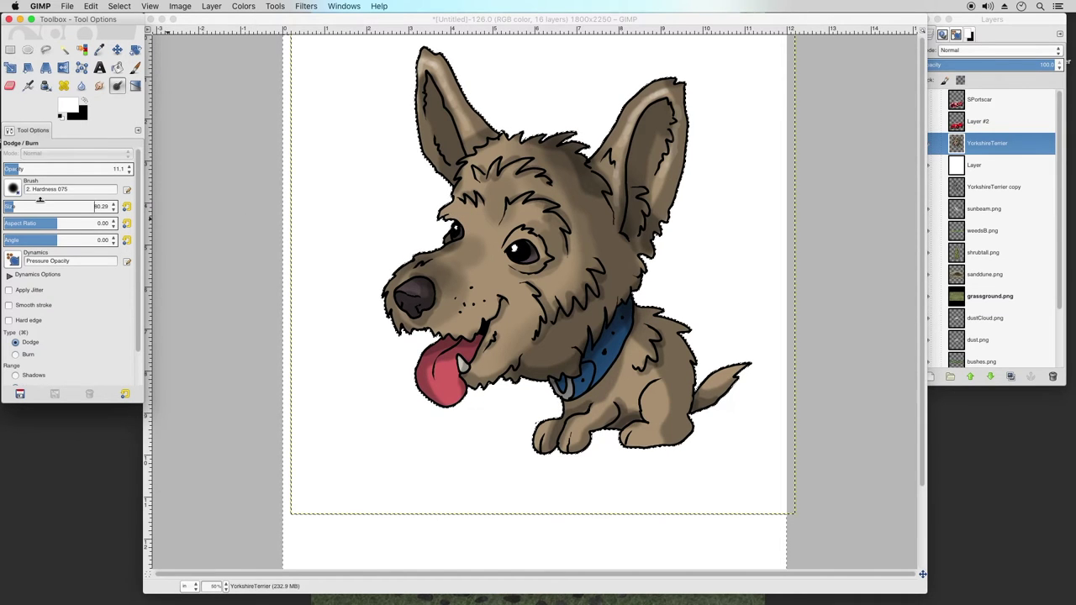
pyautogui.click(471, 217)
pyautogui.moveTo(479, 232)
pyautogui.mouseDown()
pyautogui.moveTo(473, 220)
pyautogui.moveTo(483, 235)
pyautogui.moveTo(468, 256)
pyautogui.mouseUp()
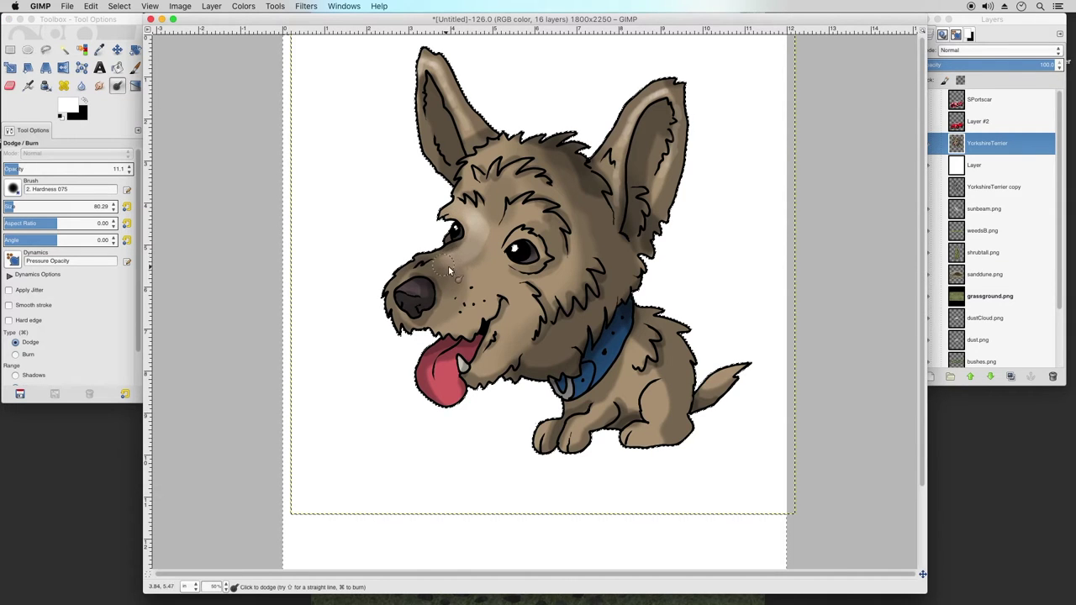
pyautogui.moveTo(492, 237)
pyautogui.mouseDown()
pyautogui.moveTo(488, 216)
pyautogui.moveTo(483, 252)
pyautogui.mouseUp()
pyautogui.moveTo(472, 252)
pyautogui.mouseDown()
pyautogui.moveTo(483, 240)
pyautogui.moveTo(458, 269)
pyautogui.moveTo(484, 269)
pyautogui.moveTo(522, 208)
pyautogui.mouseUp()
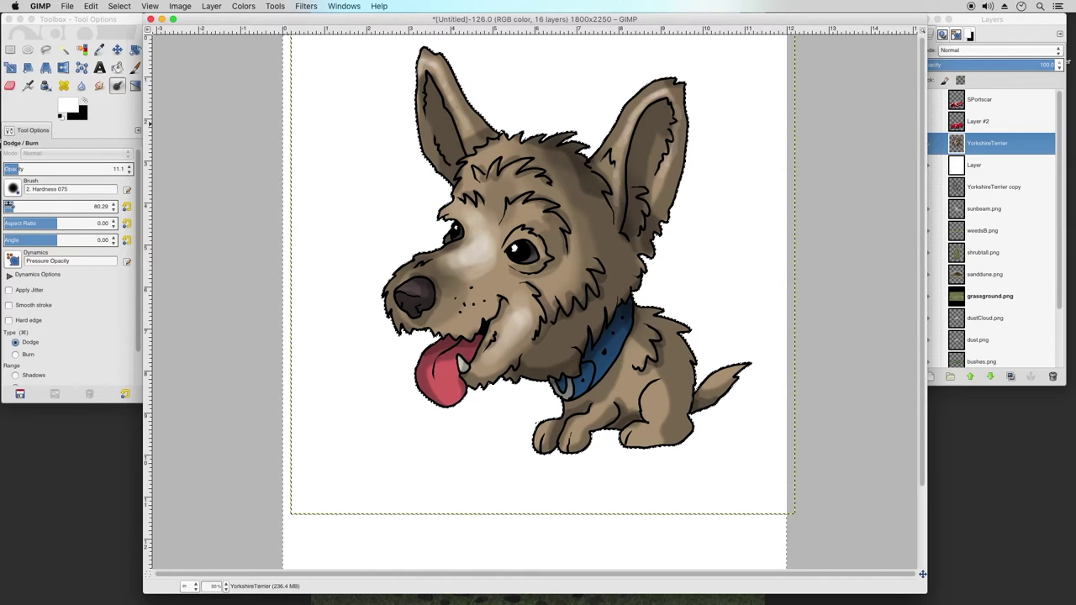
# Set the dodge brush to size 43.29 and lighten the nose, tongue, brow, forehead tufts and the edges of both ears
pyautogui.click(8, 206)
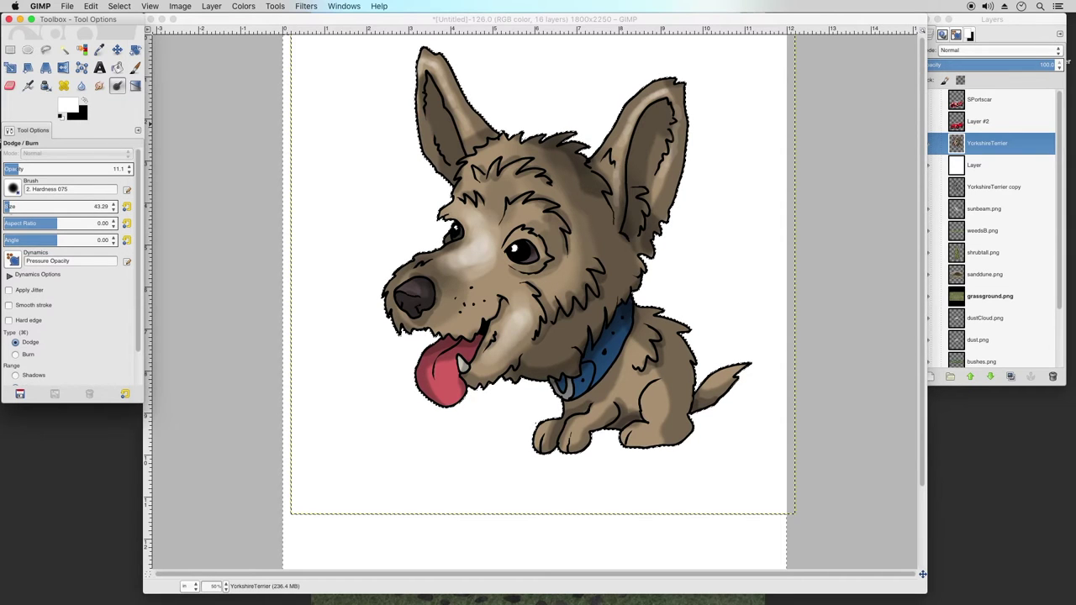
pyautogui.moveTo(407, 291); pyautogui.dragTo(426, 295)
pyautogui.moveTo(446, 368); pyautogui.dragTo(443, 388)
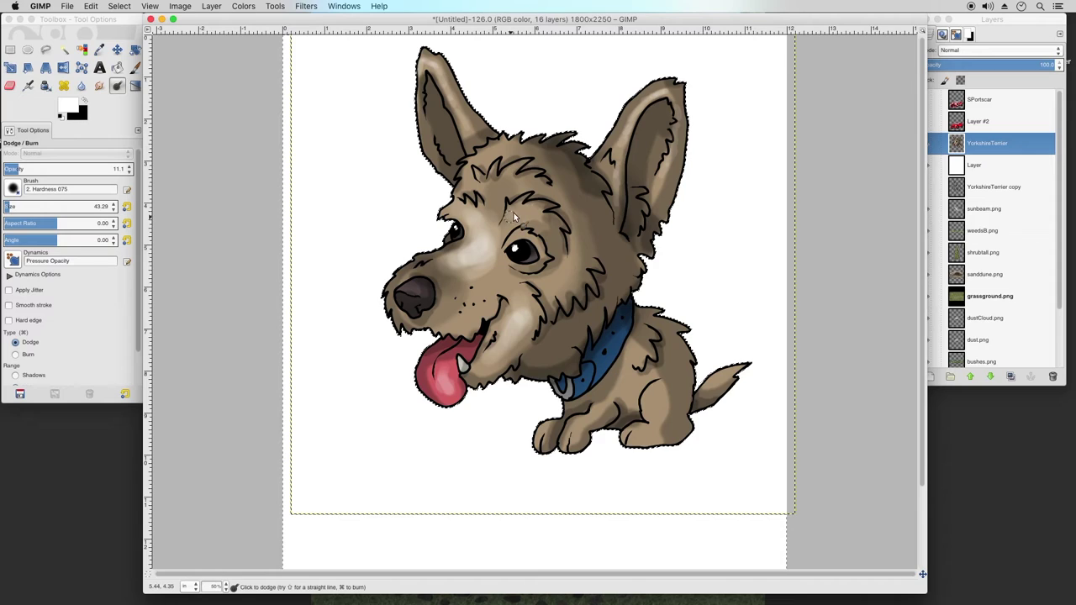
pyautogui.moveTo(529, 215); pyautogui.dragTo(534, 219)
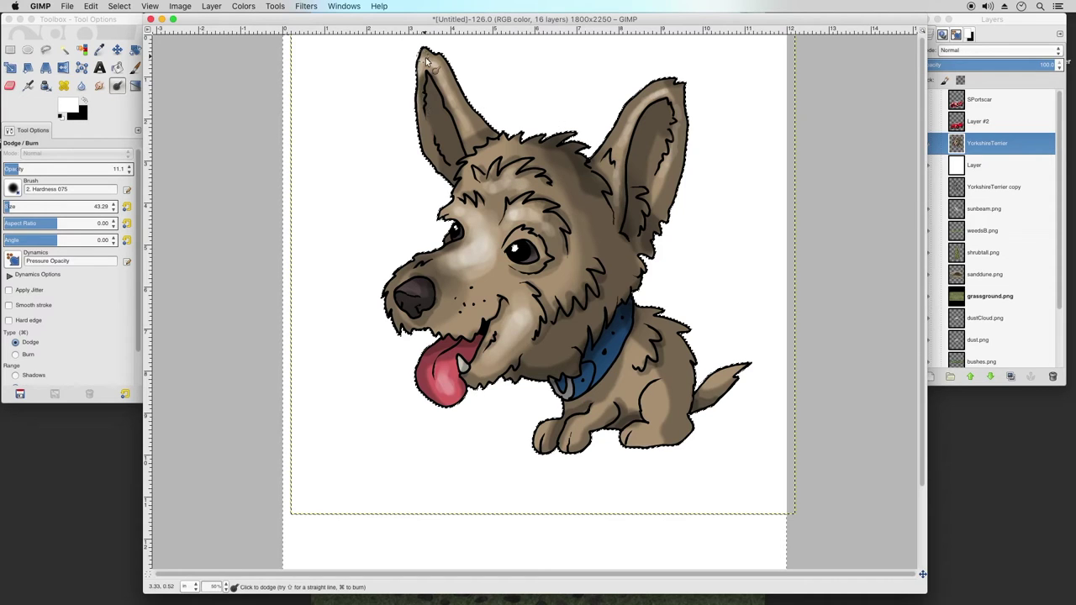
pyautogui.moveTo(432, 69); pyautogui.dragTo(470, 120)
pyautogui.moveTo(675, 105)
pyautogui.mouseDown()
pyautogui.moveTo(635, 128)
pyautogui.moveTo(634, 113)
pyautogui.moveTo(615, 147)
pyautogui.moveTo(638, 106)
pyautogui.moveTo(668, 88)
pyautogui.moveTo(682, 149)
pyautogui.moveTo(675, 189)
pyautogui.moveTo(670, 176)
pyautogui.moveTo(656, 208)
pyautogui.moveTo(692, 143)
pyautogui.moveTo(658, 228)
pyautogui.mouseUp()
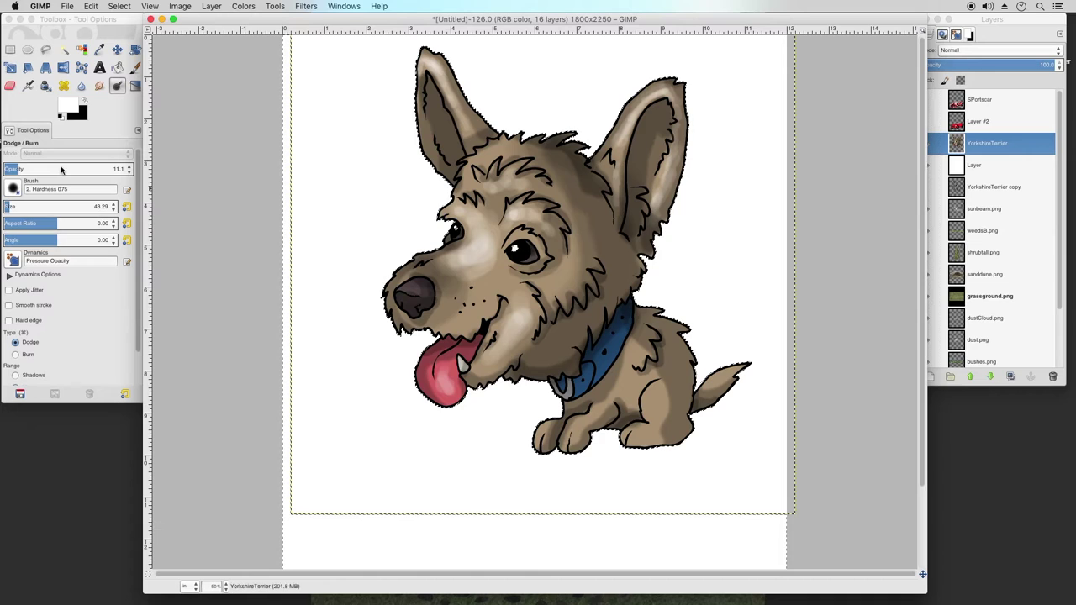
# Set the dodge brush to size 27.43 and lighten the fur along the upper lip and the nose
pyautogui.click(7, 206)
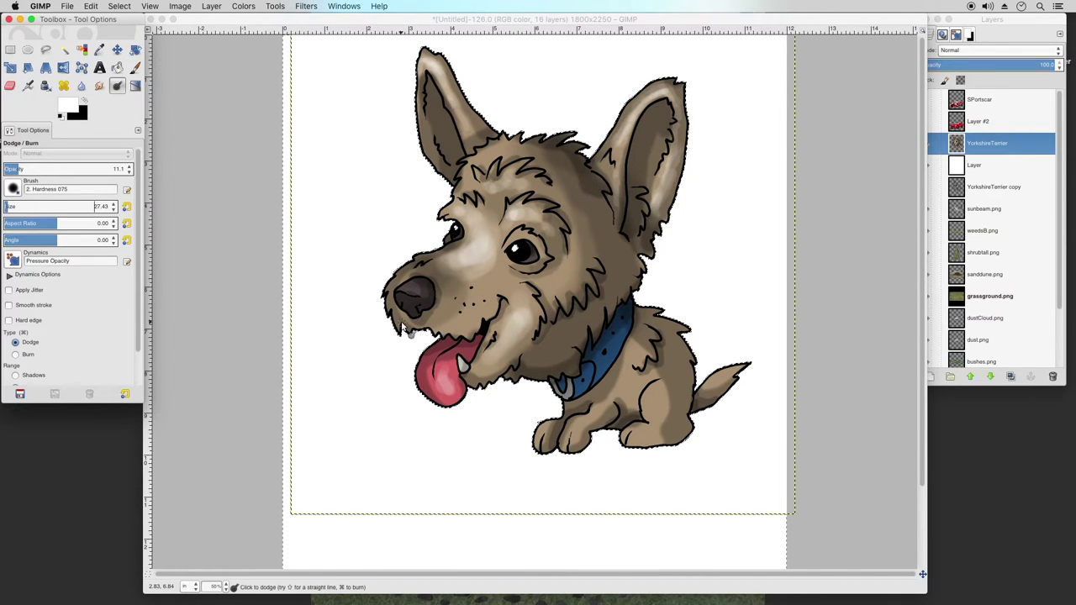
pyautogui.click(398, 325)
pyautogui.moveTo(399, 328)
pyautogui.mouseDown()
pyautogui.moveTo(430, 322)
pyautogui.moveTo(471, 333)
pyautogui.moveTo(492, 303)
pyautogui.moveTo(530, 292)
pyautogui.moveTo(493, 316)
pyautogui.mouseUp()
pyautogui.moveTo(409, 289); pyautogui.dragTo(422, 291)
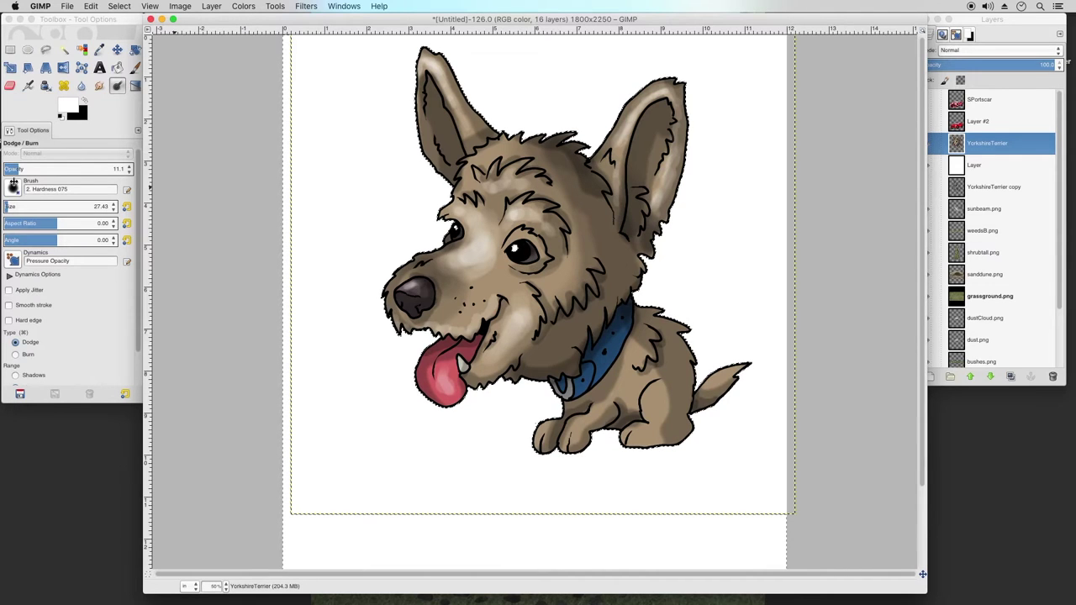
# Dodge fine highlights on the tongue with brush size 11.57, raising the opacity to 100
pyautogui.click(5, 206)
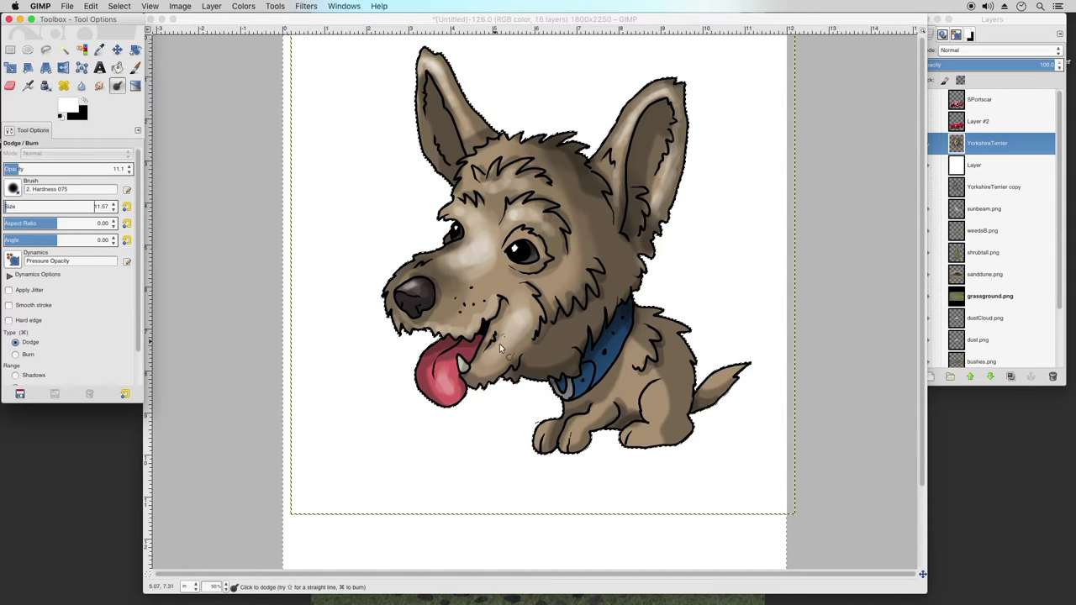
pyautogui.click(445, 346)
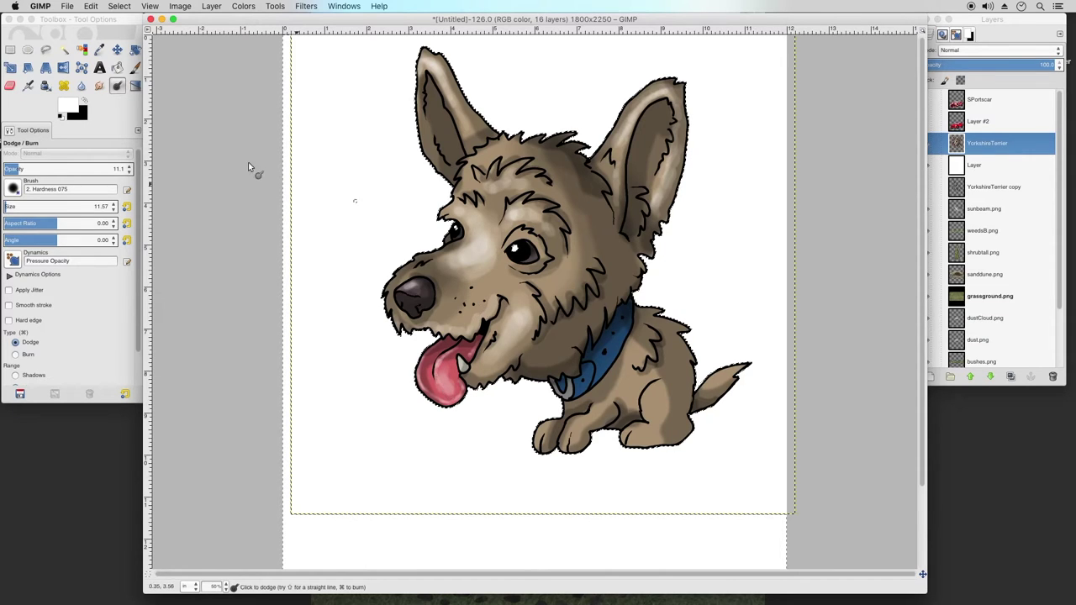
pyautogui.click(47, 171)
pyautogui.moveTo(47, 171); pyautogui.dragTo(129, 170)
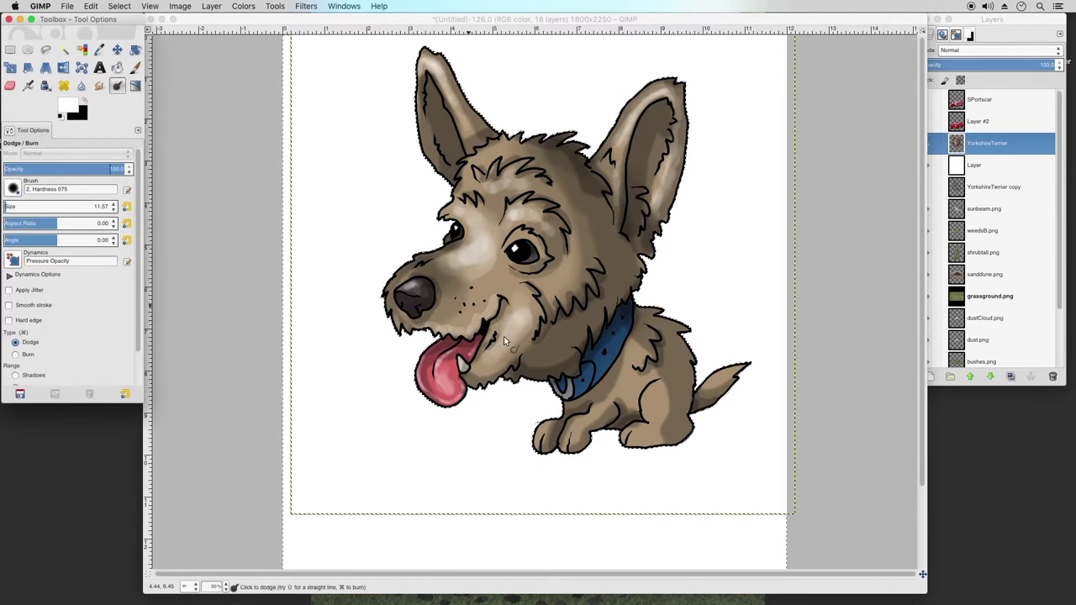
pyautogui.moveTo(445, 367)
pyautogui.mouseDown()
pyautogui.moveTo(456, 403)
pyautogui.moveTo(437, 392)
pyautogui.mouseUp()
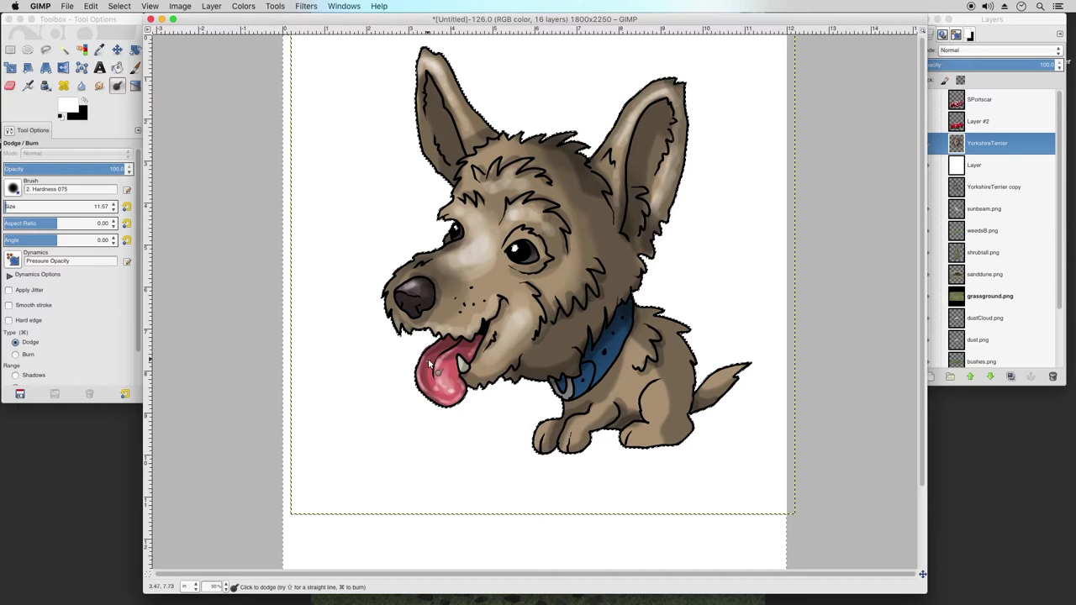
pyautogui.moveTo(439, 382); pyautogui.dragTo(431, 379)
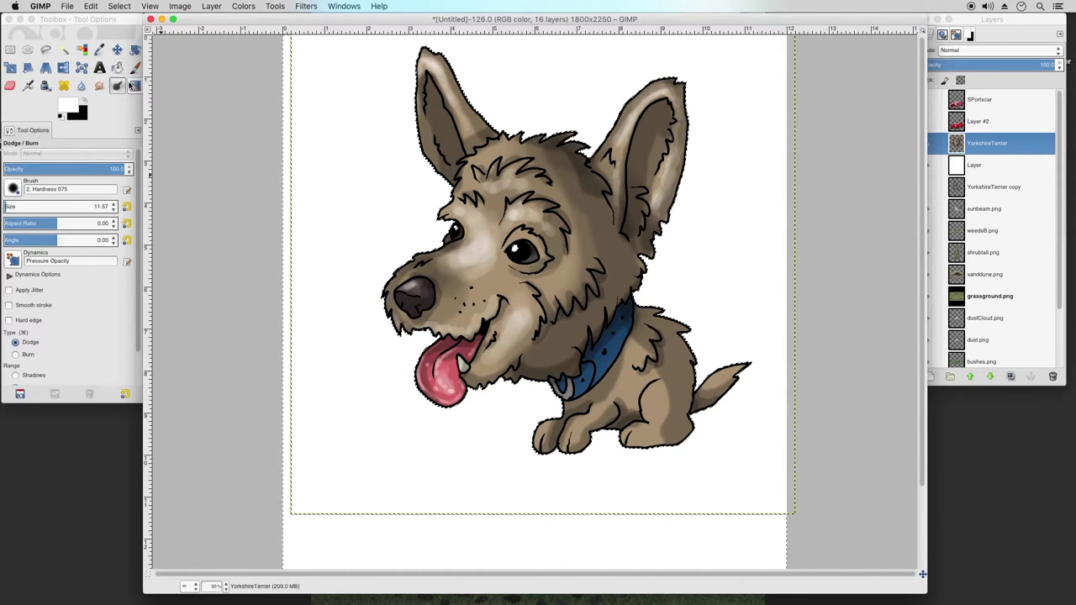
# Paint small white shine spots on the tongue with the Paintbrush at opacity 100, using sizes 15.69 and 7.69
pyautogui.click(134, 68)
pyautogui.moveTo(23, 168); pyautogui.dragTo(139, 168)
pyautogui.click(6, 206)
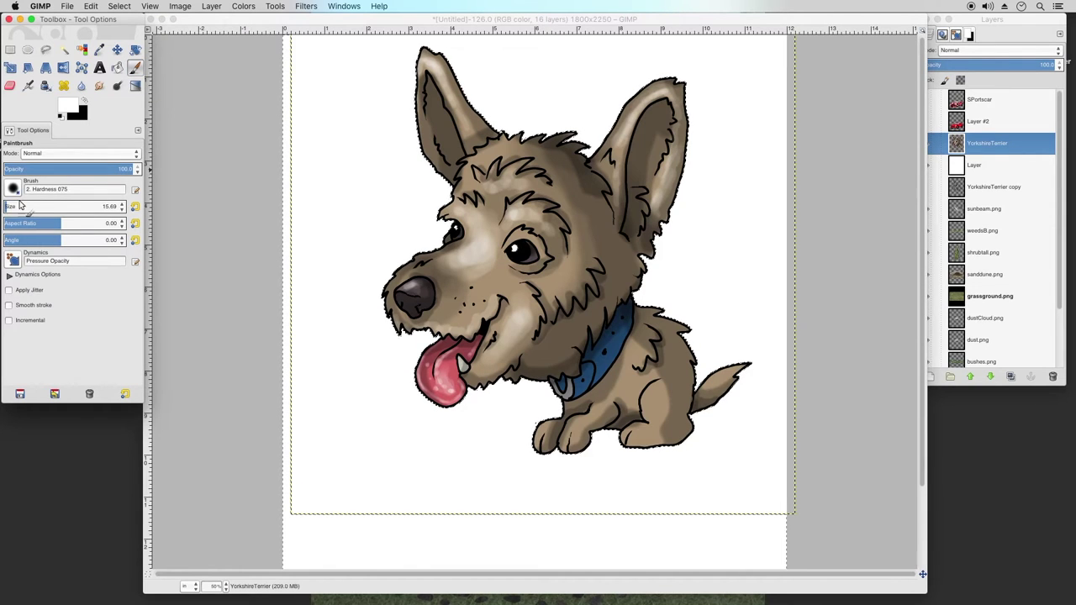
pyautogui.click(450, 384)
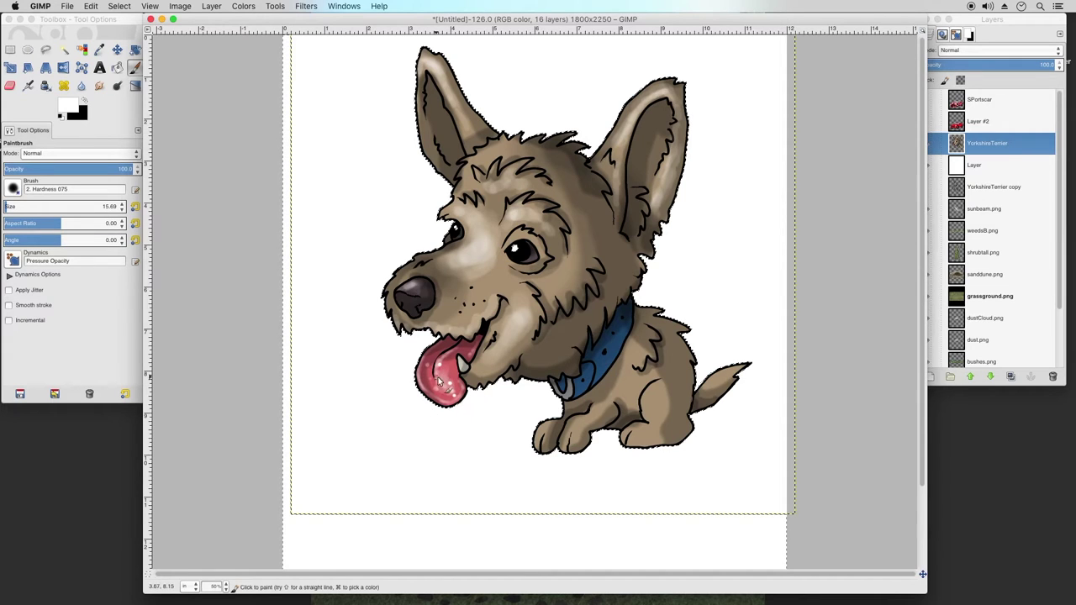
pyautogui.click(122, 209)
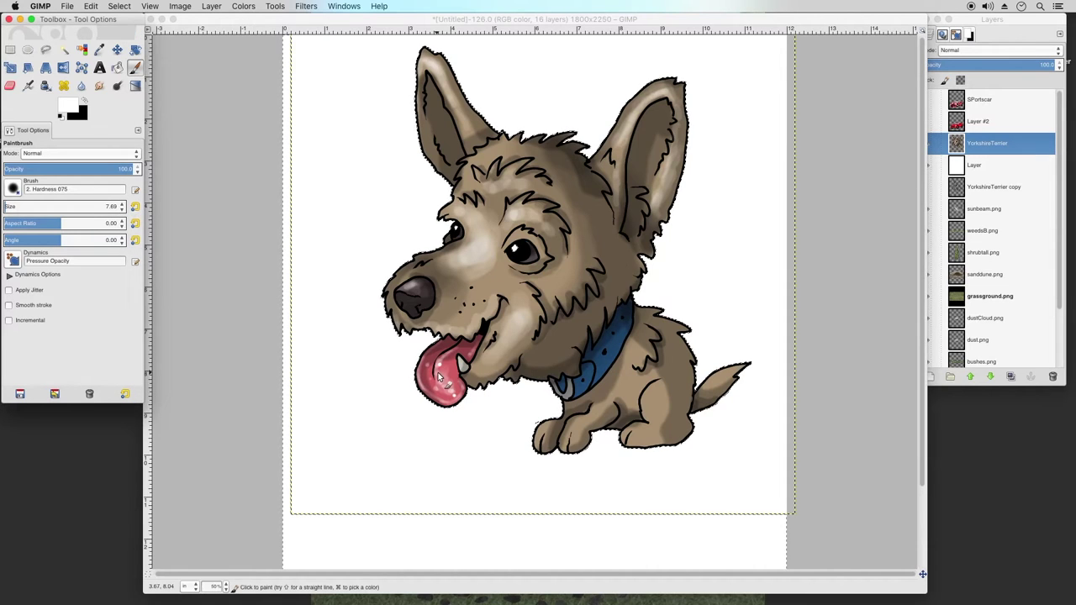
pyautogui.click(439, 372)
pyautogui.click(441, 384)
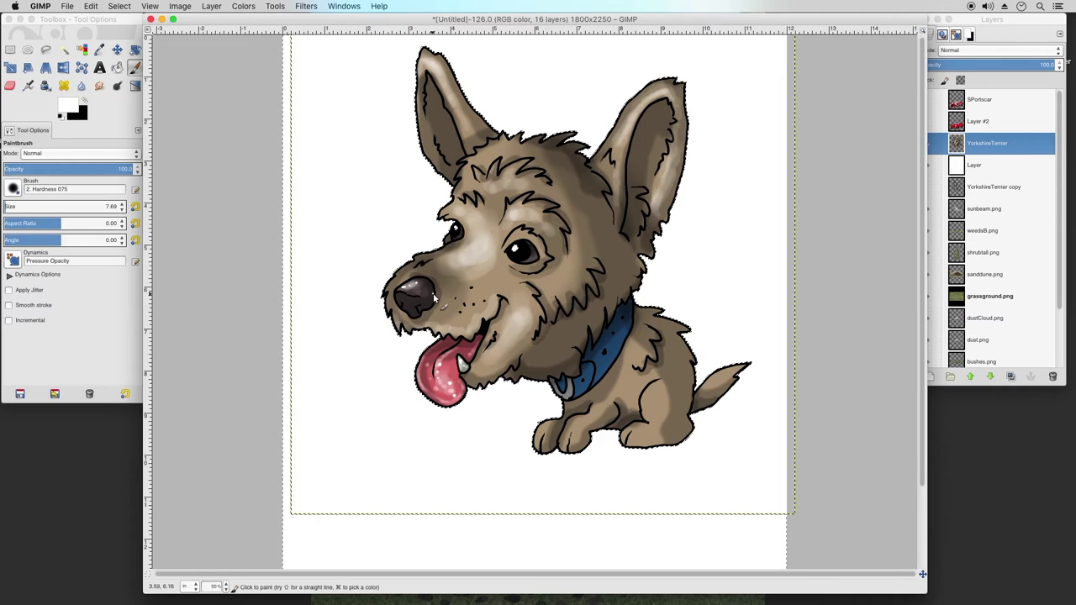
# Undo the last white paint stroke and dodge highlights onto the nose with brush size 11.57 and opacity 100
pyautogui.click(94, 7)
pyautogui.click(97, 22)
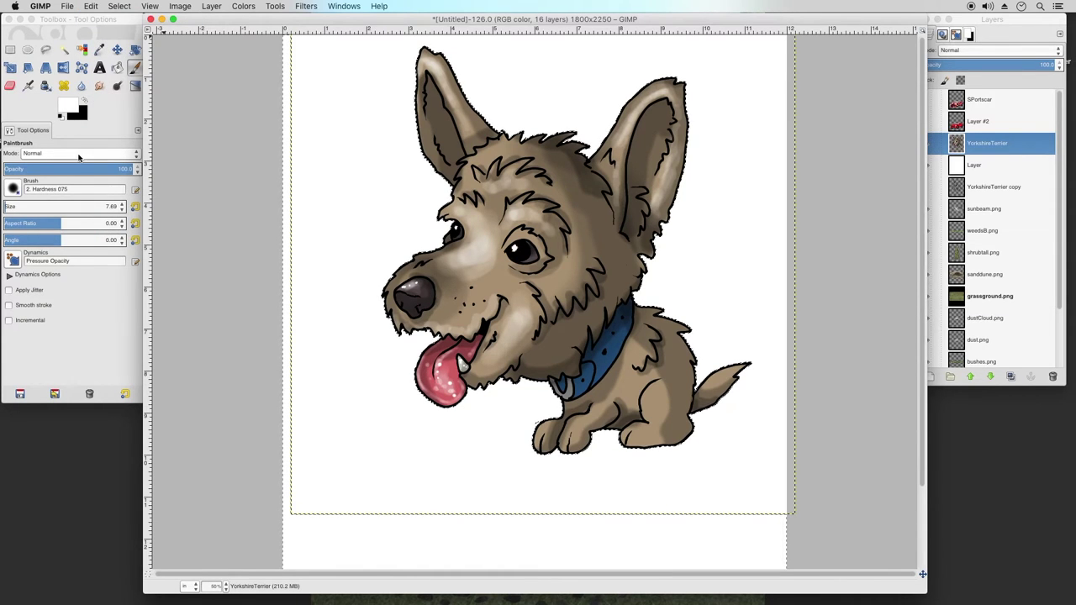
pyautogui.click(99, 86)
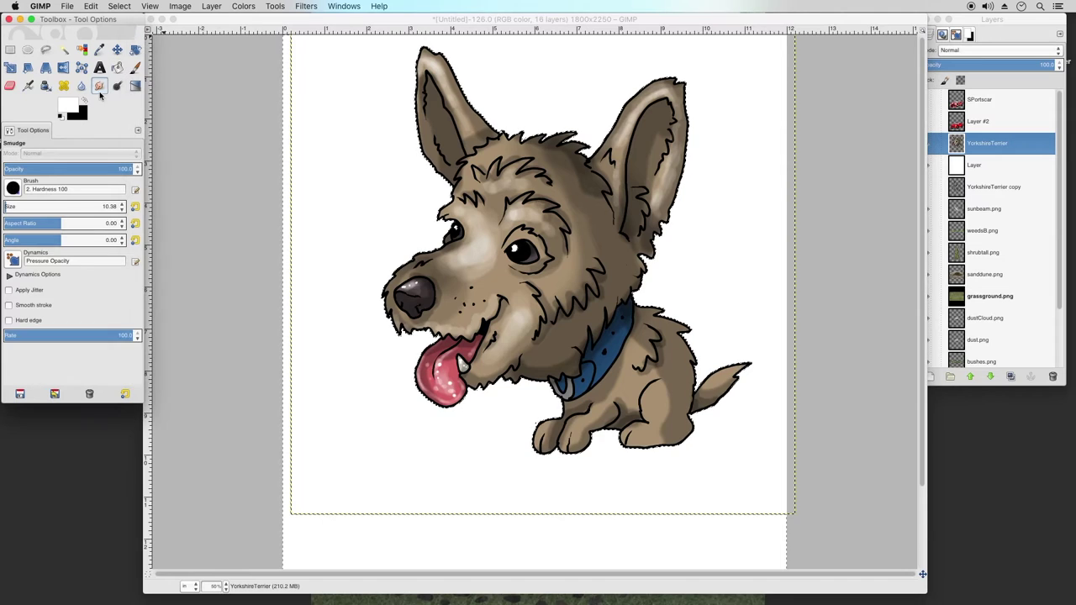
pyautogui.click(117, 87)
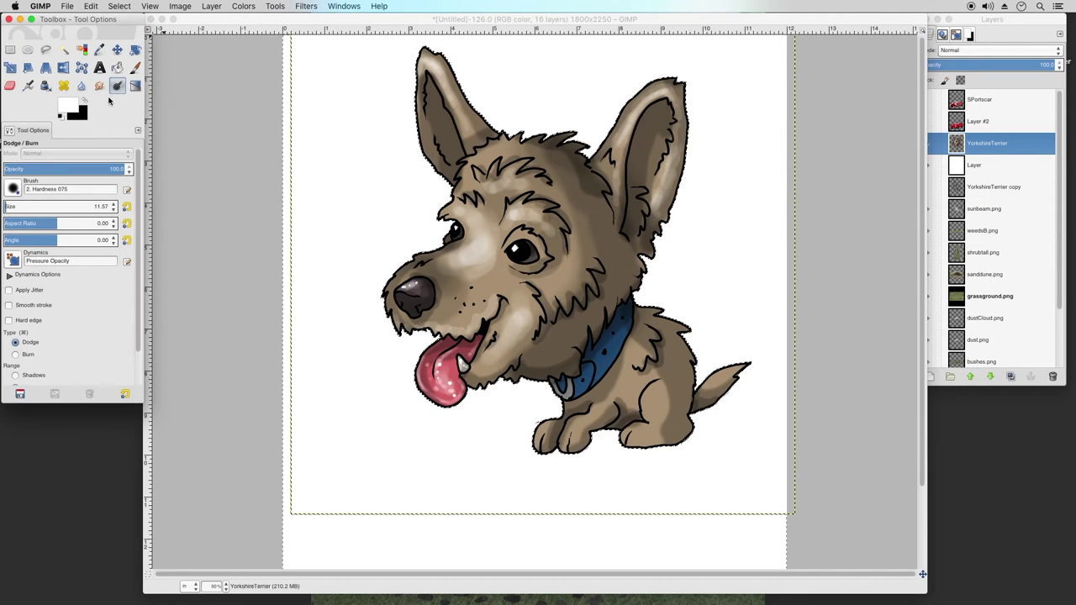
pyautogui.click(404, 293)
pyautogui.moveTo(406, 293); pyautogui.dragTo(411, 315)
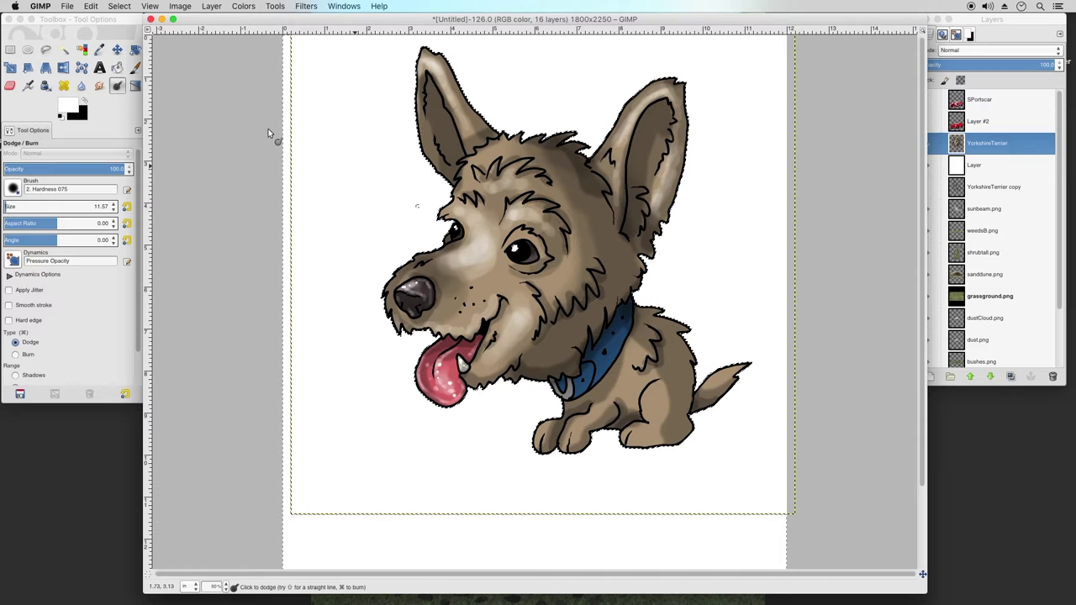
# Undo the last dodge stroke and dodge fine highlights onto the muzzle, forehead fur and the smaller ear with brush size 11.57
pyautogui.click(91, 5)
pyautogui.click(101, 20)
pyautogui.moveTo(440, 253)
pyautogui.mouseDown()
pyautogui.moveTo(454, 257)
pyautogui.moveTo(414, 267)
pyautogui.moveTo(388, 300)
pyautogui.moveTo(399, 327)
pyautogui.moveTo(388, 303)
pyautogui.moveTo(424, 340)
pyautogui.mouseUp()
pyautogui.moveTo(451, 199)
pyautogui.mouseDown()
pyautogui.moveTo(468, 158)
pyautogui.moveTo(501, 140)
pyautogui.moveTo(481, 142)
pyautogui.moveTo(470, 109)
pyautogui.moveTo(493, 136)
pyautogui.moveTo(444, 50)
pyautogui.moveTo(456, 50)
pyautogui.moveTo(424, 85)
pyautogui.moveTo(429, 73)
pyautogui.moveTo(460, 132)
pyautogui.mouseUp()
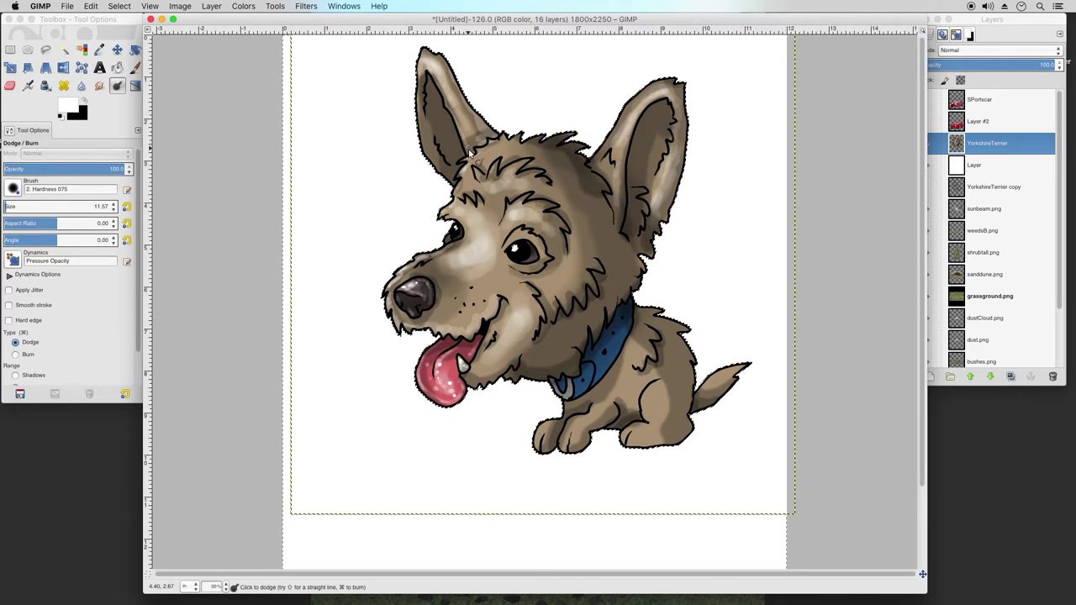
pyautogui.moveTo(435, 141); pyautogui.dragTo(451, 177)
pyautogui.moveTo(425, 83); pyautogui.dragTo(423, 107)
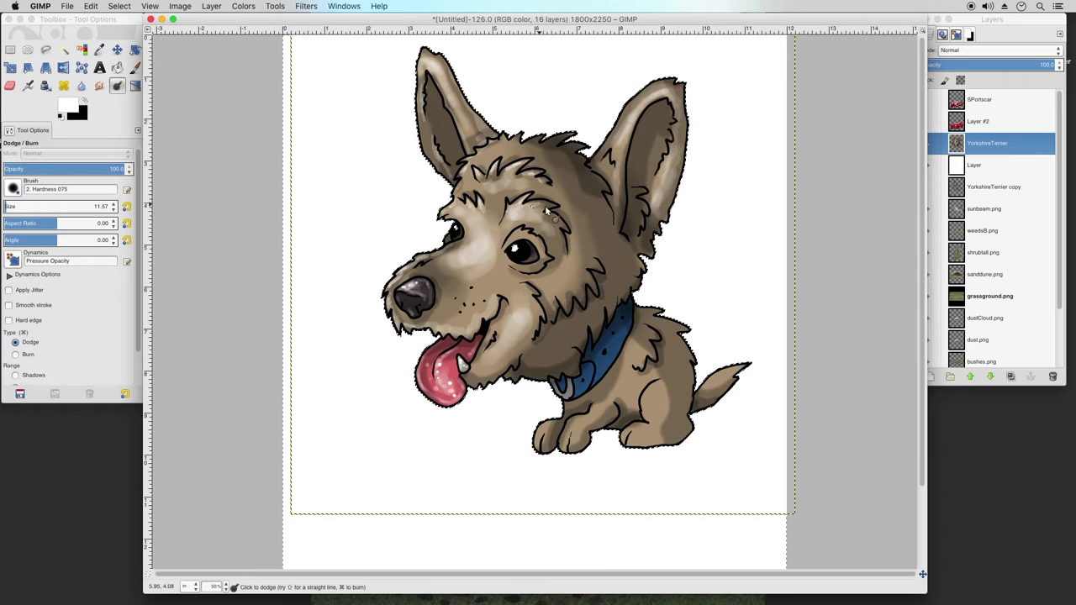
# Dodge fine highlights onto the fur above the near eye, the side of the muzzle and the cheek
pyautogui.moveTo(548, 213); pyautogui.dragTo(553, 207)
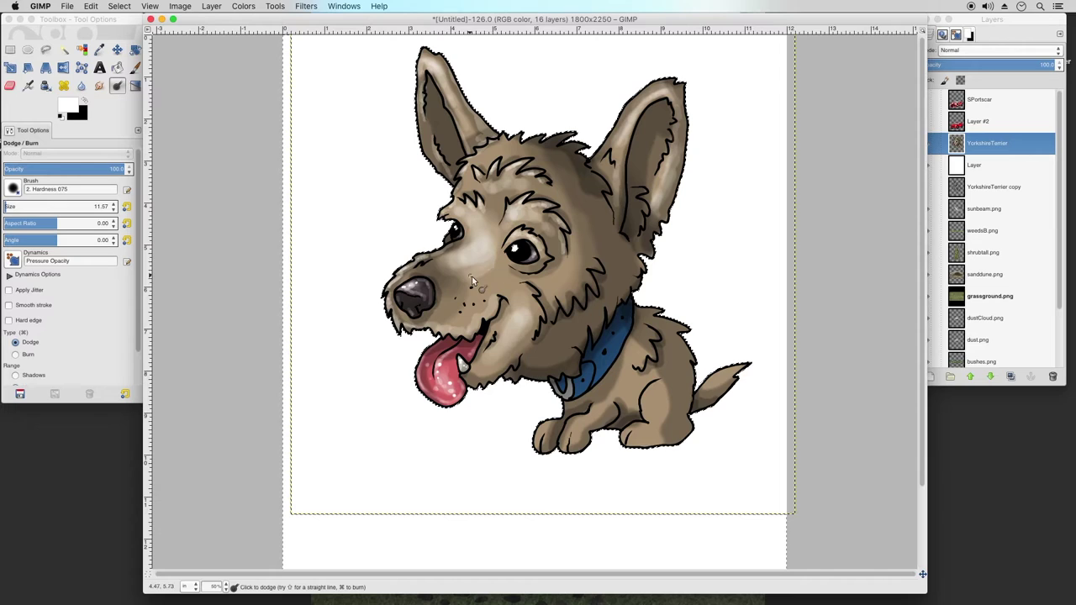
pyautogui.moveTo(463, 264)
pyautogui.mouseDown()
pyautogui.moveTo(488, 269)
pyautogui.moveTo(478, 307)
pyautogui.mouseUp()
pyautogui.moveTo(461, 316)
pyautogui.mouseDown()
pyautogui.moveTo(486, 302)
pyautogui.moveTo(463, 337)
pyautogui.moveTo(496, 345)
pyautogui.moveTo(481, 364)
pyautogui.moveTo(523, 341)
pyautogui.moveTo(510, 328)
pyautogui.moveTo(537, 296)
pyautogui.moveTo(543, 336)
pyautogui.moveTo(602, 271)
pyautogui.mouseUp()
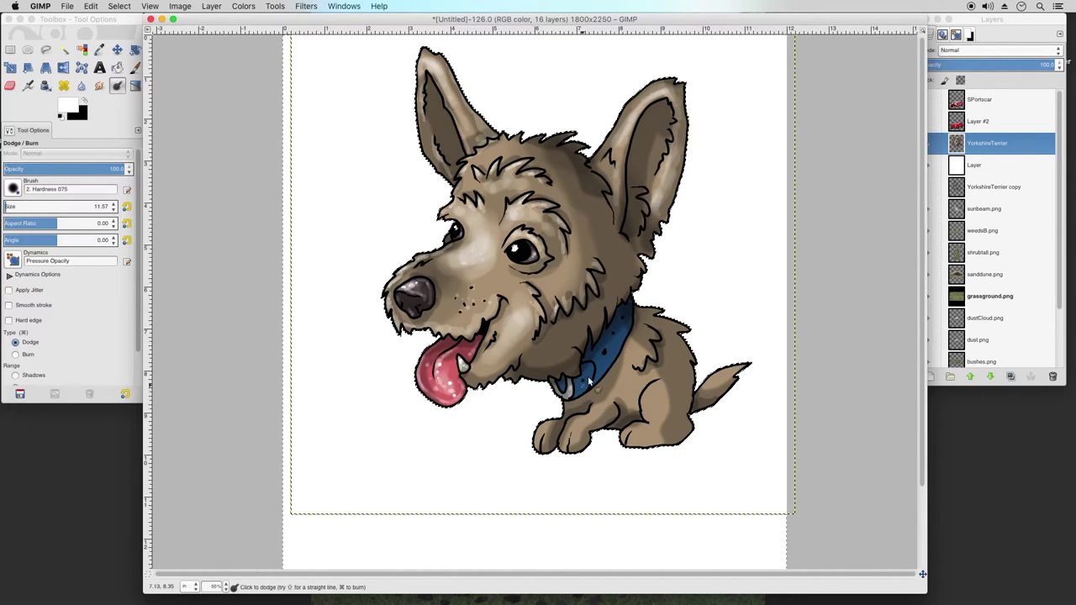
# Dodge highlights onto the blue collar, the front paws and the front edge of the larger ear
pyautogui.moveTo(593, 374)
pyautogui.mouseDown()
pyautogui.moveTo(576, 396)
pyautogui.moveTo(592, 367)
pyautogui.moveTo(601, 395)
pyautogui.moveTo(626, 372)
pyautogui.moveTo(597, 383)
pyautogui.moveTo(624, 347)
pyautogui.mouseUp()
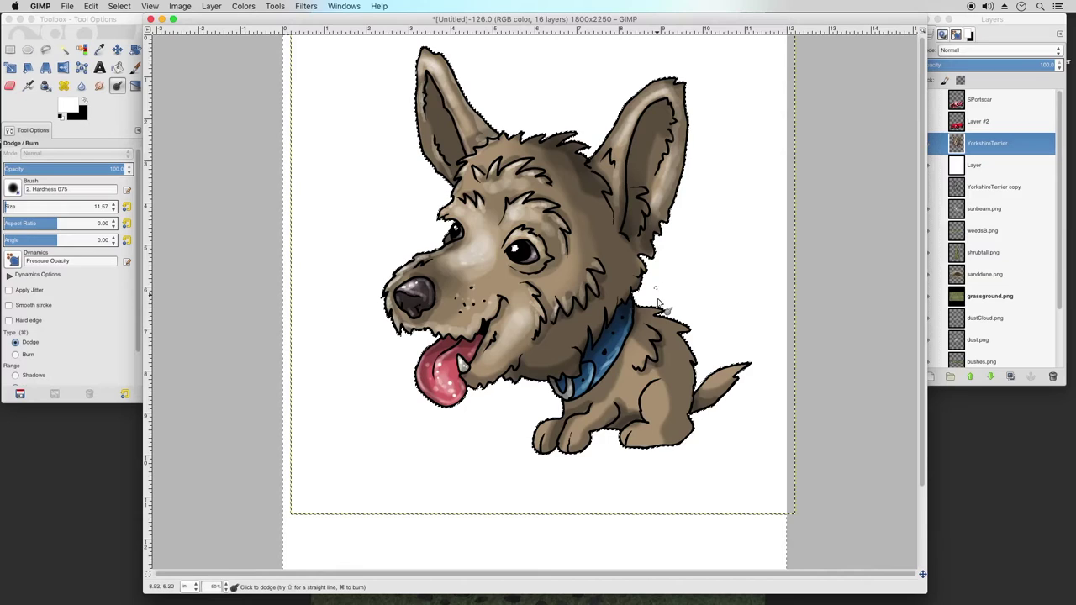
pyautogui.moveTo(610, 365)
pyautogui.mouseDown()
pyautogui.moveTo(605, 348)
pyautogui.moveTo(618, 341)
pyautogui.mouseUp()
pyautogui.moveTo(579, 419); pyautogui.dragTo(576, 423)
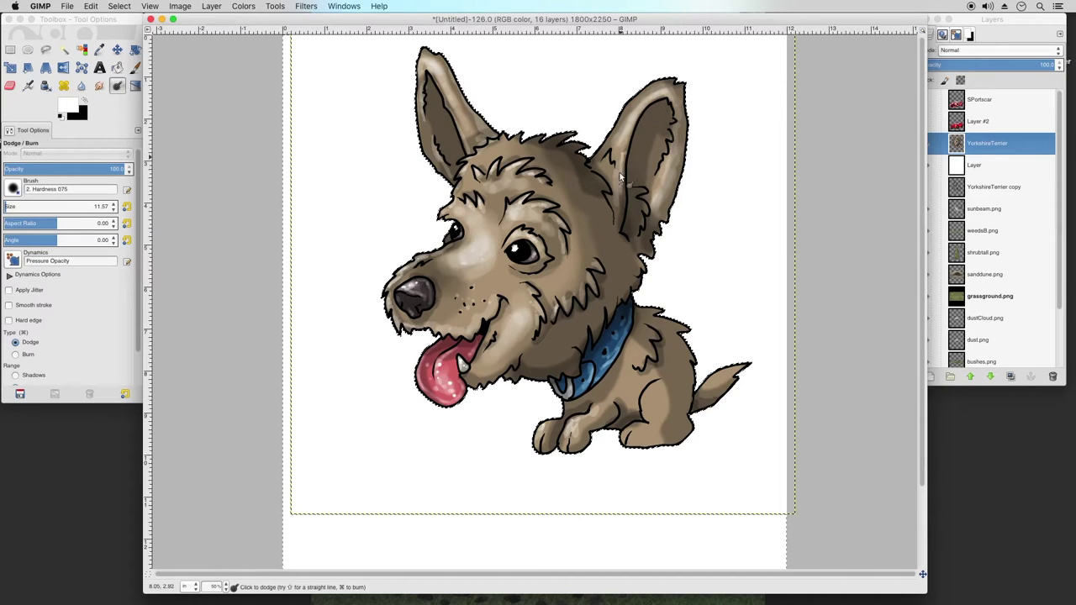
pyautogui.moveTo(624, 162); pyautogui.dragTo(624, 134)
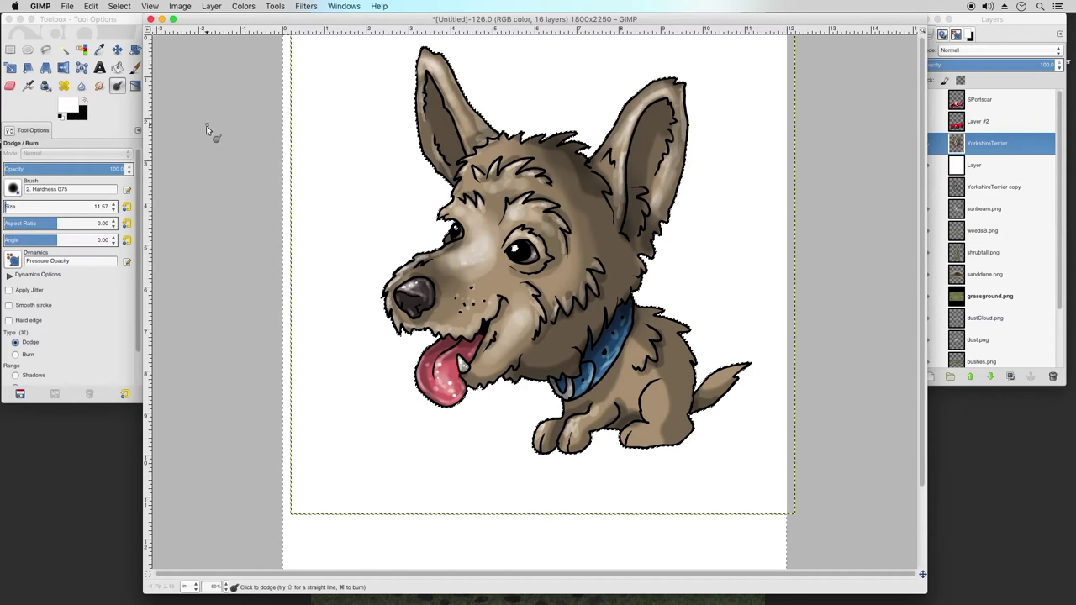
# Paint white rim highlights along the outer edge of the larger ear with the Paintbrush at opacity 34.9 and size 7.69
pyautogui.click(134, 70)
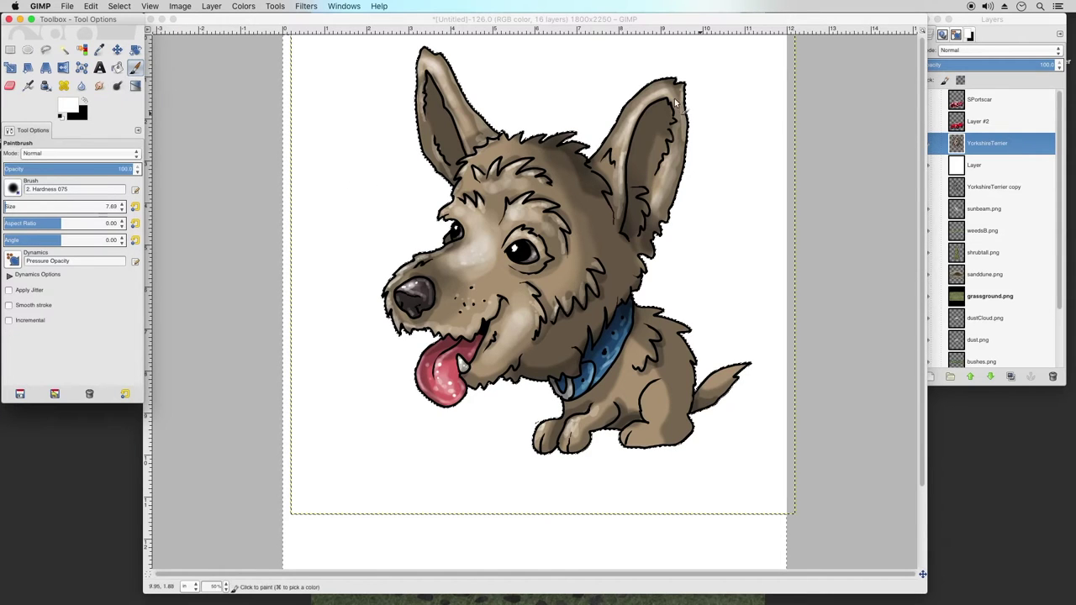
pyautogui.click(75, 171)
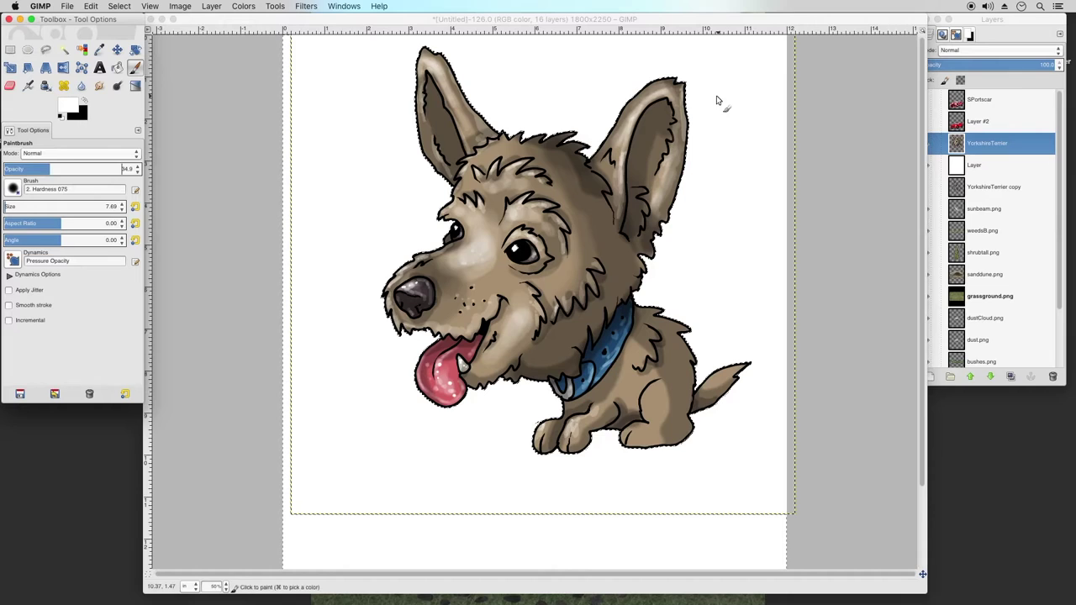
pyautogui.click(684, 87)
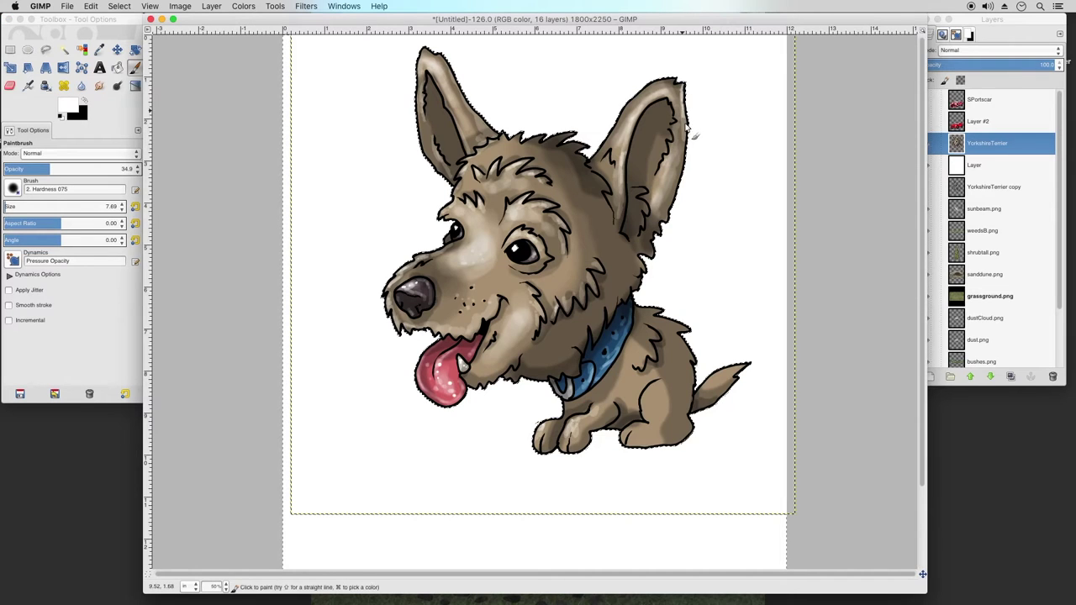
pyautogui.moveTo(684, 124); pyautogui.dragTo(669, 221)
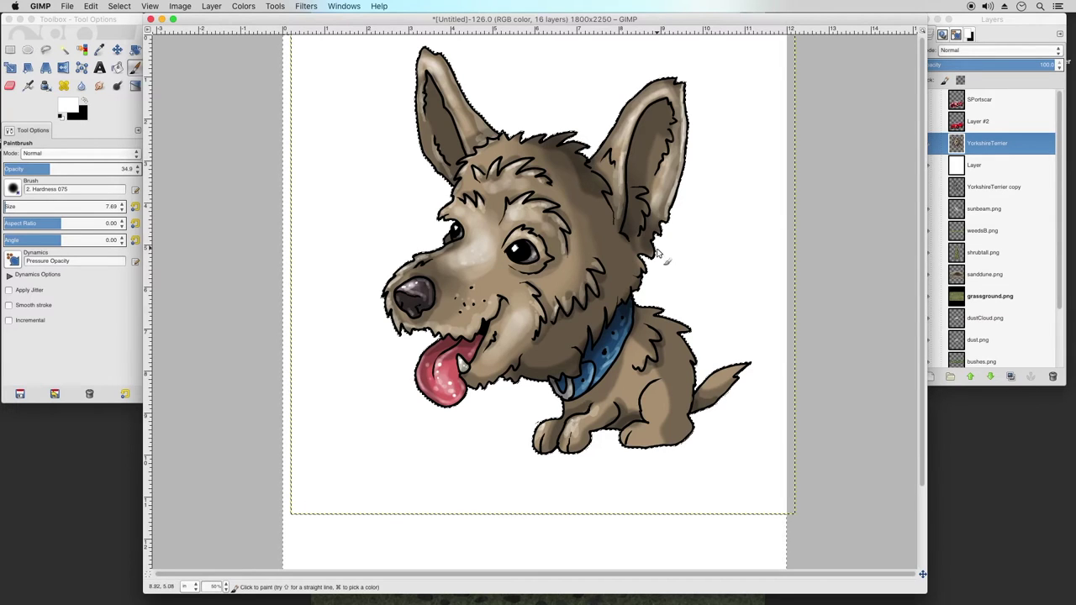
pyautogui.moveTo(653, 226); pyautogui.dragTo(652, 233)
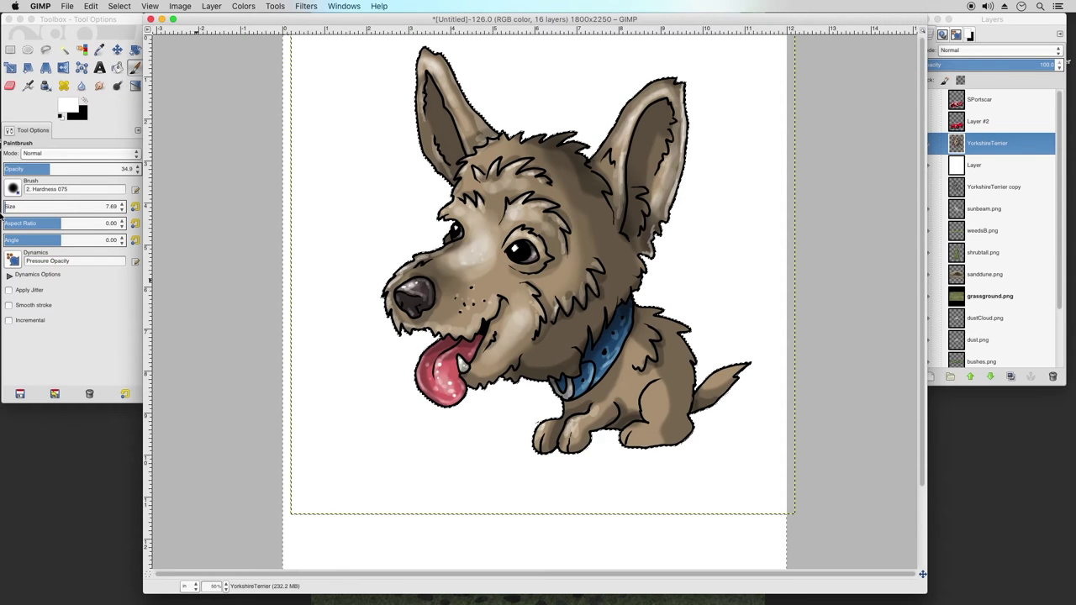
# Paint white rim light down the back of the head at brush size 35.28 and along the upper back at size 25.28
pyautogui.click(78, 205)
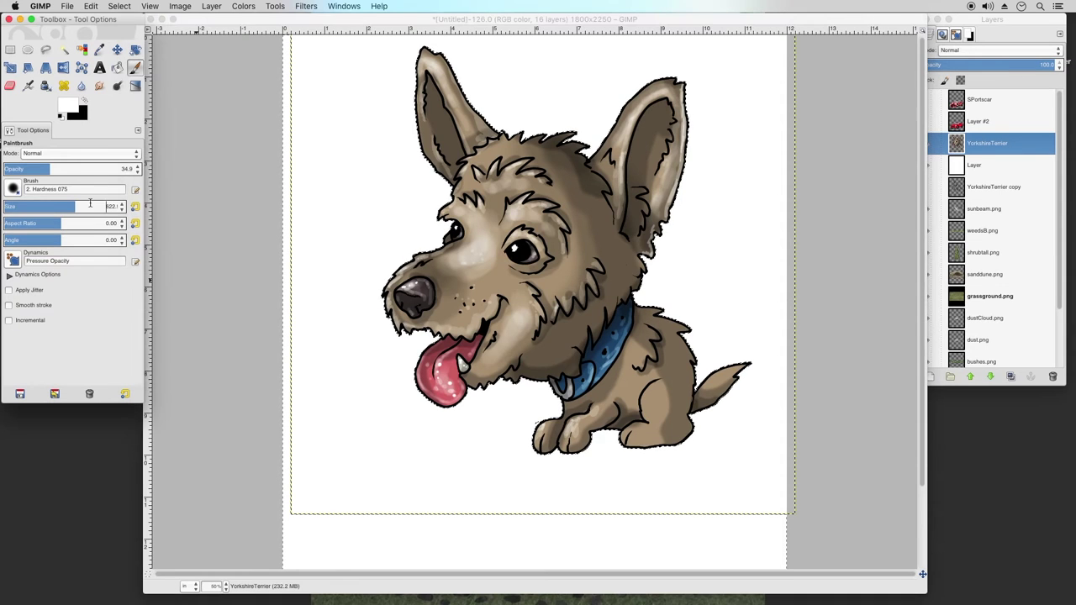
pyautogui.click(7, 206)
pyautogui.click(7, 205)
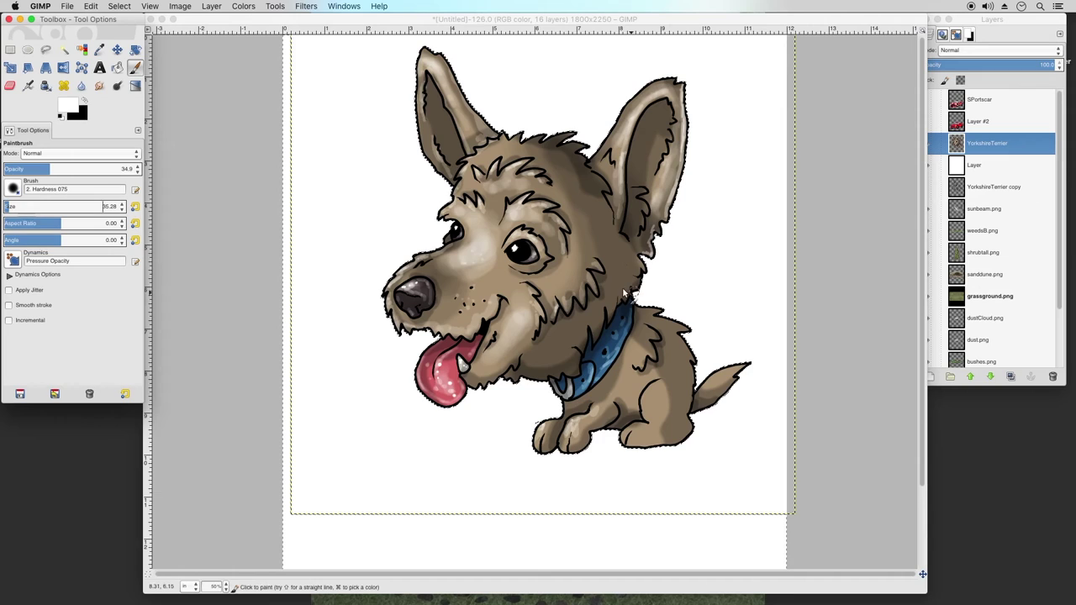
pyautogui.click(636, 259)
pyautogui.moveTo(636, 256)
pyautogui.mouseDown()
pyautogui.moveTo(640, 276)
pyautogui.moveTo(625, 294)
pyautogui.mouseUp()
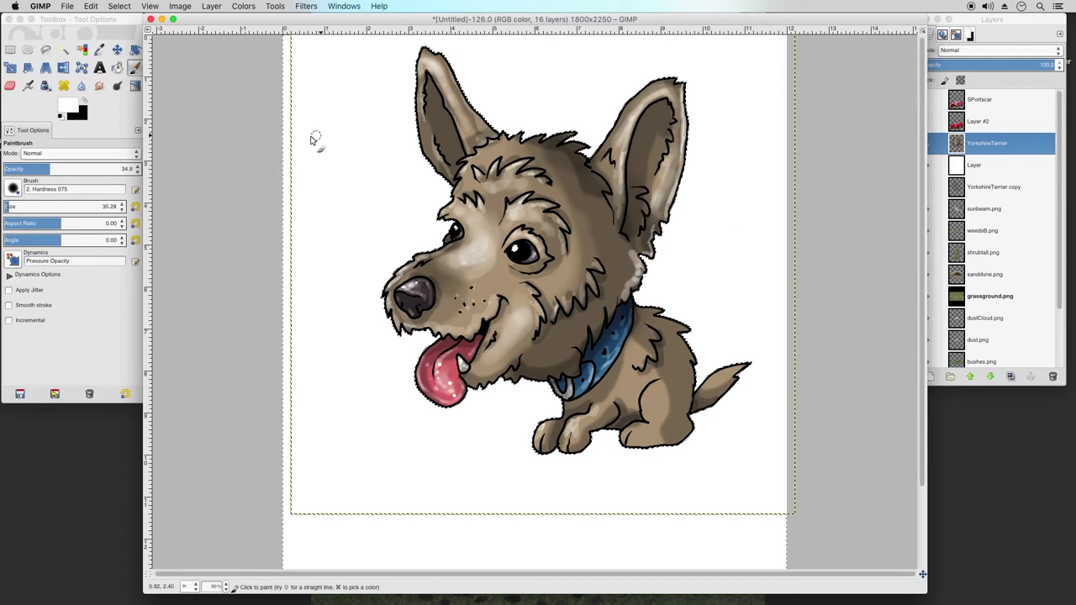
pyautogui.click(122, 211)
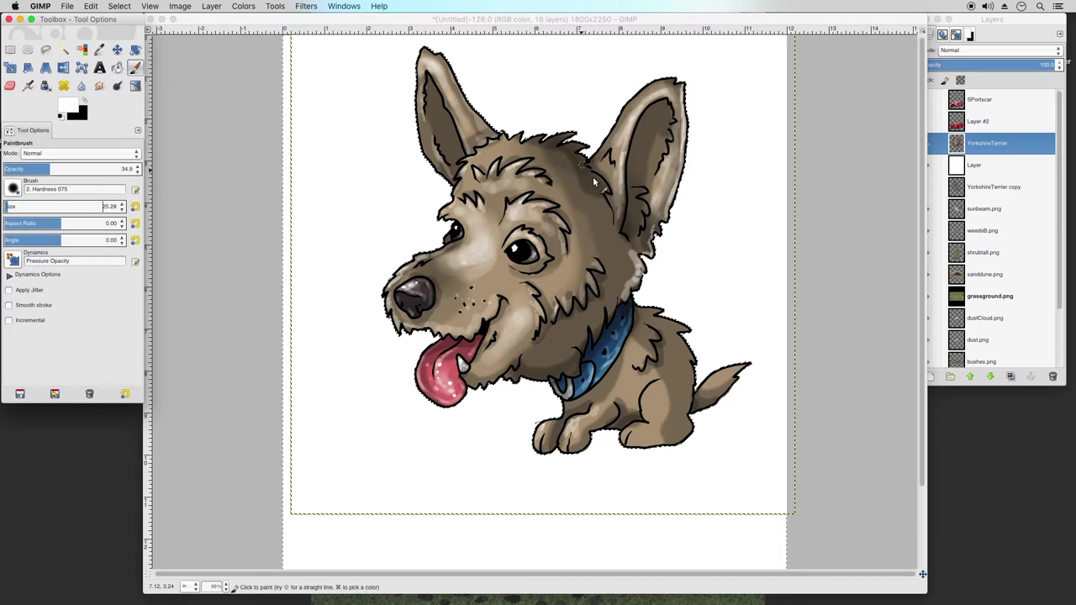
pyautogui.moveTo(641, 313); pyautogui.dragTo(673, 324)
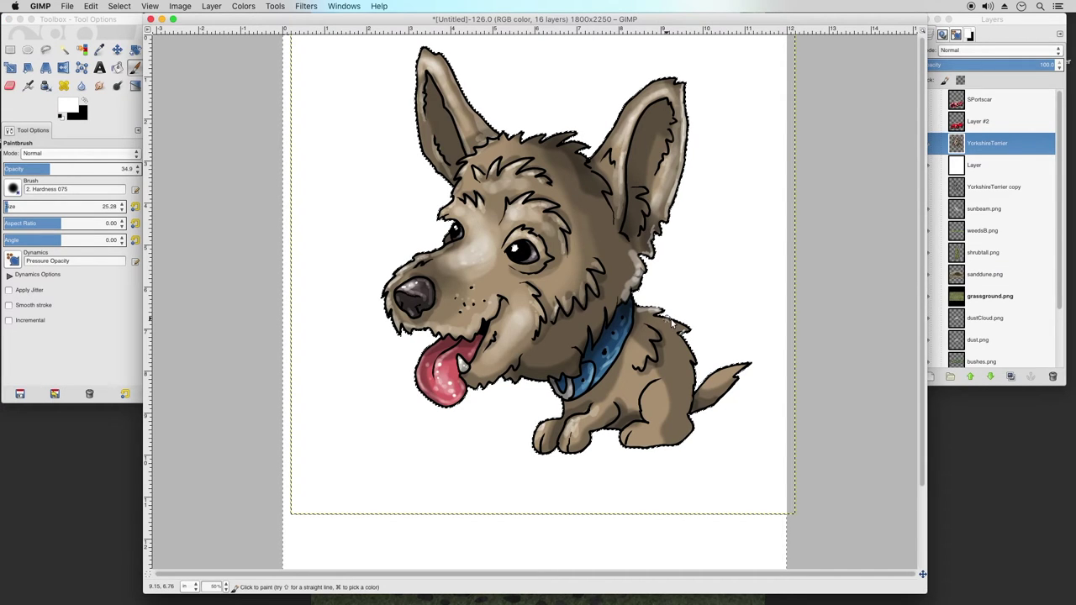
# Dodge highlights along the terrier's back, hind leg and tail, enlarging the dodge brush to size 22.14
pyautogui.click(118, 88)
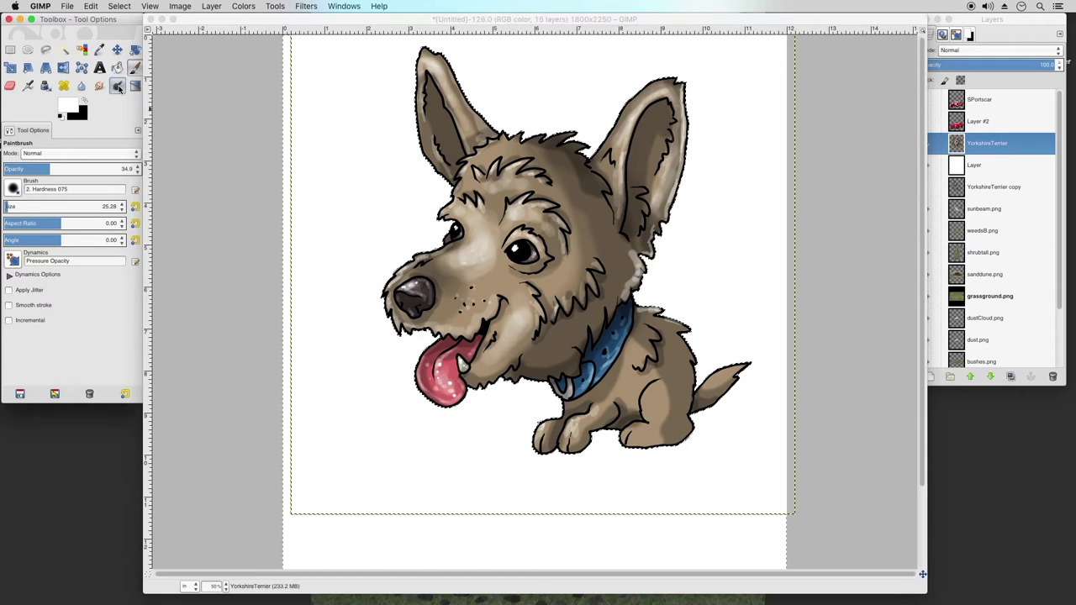
pyautogui.moveTo(662, 318); pyautogui.dragTo(678, 325)
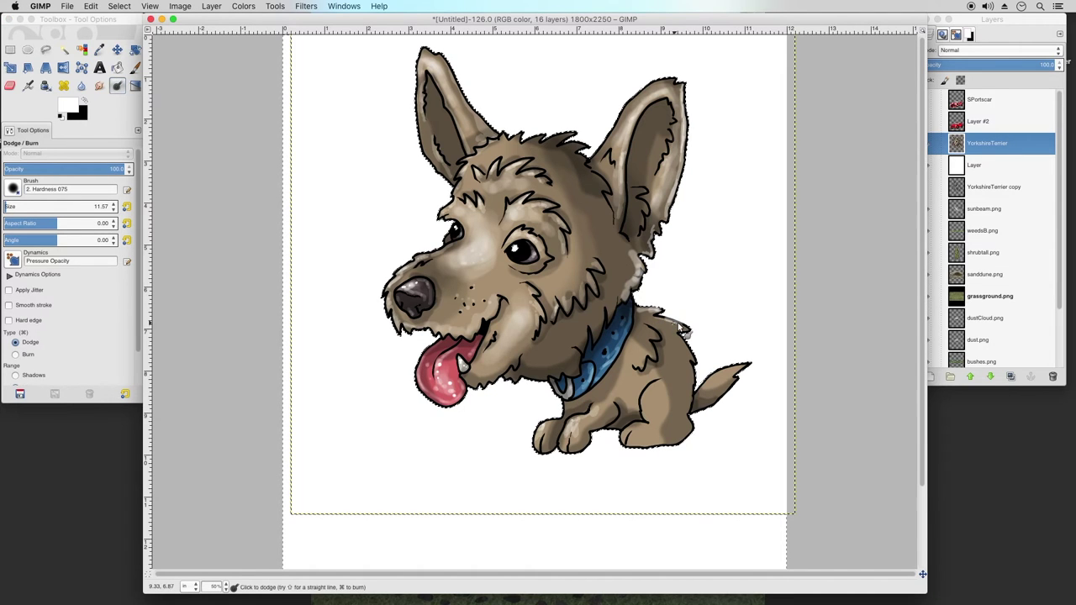
pyautogui.click(9, 205)
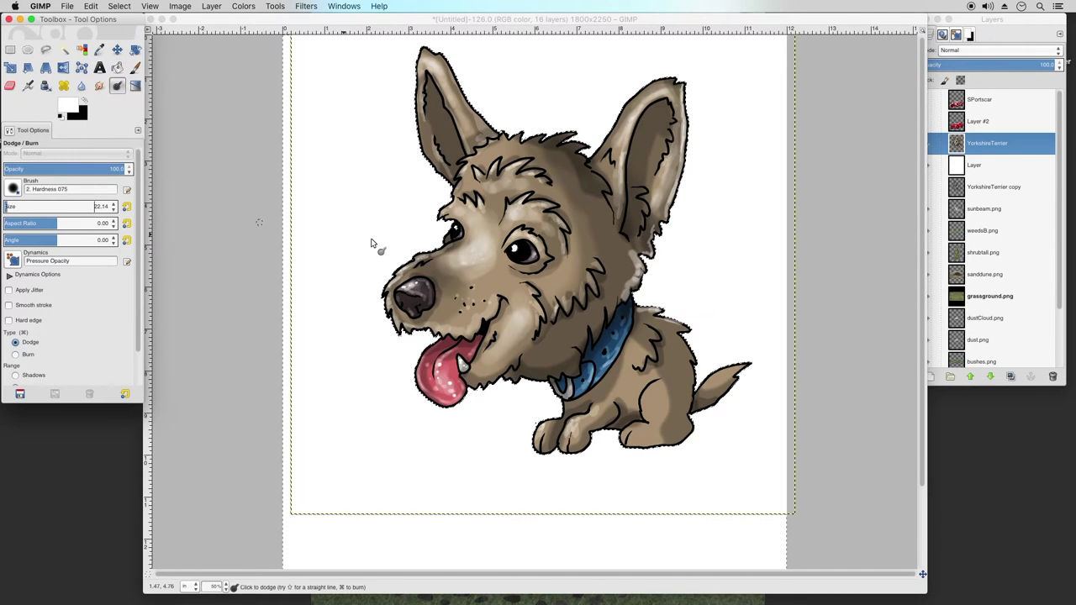
pyautogui.click(664, 321)
pyautogui.moveTo(688, 332)
pyautogui.mouseDown()
pyautogui.moveTo(692, 430)
pyautogui.moveTo(668, 448)
pyautogui.moveTo(629, 447)
pyautogui.moveTo(696, 432)
pyautogui.moveTo(660, 425)
pyautogui.moveTo(649, 393)
pyautogui.moveTo(650, 420)
pyautogui.moveTo(659, 407)
pyautogui.moveTo(651, 413)
pyautogui.moveTo(648, 400)
pyautogui.moveTo(650, 435)
pyautogui.mouseUp()
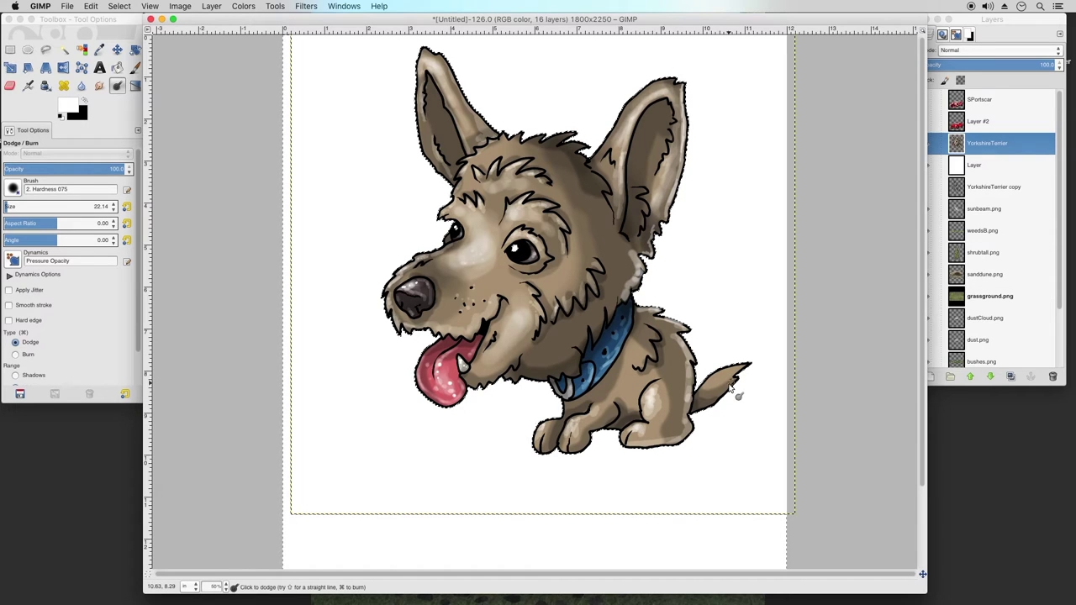
pyautogui.moveTo(739, 366)
pyautogui.mouseDown()
pyautogui.moveTo(715, 378)
pyautogui.moveTo(750, 372)
pyautogui.moveTo(716, 406)
pyautogui.mouseUp()
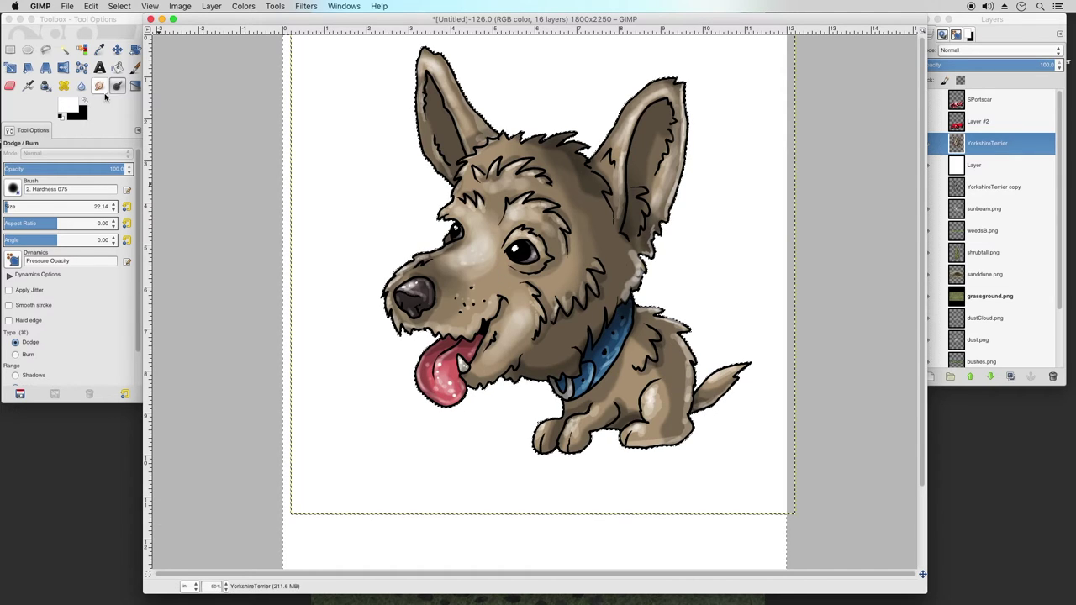
# Set the dodge brush to size 69.71 and opacity 30.9, and softly lighten the body, muzzle and cheek fur
pyautogui.click(12, 205)
pyautogui.click(40, 167)
pyautogui.moveTo(39, 167); pyautogui.dragTo(41, 167)
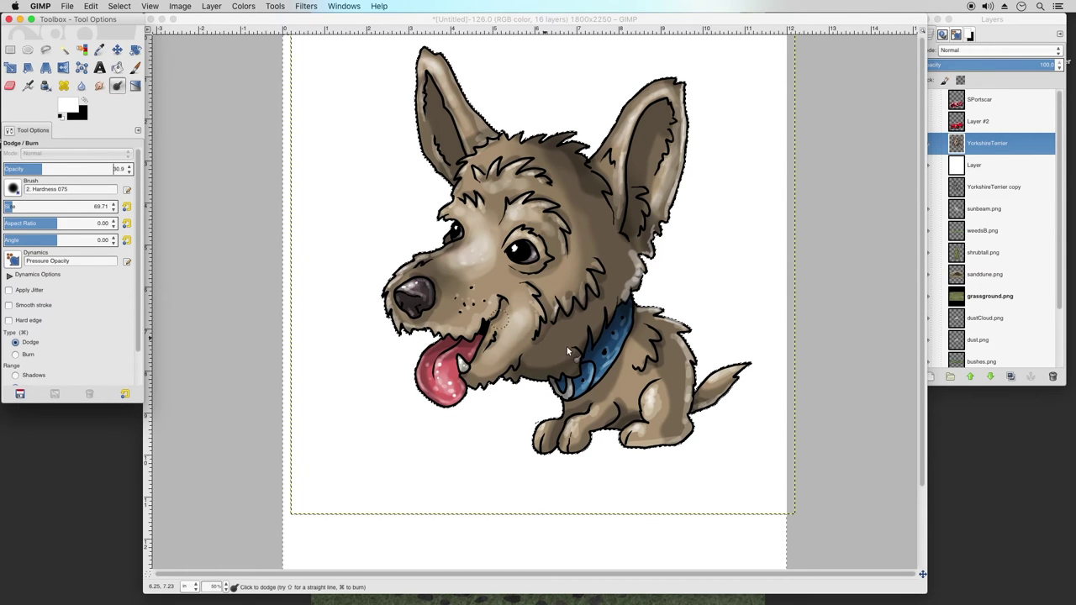
pyautogui.click(627, 371)
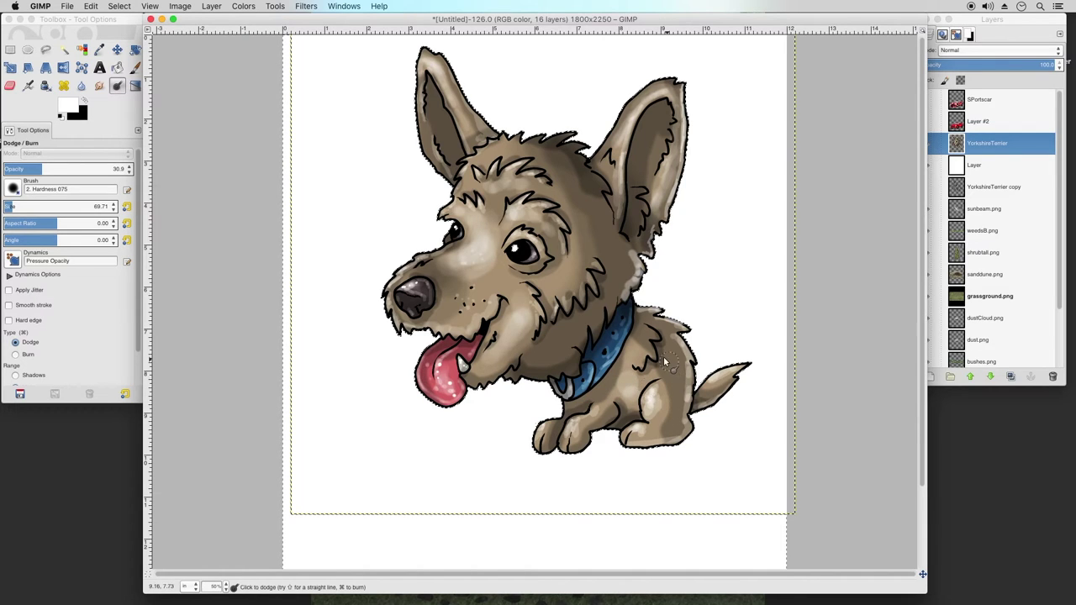
pyautogui.moveTo(507, 287)
pyautogui.mouseDown()
pyautogui.moveTo(527, 310)
pyautogui.moveTo(502, 285)
pyautogui.moveTo(484, 285)
pyautogui.moveTo(508, 283)
pyautogui.moveTo(491, 306)
pyautogui.mouseUp()
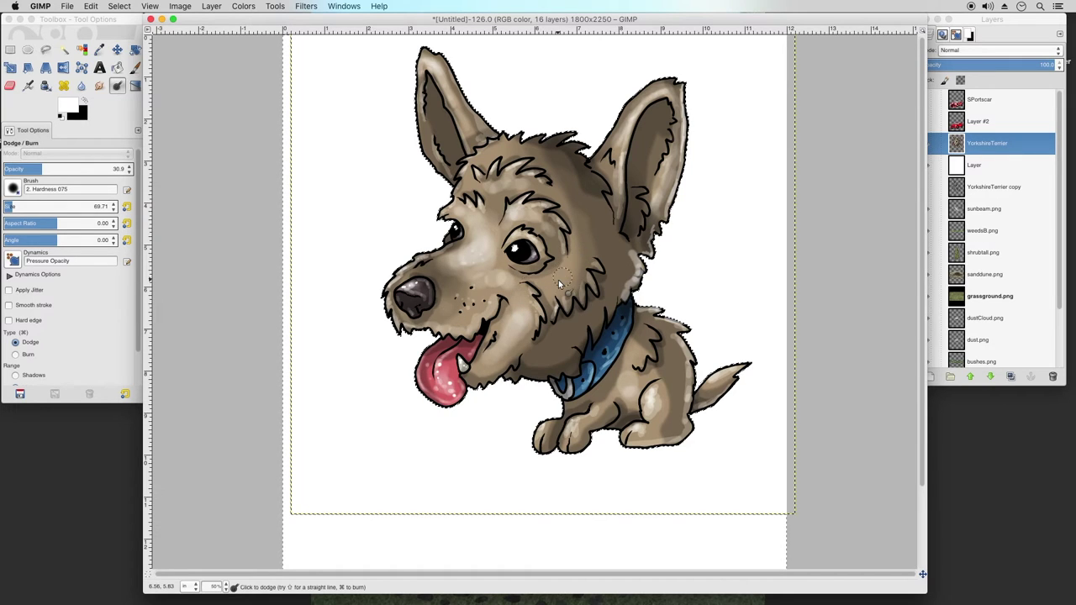
pyautogui.moveTo(558, 280)
pyautogui.mouseDown()
pyautogui.moveTo(573, 271)
pyautogui.moveTo(543, 286)
pyautogui.moveTo(576, 270)
pyautogui.mouseUp()
pyautogui.moveTo(572, 289); pyautogui.dragTo(594, 264)
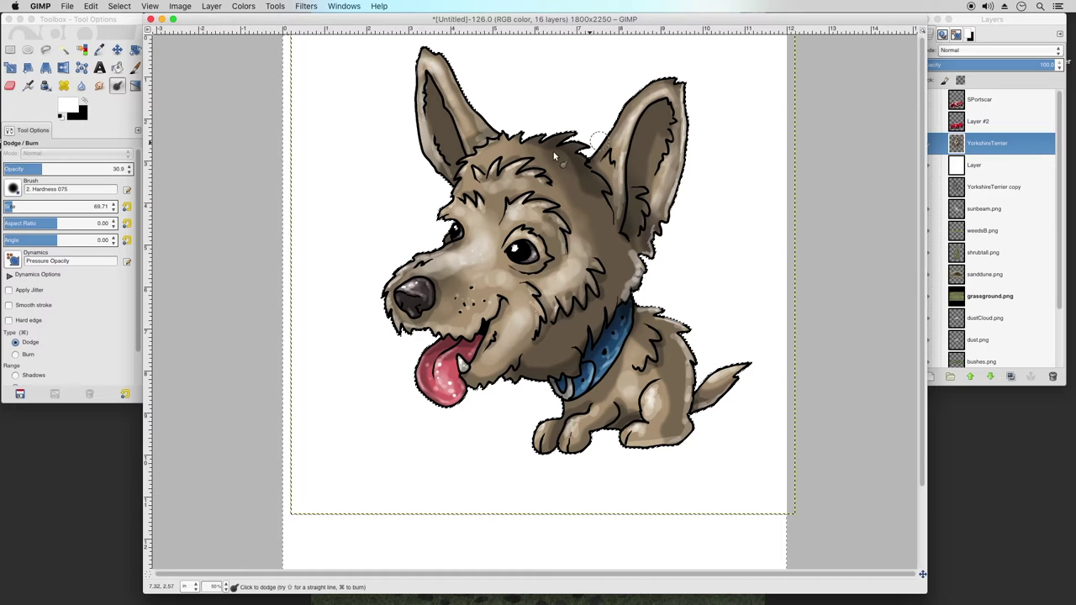
# Dodge soft highlights across the crown and back of the head, and undo the last stroke
pyautogui.moveTo(495, 166)
pyautogui.mouseDown()
pyautogui.moveTo(517, 156)
pyautogui.moveTo(551, 165)
pyautogui.moveTo(594, 204)
pyautogui.mouseUp()
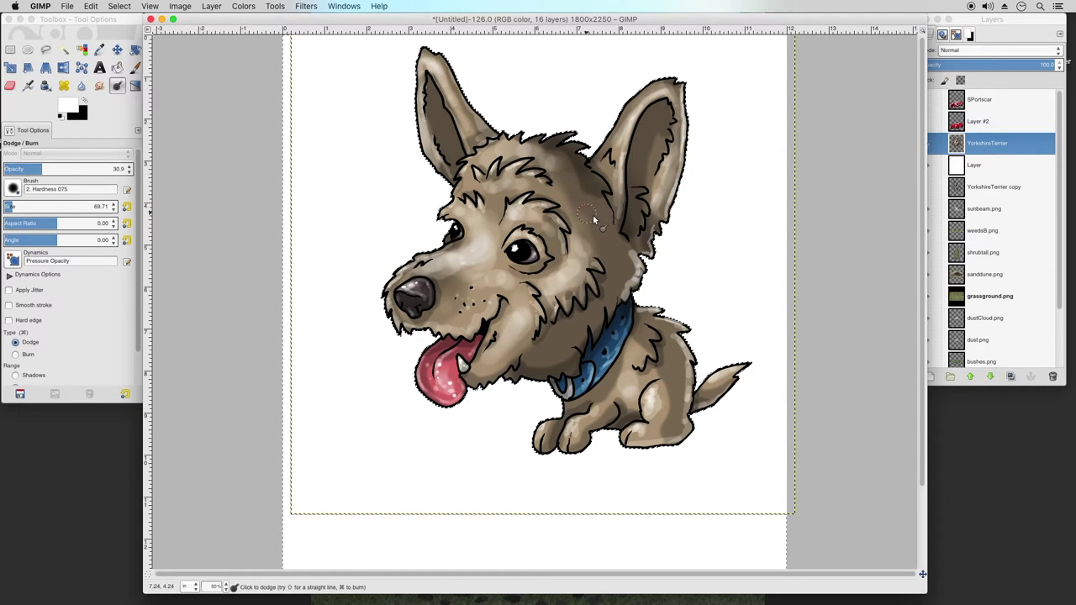
pyautogui.moveTo(599, 225); pyautogui.dragTo(610, 254)
pyautogui.moveTo(577, 201)
pyautogui.mouseDown()
pyautogui.moveTo(577, 190)
pyautogui.moveTo(567, 217)
pyautogui.mouseUp()
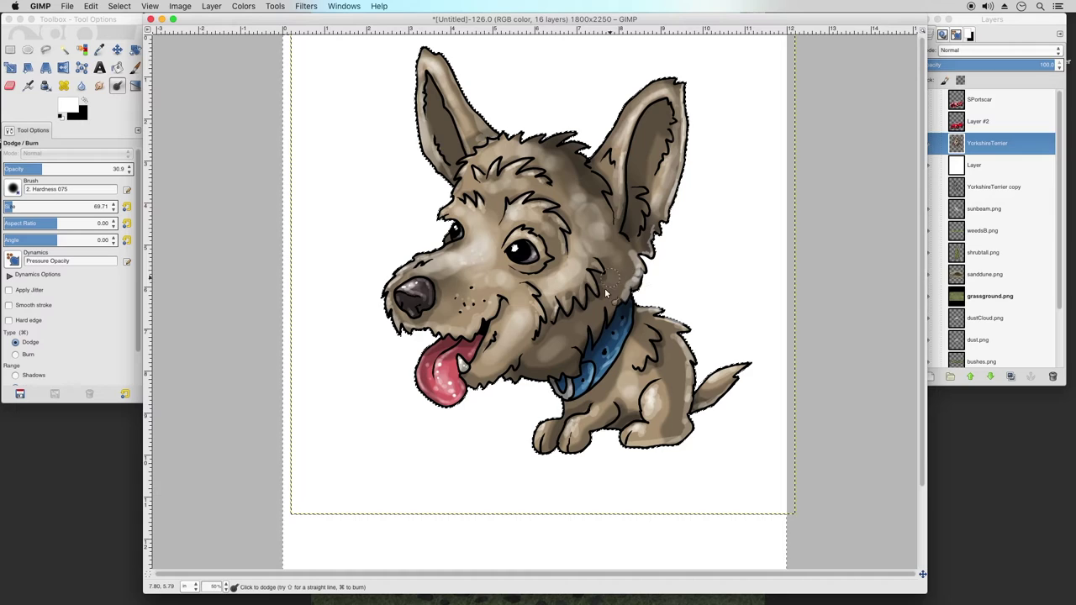
pyautogui.moveTo(651, 117)
pyautogui.mouseDown()
pyautogui.moveTo(666, 122)
pyautogui.moveTo(647, 174)
pyautogui.moveTo(661, 123)
pyautogui.moveTo(647, 186)
pyautogui.moveTo(666, 262)
pyautogui.moveTo(639, 295)
pyautogui.moveTo(648, 292)
pyautogui.mouseUp()
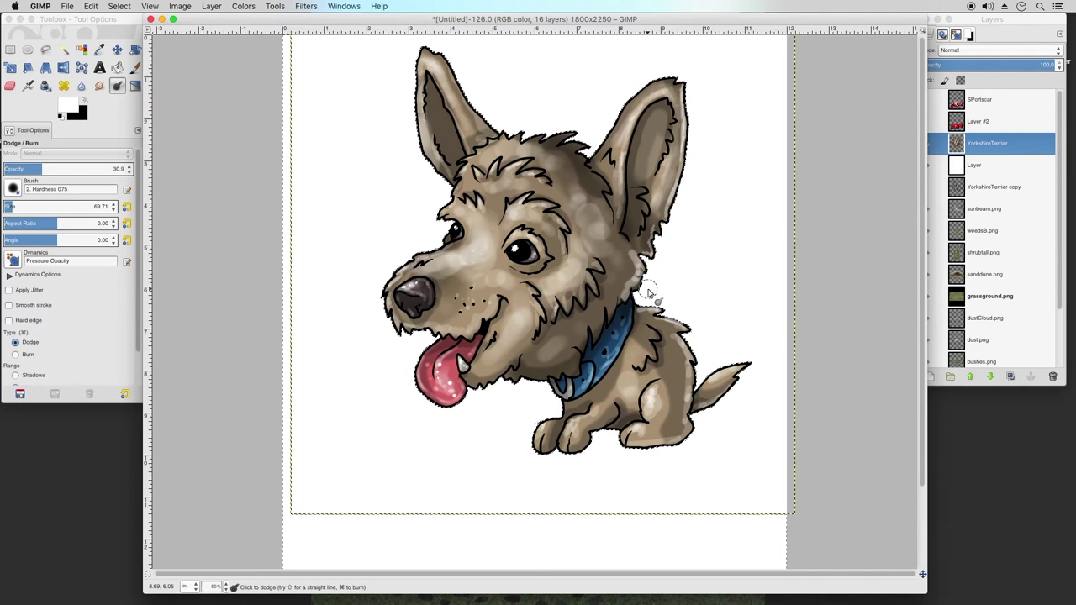
pyautogui.click(93, 6)
pyautogui.click(110, 18)
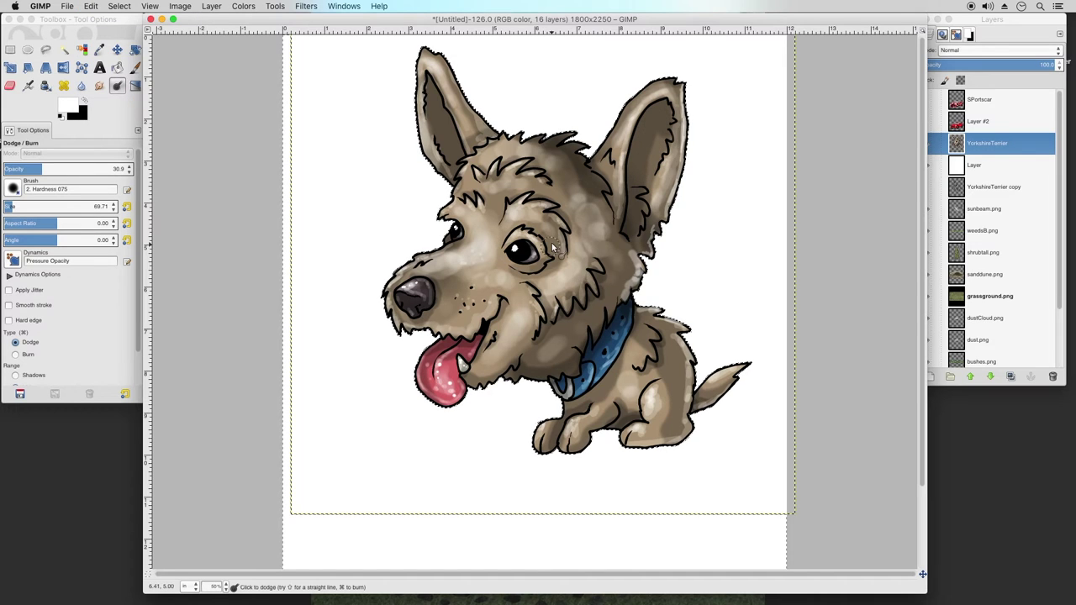
# Switch the Dodge/Burn type to Burn with brush size 32.71 and darken the inside of the larger ear
pyautogui.click(84, 100)
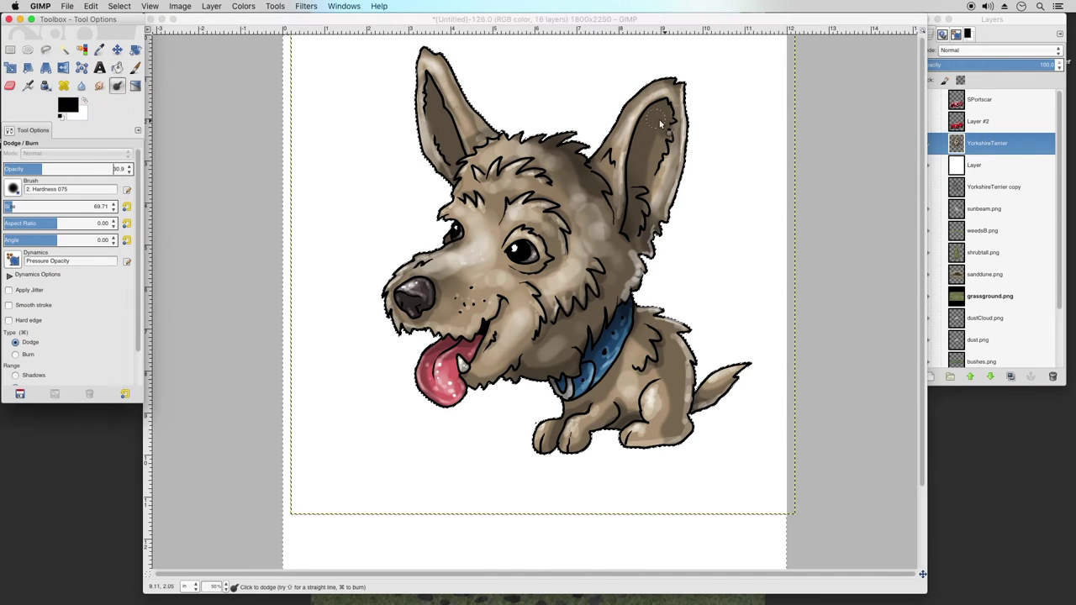
pyautogui.click(84, 99)
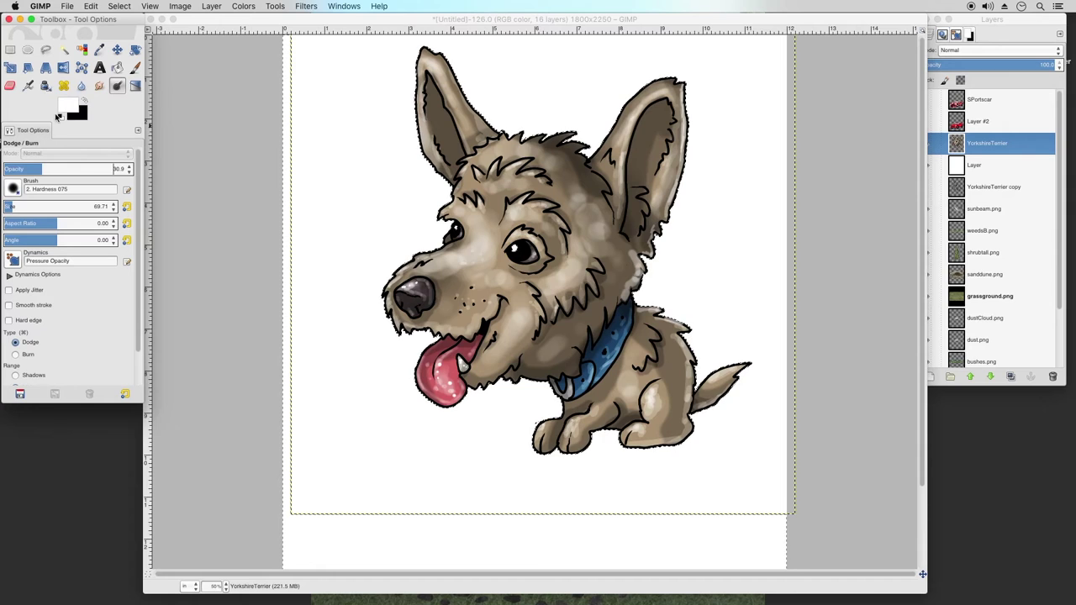
pyautogui.click(25, 354)
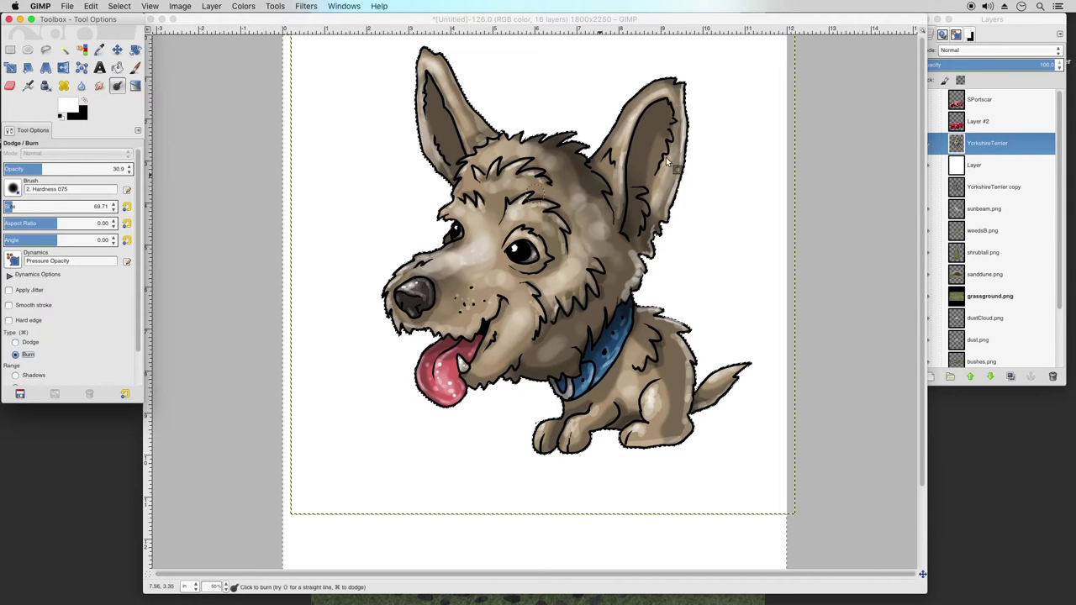
pyautogui.click(7, 204)
pyautogui.click(650, 113)
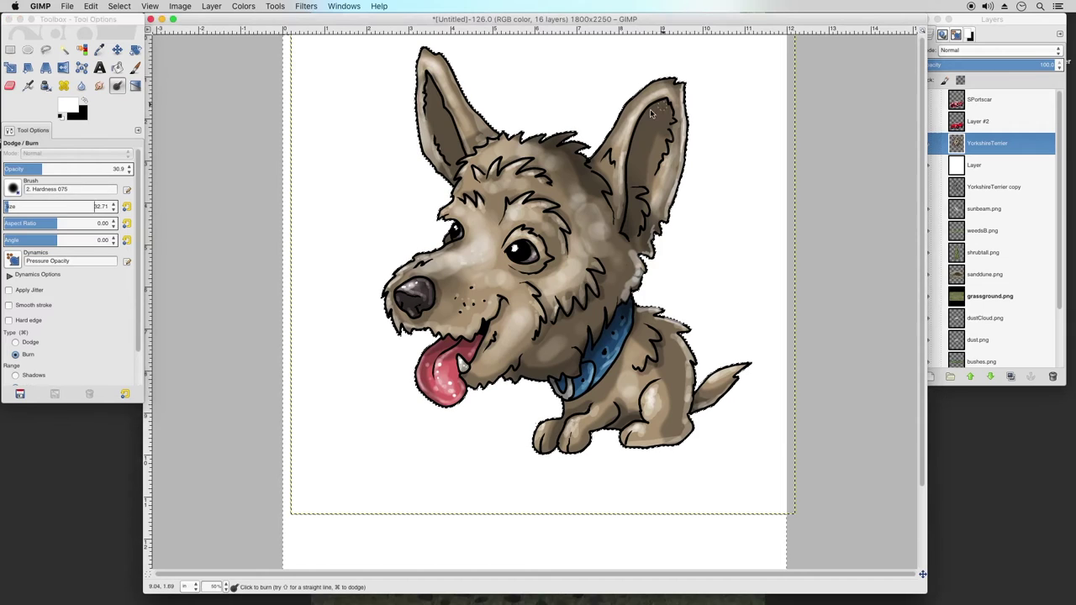
pyautogui.moveTo(634, 158); pyautogui.dragTo(630, 213)
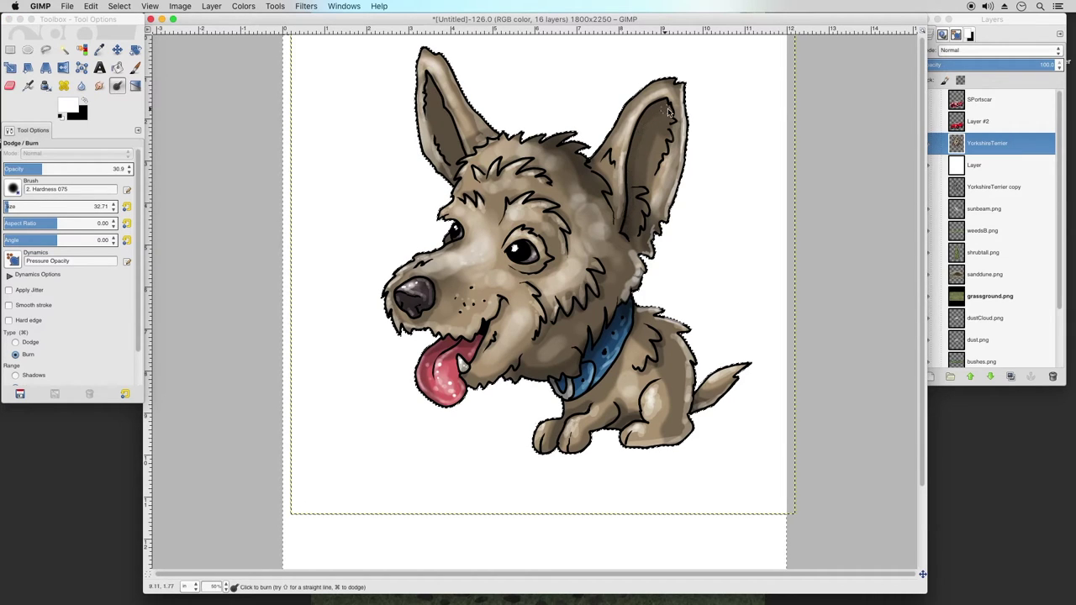
# Burn deeper shadows along the larger ear's inner fold, from near its tip down to its base
pyautogui.moveTo(660, 100)
pyautogui.mouseDown()
pyautogui.moveTo(643, 123)
pyautogui.moveTo(666, 107)
pyautogui.mouseUp()
pyautogui.moveTo(633, 151)
pyautogui.mouseDown()
pyautogui.moveTo(625, 221)
pyautogui.moveTo(666, 104)
pyautogui.moveTo(656, 120)
pyautogui.moveTo(669, 117)
pyautogui.moveTo(668, 139)
pyautogui.moveTo(671, 122)
pyautogui.moveTo(664, 194)
pyautogui.moveTo(650, 234)
pyautogui.mouseUp()
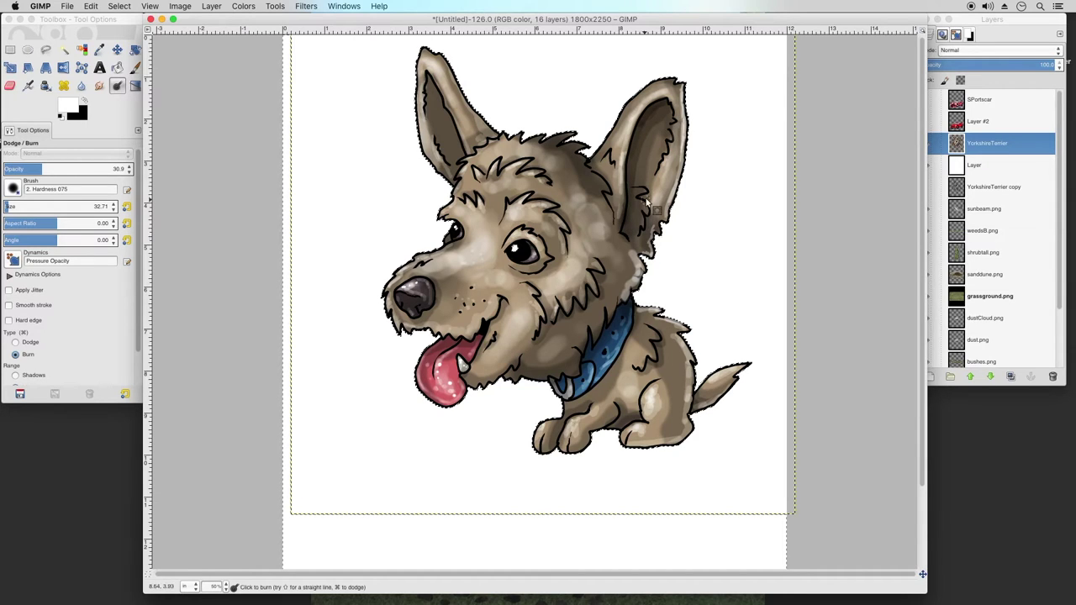
pyautogui.moveTo(629, 232); pyautogui.dragTo(635, 242)
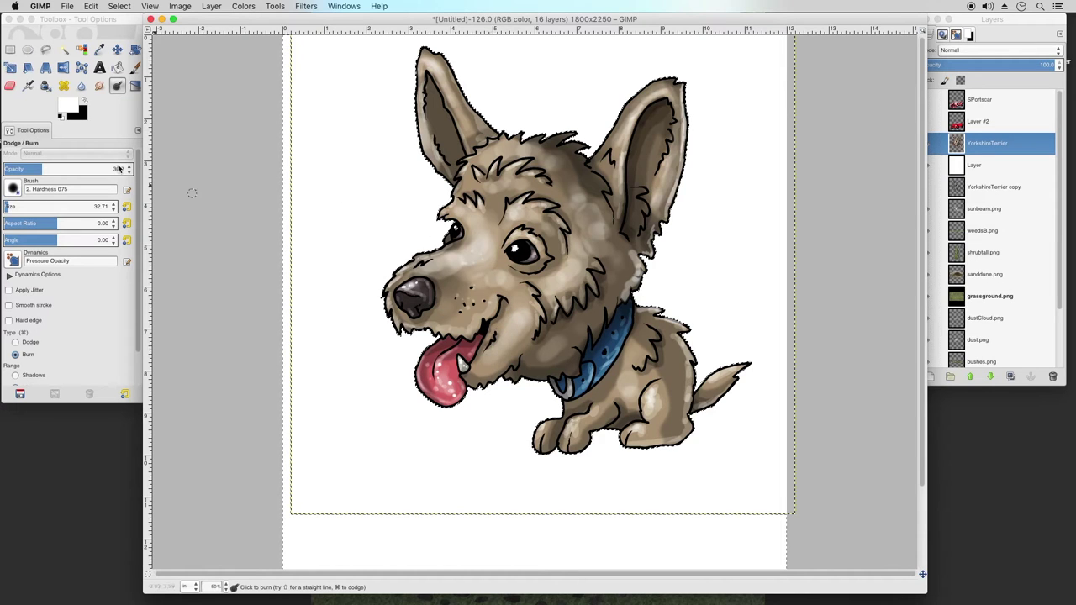
# Enlarge the burn brush to size 122.57 and darken the terrier's muzzle around the whisker spots and cheek
pyautogui.click(35, 206)
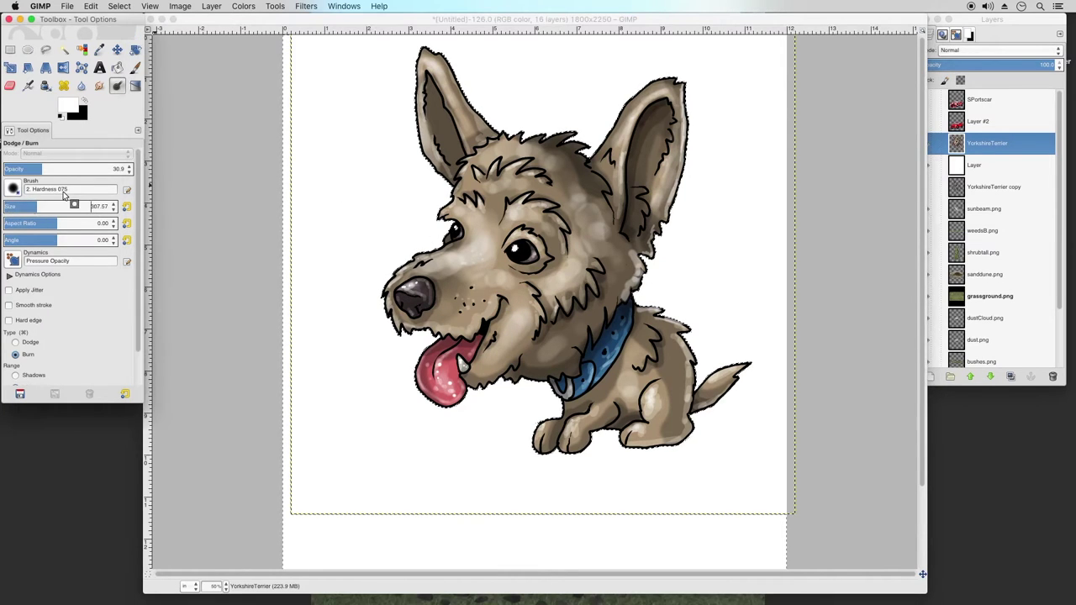
pyautogui.moveTo(20, 207); pyautogui.dragTo(16, 207)
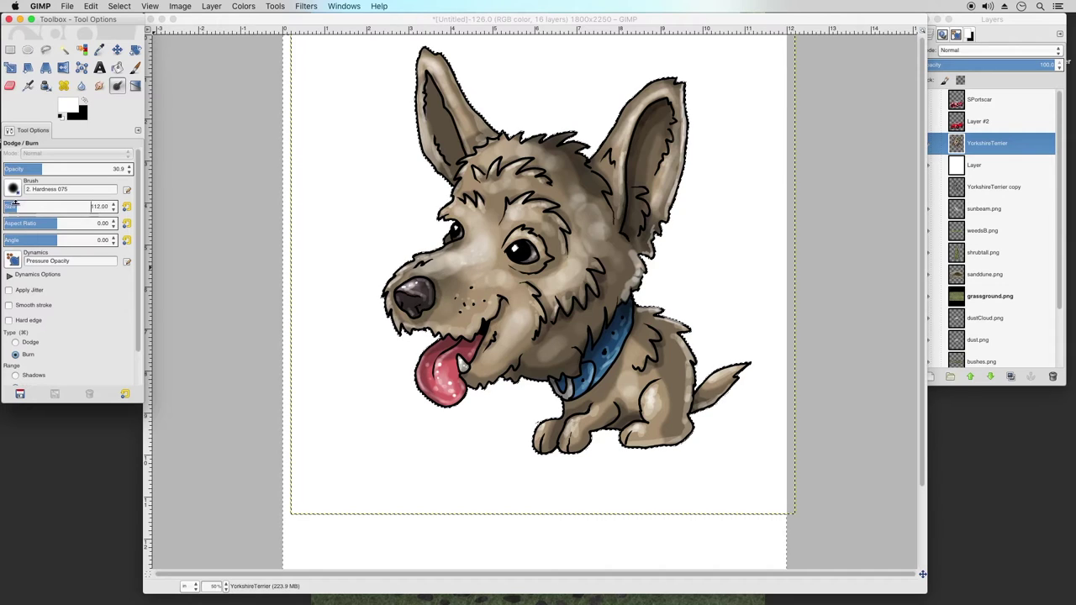
pyautogui.click(444, 313)
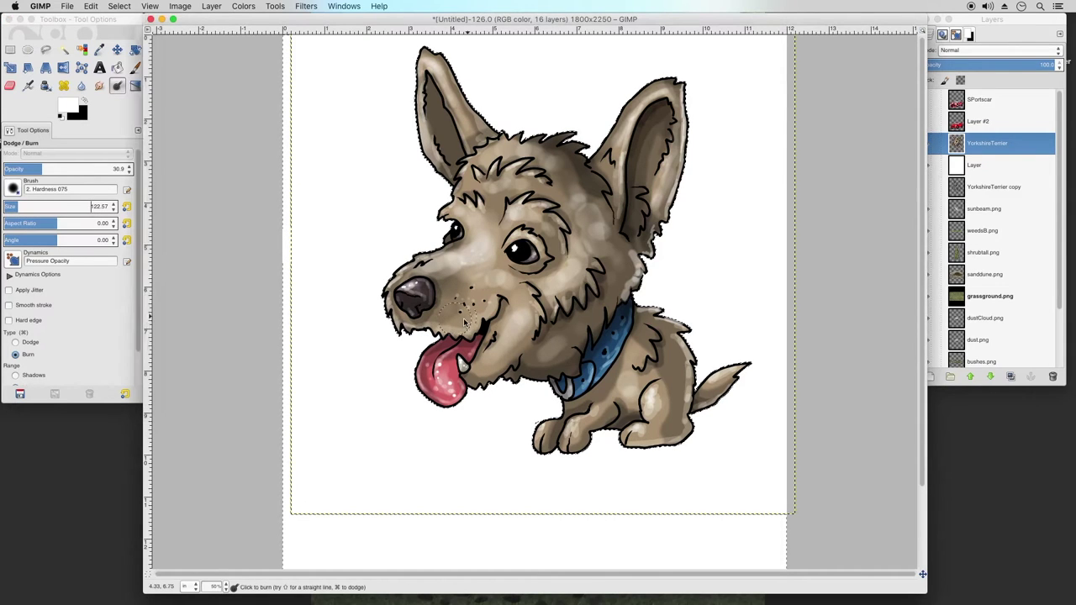
pyautogui.moveTo(476, 312)
pyautogui.mouseDown()
pyautogui.moveTo(490, 295)
pyautogui.moveTo(469, 298)
pyautogui.moveTo(468, 316)
pyautogui.moveTo(486, 308)
pyautogui.moveTo(494, 284)
pyautogui.moveTo(522, 315)
pyautogui.moveTo(514, 362)
pyautogui.moveTo(500, 374)
pyautogui.moveTo(521, 352)
pyautogui.moveTo(535, 296)
pyautogui.moveTo(558, 288)
pyautogui.mouseUp()
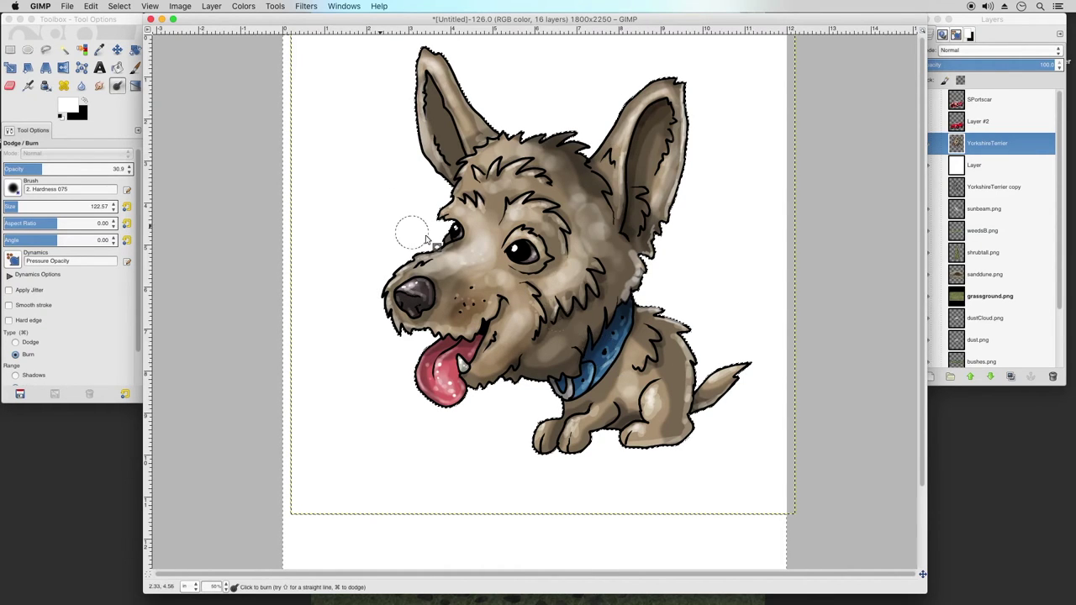
# Switch to the Paintbrush with black as the foreground colour and set its size to 69.56
pyautogui.press('p')
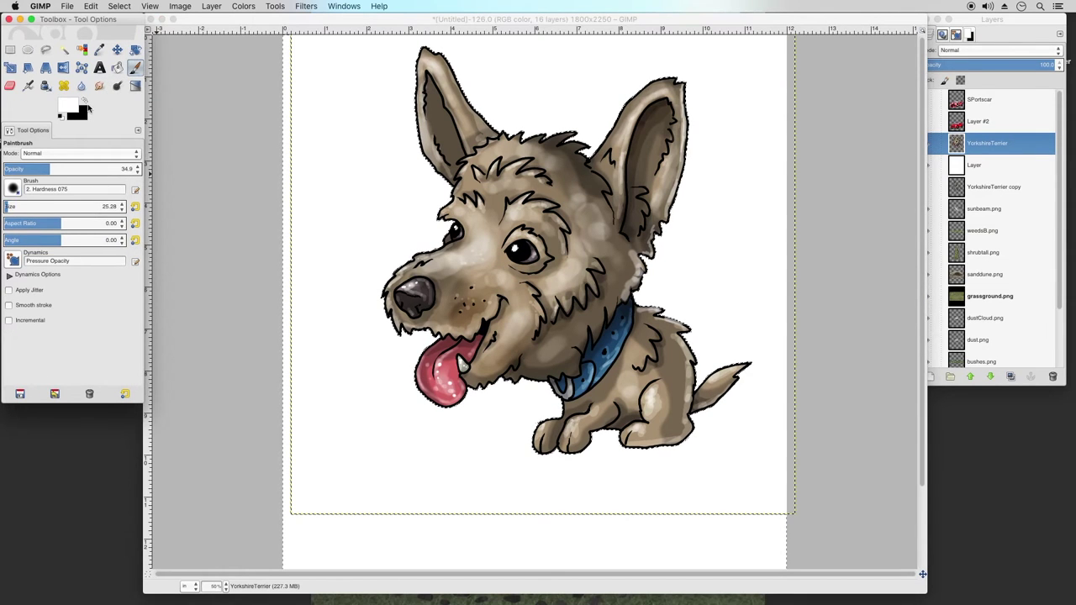
pyautogui.click(84, 101)
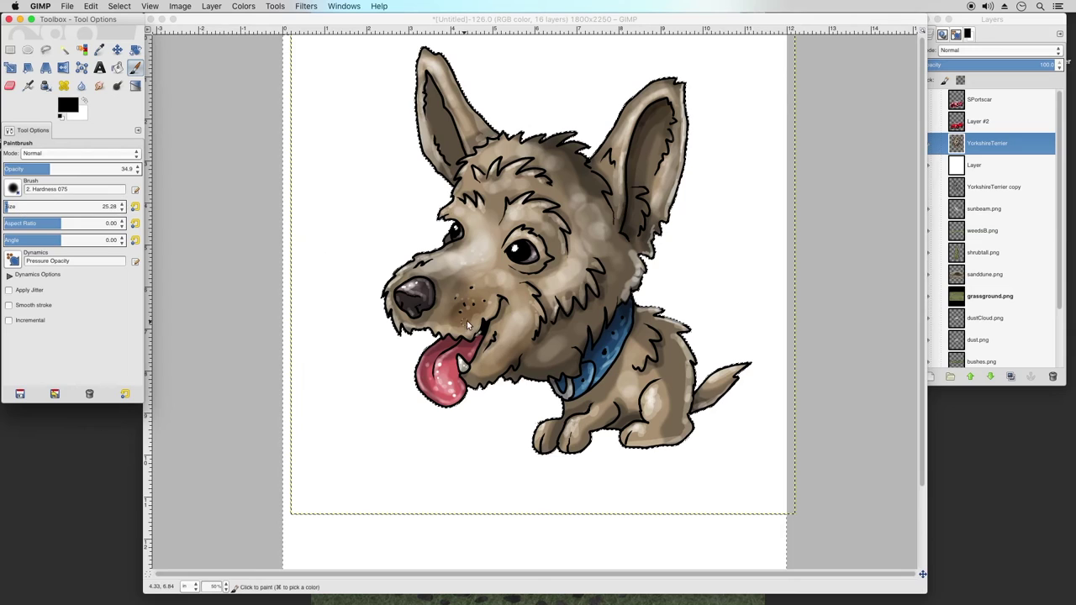
pyautogui.click(11, 205)
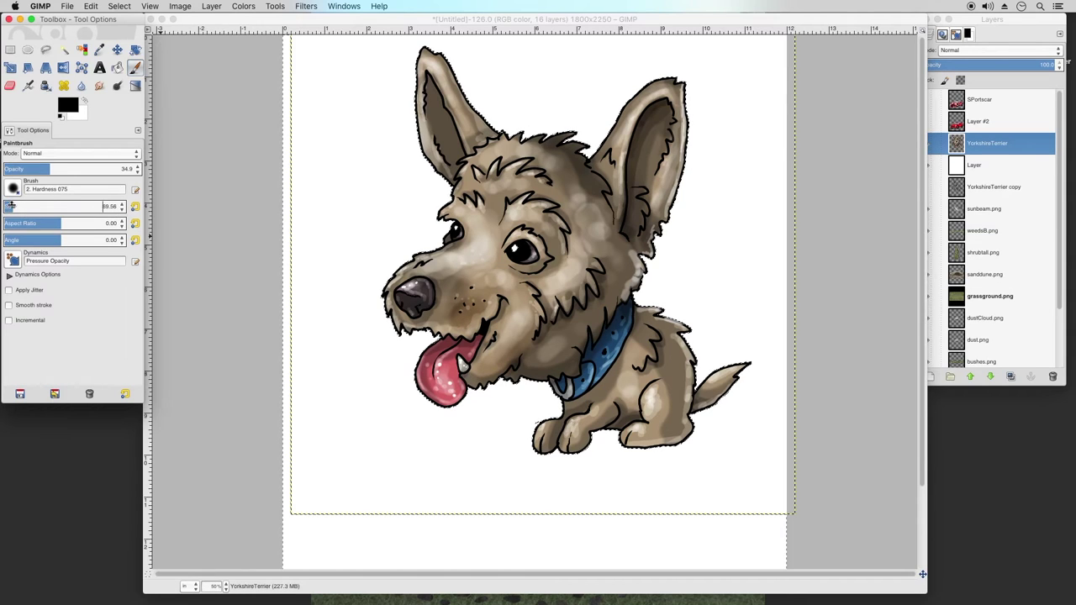
# Try shading the inside of the smaller ear in black, and undo the stroke
pyautogui.click(451, 169)
pyautogui.moveTo(450, 169)
pyautogui.mouseDown()
pyautogui.moveTo(459, 151)
pyautogui.moveTo(422, 74)
pyautogui.mouseUp()
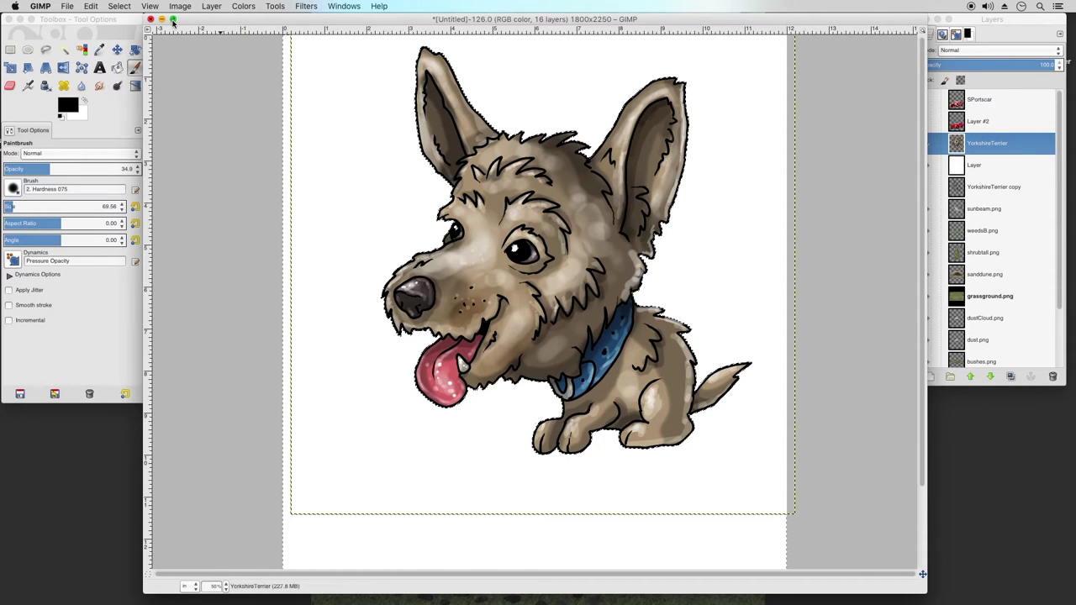
pyautogui.click(74, 7)
pyautogui.click(91, 20)
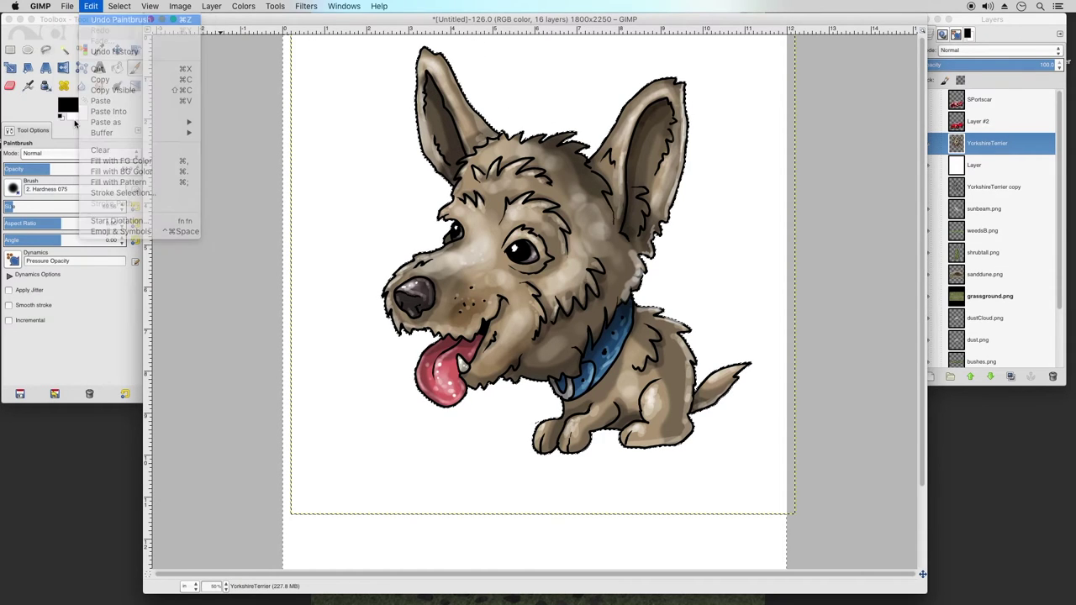
# Reduce the paintbrush size to 40.18 and paint black shading inside the smaller ear, from tip to base
pyautogui.click(9, 207)
pyautogui.moveTo(9, 207); pyautogui.dragTo(8, 208)
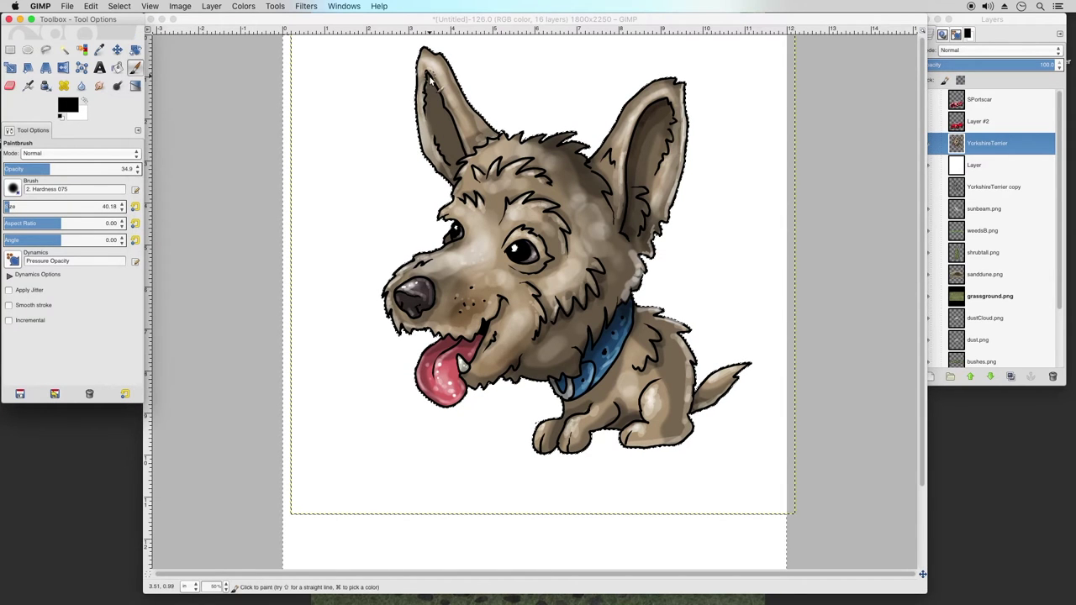
pyautogui.moveTo(430, 77); pyautogui.dragTo(442, 111)
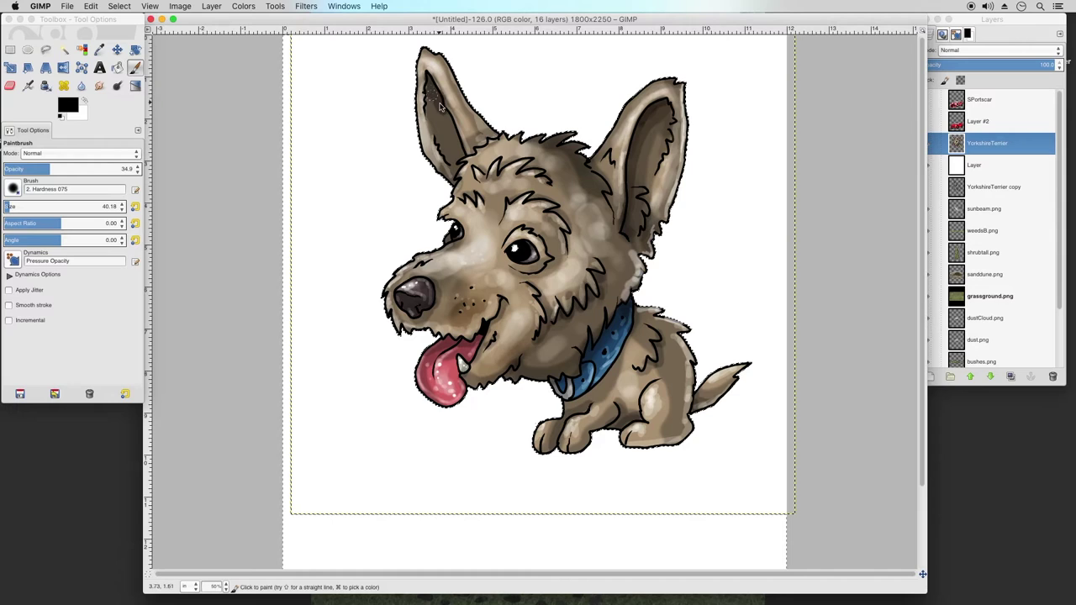
pyautogui.moveTo(459, 150)
pyautogui.mouseDown()
pyautogui.moveTo(455, 174)
pyautogui.moveTo(462, 154)
pyautogui.moveTo(433, 97)
pyautogui.mouseUp()
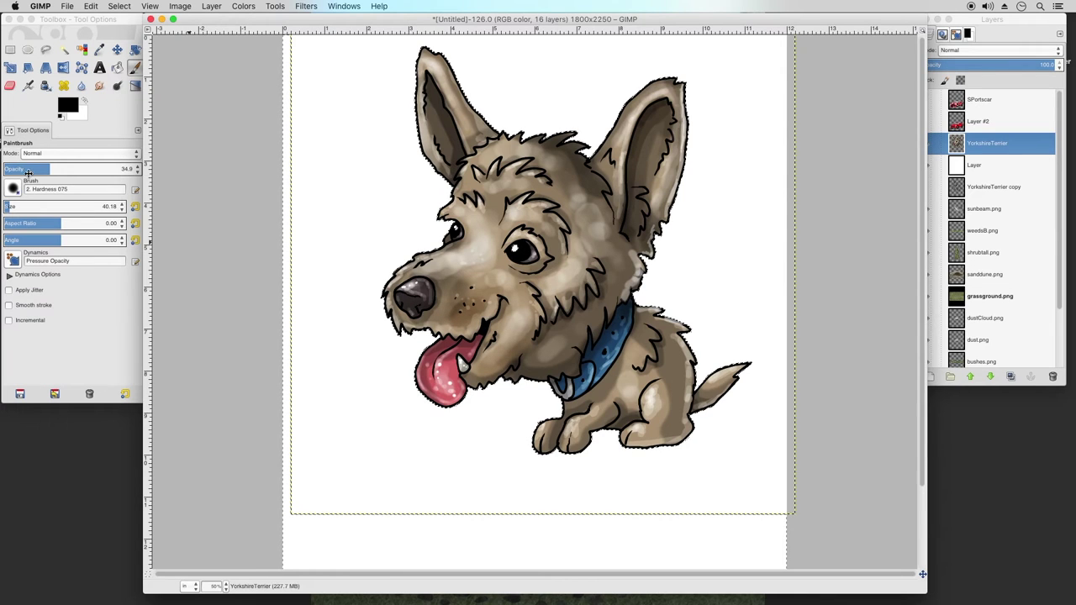
# Set the paintbrush to opacity 10.8 and size 45.07, and paint soft black shadows on the chin, mouth and tongue
pyautogui.click(20, 171)
pyautogui.click(18, 169)
pyautogui.moveTo(19, 169); pyautogui.dragTo(18, 169)
pyautogui.click(19, 205)
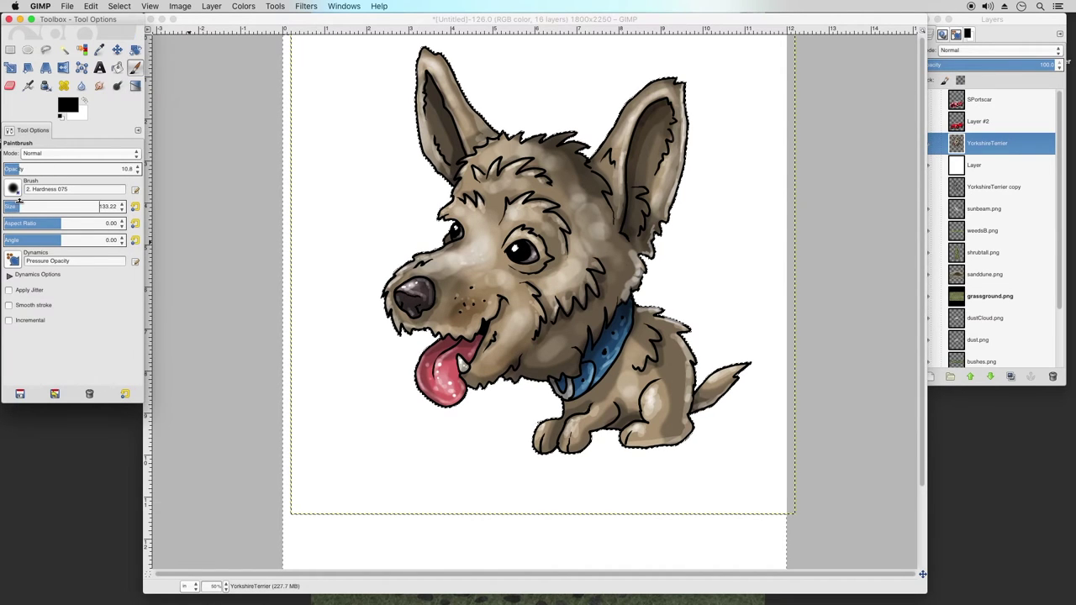
pyautogui.click(9, 205)
pyautogui.click(484, 382)
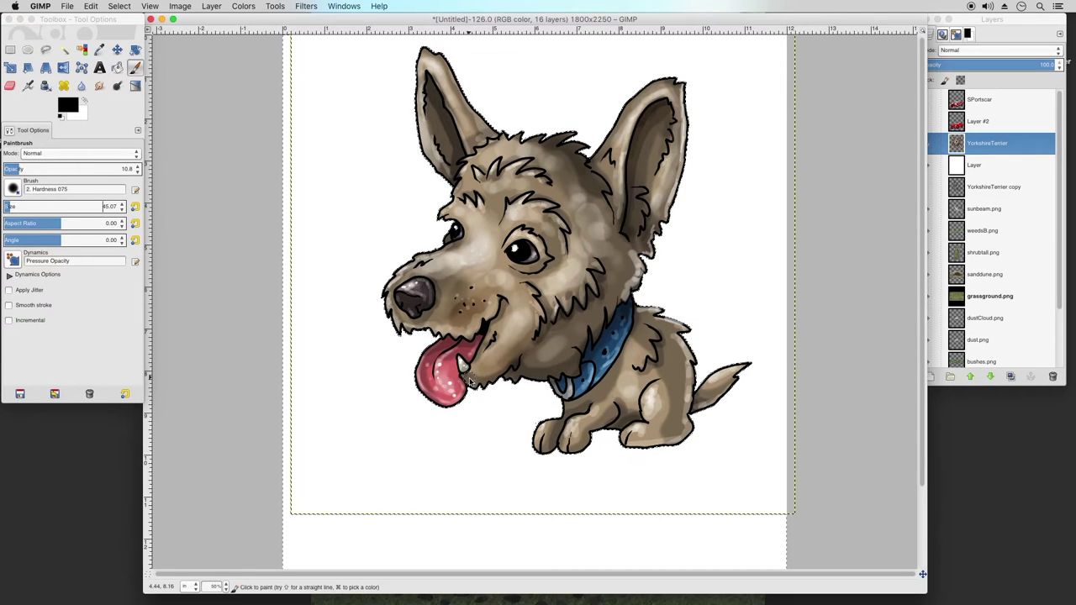
pyautogui.moveTo(508, 351)
pyautogui.mouseDown()
pyautogui.moveTo(532, 328)
pyautogui.moveTo(518, 308)
pyautogui.moveTo(499, 315)
pyautogui.moveTo(483, 345)
pyautogui.mouseUp()
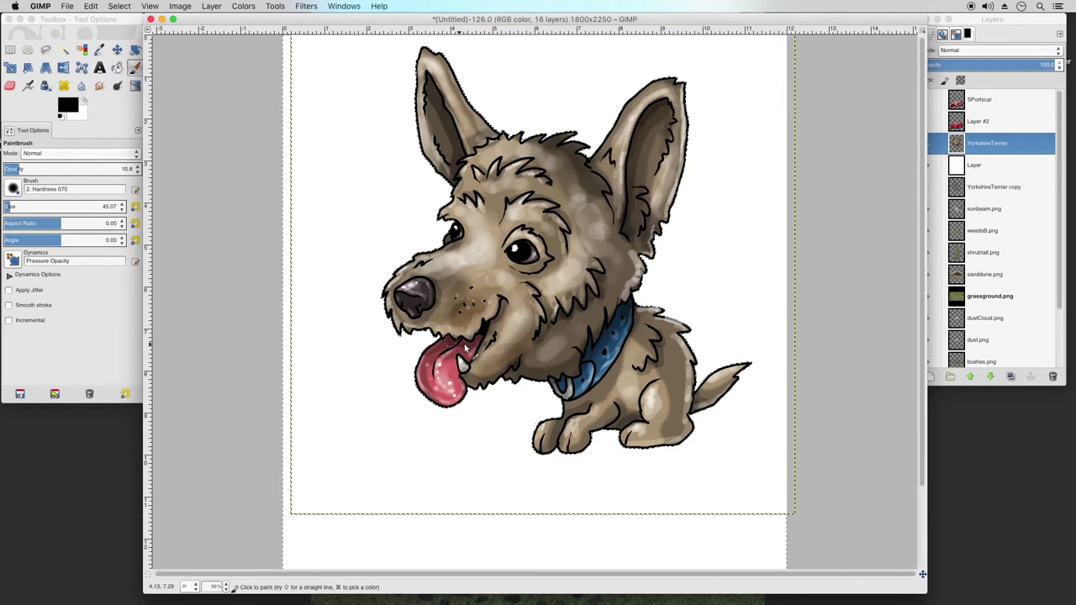
pyautogui.moveTo(456, 351)
pyautogui.mouseDown()
pyautogui.moveTo(431, 350)
pyautogui.moveTo(452, 349)
pyautogui.moveTo(434, 386)
pyautogui.mouseUp()
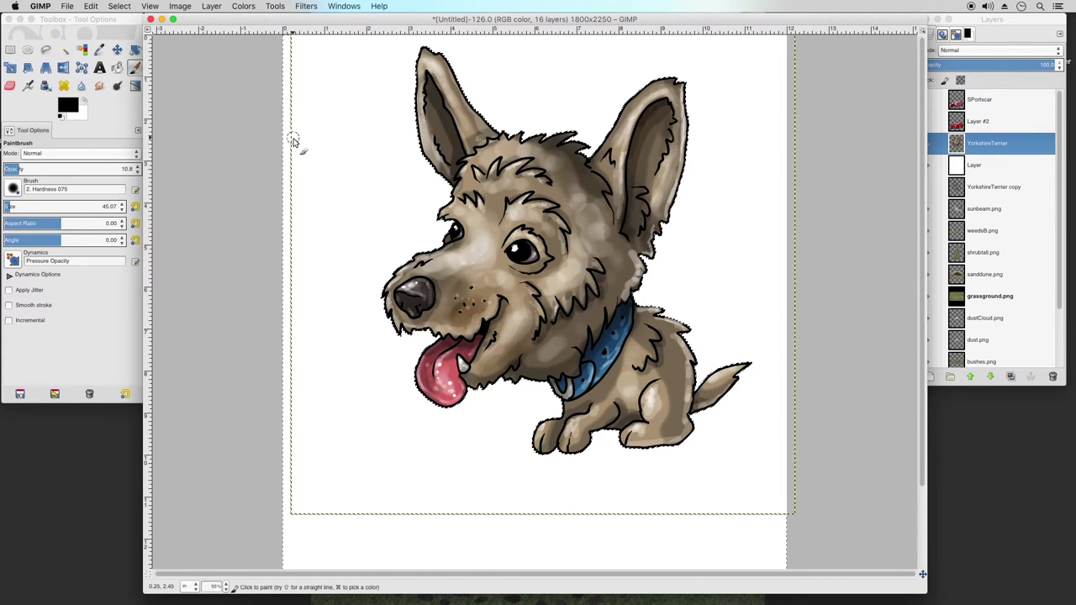
# Apply the Dilate filter to the selected terrier and clear the selection
pyautogui.click(306, 6)
pyautogui.moveTo(323, 158)
pyautogui.moveTo(326, 124)
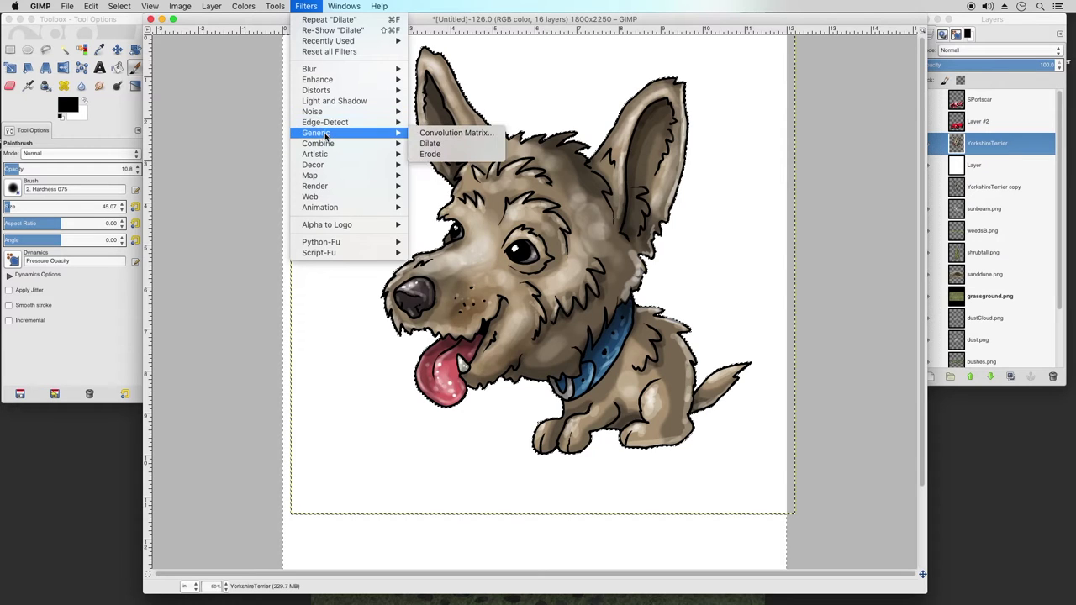
pyautogui.moveTo(332, 137)
pyautogui.click(453, 147)
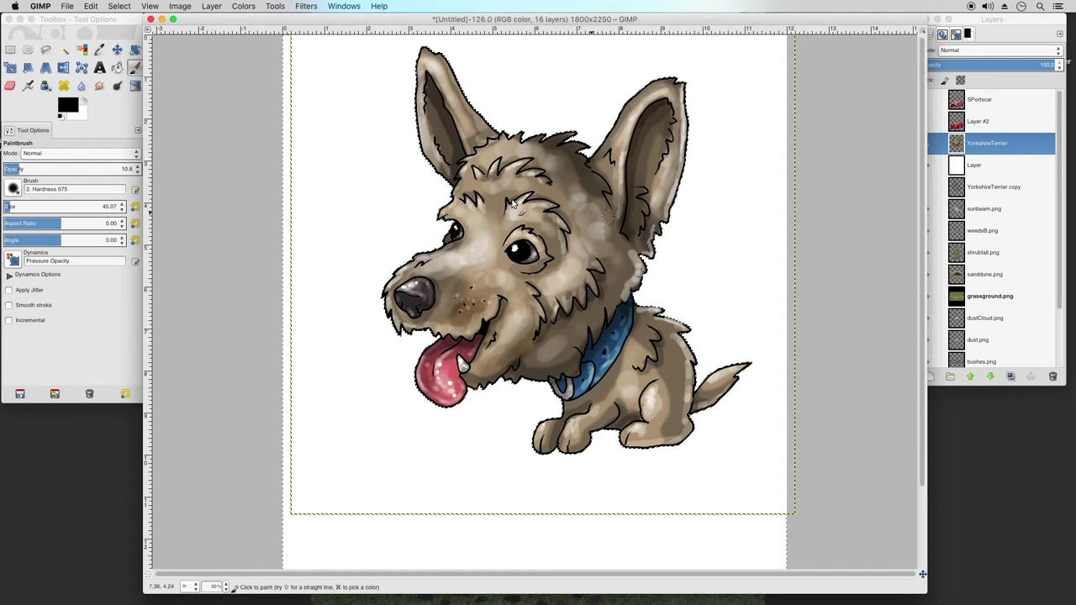
pyautogui.click(118, 6)
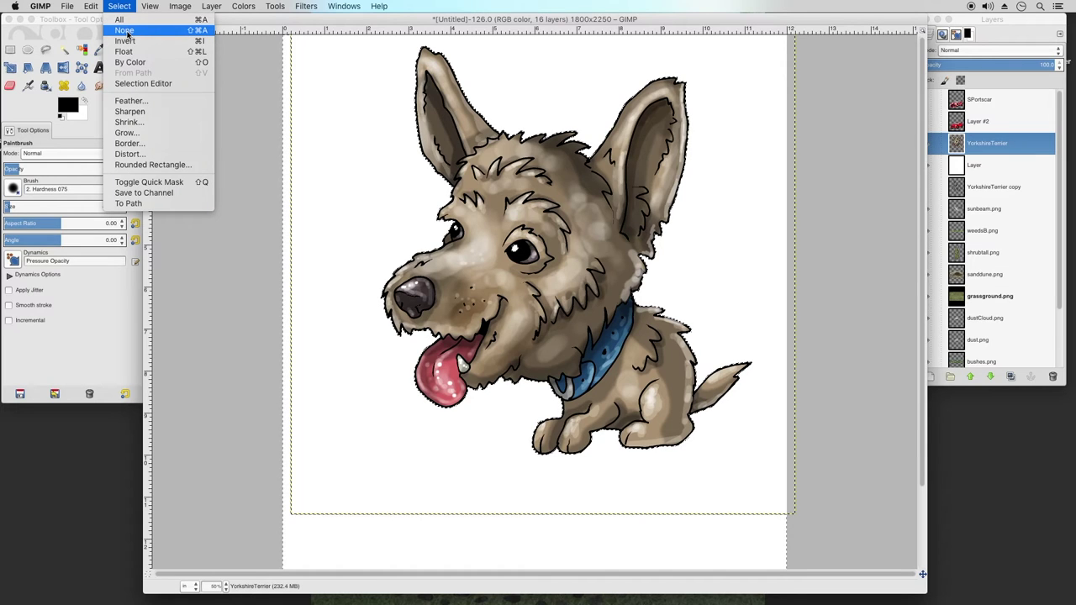
pyautogui.click(125, 31)
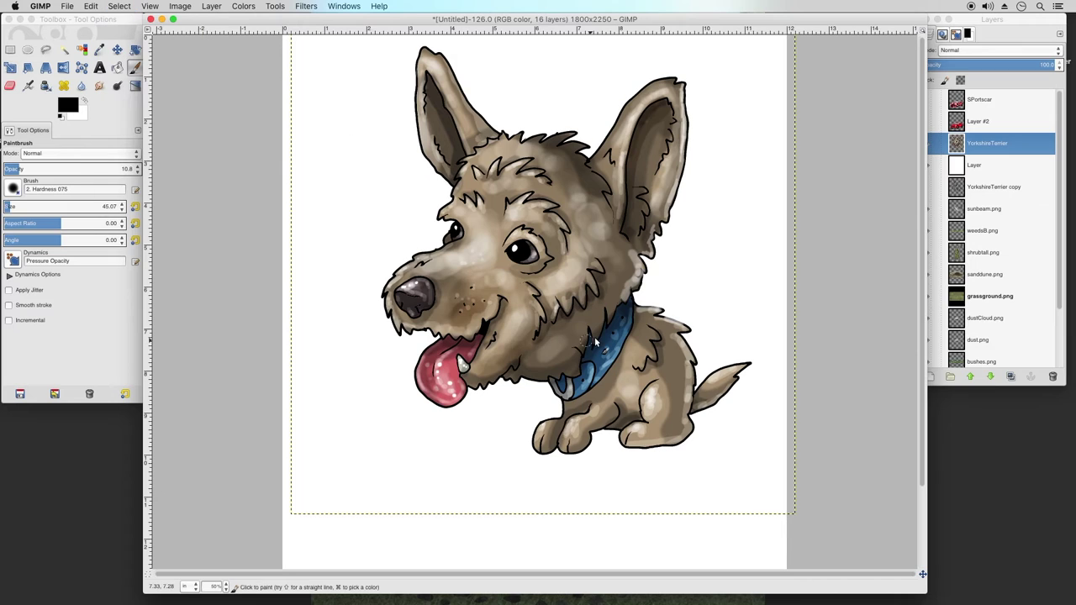
# Bucket-fill the glints in both eyes with white on the YorkshireTerrier layer
pyautogui.click(977, 151)
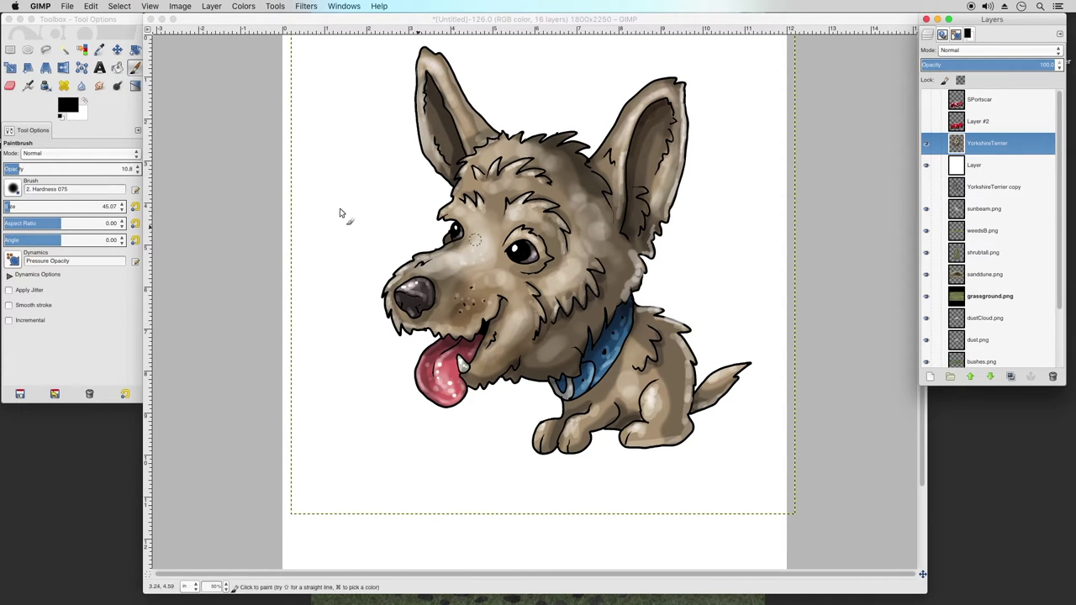
pyautogui.click(117, 68)
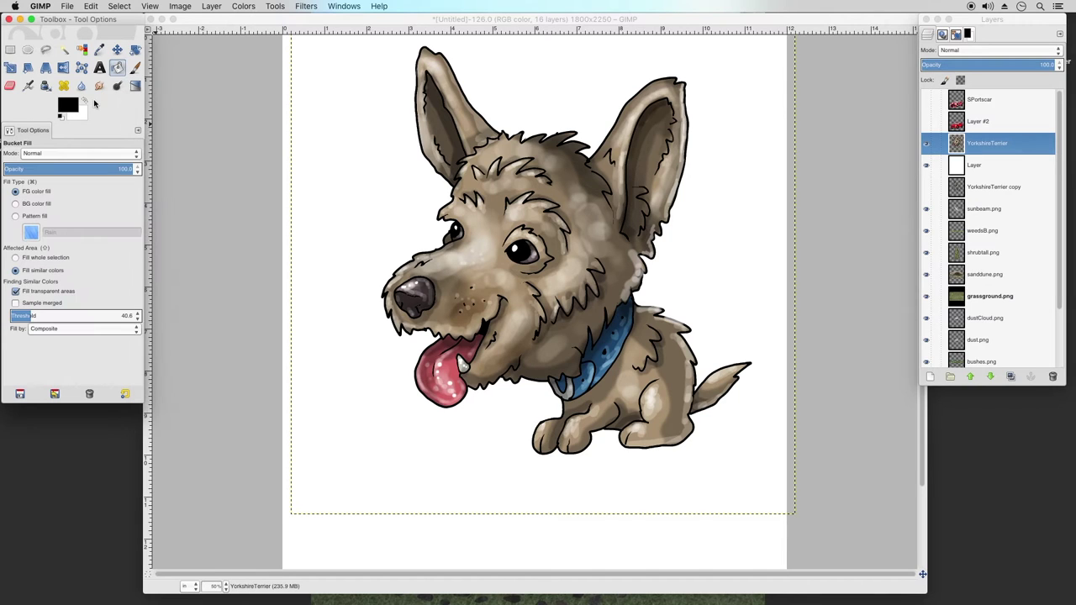
pyautogui.click(84, 101)
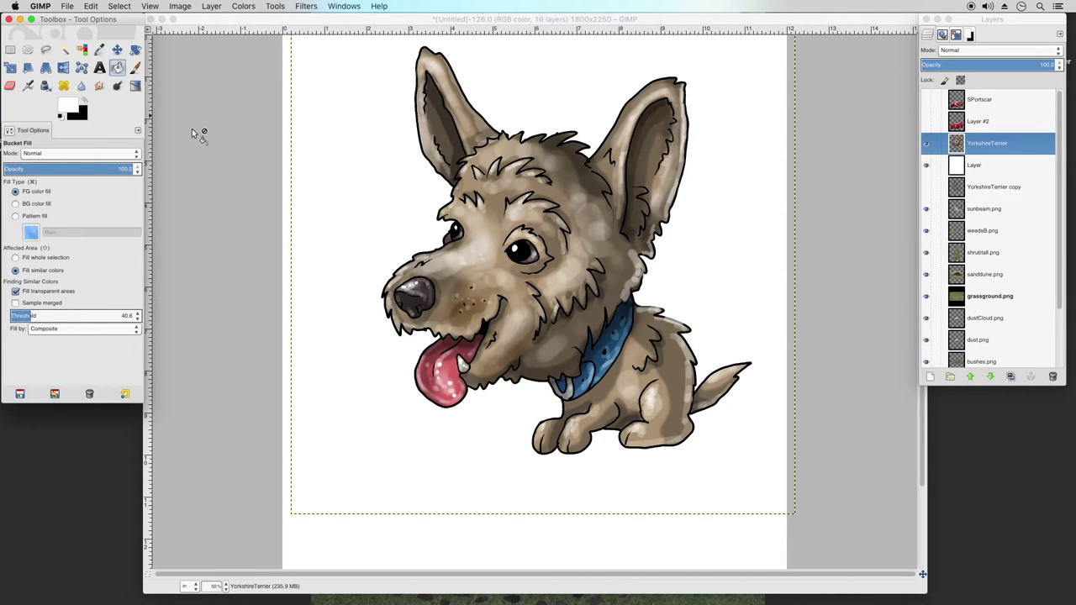
pyautogui.click(517, 250)
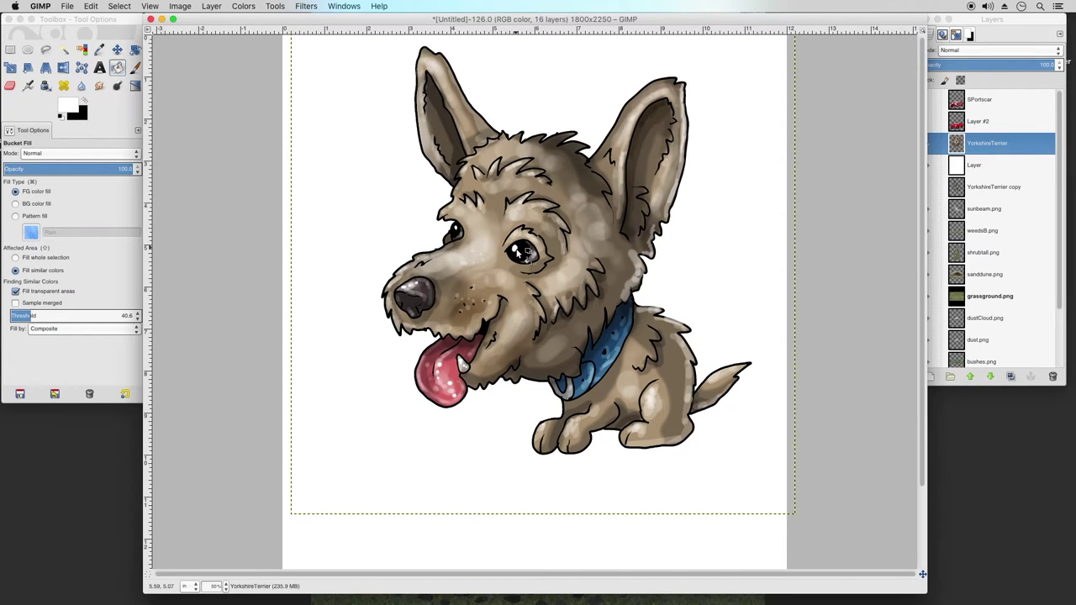
pyautogui.click(456, 230)
# Switch to the Paintbrush with white as the colour and lower its opacity to 4.7
pyautogui.click(135, 68)
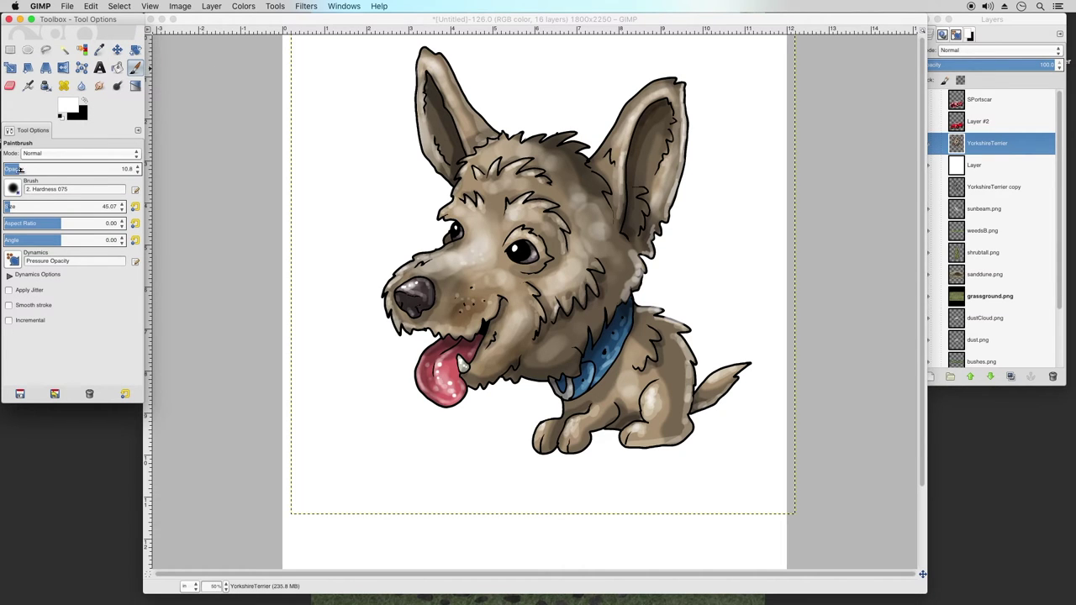
pyautogui.moveTo(17, 168); pyautogui.dragTo(12, 168)
pyautogui.click(226, 586)
pyautogui.click(219, 527)
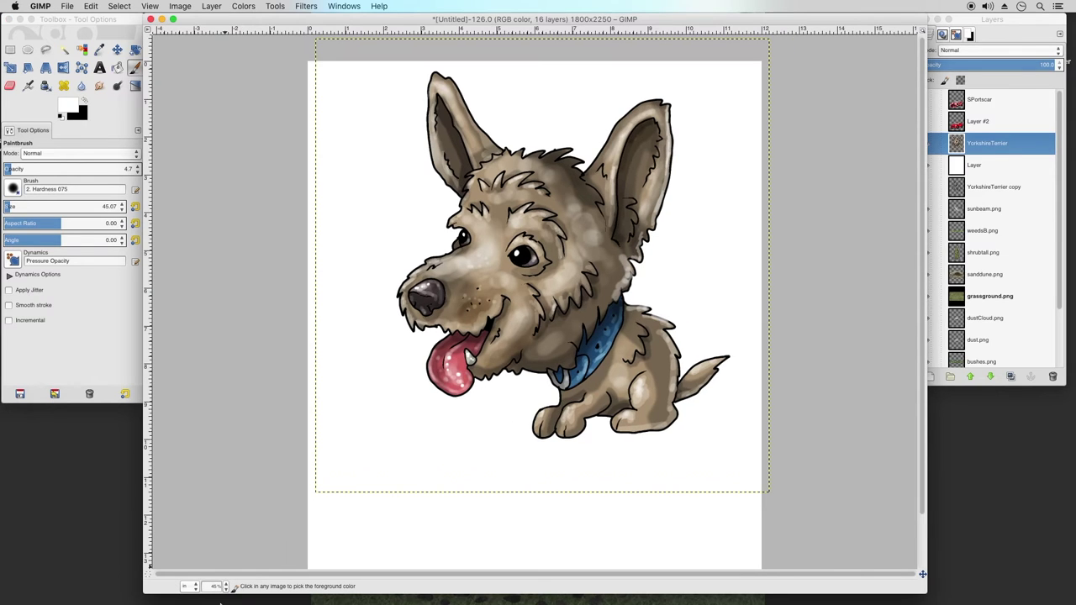
pyautogui.click(223, 587)
pyautogui.click(224, 503)
pyautogui.click(225, 586)
pyautogui.click(228, 503)
pyautogui.press('1')
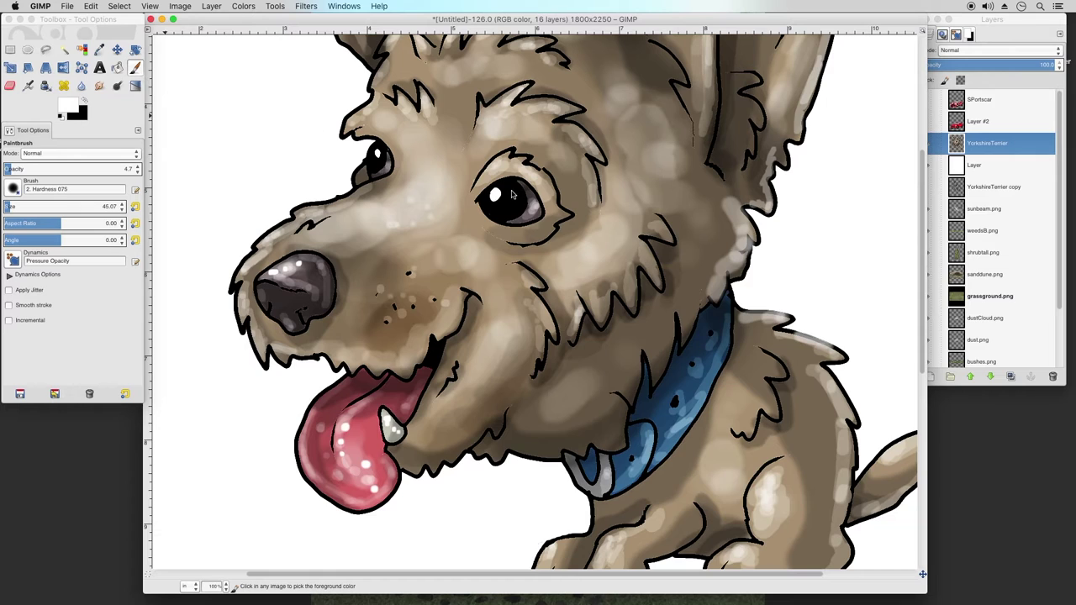
pyautogui.click(133, 71)
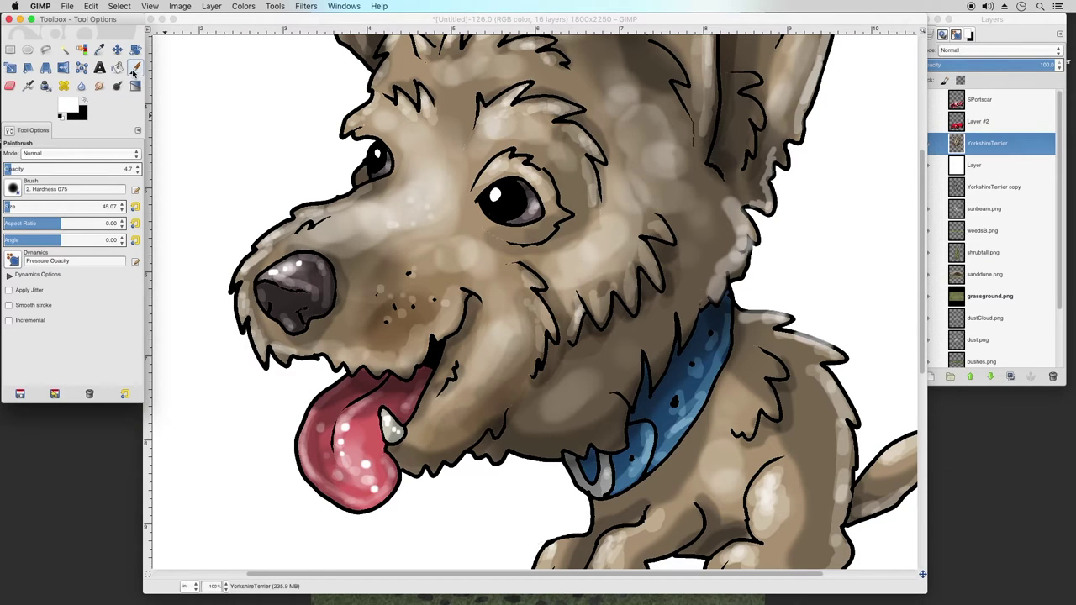
# Examine the terrier's shading, comparing the whole figure at 45% with the face at 100%
pyautogui.click(192, 22)
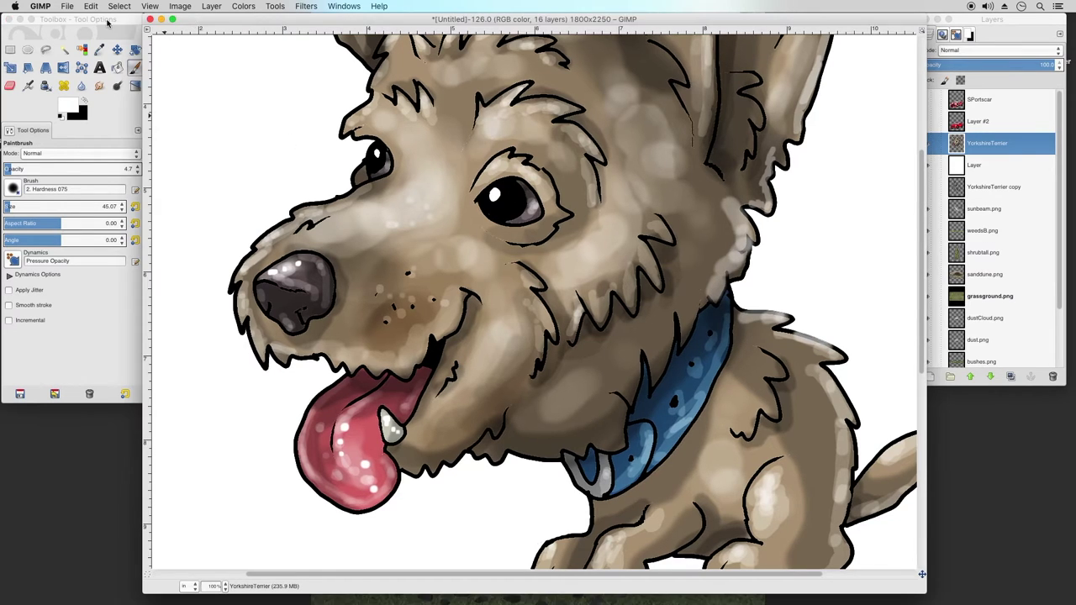
pyautogui.click(68, 7)
pyautogui.click(90, 140)
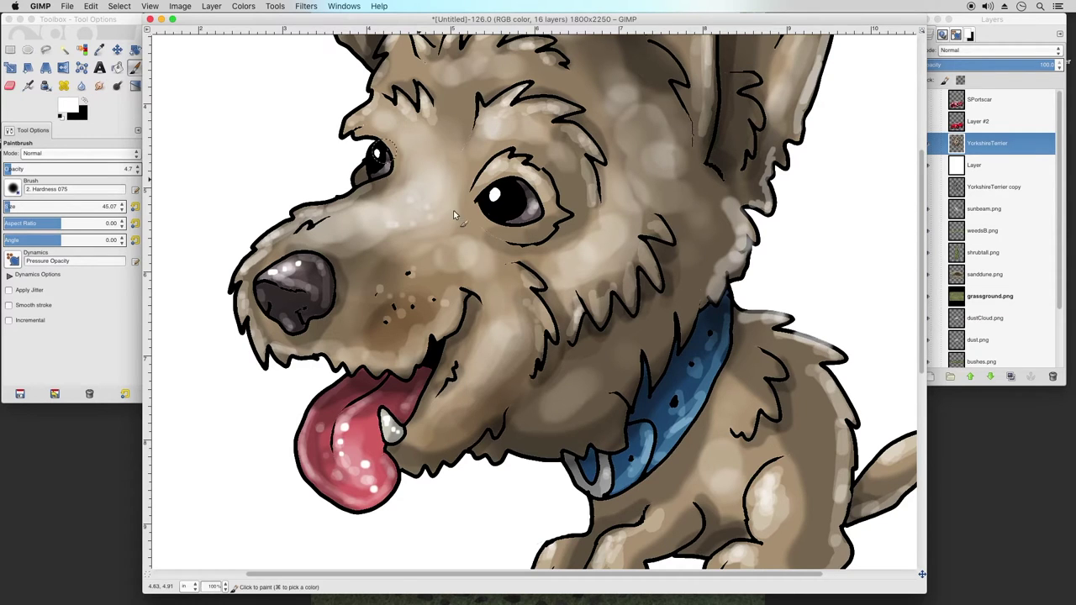
pyautogui.click(226, 587)
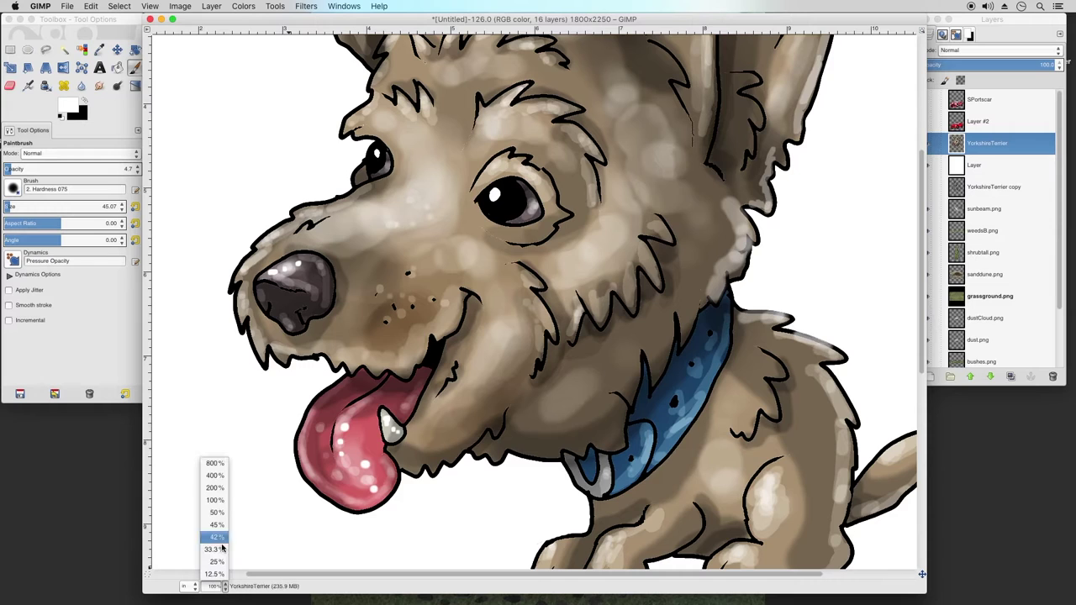
pyautogui.click(217, 525)
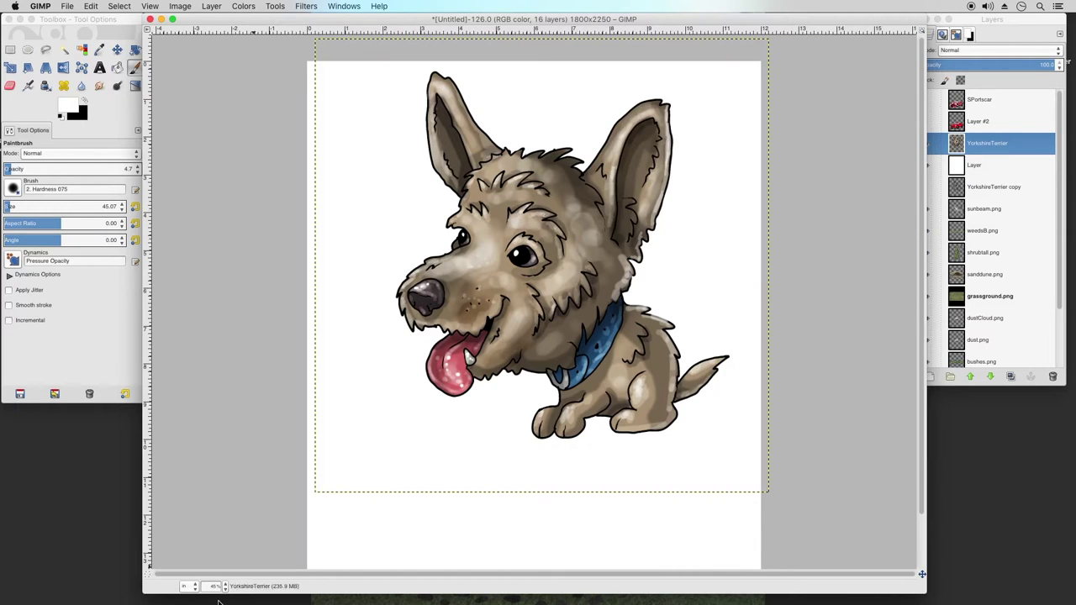
pyautogui.click(225, 587)
pyautogui.click(222, 510)
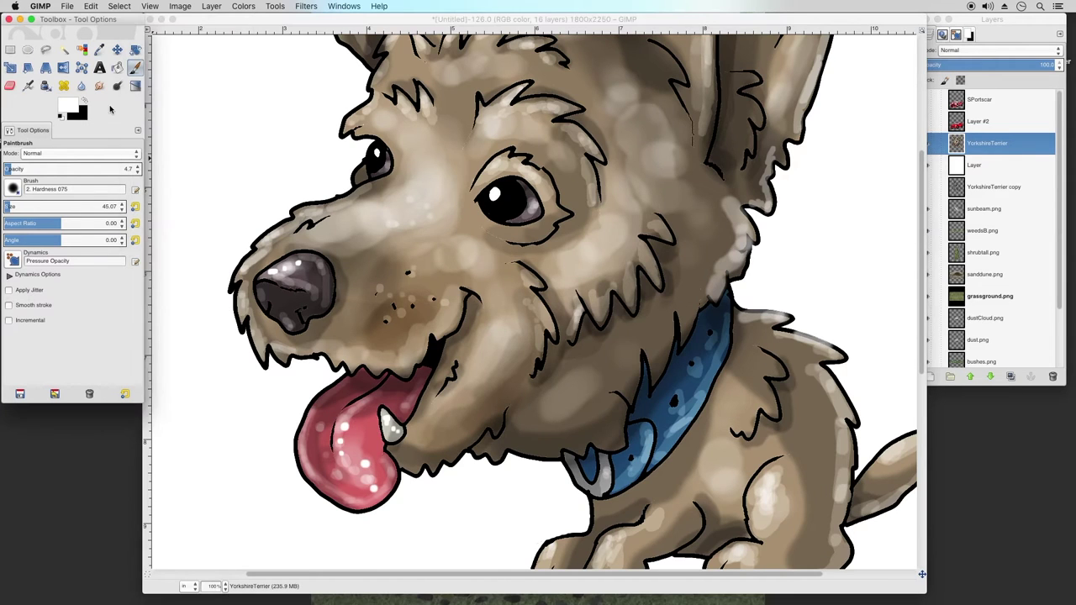
# Reduce the Paintbrush size to 21.07 and brush faint white highlights over the dark pupils of both eyes
pyautogui.click(87, 102)
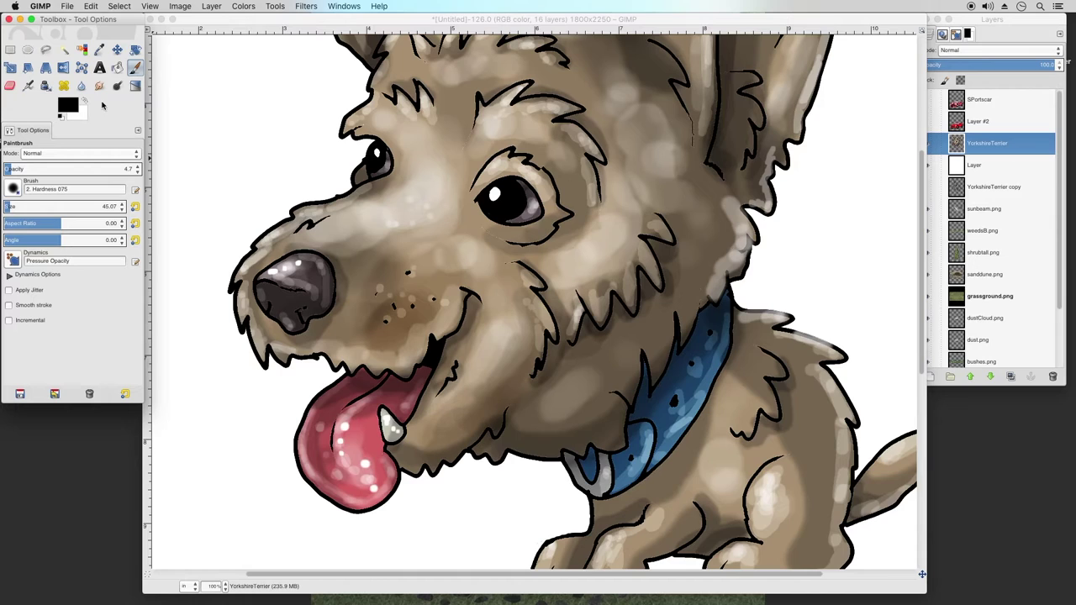
pyautogui.click(90, 103)
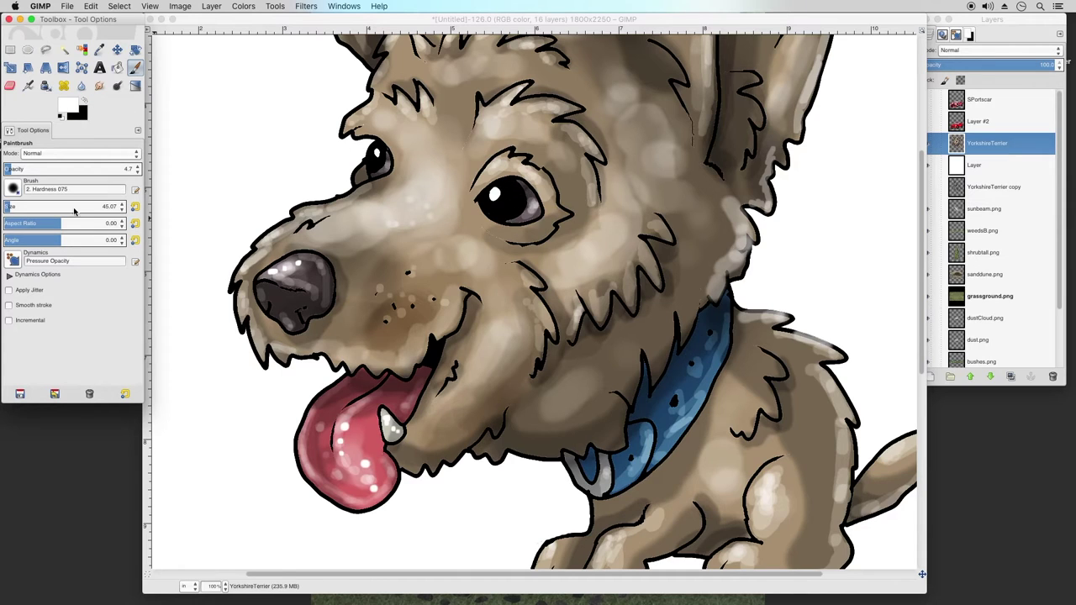
pyautogui.click(122, 210)
pyautogui.click(122, 210)
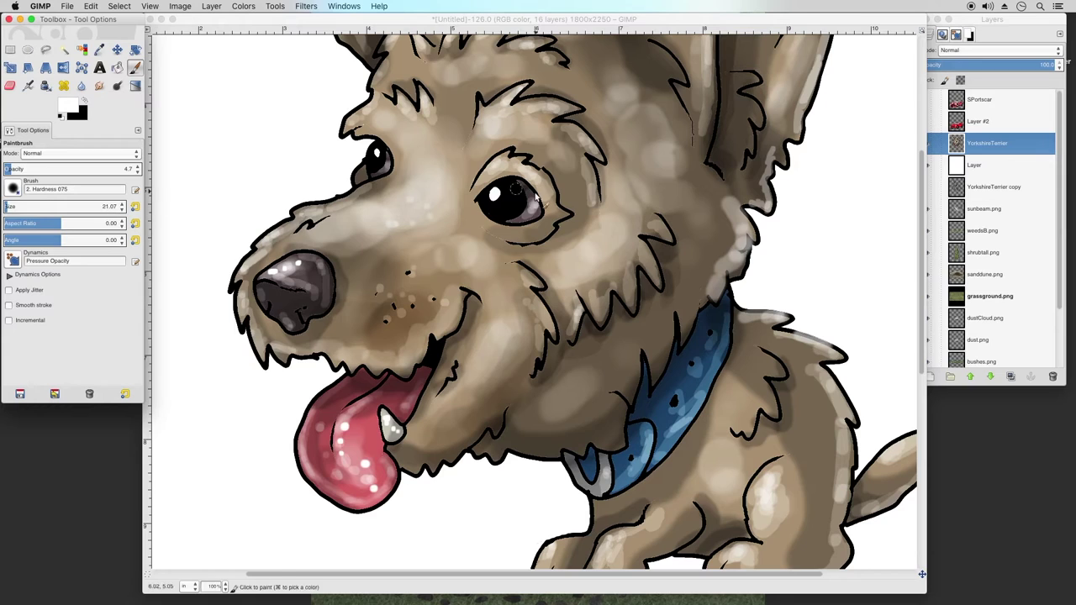
pyautogui.moveTo(515, 204)
pyautogui.mouseDown()
pyautogui.moveTo(503, 216)
pyautogui.moveTo(516, 198)
pyautogui.mouseUp()
pyautogui.moveTo(370, 163); pyautogui.dragTo(375, 165)
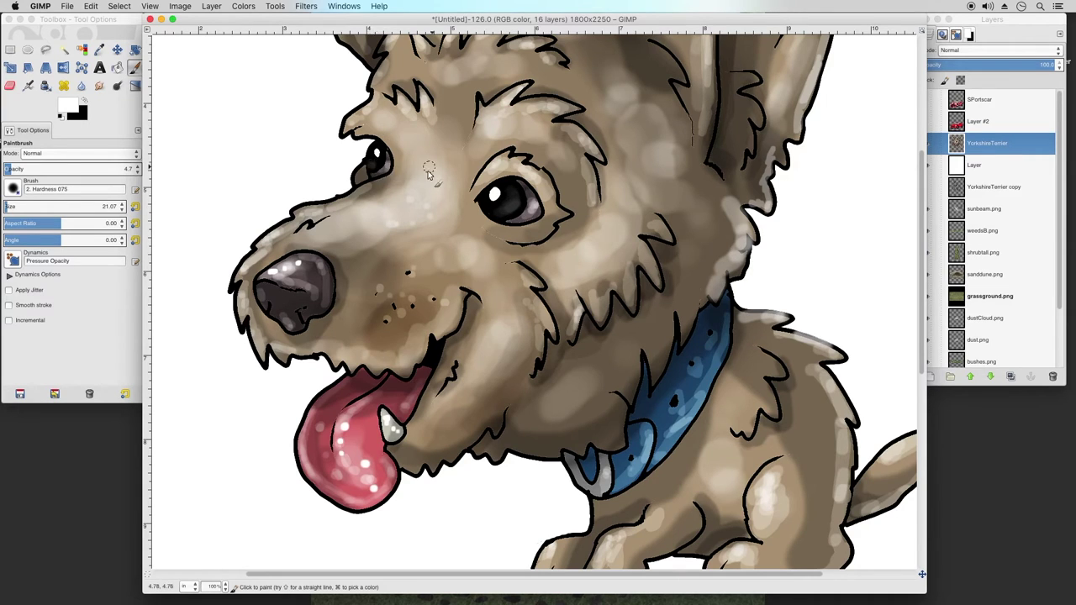
# Set the Ink tool to black at size 2.0 and draw fine lines along the lower iris of the near eye
pyautogui.click(84, 99)
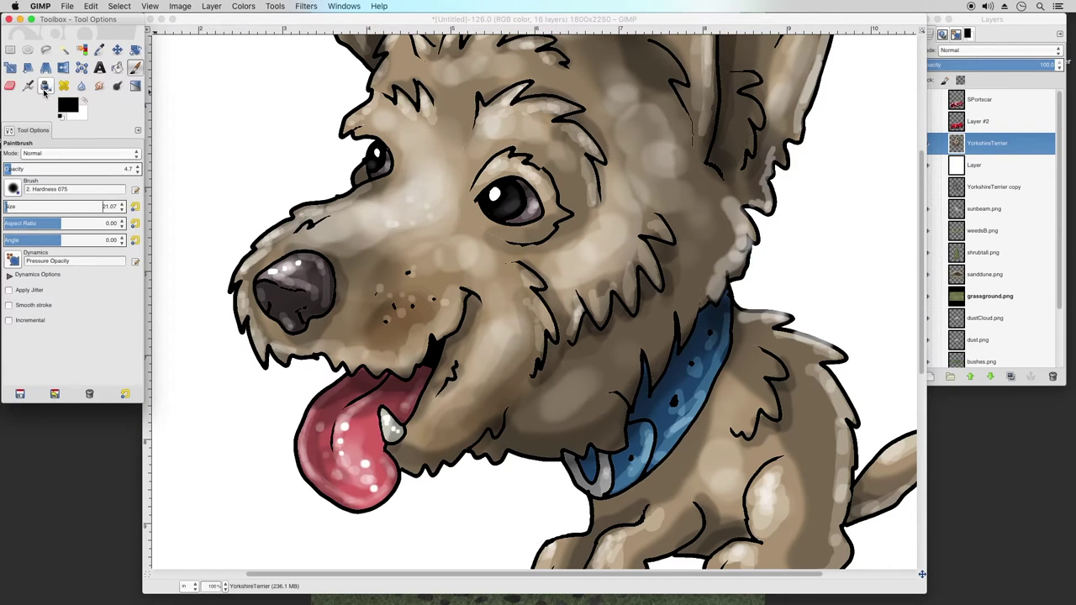
pyautogui.click(45, 85)
pyautogui.click(14, 197)
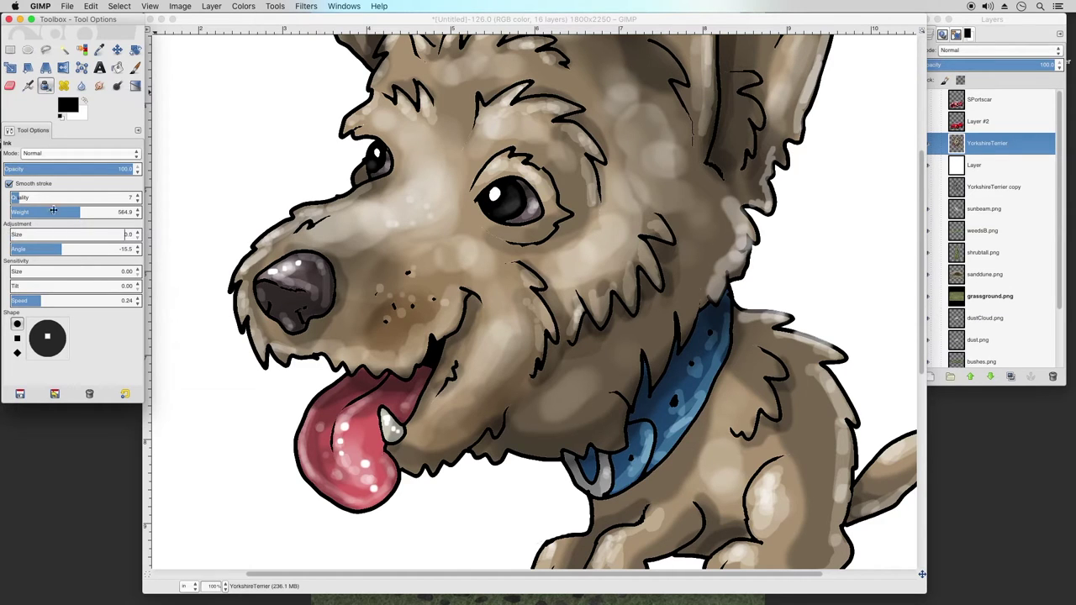
pyautogui.click(514, 221)
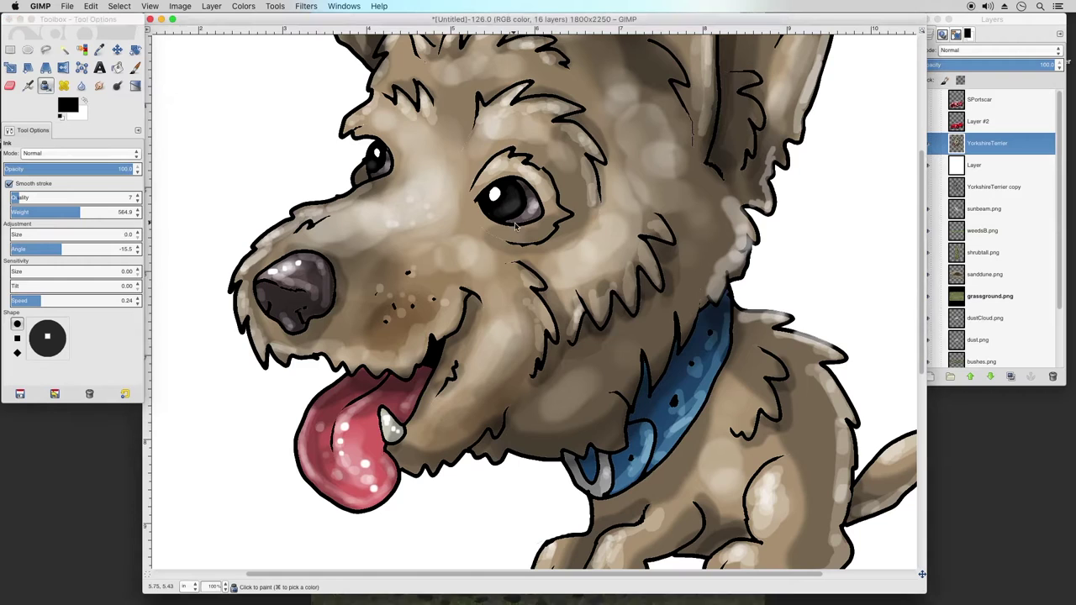
pyautogui.click(138, 236)
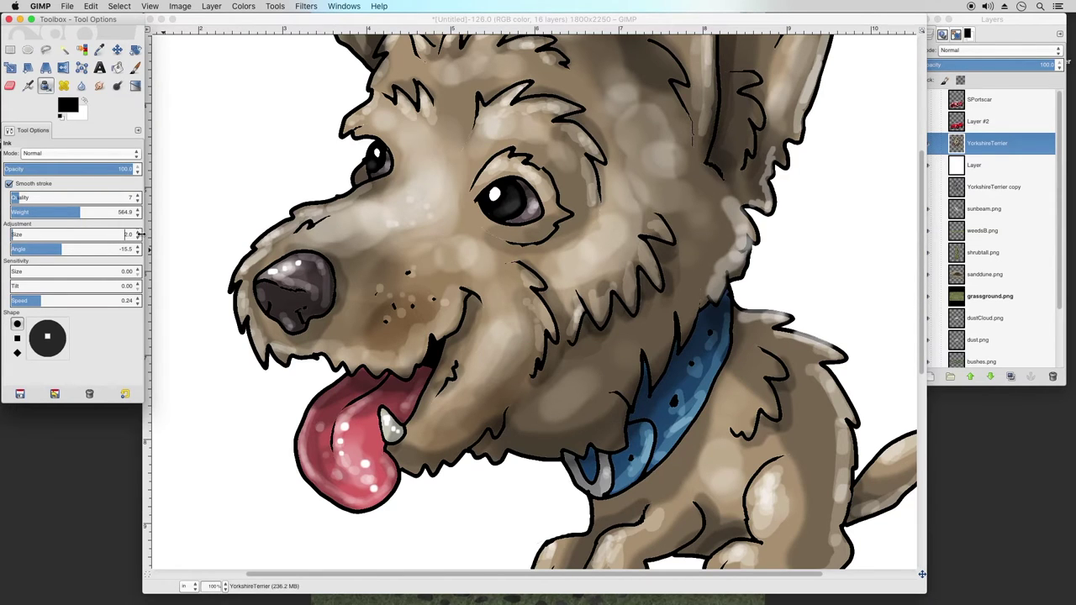
pyautogui.click(516, 223)
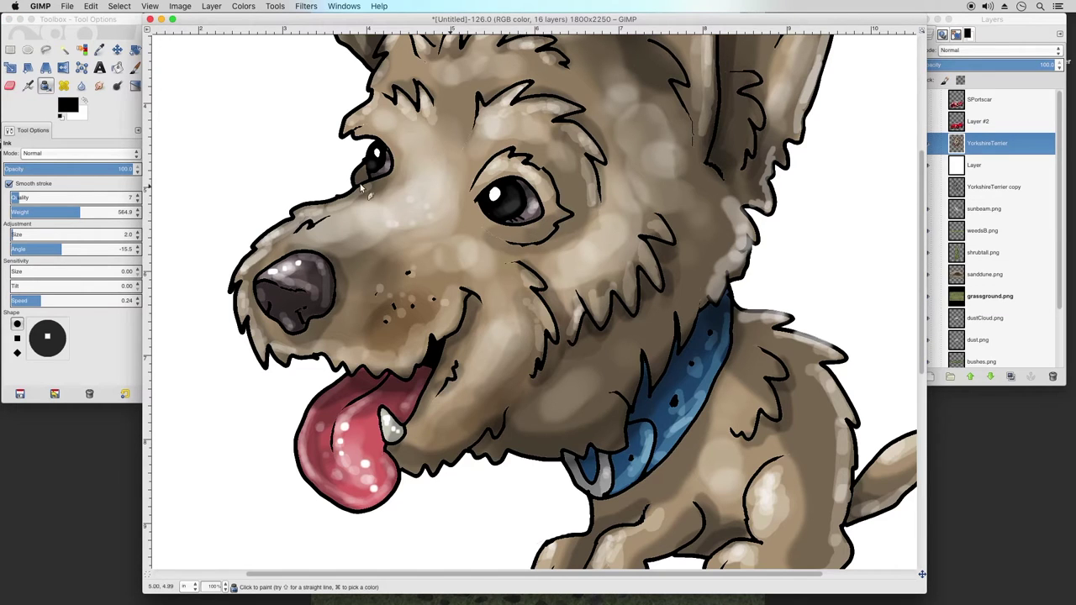
# Lower the Ink opacity to 39.7 and add softer radial lines across the outer iris of the near eye
pyautogui.click(54, 167)
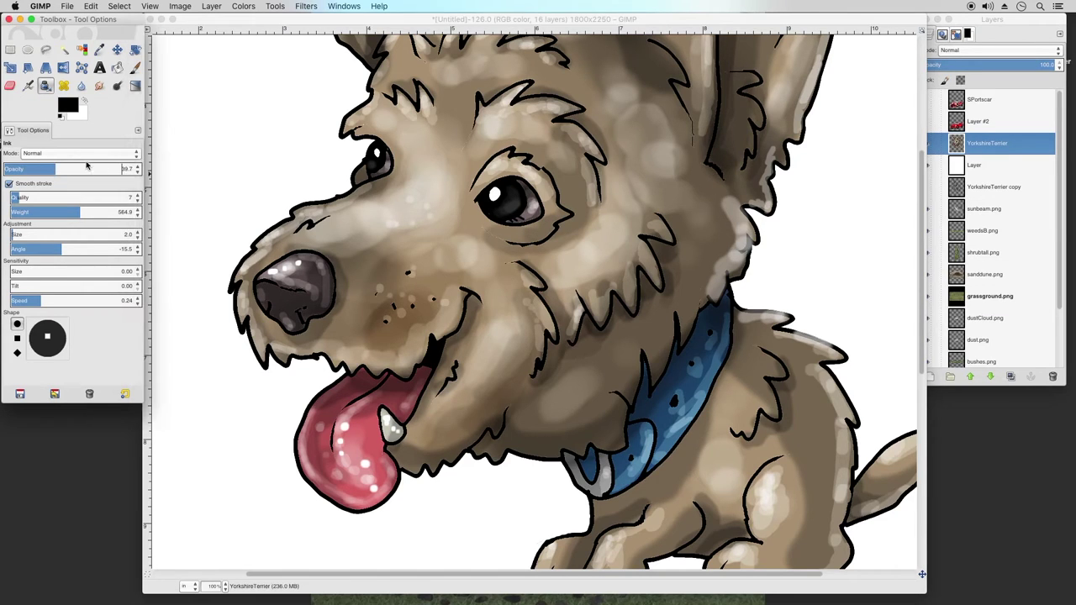
pyautogui.click(530, 219)
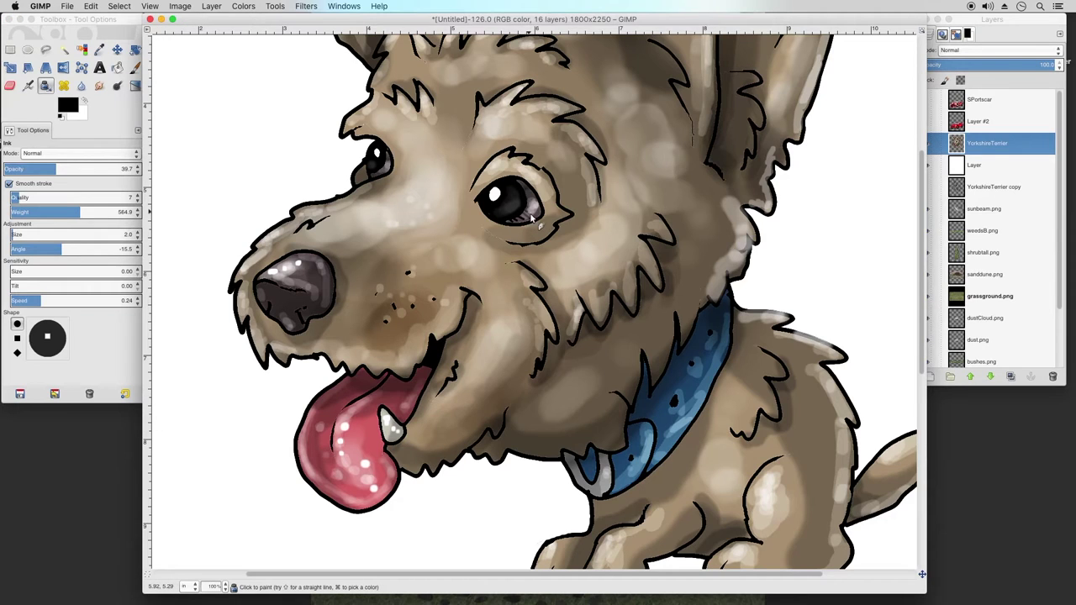
pyautogui.moveTo(527, 209)
pyautogui.mouseDown()
pyautogui.moveTo(545, 212)
pyautogui.moveTo(532, 197)
pyautogui.mouseUp()
pyautogui.click(223, 587)
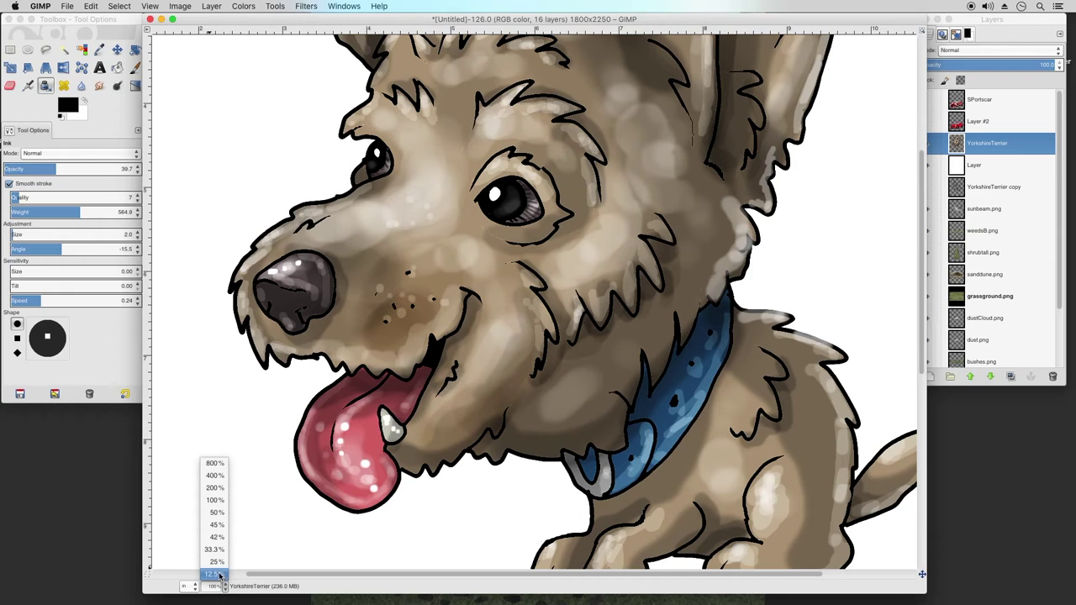
pyautogui.click(132, 76)
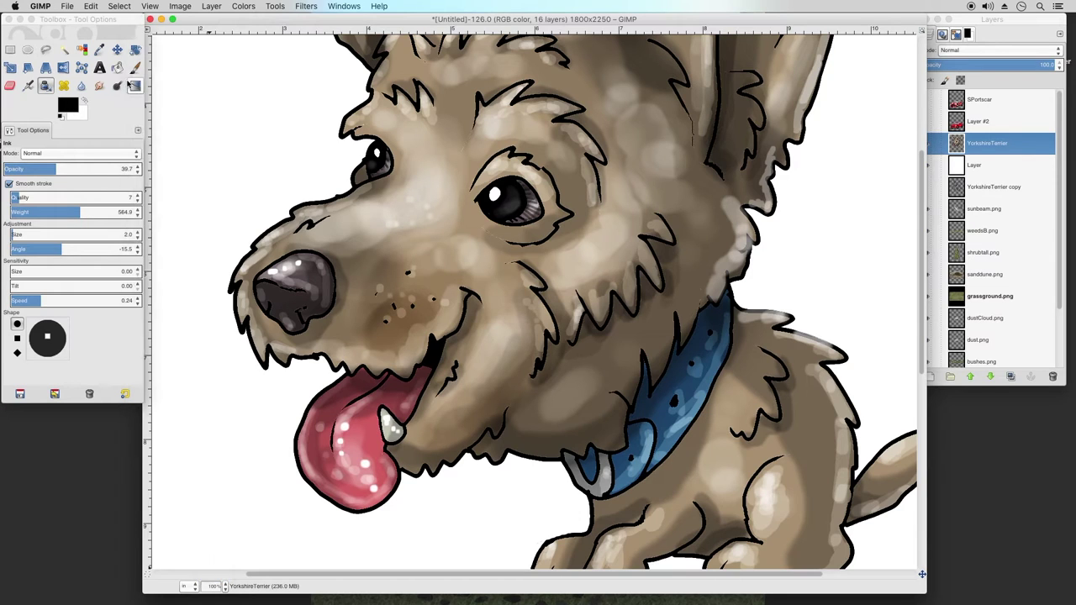
pyautogui.click(135, 69)
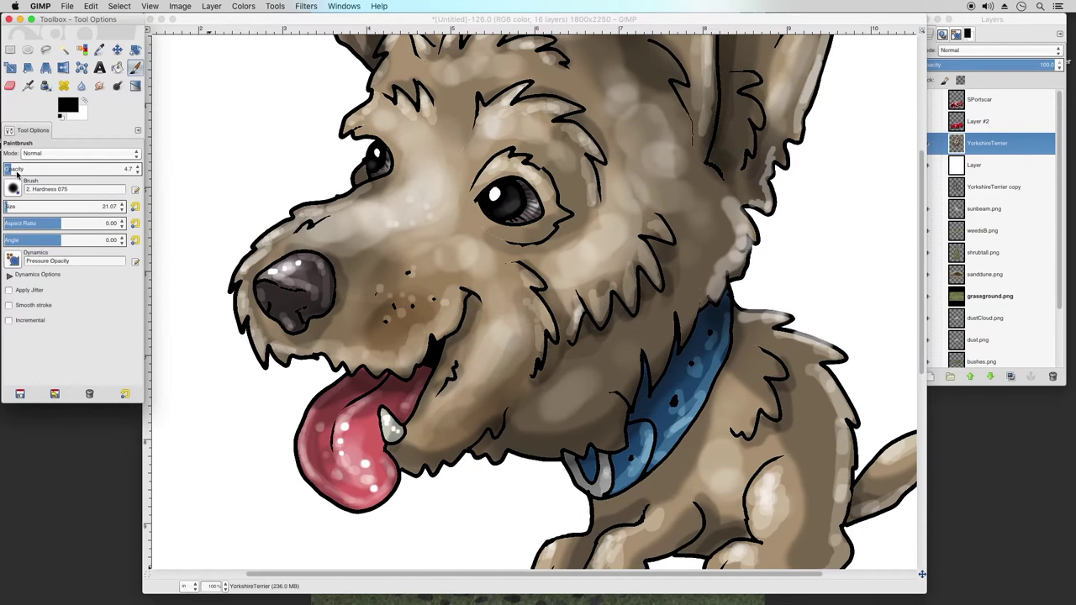
# Using the Burn tool at size 64.43, darken the terrier's lower nose, the tongue near the mouth corner and the underside of the jaw
pyautogui.click(117, 85)
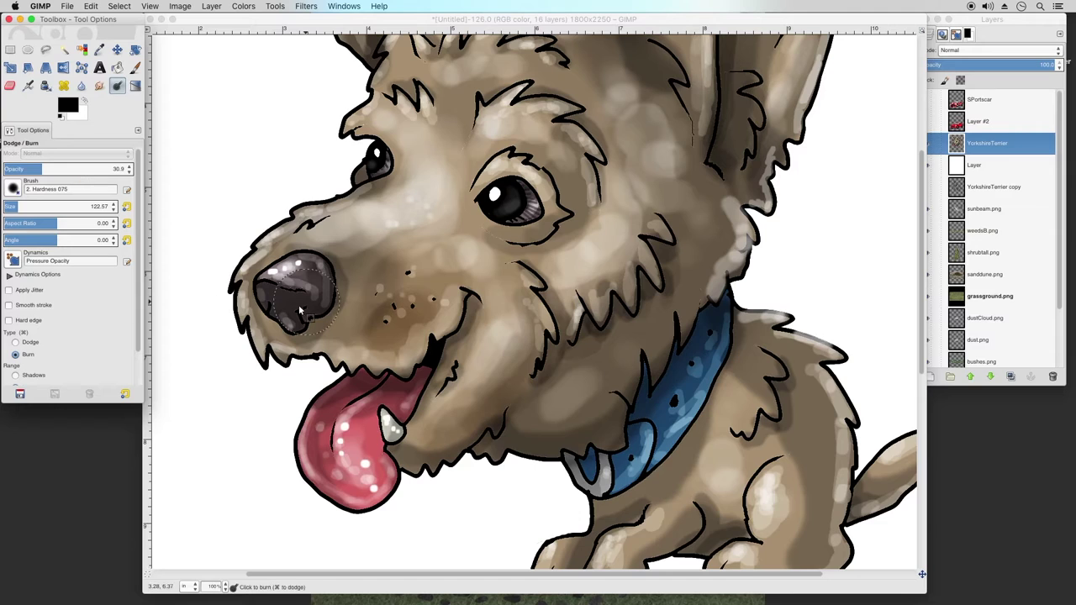
pyautogui.click(9, 206)
pyautogui.moveTo(8, 206); pyautogui.dragTo(12, 206)
pyautogui.moveTo(286, 304)
pyautogui.mouseDown()
pyautogui.moveTo(307, 317)
pyautogui.moveTo(298, 325)
pyautogui.moveTo(340, 303)
pyautogui.moveTo(332, 330)
pyautogui.moveTo(316, 324)
pyautogui.mouseUp()
pyautogui.moveTo(414, 400)
pyautogui.mouseDown()
pyautogui.moveTo(422, 365)
pyautogui.moveTo(398, 390)
pyautogui.mouseUp()
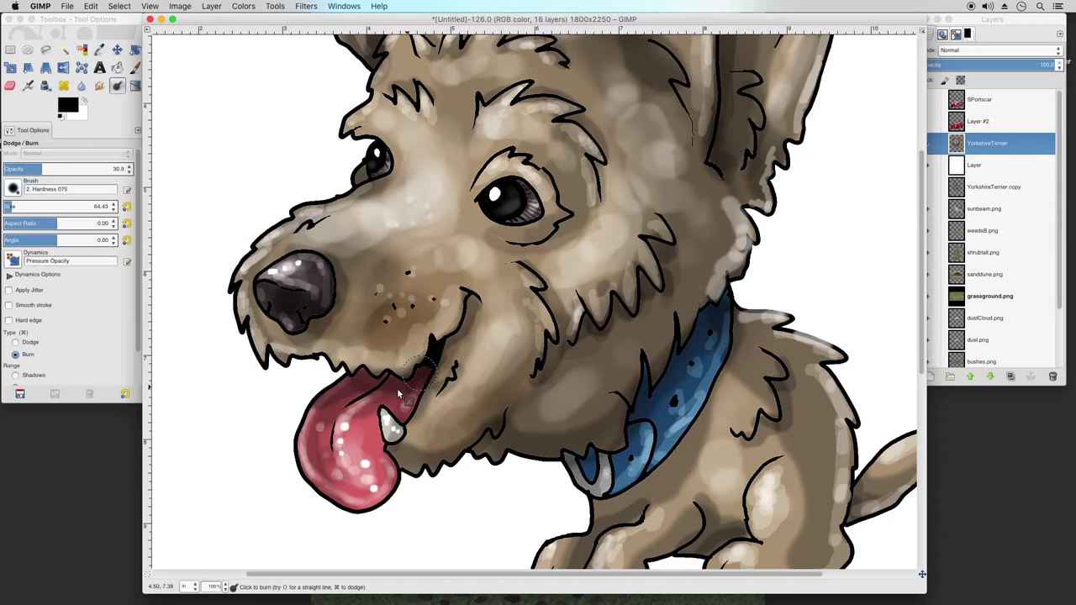
pyautogui.moveTo(487, 406)
pyautogui.mouseDown()
pyautogui.moveTo(473, 430)
pyautogui.moveTo(492, 439)
pyautogui.moveTo(480, 453)
pyautogui.moveTo(488, 444)
pyautogui.moveTo(496, 460)
pyautogui.moveTo(514, 449)
pyautogui.moveTo(499, 447)
pyautogui.moveTo(529, 450)
pyautogui.mouseUp()
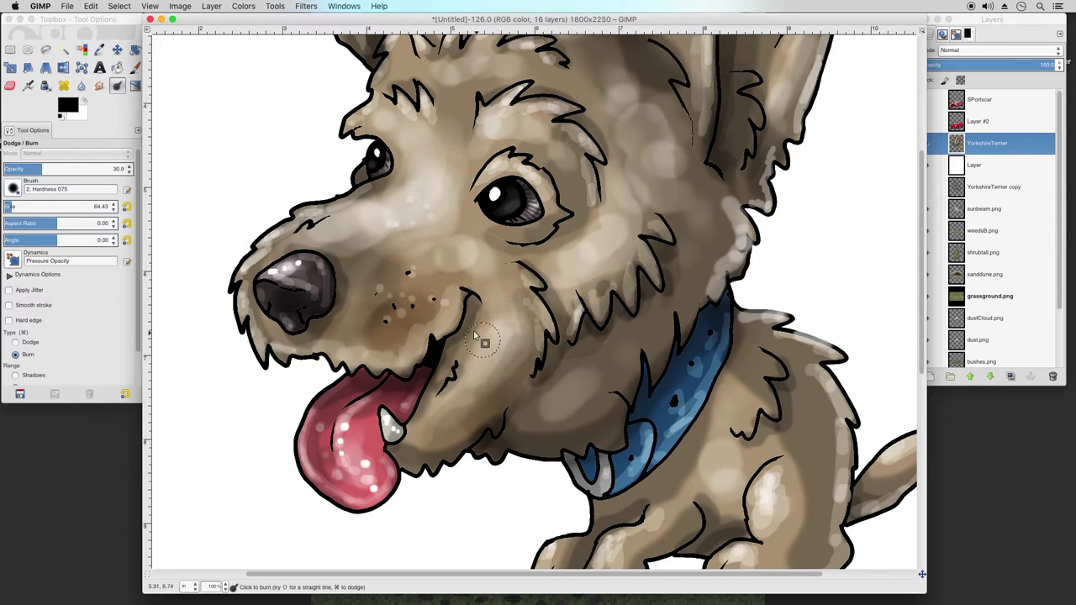
# Set the Paintbrush to the Acrylic 03 brush at size 221.37 and angle -3.53, and duplicate the YorkshireTerrier layer
pyautogui.click(134, 67)
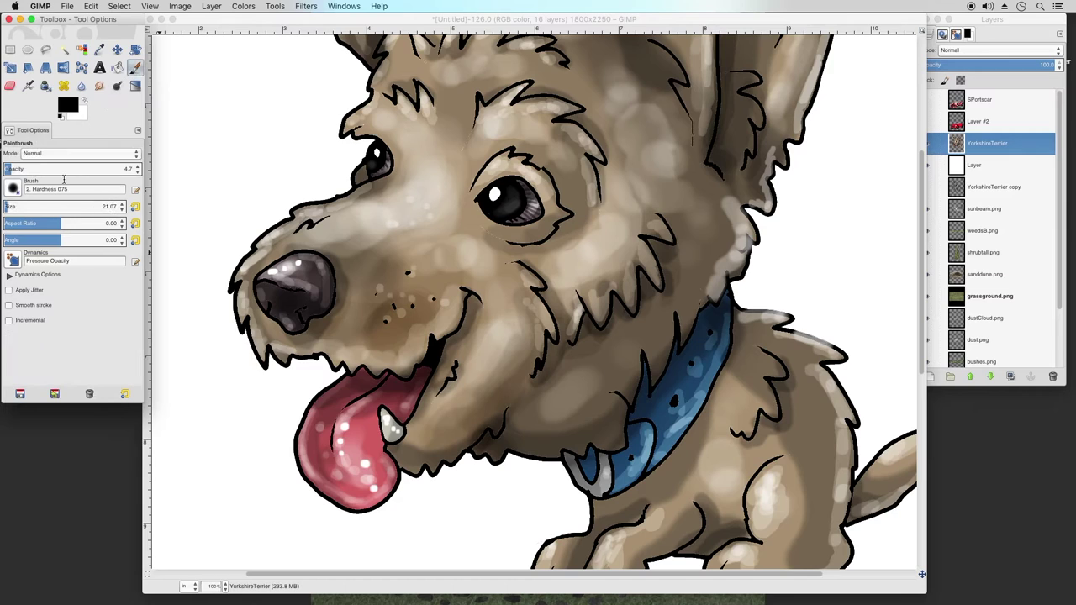
pyautogui.click(14, 188)
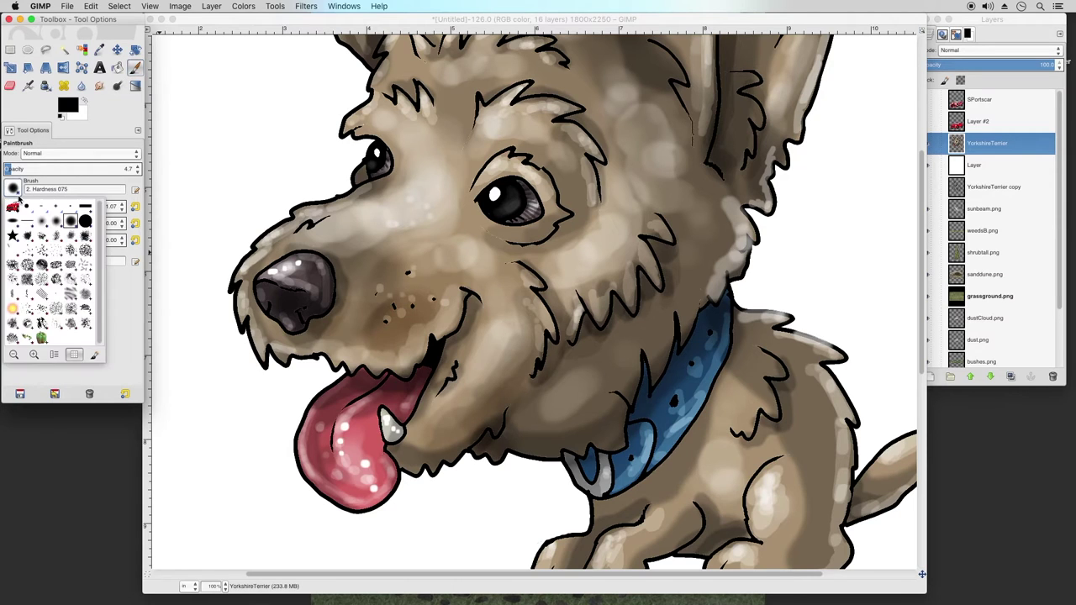
pyautogui.click(57, 238)
pyautogui.moveTo(59, 242); pyautogui.dragTo(66, 241)
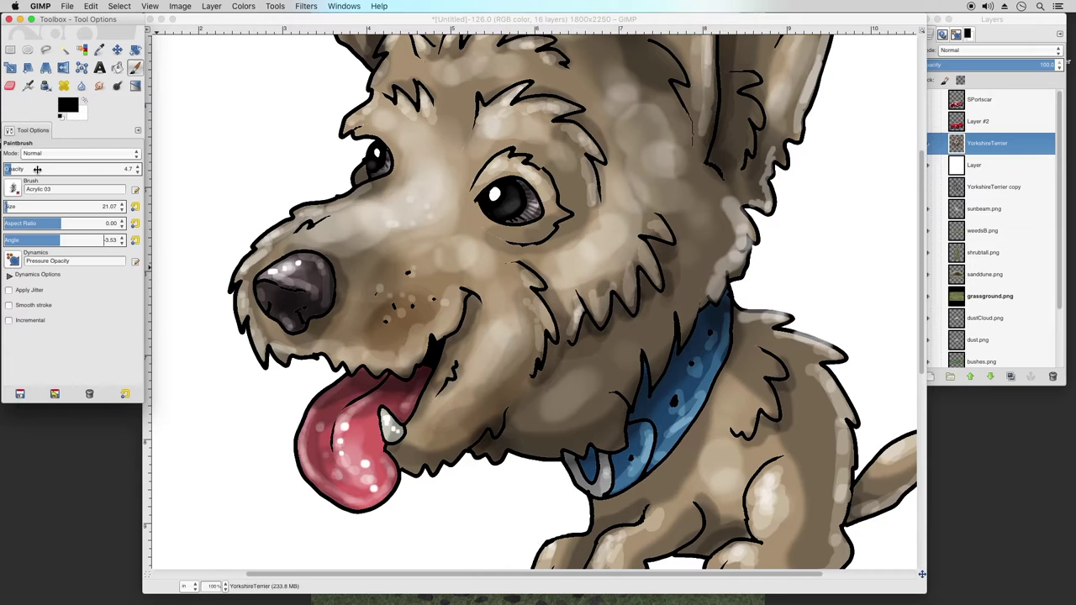
pyautogui.moveTo(33, 206); pyautogui.dragTo(46, 206)
pyautogui.rightClick(978, 143)
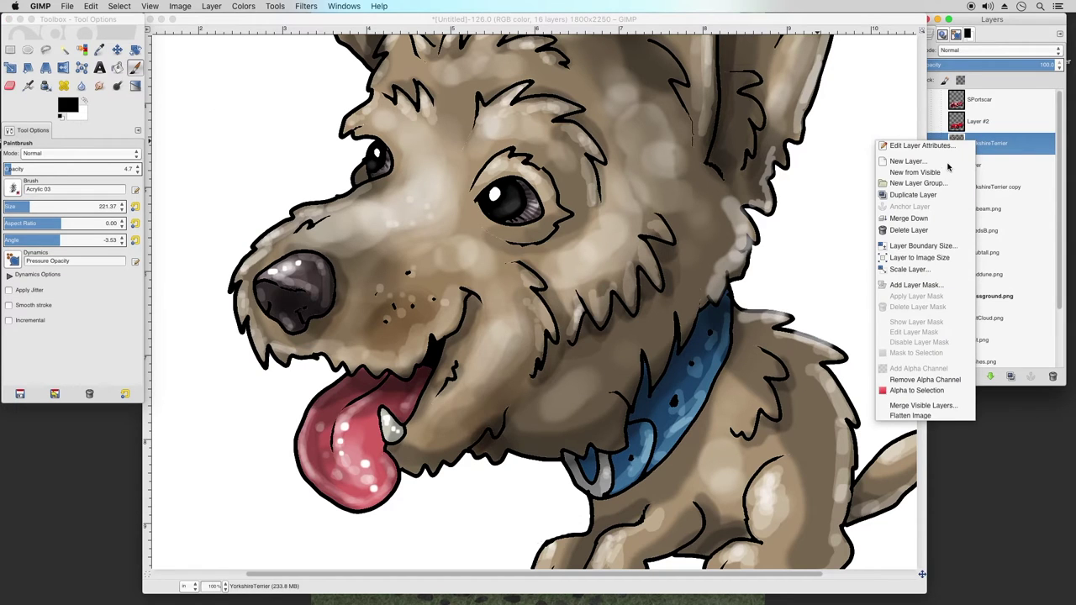
pyautogui.click(923, 195)
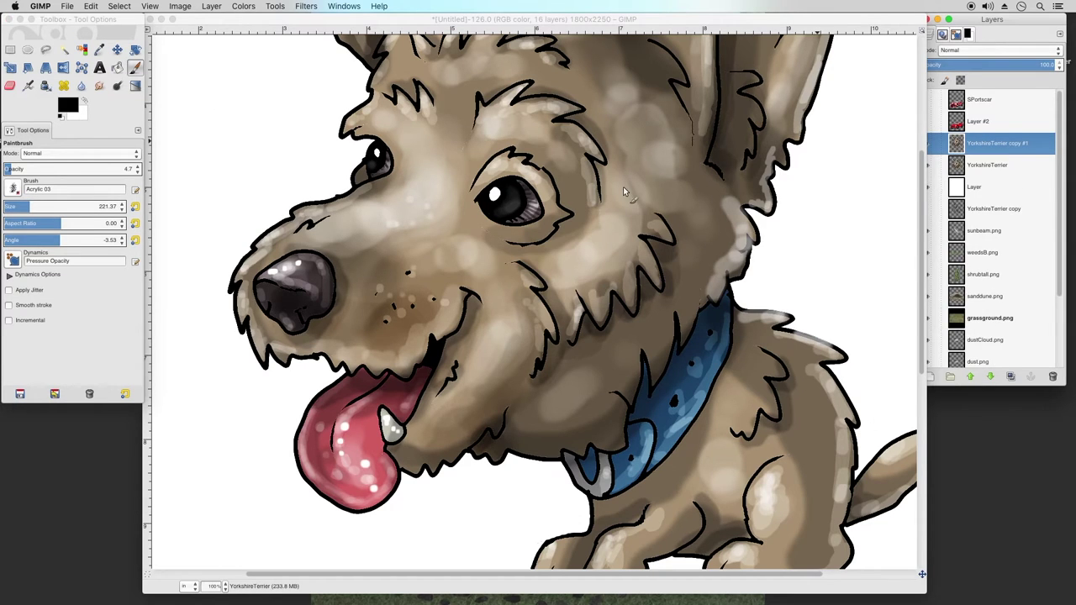
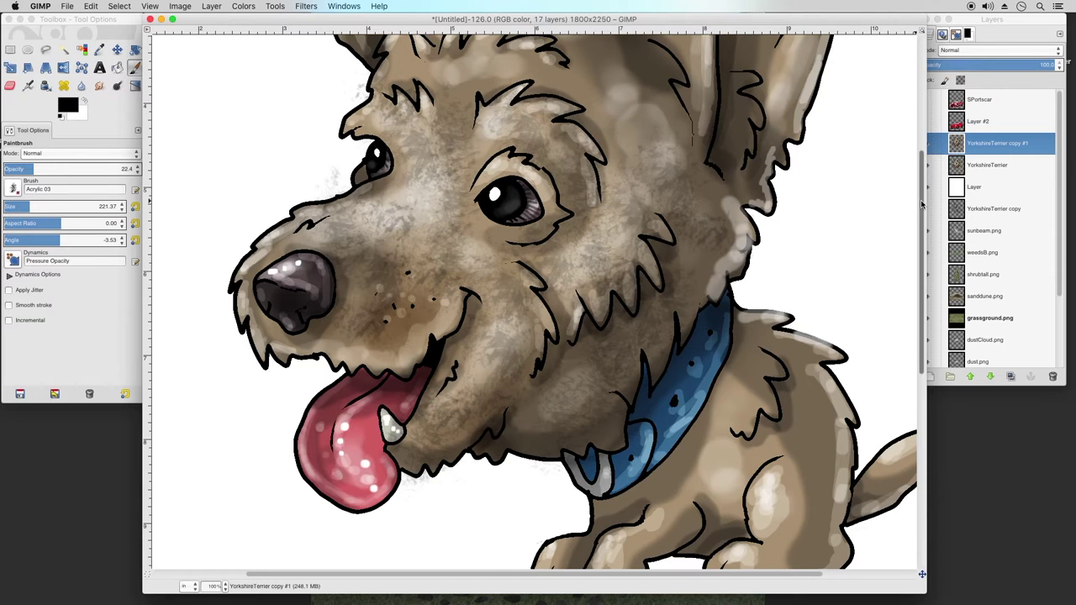
# Undo the last few Acrylic texture strokes on the terrier's muzzle in the duplicated layer
pyautogui.scroll(5, 923, 204)
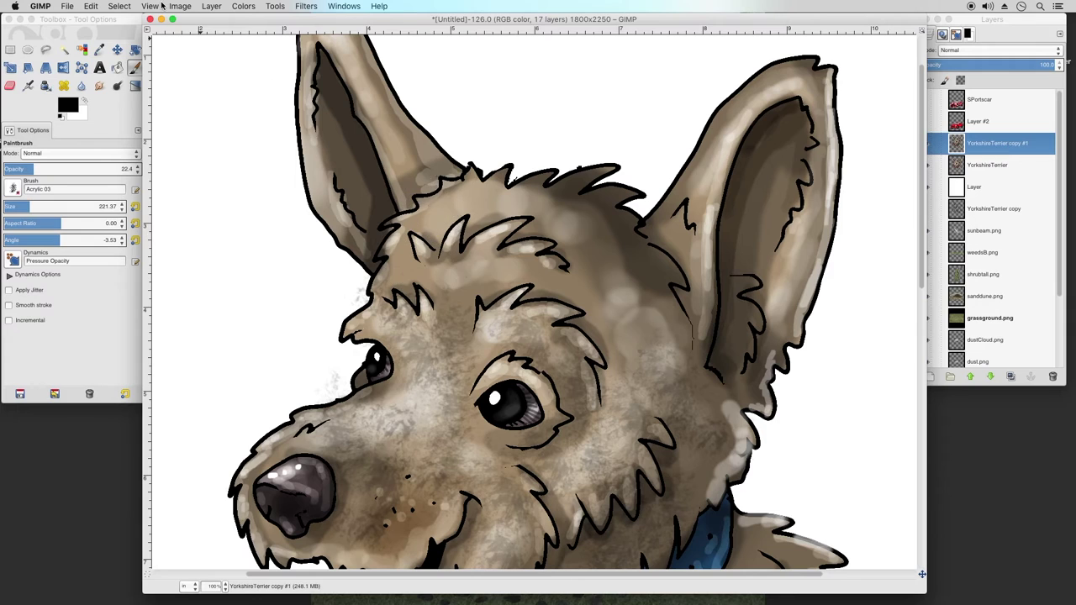
pyautogui.click(91, 5)
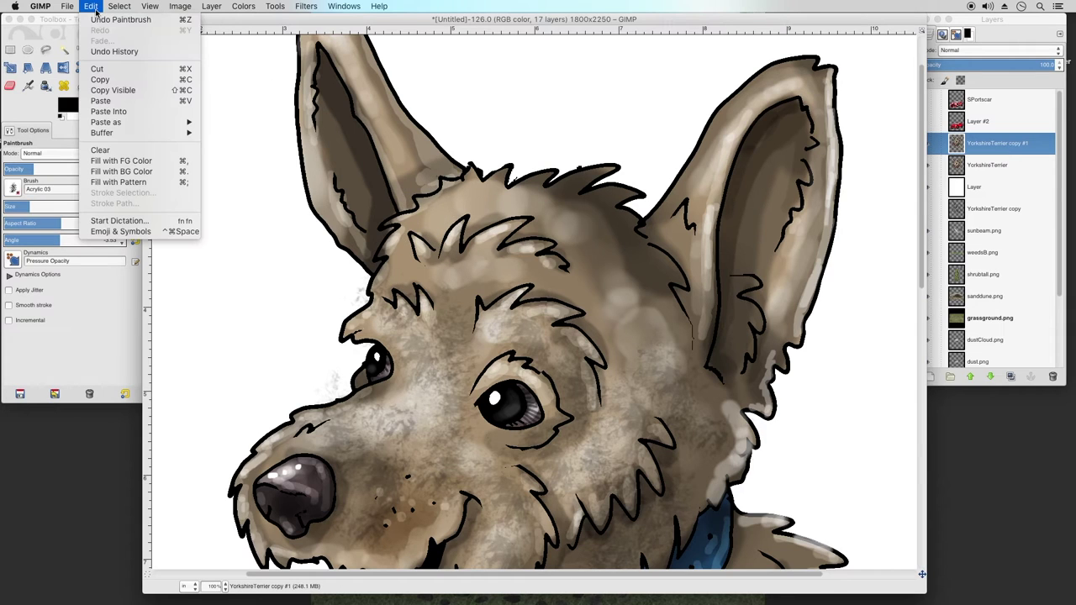
pyautogui.click(110, 18)
pyautogui.click(91, 6)
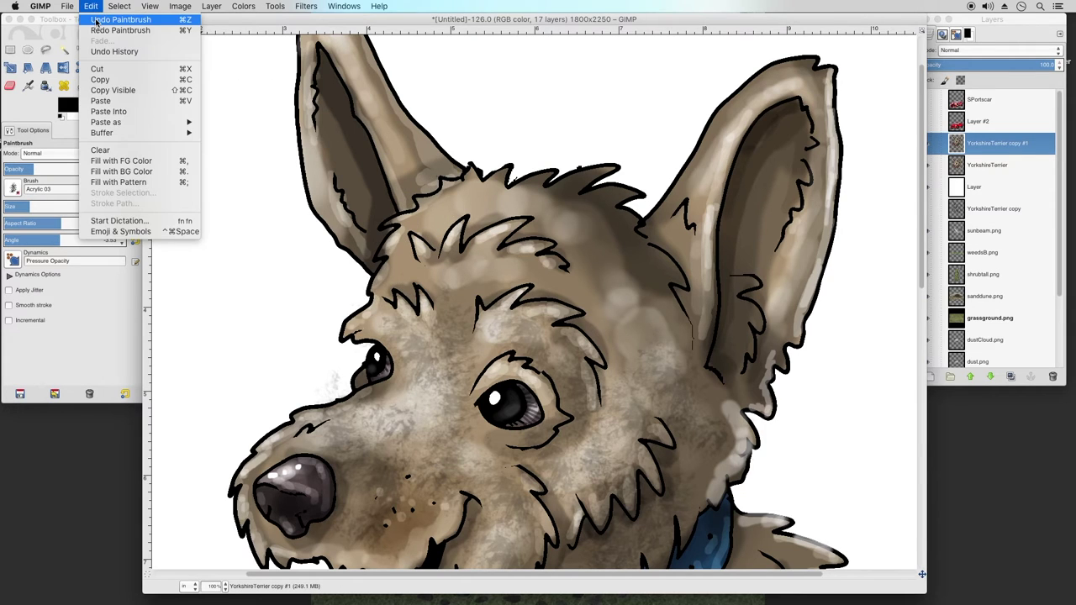
pyautogui.click(100, 19)
pyautogui.click(89, 6)
pyautogui.click(100, 19)
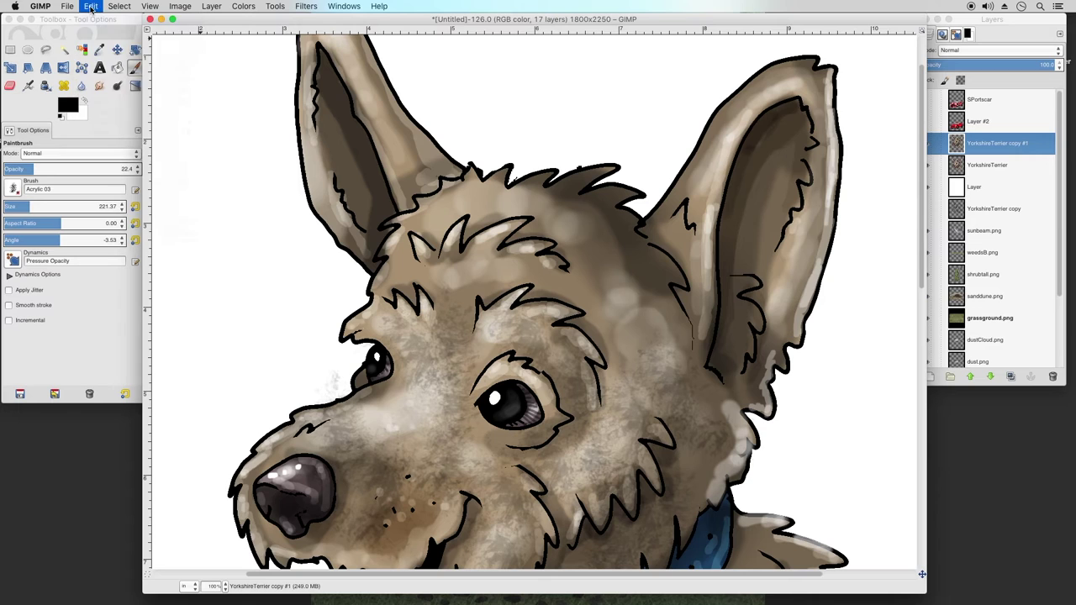
pyautogui.click(90, 6)
# Erase the stray texture specks outside the terrier's outline with the Eraser at size 25.49, and check the whole figure at 45%
pyautogui.click(922, 222)
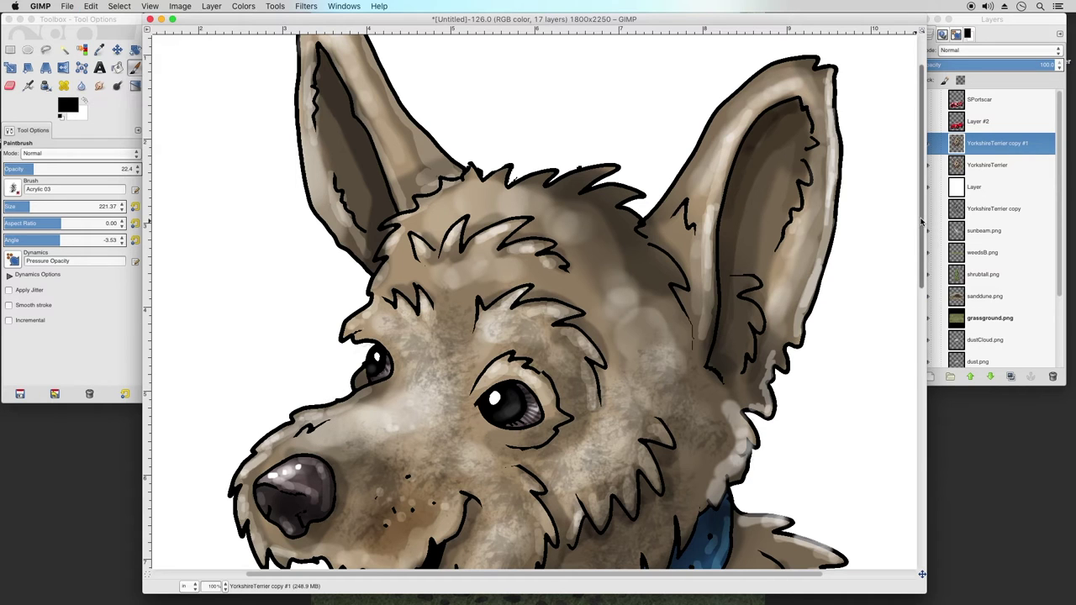
pyautogui.scroll(-10, 923, 223)
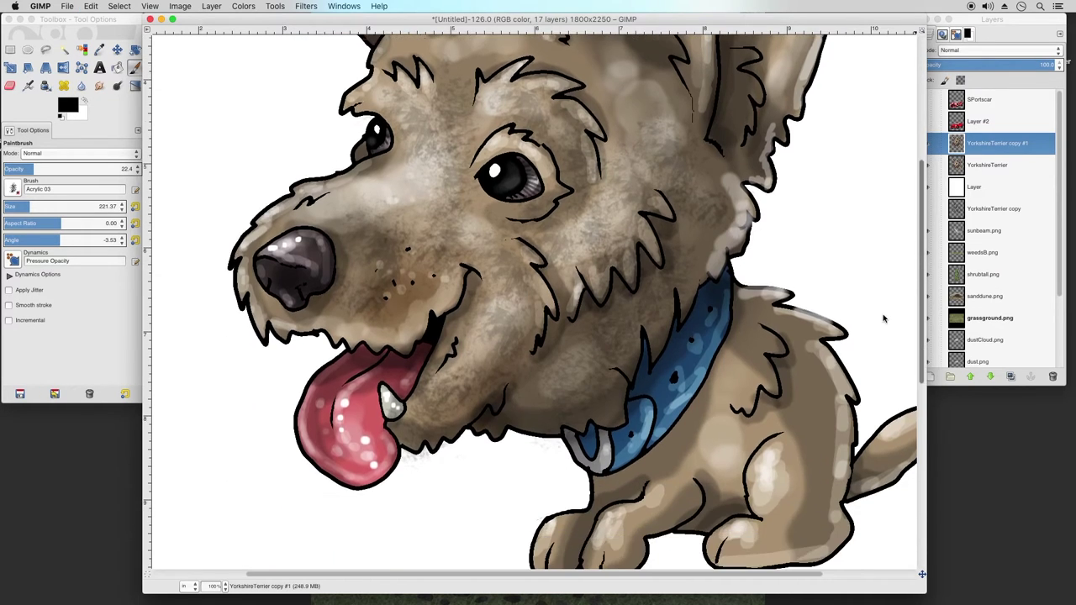
pyautogui.moveTo(883, 318); pyautogui.dragTo(876, 323)
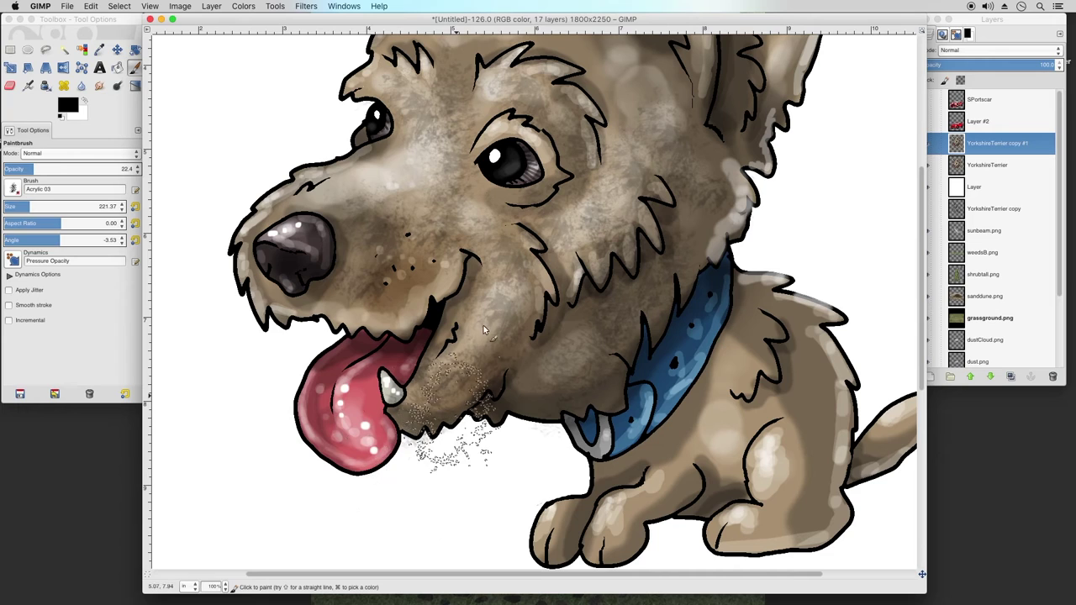
pyautogui.click(10, 85)
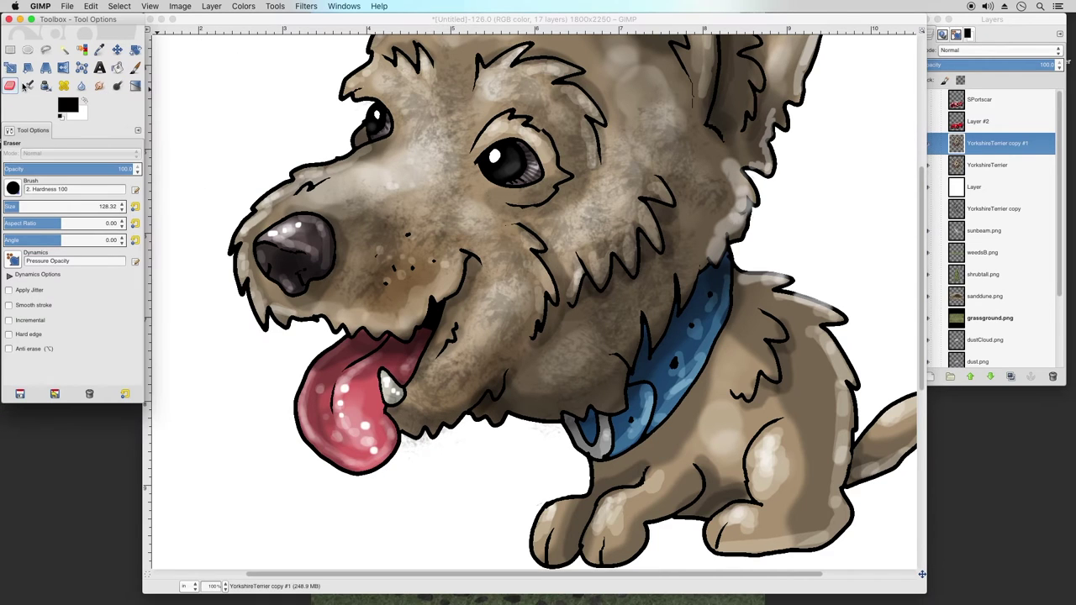
pyautogui.click(7, 206)
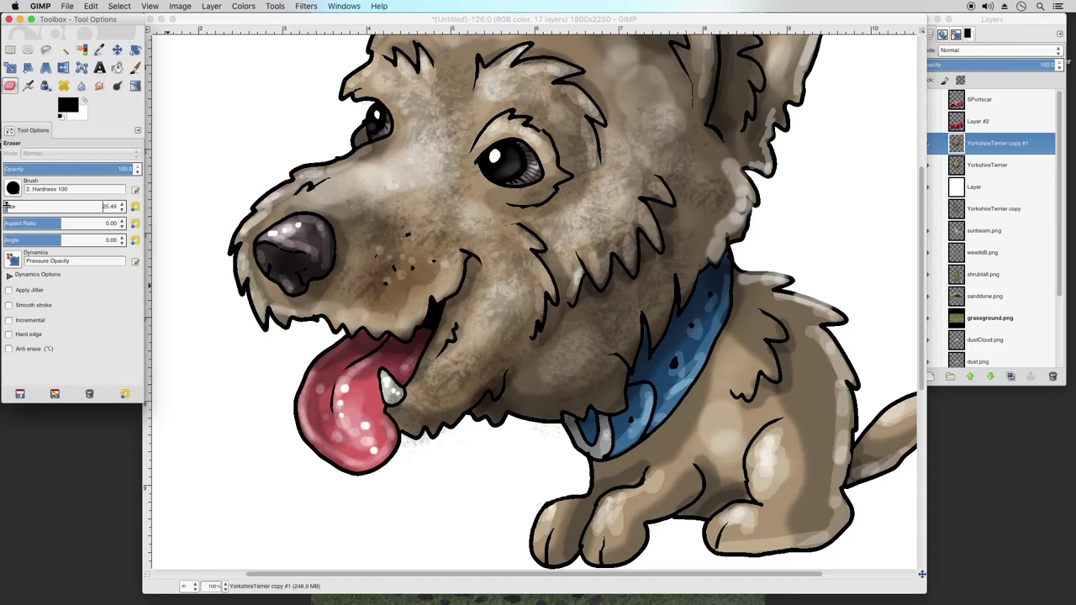
pyautogui.click(528, 446)
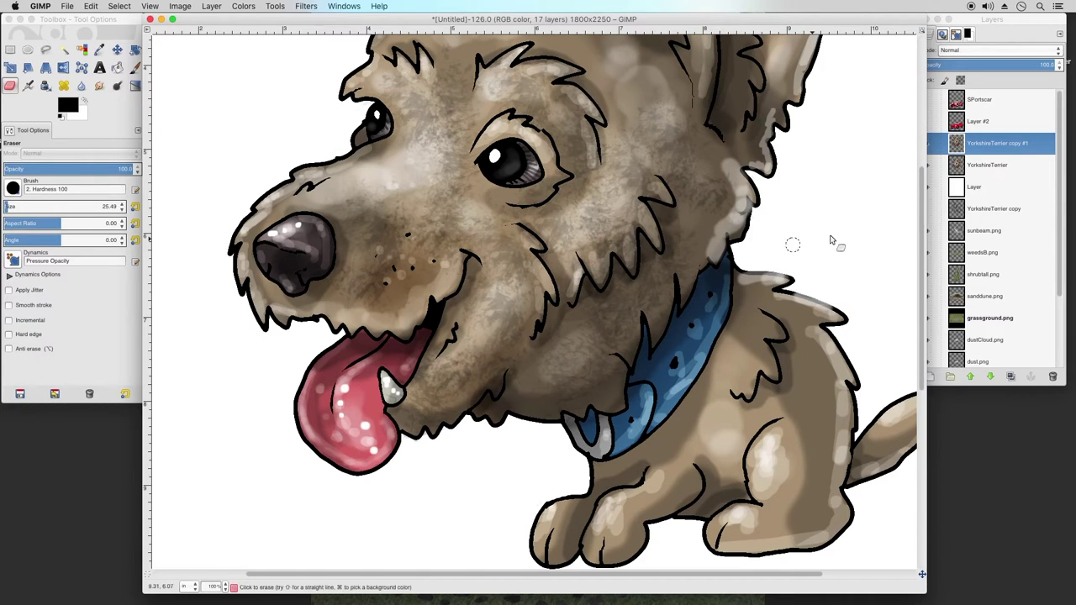
pyautogui.click(225, 589)
pyautogui.click(222, 528)
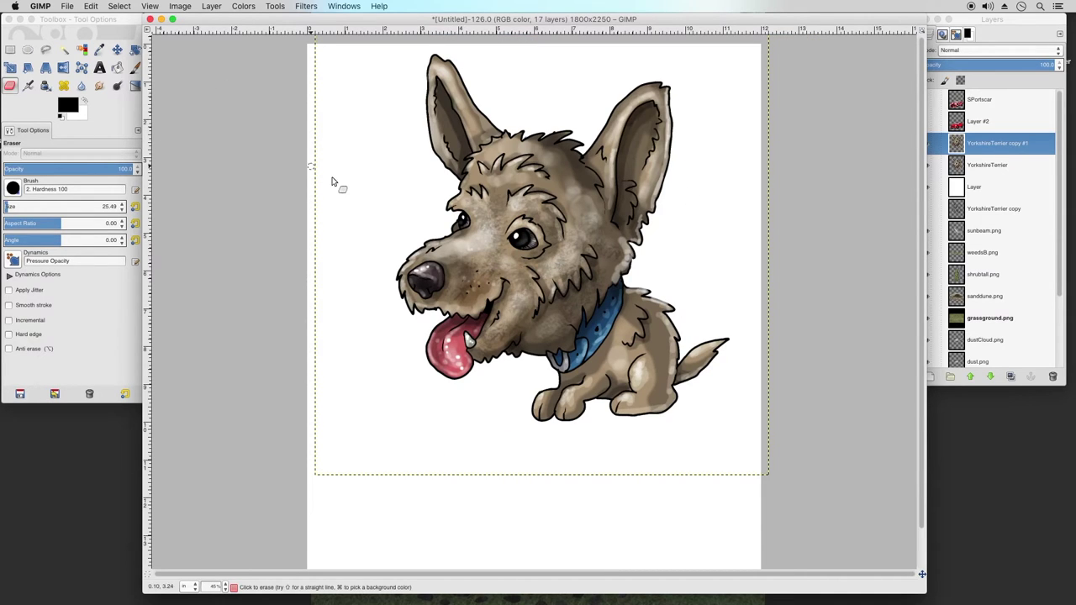
pyautogui.click(225, 588)
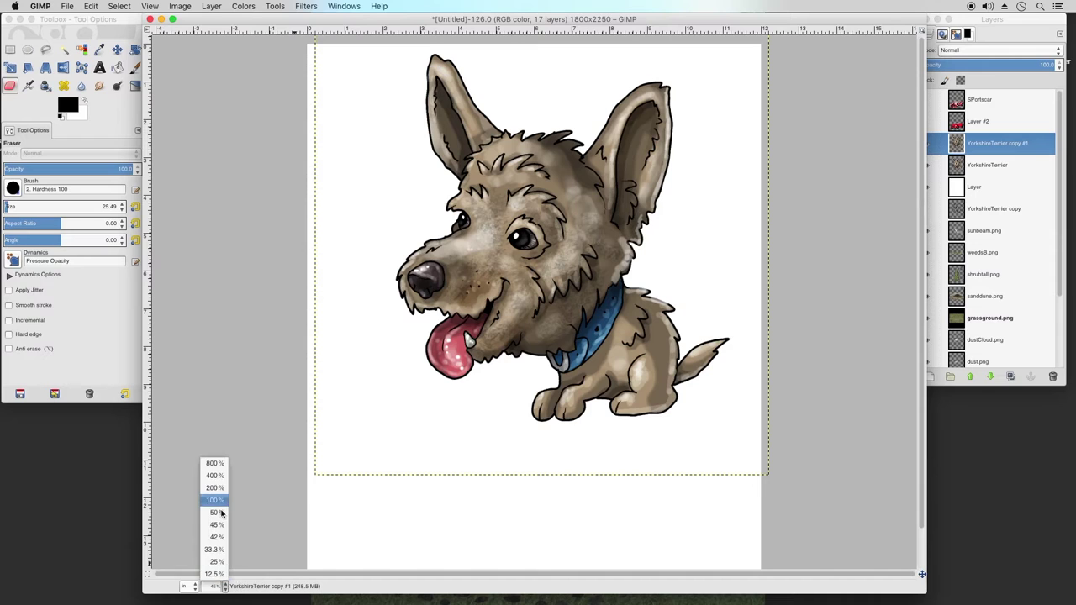
# Set the Paintbrush's foreground colour to a medium tan brown for close-up work on the terrier's face at 100%
pyautogui.click(217, 501)
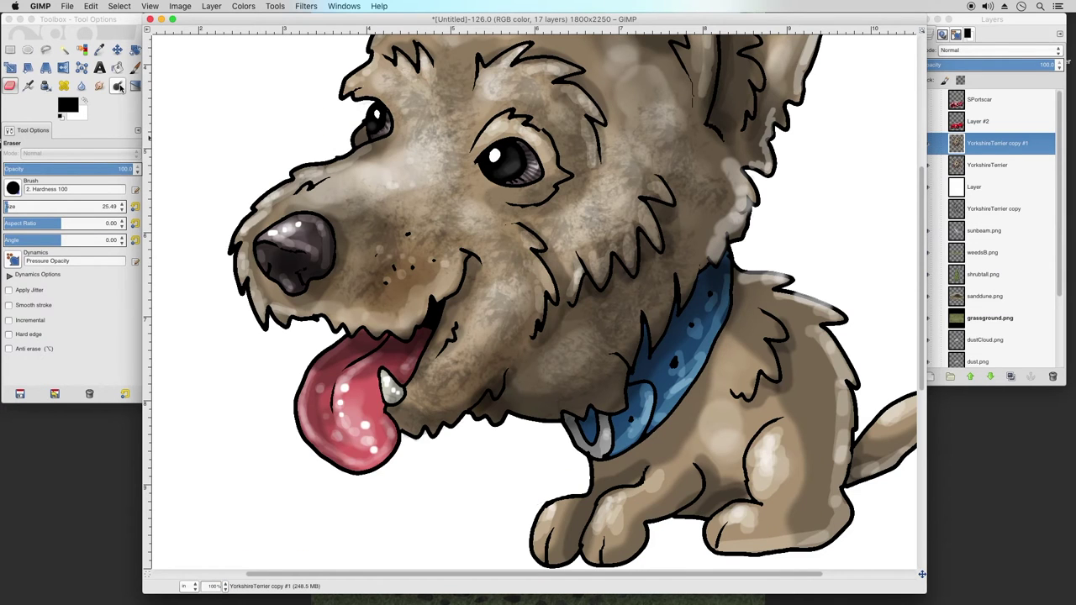
pyautogui.click(134, 68)
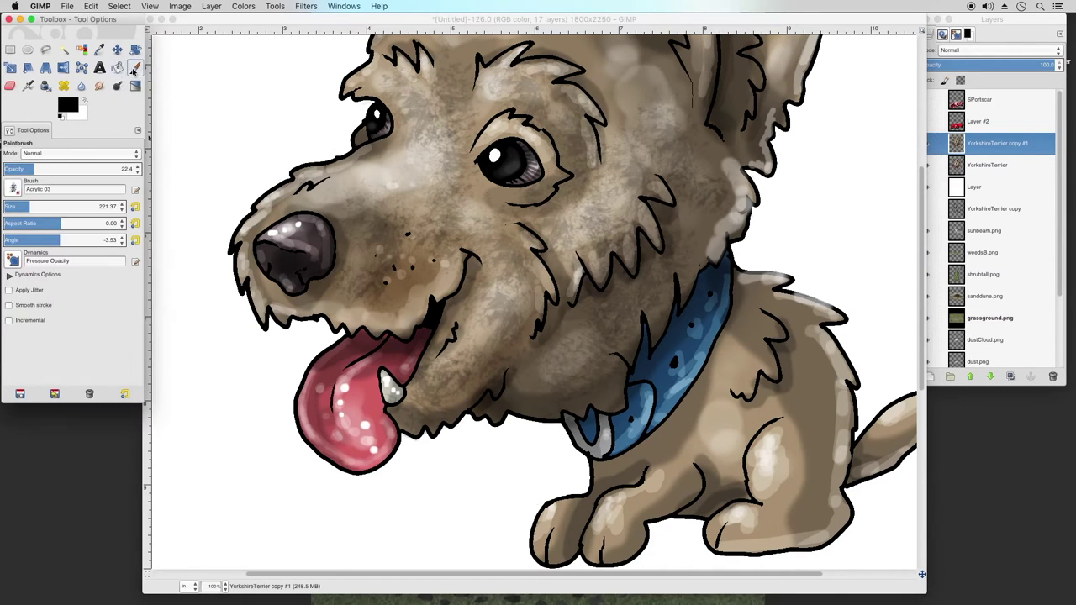
pyautogui.click(84, 101)
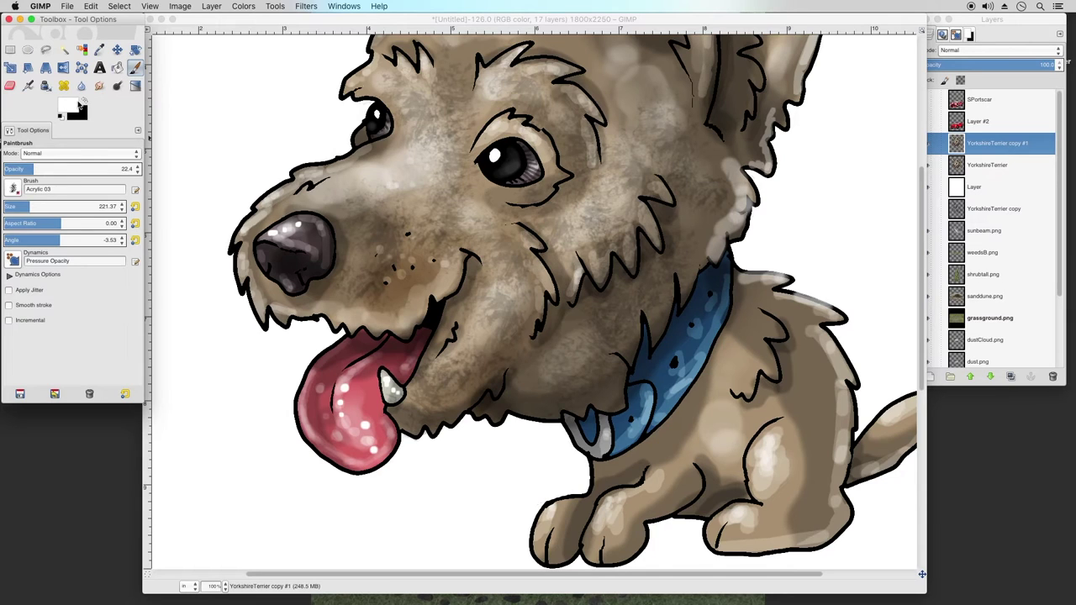
pyautogui.click(67, 108)
pyautogui.click(376, 138)
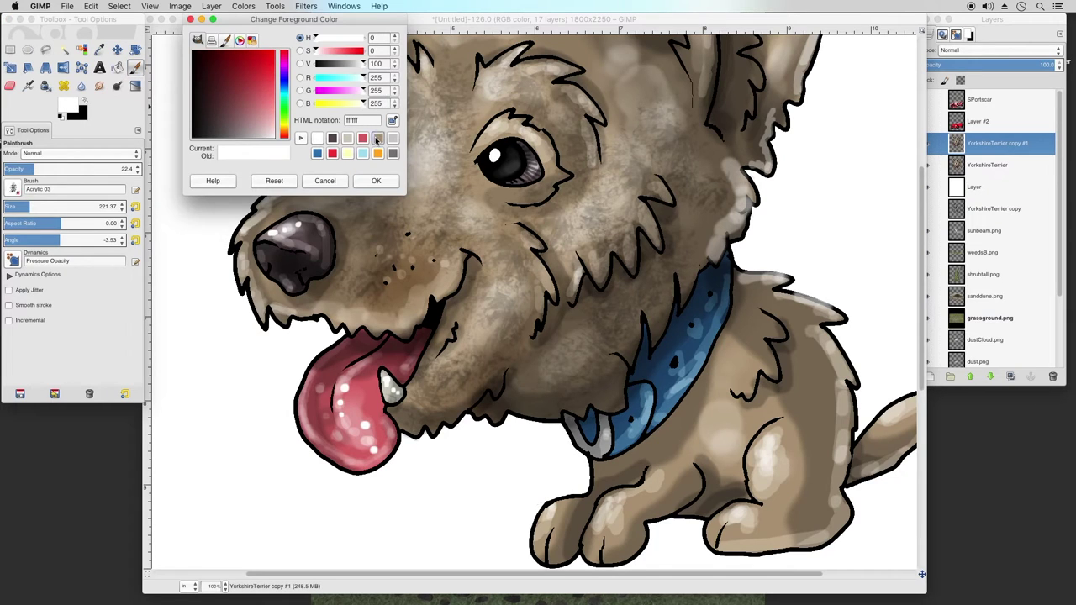
pyautogui.moveTo(257, 122)
pyautogui.mouseDown()
pyautogui.moveTo(258, 96)
pyautogui.moveTo(251, 103)
pyautogui.mouseUp()
pyautogui.click(376, 181)
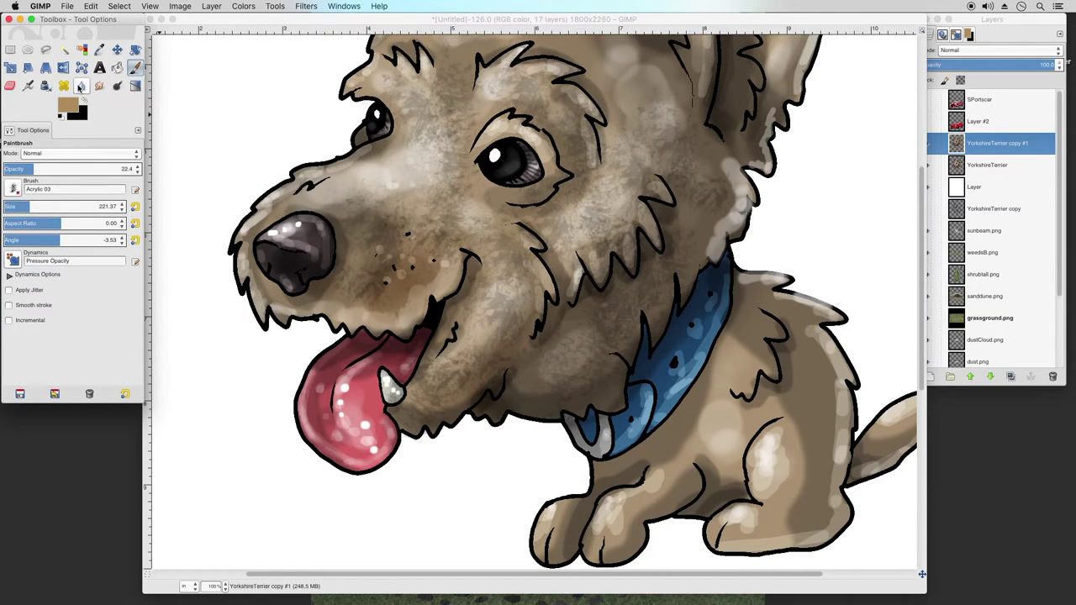
# Using the 2. Hardness 050 brush at size 20.59 and opacity 22.4, tint the outer corner of the terrier's larger eye tan
pyautogui.click(16, 188)
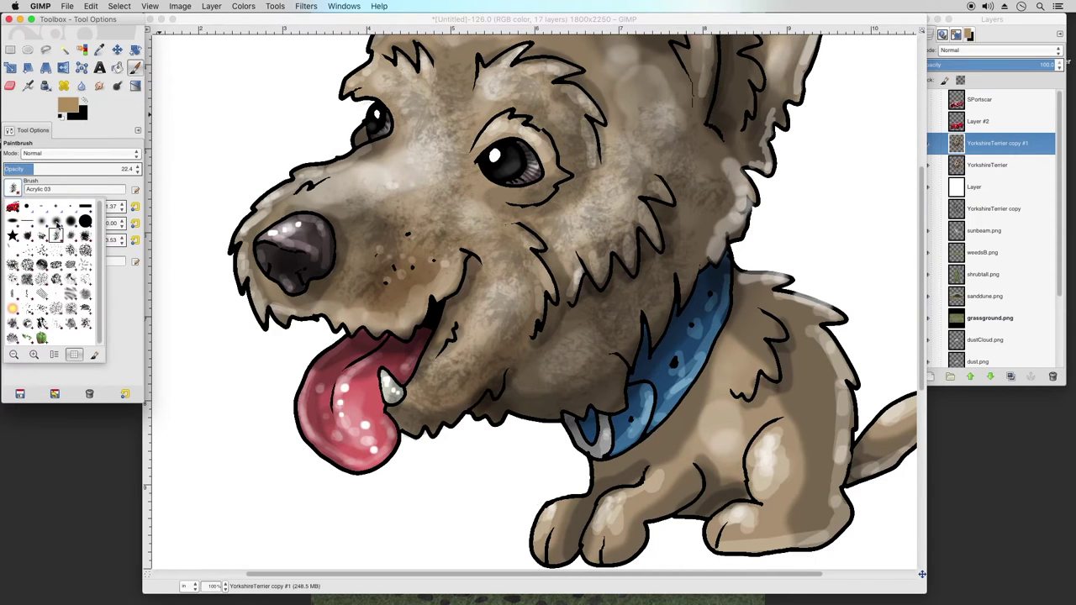
pyautogui.click(56, 223)
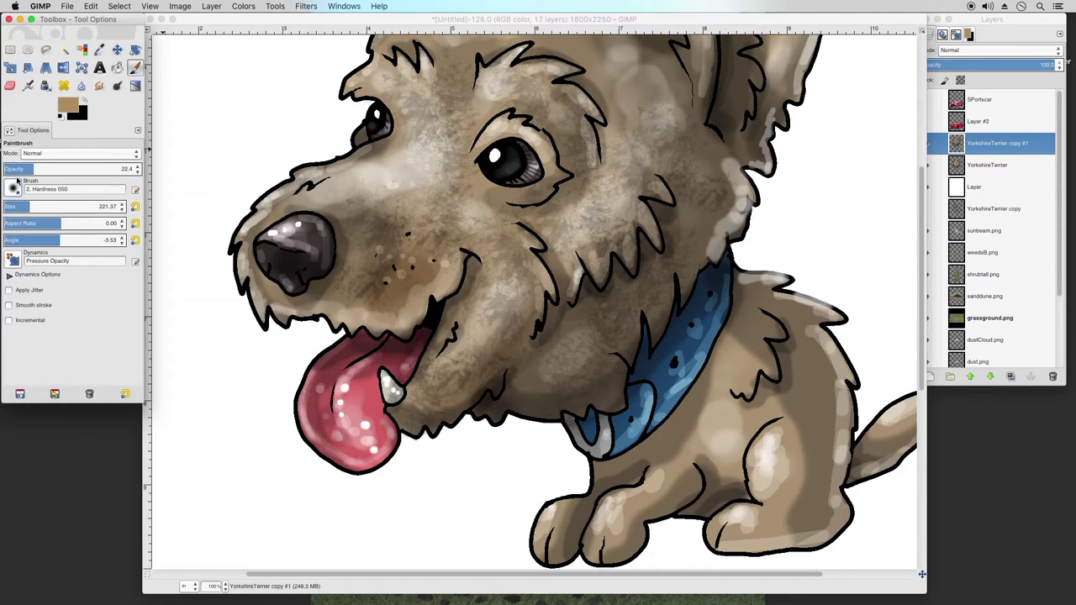
pyautogui.click(6, 206)
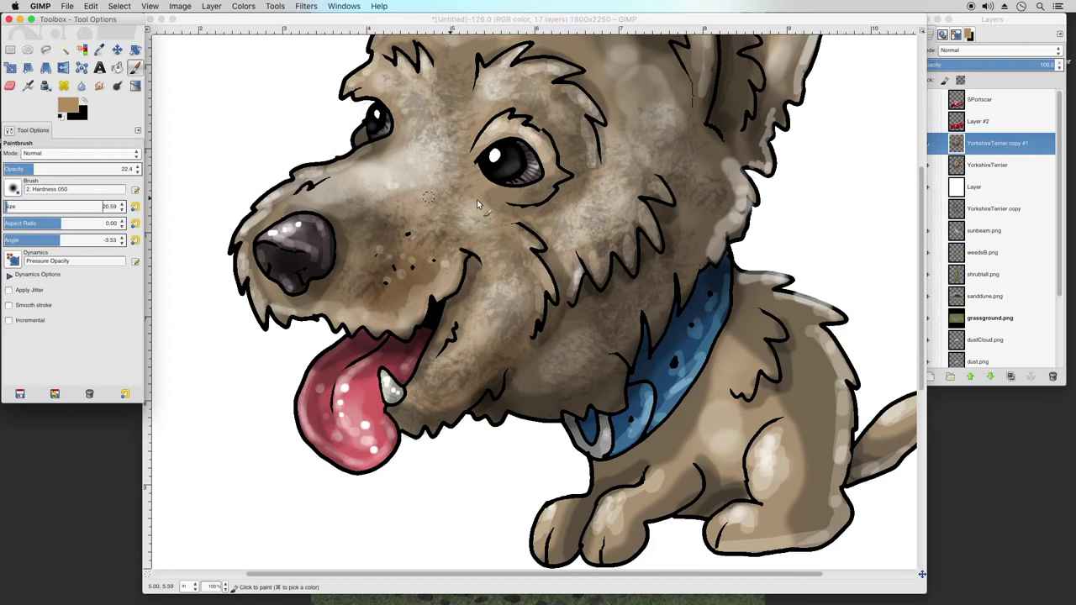
pyautogui.click(527, 178)
pyautogui.moveTo(527, 177); pyautogui.dragTo(534, 179)
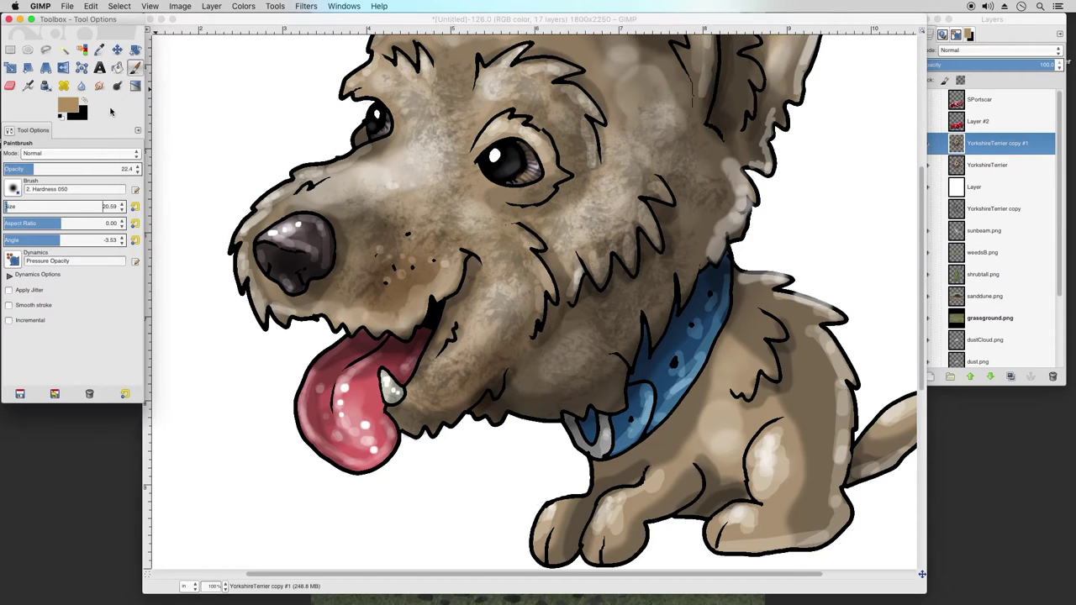
# Brighten the outer corner of the larger eye with white paint at opacity 53.9 and brush size 6.59
pyautogui.click(68, 105)
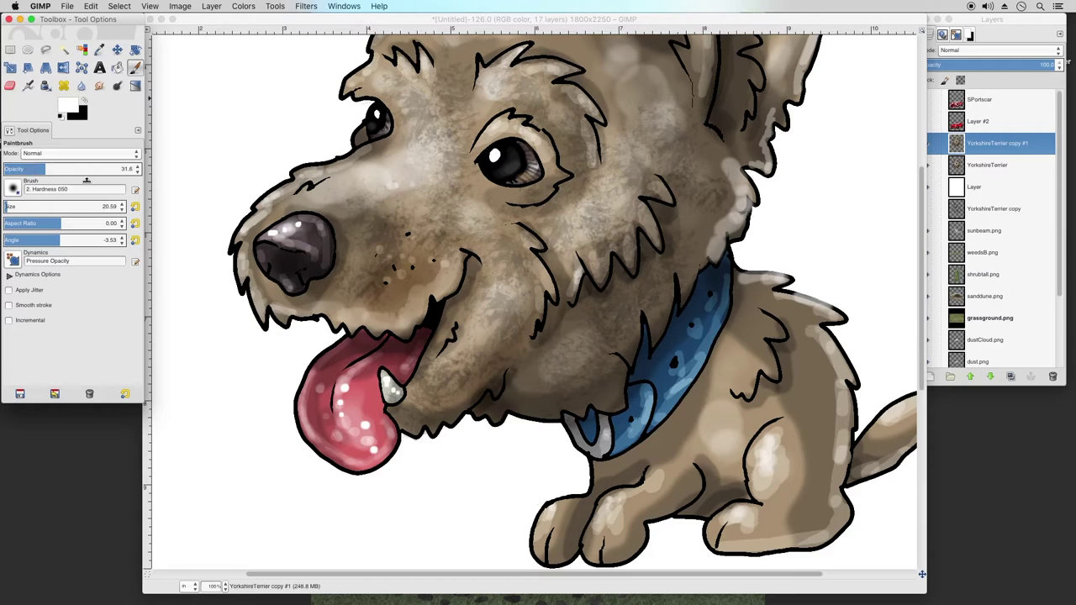
pyautogui.moveTo(50, 166); pyautogui.dragTo(73, 171)
pyautogui.scroll(-8, 123, 214)
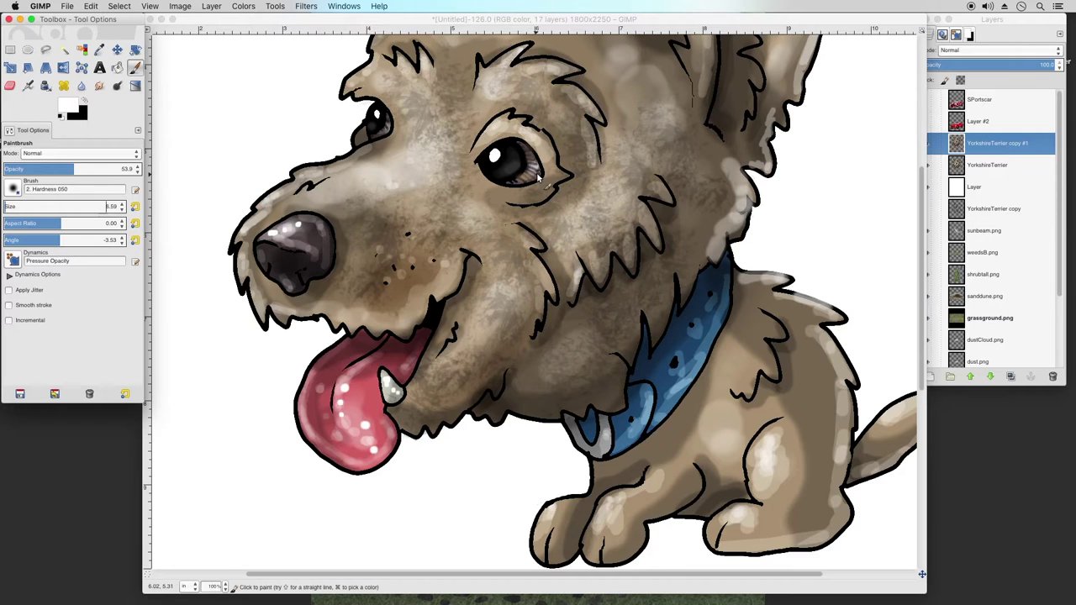
pyautogui.click(538, 174)
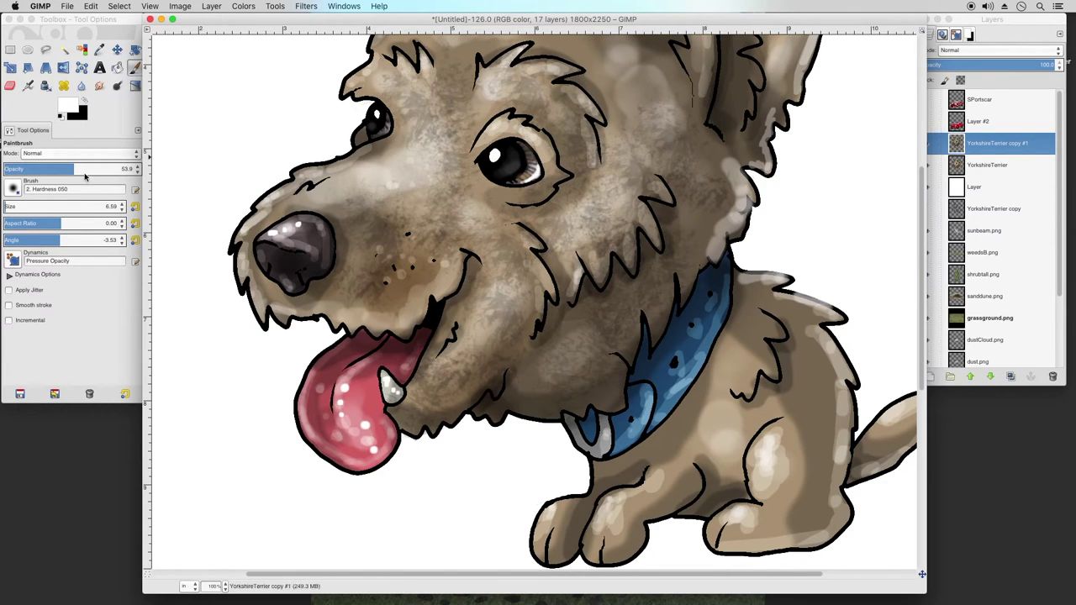
# Add thin black shading around the white of the larger eye, undoing a misplaced stroke, and check the whole figure at 45%
pyautogui.click(84, 103)
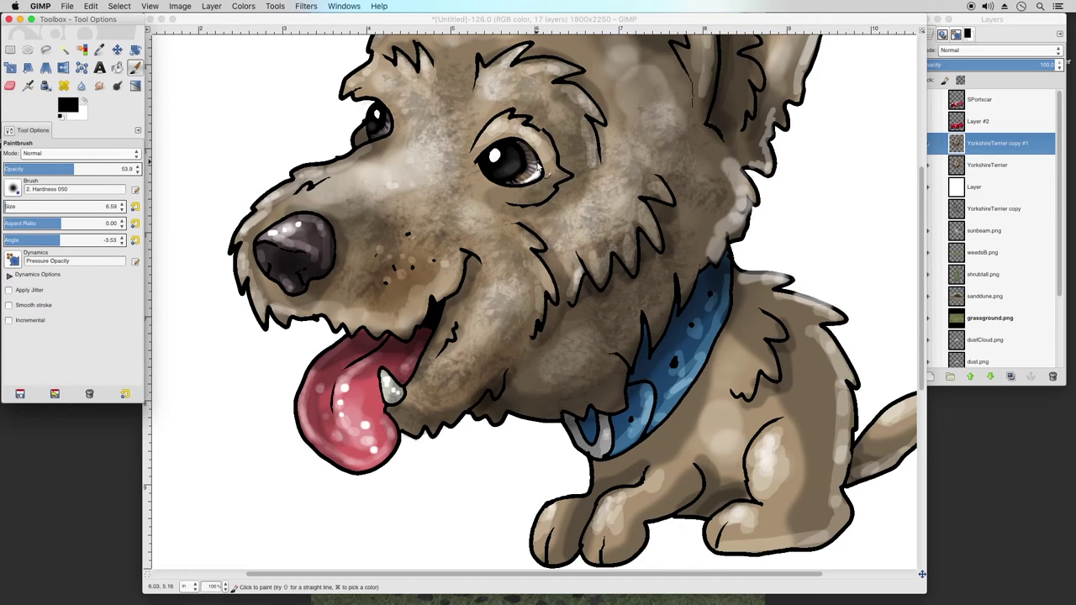
pyautogui.click(539, 166)
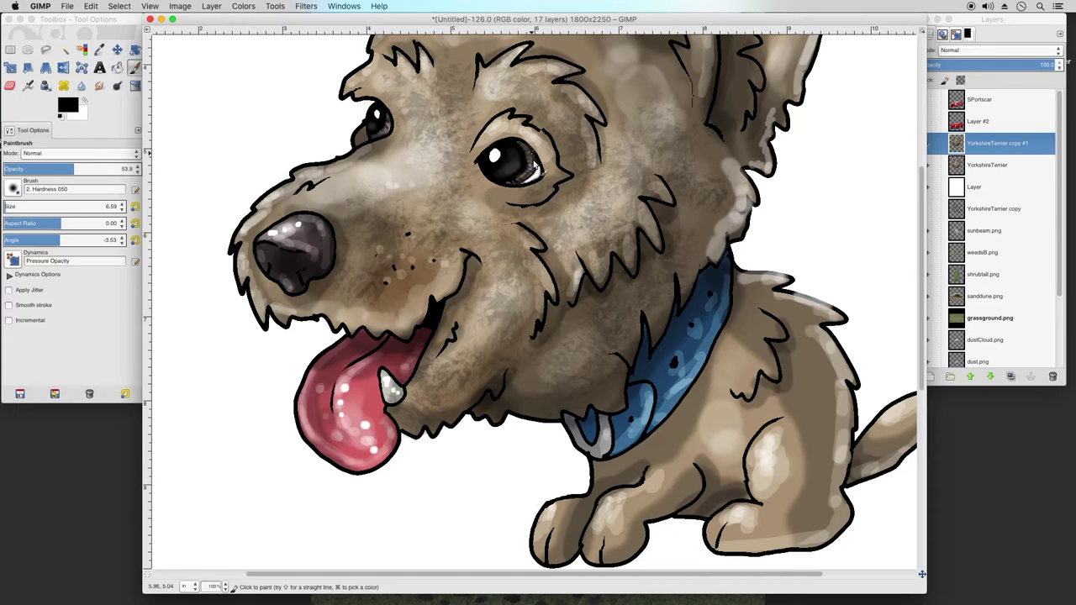
pyautogui.click(91, 7)
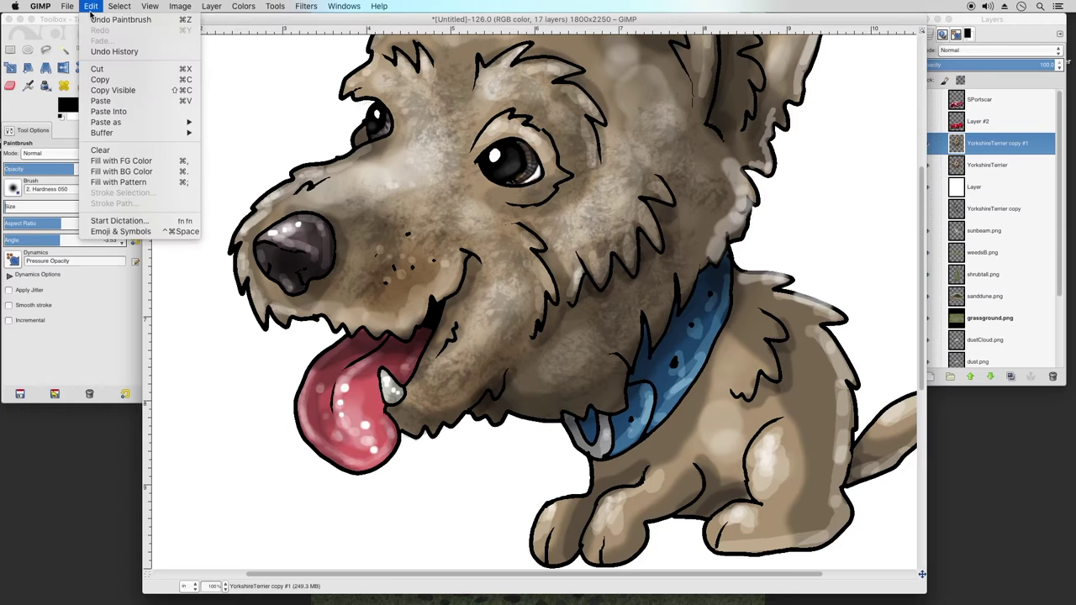
pyautogui.click(117, 19)
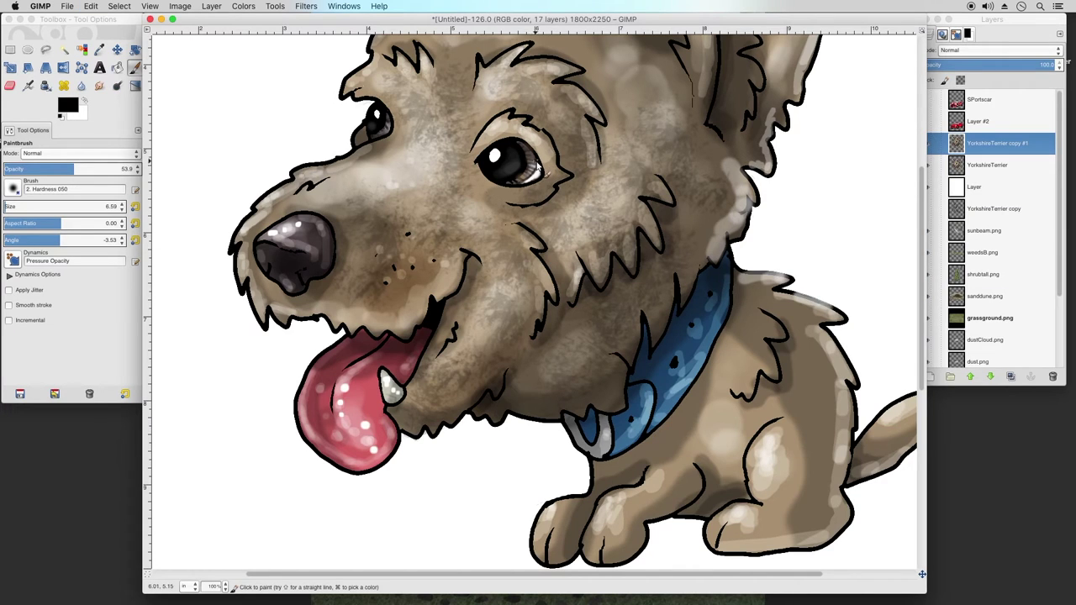
pyautogui.moveTo(528, 194); pyautogui.dragTo(543, 180)
pyautogui.click(367, 320)
pyautogui.click(225, 586)
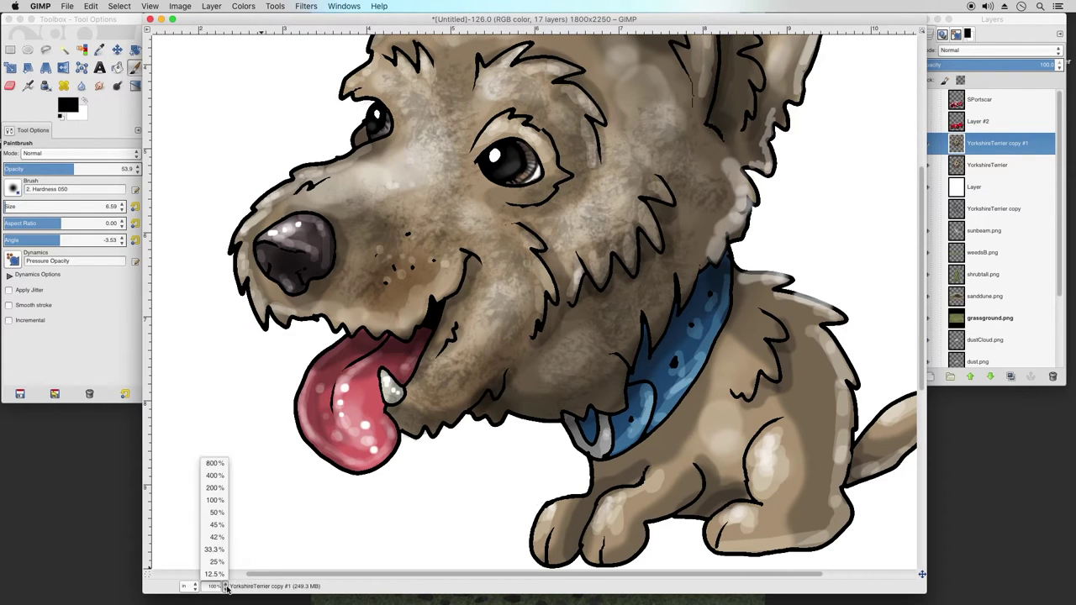
pyautogui.click(222, 530)
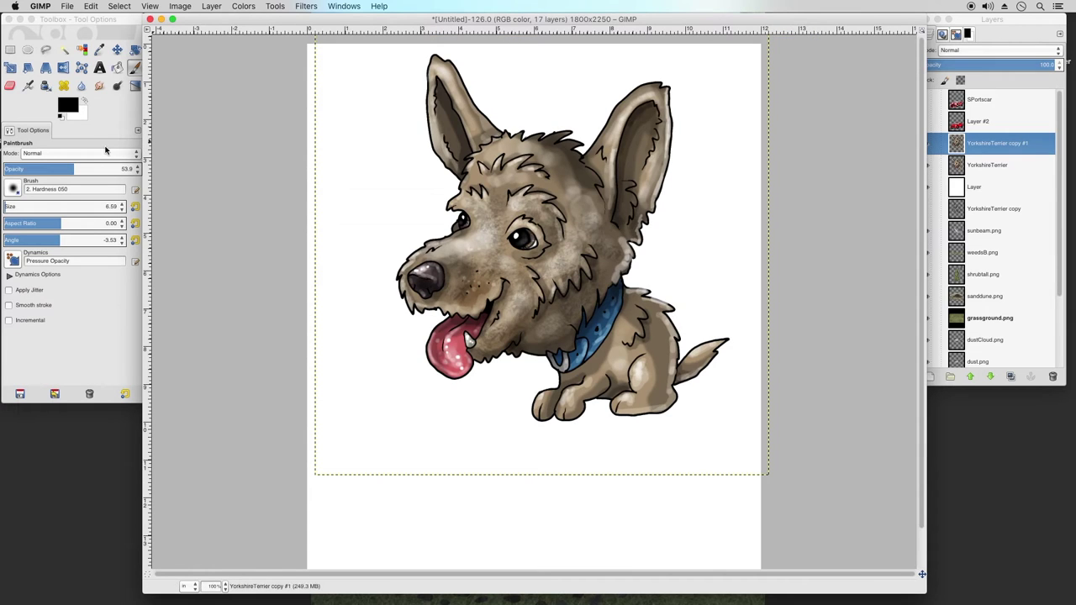
# Switch to the Acrylic 03 brush at size 275.24, test black texture strokes on the terrier's forehead, and undo them
pyautogui.click(13, 190)
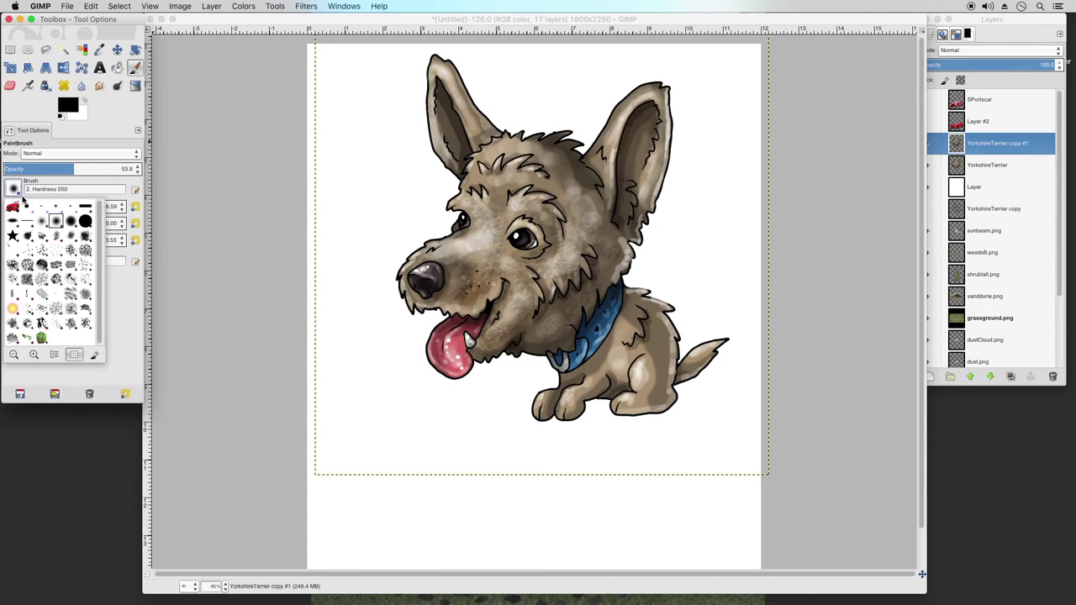
pyautogui.click(56, 239)
pyautogui.moveTo(20, 202); pyautogui.dragTo(38, 206)
pyautogui.click(504, 210)
pyautogui.click(510, 183)
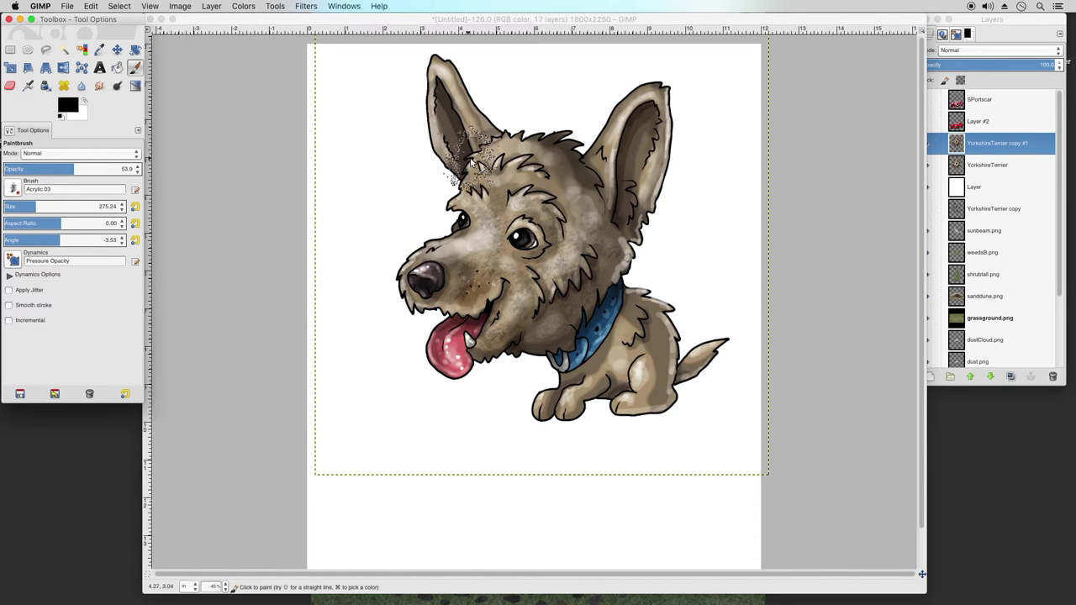
pyautogui.click(481, 170)
pyautogui.hotkey('ctrl', 'z')
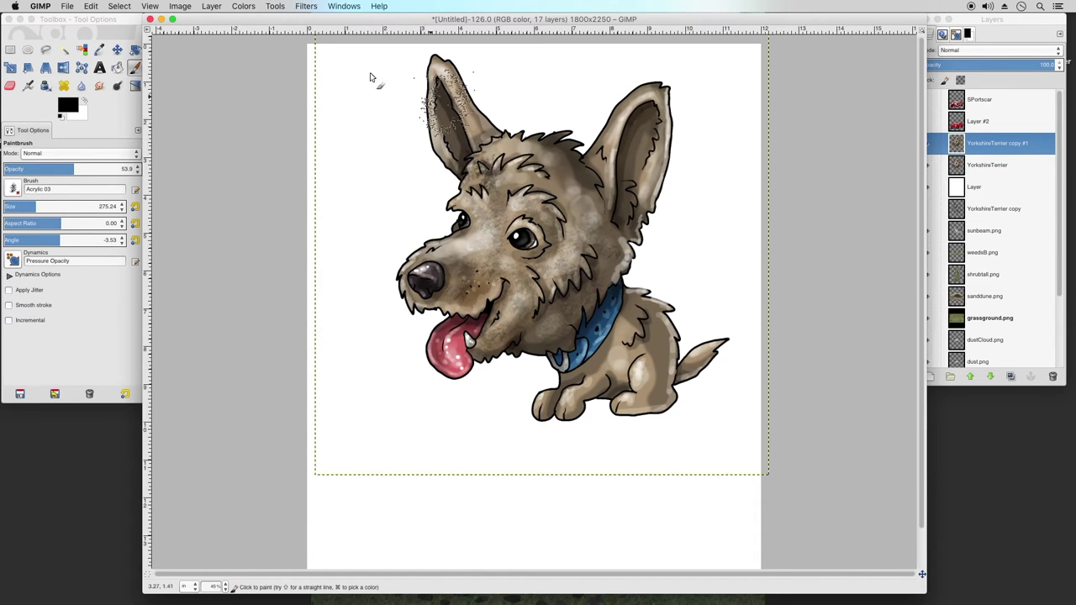
pyautogui.click(91, 5)
pyautogui.click(110, 22)
# Lower the brush opacity to 18.5, try texture strokes on the forehead, and step back through the last paint strokes
pyautogui.moveTo(42, 169); pyautogui.dragTo(28, 169)
pyautogui.moveTo(496, 155)
pyautogui.mouseDown()
pyautogui.moveTo(520, 177)
pyautogui.moveTo(483, 172)
pyautogui.moveTo(478, 181)
pyautogui.moveTo(512, 150)
pyautogui.mouseUp()
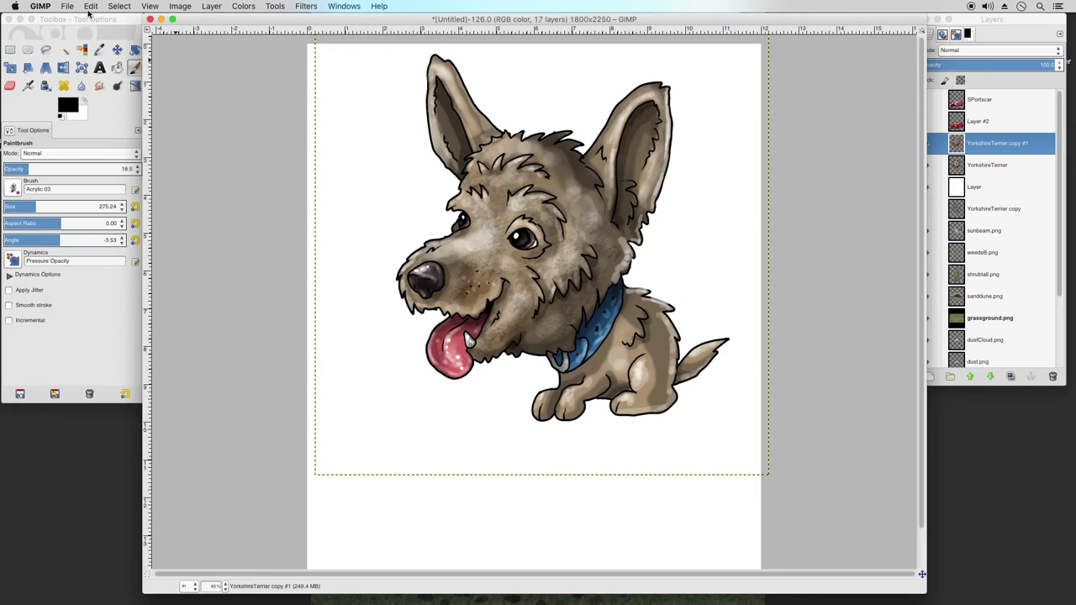
pyautogui.click(91, 6)
pyautogui.click(98, 21)
pyautogui.click(90, 6)
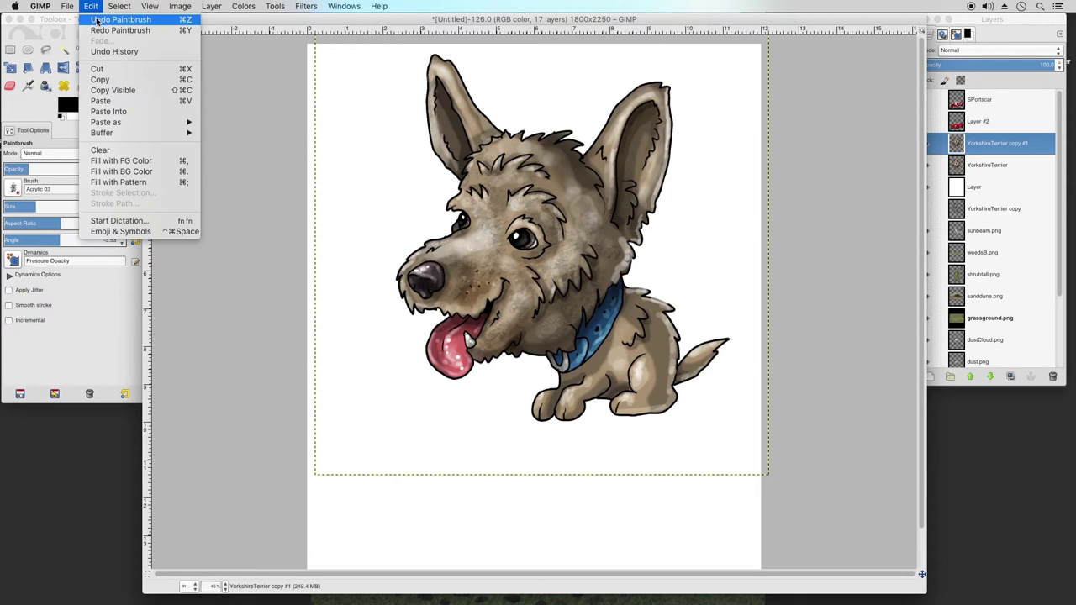
pyautogui.click(98, 19)
pyautogui.click(91, 6)
pyautogui.click(98, 19)
pyautogui.click(91, 6)
pyautogui.click(85, 8)
pyautogui.click(85, 8)
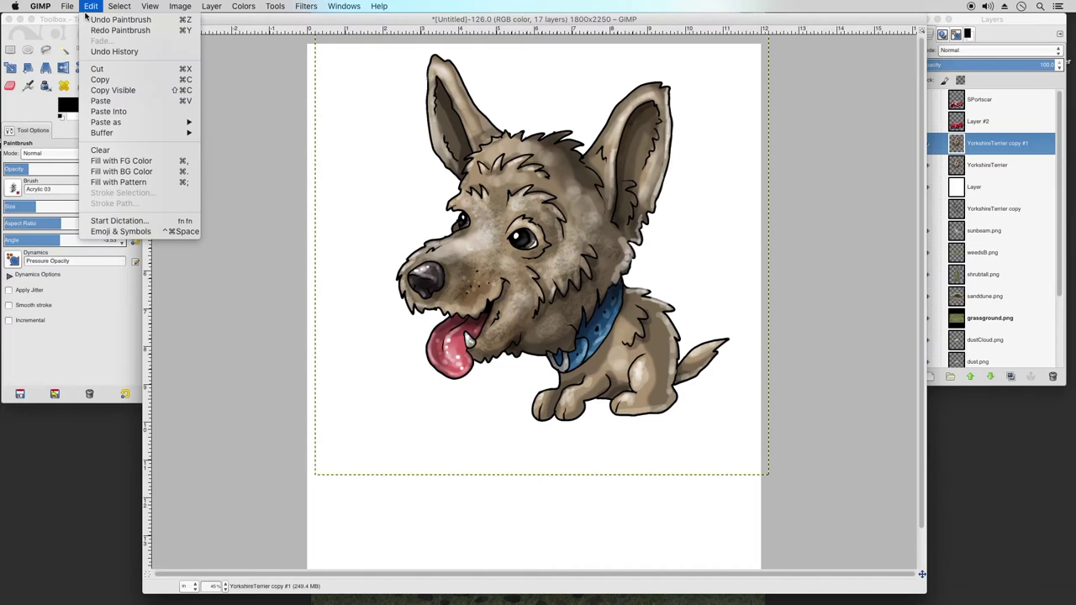
pyautogui.click(93, 30)
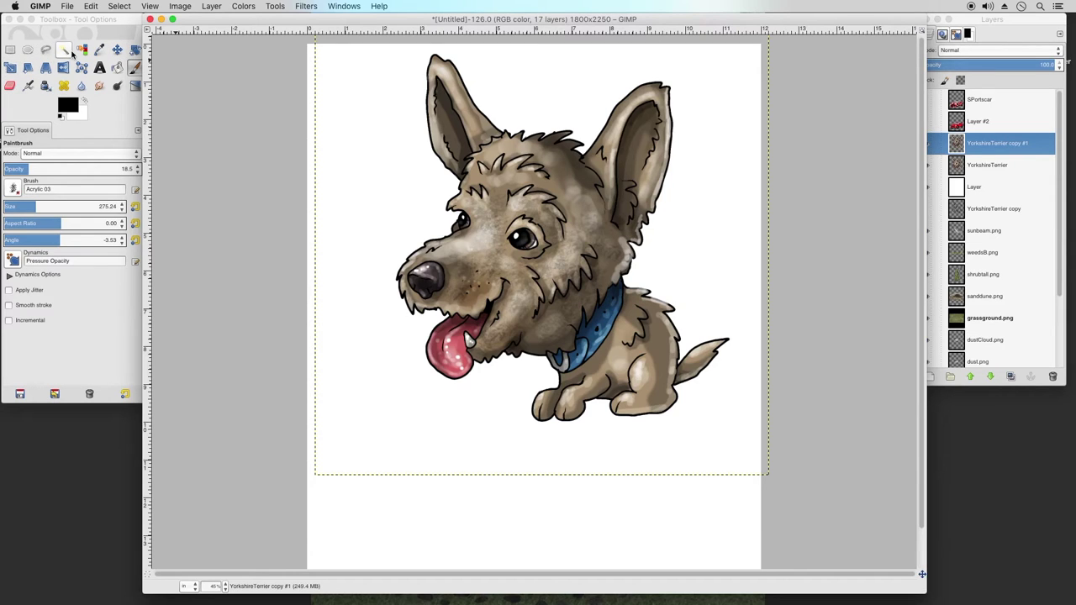
# Select the transparent area around the terrier by color and invert the selection to confine painting to the figure
pyautogui.click(81, 51)
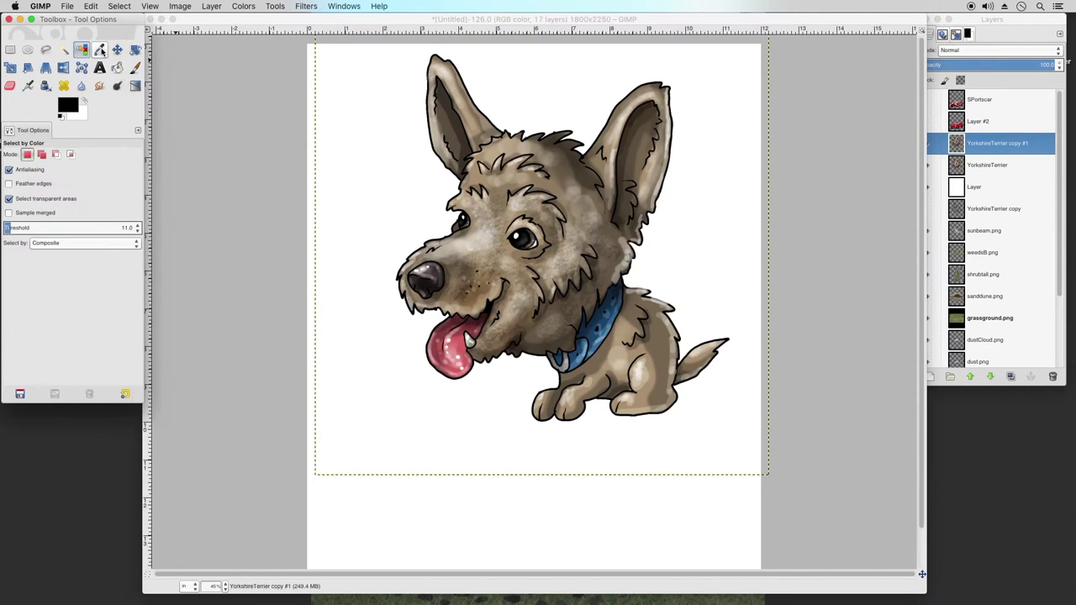
pyautogui.click(378, 200)
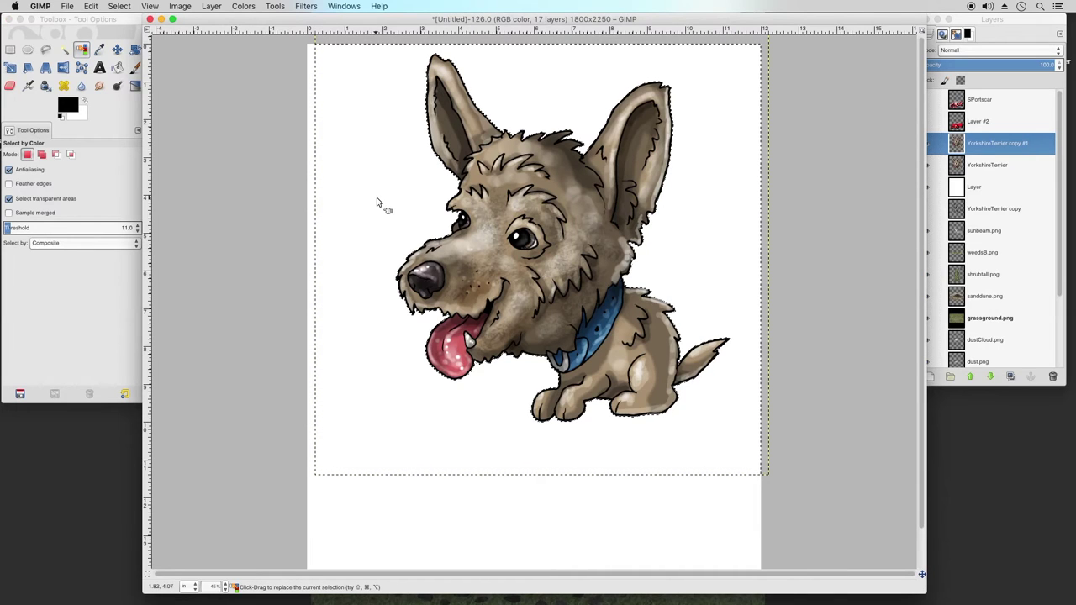
pyautogui.click(119, 6)
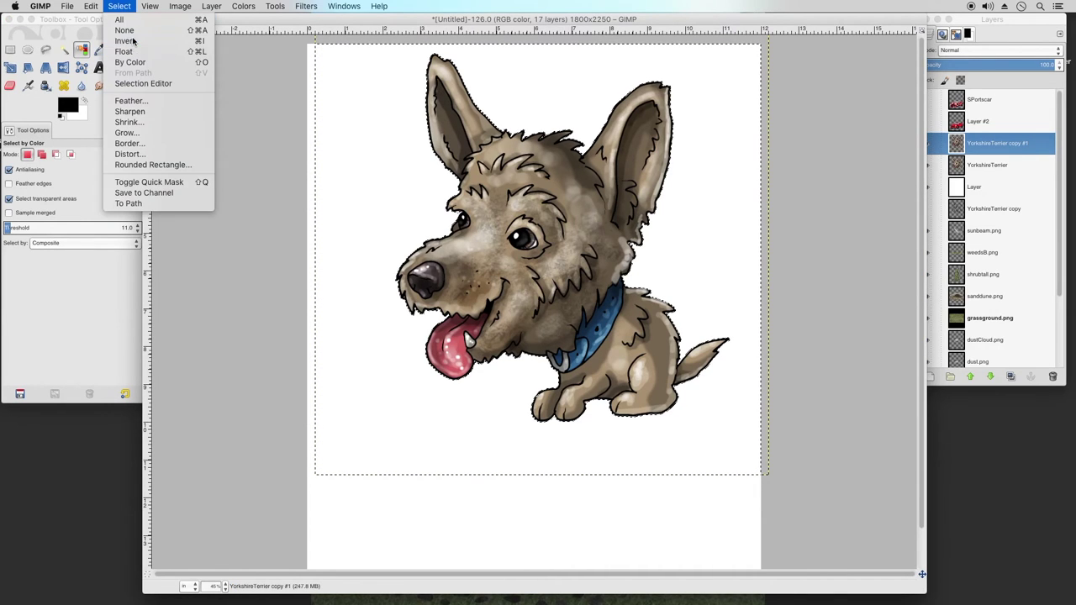
pyautogui.click(114, 64)
# Paint black Acrylic 03 fur texture over the terrier's head, ears, body and tail at size 275.24 and opacity 18.5
pyautogui.click(134, 67)
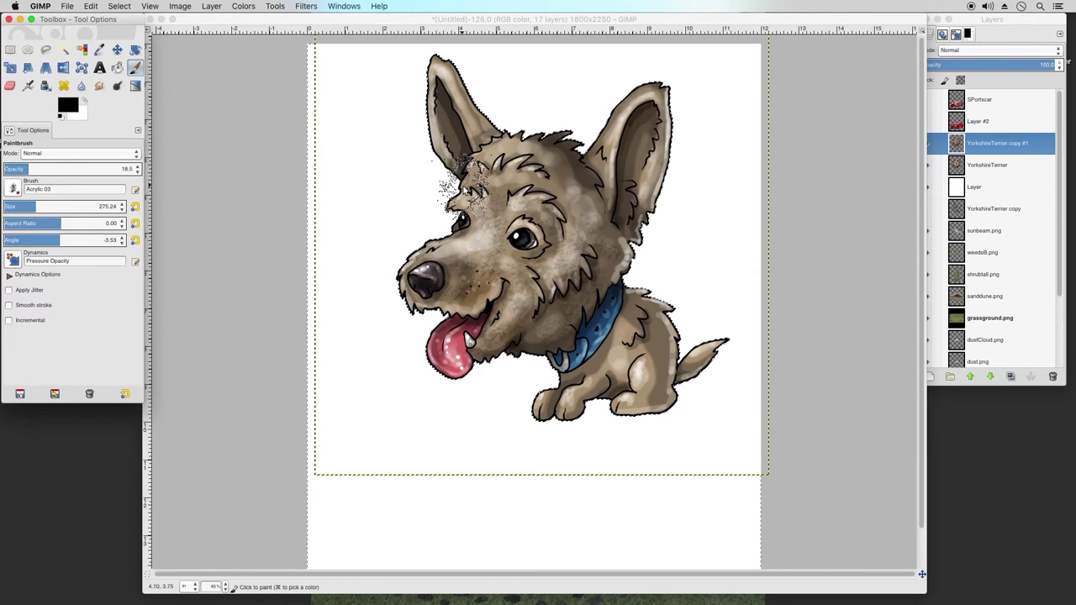
pyautogui.click(467, 185)
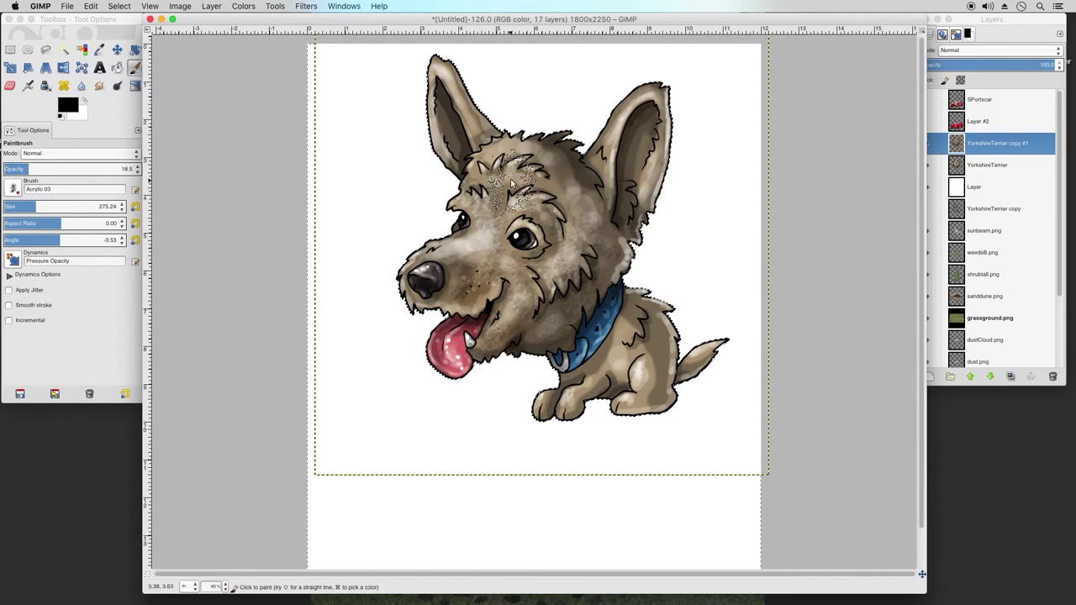
pyautogui.moveTo(520, 148)
pyautogui.mouseDown()
pyautogui.moveTo(569, 183)
pyautogui.moveTo(500, 164)
pyautogui.moveTo(481, 137)
pyautogui.moveTo(451, 129)
pyautogui.moveTo(435, 85)
pyautogui.moveTo(451, 87)
pyautogui.moveTo(458, 119)
pyautogui.mouseUp()
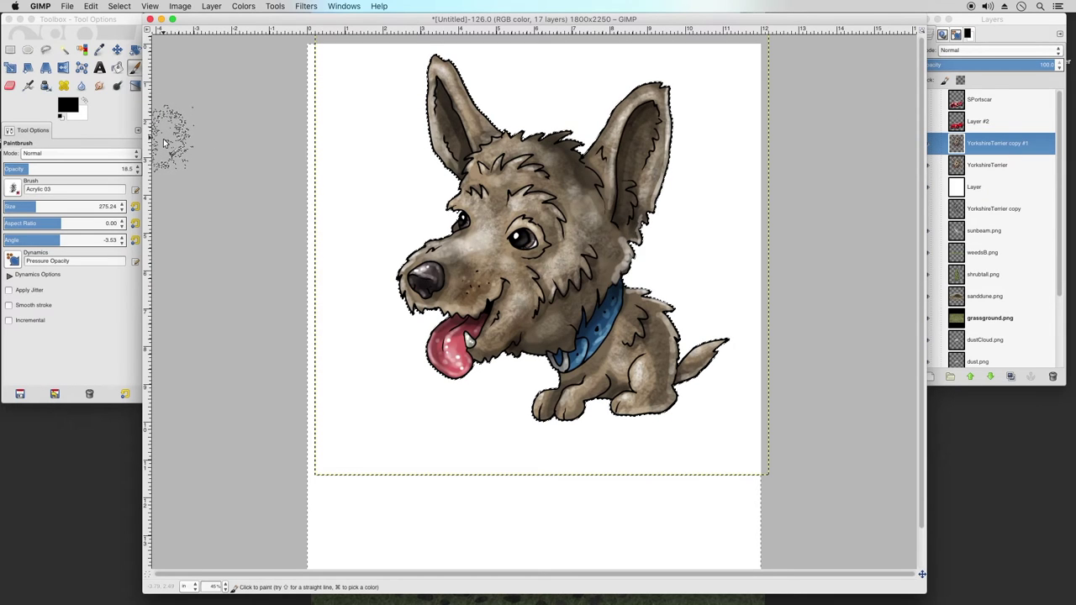
pyautogui.click(66, 83)
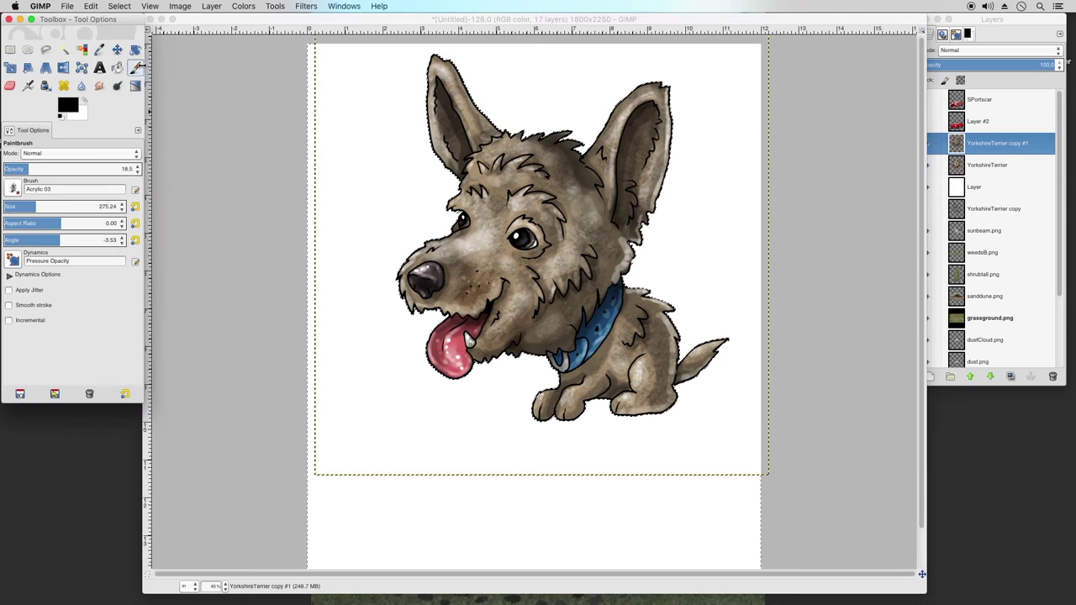
pyautogui.click(243, 7)
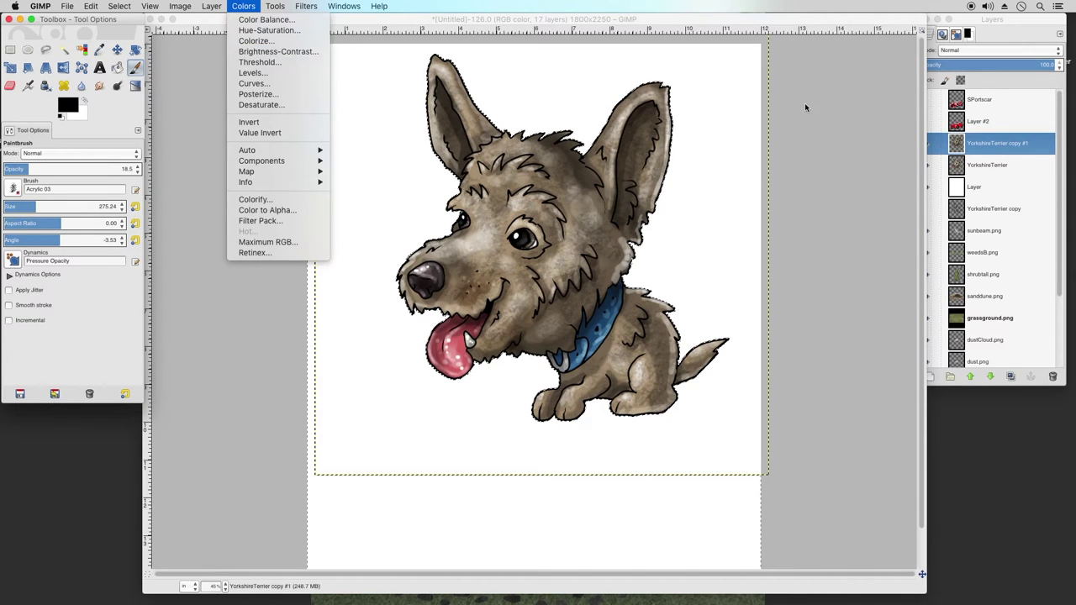
pyautogui.click(974, 147)
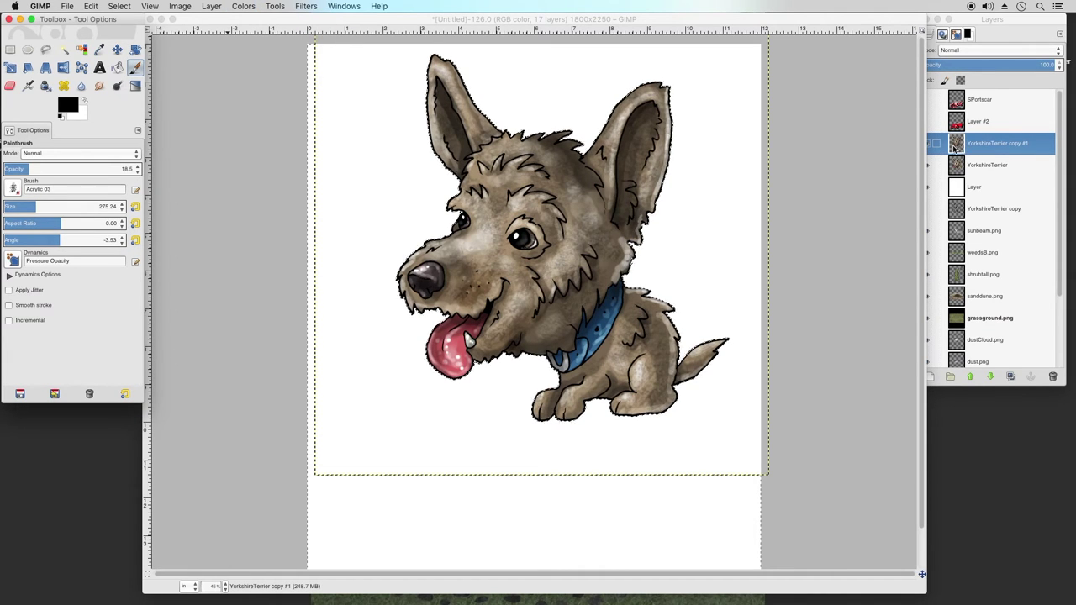
pyautogui.click(940, 147)
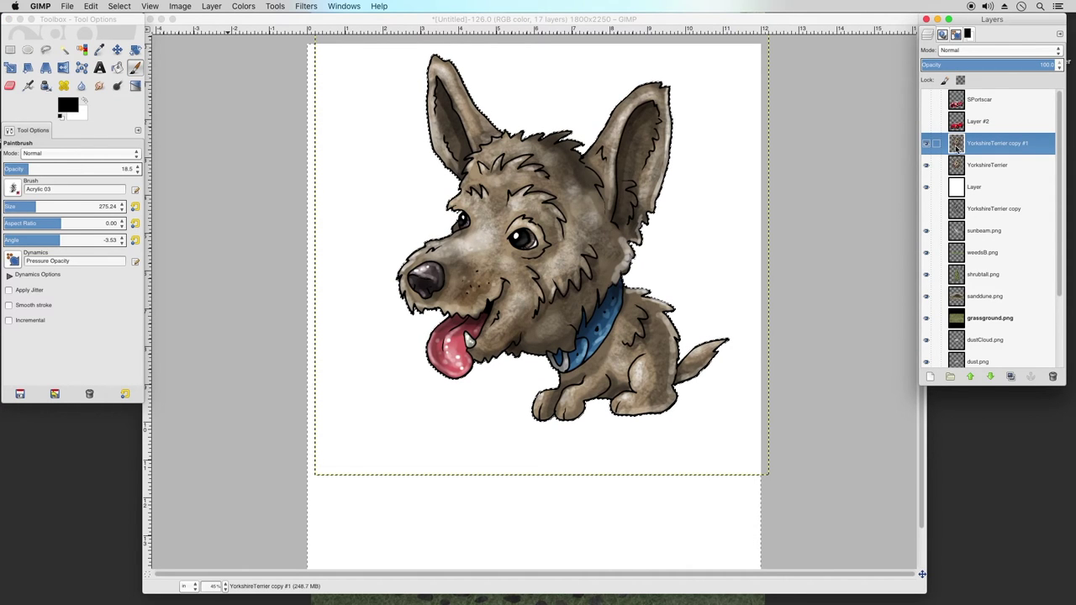
# Delete the YorkshireTerrier layer and make the YorkshireTerrier copy #1 layer active
pyautogui.click(960, 166)
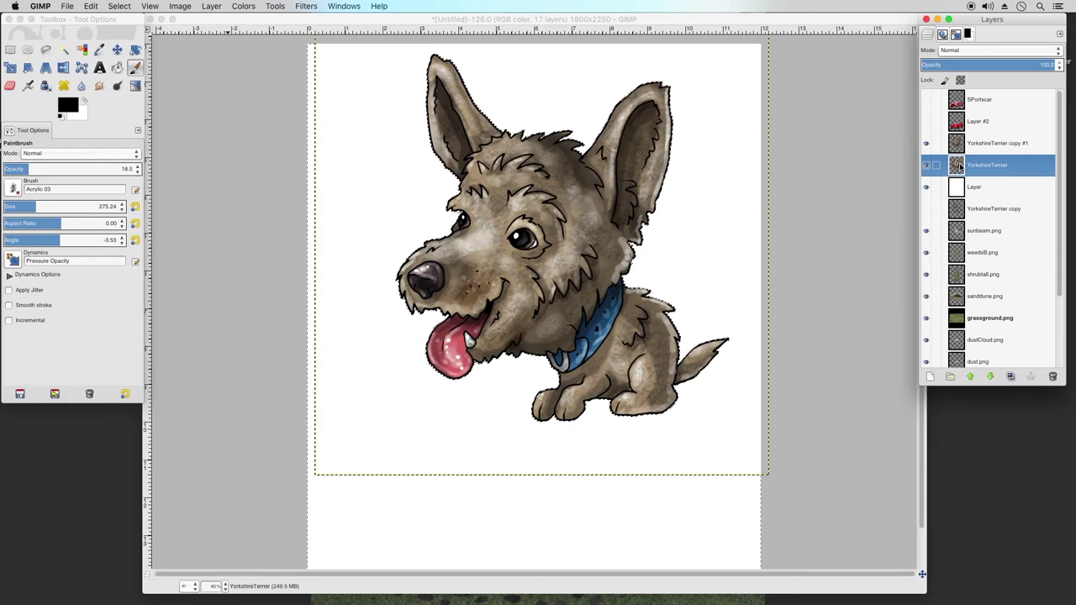
pyautogui.rightClick(959, 166)
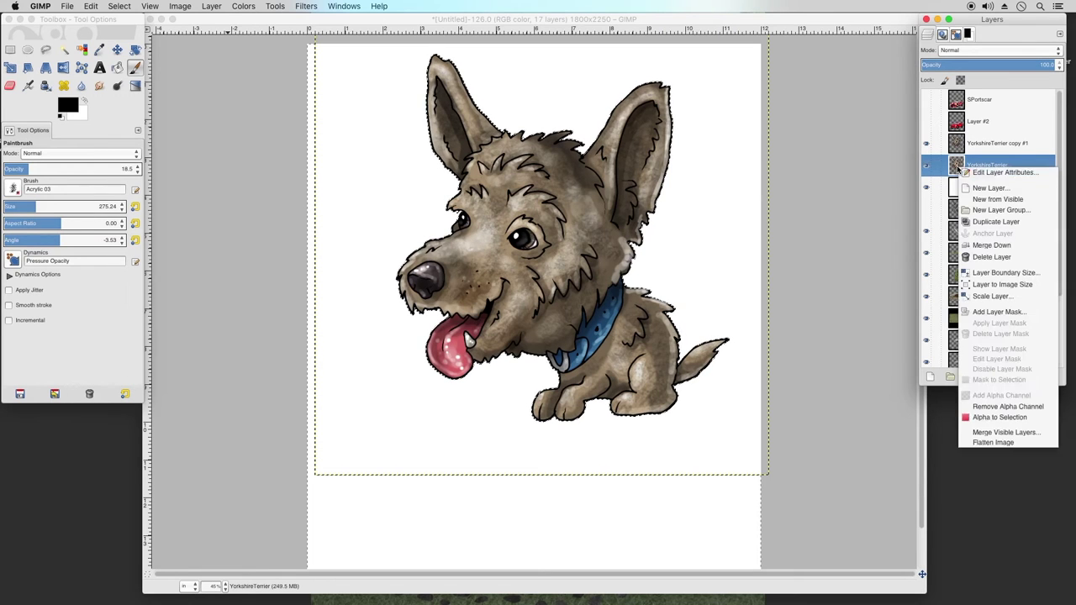
pyautogui.click(991, 258)
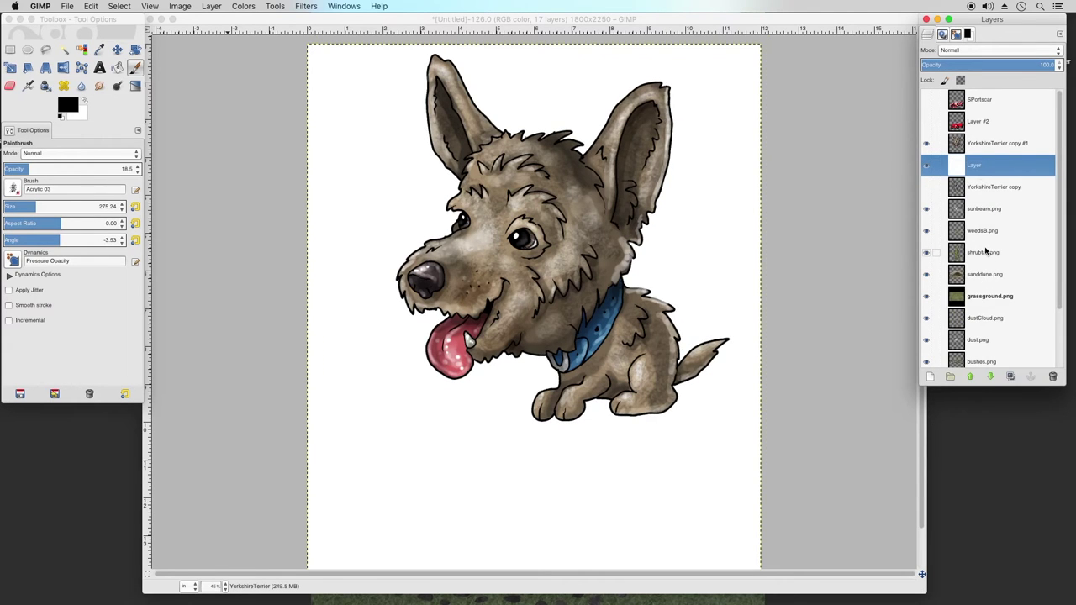
pyautogui.click(967, 145)
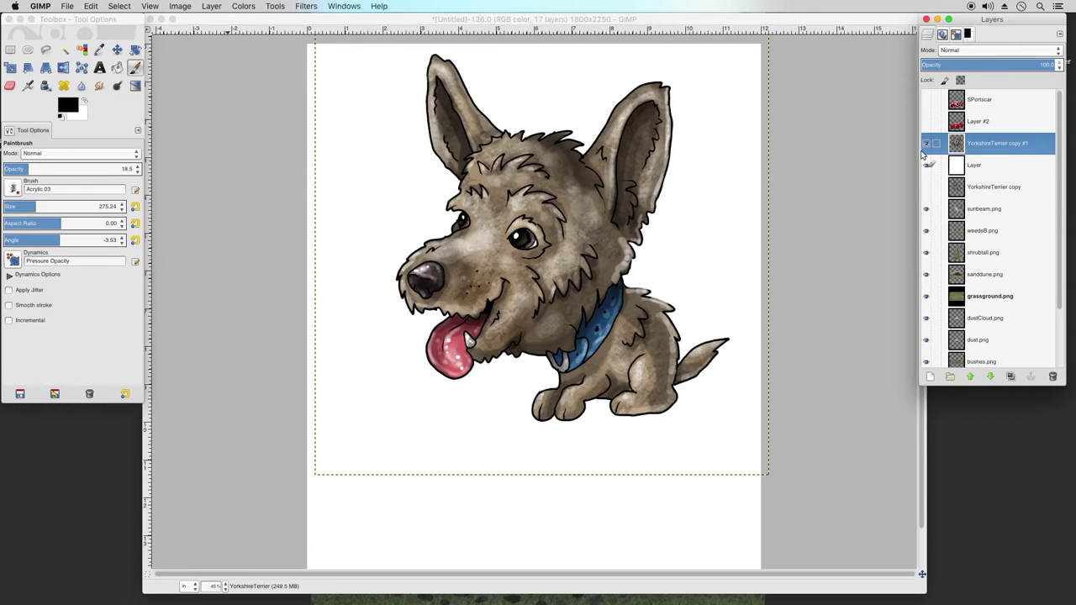
pyautogui.click(244, 6)
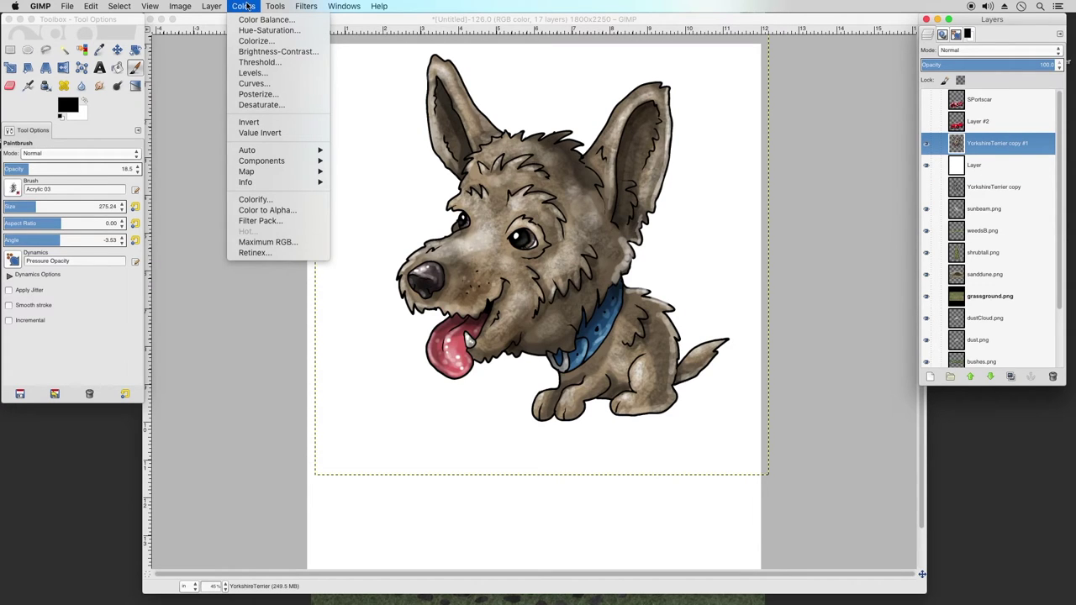
pyautogui.click(268, 52)
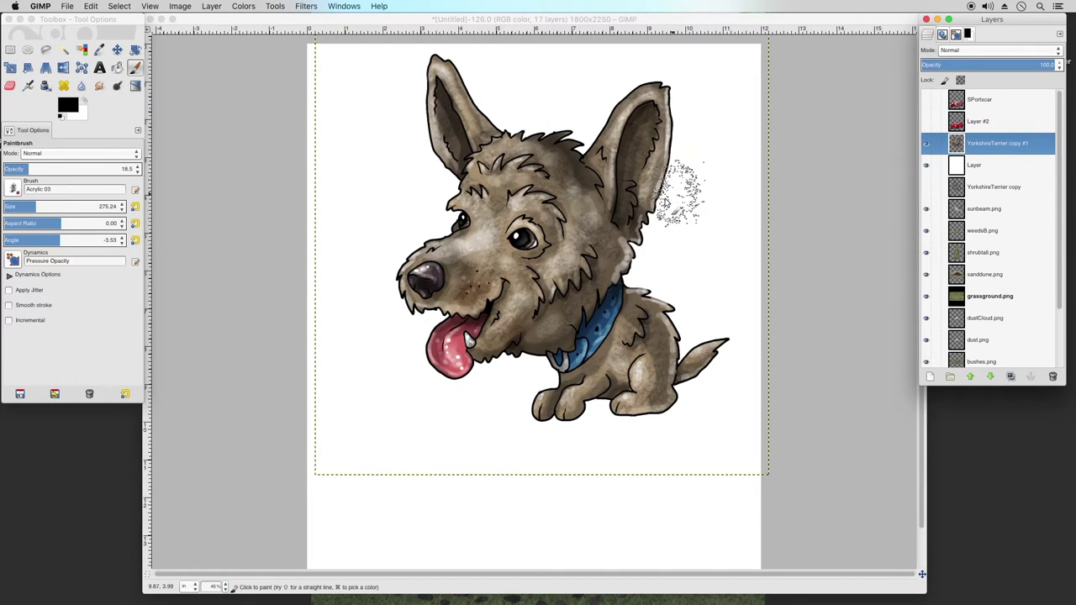
pyautogui.moveTo(660, 201)
pyautogui.mouseDown()
pyautogui.moveTo(663, 211)
pyautogui.moveTo(649, 204)
pyautogui.mouseUp()
pyautogui.press('super+z')
pyautogui.press('super+z')
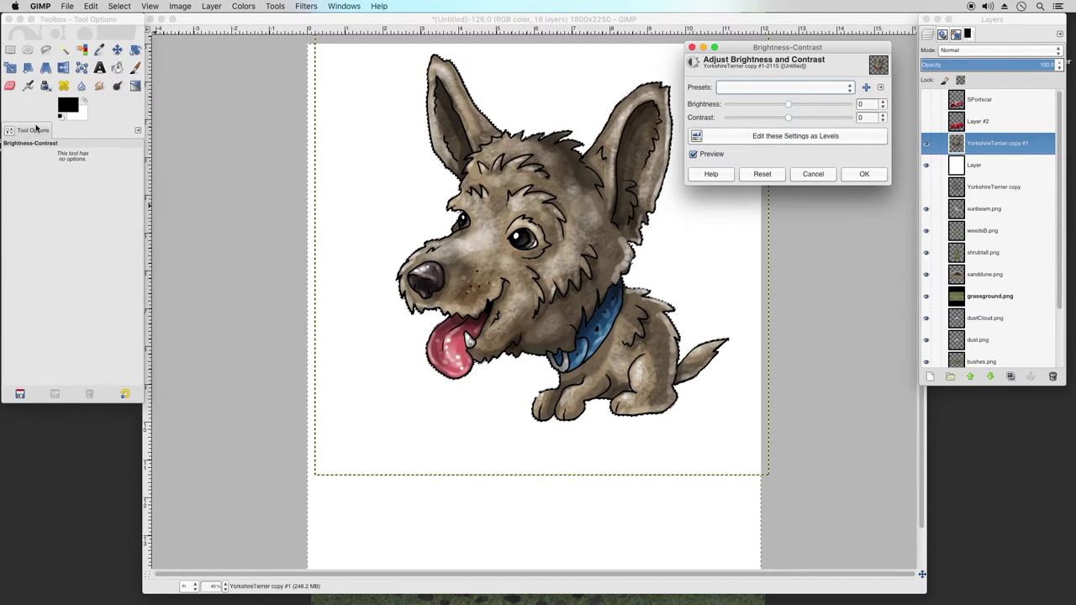
# Switch to the Paintbrush and choose the 2. Hardness 100 brush
pyautogui.click(133, 70)
pyautogui.click(13, 189)
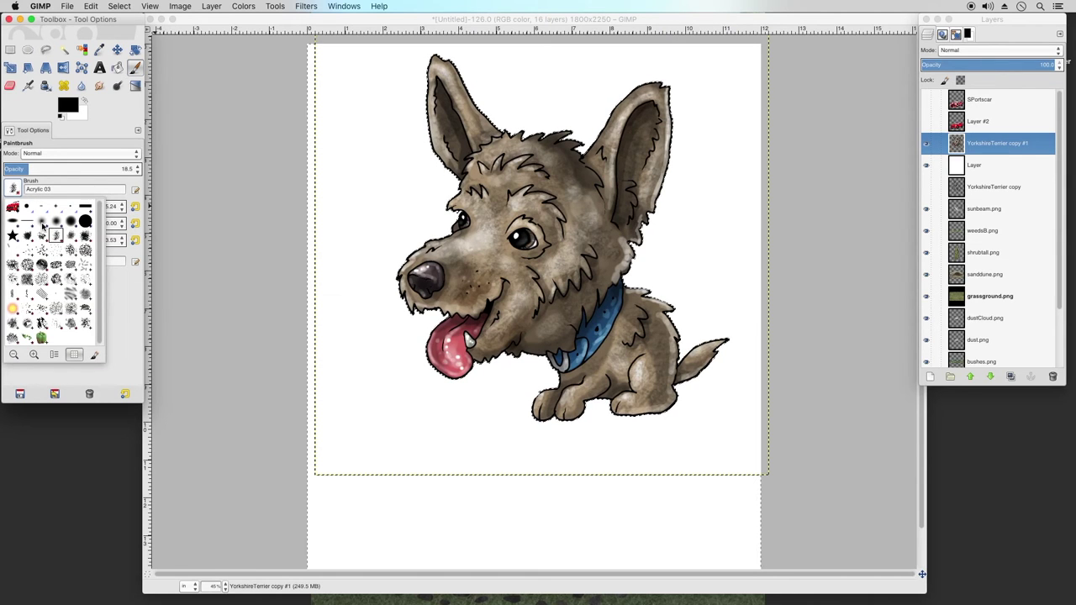
pyautogui.doubleClick(85, 221)
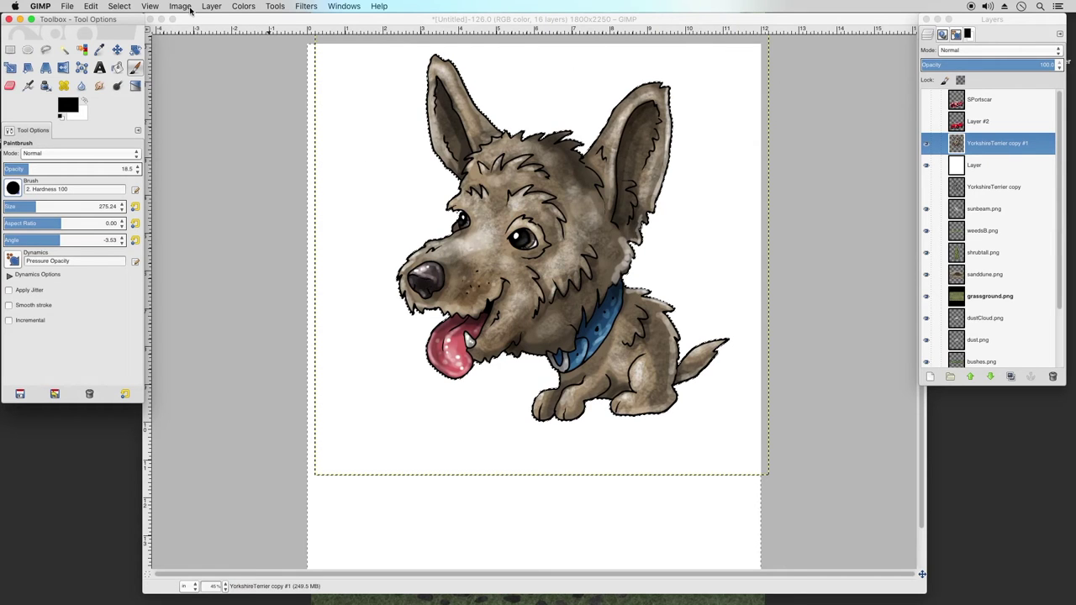
# Adjust the terrier layer's Brightness-Contrast to brightness 11 and contrast 34
pyautogui.click(279, 7)
pyautogui.moveTo(297, 7)
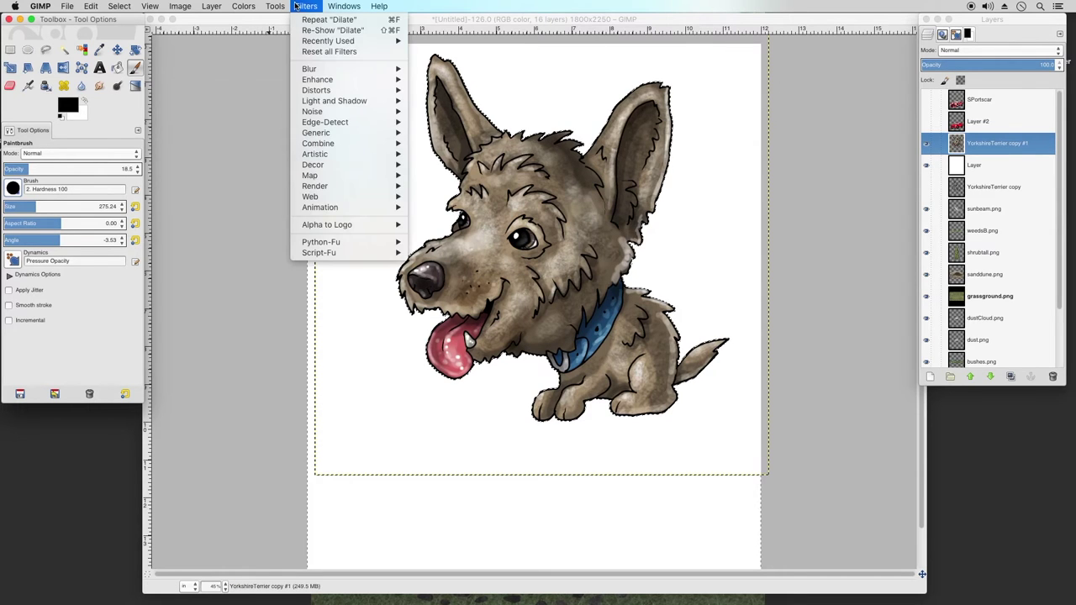
pyautogui.moveTo(244, 6)
pyautogui.click(269, 50)
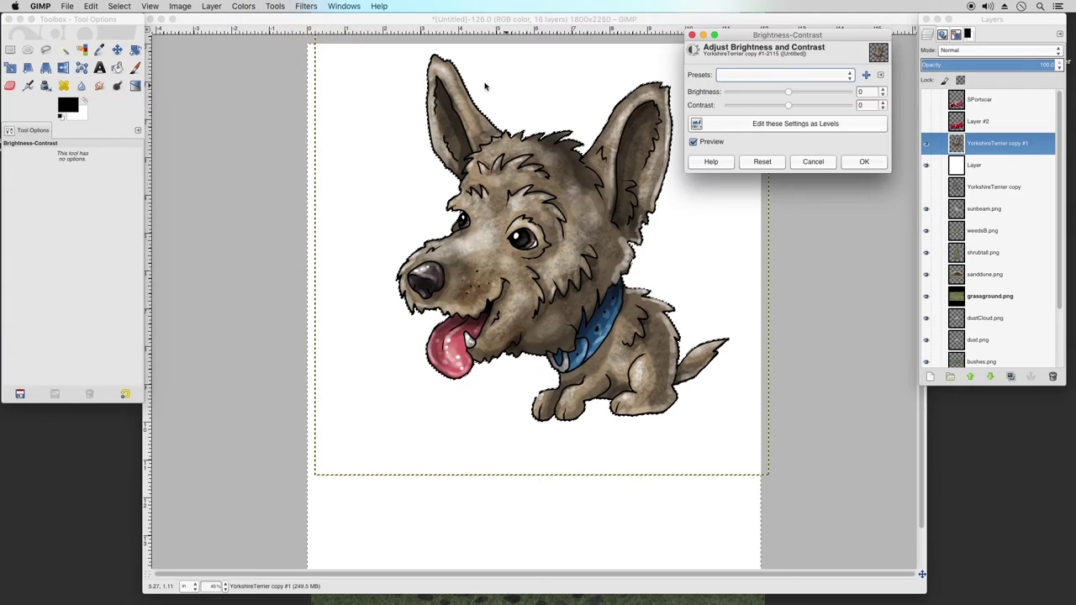
pyautogui.click(789, 105)
pyautogui.moveTo(800, 109); pyautogui.dragTo(803, 110)
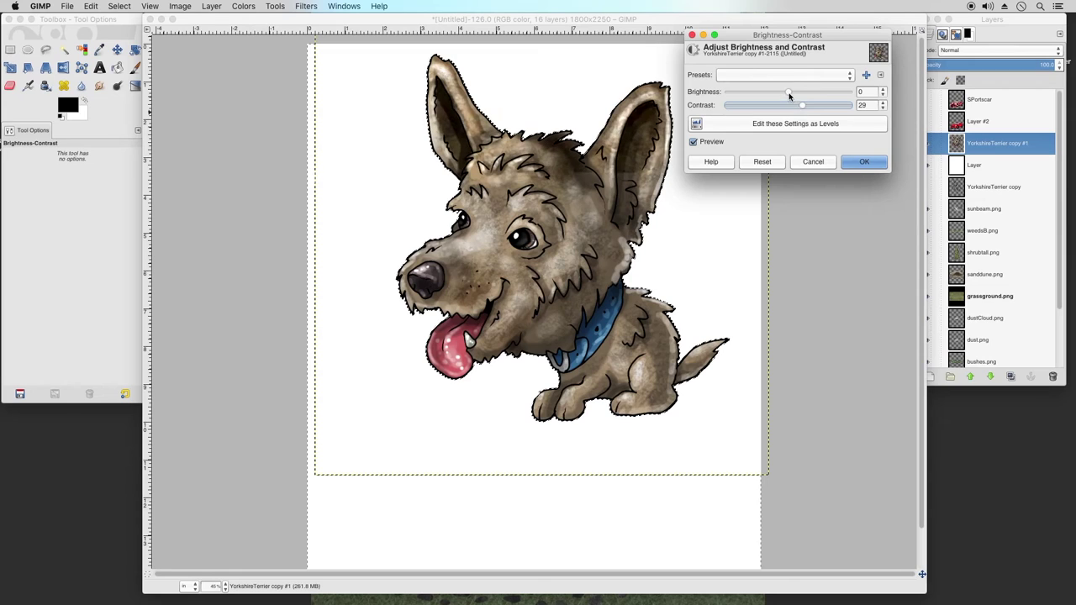
pyautogui.moveTo(789, 96); pyautogui.dragTo(800, 98)
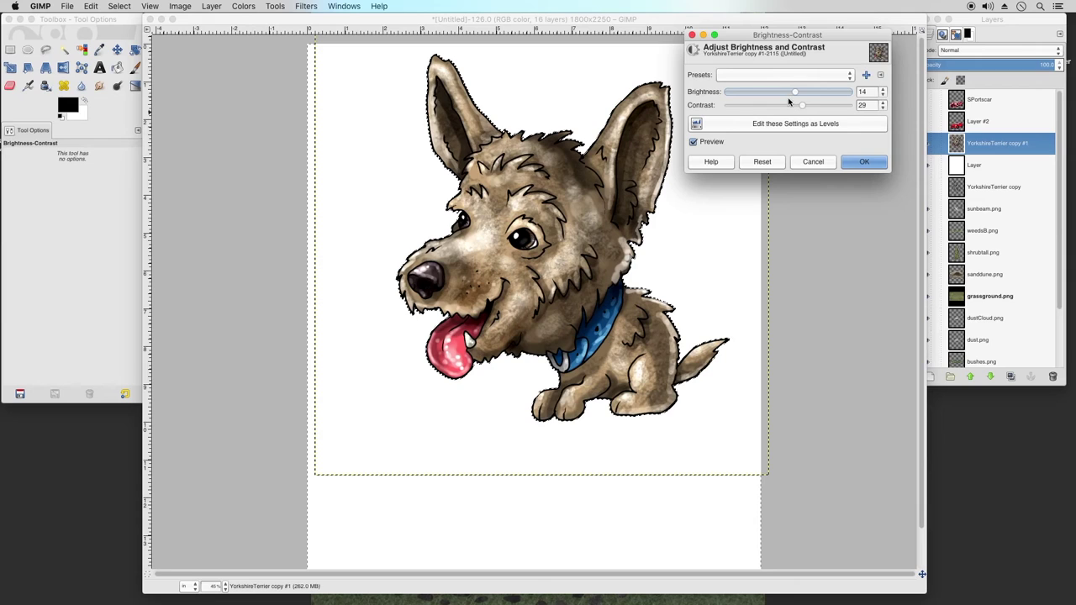
pyautogui.moveTo(797, 93); pyautogui.dragTo(795, 94)
pyautogui.moveTo(803, 107); pyautogui.dragTo(805, 108)
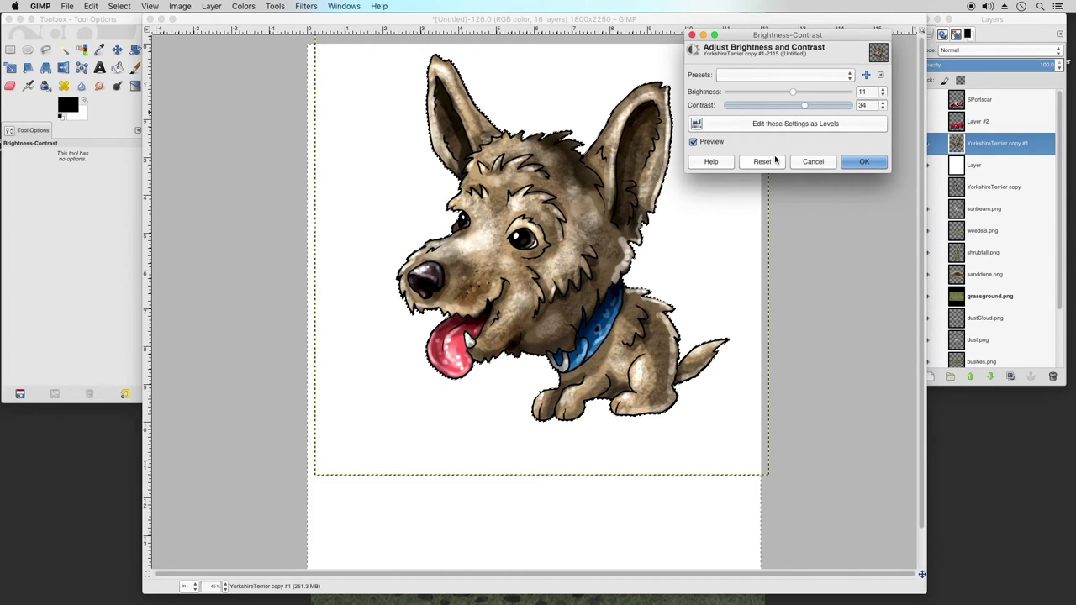
pyautogui.click(860, 164)
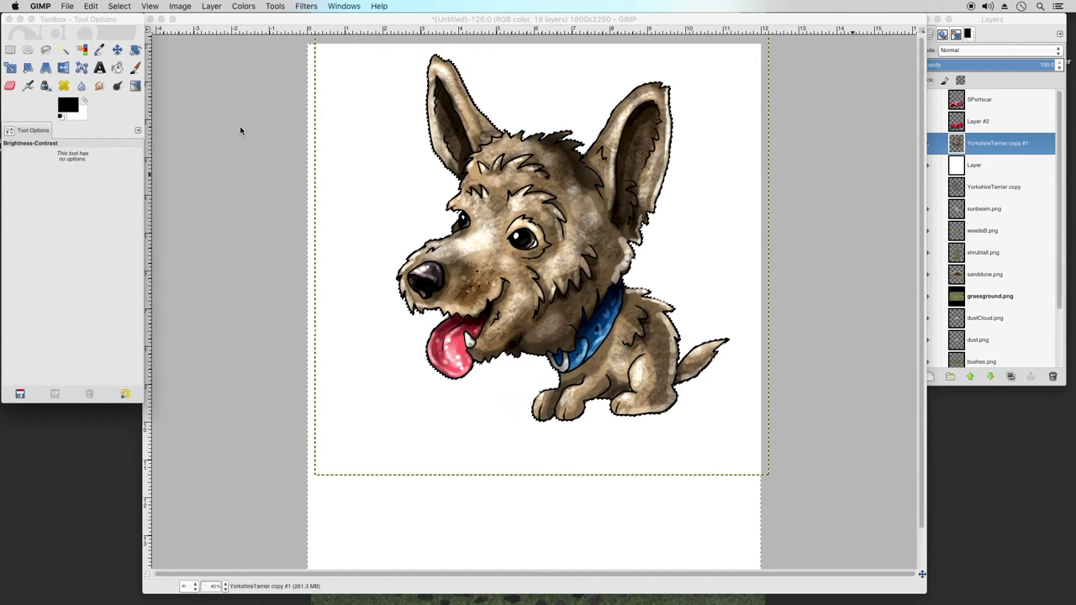
# Burn the shading around the terrier's larger eye with the 2. Hardness 075 brush at size 22.14 and opacity 30.9
pyautogui.click(132, 71)
pyautogui.click(133, 71)
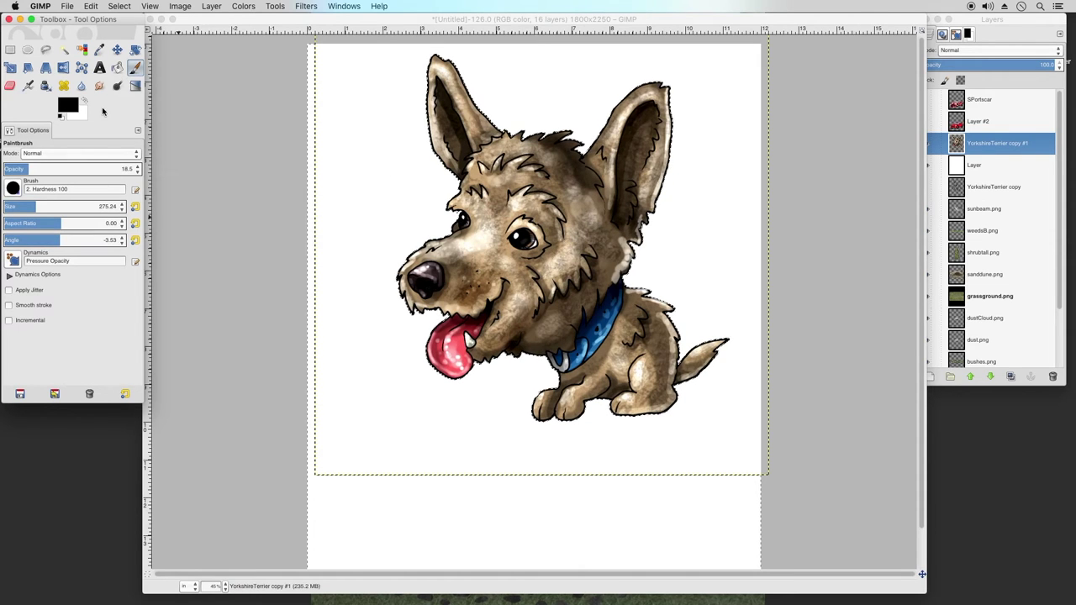
pyautogui.click(117, 85)
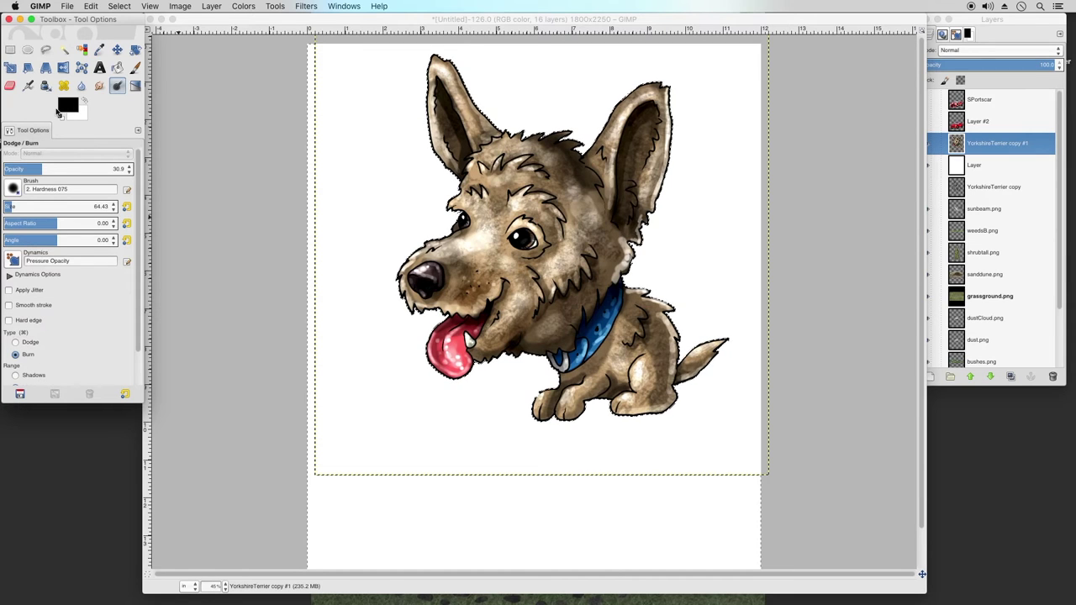
pyautogui.click(6, 205)
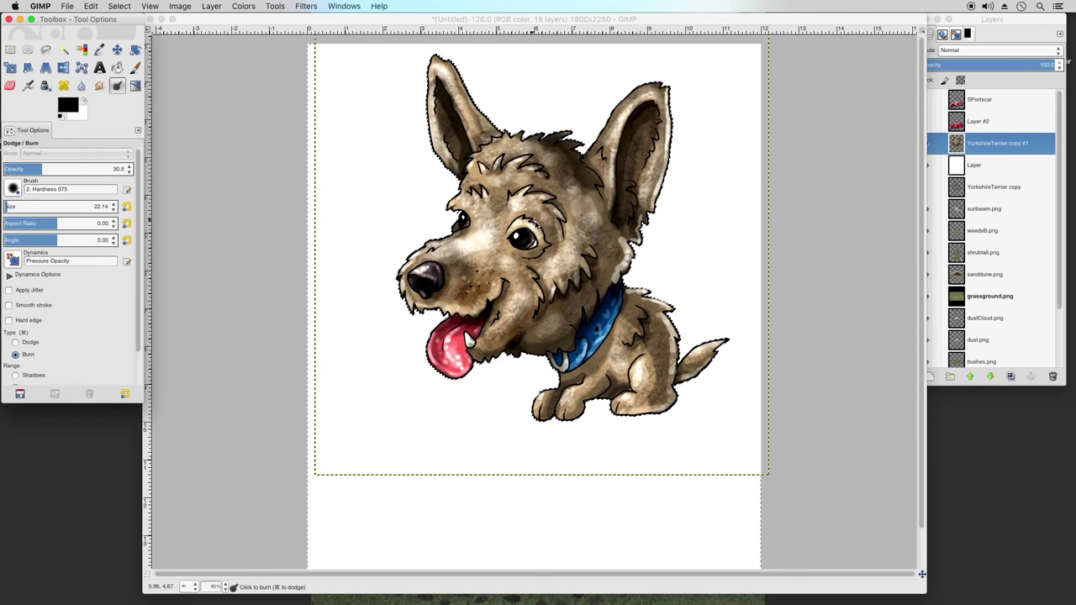
pyautogui.click(538, 226)
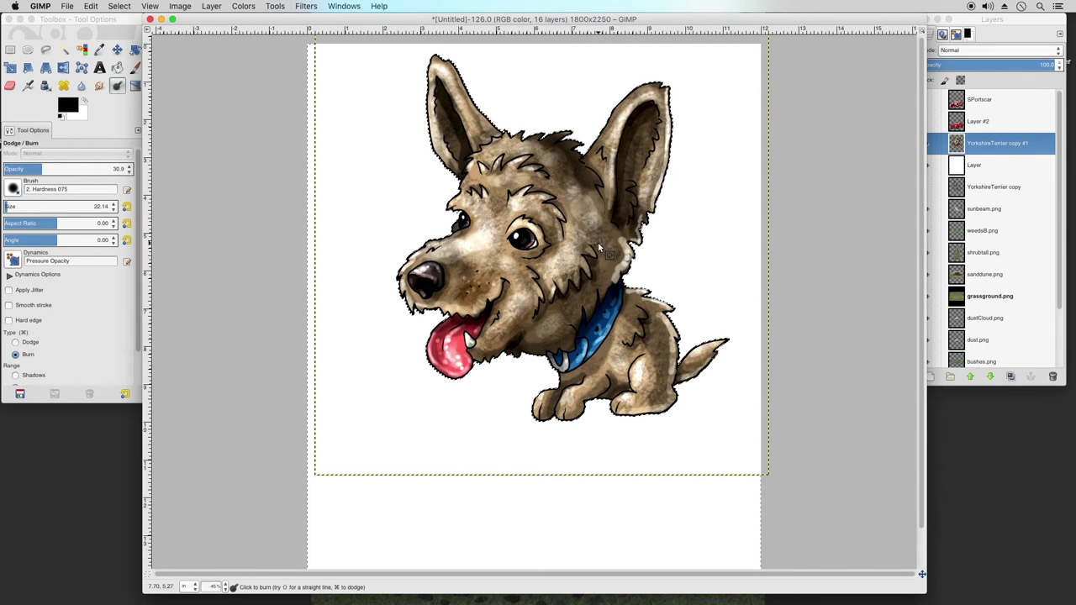
# Try repeating the Dilate filter on the YorkshireTerrier copy #1 layer, and undo it
pyautogui.click(304, 7)
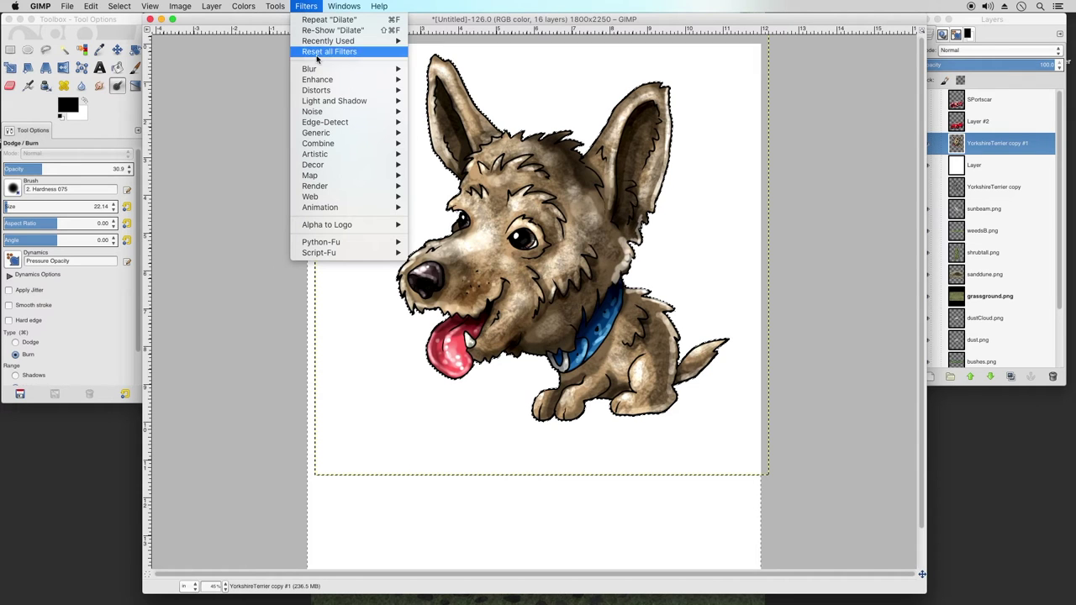
pyautogui.click(331, 17)
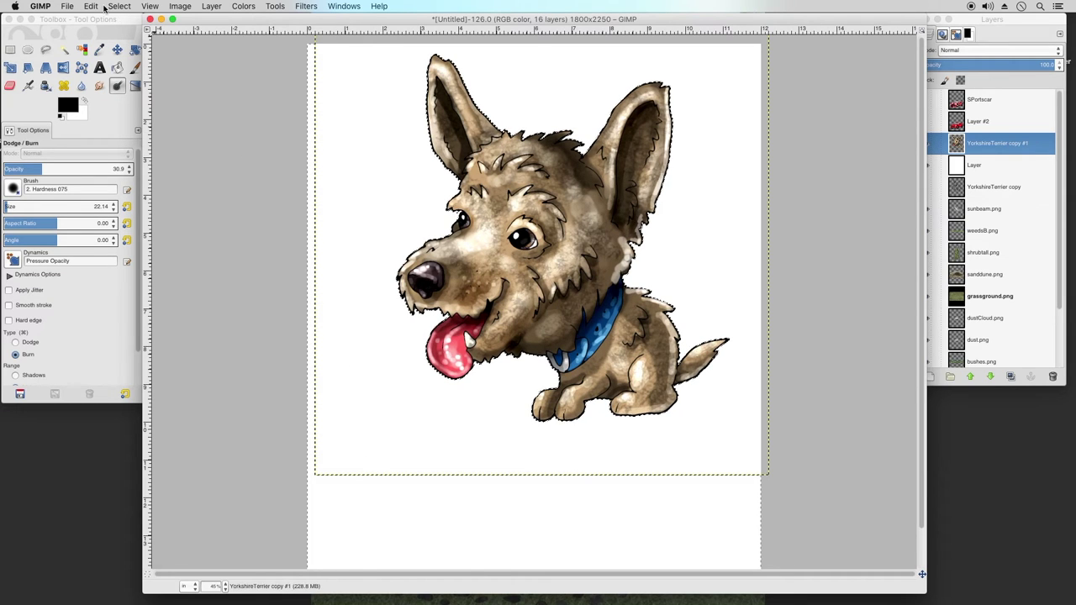
pyautogui.click(97, 7)
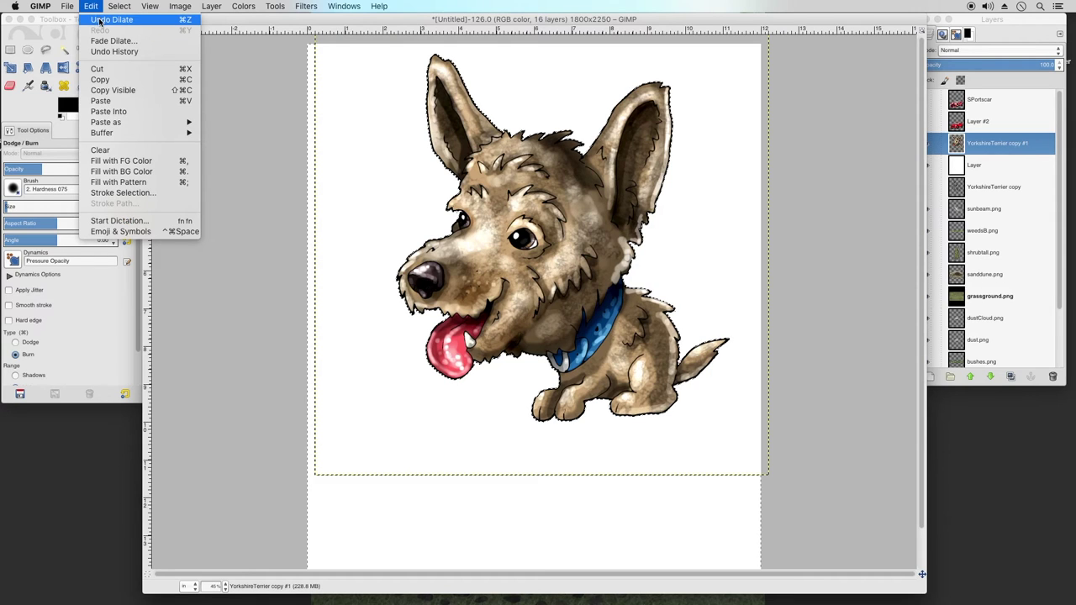
pyautogui.click(102, 20)
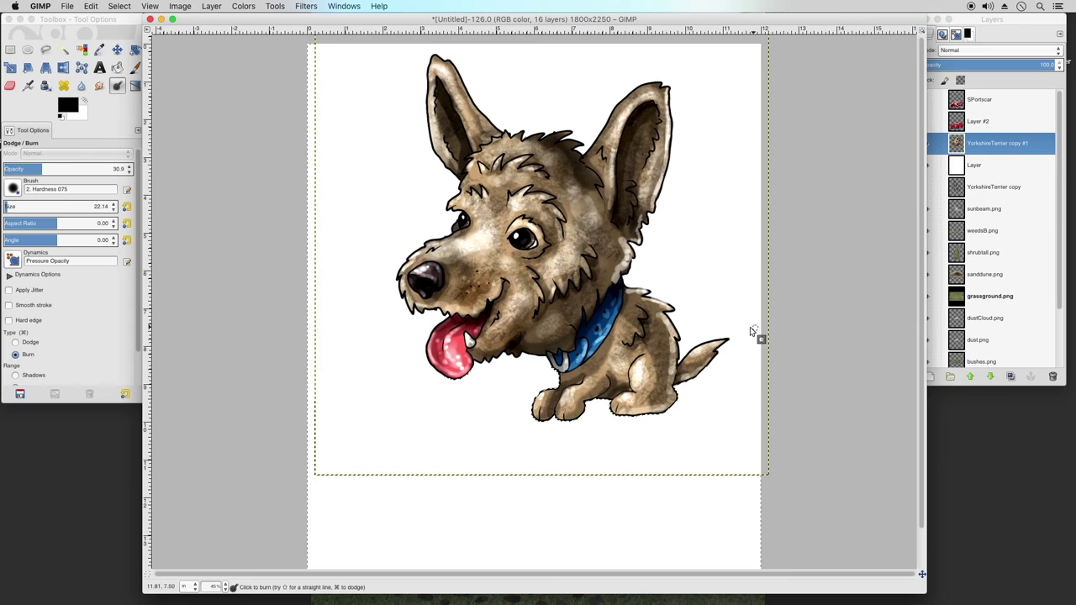
pyautogui.click(973, 147)
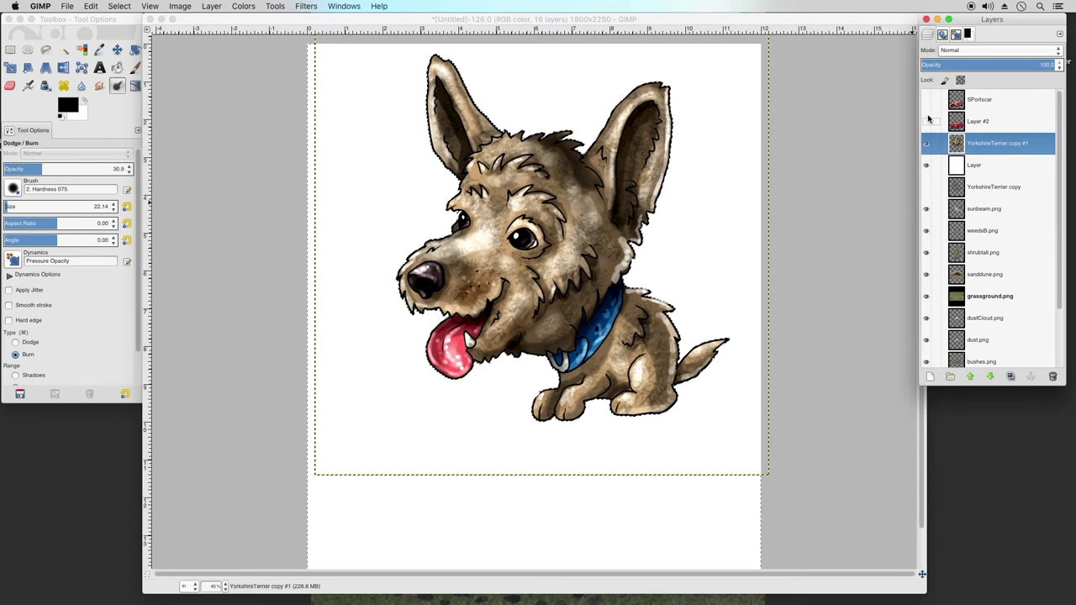
# Restack the white Layer and Layer #2 directly below bluesky.png, and hide Pasted Layer #2
pyautogui.moveTo(975, 122); pyautogui.dragTo(972, 168)
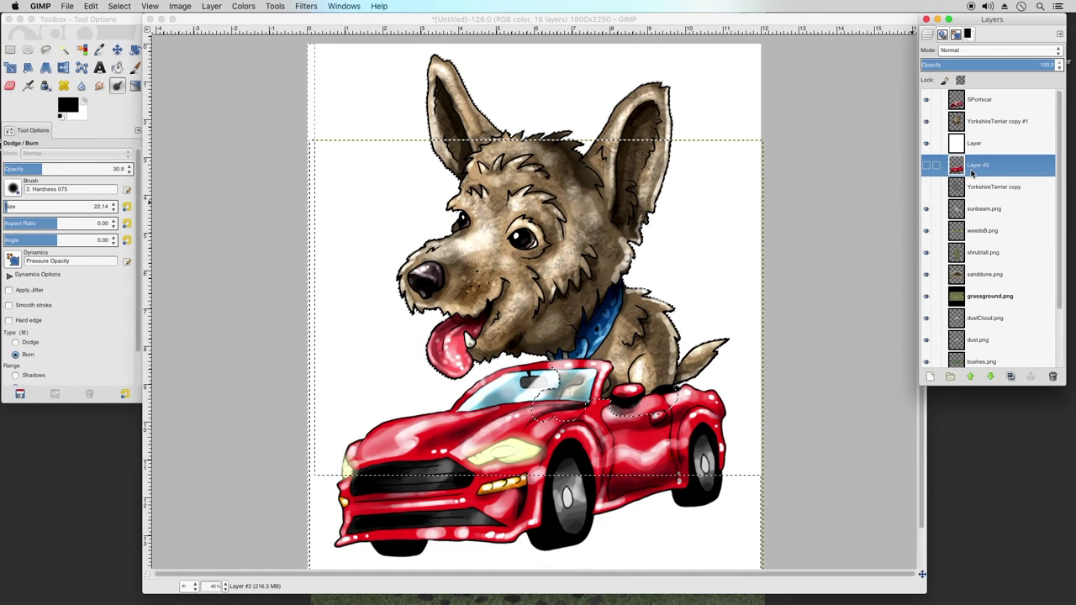
pyautogui.moveTo(963, 148); pyautogui.dragTo(974, 346)
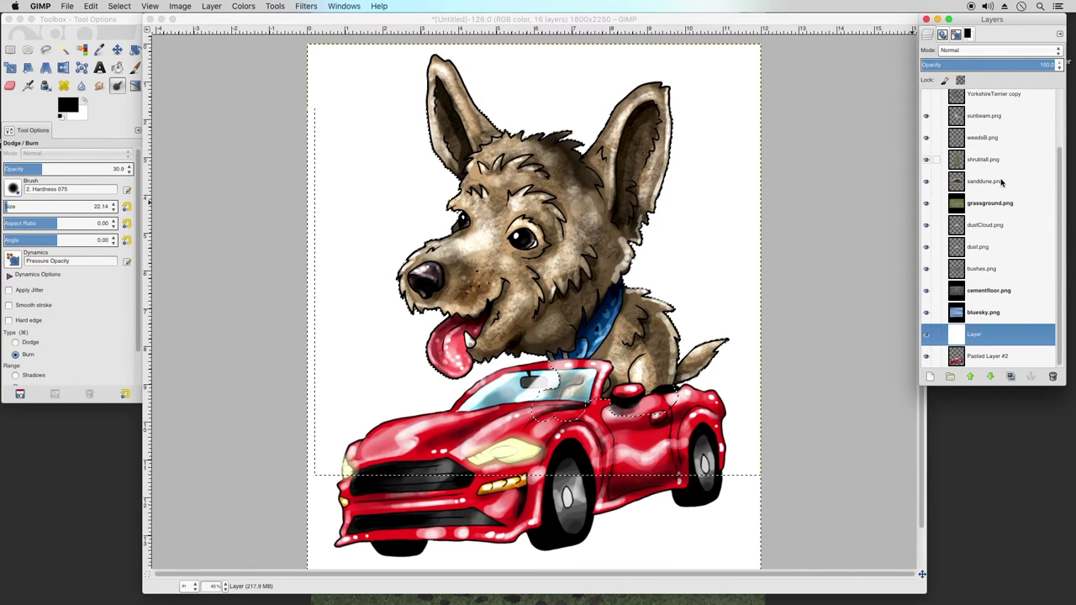
pyautogui.moveTo(1061, 293); pyautogui.dragTo(1056, 204)
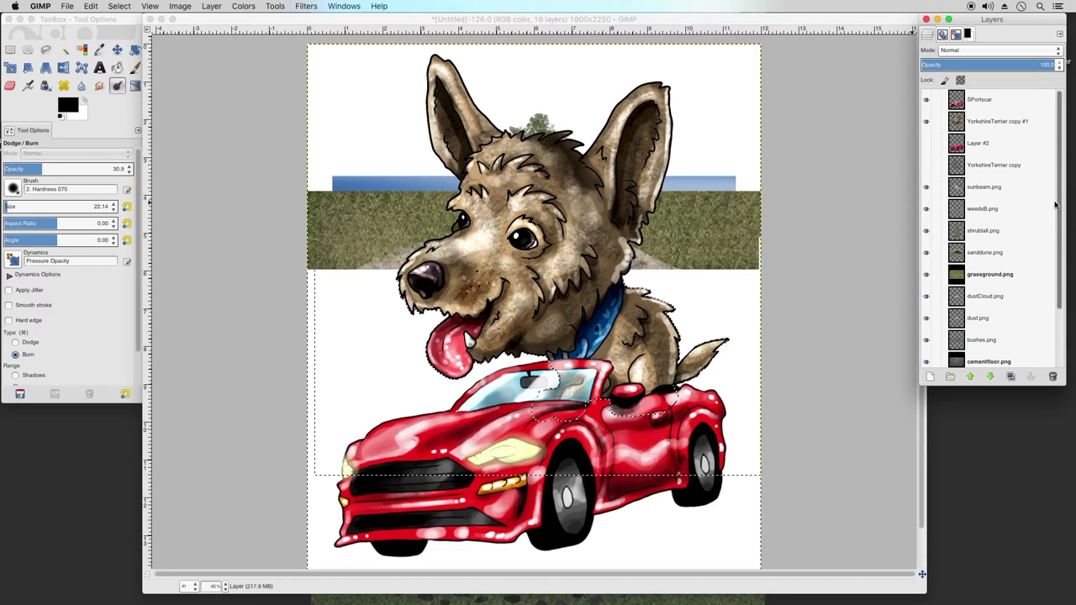
pyautogui.moveTo(971, 149); pyautogui.dragTo(982, 345)
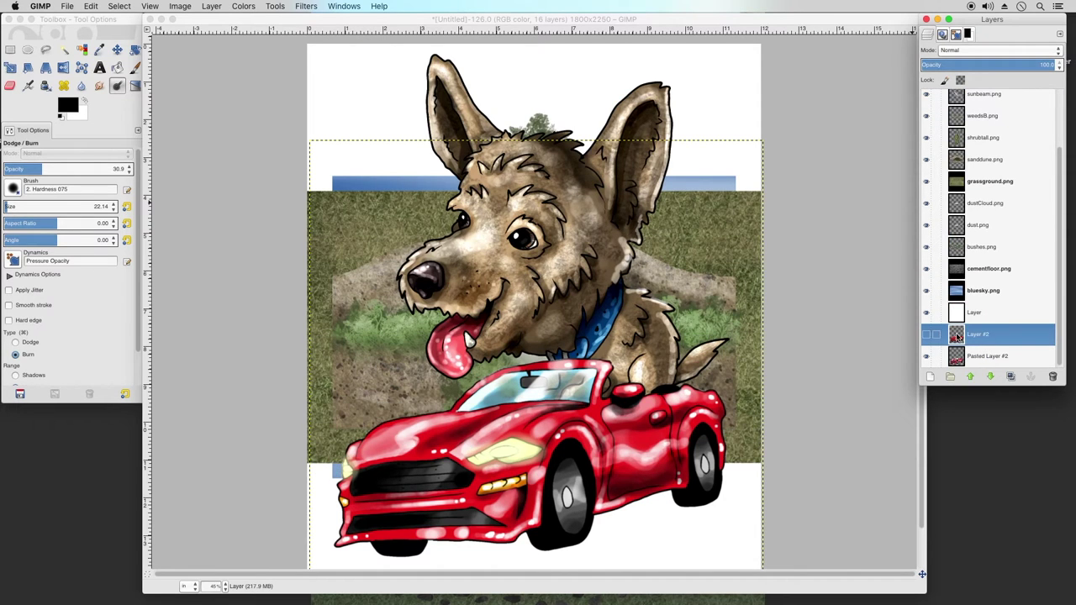
pyautogui.click(928, 356)
pyautogui.scroll(2, 1051, 279)
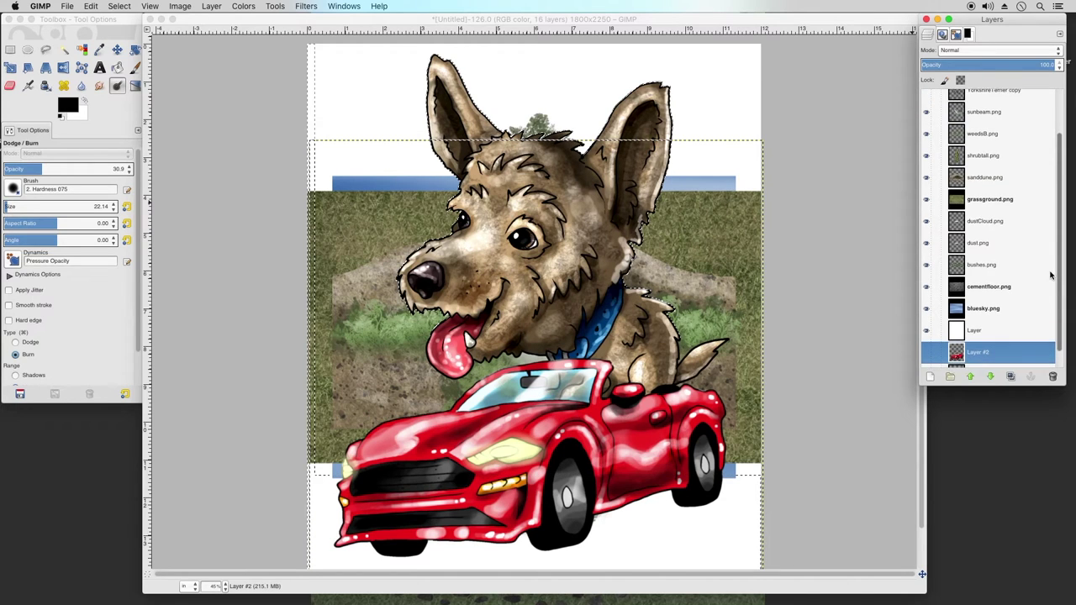
# Clear the active selection around the dog
pyautogui.click(121, 5)
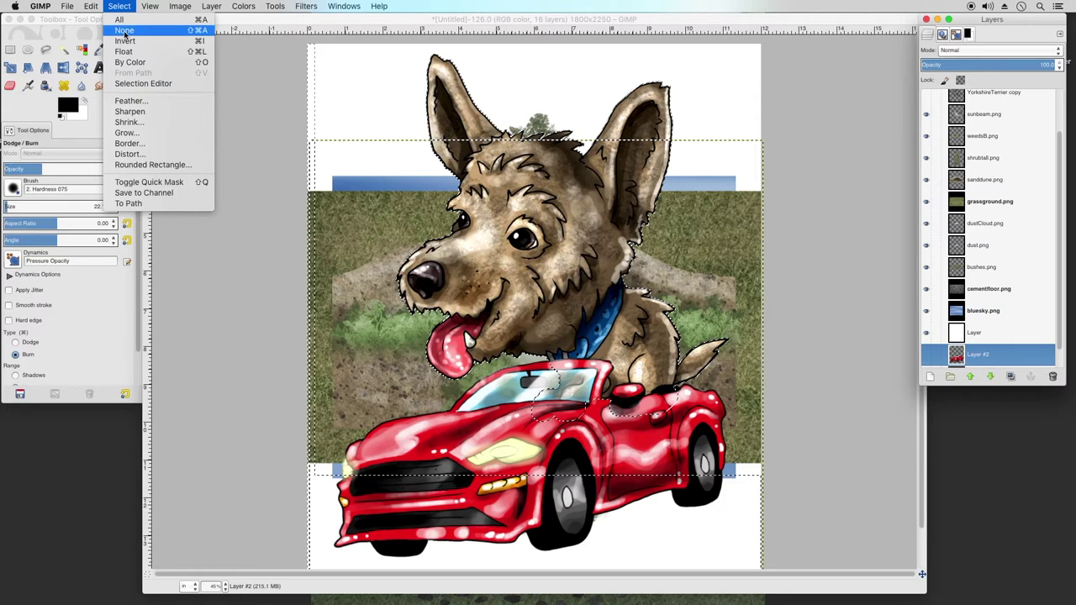
pyautogui.click(126, 31)
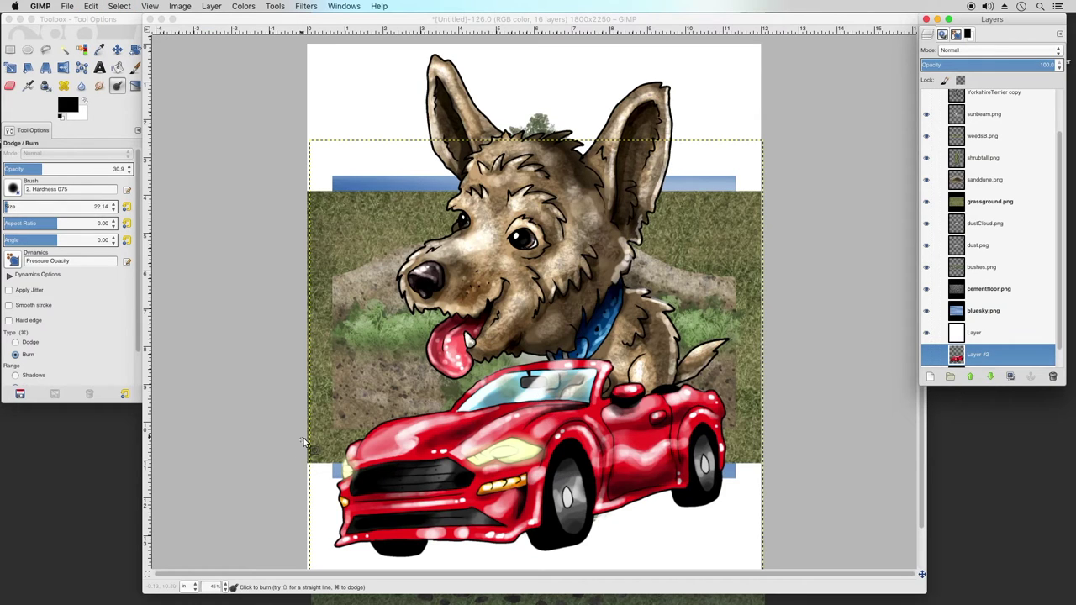
pyautogui.scroll(-2, 921, 414)
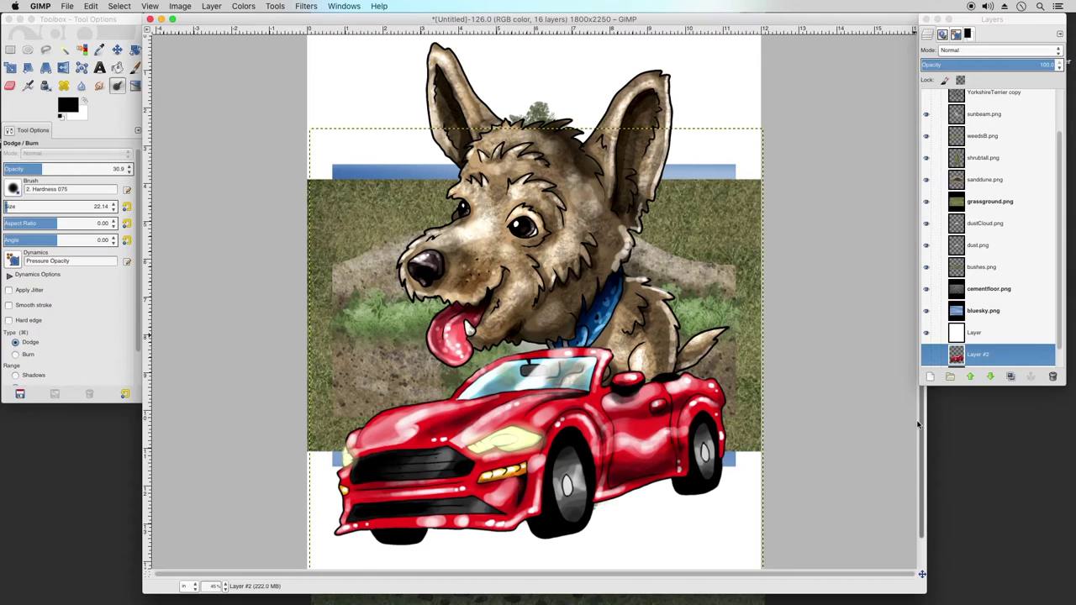
pyautogui.click(223, 586)
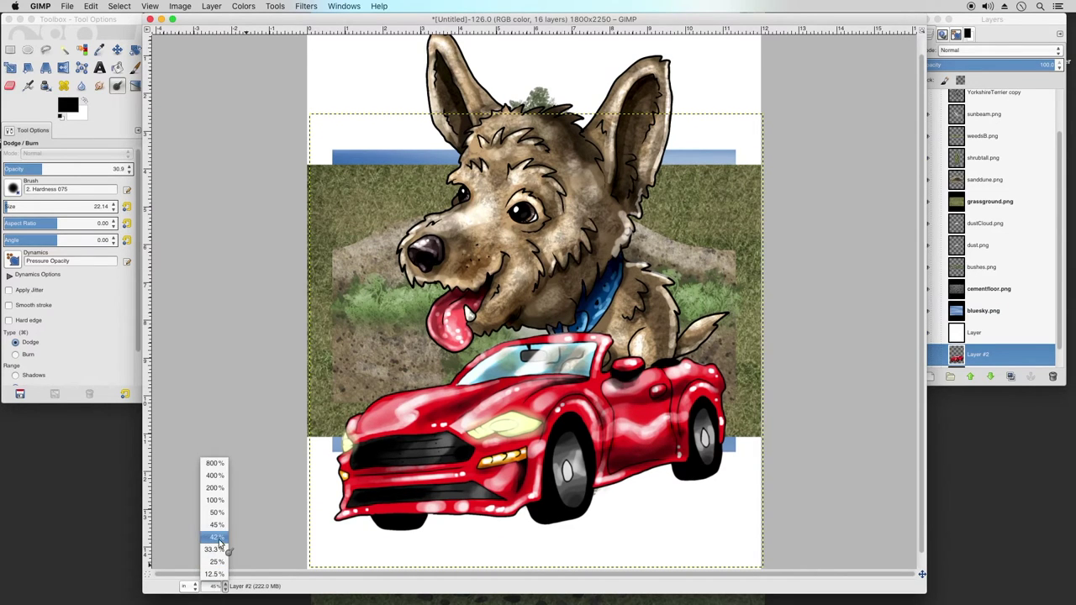
pyautogui.click(217, 538)
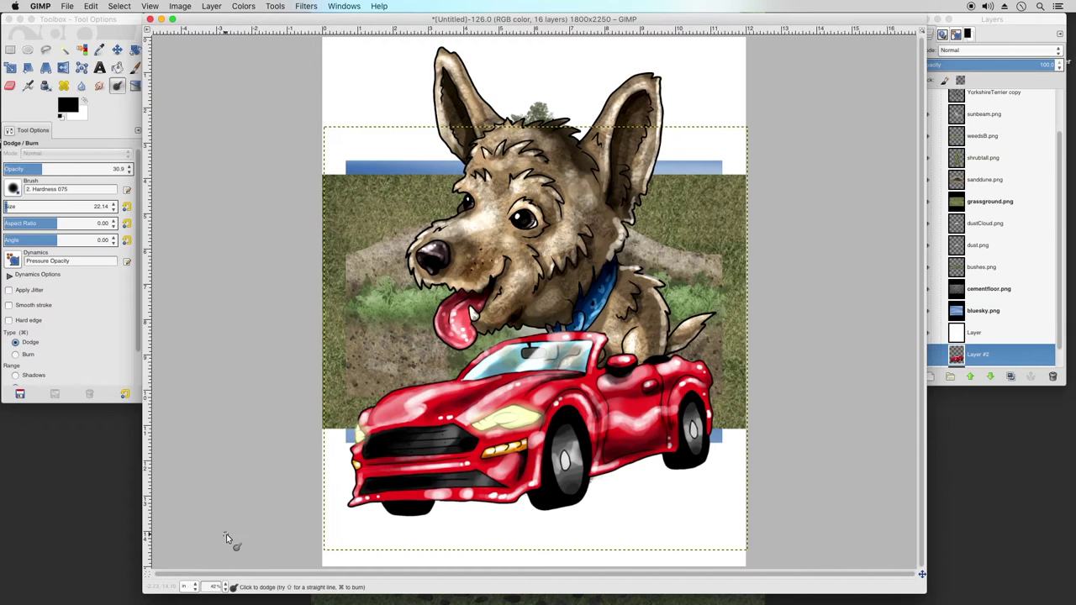
# Move the cementfloor.png layer straight down so it covers the lower part of the canvas beneath the car
pyautogui.click(971, 204)
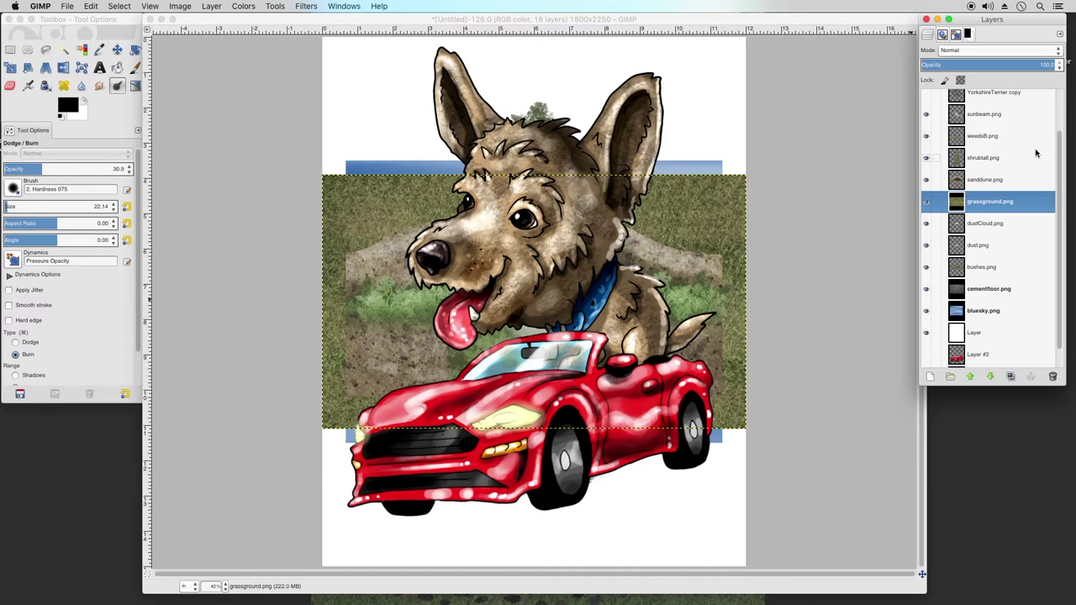
pyautogui.click(997, 224)
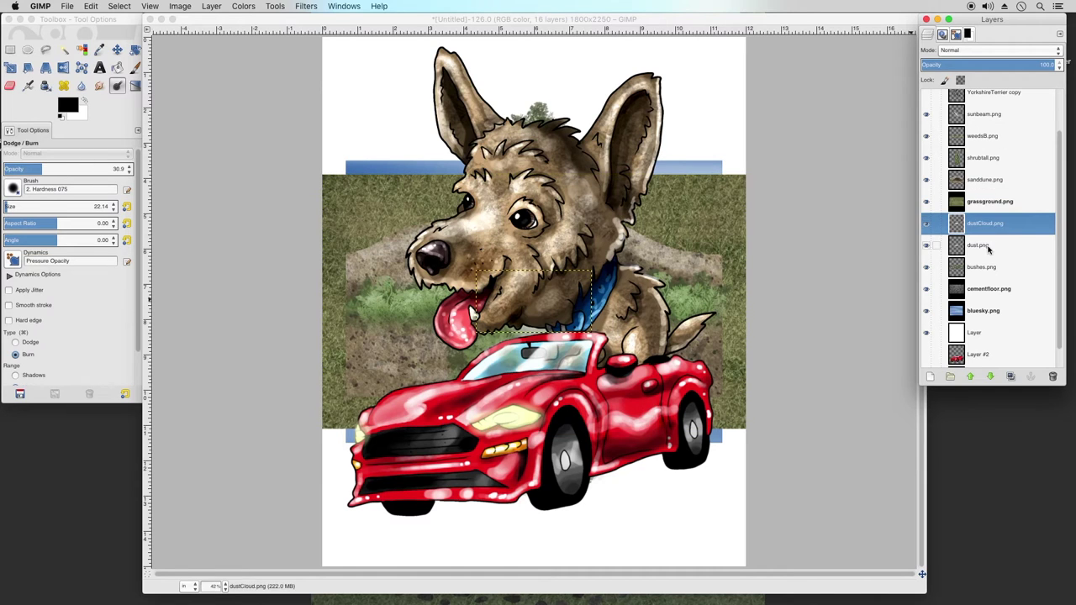
pyautogui.click(992, 245)
pyautogui.click(987, 266)
pyautogui.click(981, 289)
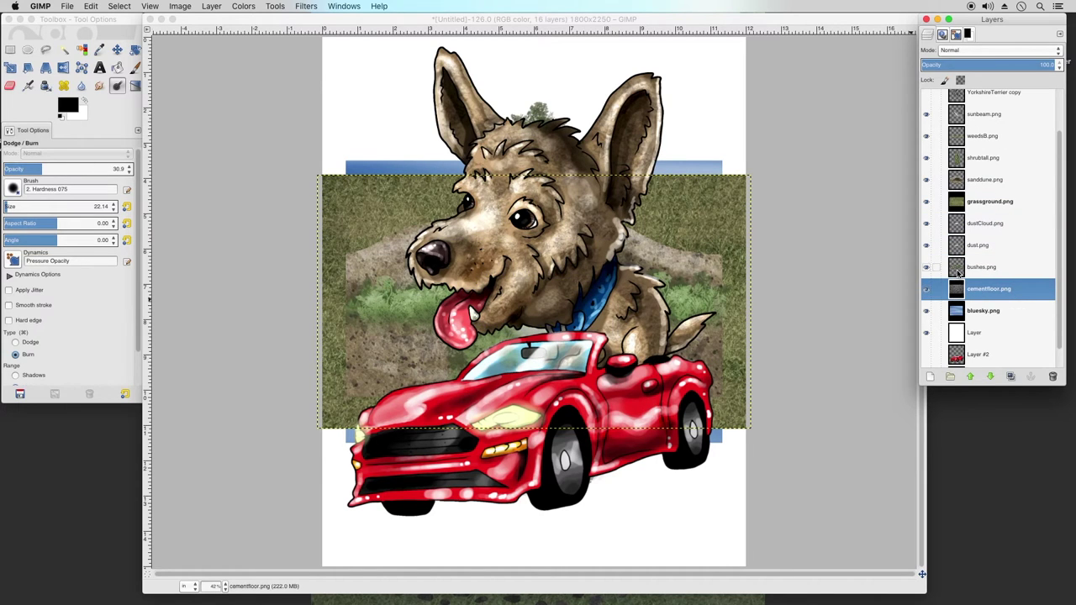
pyautogui.click(117, 50)
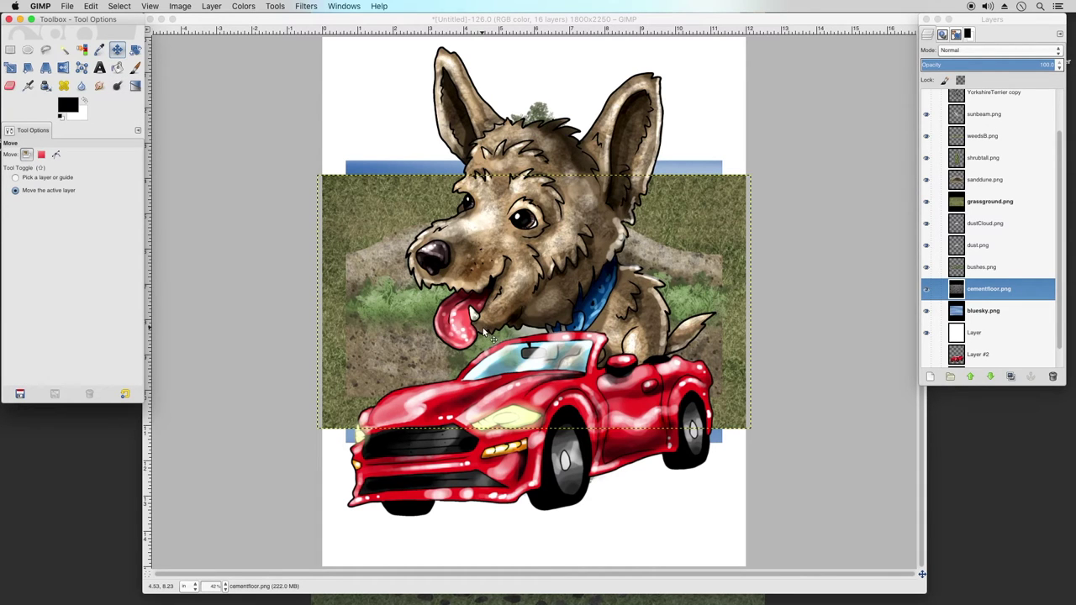
pyautogui.click(225, 586)
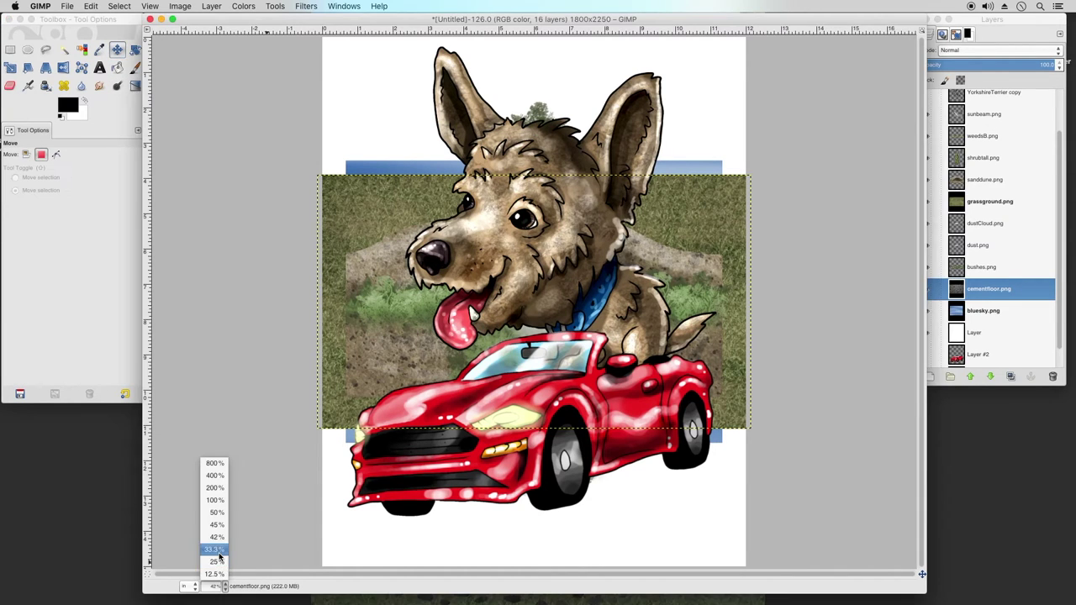
pyautogui.click(218, 551)
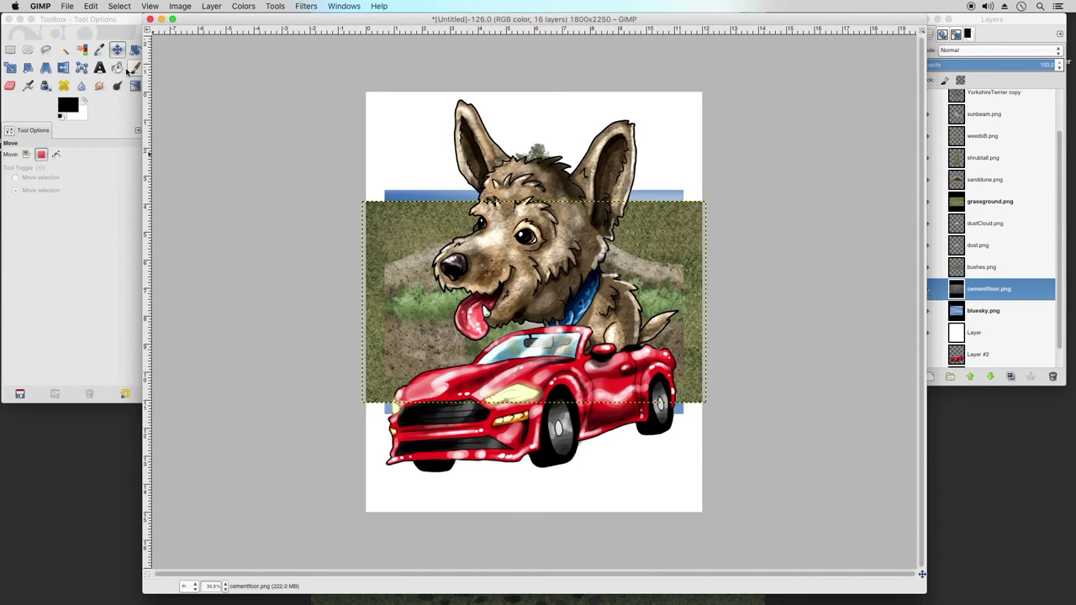
pyautogui.moveTo(525, 294); pyautogui.dragTo(528, 421)
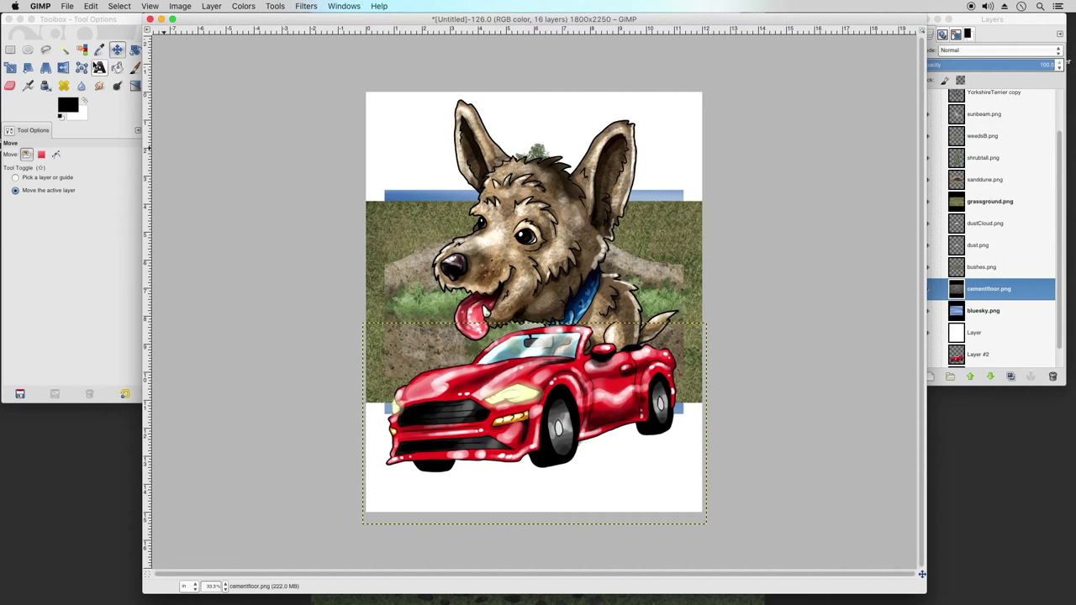
# Scale the cementfloor.png layer from its upper edge down to about 4.36 in high, keeping its width of 12.28 in
pyautogui.click(45, 71)
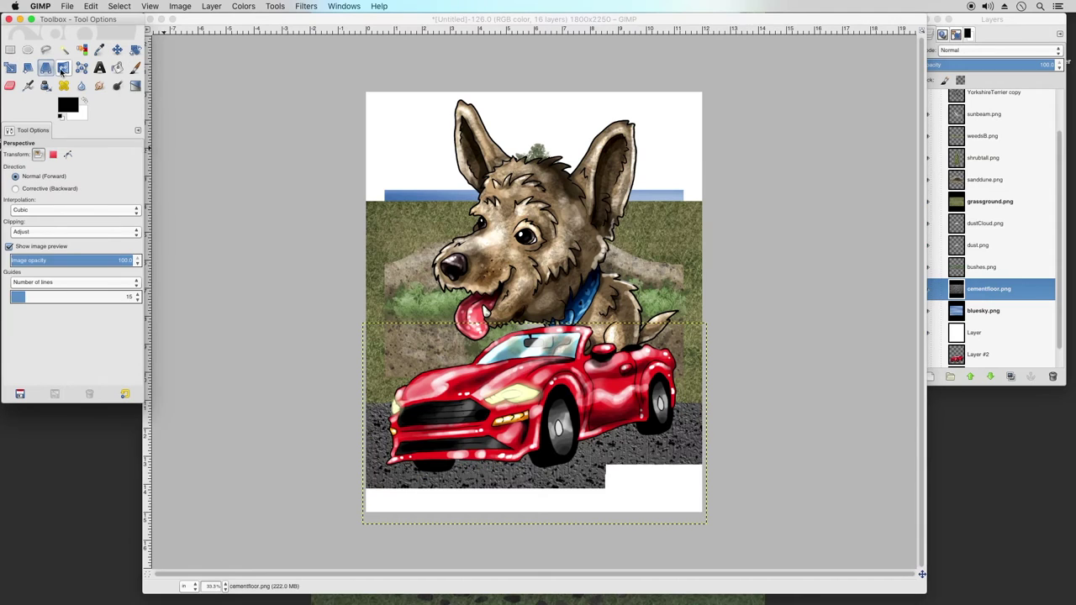
pyautogui.hotkey('shift', 's')
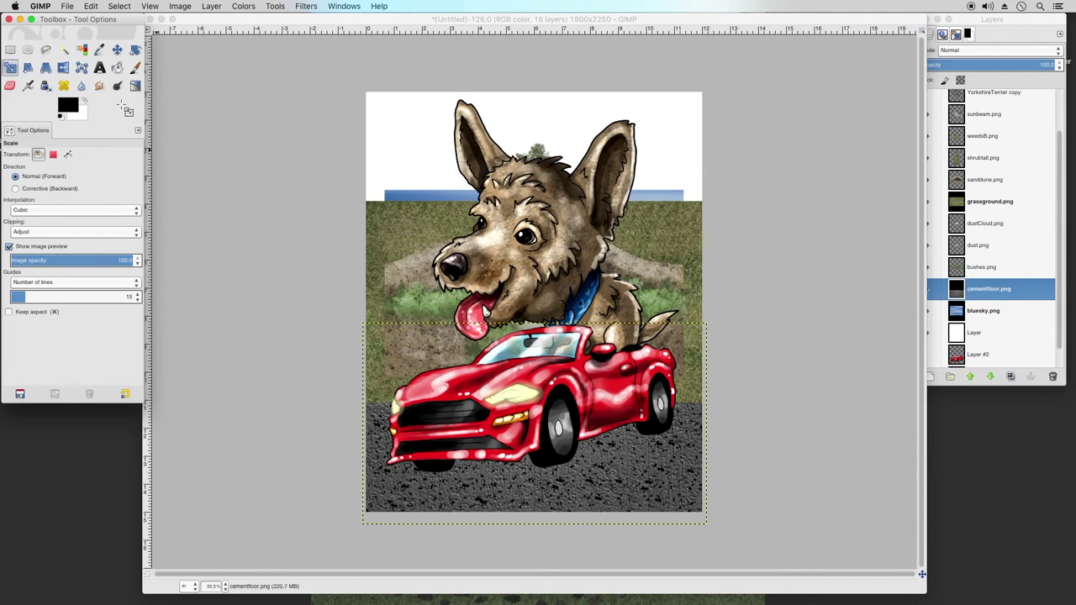
pyautogui.click(539, 328)
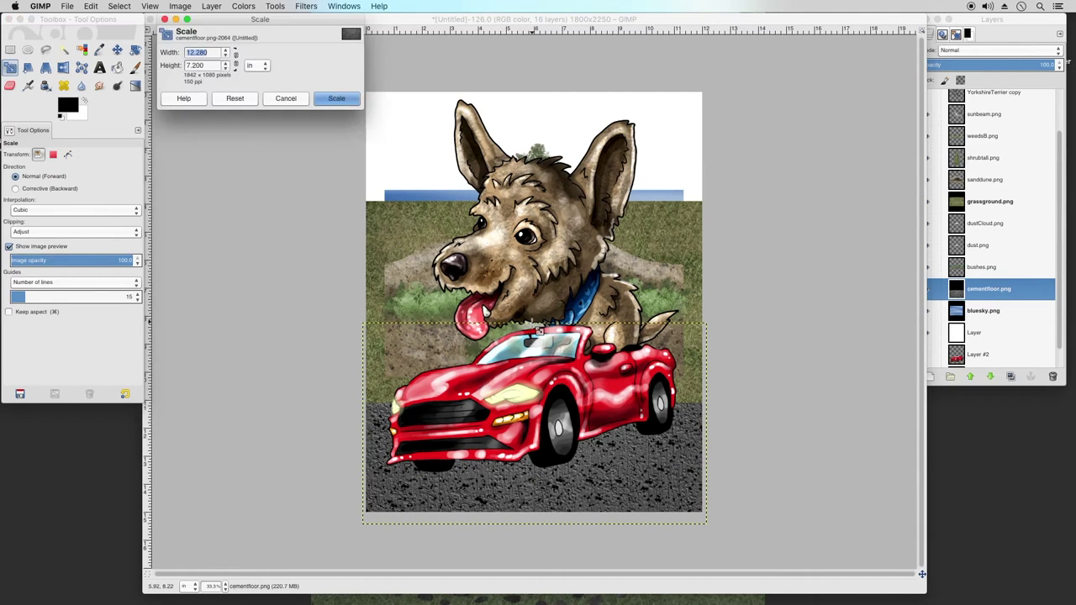
pyautogui.moveTo(535, 415); pyautogui.dragTo(536, 410)
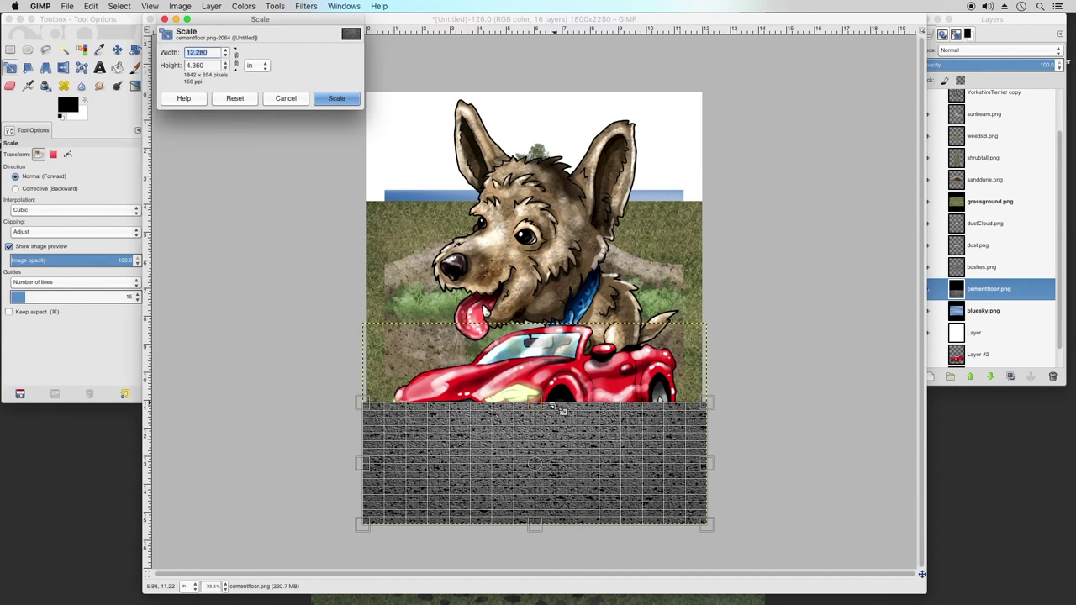
pyautogui.click(321, 102)
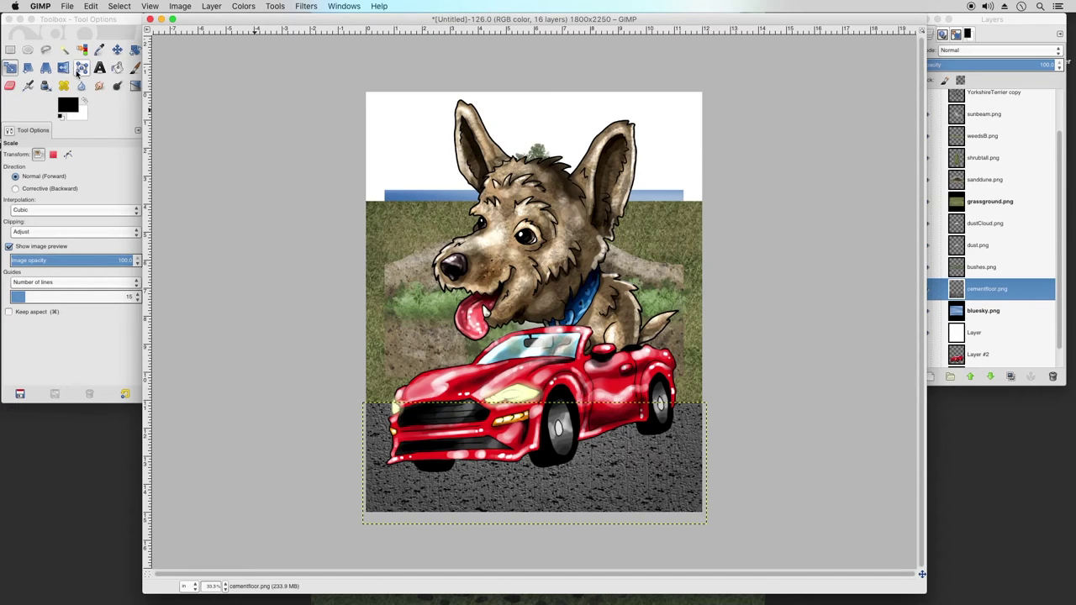
# Apply a Perspective transform to cementfloor.png, pulling both lower corners outward beyond the canvas so the road widens toward the viewer
pyautogui.click(45, 67)
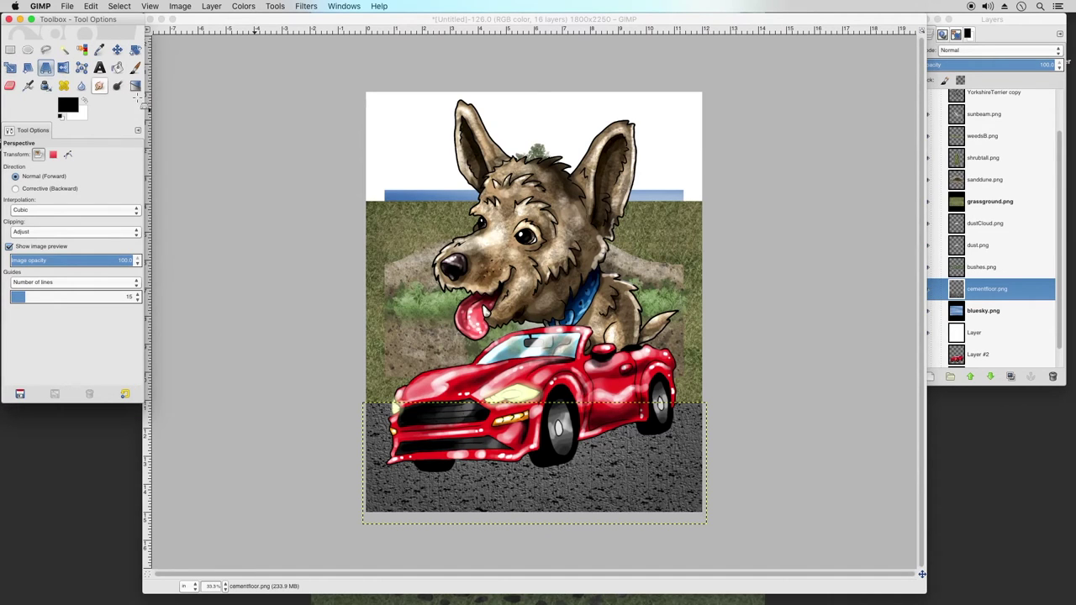
pyautogui.click(714, 525)
pyautogui.moveTo(749, 526); pyautogui.dragTo(753, 527)
pyautogui.click(359, 527)
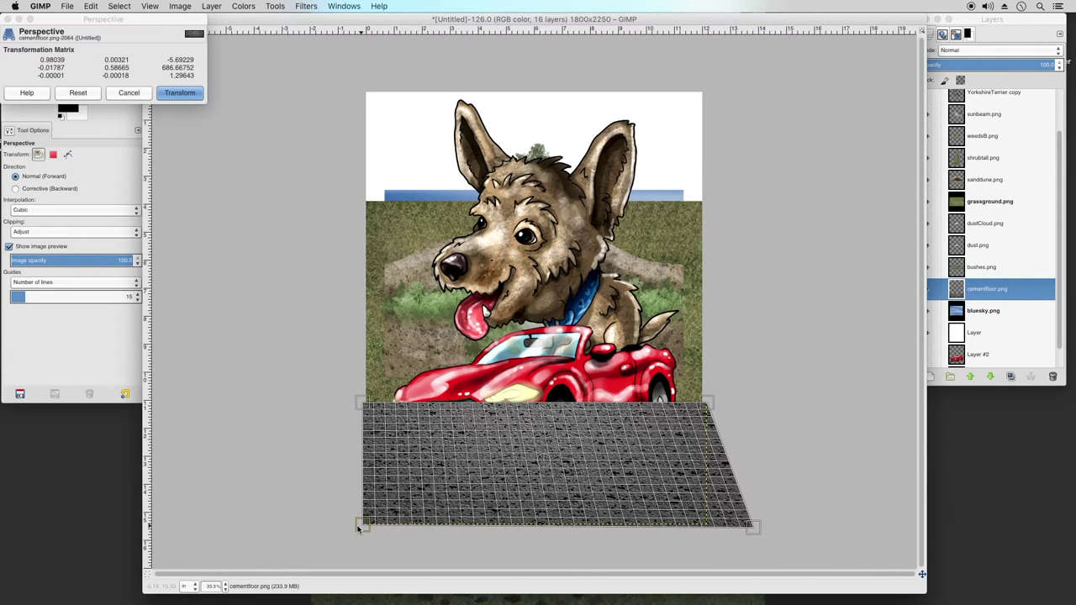
pyautogui.moveTo(319, 532); pyautogui.dragTo(319, 532)
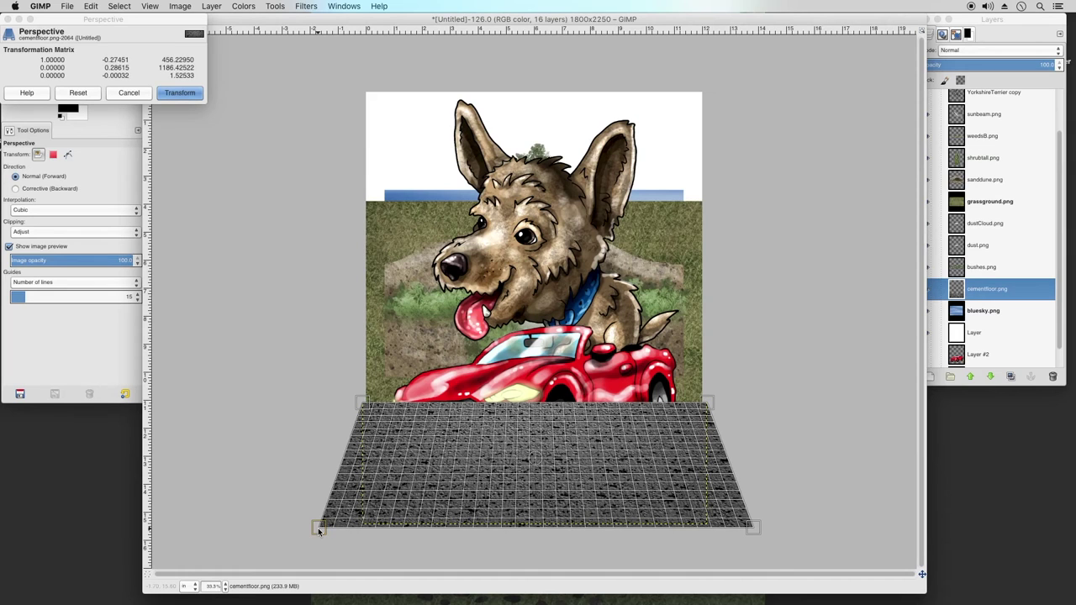
pyautogui.moveTo(301, 532); pyautogui.dragTo(302, 532)
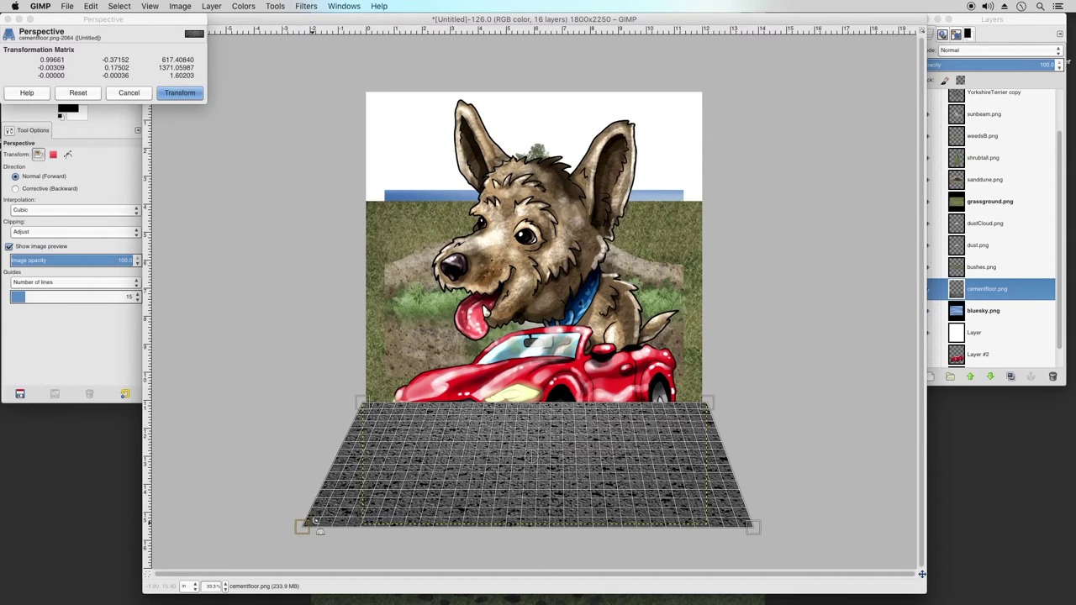
pyautogui.click(191, 93)
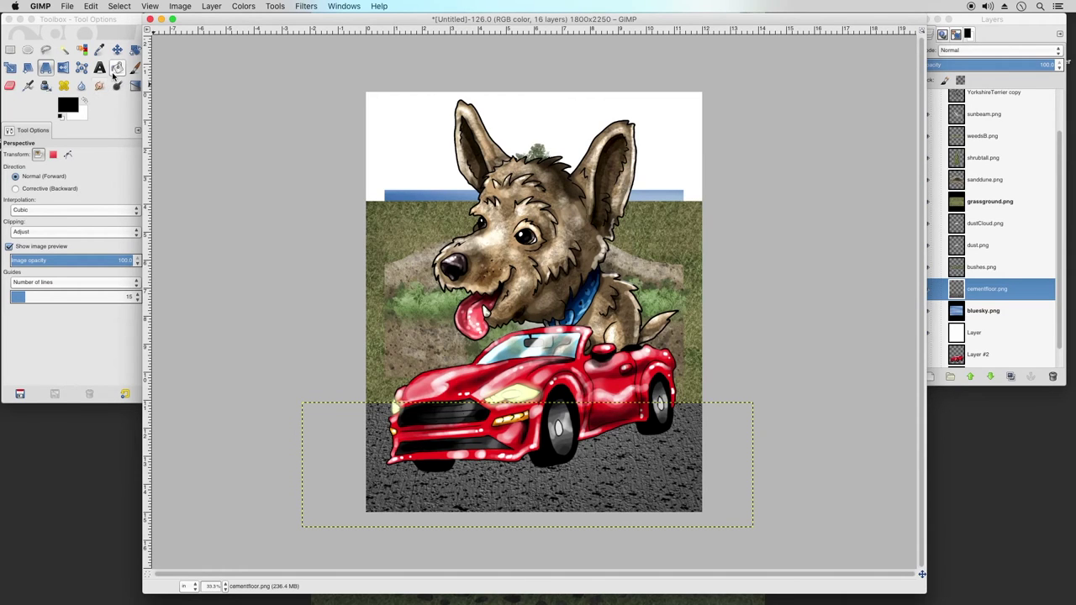
# Set the Eraser size to about 338.90 and erase the road's upper-left corner in a curve behind the car's front
pyautogui.click(10, 85)
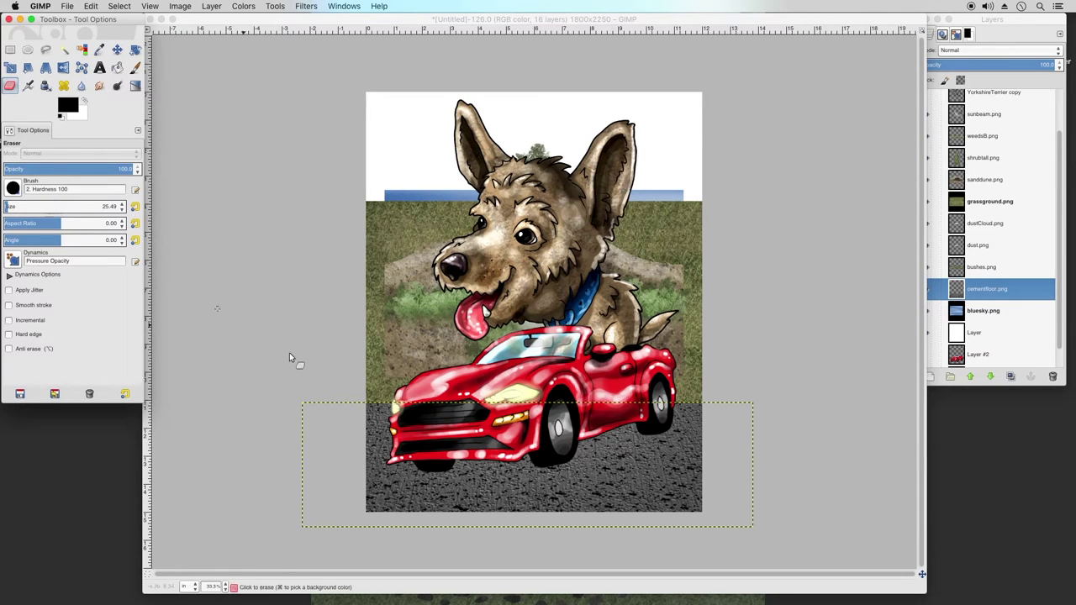
pyautogui.moveTo(15, 205); pyautogui.dragTo(58, 202)
pyautogui.moveTo(313, 439); pyautogui.dragTo(414, 397)
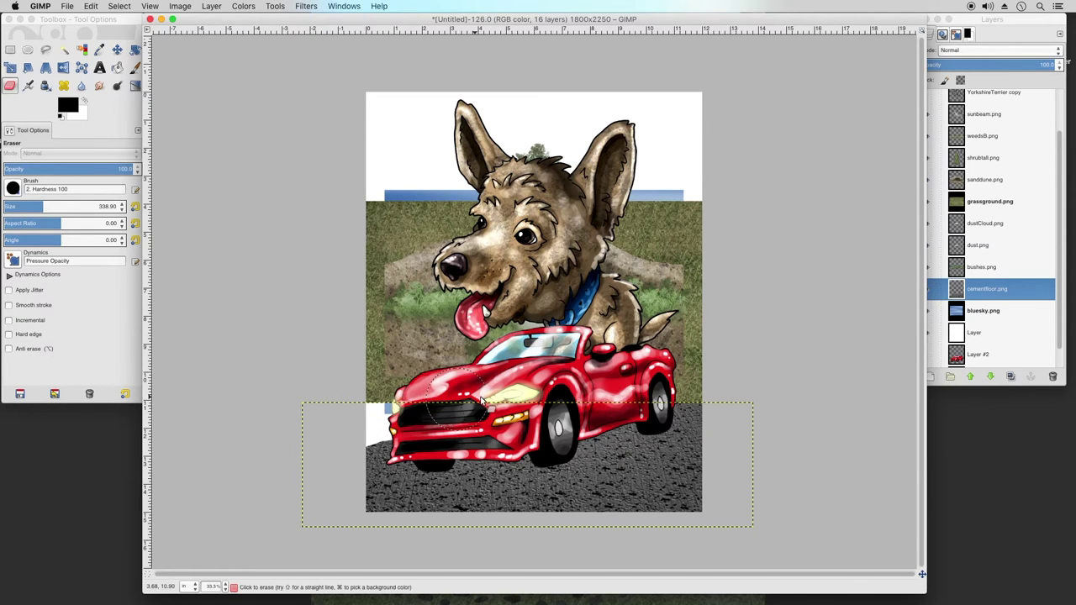
pyautogui.moveTo(607, 391)
pyautogui.mouseDown()
pyautogui.moveTo(709, 392)
pyautogui.moveTo(724, 382)
pyautogui.mouseUp()
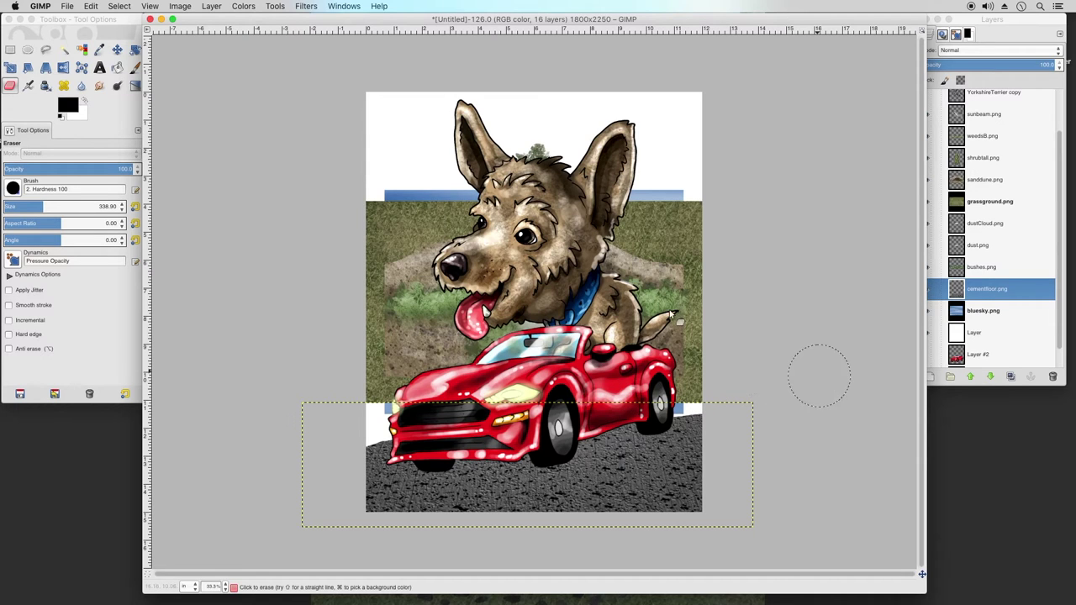
pyautogui.click(90, 6)
pyautogui.click(110, 19)
# Reorder the grassground.png layer to sit between cementfloor.png and bluesky.png
pyautogui.click(986, 266)
pyautogui.moveTo(969, 206); pyautogui.dragTo(973, 303)
# Move the bluesky.png layer up and left so it starts just outside the canvas's upper-left corner
pyautogui.click(973, 308)
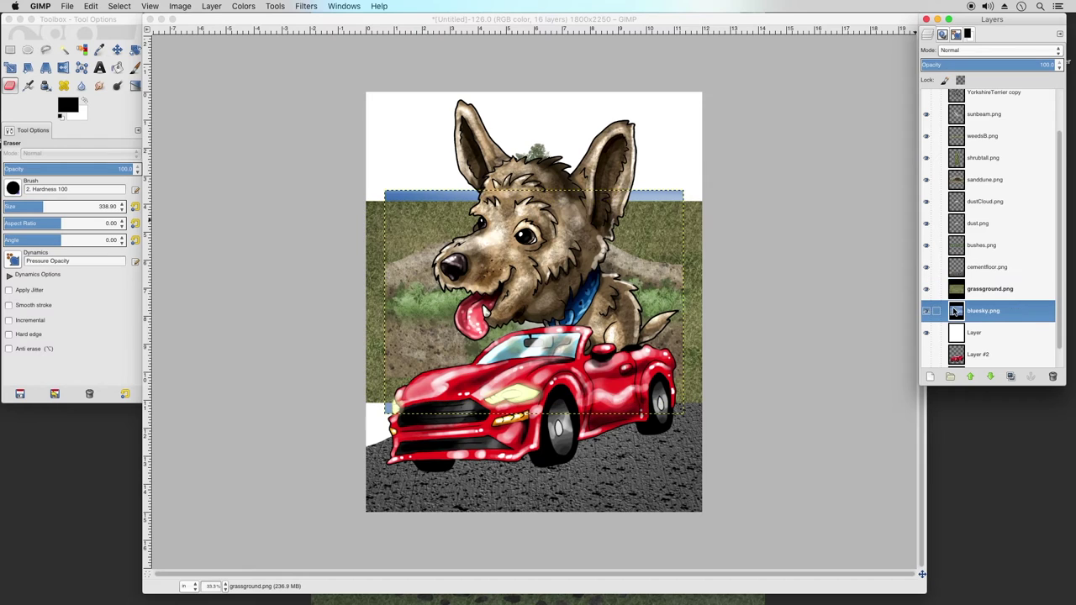
pyautogui.click(116, 51)
pyautogui.moveTo(440, 241); pyautogui.dragTo(419, 136)
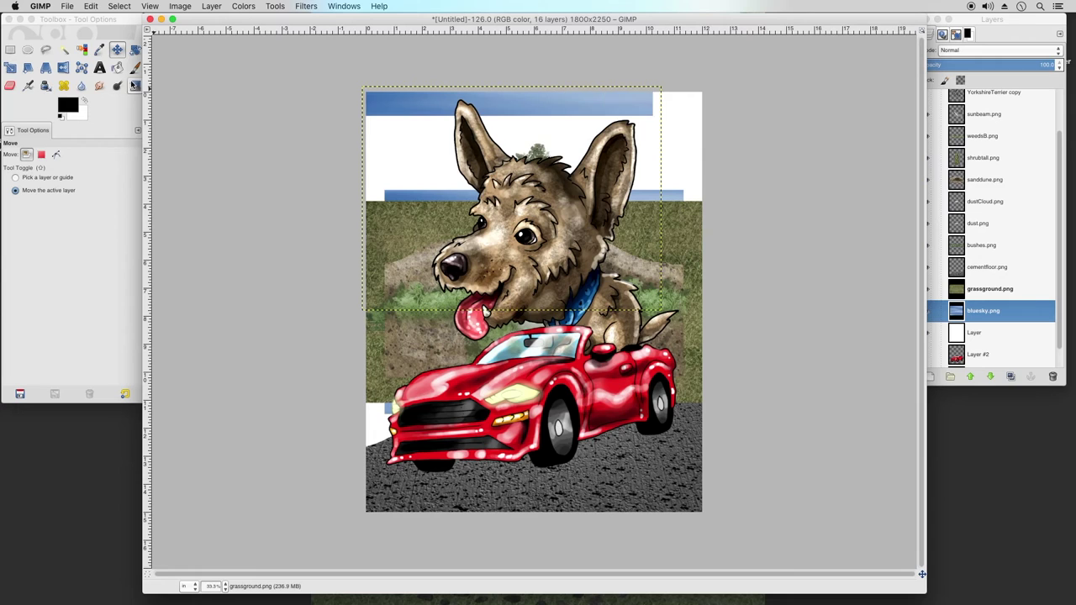
# Scale the bluesky.png layer from its lower-right corner to about 12.387 by 13.860 in so it spans the canvas width
pyautogui.click(14, 69)
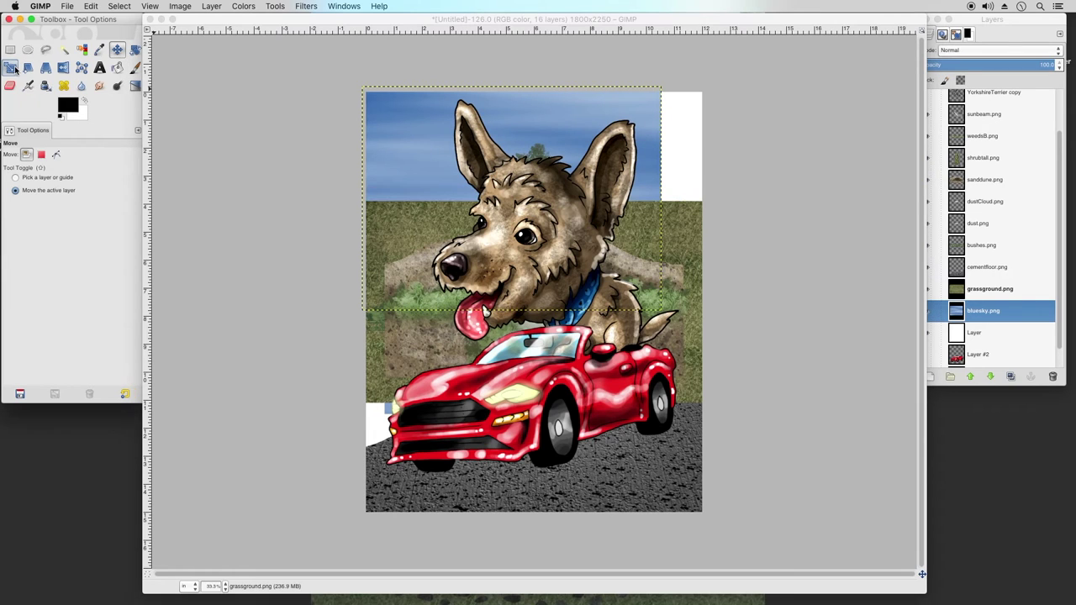
pyautogui.click(14, 69)
pyautogui.moveTo(666, 316); pyautogui.dragTo(713, 476)
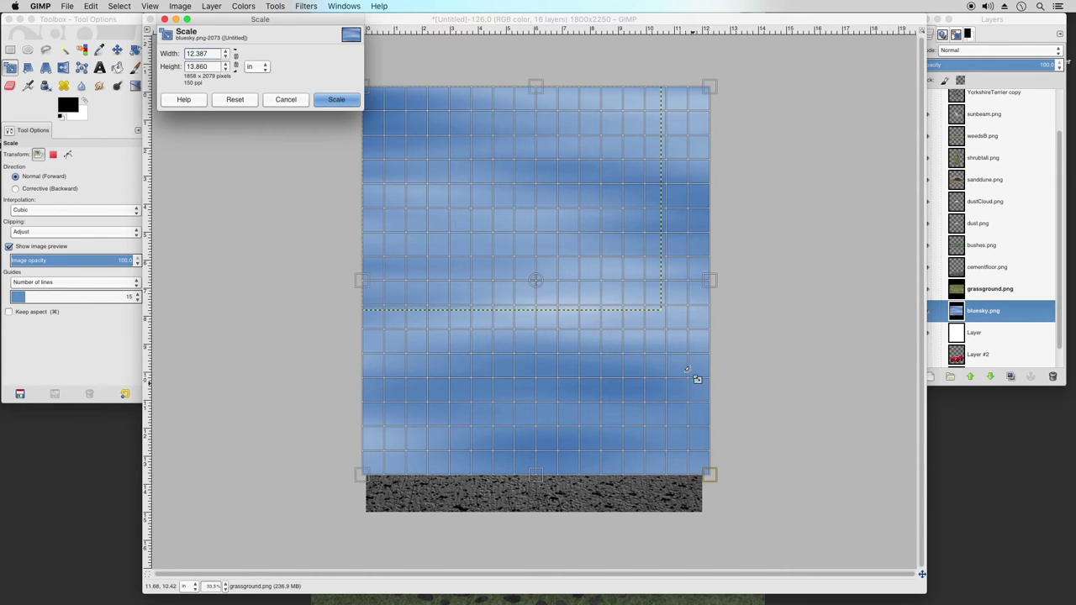
pyautogui.click(347, 100)
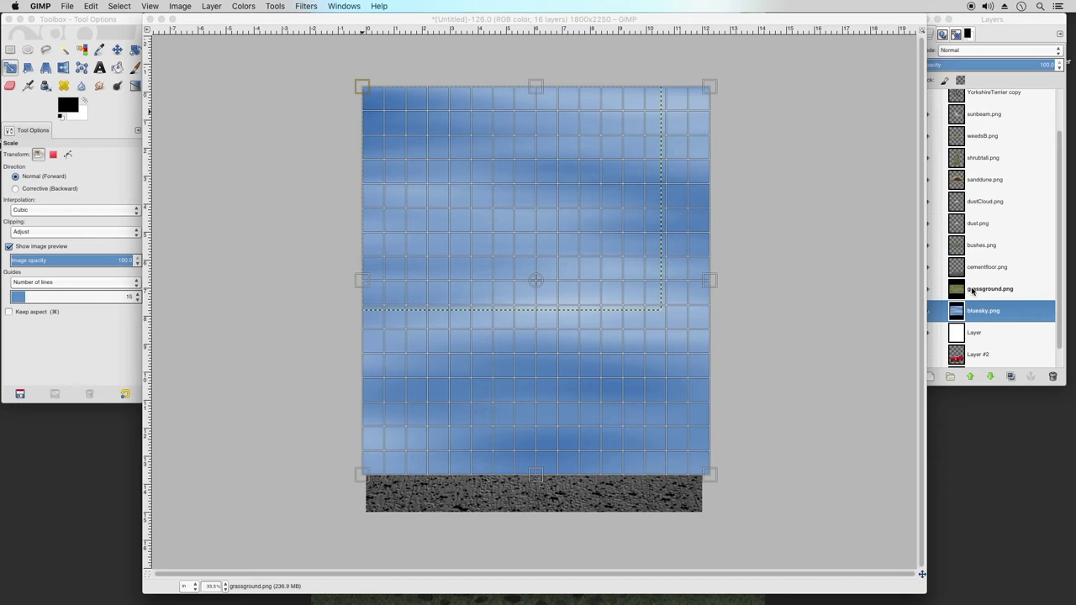
# Move the grassground.png layer down so its upper edge lies about level with the dog's nose
pyautogui.click(973, 291)
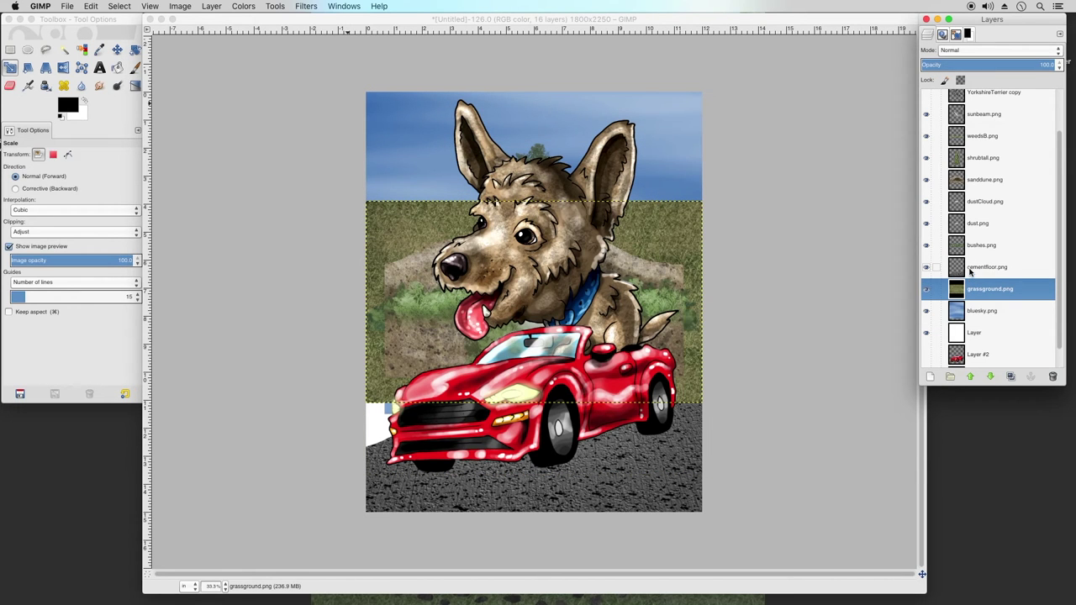
pyautogui.click(972, 270)
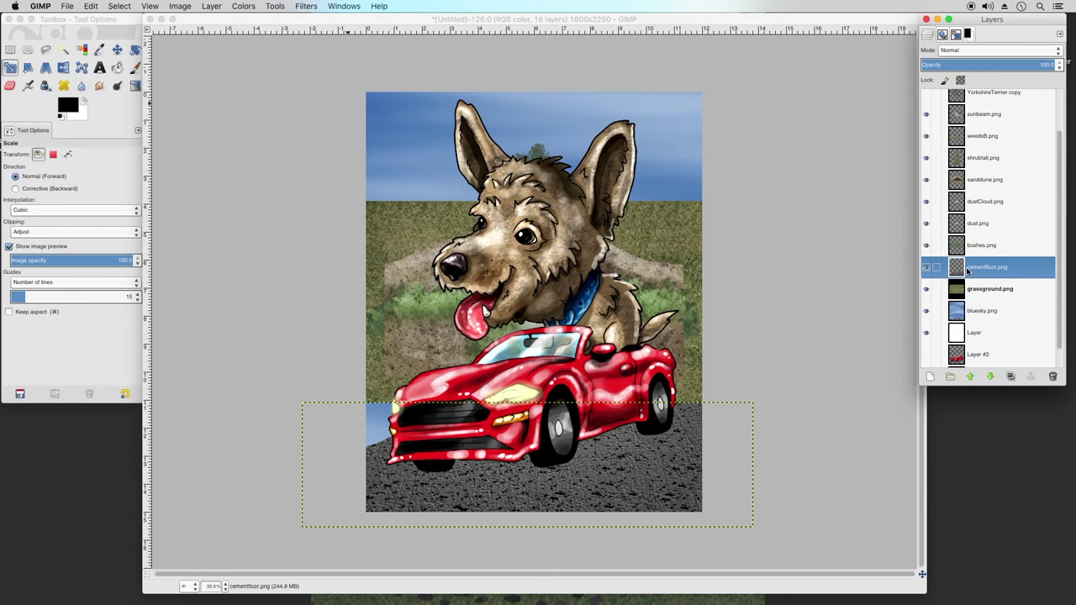
pyautogui.click(969, 310)
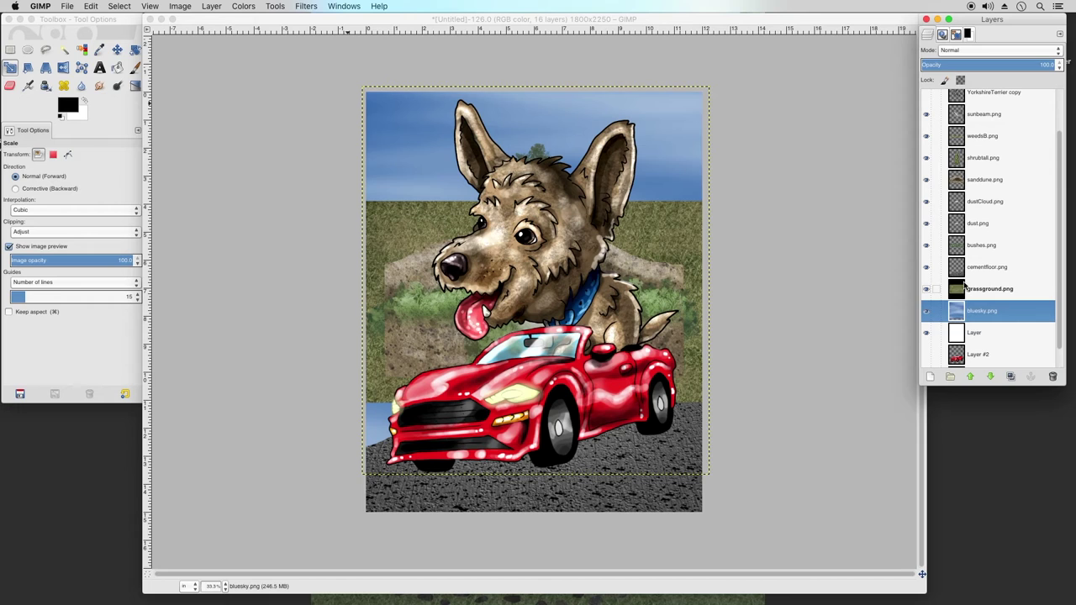
pyautogui.click(965, 289)
pyautogui.click(118, 49)
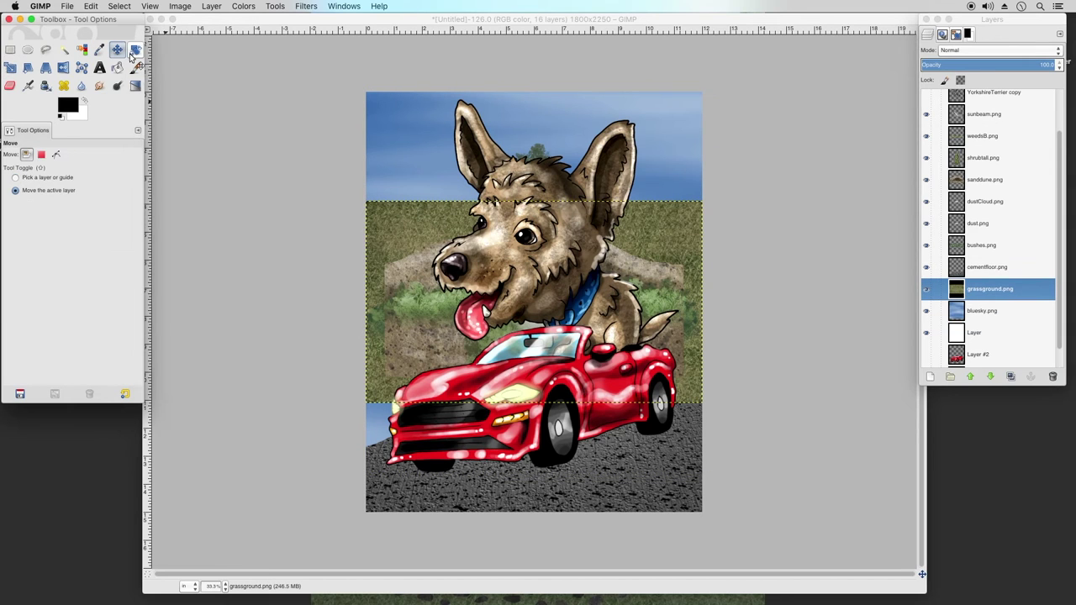
pyautogui.moveTo(449, 282); pyautogui.dragTo(454, 346)
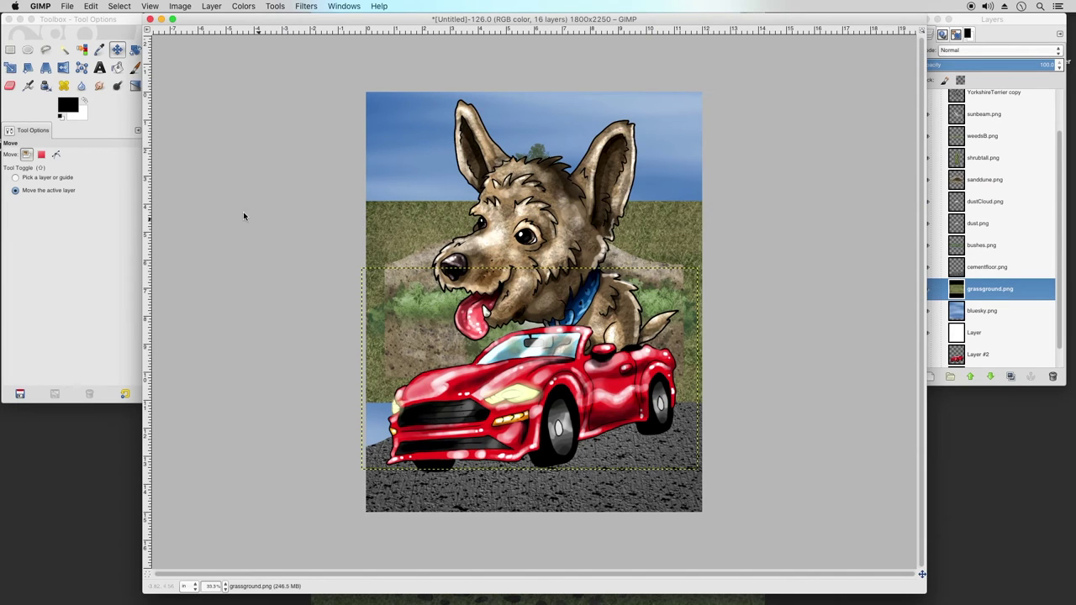
# Scale the grassground.png layer to about 12.660 by 4.340 in so it spans the canvas width and starts behind the car
pyautogui.click(10, 68)
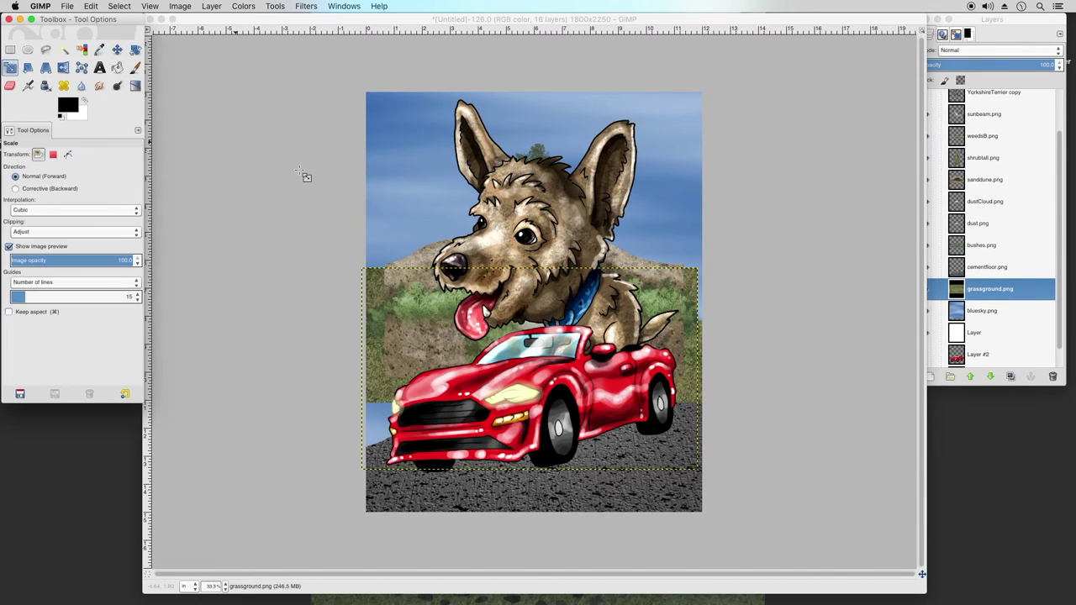
pyautogui.moveTo(697, 471); pyautogui.dragTo(717, 491)
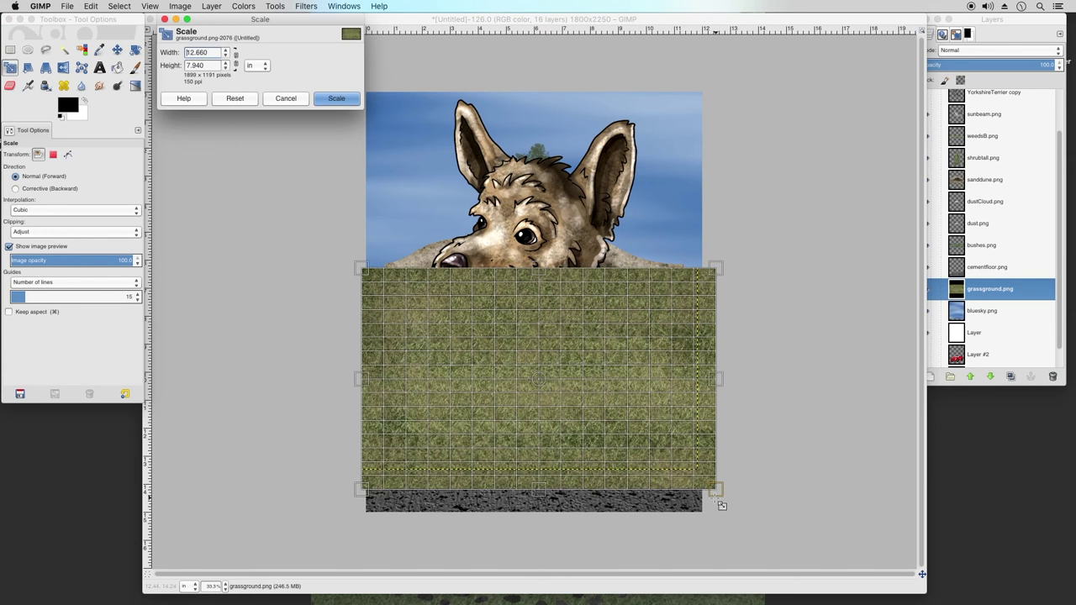
pyautogui.click(539, 270)
pyautogui.moveTo(531, 271); pyautogui.dragTo(528, 371)
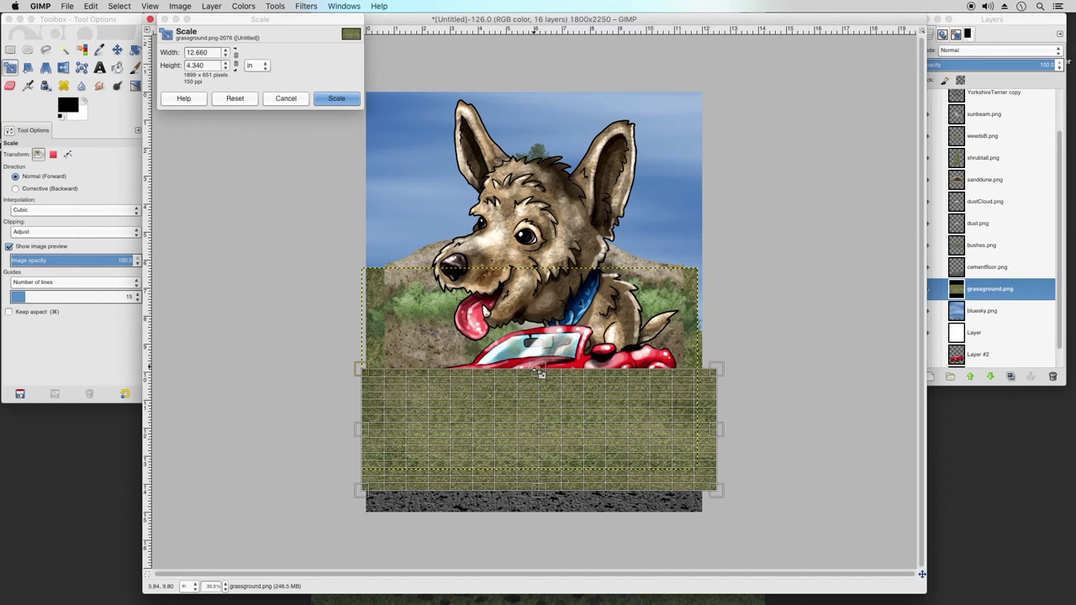
pyautogui.click(338, 99)
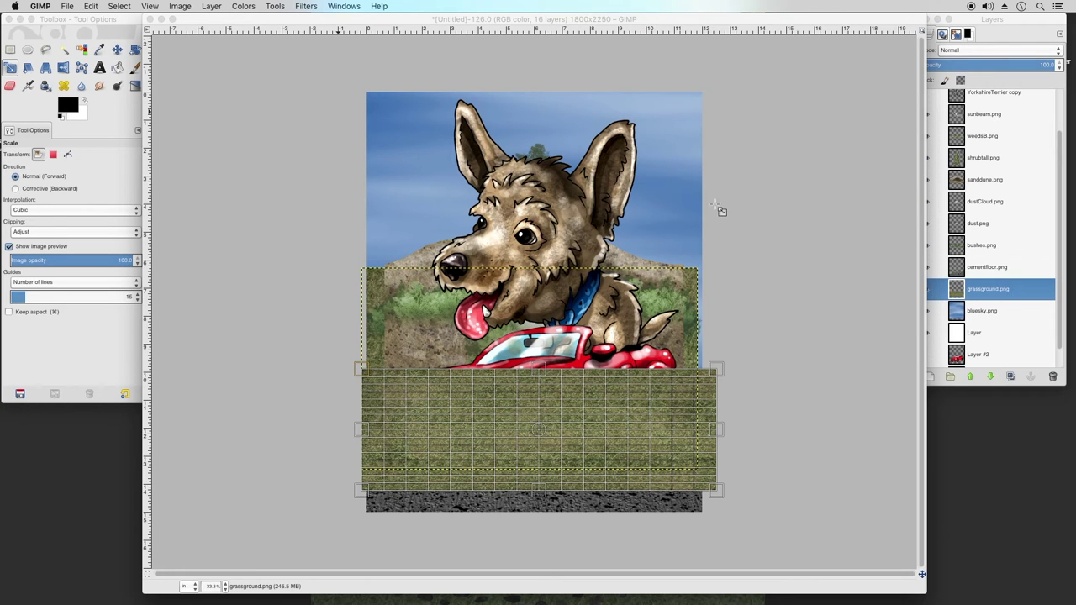
pyautogui.press('Return')
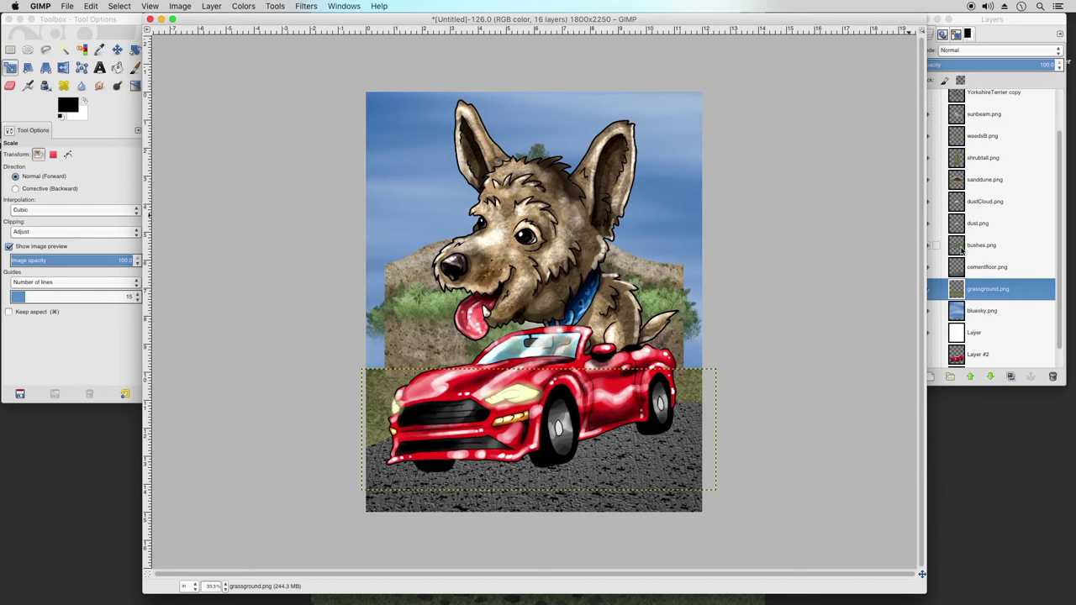
# Adjust the bluesky.png layer's brightness to 21 and contrast to 46
pyautogui.click(983, 289)
pyautogui.click(962, 313)
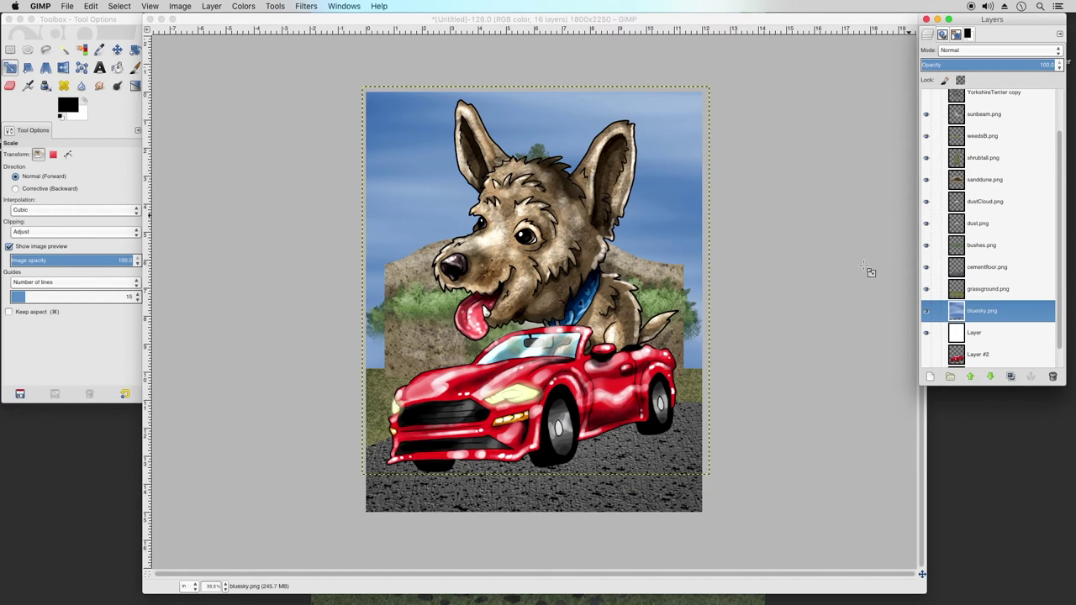
pyautogui.click(244, 7)
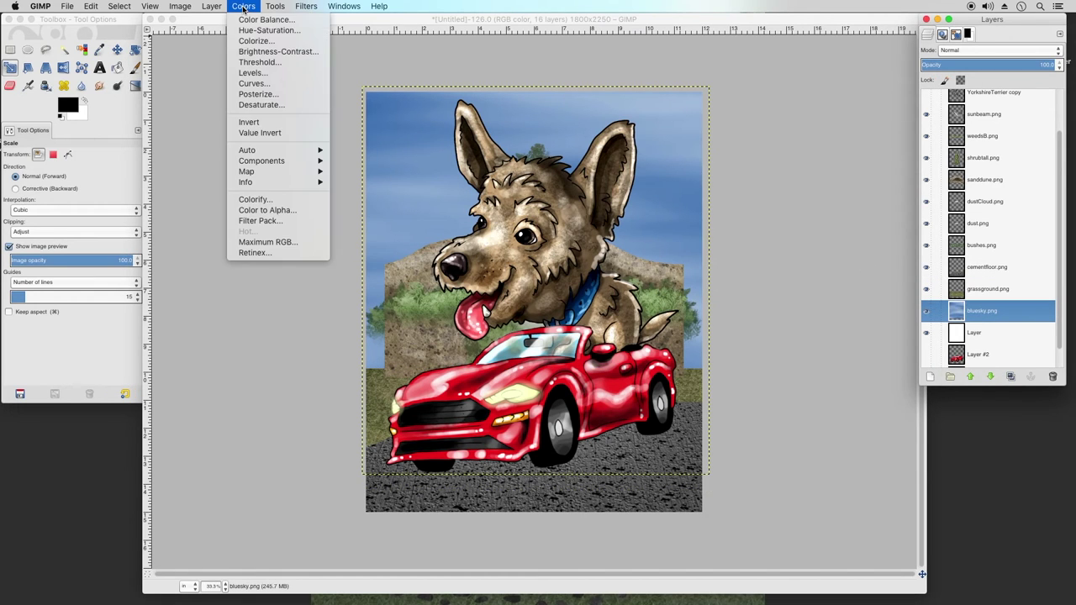
pyautogui.click(255, 52)
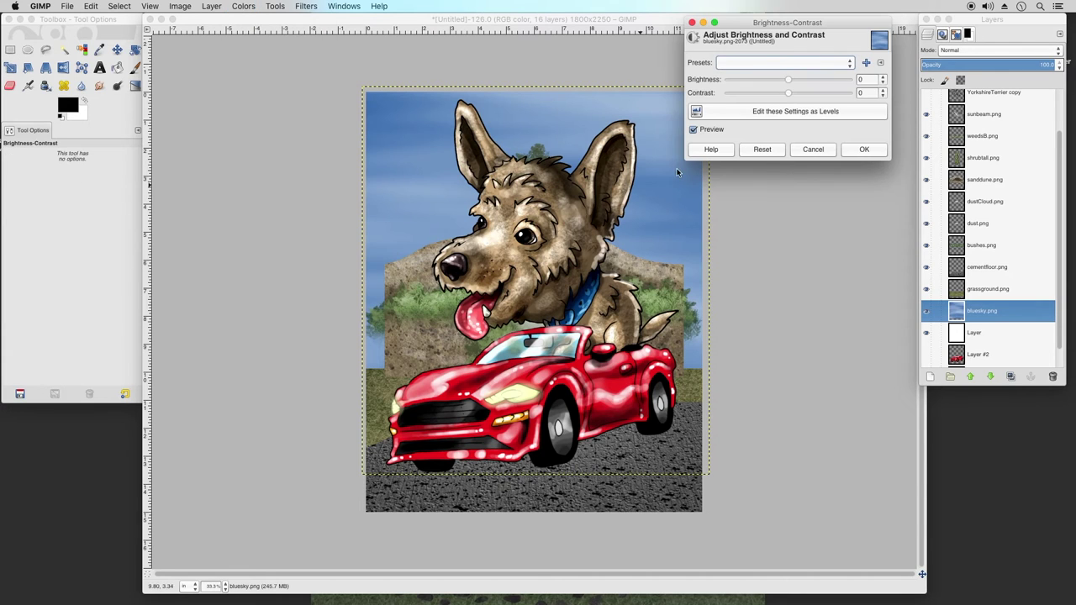
pyautogui.moveTo(793, 95); pyautogui.dragTo(802, 91)
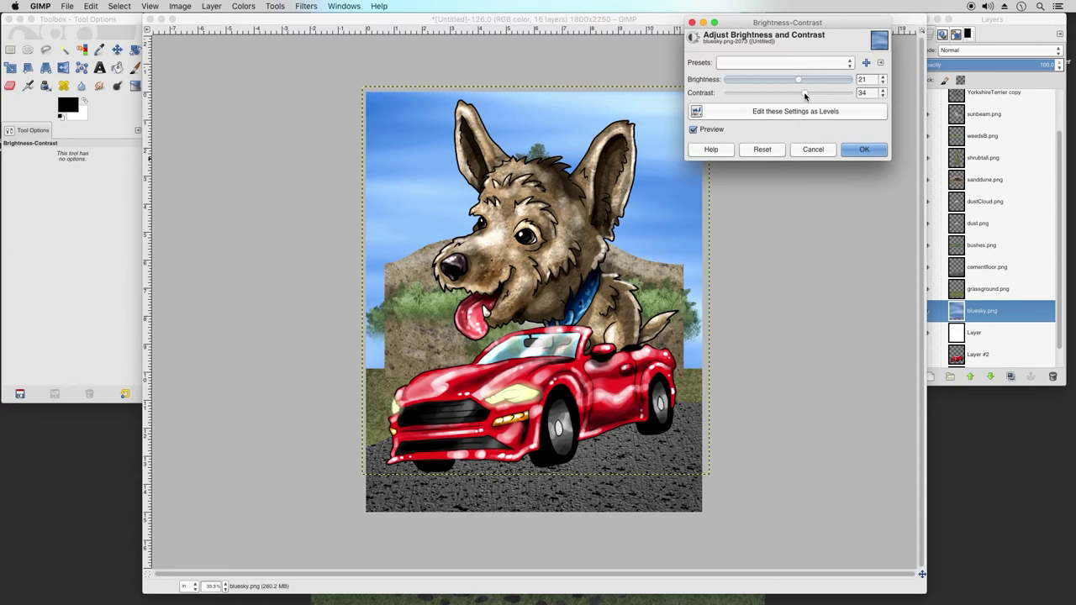
pyautogui.moveTo(805, 96); pyautogui.dragTo(810, 94)
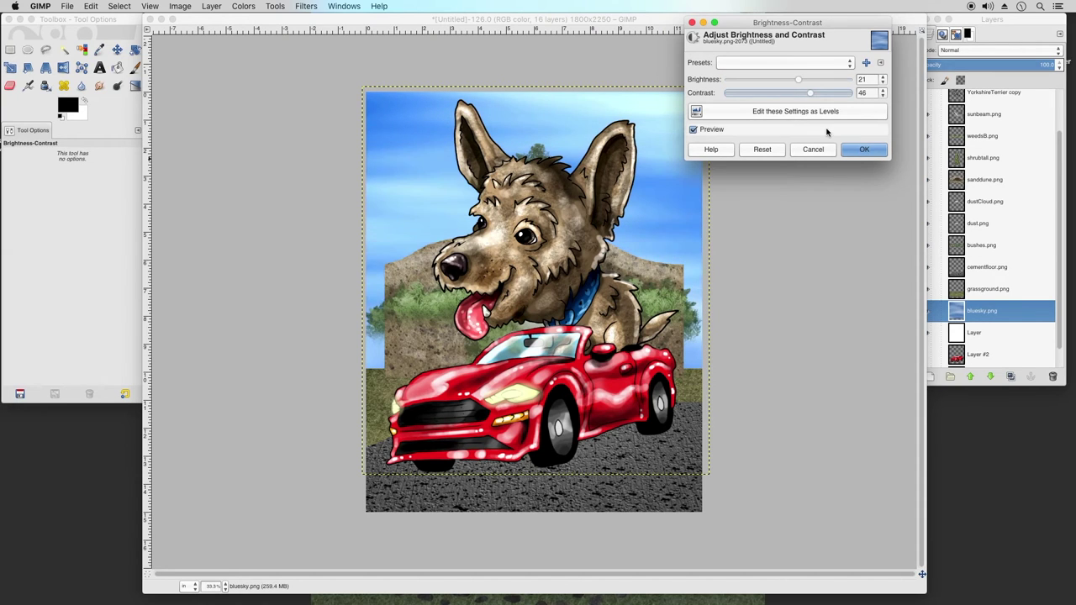
pyautogui.click(865, 149)
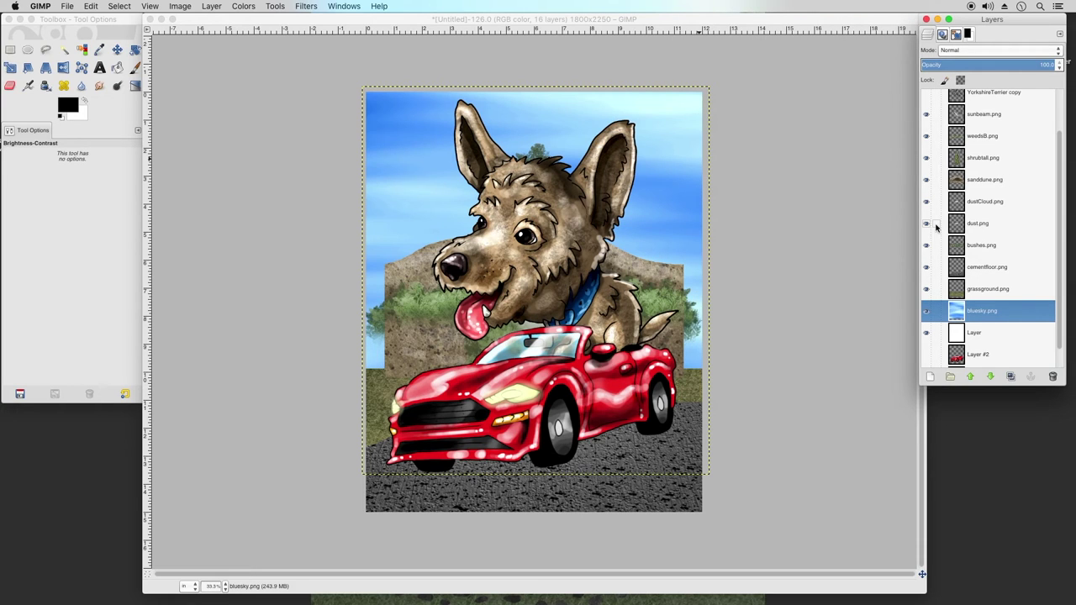
# Hide all the layers from bushes.png up to sunbeam.png, leaving the road, grass and sky layers shown
pyautogui.moveTo(925, 226); pyautogui.dragTo(927, 135)
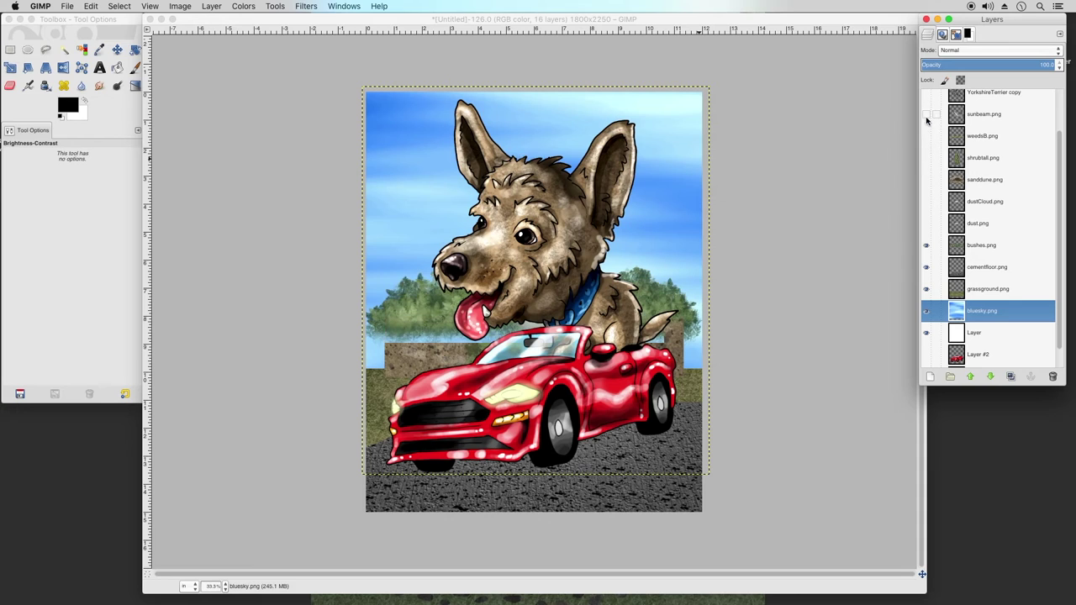
pyautogui.click(926, 246)
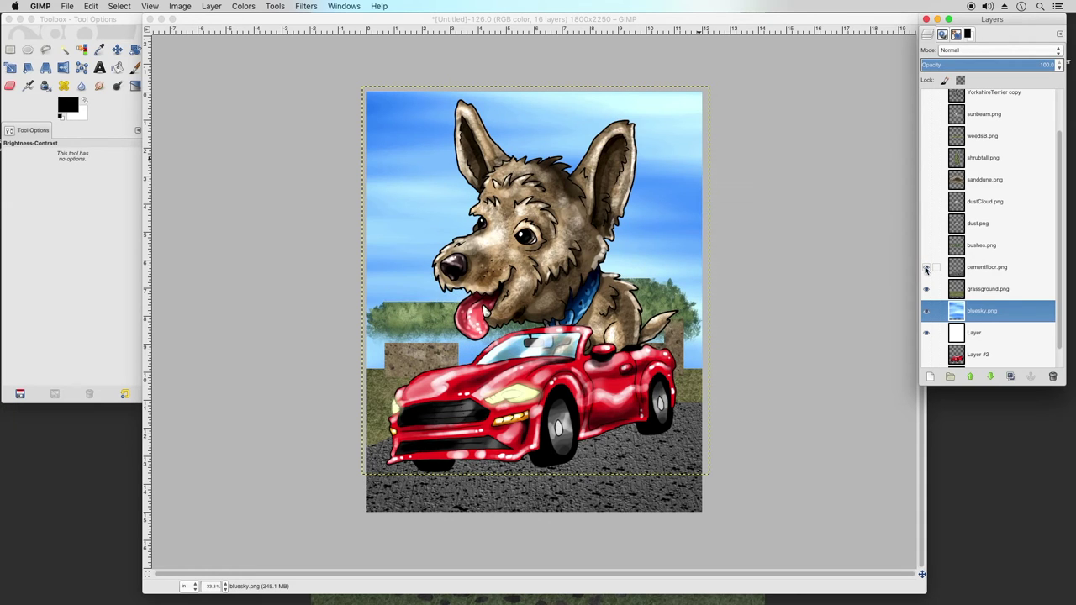
pyautogui.click(971, 289)
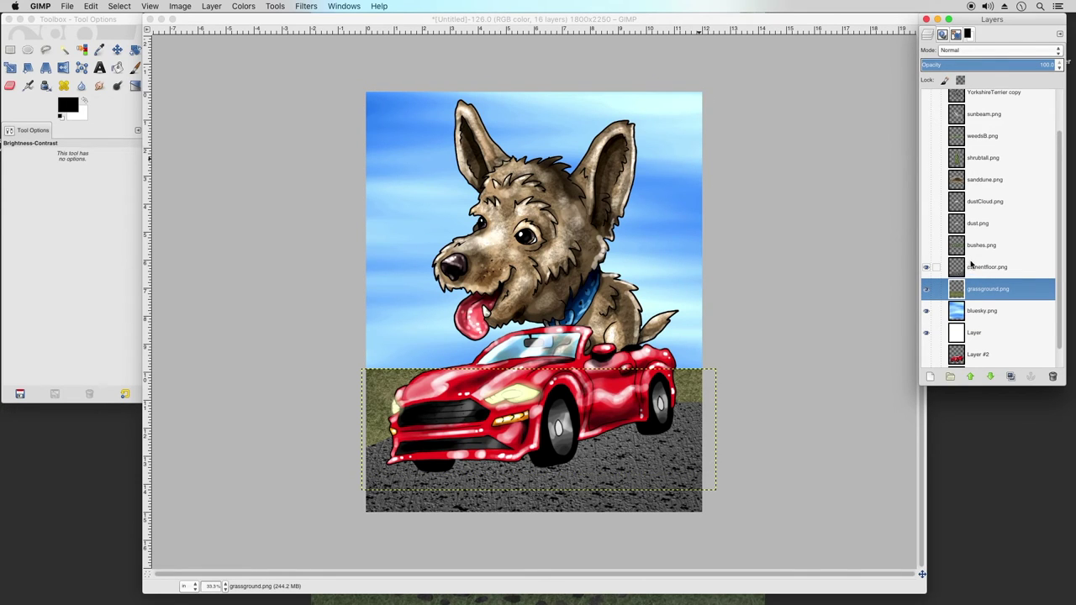
# Show the bushes.png layer and move it down so the bushes overlap the upper edge of the grass
pyautogui.click(977, 246)
pyautogui.click(927, 246)
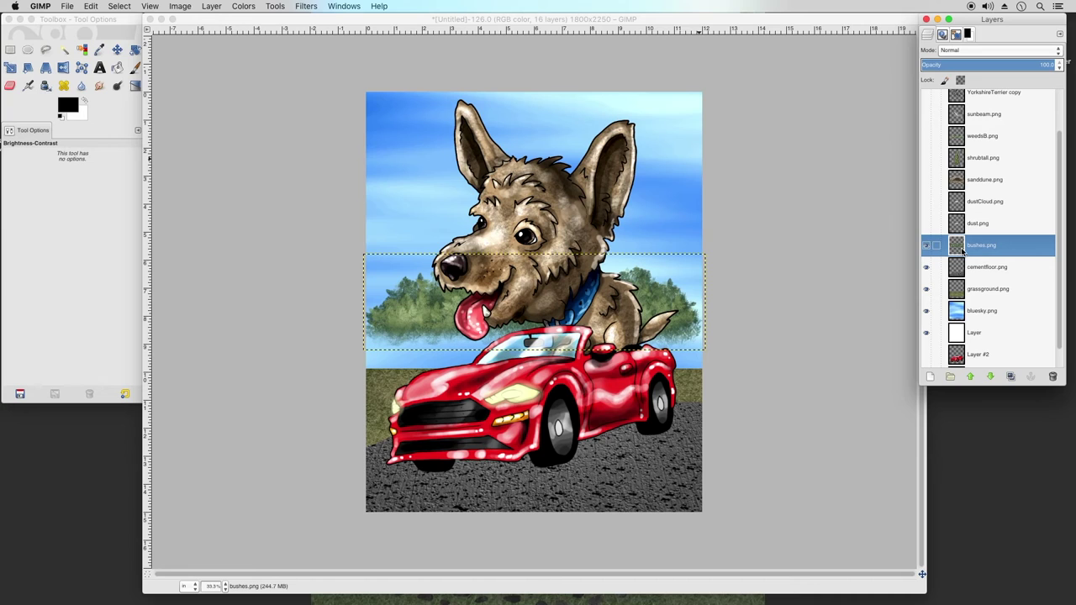
pyautogui.press('m')
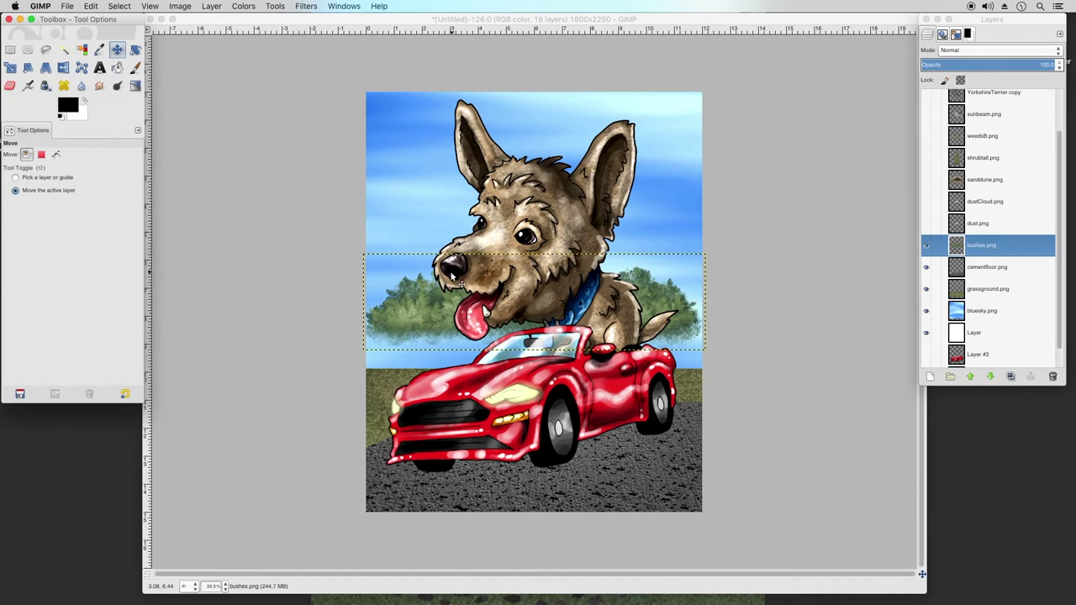
pyautogui.moveTo(452, 276); pyautogui.dragTo(446, 320)
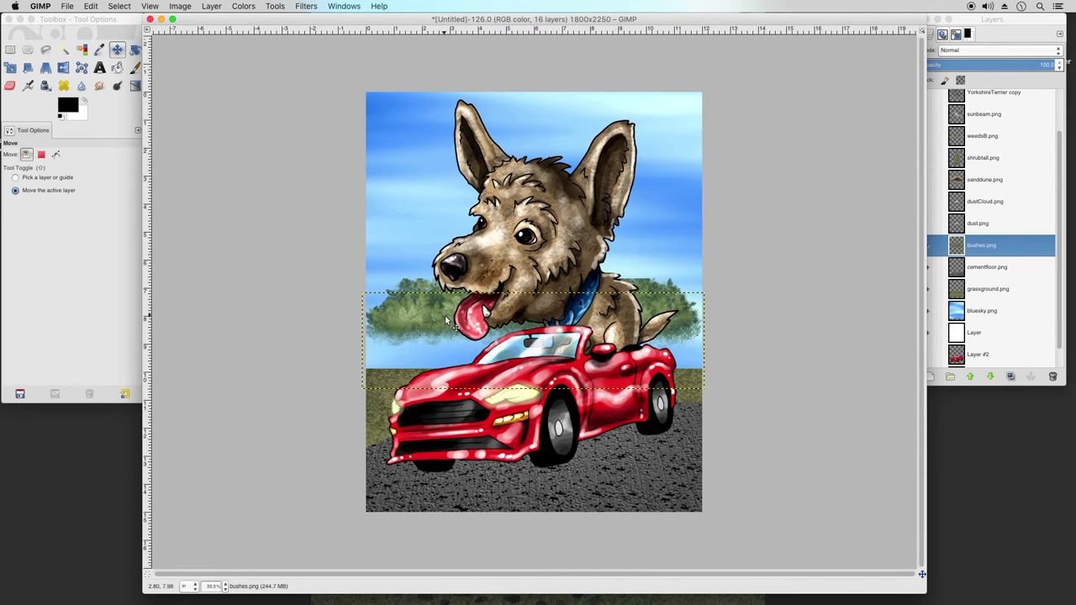
pyautogui.moveTo(445, 319); pyautogui.dragTo(445, 326)
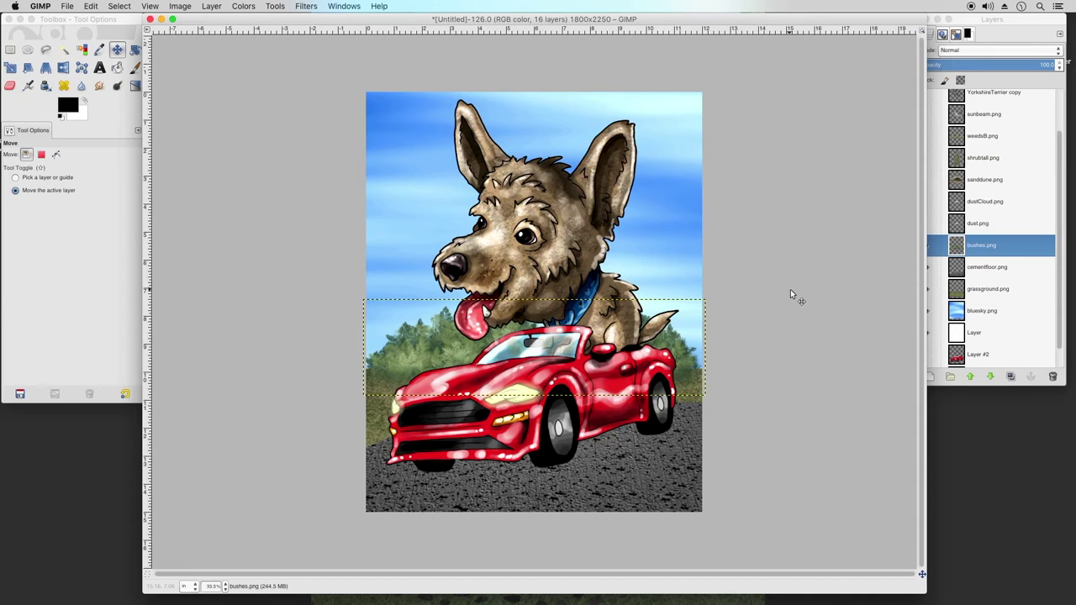
# Stretch the bushes.png layer on both sides to about 15.320 by 3.440 in so it extends past the canvas edges
pyautogui.click(113, 47)
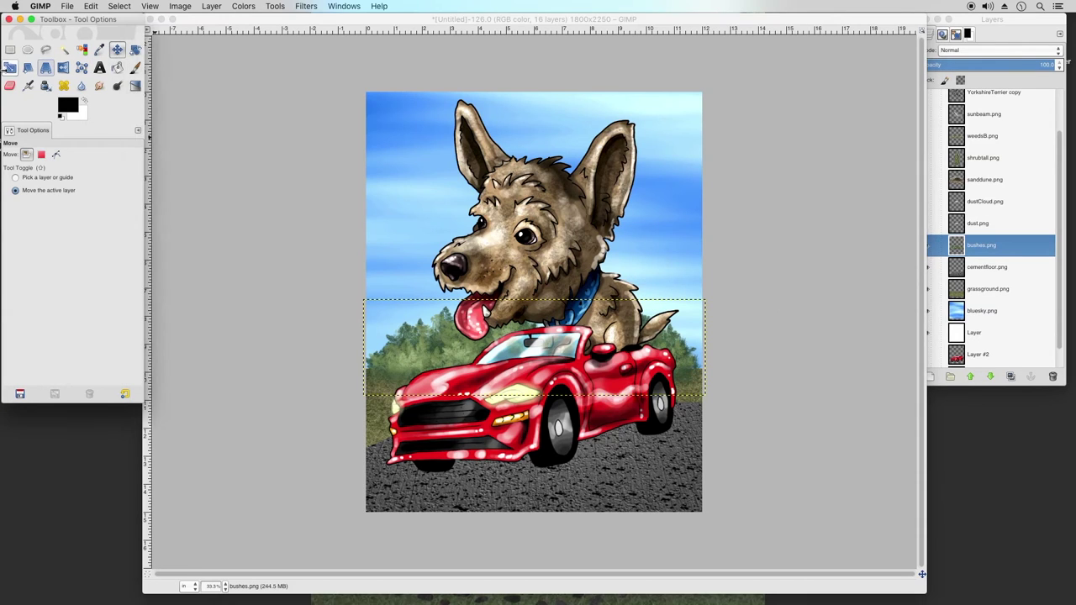
pyautogui.click(10, 69)
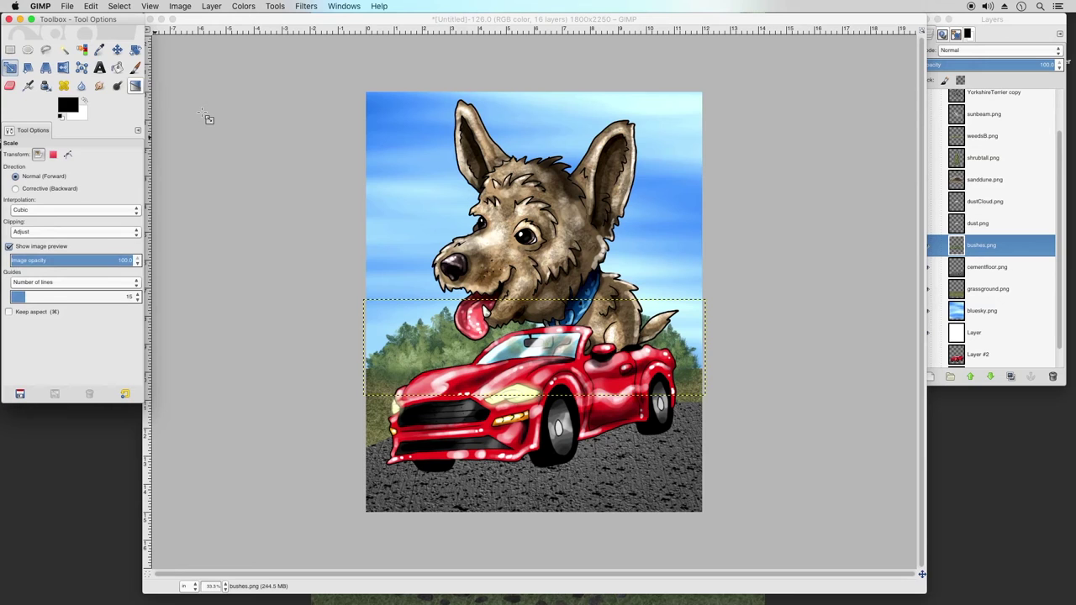
pyautogui.moveTo(705, 352); pyautogui.dragTo(740, 353)
pyautogui.moveTo(362, 348); pyautogui.dragTo(345, 351)
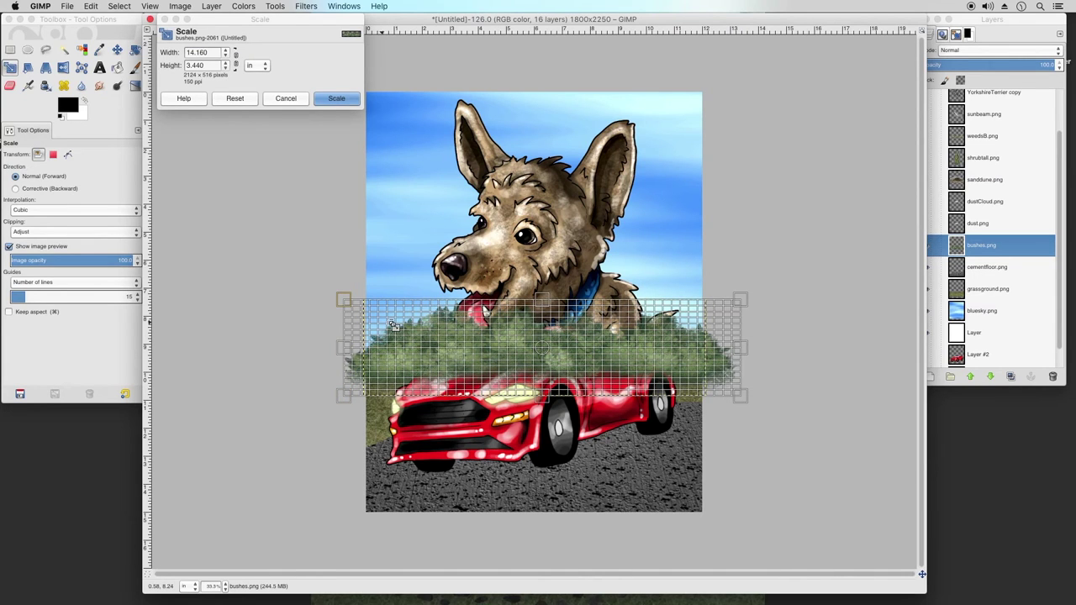
pyautogui.moveTo(348, 349); pyautogui.dragTo(318, 346)
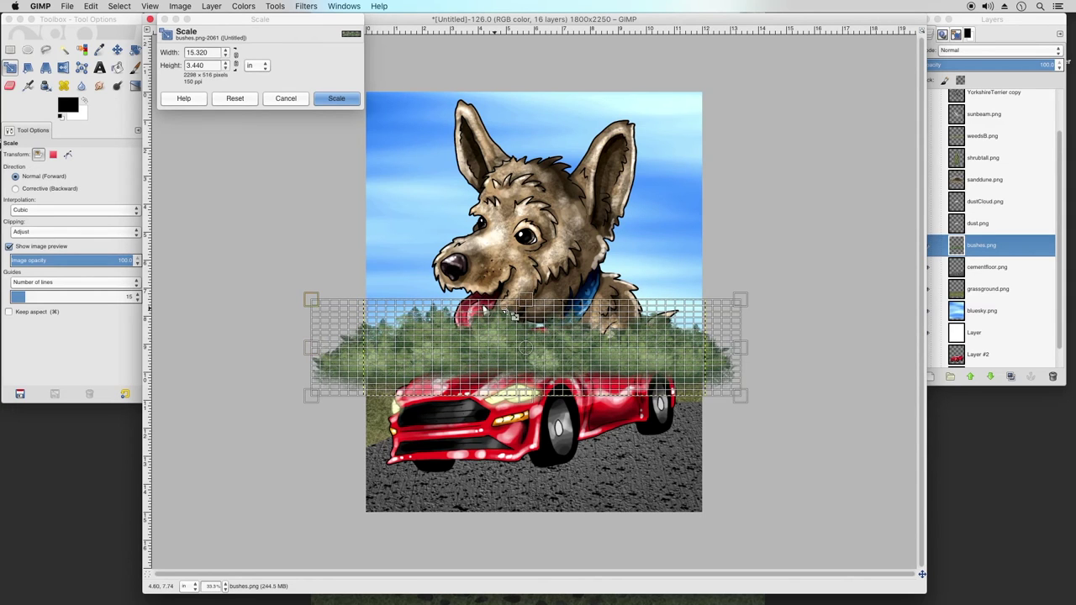
pyautogui.click(338, 99)
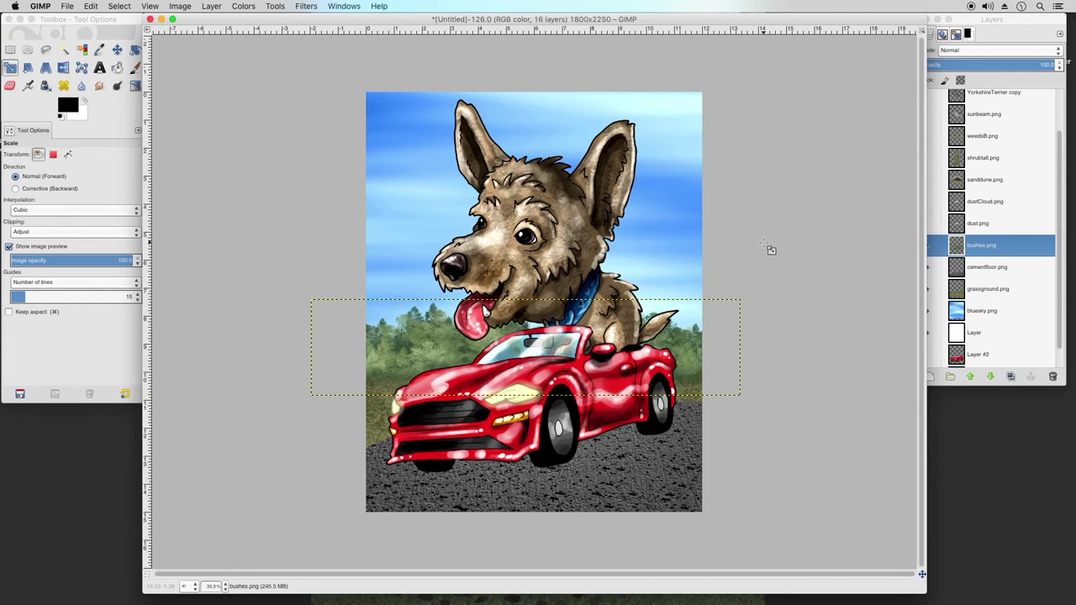
# Show the sanddune.png layer and reorder it to sit between grassground.png and bluesky.png
pyautogui.click(994, 224)
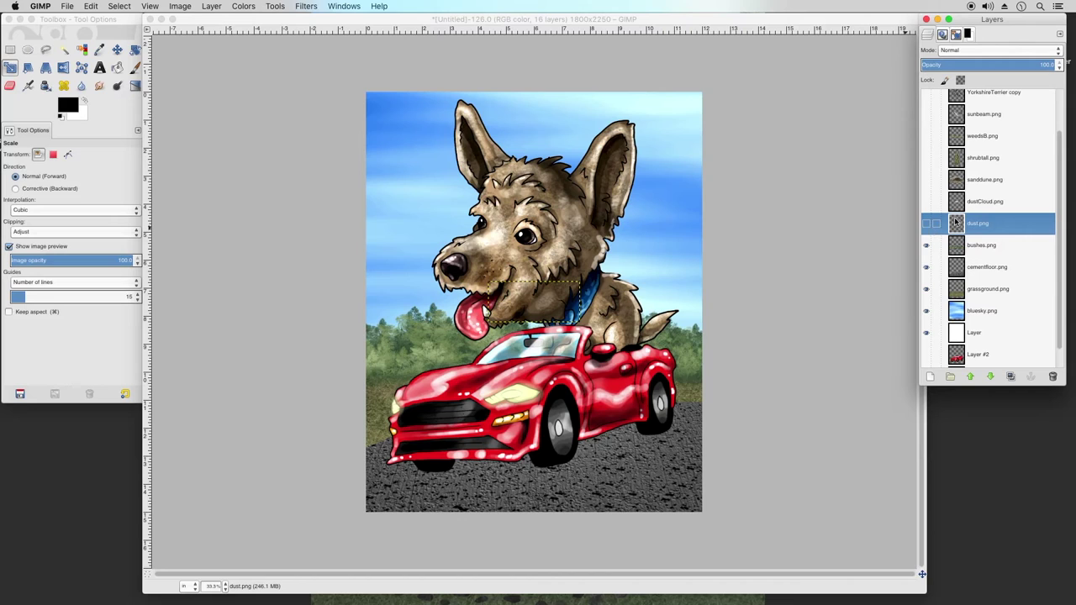
pyautogui.click(984, 179)
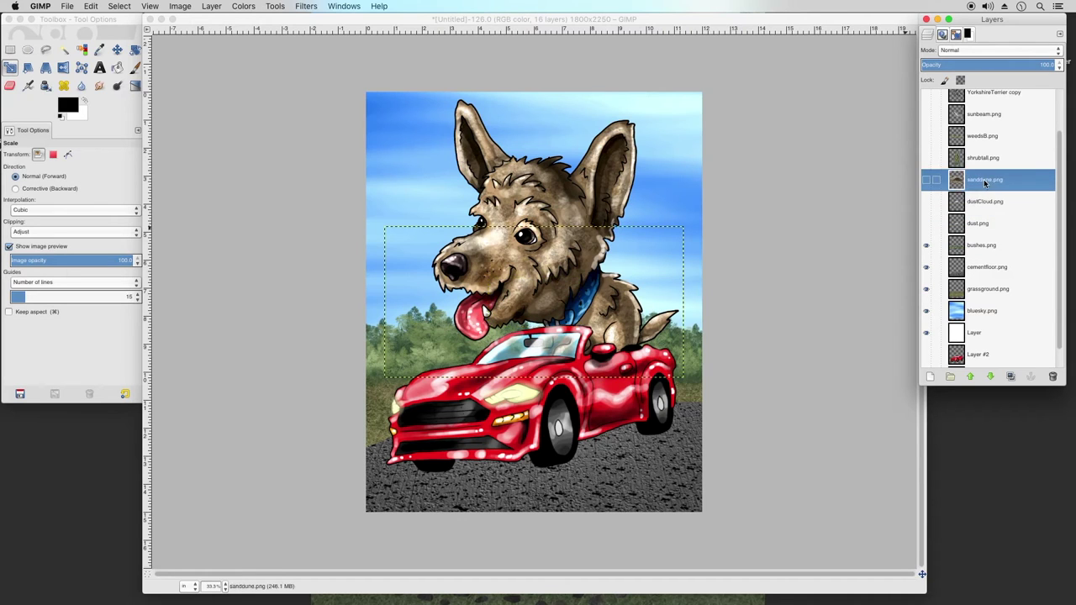
pyautogui.click(927, 182)
pyautogui.moveTo(973, 180); pyautogui.dragTo(979, 292)
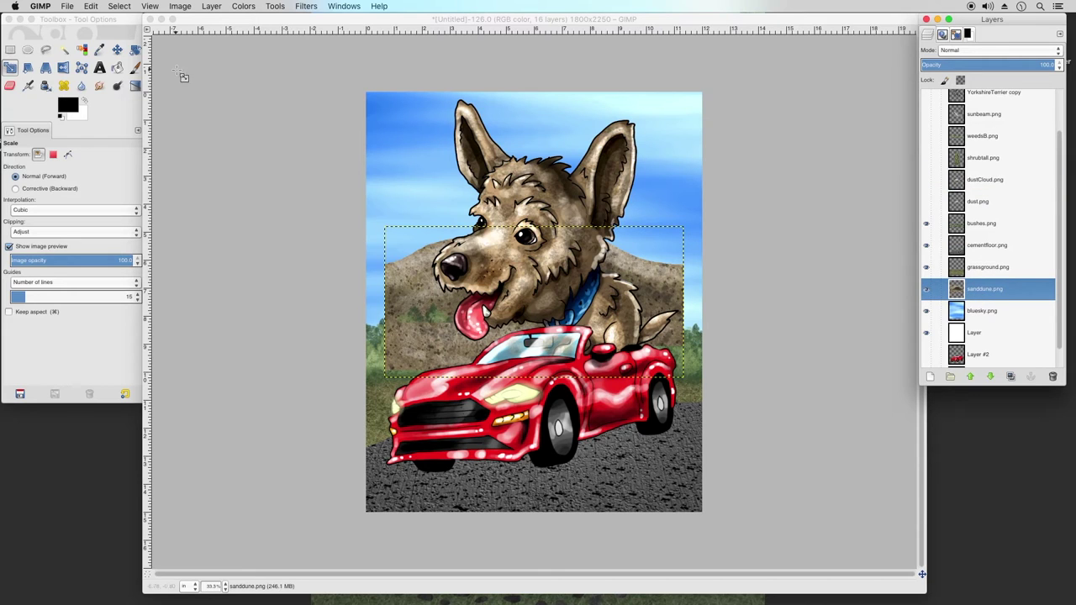
# Move the sanddune.png layer down and left so the dune rises behind the bushes at the canvas's left edge
pyautogui.click(117, 51)
pyautogui.click(117, 52)
pyautogui.moveTo(497, 281); pyautogui.dragTo(478, 299)
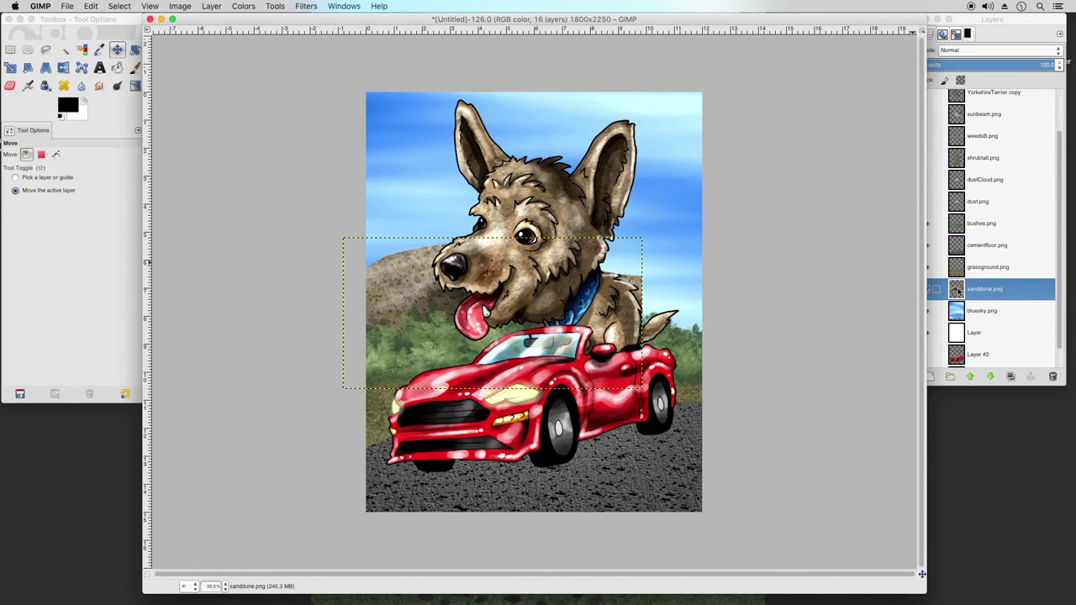
pyautogui.moveTo(481, 293); pyautogui.dragTo(472, 334)
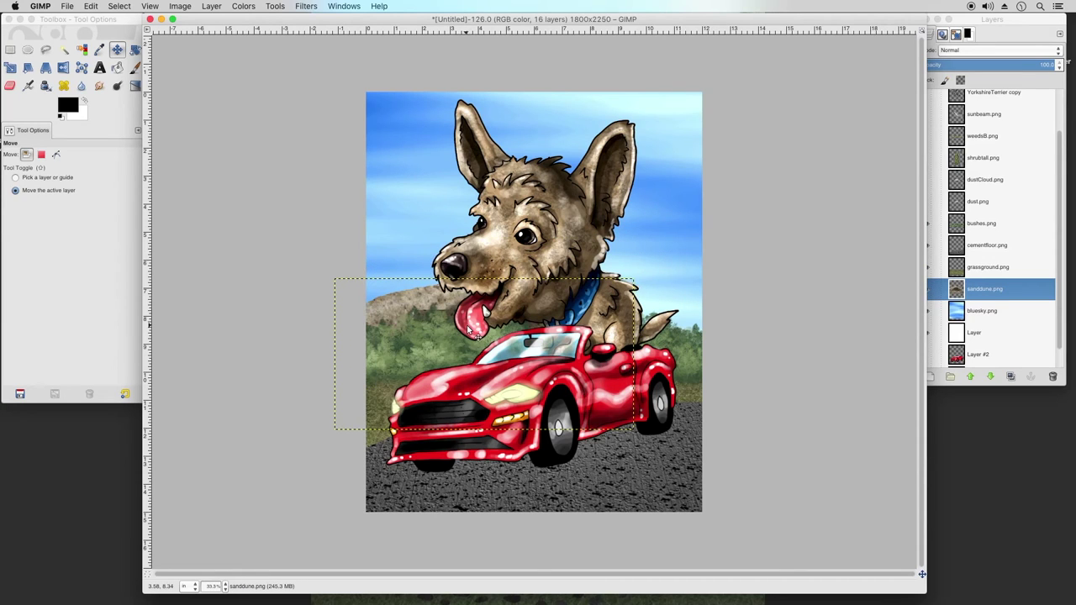
pyautogui.moveTo(468, 330); pyautogui.dragTo(421, 326)
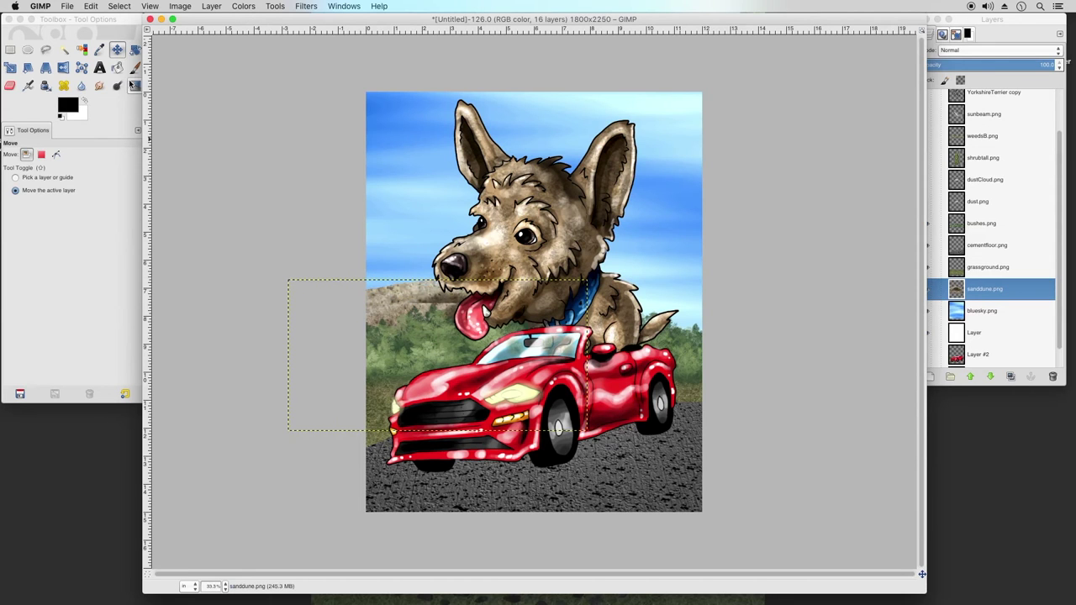
# Rotate the sanddune.png layer by 7.66 degrees around its center
pyautogui.click(135, 49)
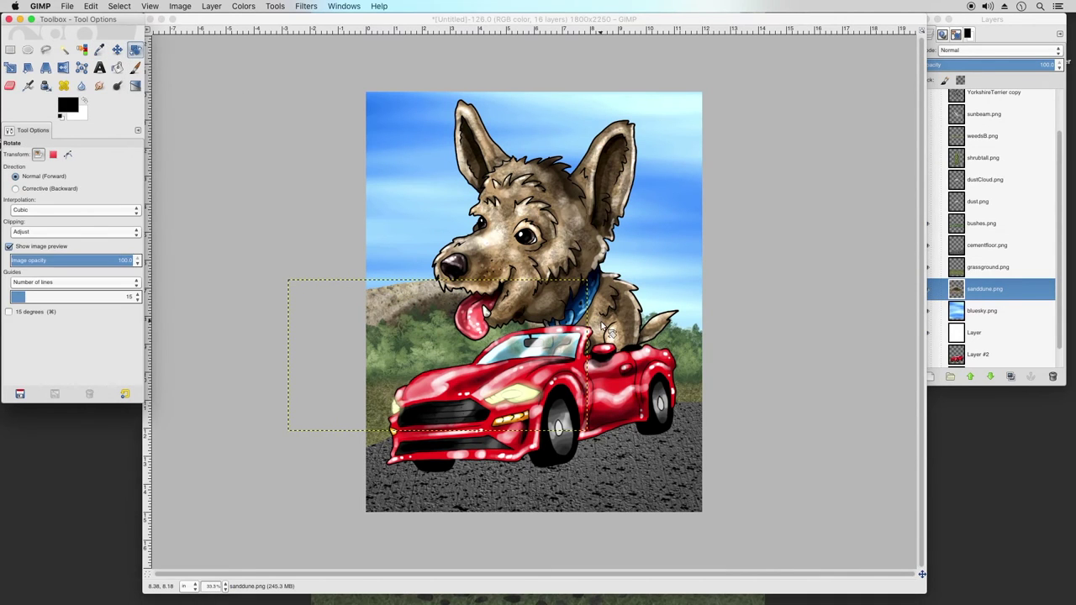
pyautogui.click(602, 363)
pyautogui.moveTo(602, 363)
pyautogui.mouseDown()
pyautogui.moveTo(593, 373)
pyautogui.moveTo(604, 364)
pyautogui.mouseUp()
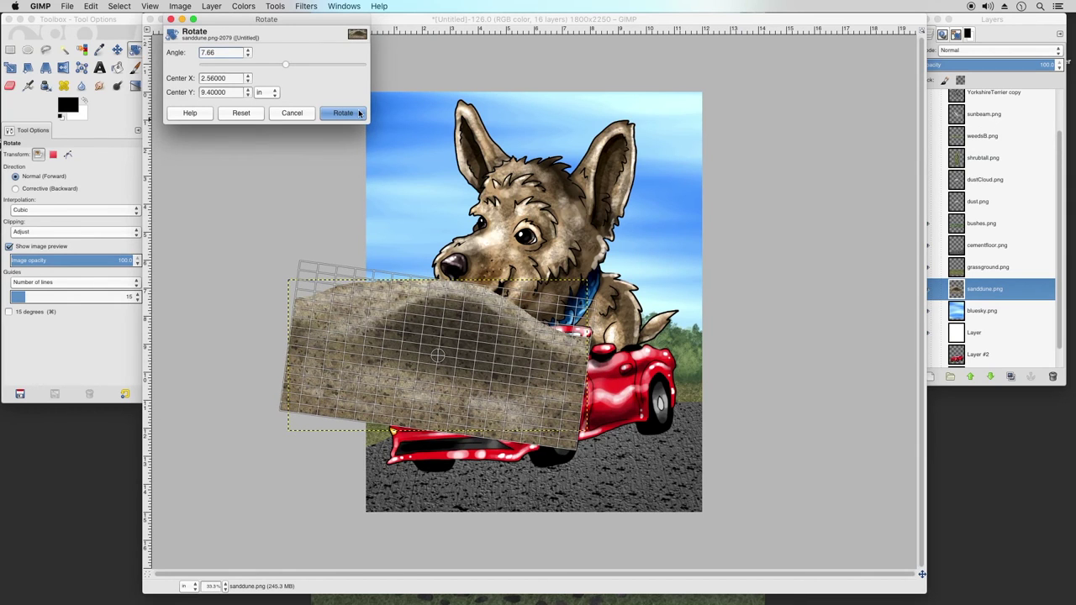
pyautogui.press('Return')
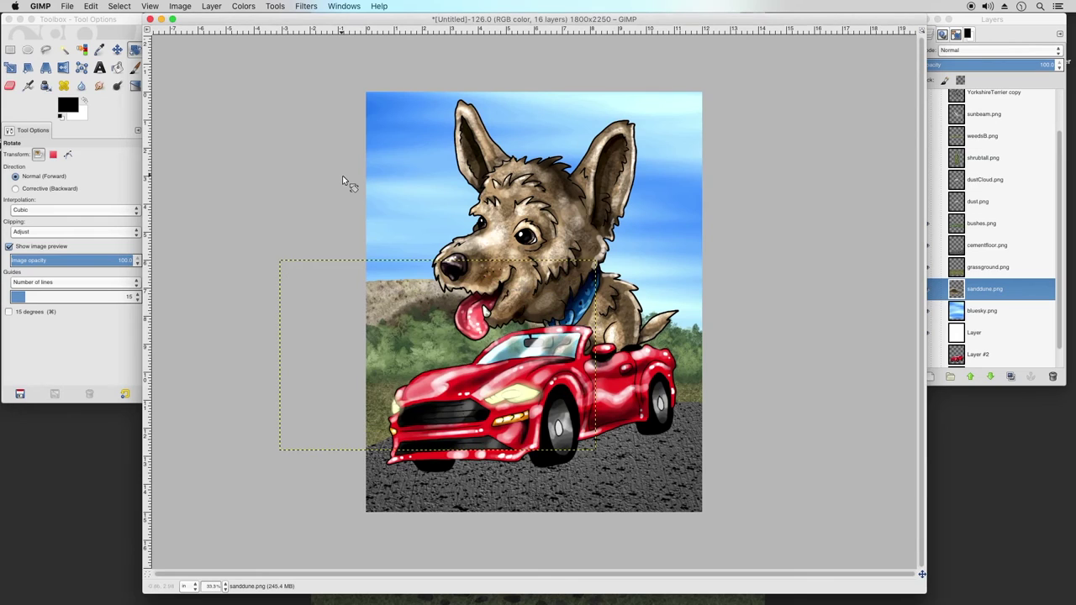
# Colorize the sanddune.png layer green with hue 100, saturation 22 and lightness 15
pyautogui.click(961, 292)
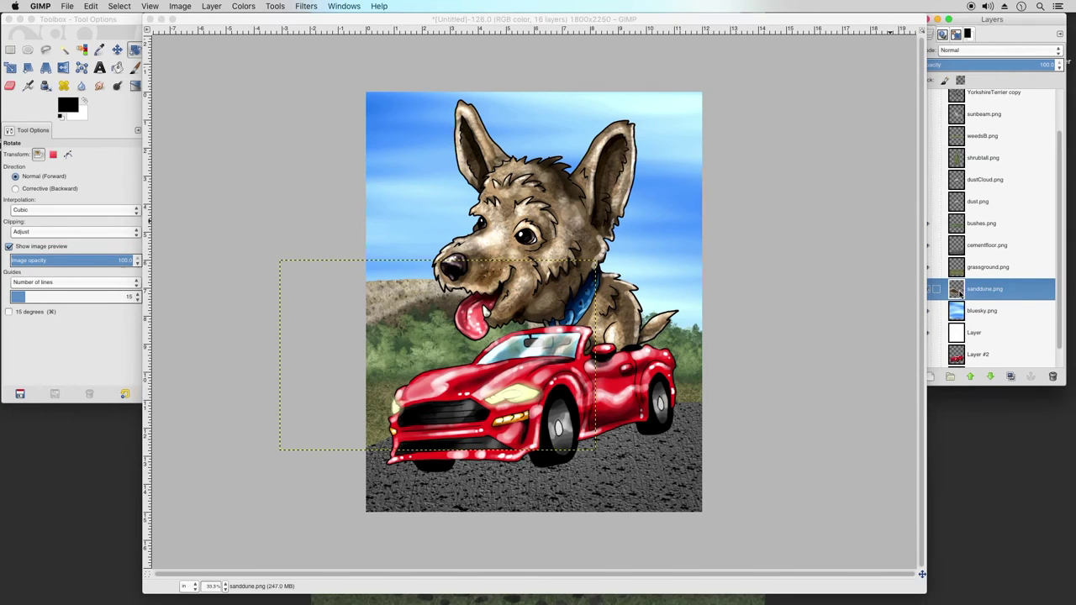
pyautogui.click(244, 7)
pyautogui.moveTo(296, 9)
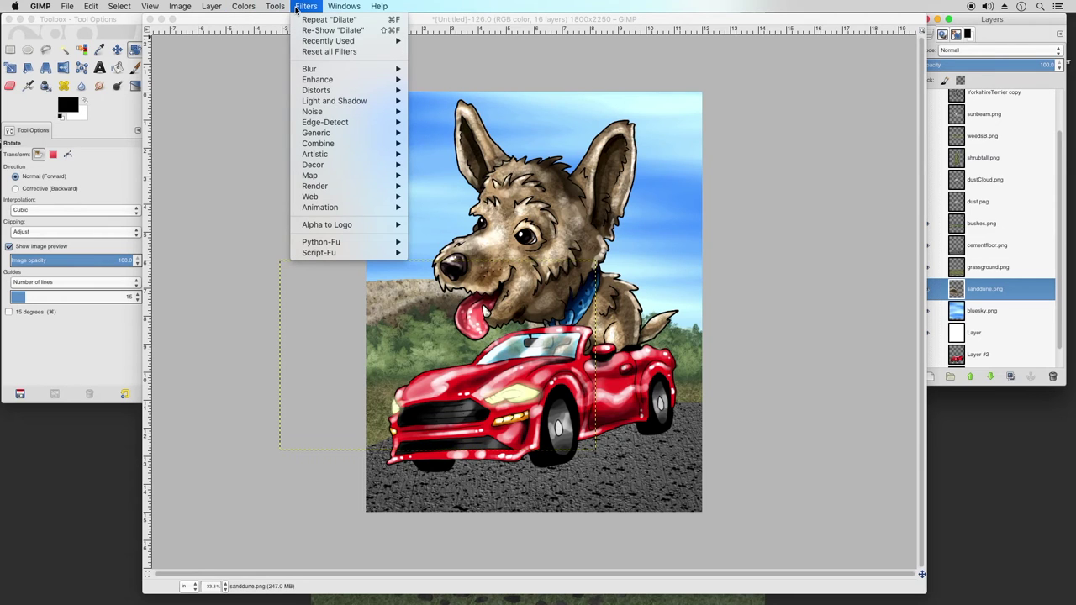
pyautogui.moveTo(251, 5)
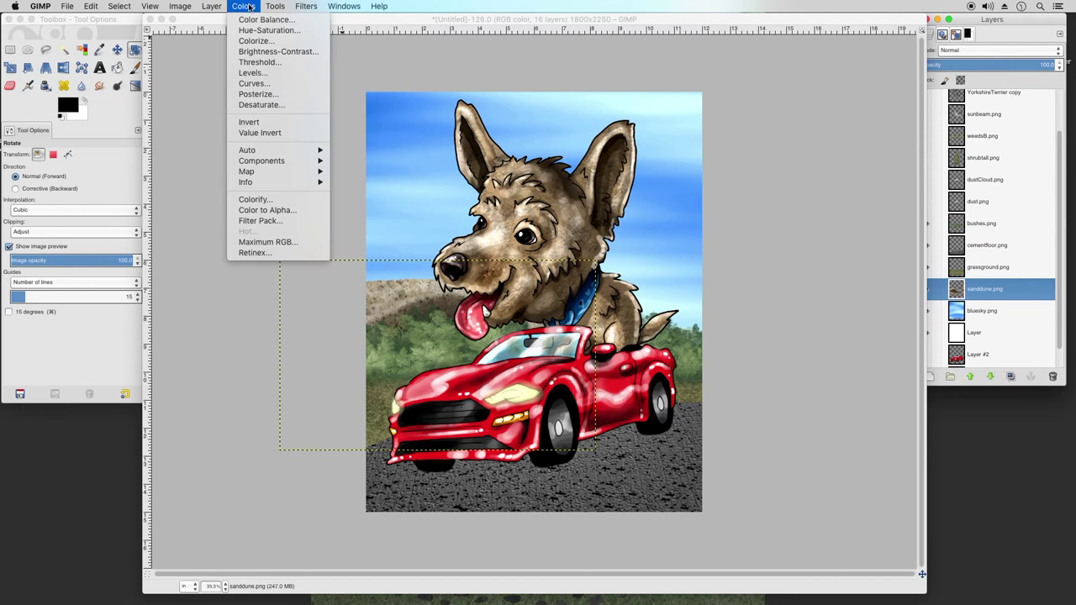
pyautogui.click(255, 41)
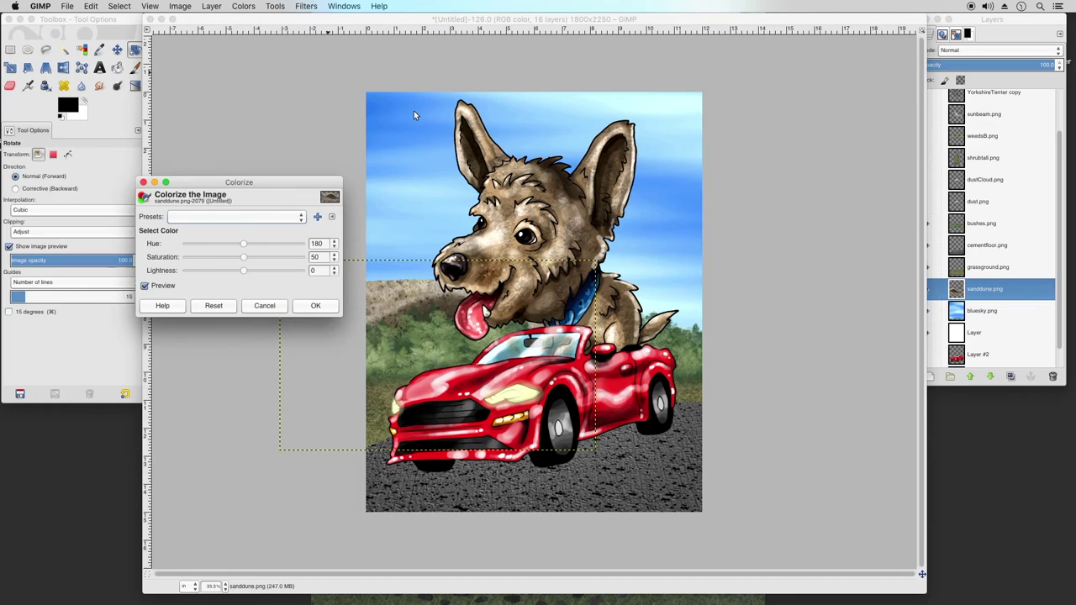
pyautogui.moveTo(244, 244); pyautogui.dragTo(252, 275)
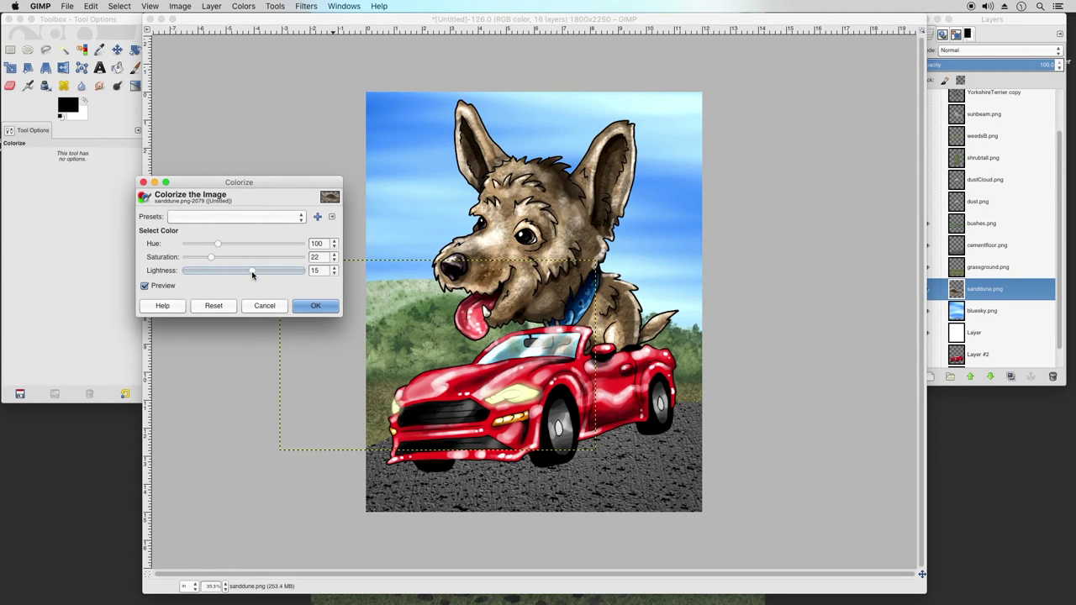
pyautogui.click(316, 306)
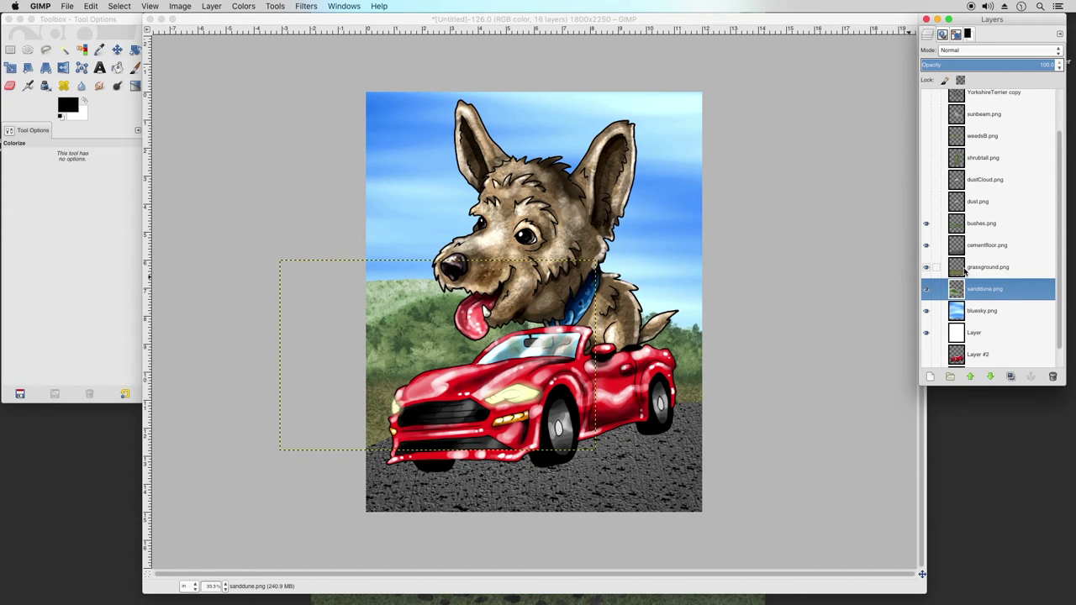
# Hide the sanddune.png layer and reorder it below the white layer, just above Layer #2
pyautogui.click(959, 267)
pyautogui.click(963, 246)
pyautogui.click(963, 223)
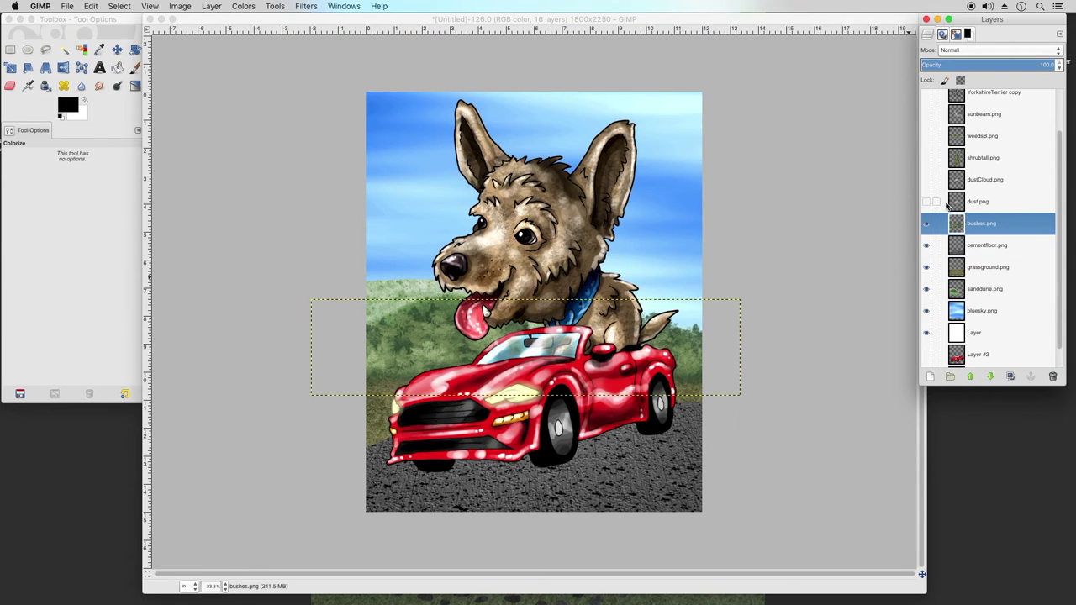
pyautogui.click(926, 289)
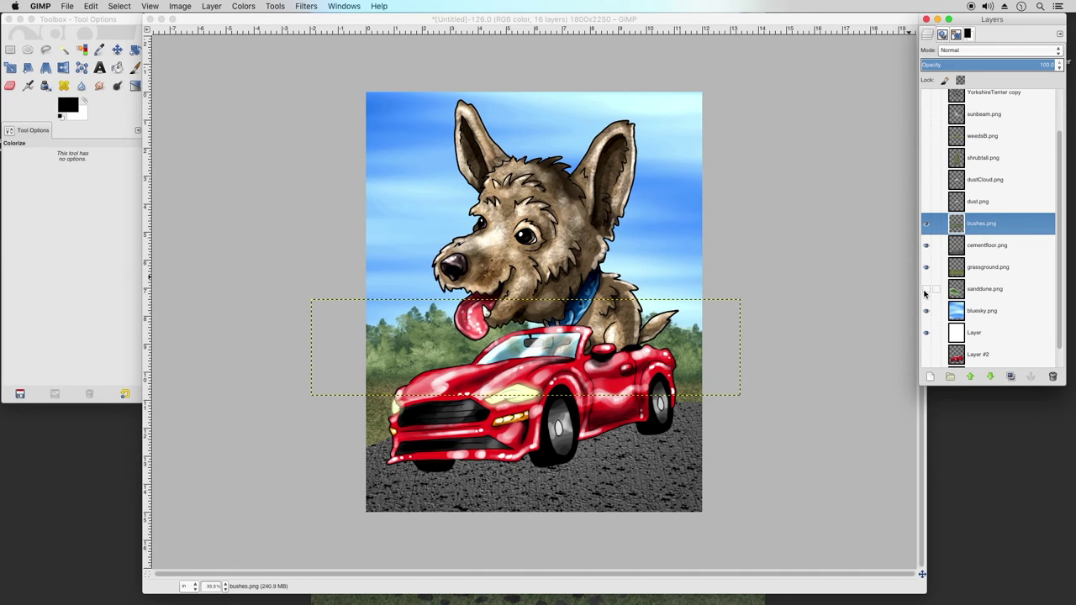
pyautogui.moveTo(961, 293)
pyautogui.mouseDown()
pyautogui.moveTo(967, 318)
pyautogui.moveTo(965, 303)
pyautogui.mouseUp()
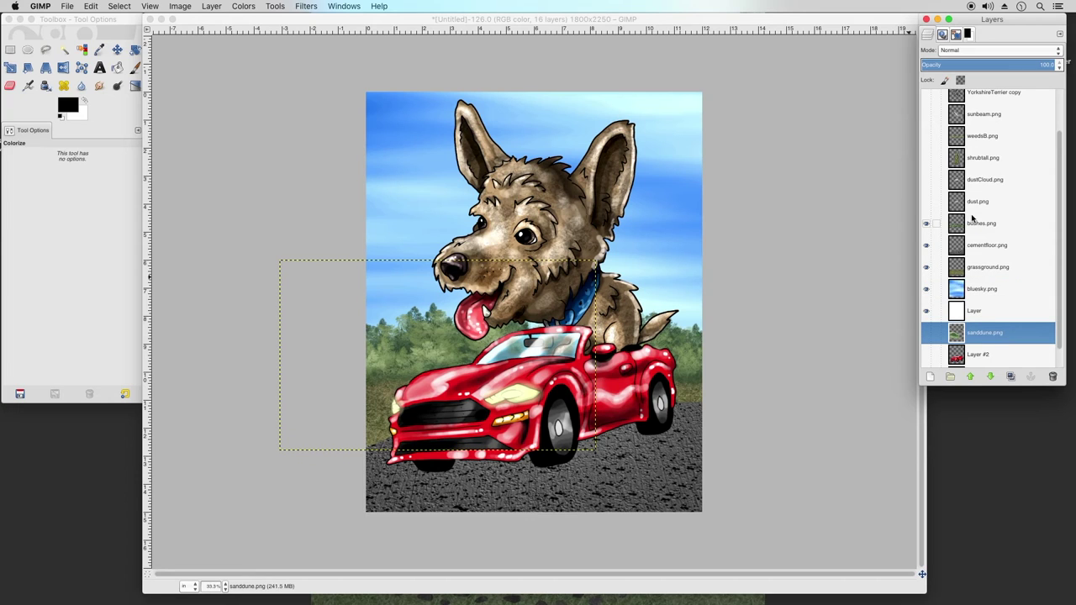
# Show the shrubtall.png layer, place it between grassground.png and bluesky.png, and move the tree to the canvas's left edge behind the bushes
pyautogui.click(927, 160)
pyautogui.moveTo(957, 162); pyautogui.dragTo(976, 285)
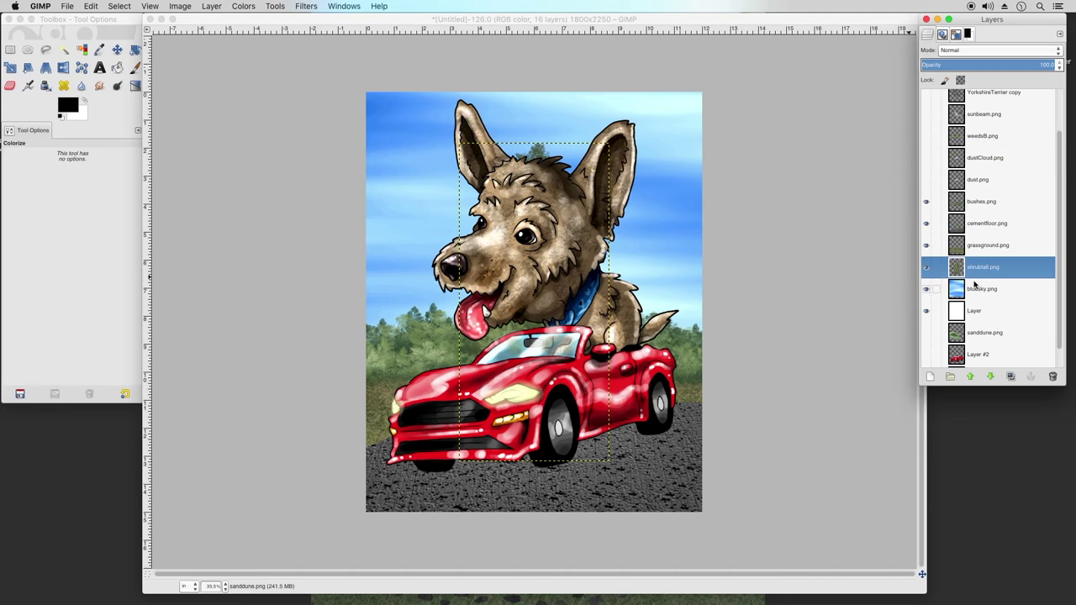
pyautogui.press('m')
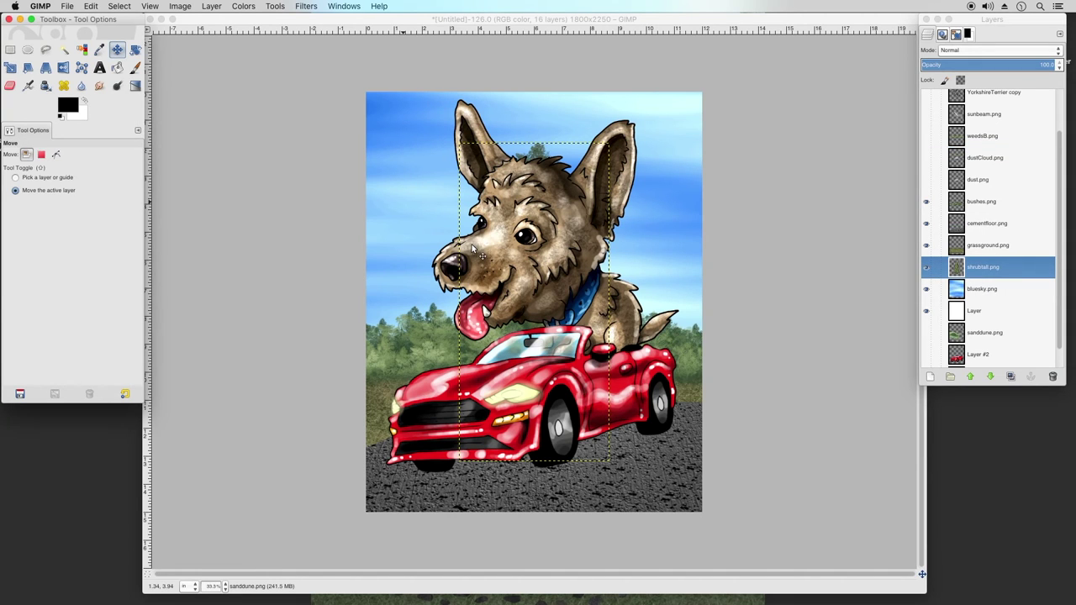
pyautogui.moveTo(557, 297); pyautogui.dragTo(417, 289)
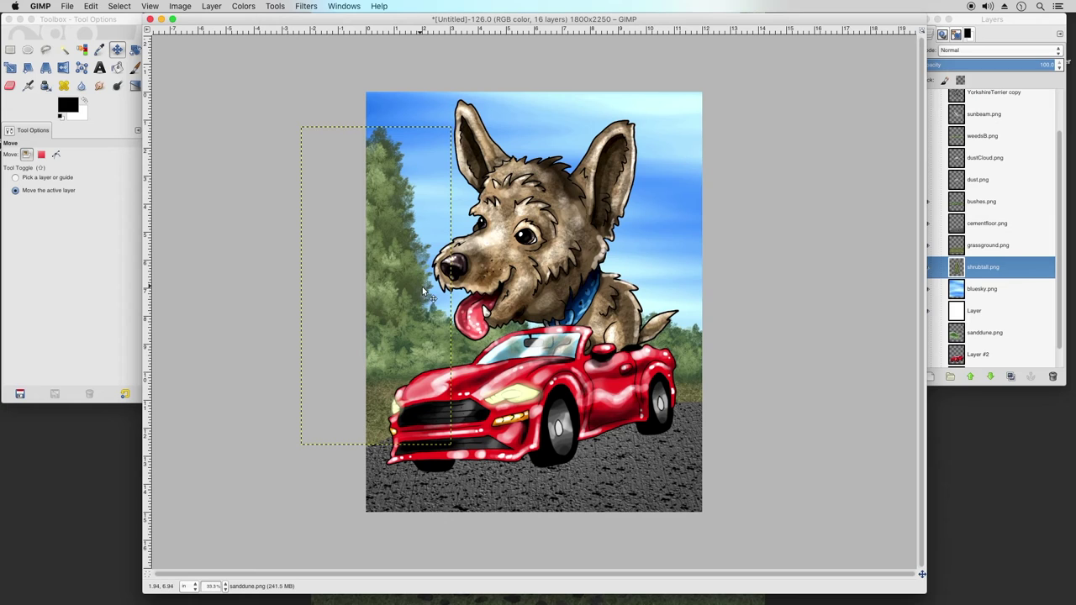
pyautogui.moveTo(389, 259); pyautogui.dragTo(387, 288)
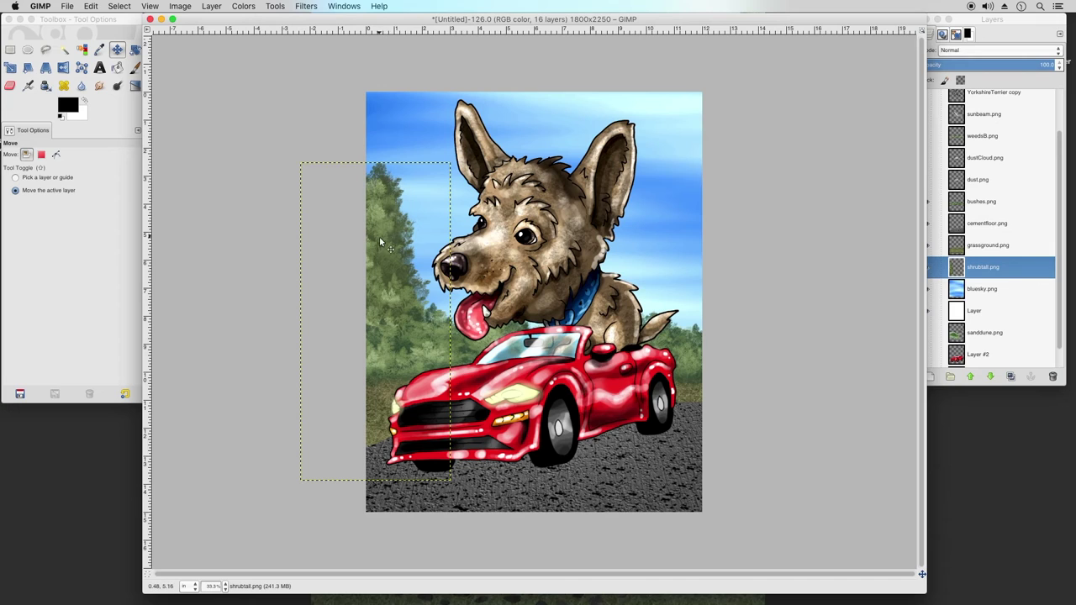
# Duplicate the shrubtall.png layer and move the original right and down so a shorter tree stands between the first tree and the dog's face
pyautogui.click(211, 7)
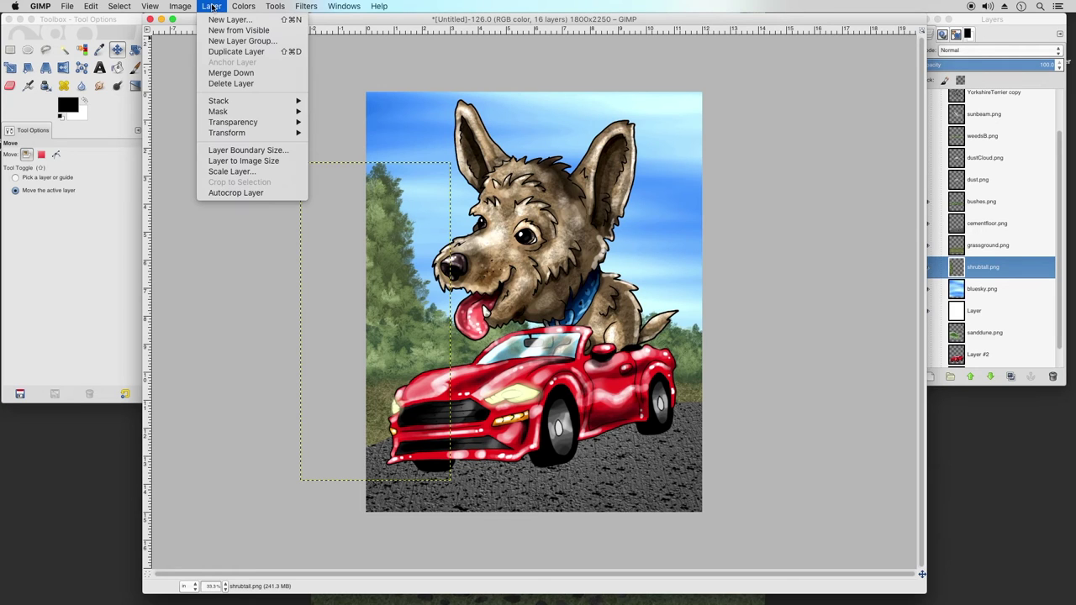
pyautogui.click(233, 51)
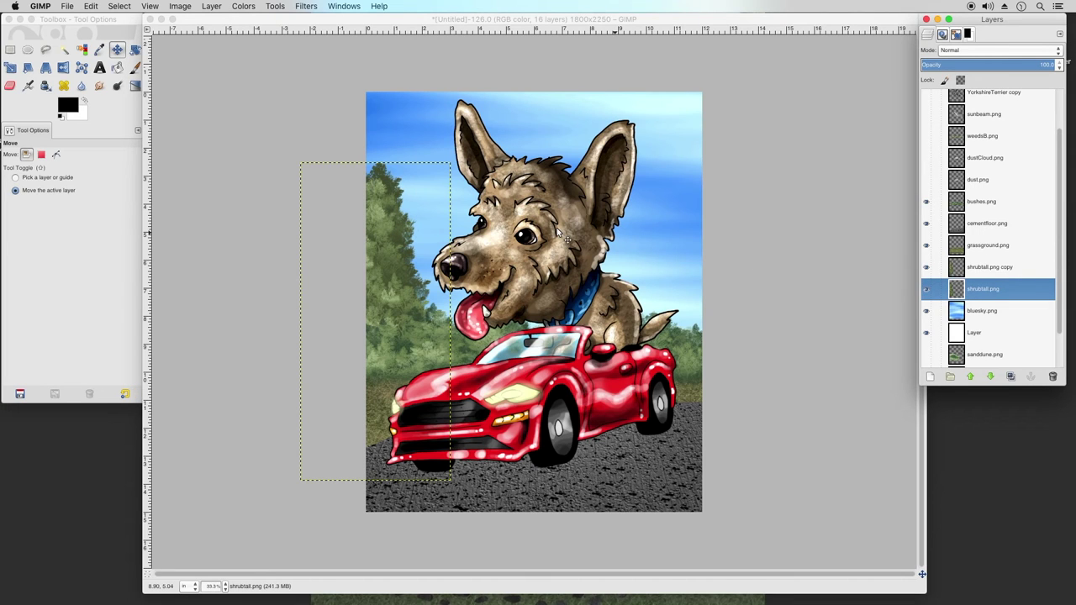
pyautogui.moveTo(407, 262); pyautogui.dragTo(471, 298)
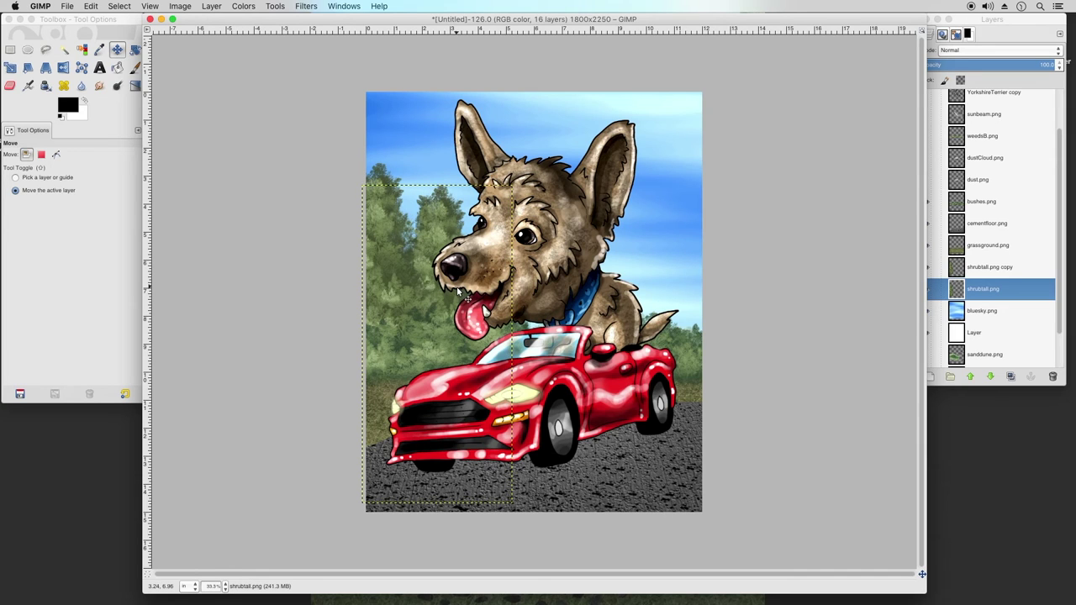
pyautogui.moveTo(456, 289); pyautogui.dragTo(461, 312)
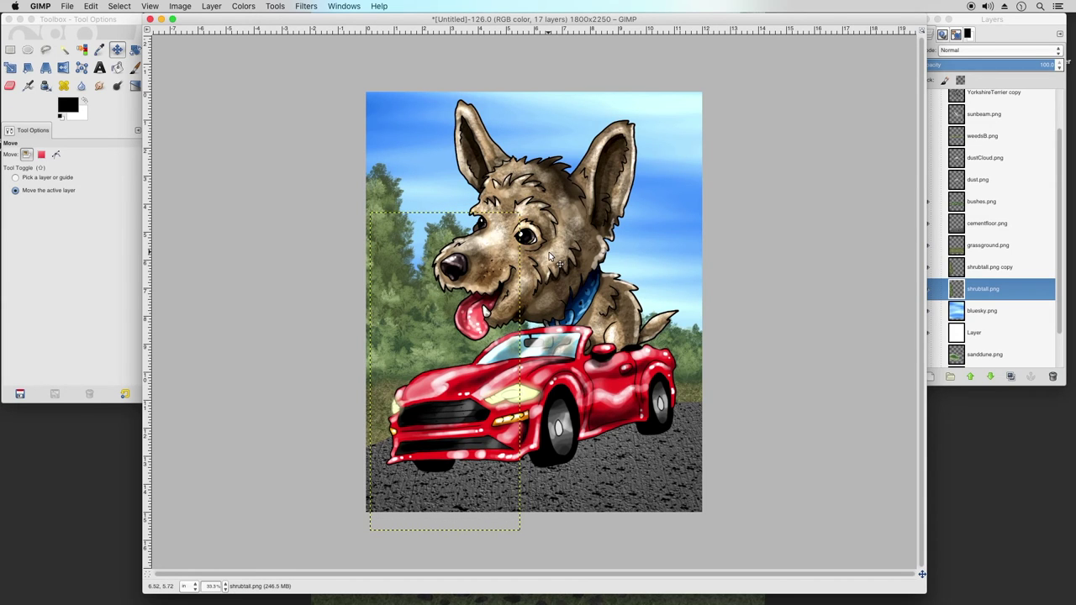
# Increase the brightness of the shrubtall.png layer to 40
pyautogui.click(212, 6)
pyautogui.moveTo(243, 6)
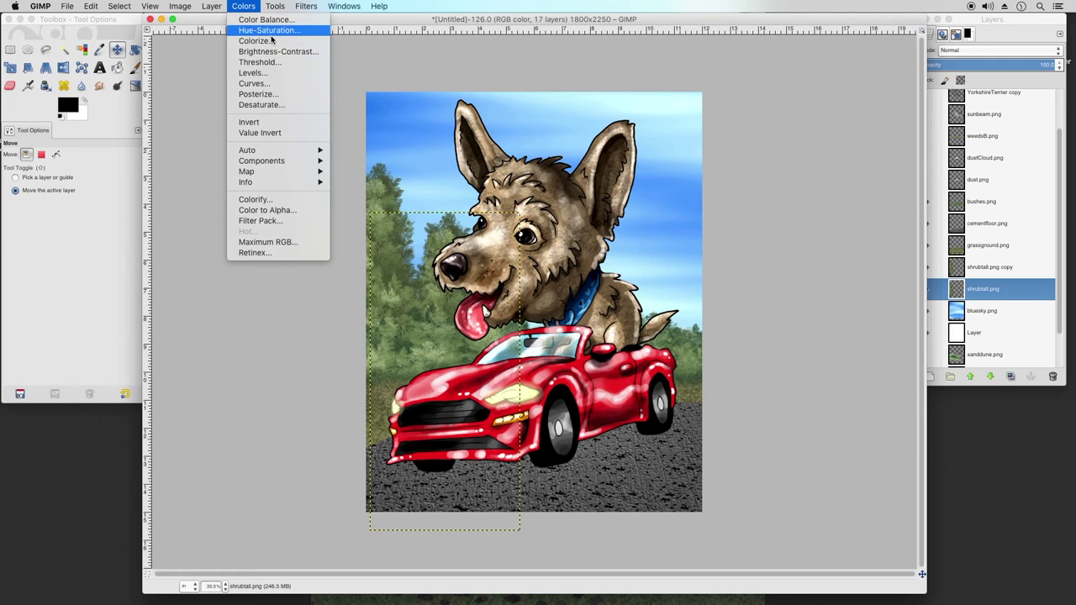
pyautogui.click(401, 108)
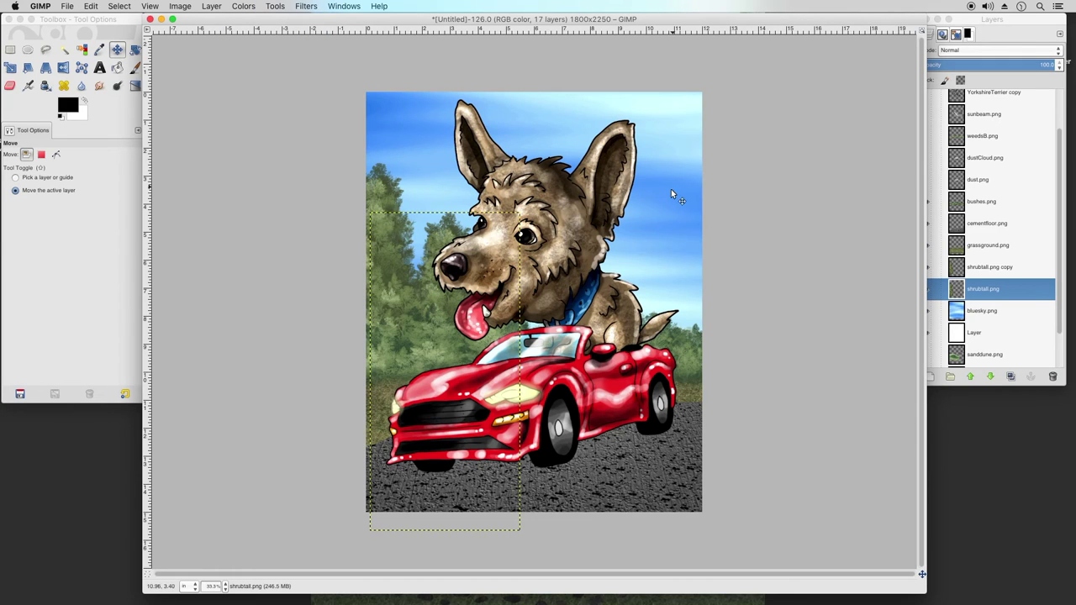
pyautogui.hotkey('ctrl', 'b')
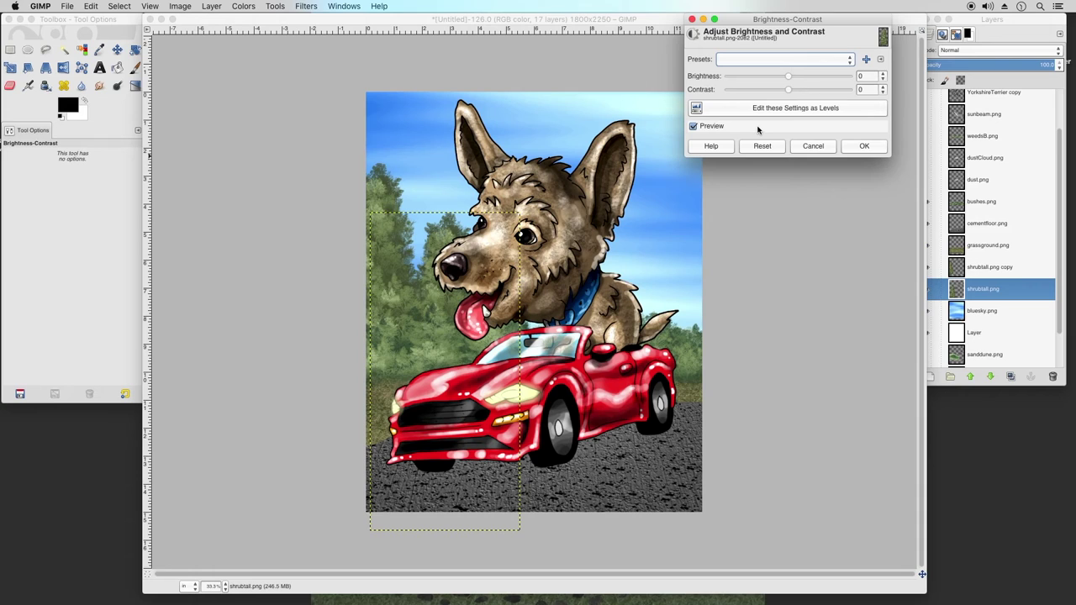
pyautogui.moveTo(793, 79); pyautogui.dragTo(809, 79)
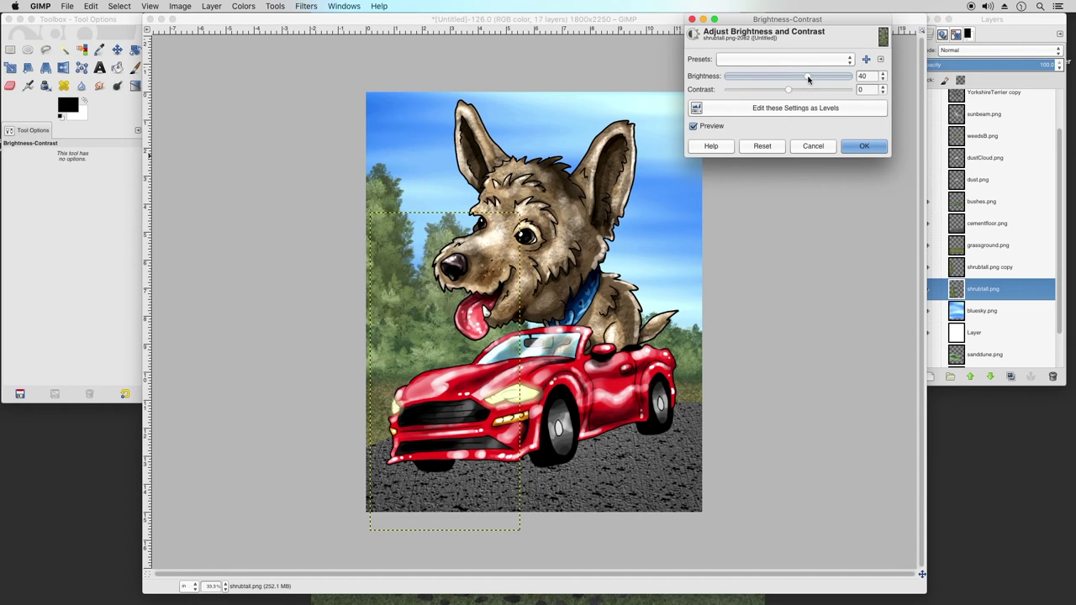
pyautogui.click(845, 147)
# Duplicate the brightened shrubtall.png layer and move the copy behind the dog's tail on the right side of the canvas
pyautogui.click(243, 6)
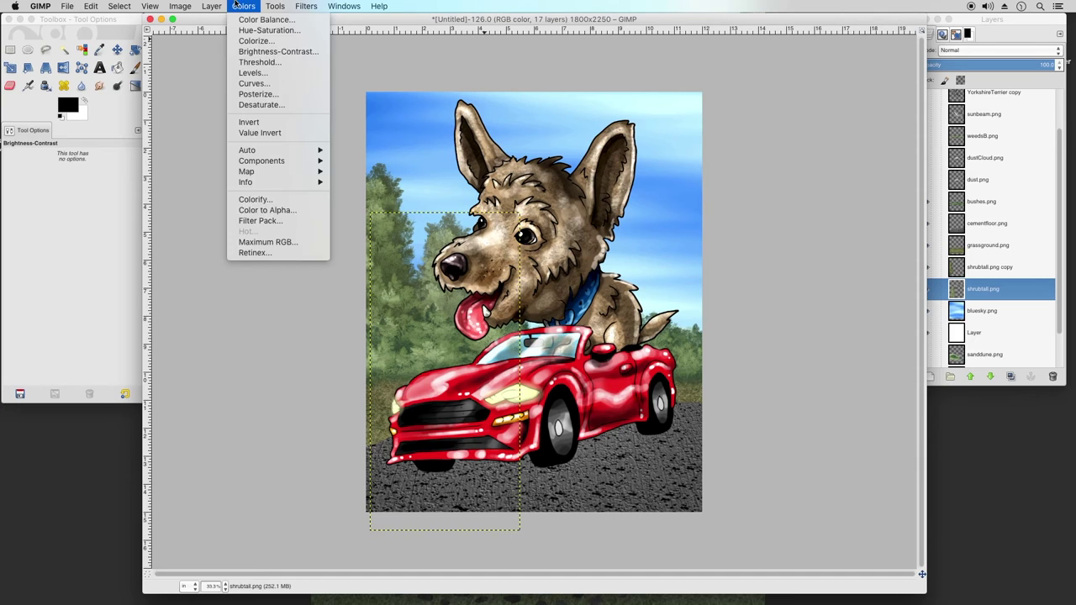
pyautogui.click(236, 52)
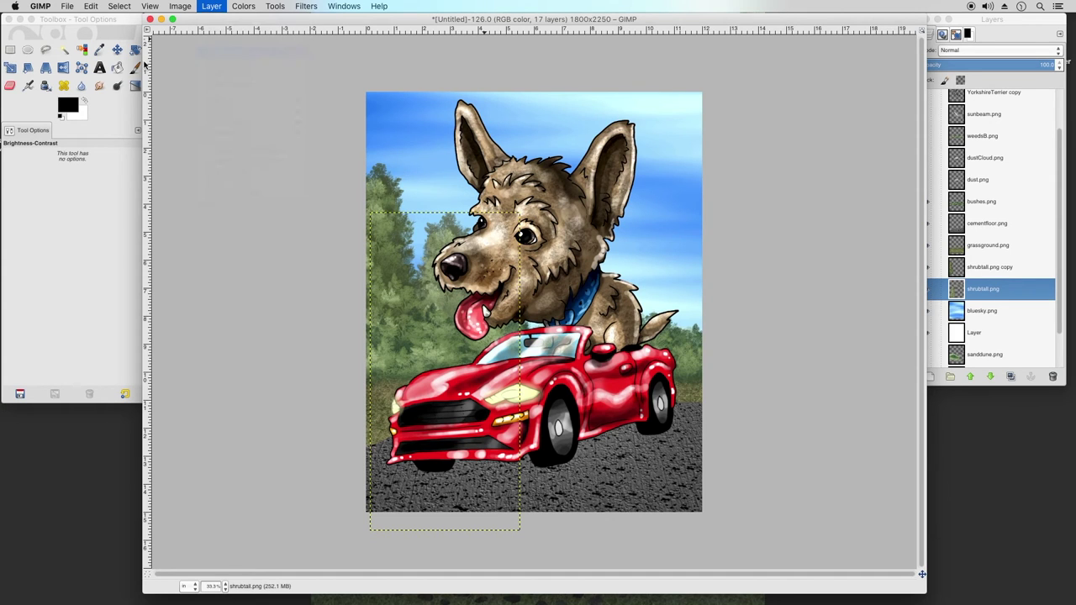
pyautogui.press('m')
pyautogui.moveTo(505, 267); pyautogui.dragTo(657, 277)
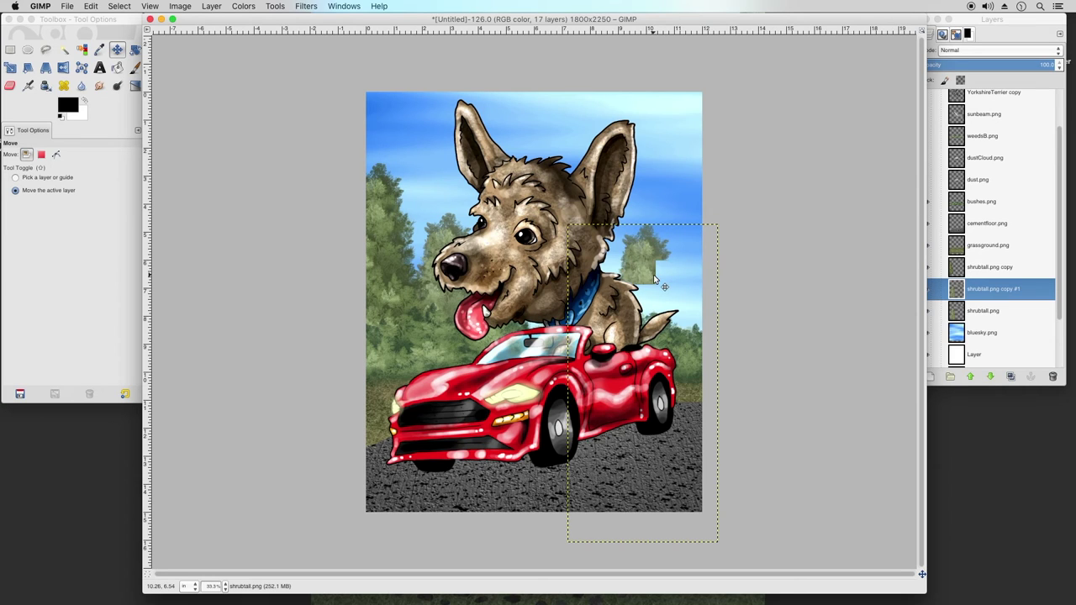
pyautogui.moveTo(656, 278); pyautogui.dragTo(673, 286)
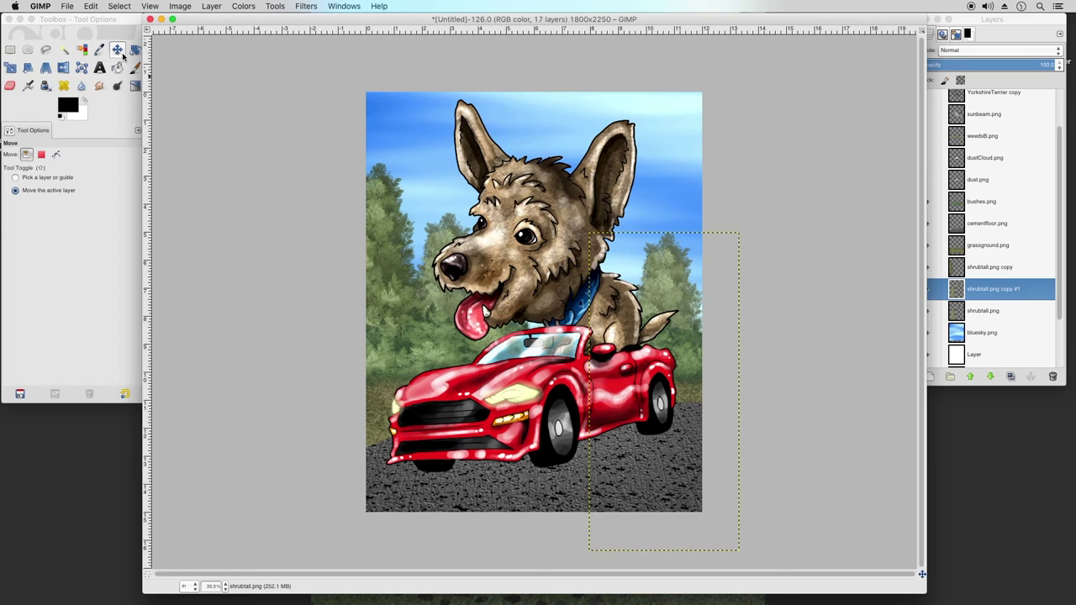
# Scale the shrubtall.png copy #1 layer to 2.893 by 7.313 in and move the smaller tree to the canvas's right edge
pyautogui.click(46, 67)
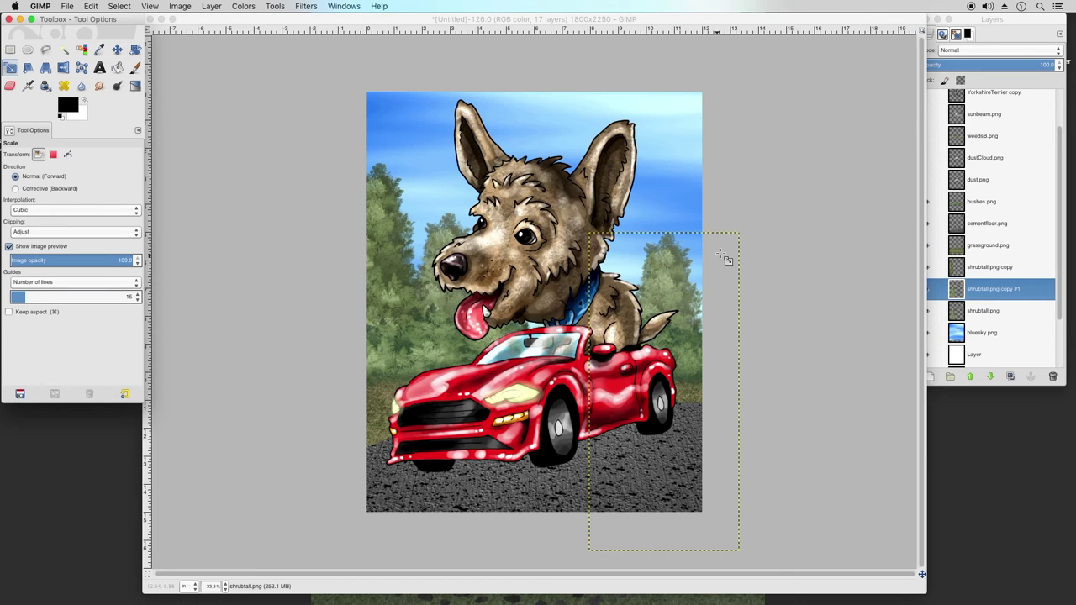
pyautogui.click(740, 237)
pyautogui.moveTo(683, 316); pyautogui.dragTo(681, 354)
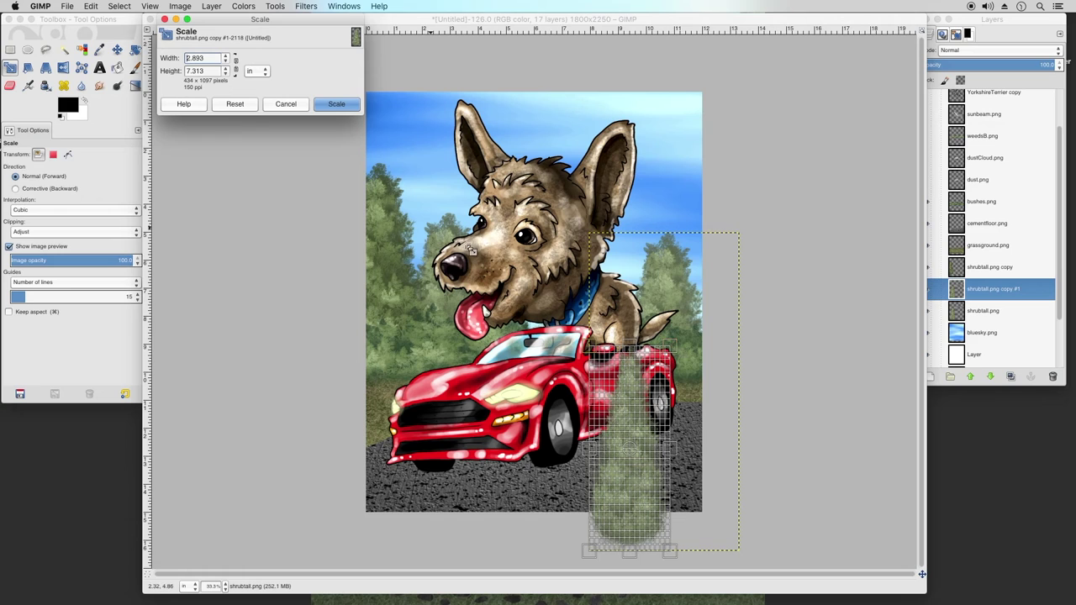
pyautogui.click(117, 50)
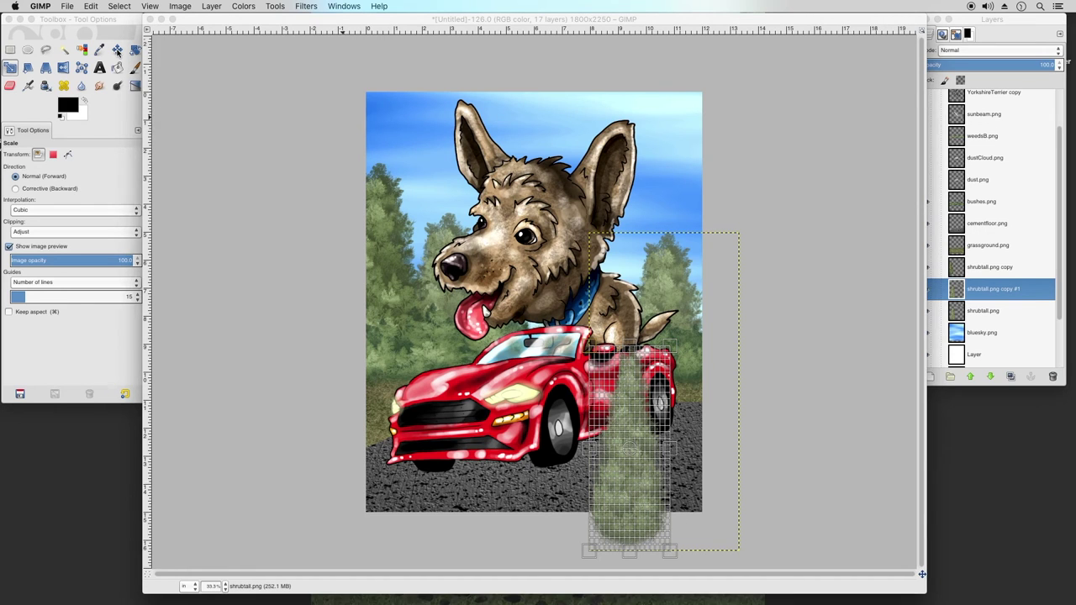
pyautogui.moveTo(642, 437); pyautogui.dragTo(694, 338)
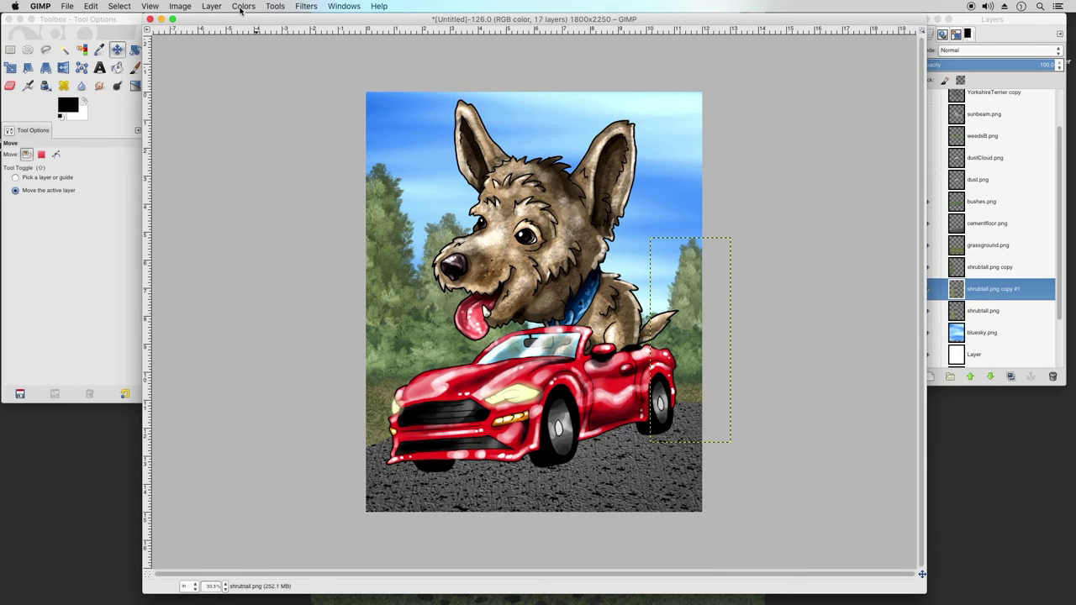
# Duplicate the smaller tree and position one behind the dog's back and the other slightly lower at the canvas's right edge
pyautogui.click(211, 6)
pyautogui.click(227, 51)
pyautogui.moveTo(692, 338); pyautogui.dragTo(644, 338)
pyautogui.press('super+shift+d')
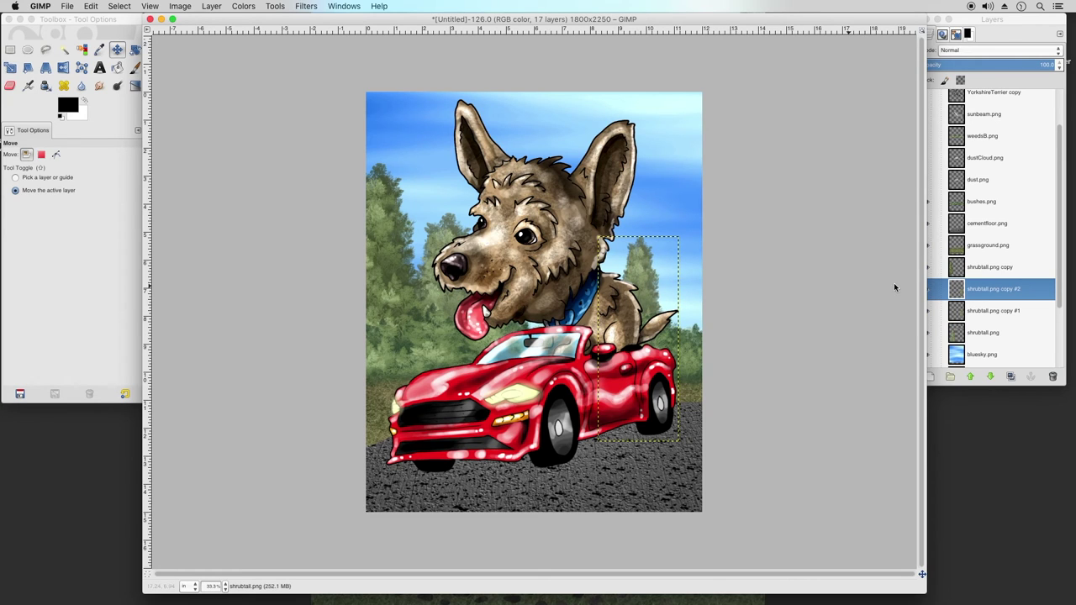
pyautogui.click(975, 310)
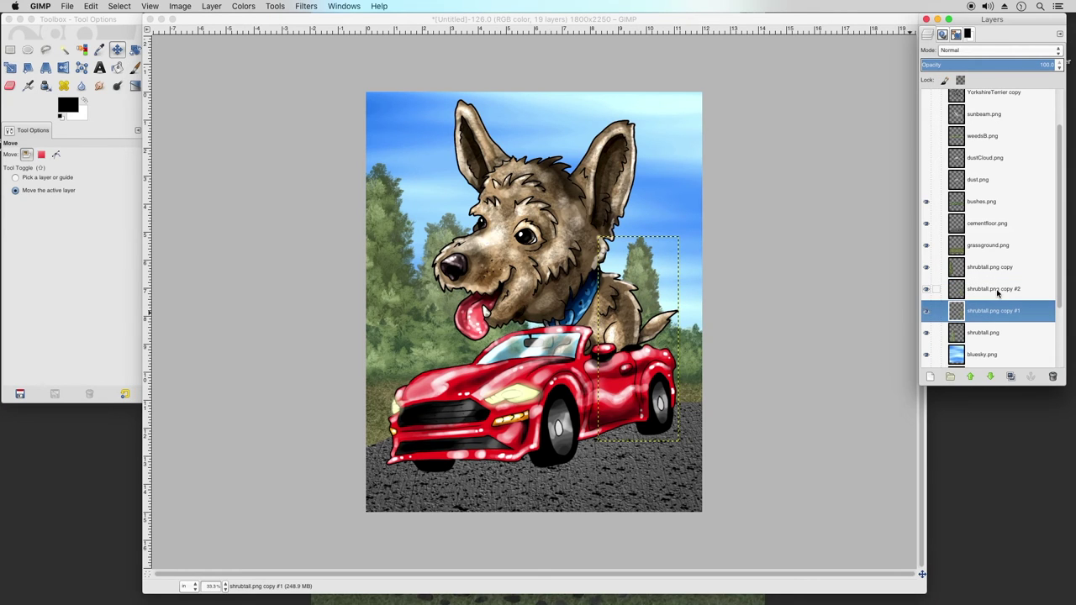
pyautogui.moveTo(651, 313); pyautogui.dragTo(704, 328)
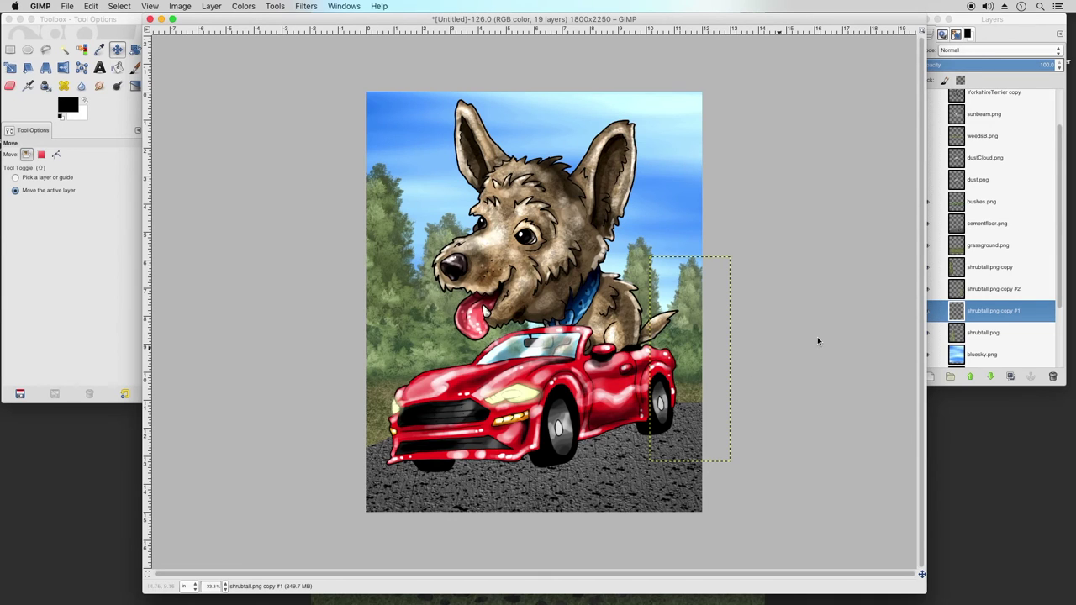
# Merge the shrubtall.png copy #2 layer down into copy #1 and lower the merged trees' opacity to 69.6
pyautogui.click(969, 310)
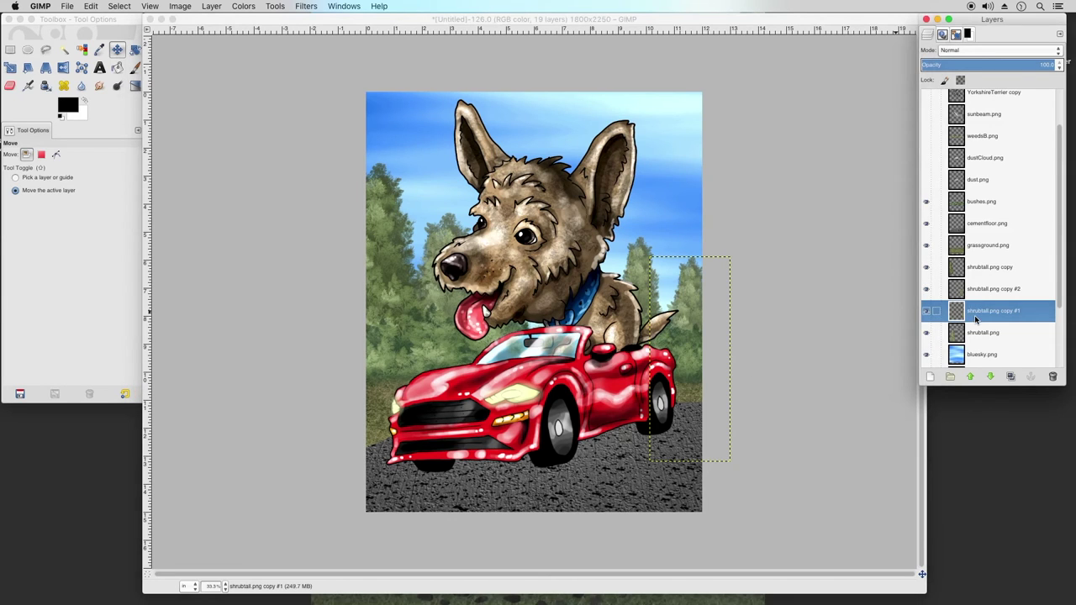
pyautogui.click(965, 292)
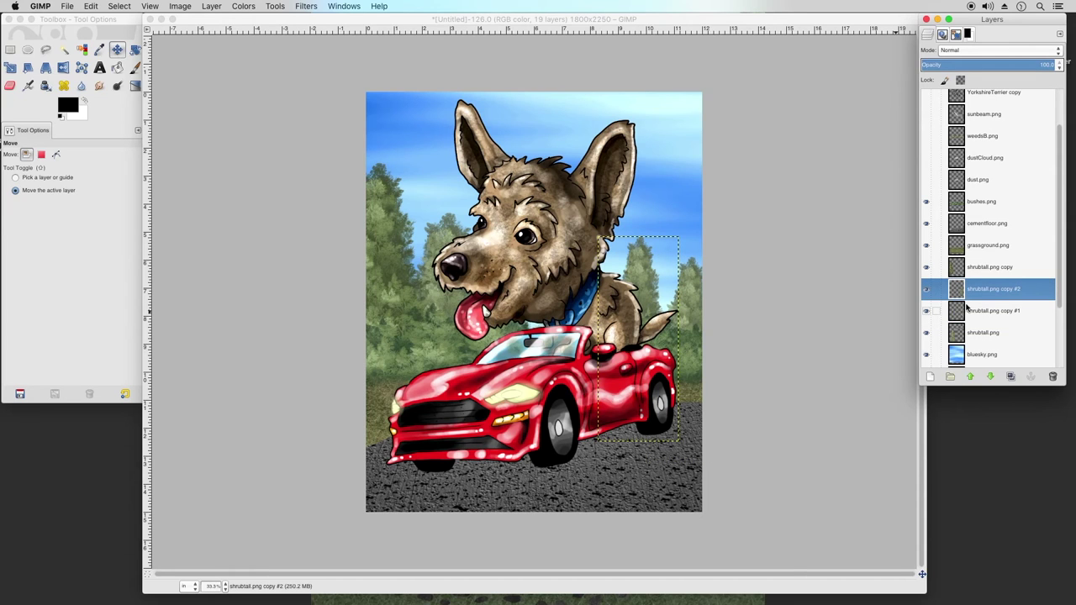
pyautogui.click(968, 333)
pyautogui.rightClick(974, 291)
pyautogui.click(1011, 371)
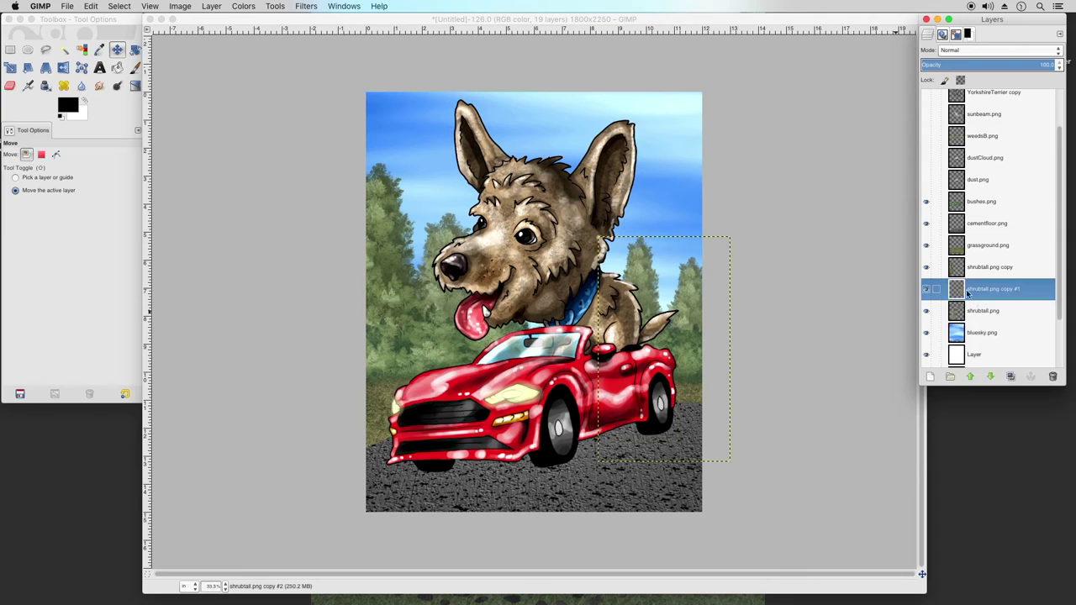
pyautogui.click(984, 60)
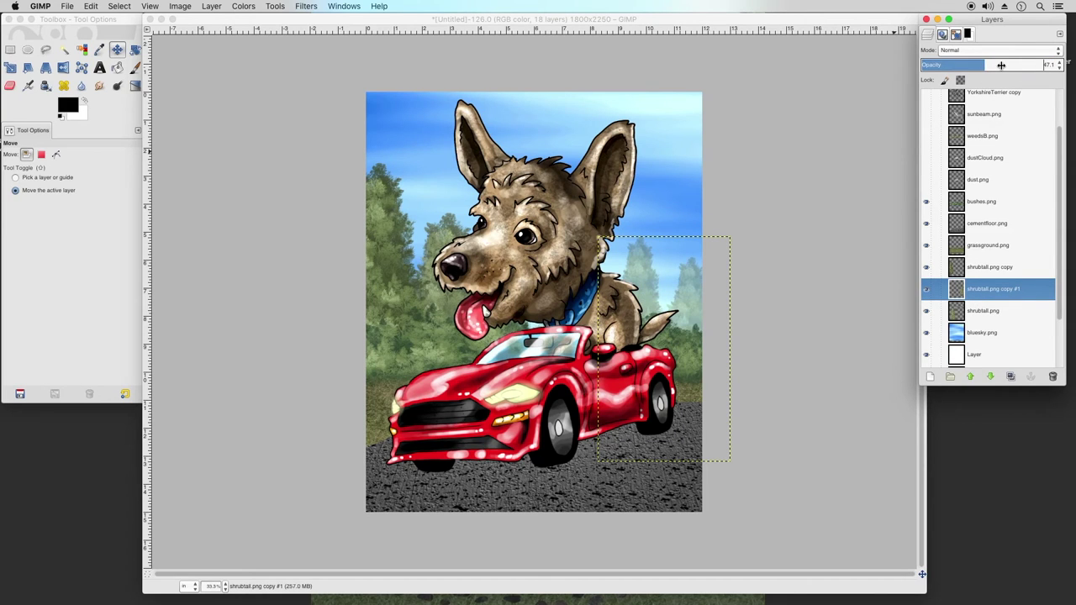
pyautogui.click(1007, 64)
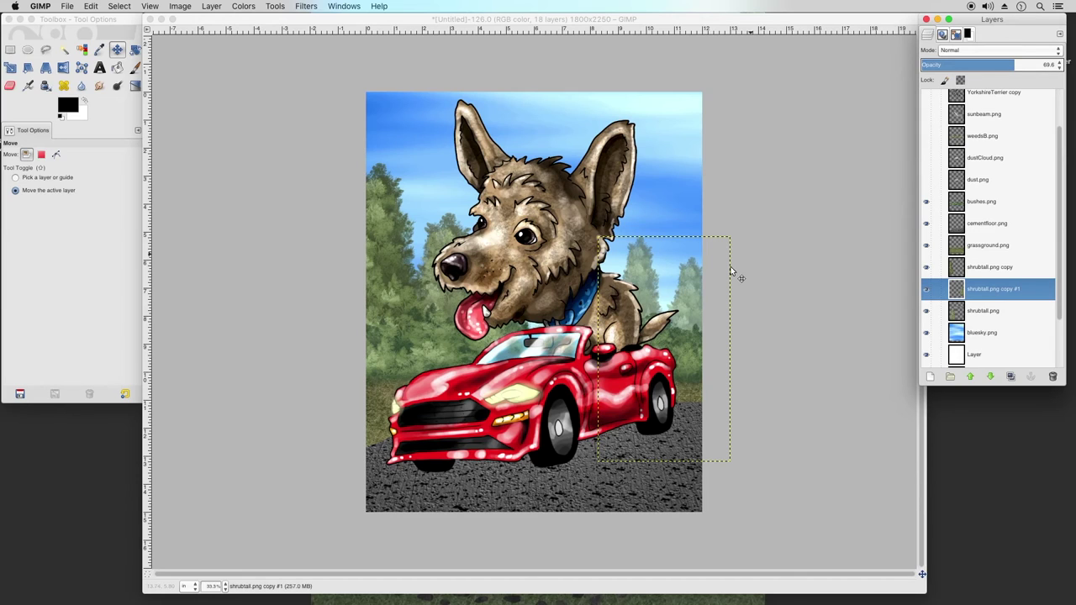
# Place the dustCloud.png layer directly above bluesky.png, make it visible and move the cloud into the sky between the dog's ears
pyautogui.click(967, 333)
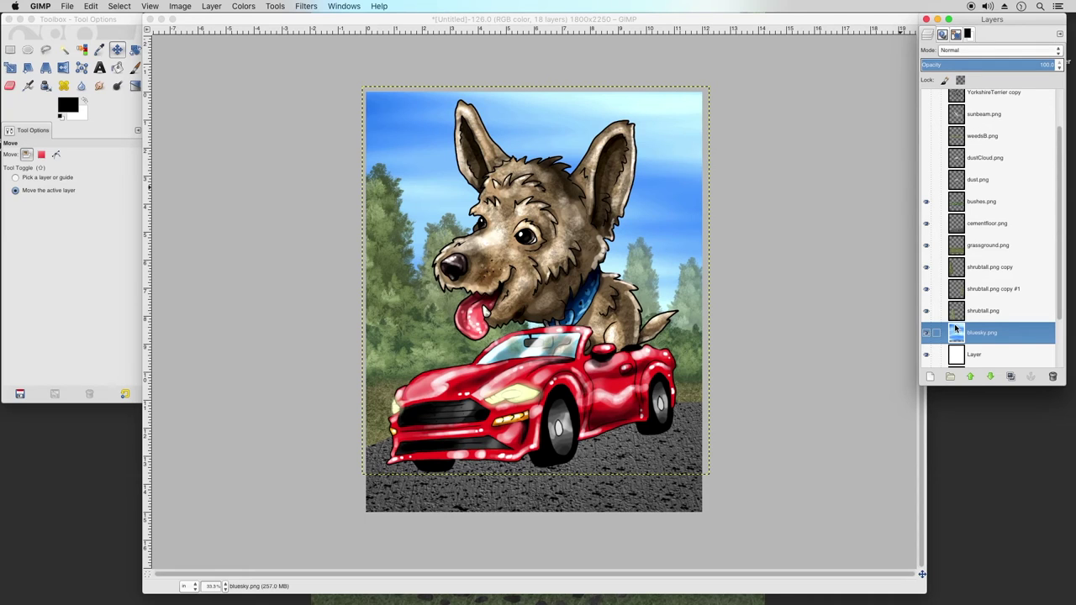
pyautogui.click(984, 180)
pyautogui.click(976, 158)
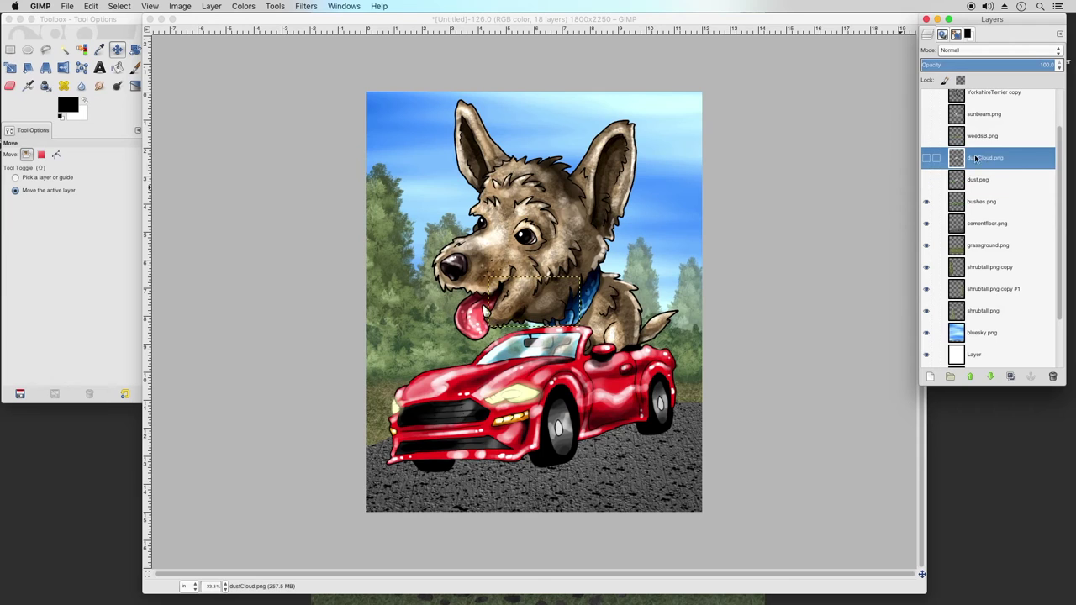
pyautogui.moveTo(980, 162); pyautogui.dragTo(980, 322)
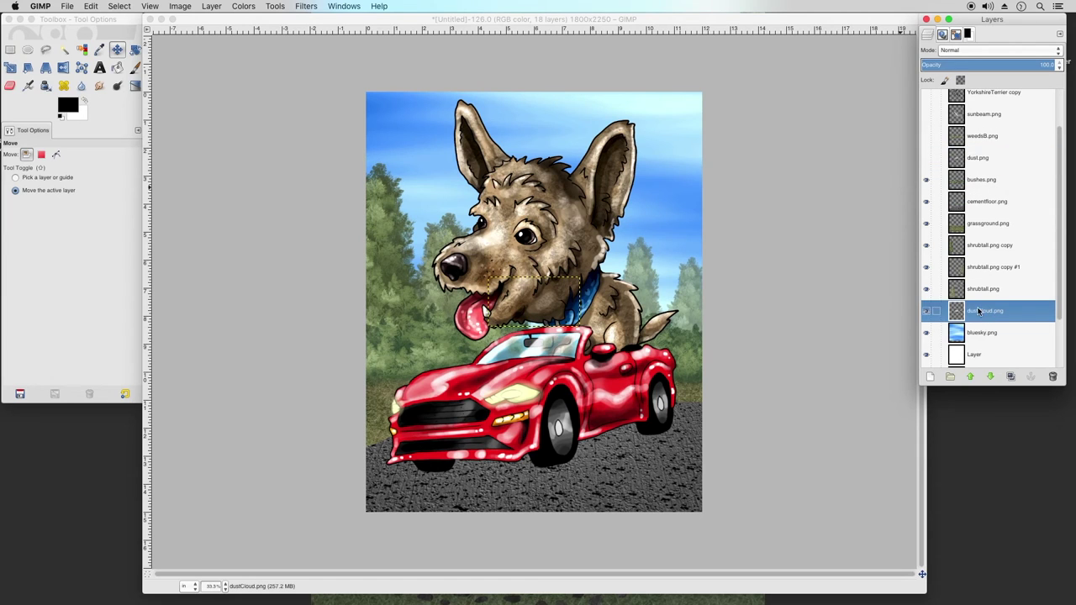
pyautogui.click(116, 50)
pyautogui.moveTo(545, 328); pyautogui.dragTo(532, 161)
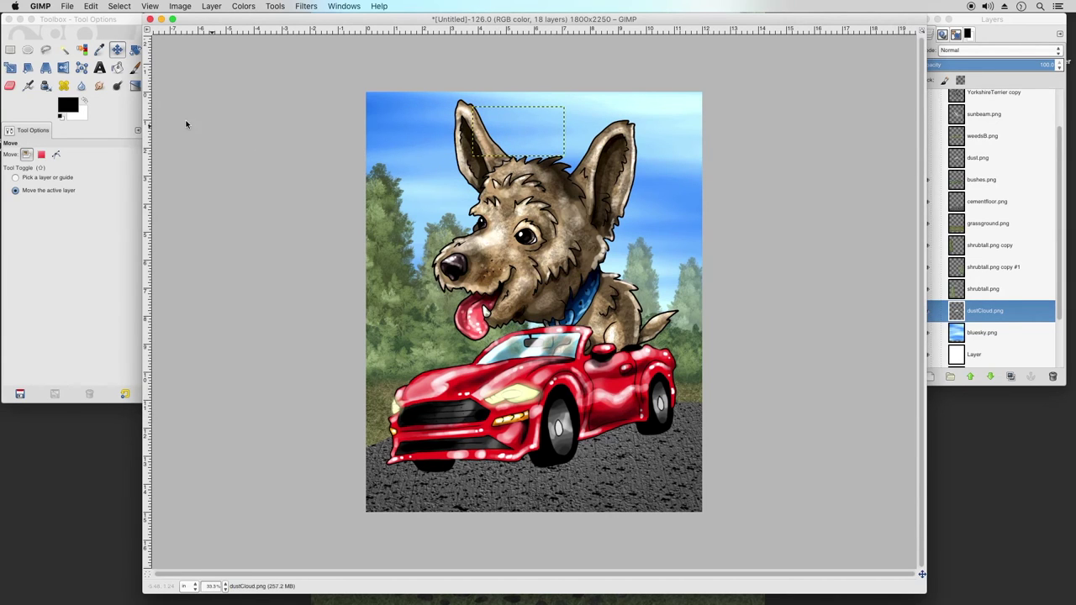
# Scale the dustCloud.png cloud to nearly three times its size and position it behind the dog's ears near the canvas's upper edge
pyautogui.click(11, 68)
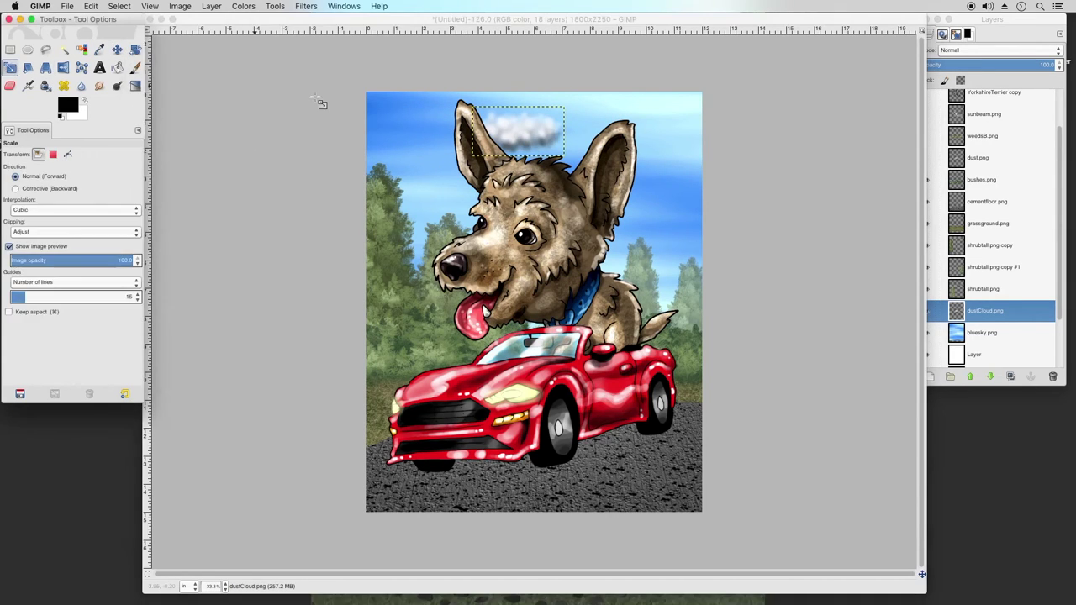
pyautogui.click(579, 164)
pyautogui.moveTo(580, 169); pyautogui.dragTo(761, 250)
pyautogui.click(335, 100)
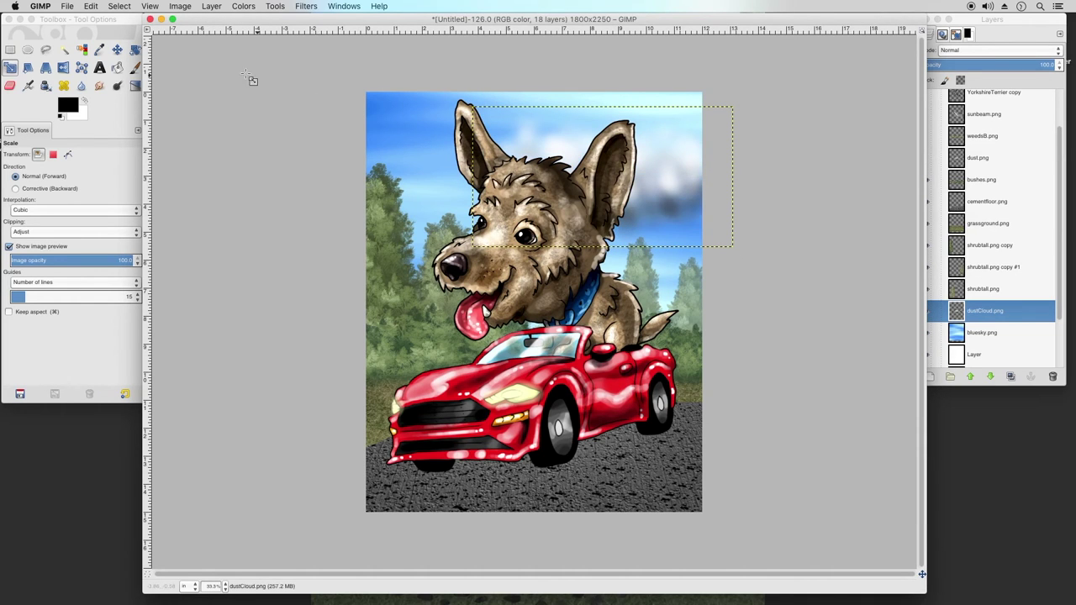
pyautogui.click(117, 50)
pyautogui.moveTo(565, 189); pyautogui.dragTo(543, 162)
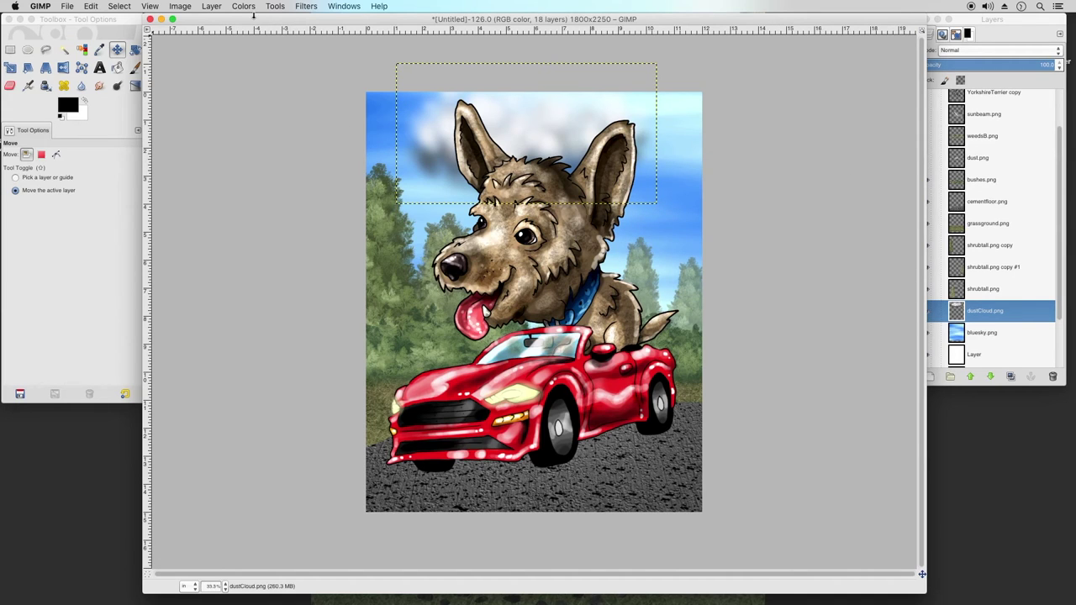
# Duplicate the dustCloud.png layer, move the copy into the sky beside the dog's right-hand ear, and merge it down into the original
pyautogui.click(211, 5)
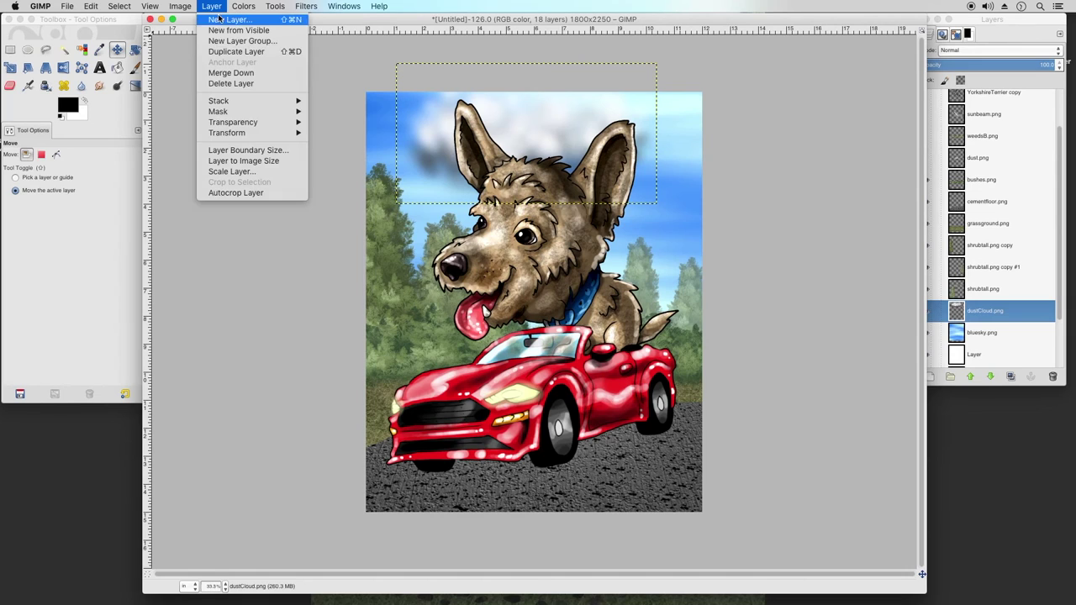
pyautogui.click(244, 51)
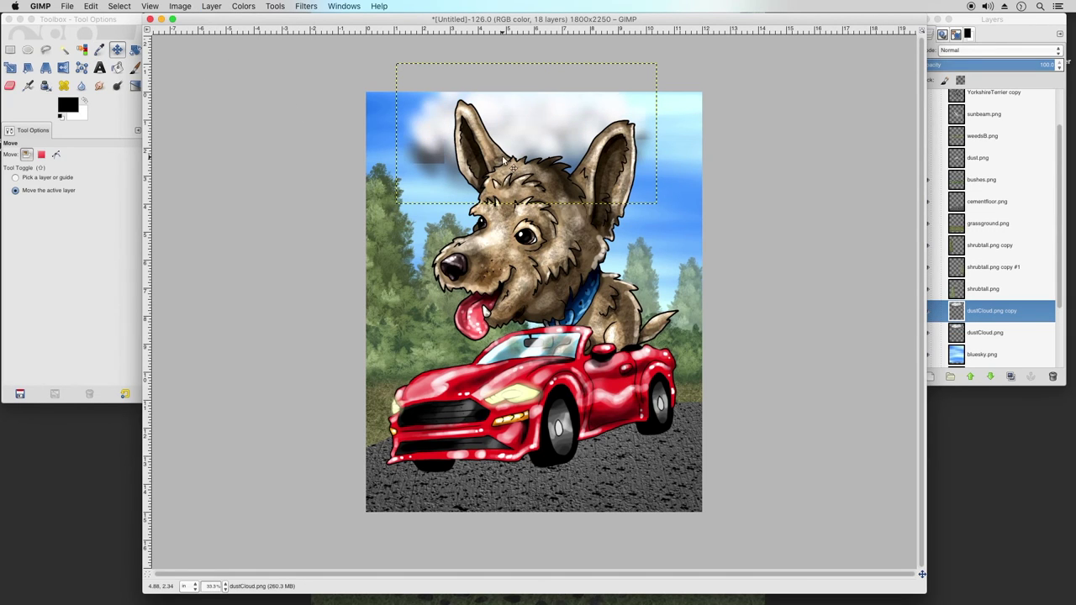
pyautogui.moveTo(508, 154); pyautogui.dragTo(700, 220)
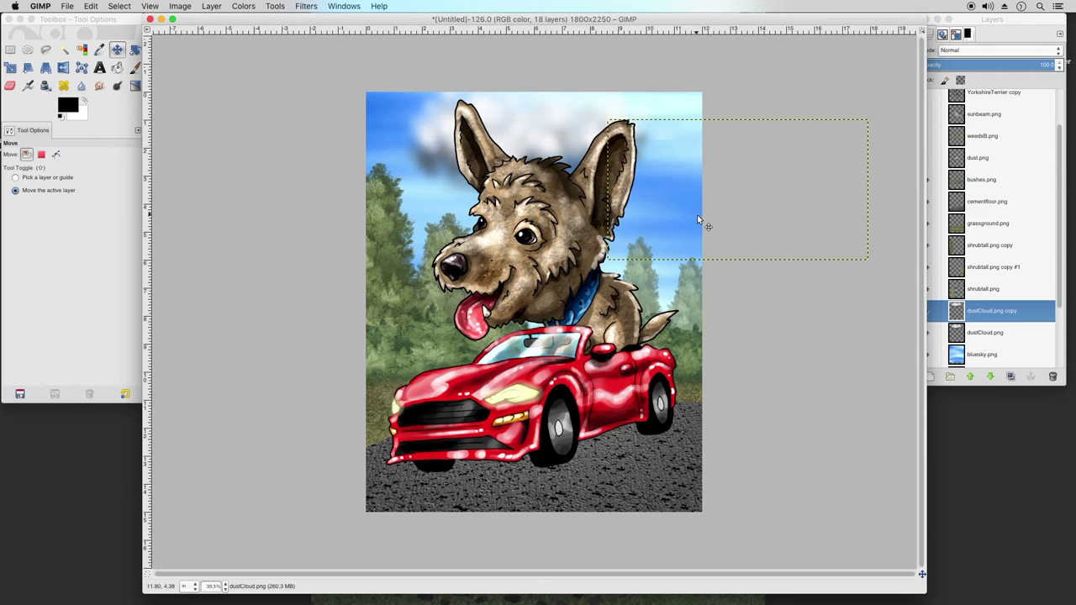
pyautogui.moveTo(691, 219); pyautogui.dragTo(704, 211)
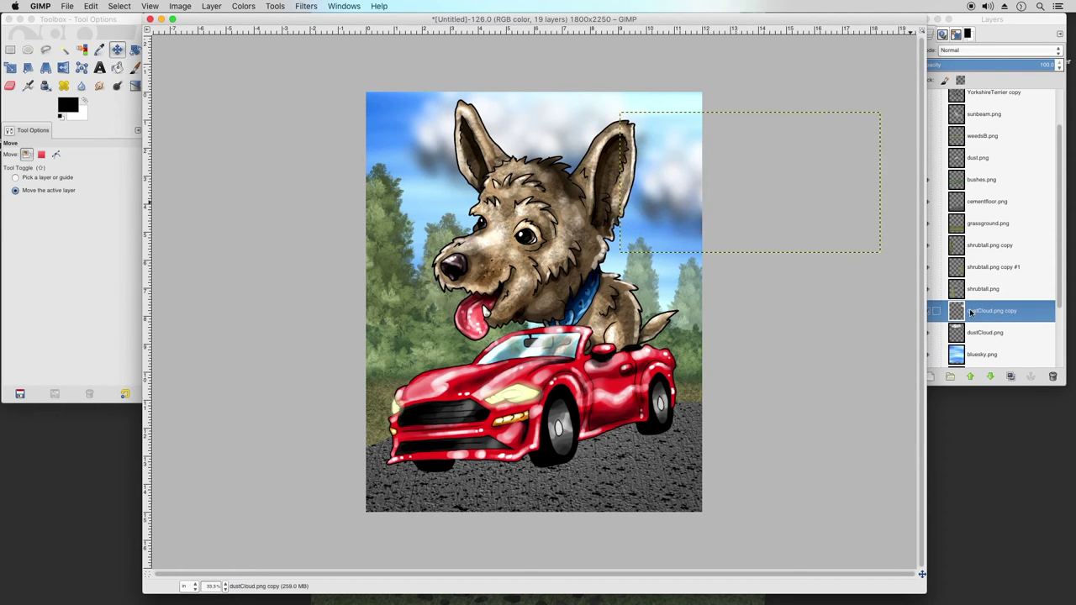
pyautogui.rightClick(975, 313)
pyautogui.click(908, 390)
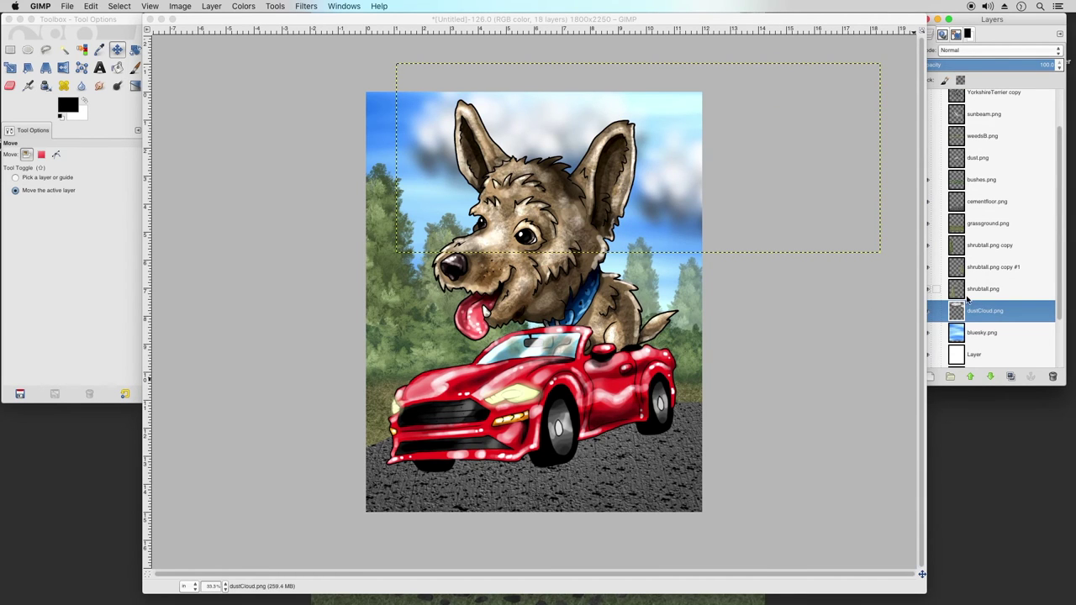
# Raise the merged dustCloud.png layer's brightness to 71 and set its opacity to 80
pyautogui.click(983, 60)
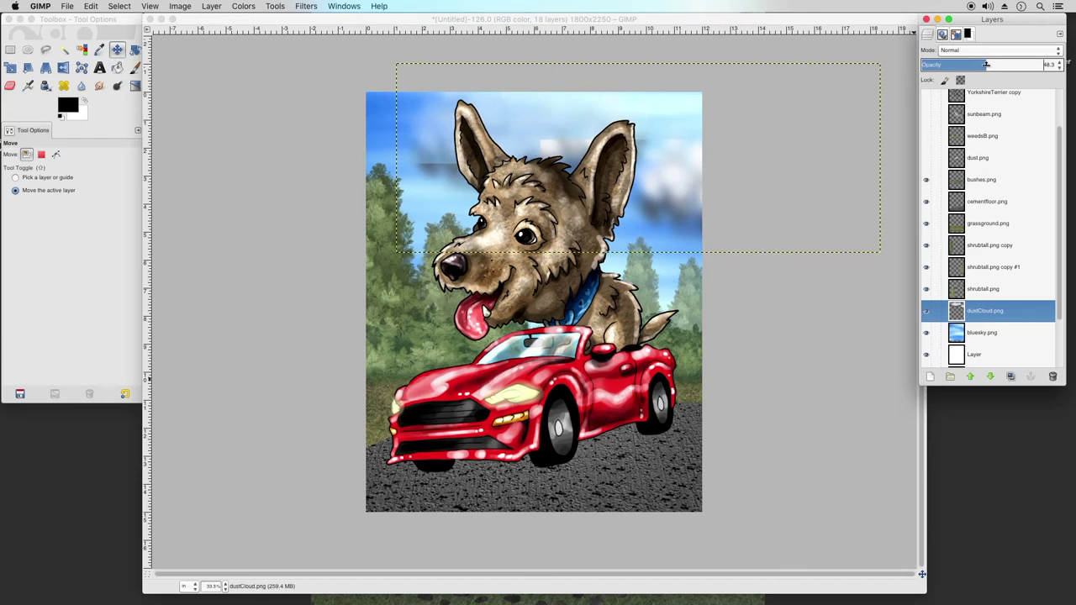
pyautogui.moveTo(987, 64); pyautogui.dragTo(1062, 64)
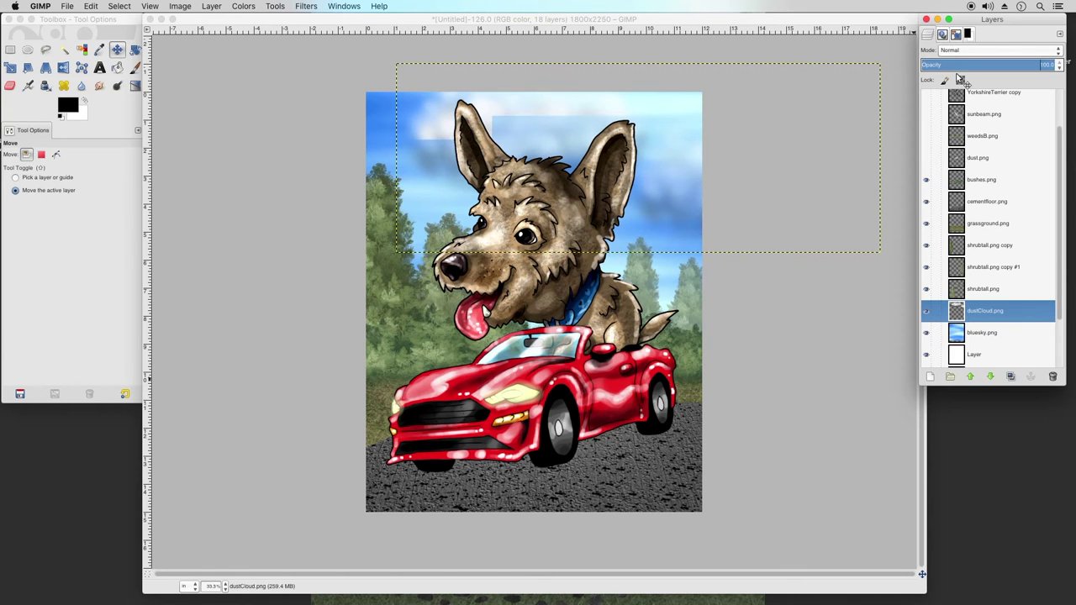
pyautogui.click(243, 6)
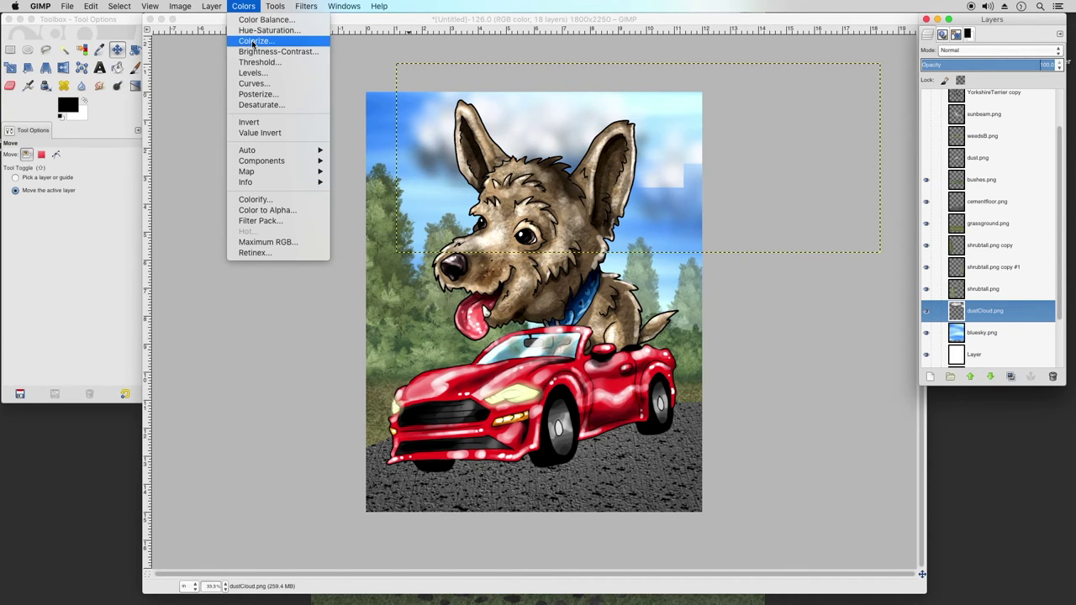
pyautogui.click(589, 101)
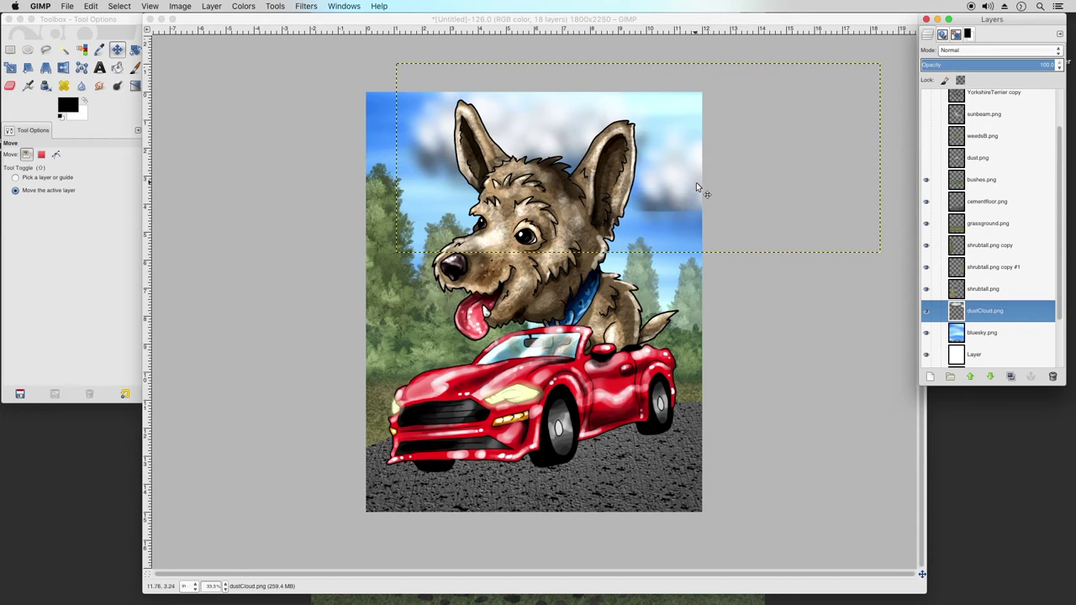
pyautogui.moveTo(801, 72); pyautogui.dragTo(828, 77)
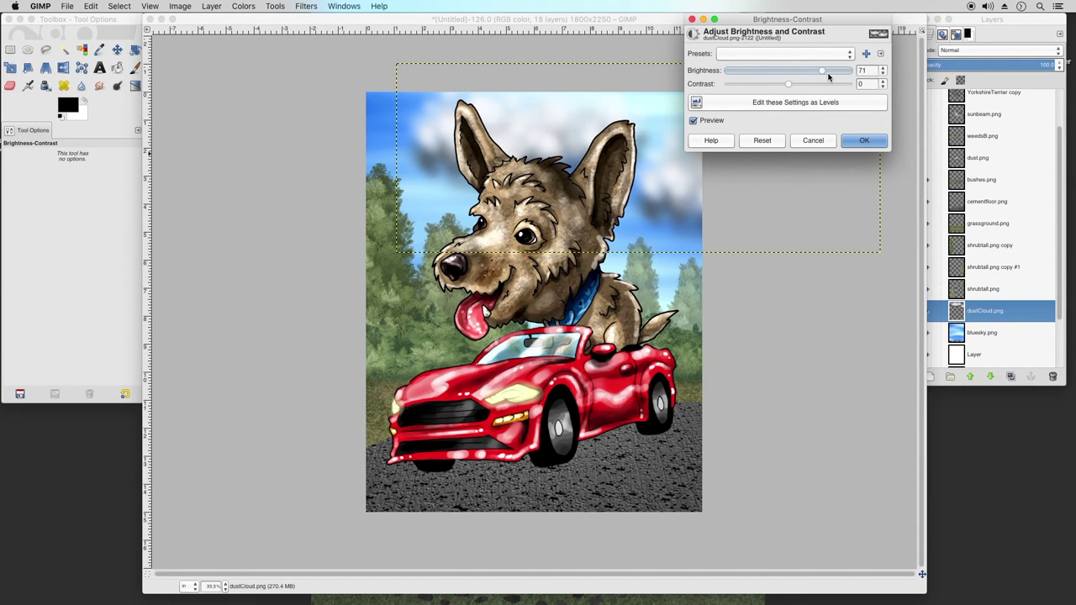
pyautogui.click(866, 141)
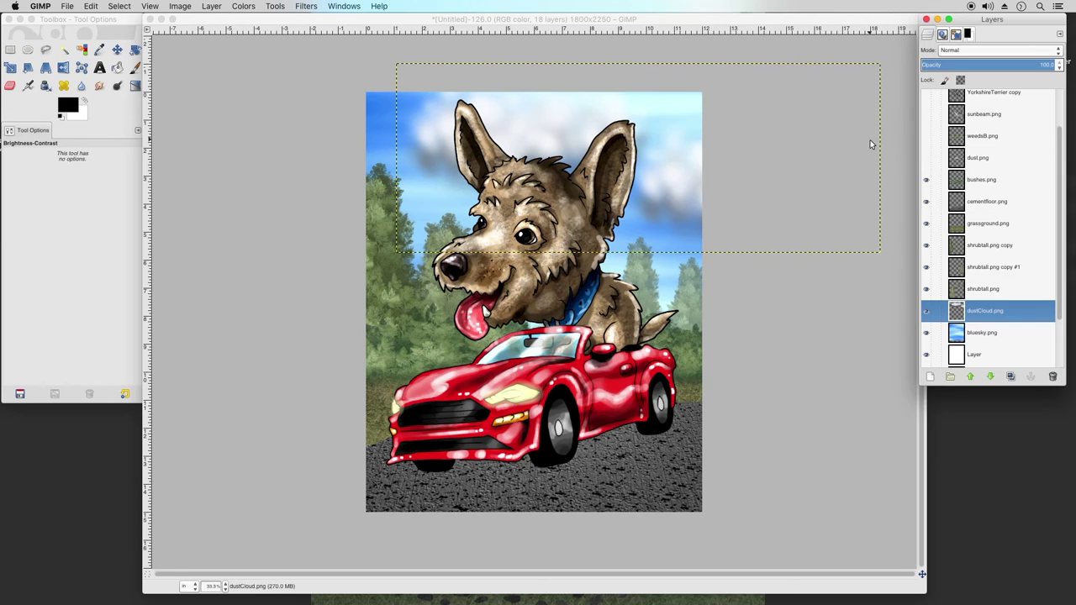
pyautogui.click(1007, 64)
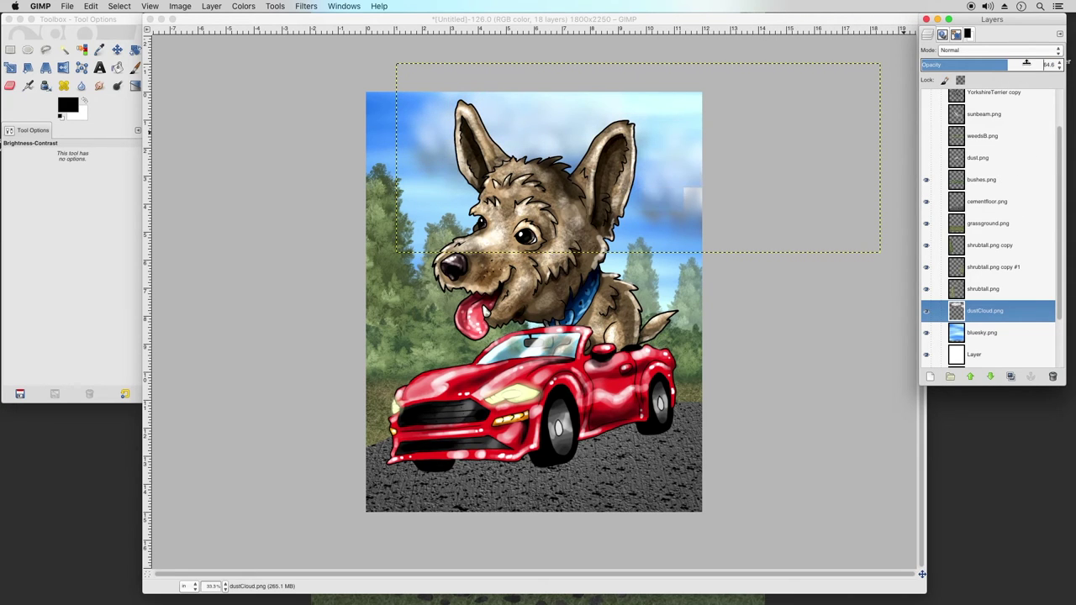
pyautogui.click(1027, 63)
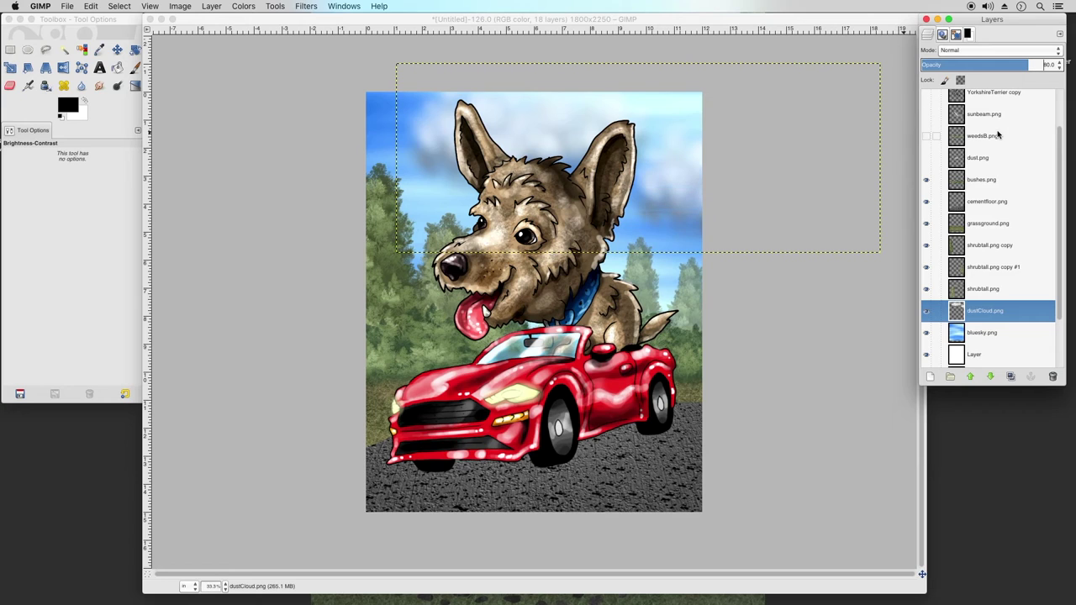
pyautogui.click(977, 333)
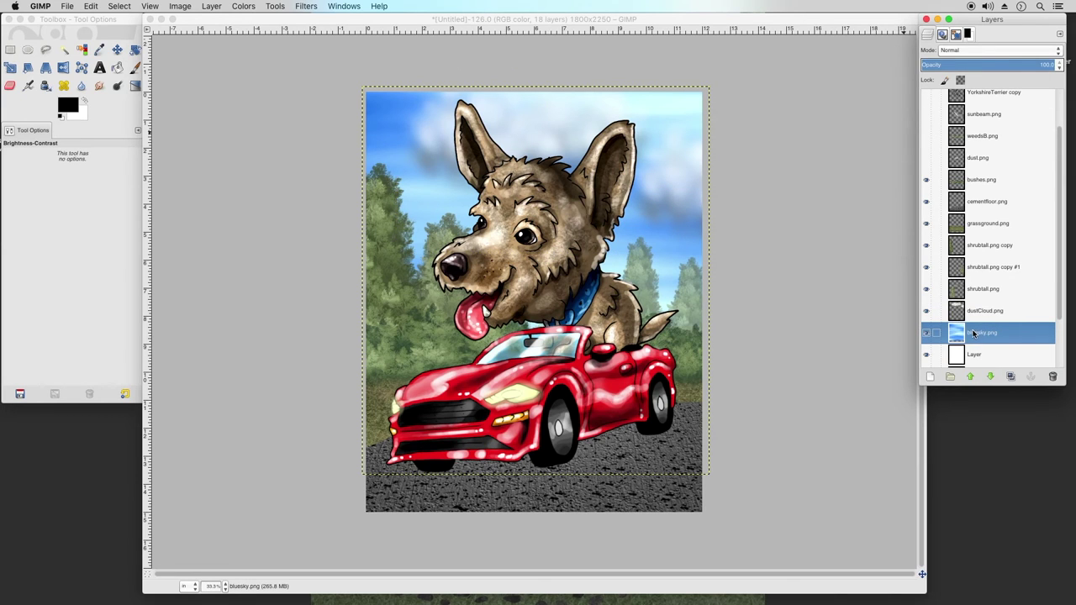
pyautogui.click(250, 6)
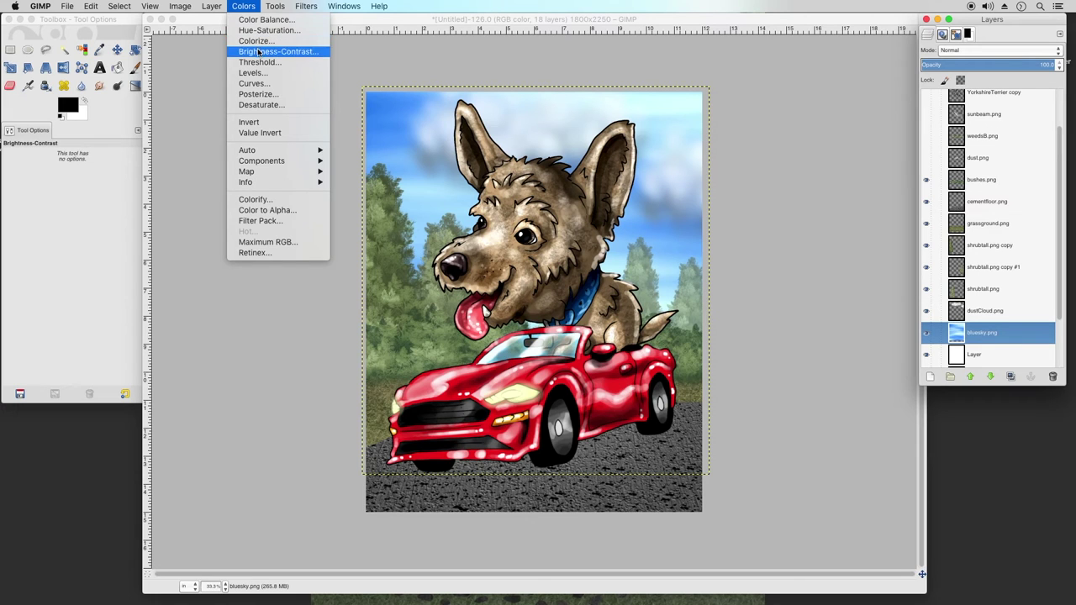
pyautogui.click(290, 30)
pyautogui.click(230, 138)
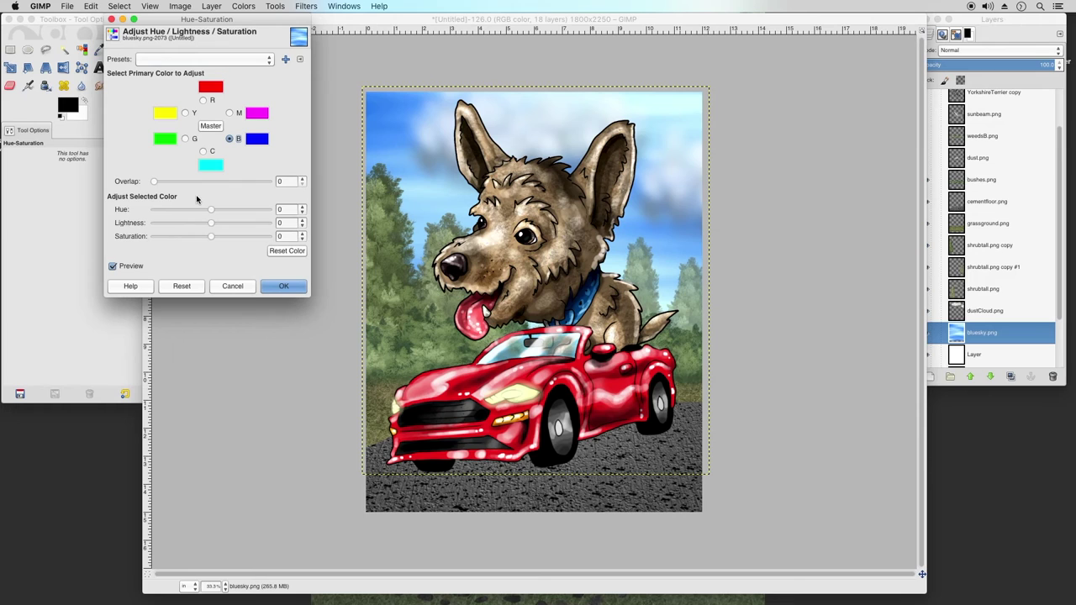
pyautogui.moveTo(211, 213); pyautogui.dragTo(241, 211)
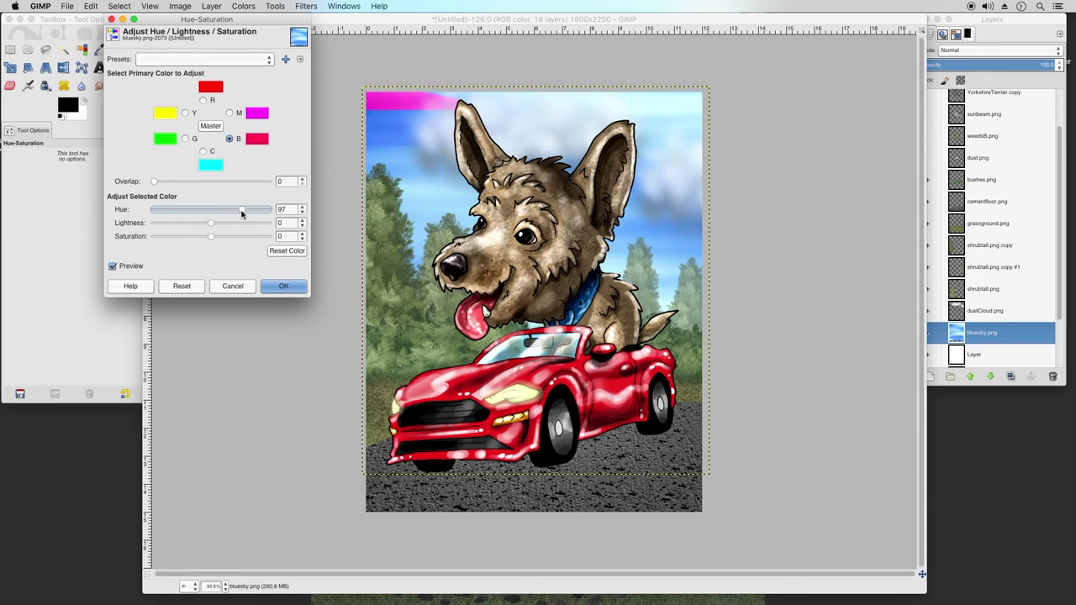
pyautogui.click(234, 288)
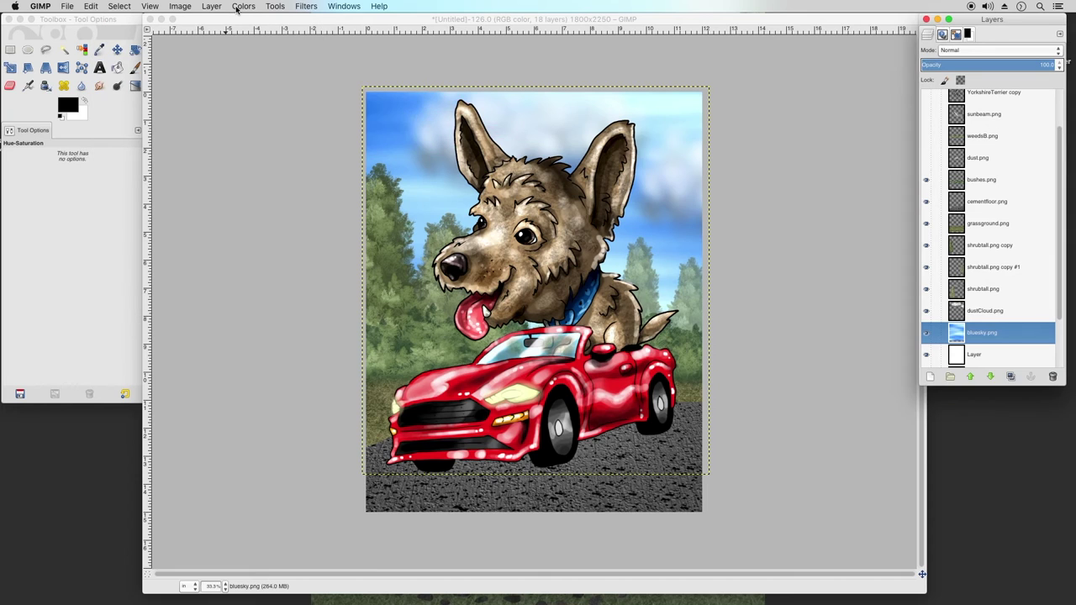
# Colorize the bluesky.png layer with hue 204 and saturation 100
pyautogui.click(243, 6)
pyautogui.click(255, 41)
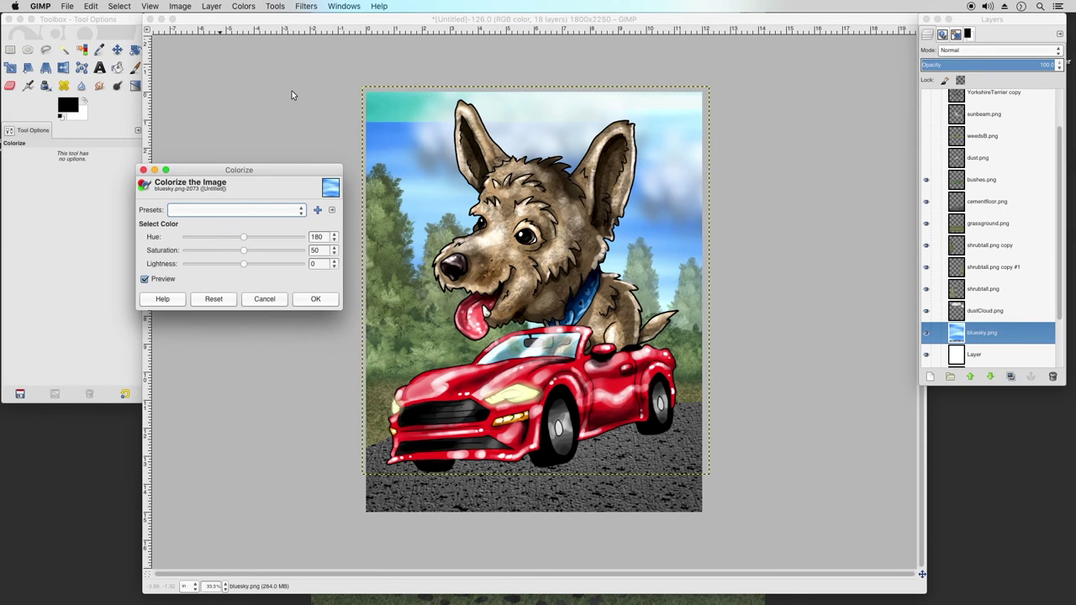
pyautogui.moveTo(245, 238); pyautogui.dragTo(306, 251)
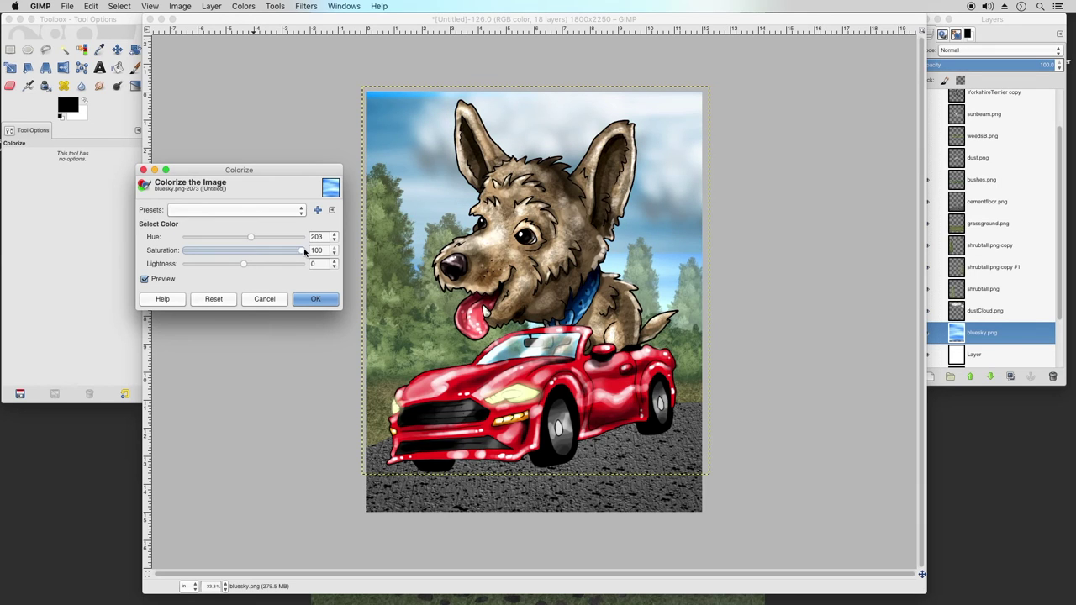
pyautogui.moveTo(253, 239); pyautogui.dragTo(255, 242)
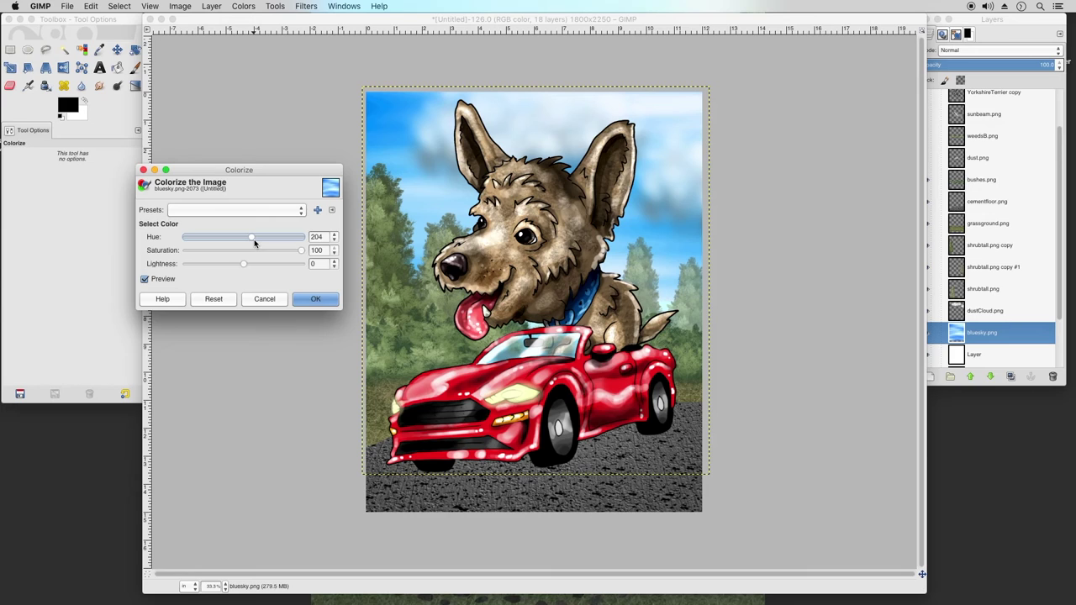
pyautogui.click(307, 302)
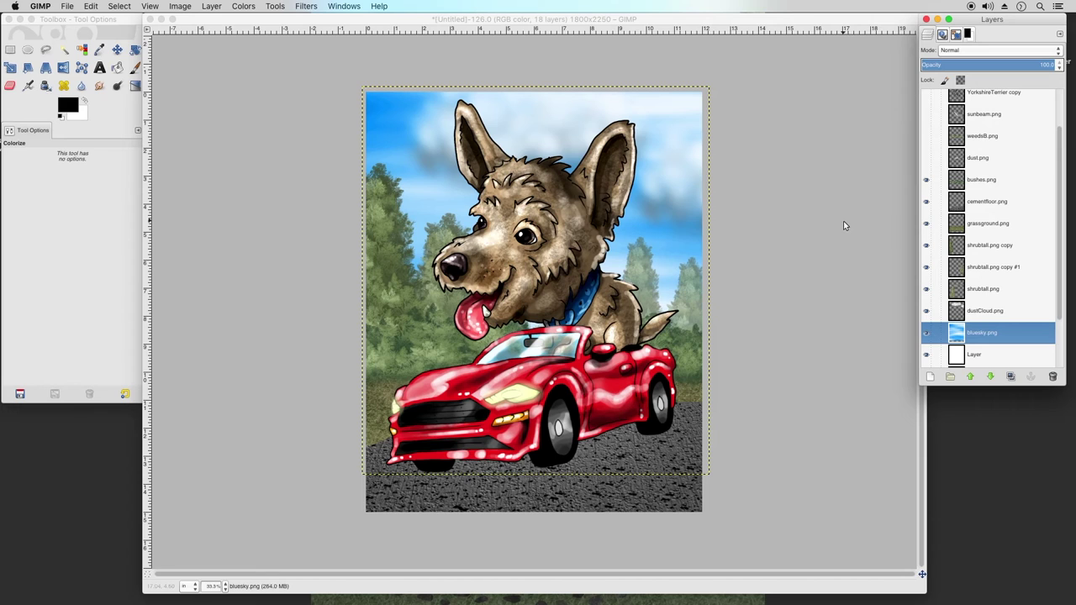
# Check the background layers one by one, from dustCloud.png through the shrubs, ground and bushes to sunbeam.png
pyautogui.click(981, 310)
pyautogui.click(978, 289)
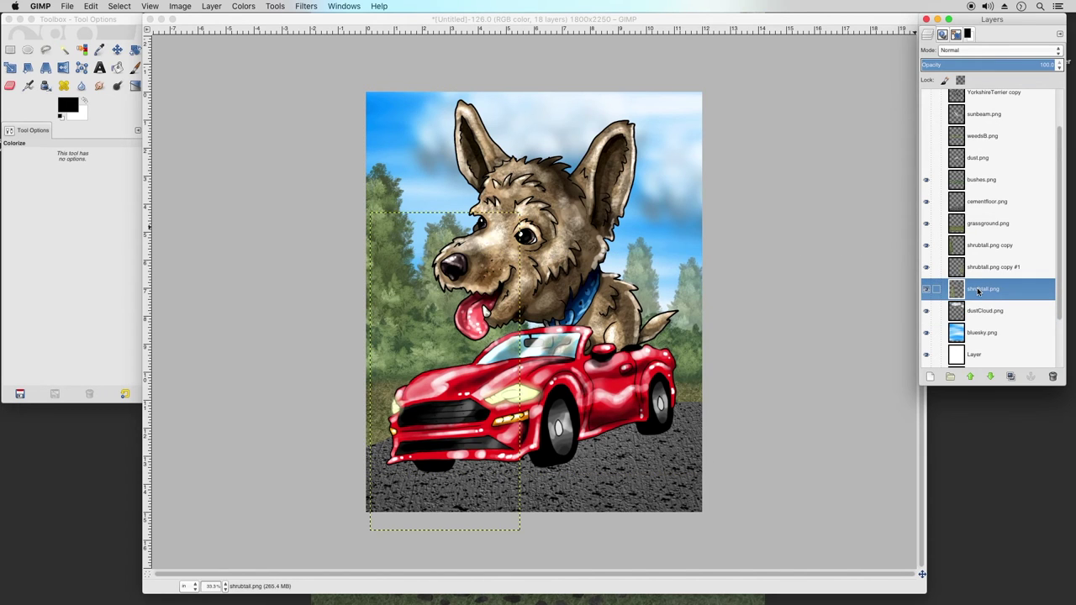
pyautogui.click(981, 268)
pyautogui.click(980, 246)
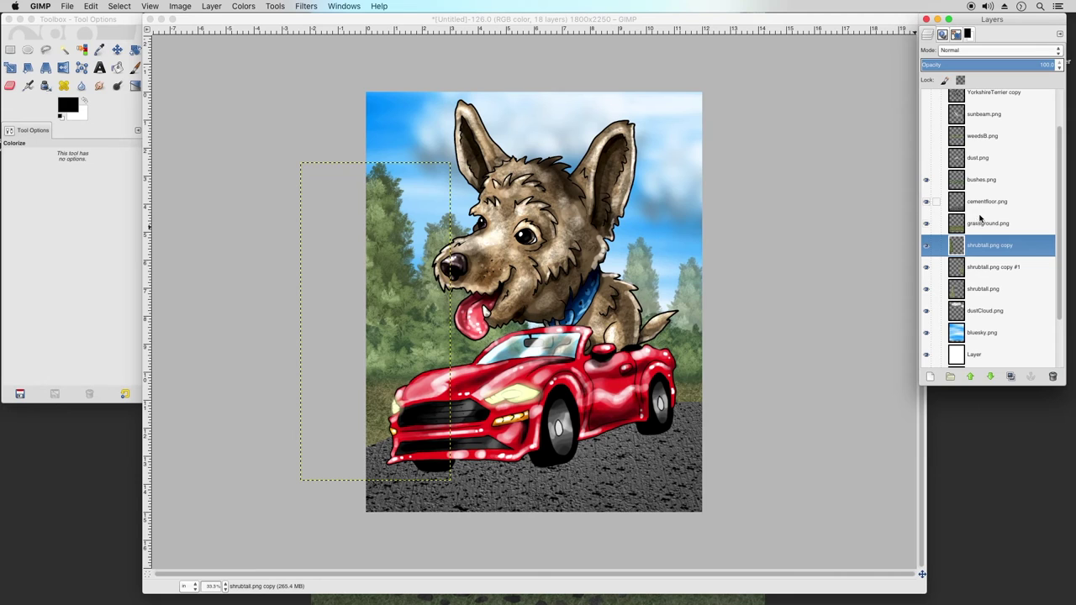
pyautogui.click(983, 223)
pyautogui.click(982, 203)
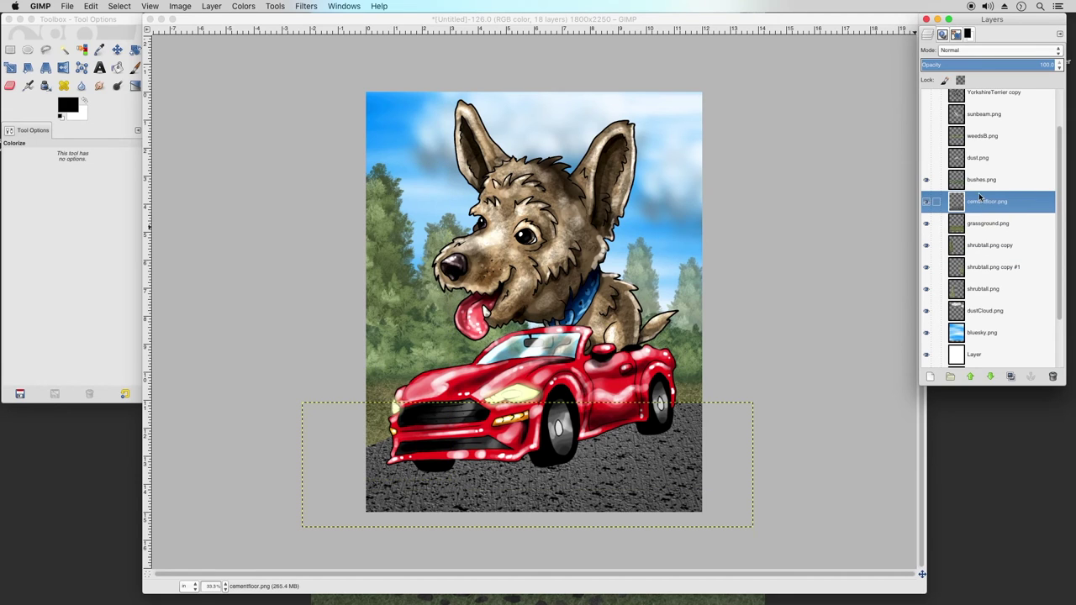
pyautogui.click(977, 182)
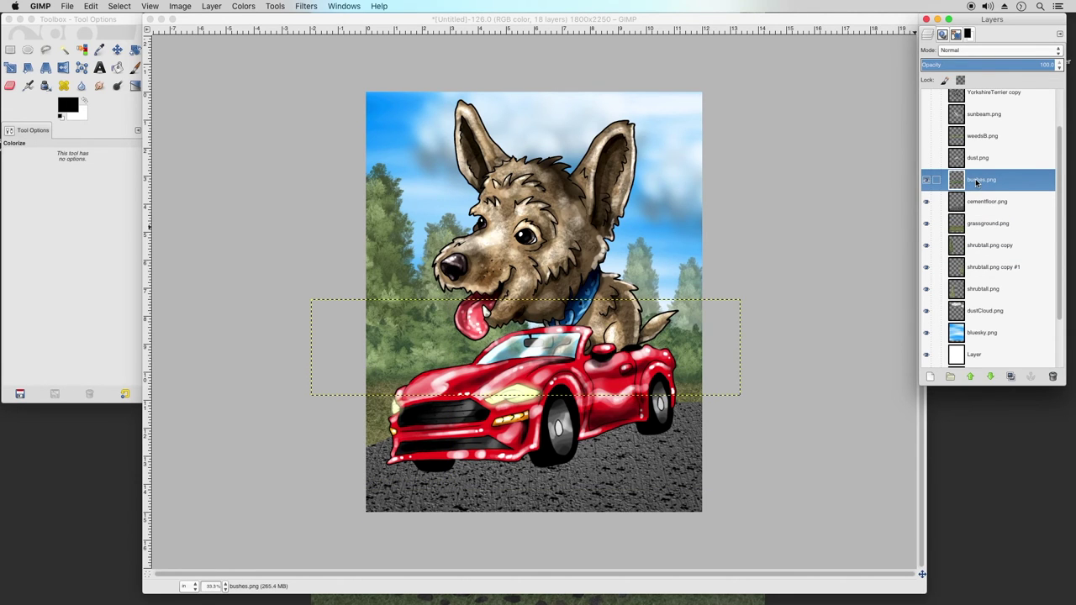
pyautogui.click(980, 113)
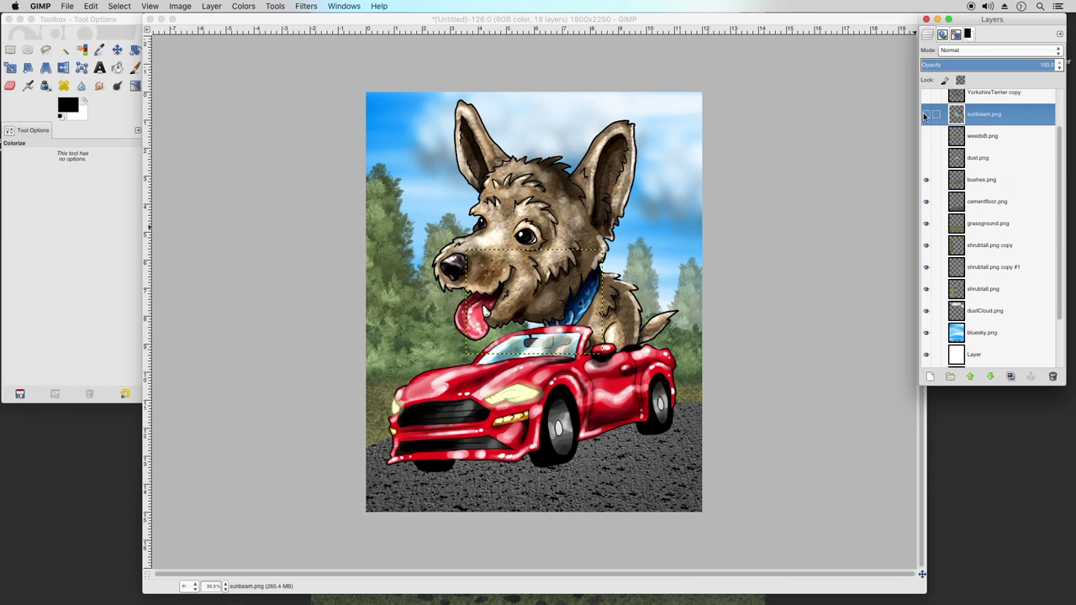
# Show the weedsB.png layer, then delete it from the image
pyautogui.click(982, 139)
pyautogui.click(926, 136)
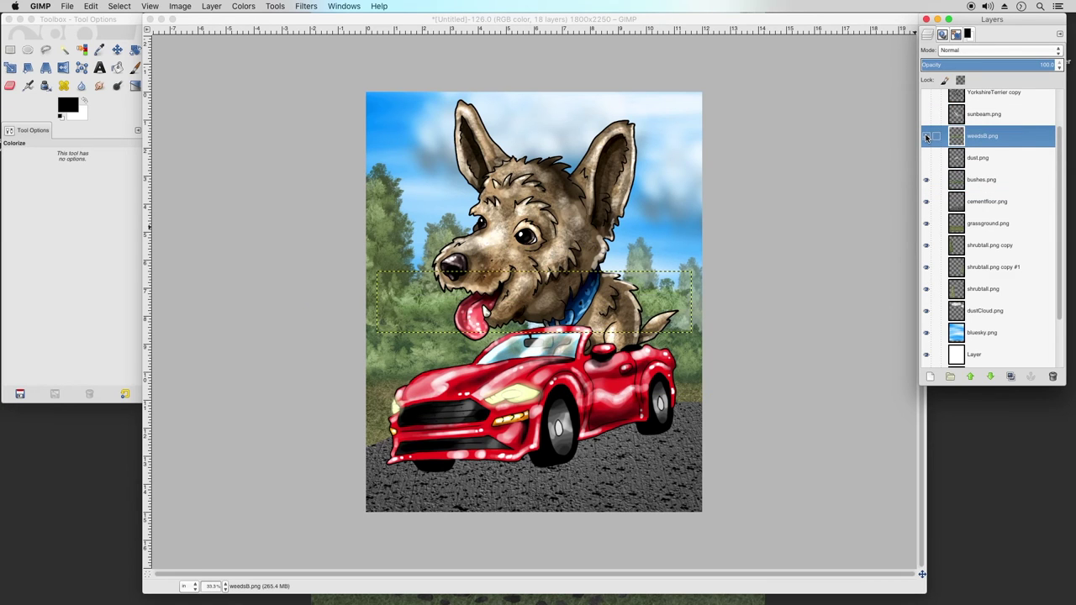
pyautogui.rightClick(987, 141)
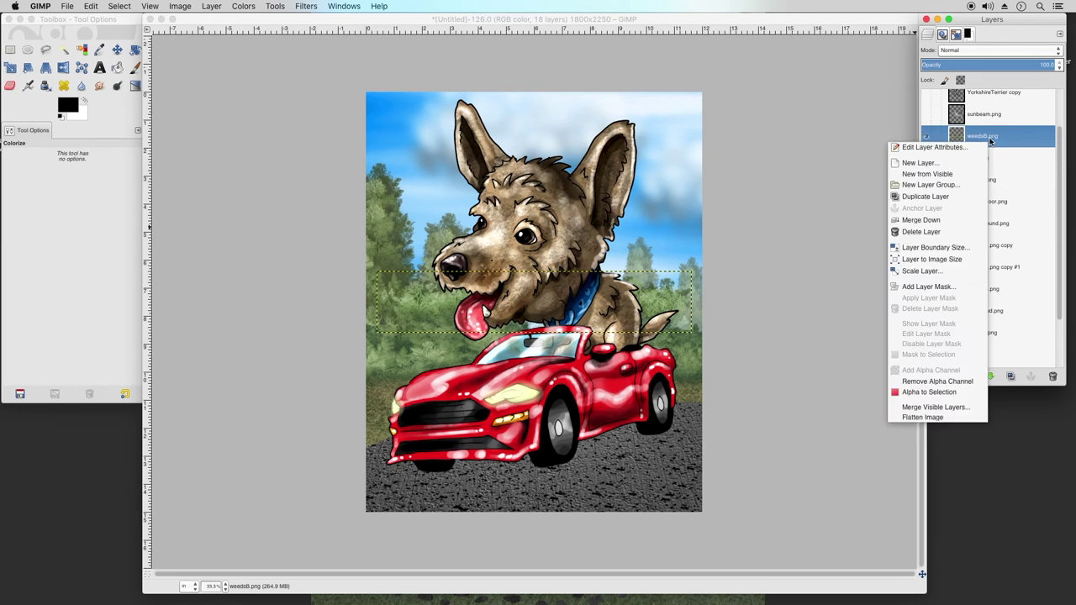
pyautogui.click(925, 233)
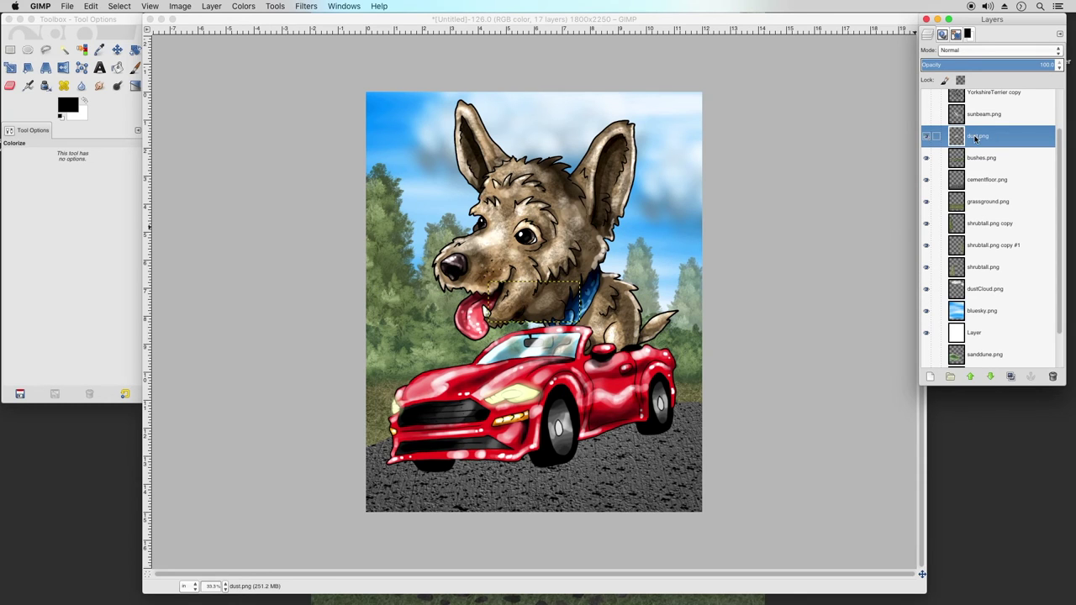
# Raise the dust.png layer above the SPortscar layer and move the dust onto the road behind the car's front wheel
pyautogui.scroll(3, 1059, 206)
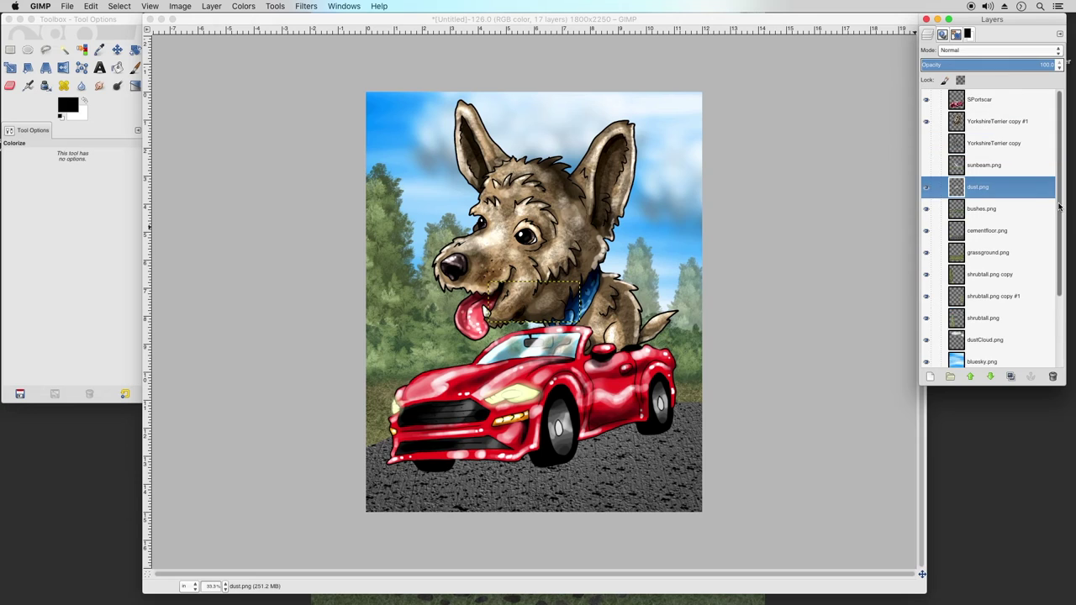
pyautogui.moveTo(969, 156); pyautogui.dragTo(980, 97)
pyautogui.click(117, 50)
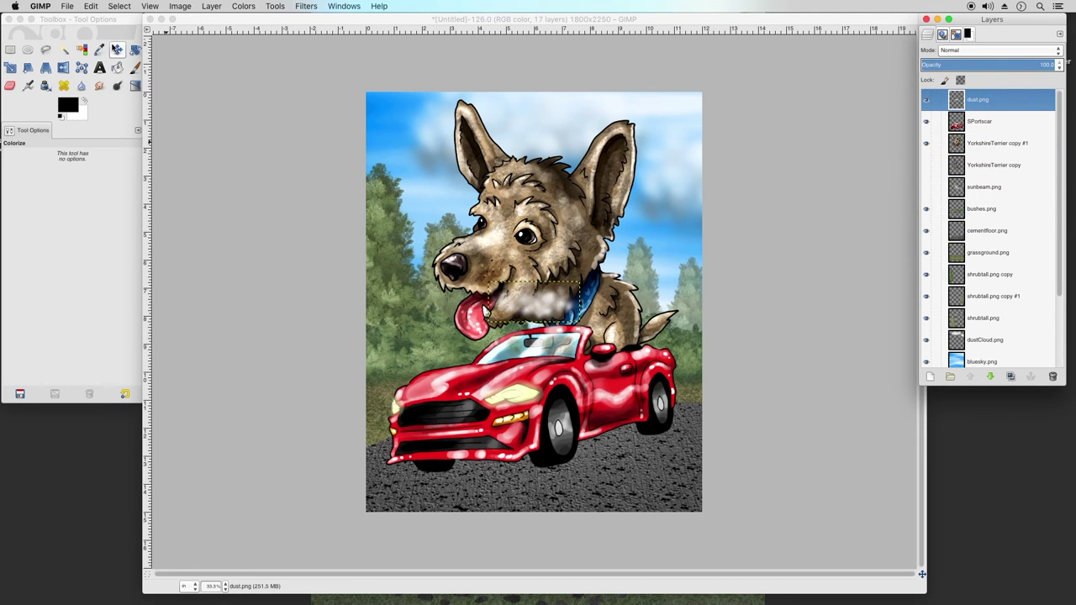
pyautogui.moveTo(522, 322); pyautogui.dragTo(582, 465)
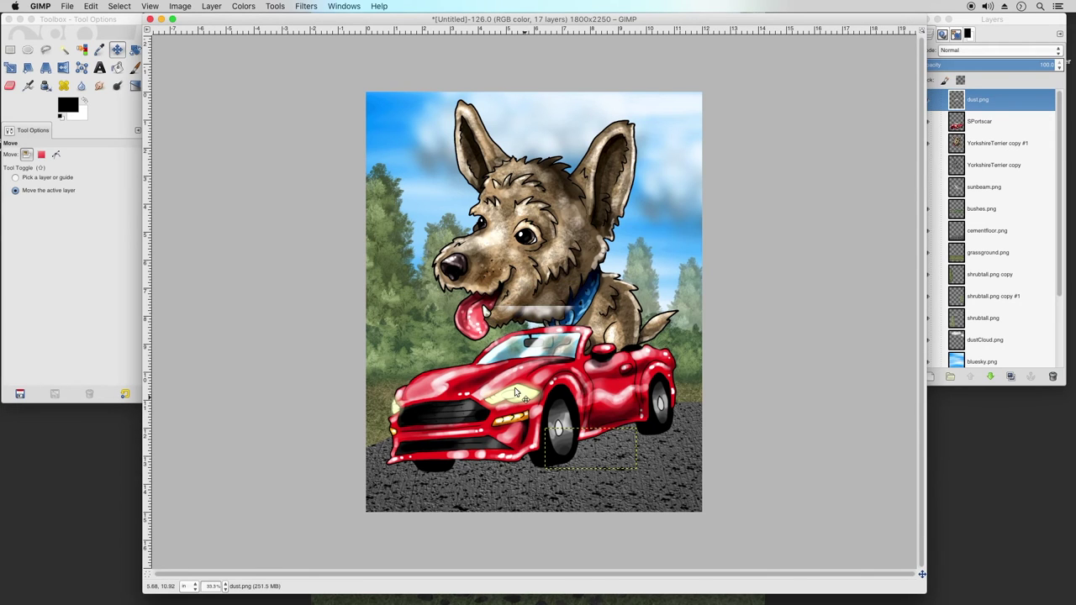
# Export the current artwork to BuddyIllustration.psd
pyautogui.click(71, 6)
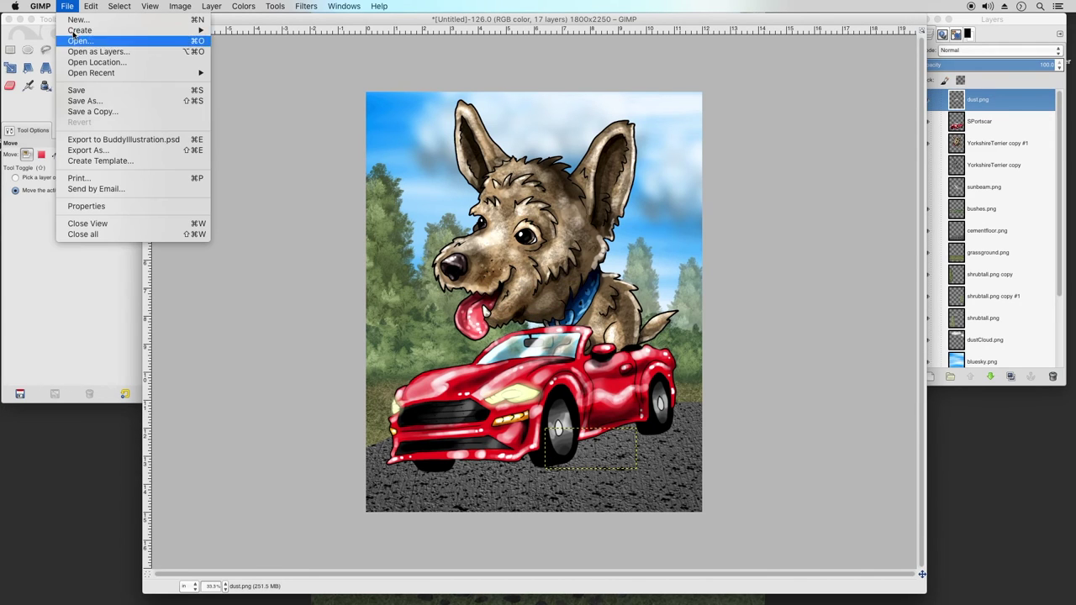
pyautogui.click(104, 137)
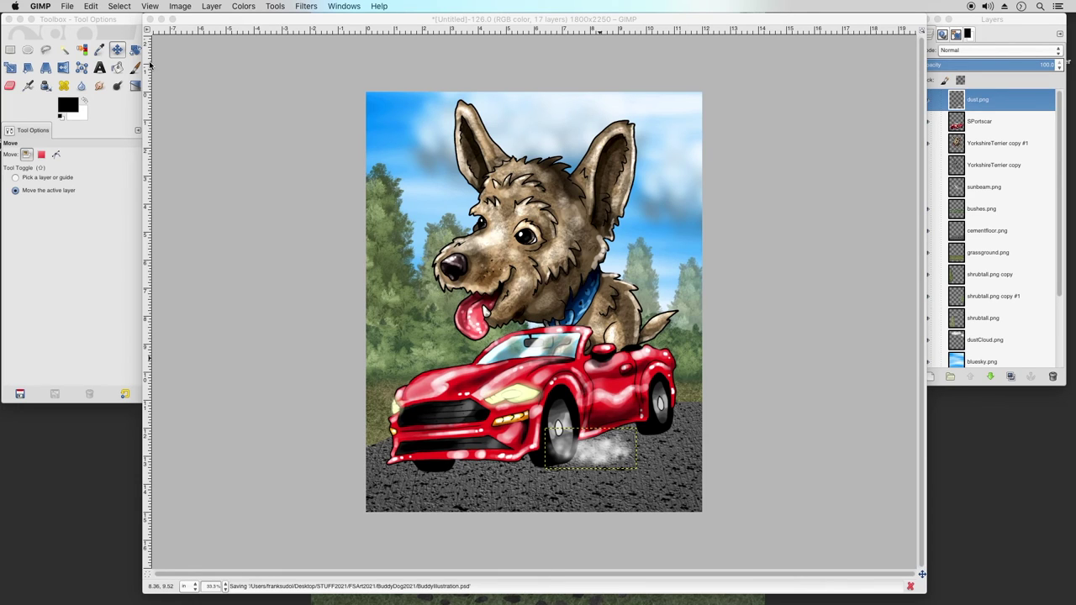
# Scale the dust.png layer to about 1042 × 339 pixels so it stretches from the front wheel past the rear wheel
pyautogui.click(121, 49)
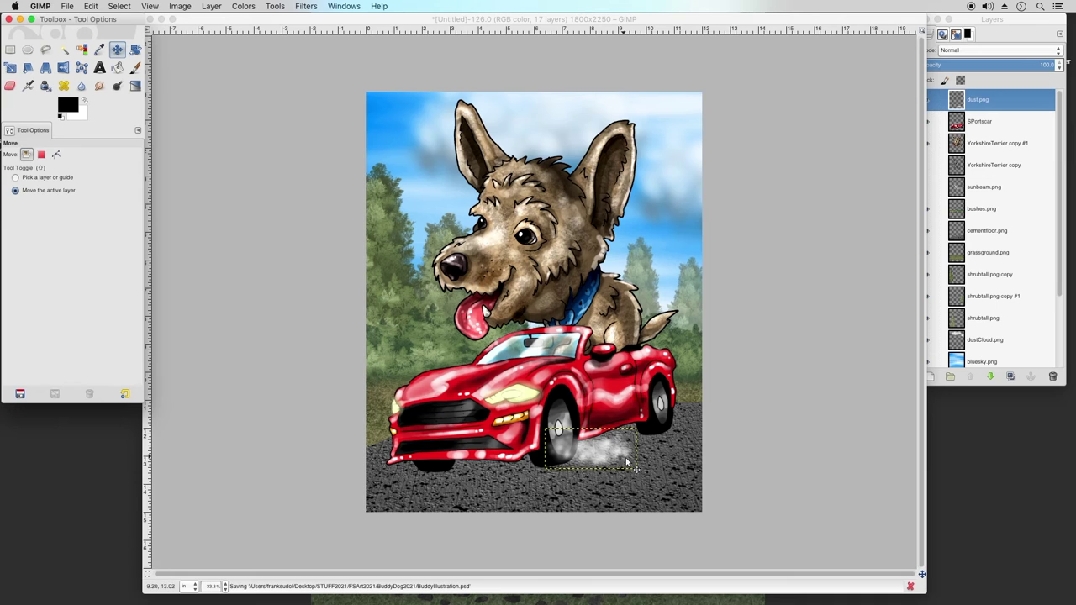
pyautogui.hotkey('shift', 's')
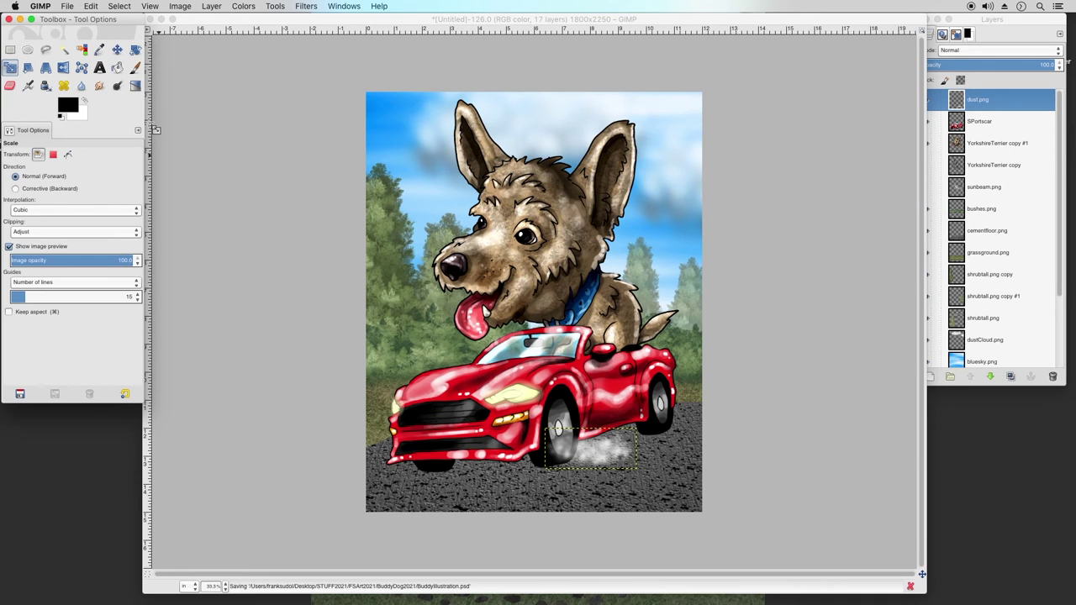
pyautogui.moveTo(635, 431); pyautogui.dragTo(745, 407)
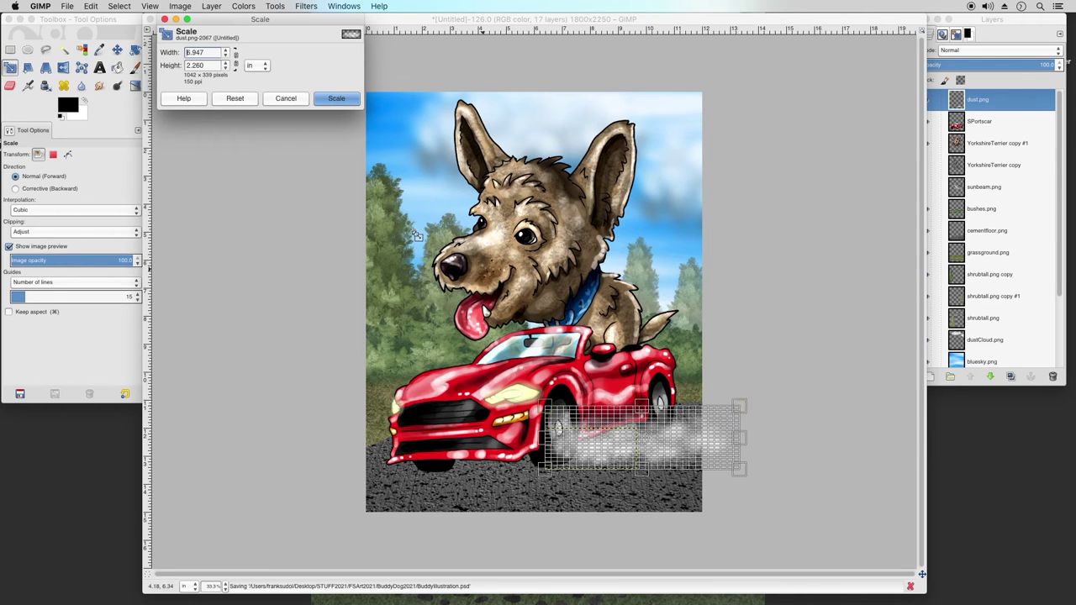
pyautogui.click(336, 98)
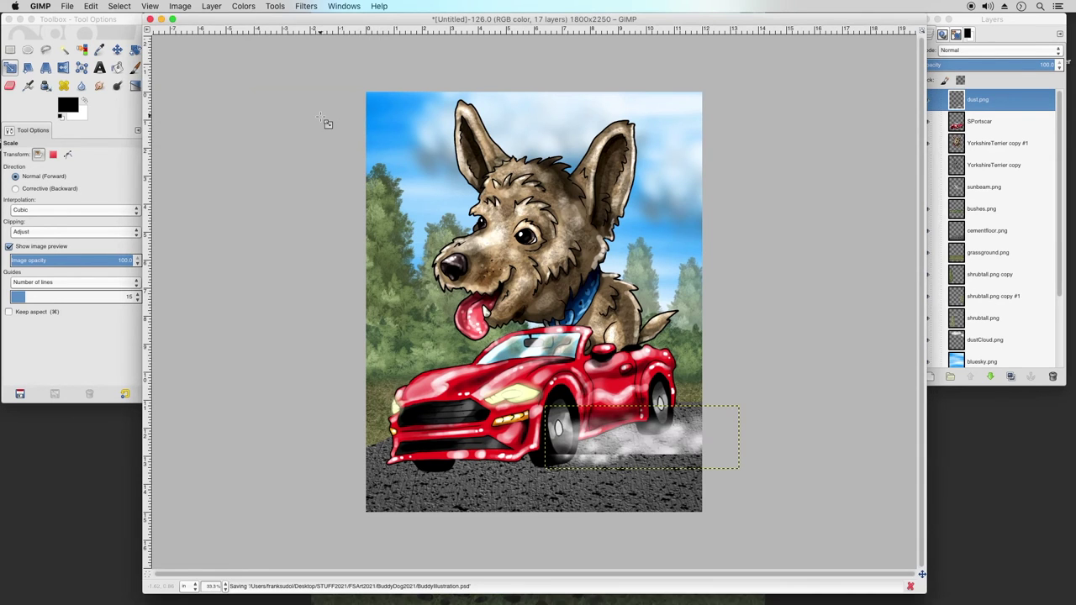
# Rotate the dust.png layer by about -16.79 degrees to follow the slant of the car's wheels
pyautogui.hotkey('shift', 'r')
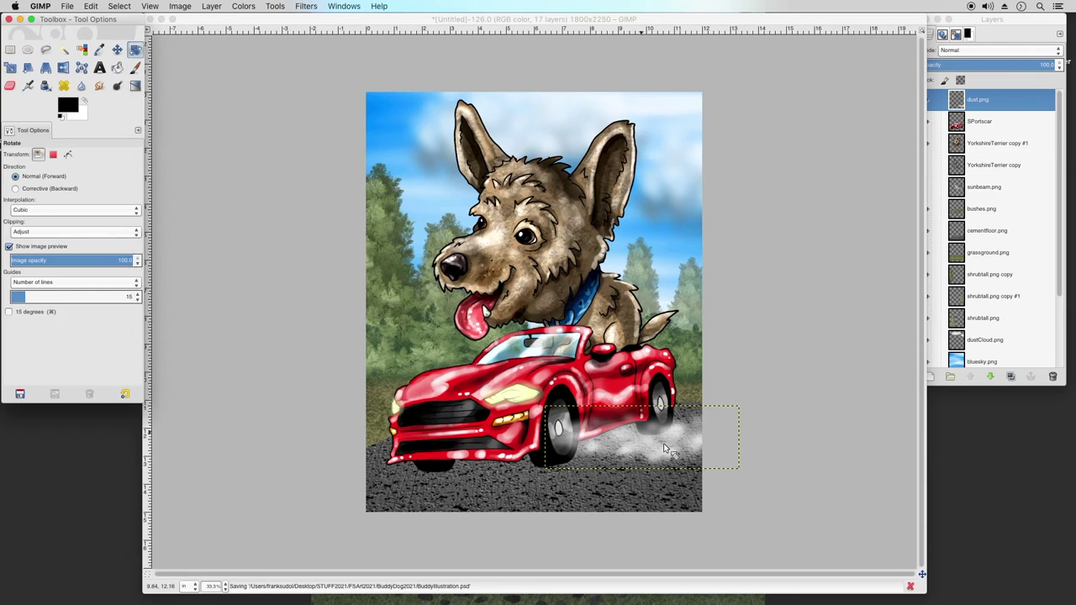
pyautogui.click(688, 442)
pyautogui.moveTo(688, 442)
pyautogui.mouseDown()
pyautogui.moveTo(682, 425)
pyautogui.moveTo(709, 443)
pyautogui.mouseUp()
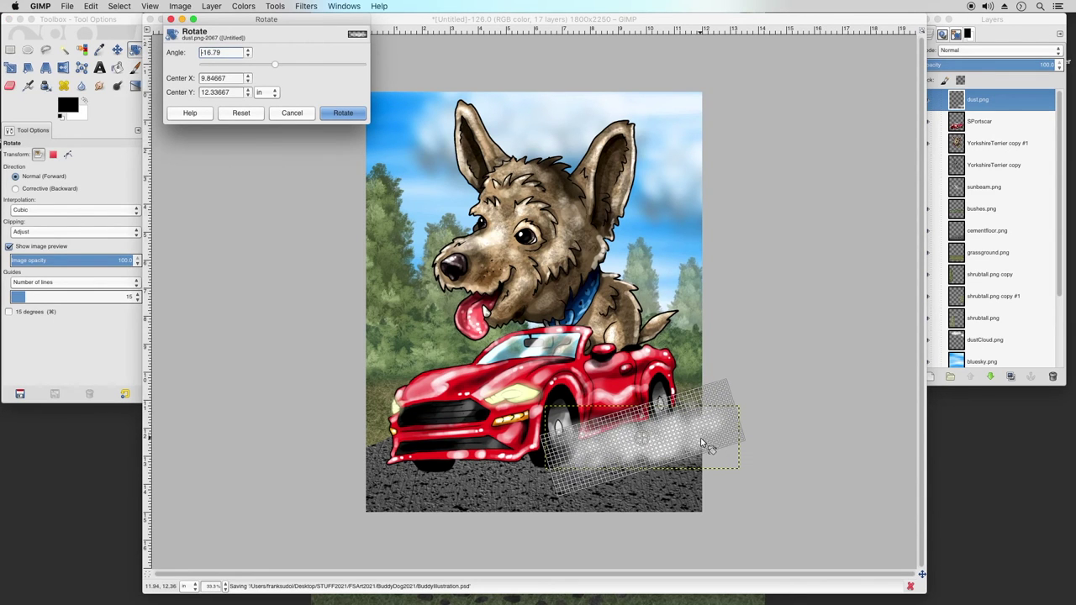
pyautogui.click(340, 114)
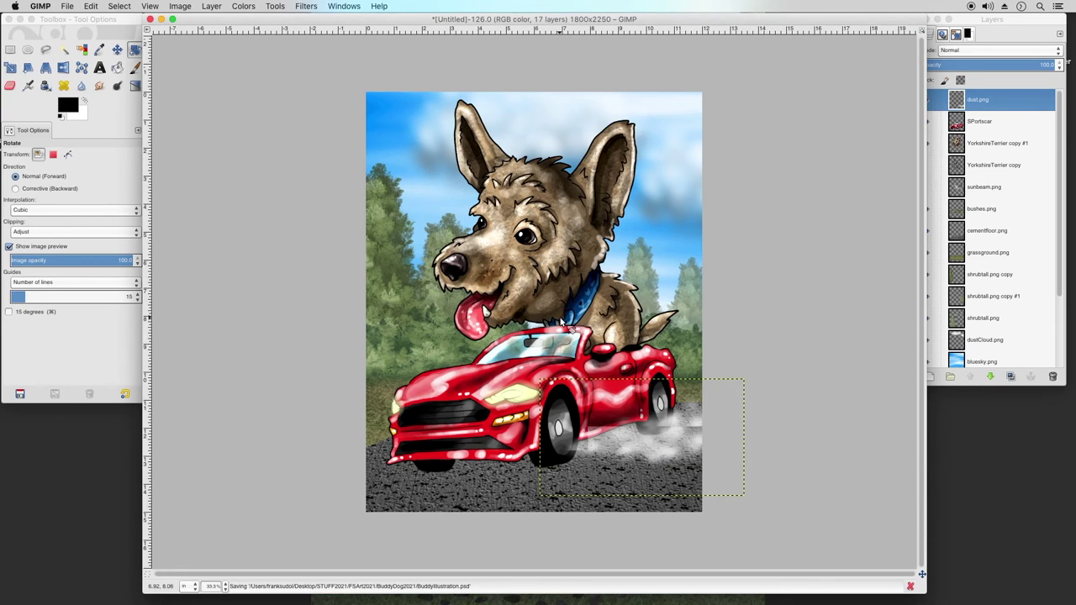
# Fine-tune the position of the rotated dust along the underside of the car, between and behind the wheels
pyautogui.press('m')
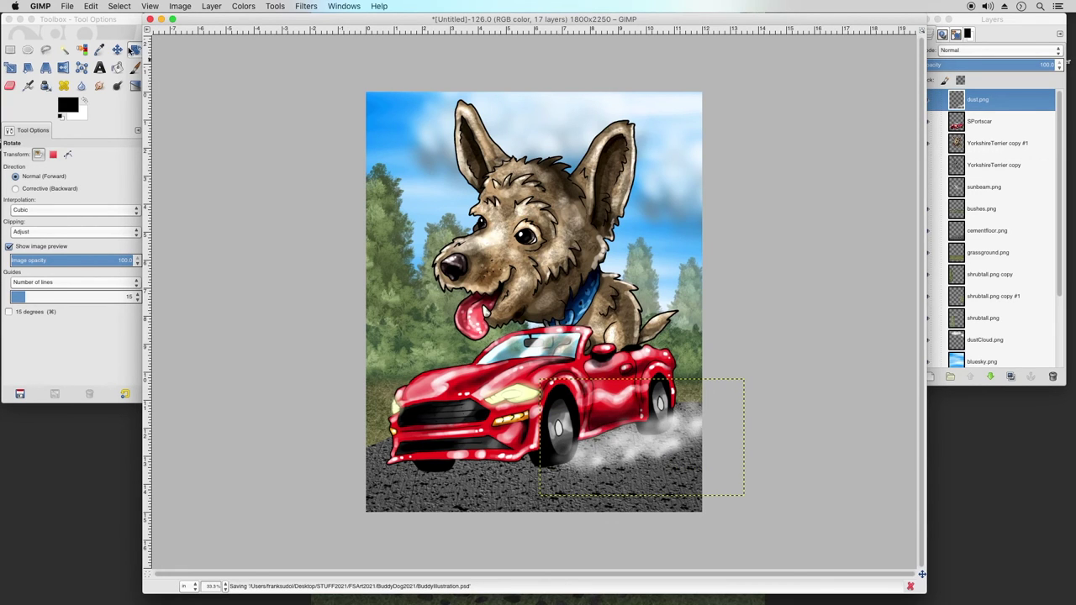
pyautogui.click(645, 418)
pyautogui.moveTo(647, 417); pyautogui.dragTo(641, 421)
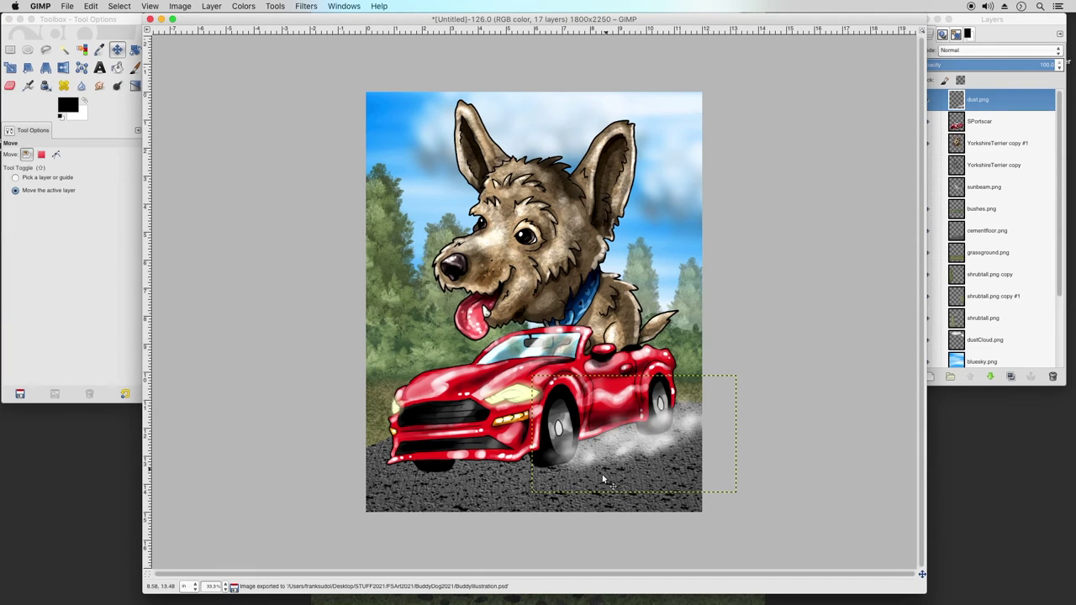
pyautogui.moveTo(649, 468); pyautogui.dragTo(654, 463)
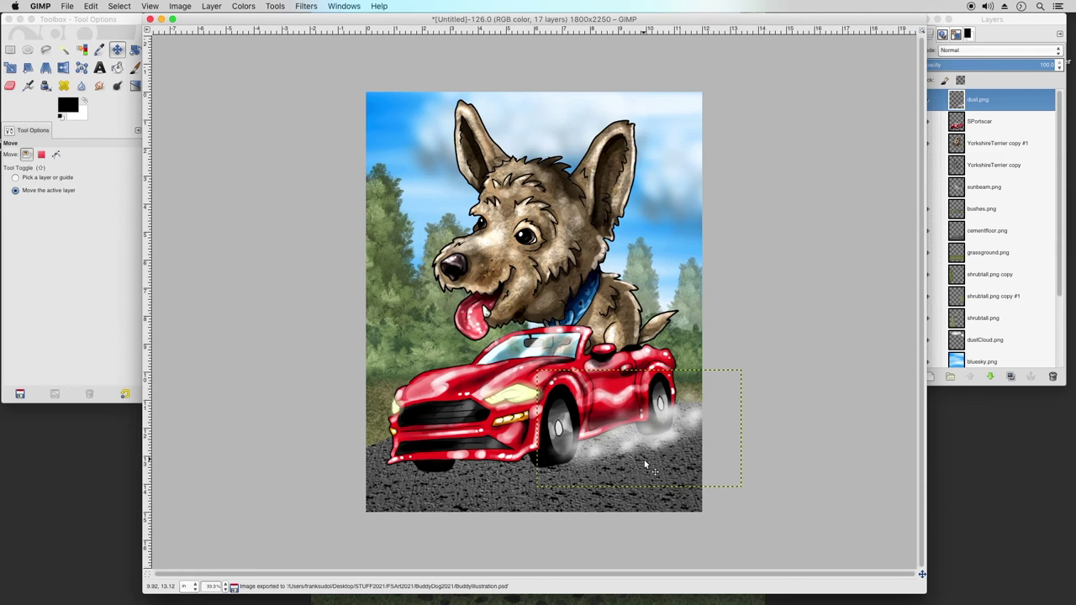
pyautogui.rightClick(991, 102)
pyautogui.click(1026, 172)
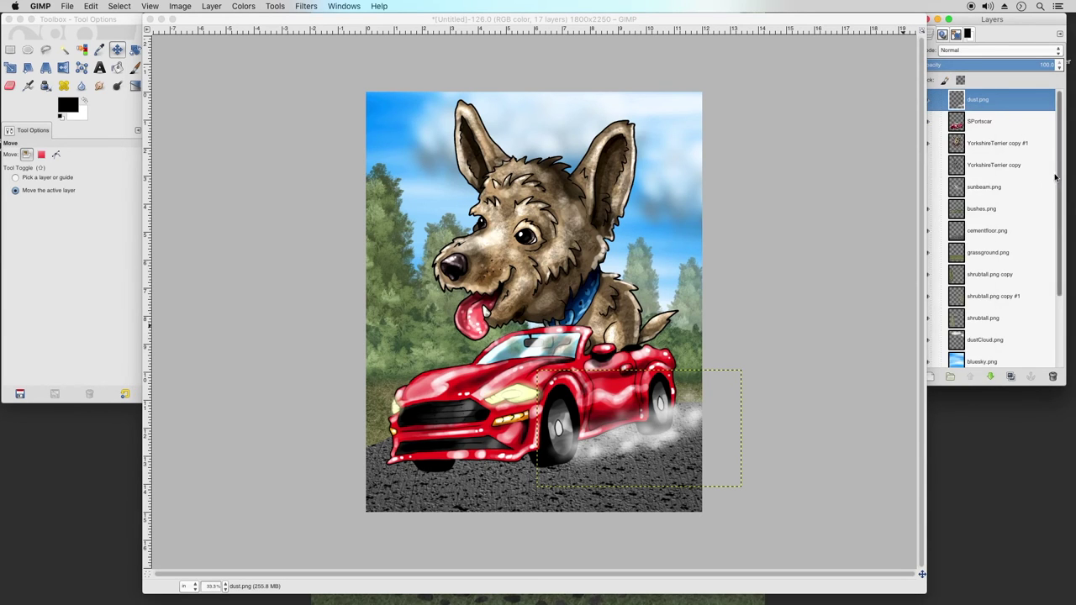
pyautogui.moveTo(1055, 172); pyautogui.dragTo(1046, 260)
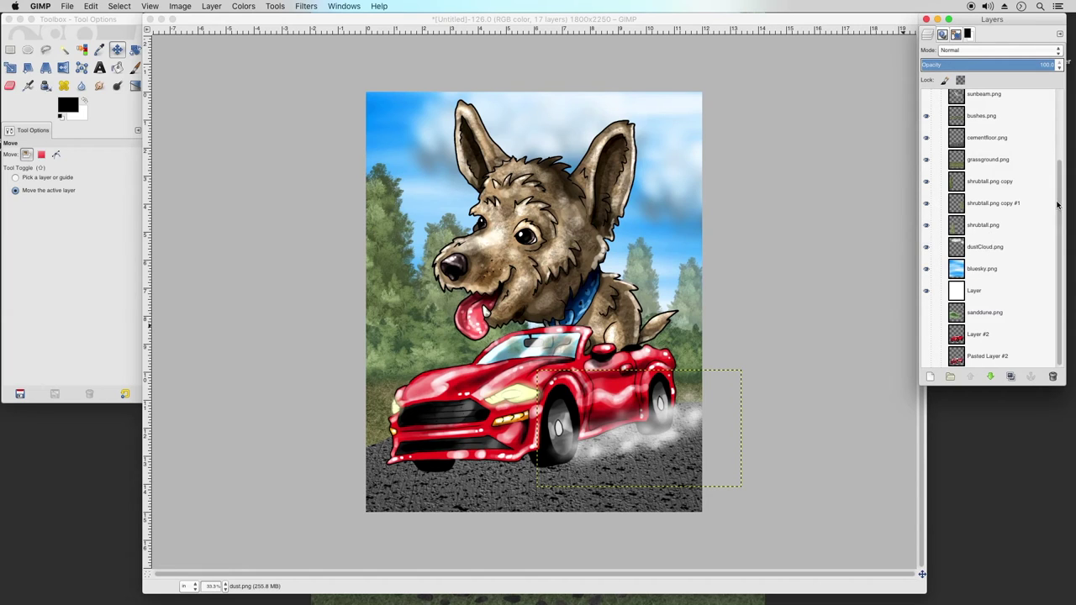
pyautogui.scroll(4, 1054, 186)
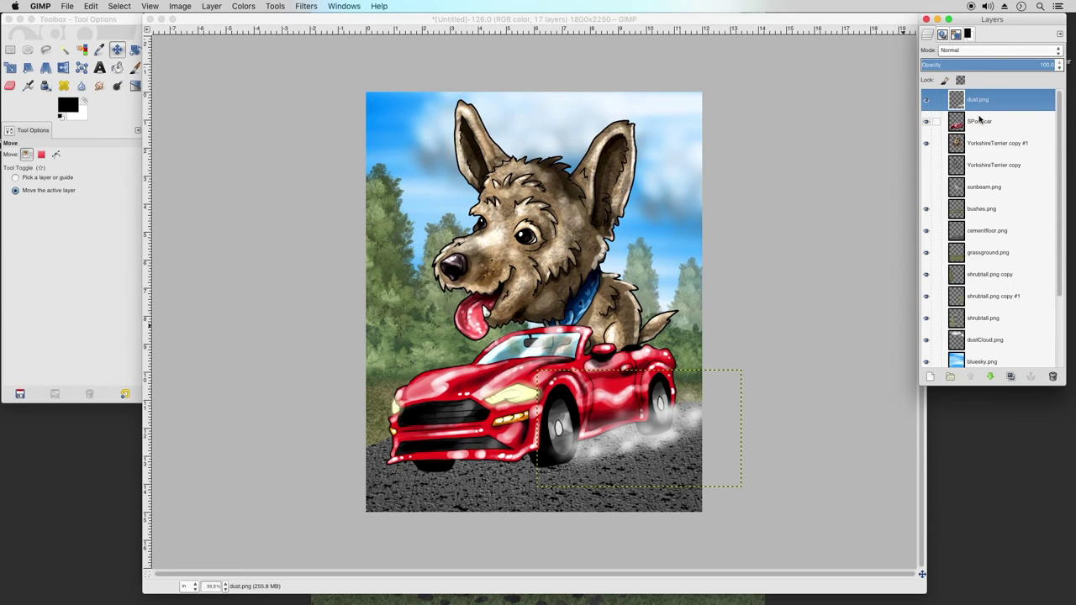
pyautogui.click(975, 142)
pyautogui.click(974, 167)
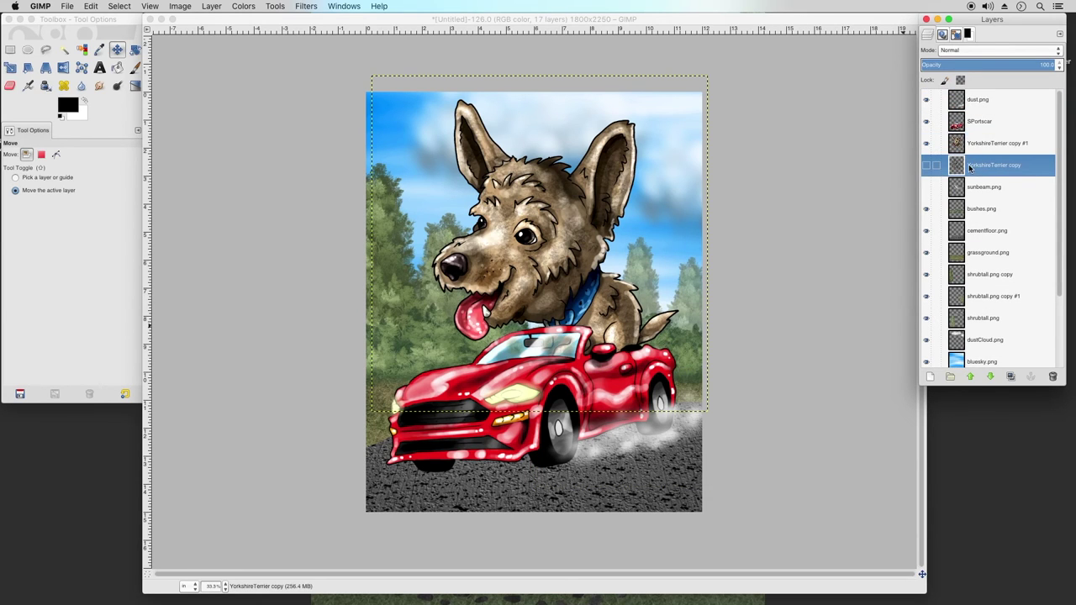
# Show the sunbeam.png layer and move it to the canvas's upper-left corner, overlapping the dog's left-hand ear
pyautogui.click(974, 194)
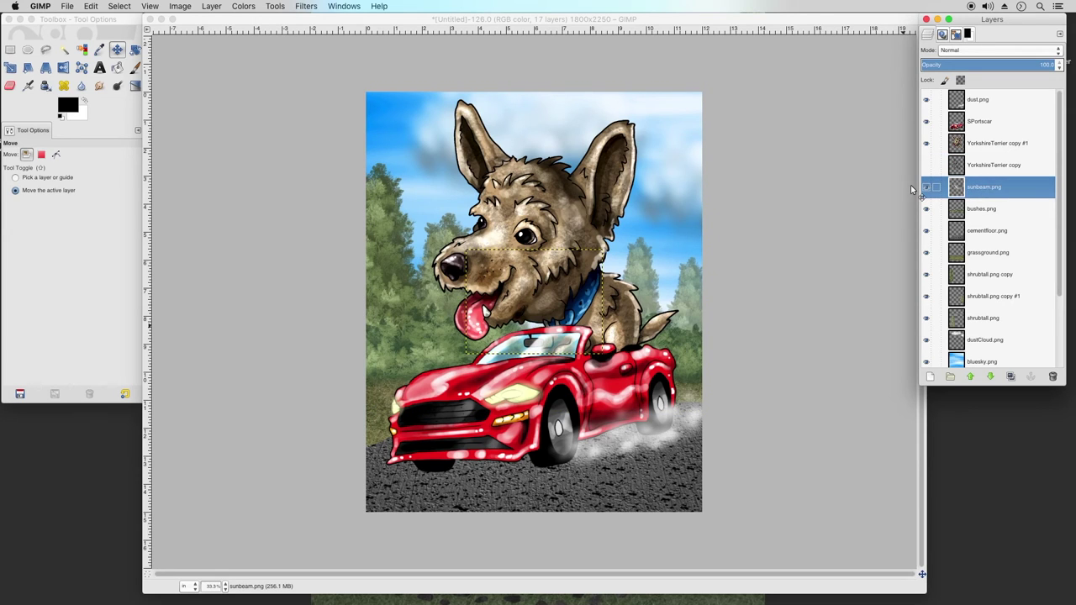
pyautogui.click(117, 48)
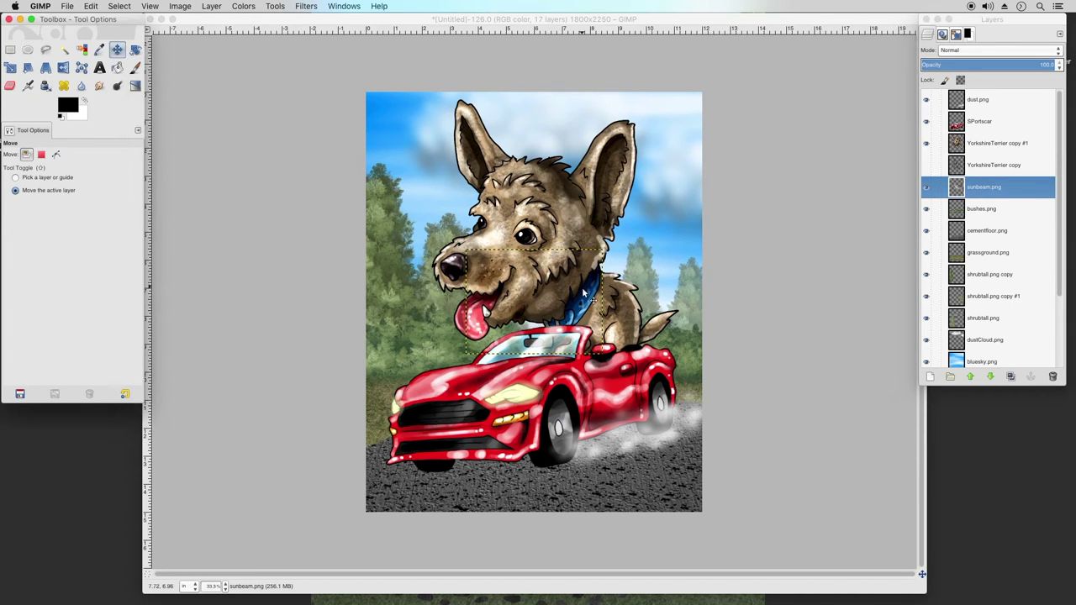
pyautogui.moveTo(574, 310); pyautogui.dragTo(455, 121)
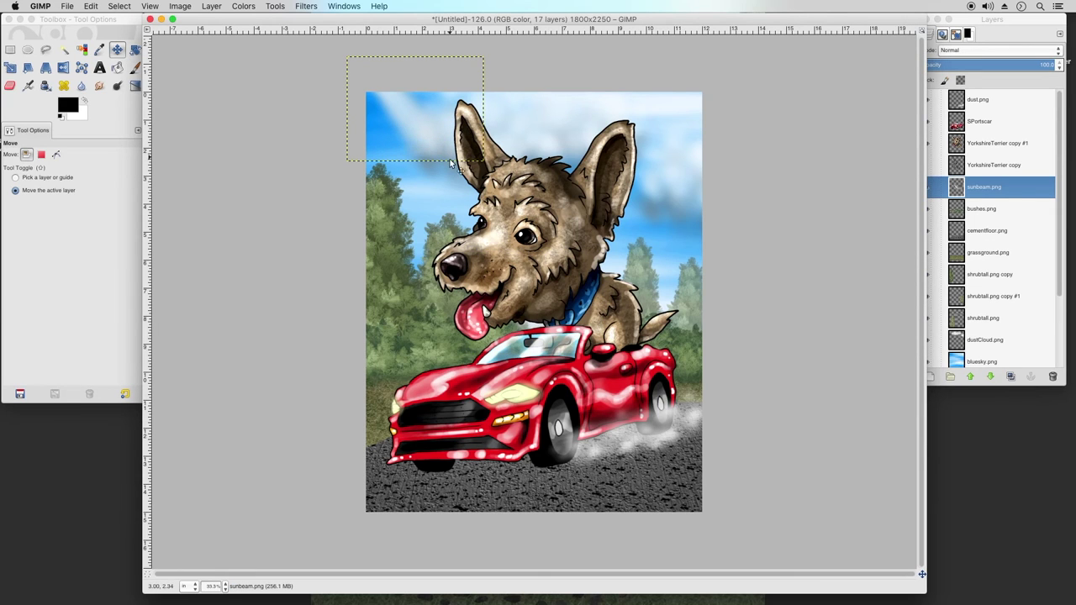
# Scale the sunbeam.png layer to about 1061 × 1131 pixels so the beams reach down to the dog's muzzle
pyautogui.click(10, 67)
pyautogui.click(507, 243)
pyautogui.moveTo(508, 243); pyautogui.dragTo(535, 264)
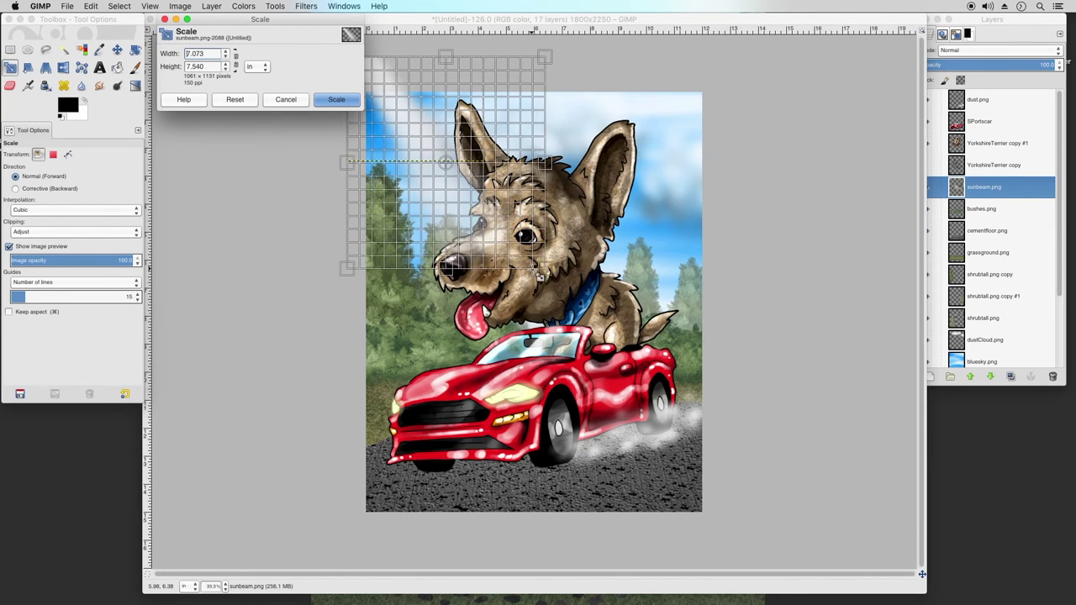
pyautogui.click(337, 106)
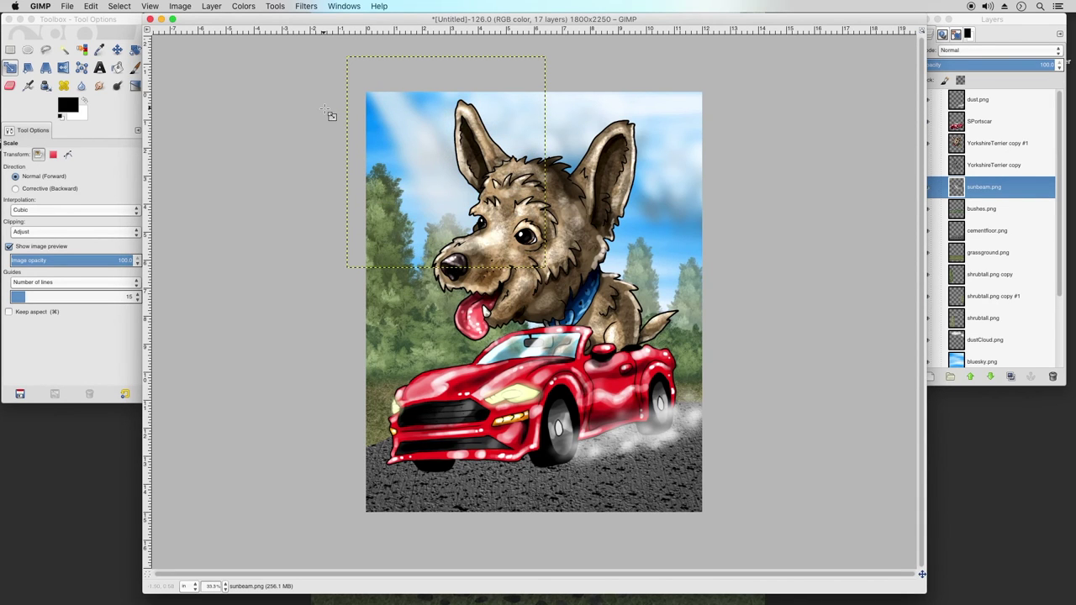
# Raise the brightness of the sunbeam.png layer to 119 with Brightness-Contrast
pyautogui.click(243, 6)
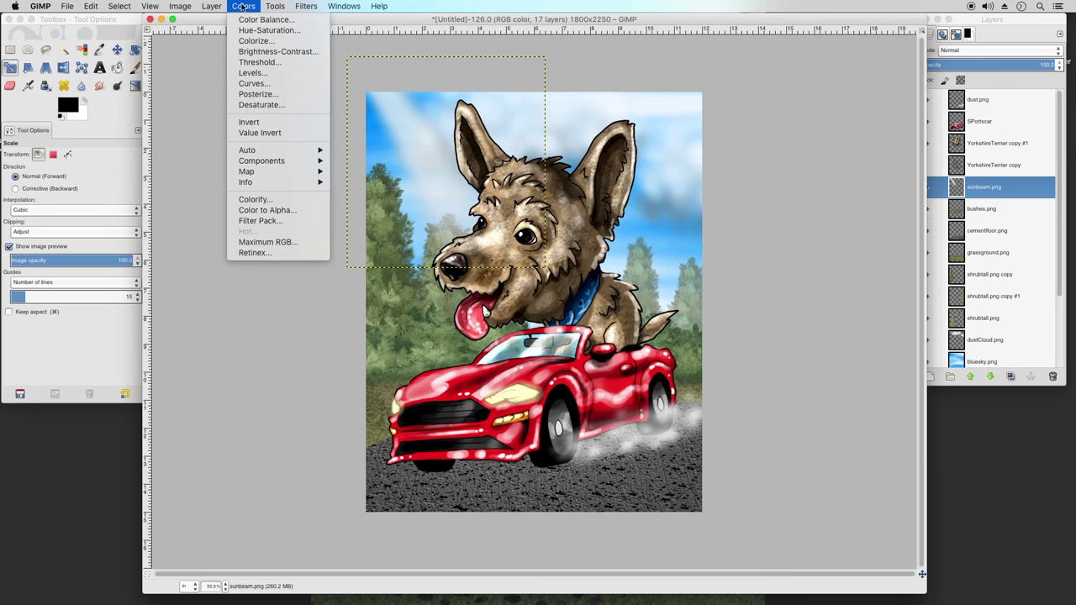
pyautogui.click(272, 54)
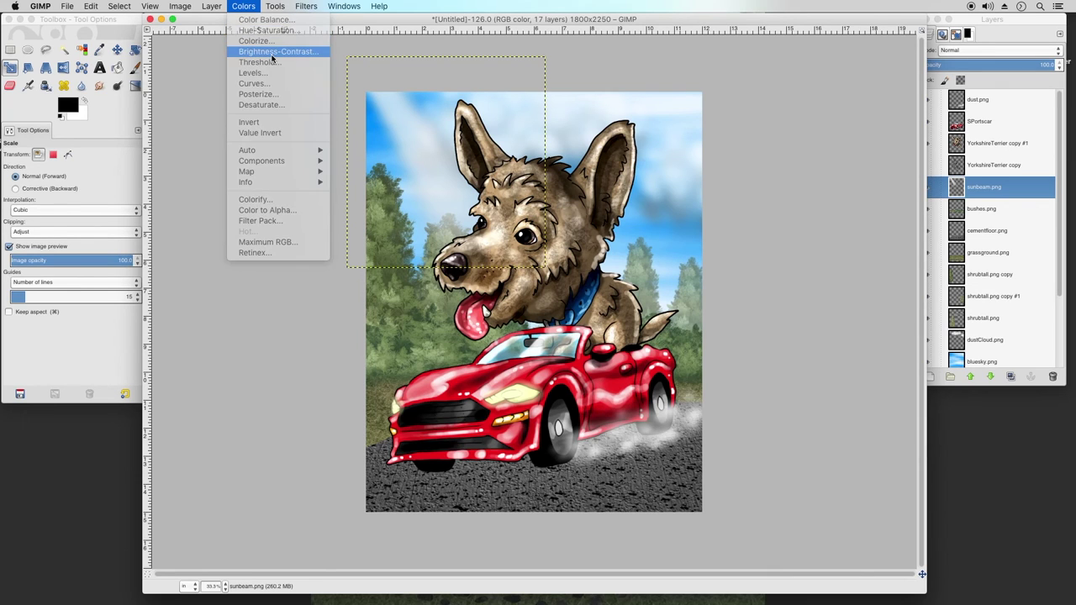
pyautogui.moveTo(790, 77); pyautogui.dragTo(849, 85)
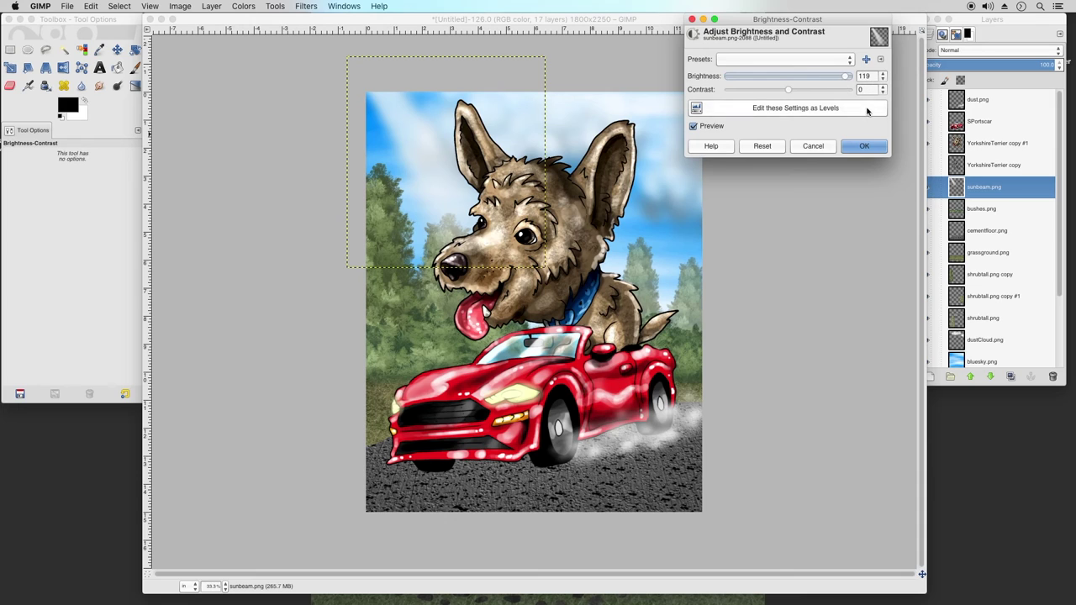
pyautogui.click(865, 145)
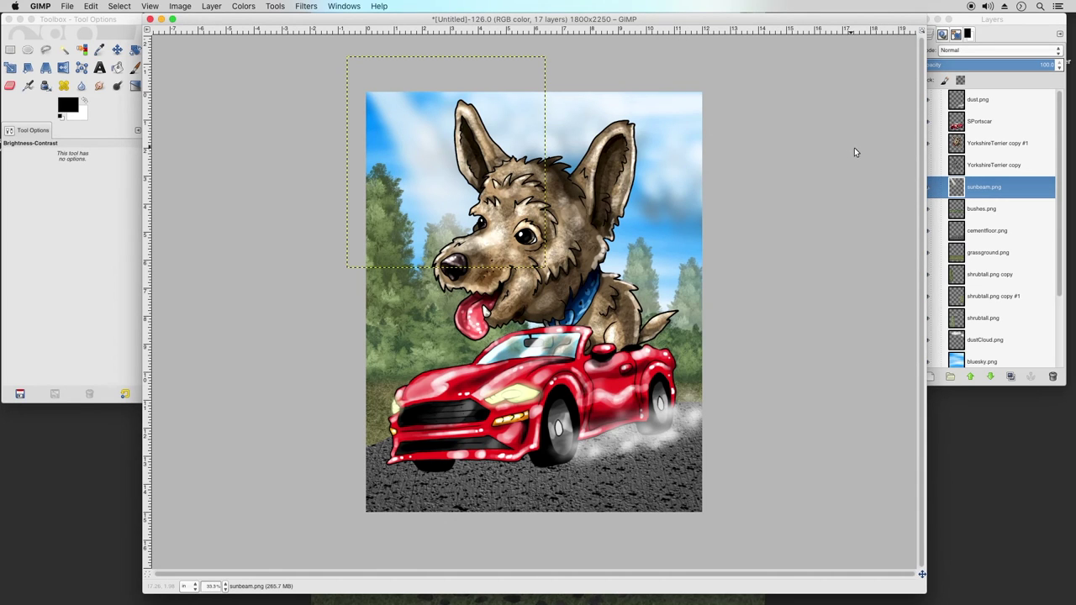
# Add a new transparent layer directly above the sunbeam.png layer for the shading
pyautogui.click(982, 188)
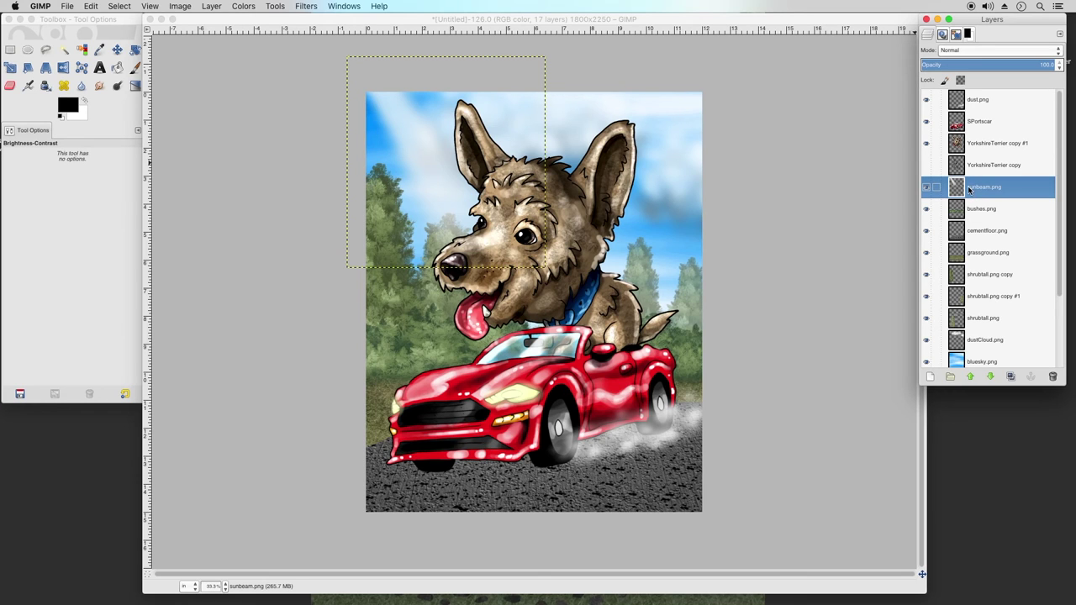
pyautogui.click(216, 5)
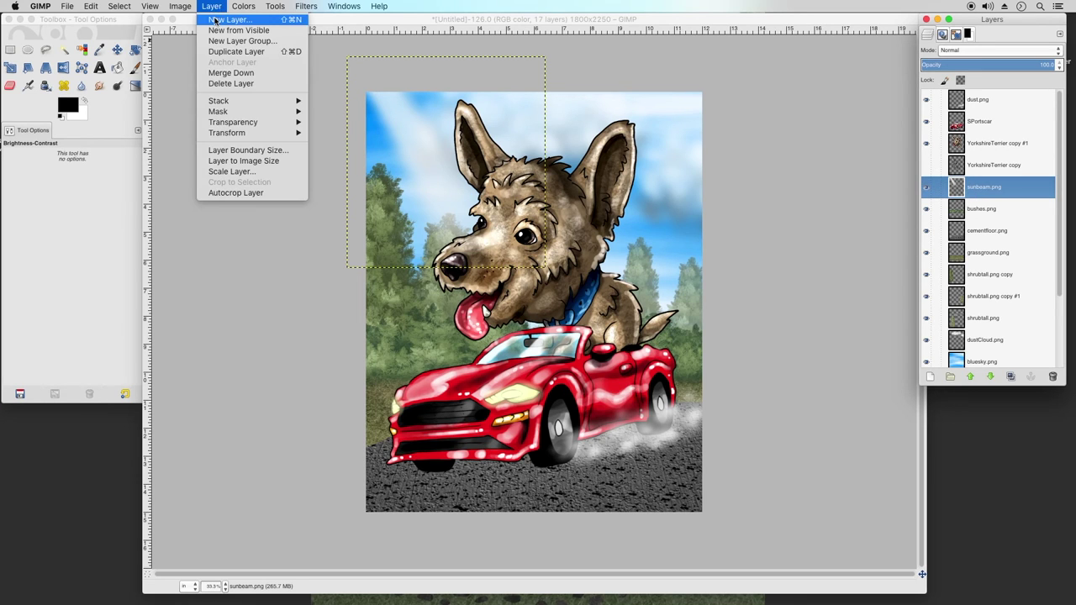
pyautogui.click(216, 19)
pyautogui.click(49, 157)
pyautogui.click(130, 184)
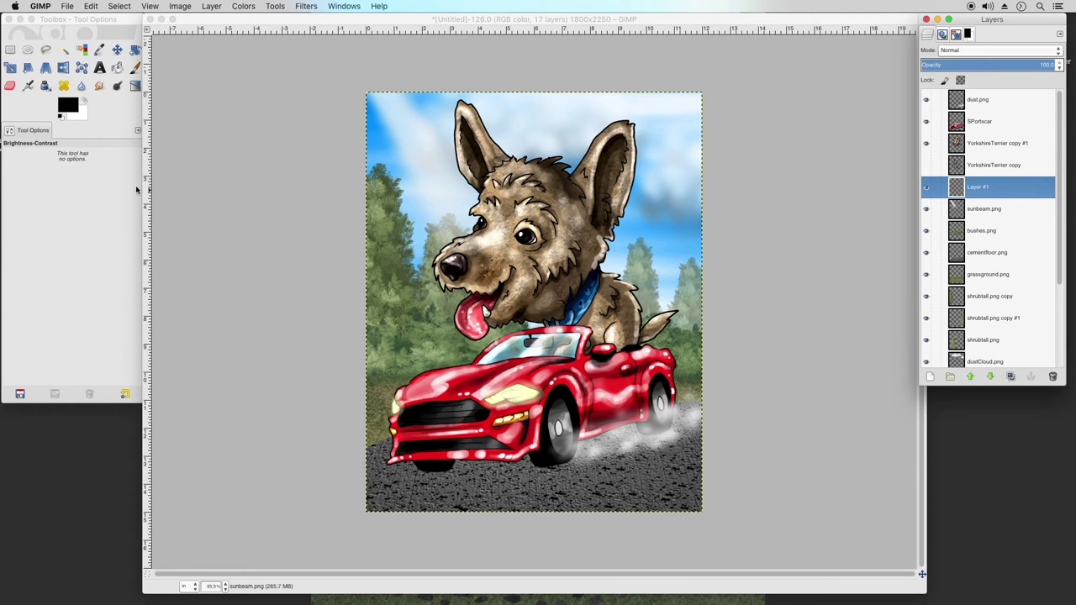
# Set the Paintbrush size to 211.57, try a black dab on the grass beside the car, and undo it
pyautogui.click(135, 67)
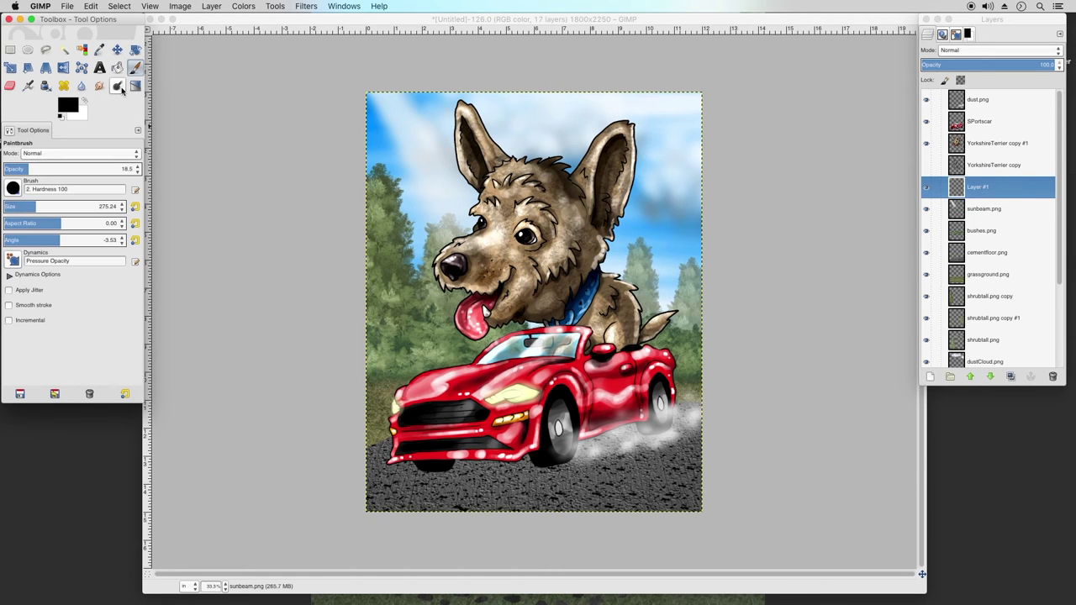
pyautogui.click(48, 203)
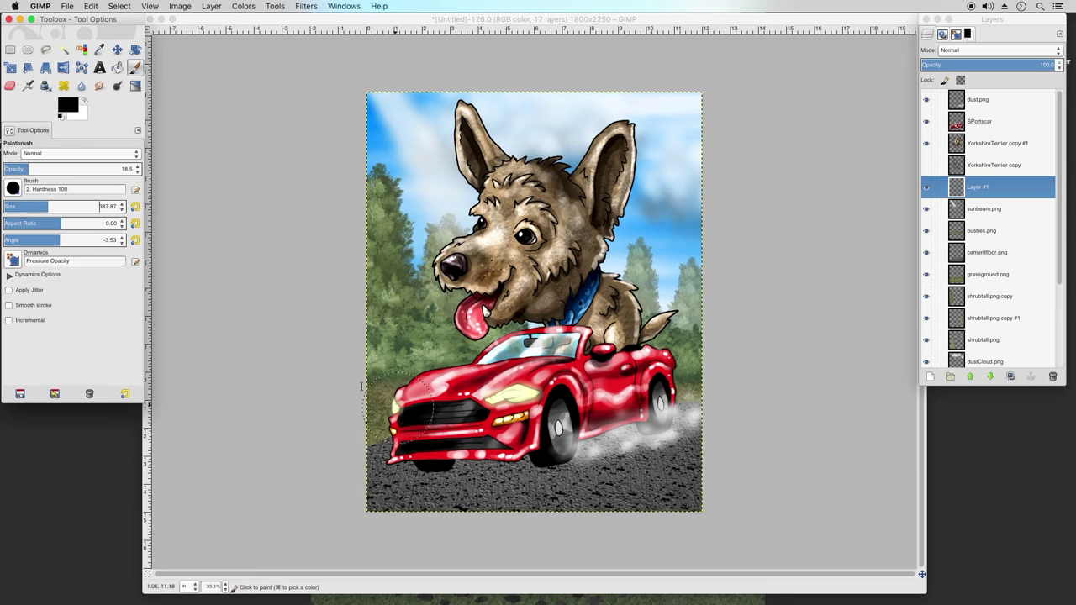
pyautogui.click(28, 206)
pyautogui.click(374, 383)
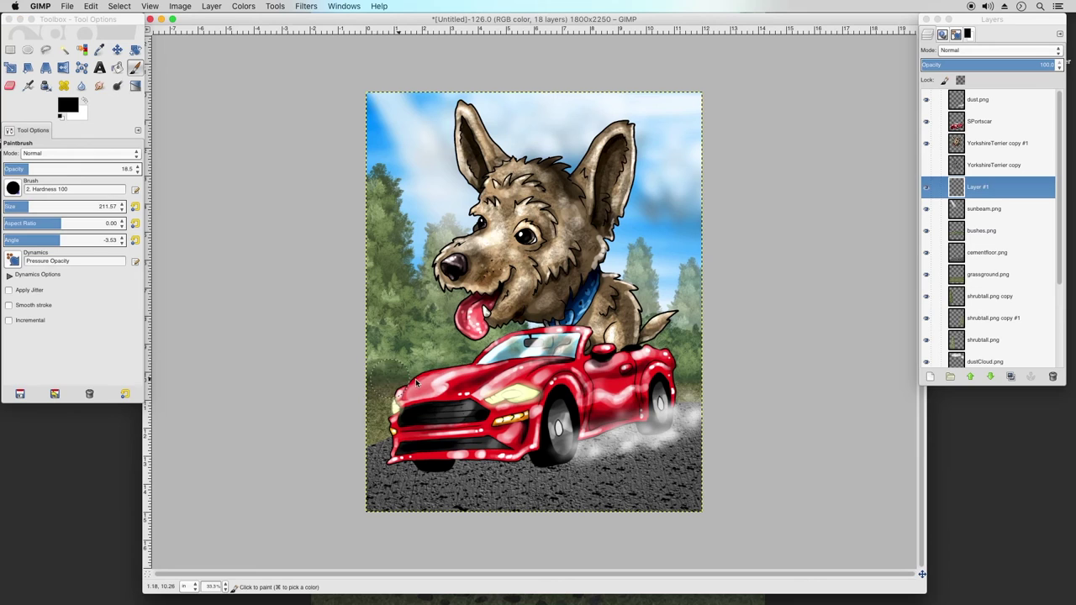
pyautogui.click(90, 6)
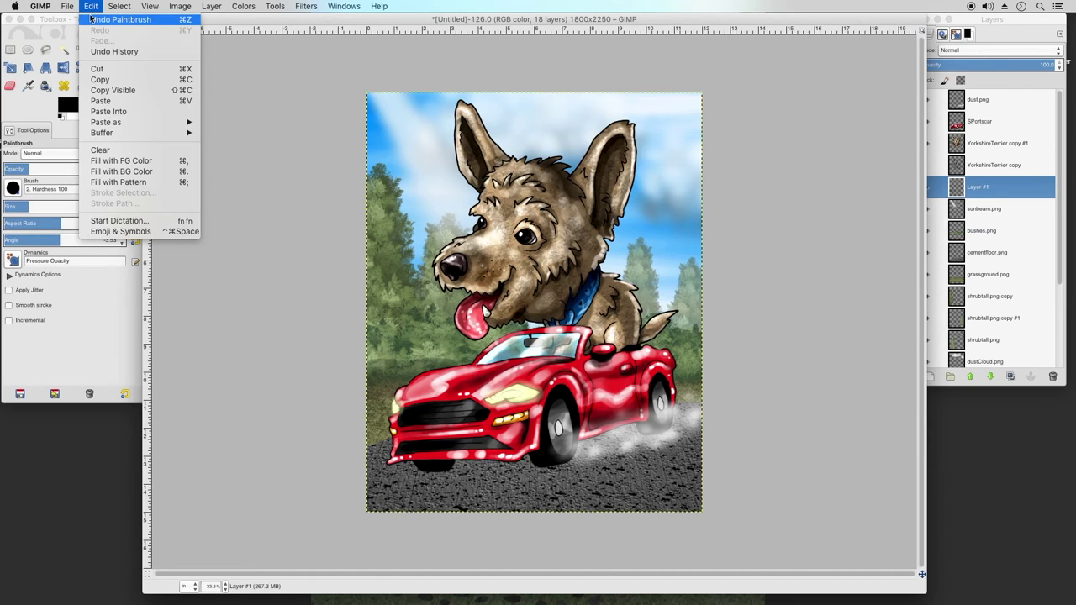
pyautogui.click(120, 20)
# Paint soft black shading over the grass and the road's lower edge with the 2. Hardness 075 brush
pyautogui.click(14, 188)
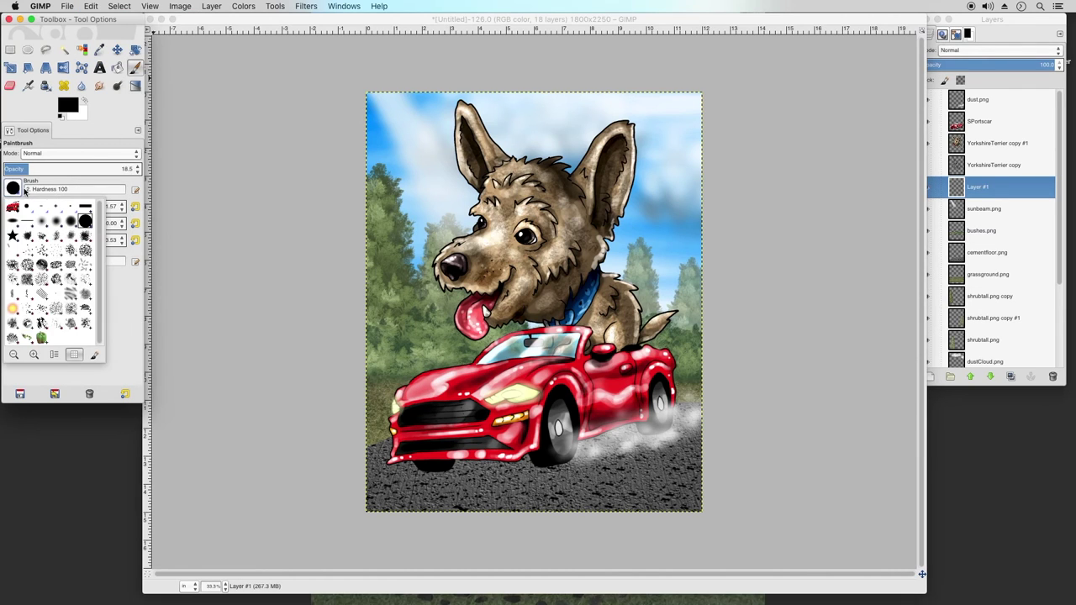
pyautogui.click(81, 222)
pyautogui.click(378, 383)
pyautogui.moveTo(378, 384); pyautogui.dragTo(645, 366)
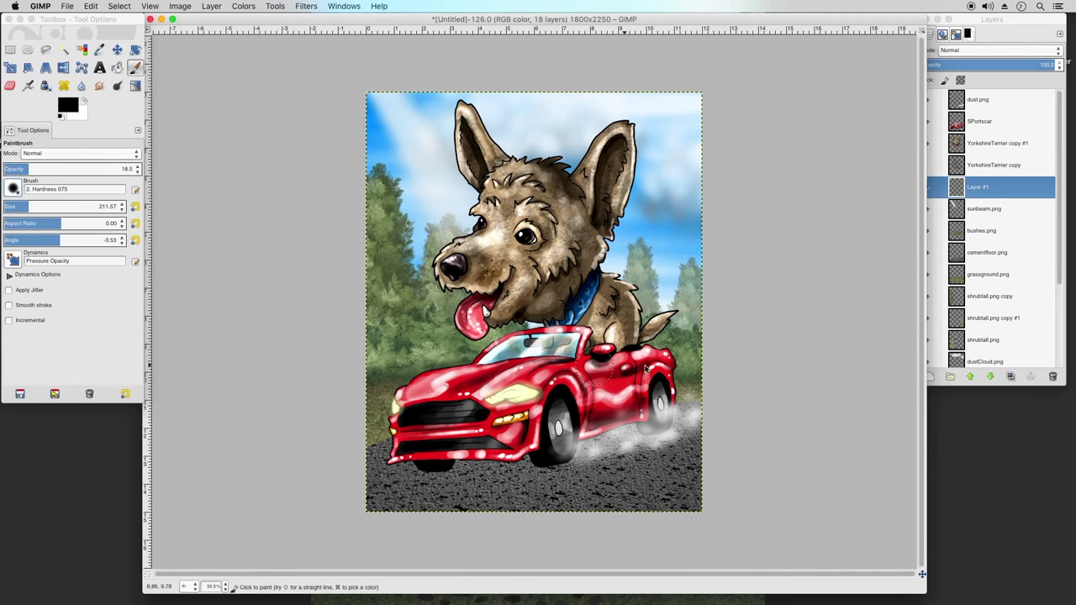
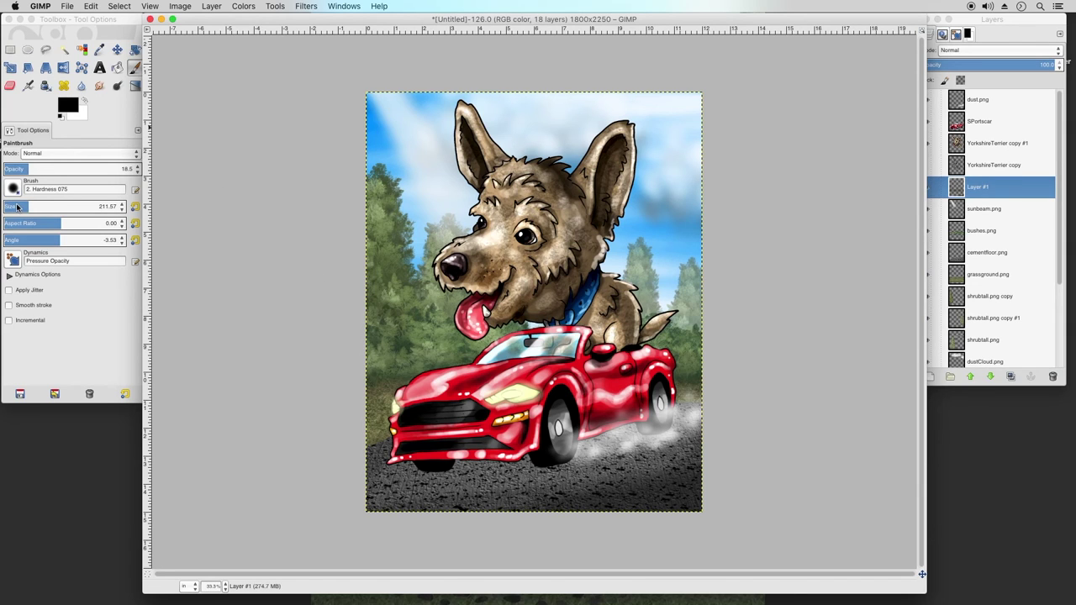
# Set the brush to size 113.63 and opacity 33.2, and paint black shadows on the road beneath the car and its wheels
pyautogui.click(17, 208)
pyautogui.moveTo(34, 168); pyautogui.dragTo(48, 168)
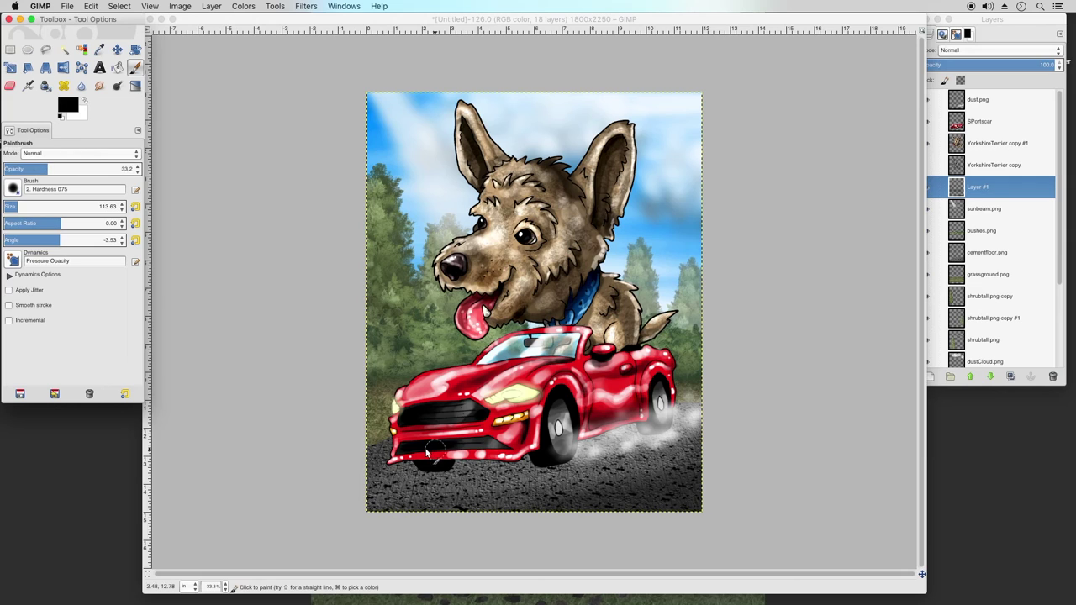
pyautogui.moveTo(429, 472)
pyautogui.mouseDown()
pyautogui.moveTo(397, 476)
pyautogui.moveTo(556, 465)
pyautogui.moveTo(671, 419)
pyautogui.moveTo(432, 470)
pyautogui.moveTo(586, 450)
pyautogui.moveTo(403, 477)
pyautogui.mouseUp()
pyautogui.moveTo(513, 465)
pyautogui.mouseDown()
pyautogui.moveTo(471, 464)
pyautogui.moveTo(567, 462)
pyautogui.moveTo(637, 435)
pyautogui.moveTo(621, 429)
pyautogui.moveTo(656, 426)
pyautogui.moveTo(524, 452)
pyautogui.mouseUp()
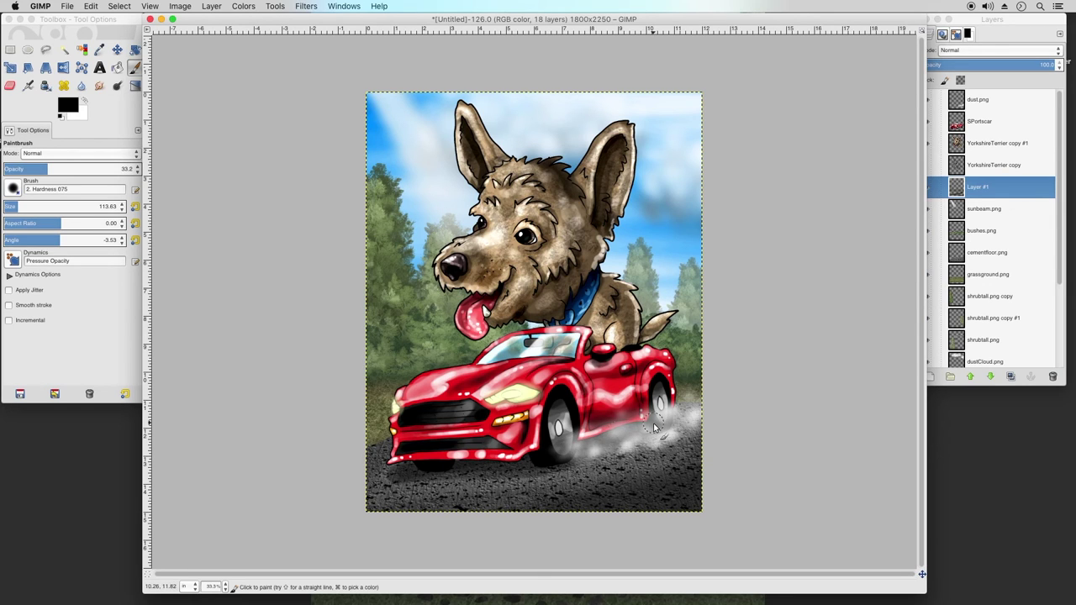
pyautogui.moveTo(523, 461); pyautogui.dragTo(488, 466)
# Set the opacity of the dust.png layer to 70
pyautogui.click(967, 189)
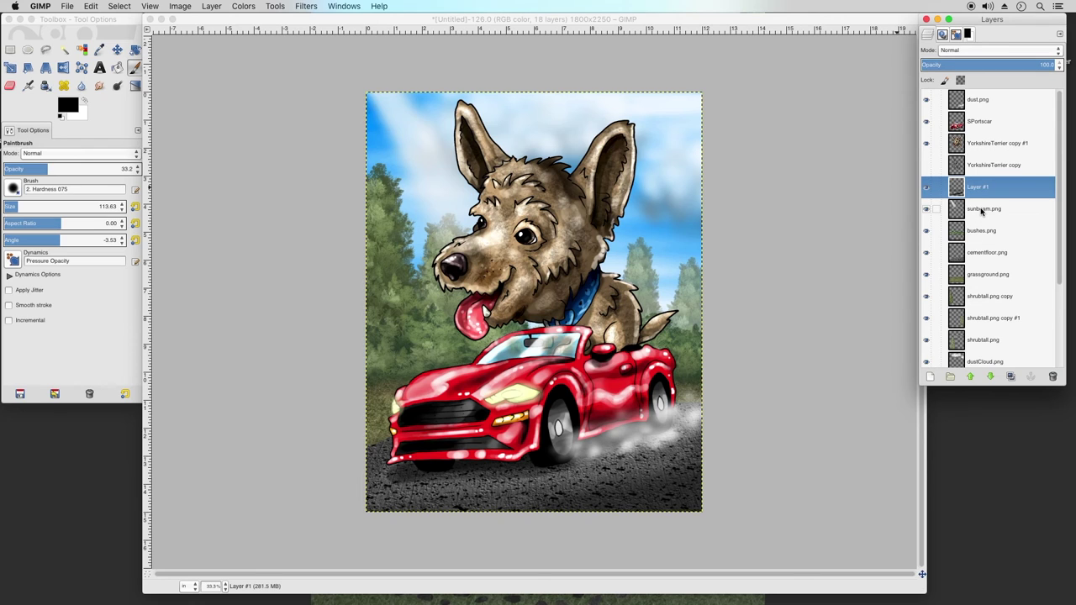
pyautogui.click(985, 167)
pyautogui.click(1009, 102)
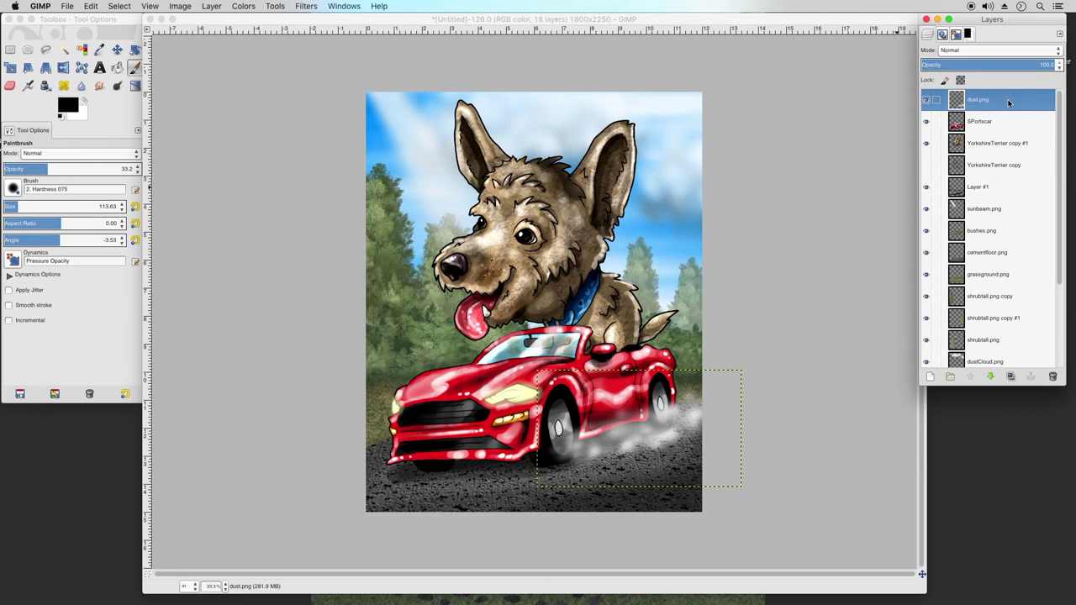
pyautogui.moveTo(1007, 63); pyautogui.dragTo(1000, 65)
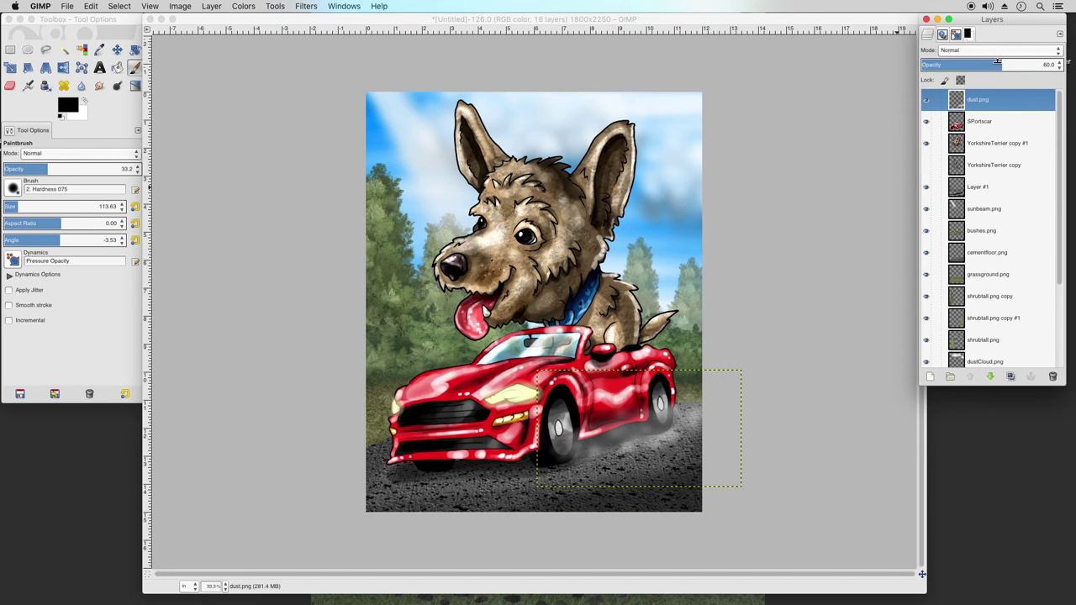
pyautogui.moveTo(1007, 63); pyautogui.dragTo(1015, 63)
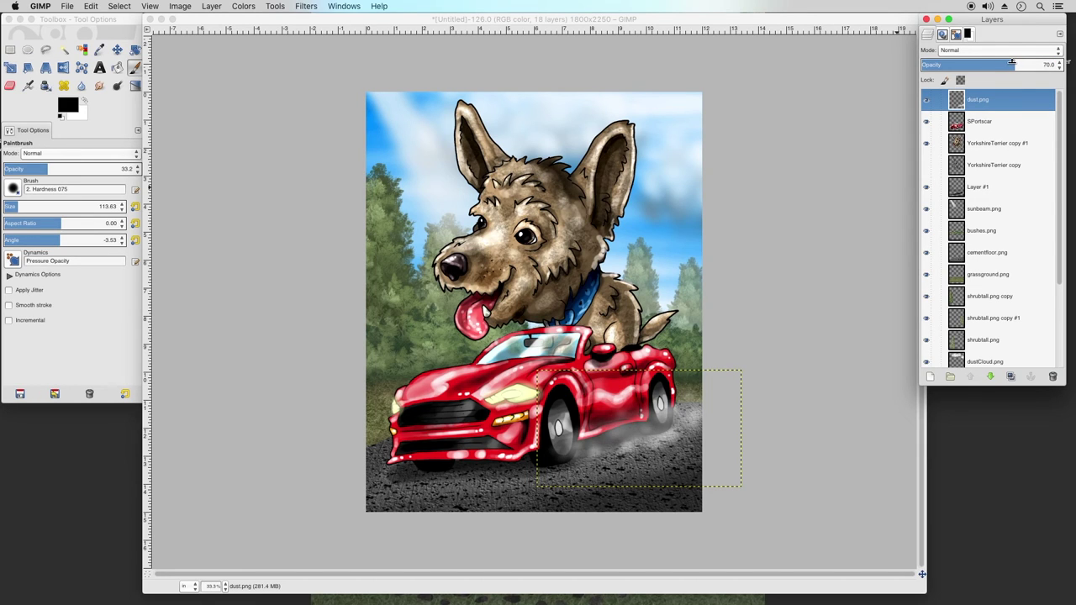
# Duplicate the dust.png layer and move the copy rearward and slightly up so it trails behind the car's rear wheel
pyautogui.click(994, 124)
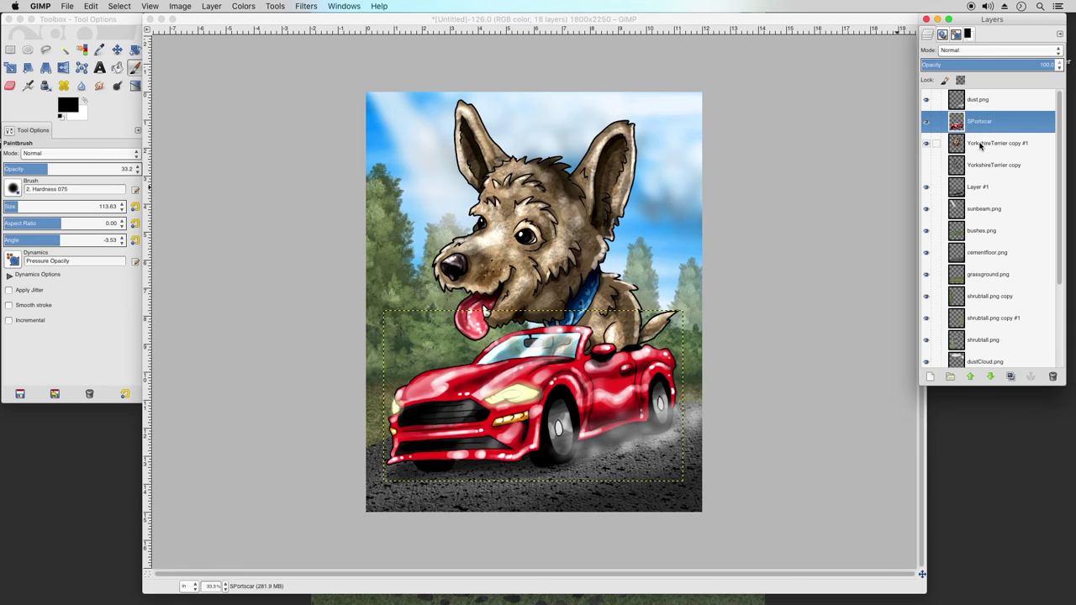
pyautogui.click(981, 144)
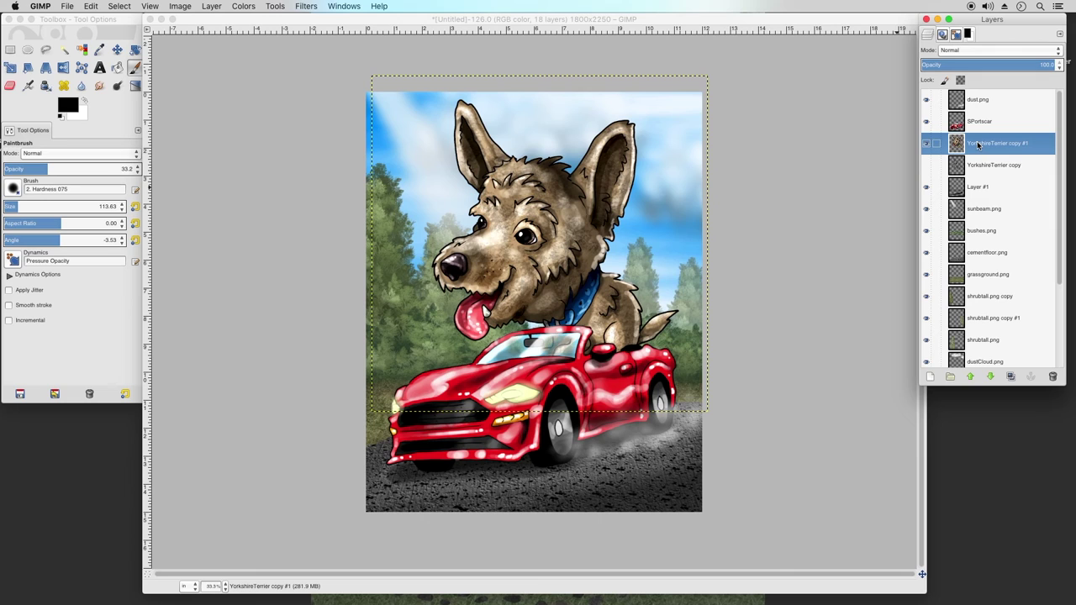
pyautogui.click(984, 102)
pyautogui.rightClick(985, 104)
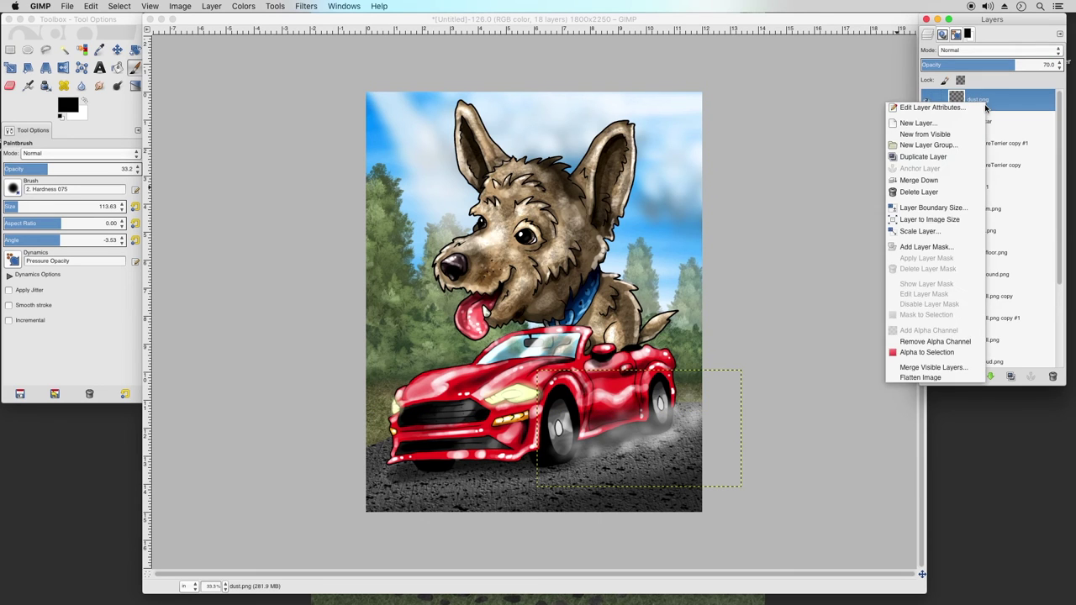
pyautogui.click(929, 159)
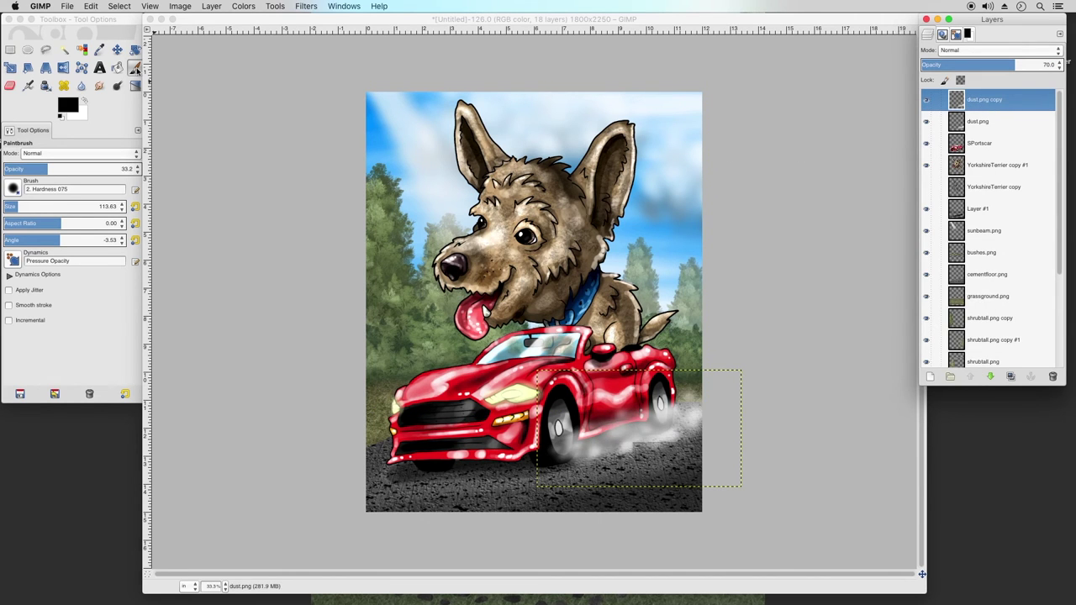
pyautogui.press('m')
pyautogui.moveTo(613, 433); pyautogui.dragTo(677, 422)
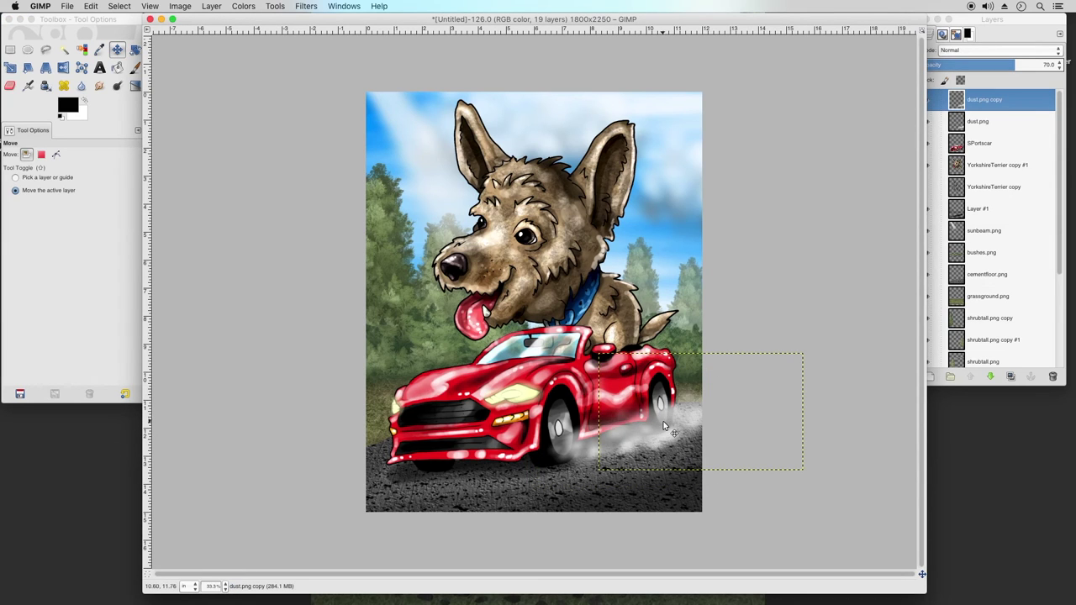
# Set the opacity of the dust.png copy layer to 100 and keep that layer active
pyautogui.click(974, 122)
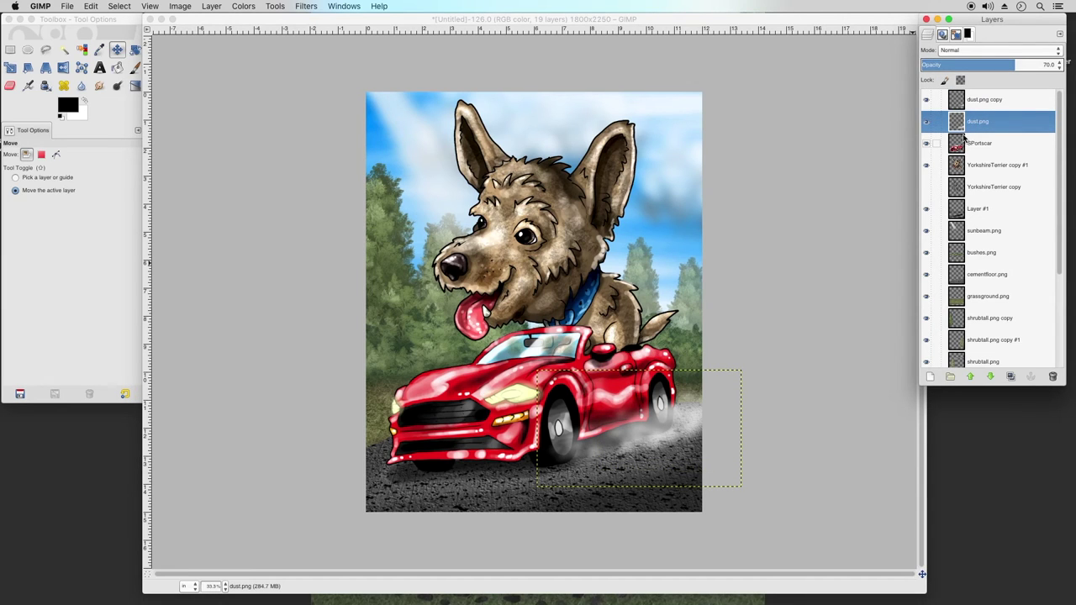
pyautogui.click(978, 103)
pyautogui.click(982, 64)
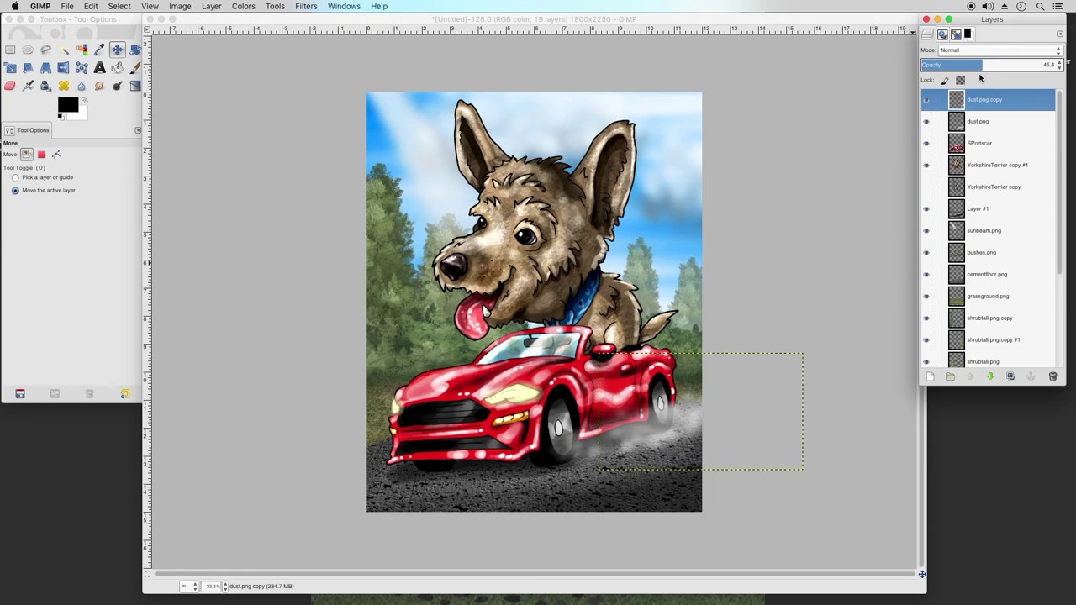
pyautogui.moveTo(988, 66); pyautogui.dragTo(1063, 63)
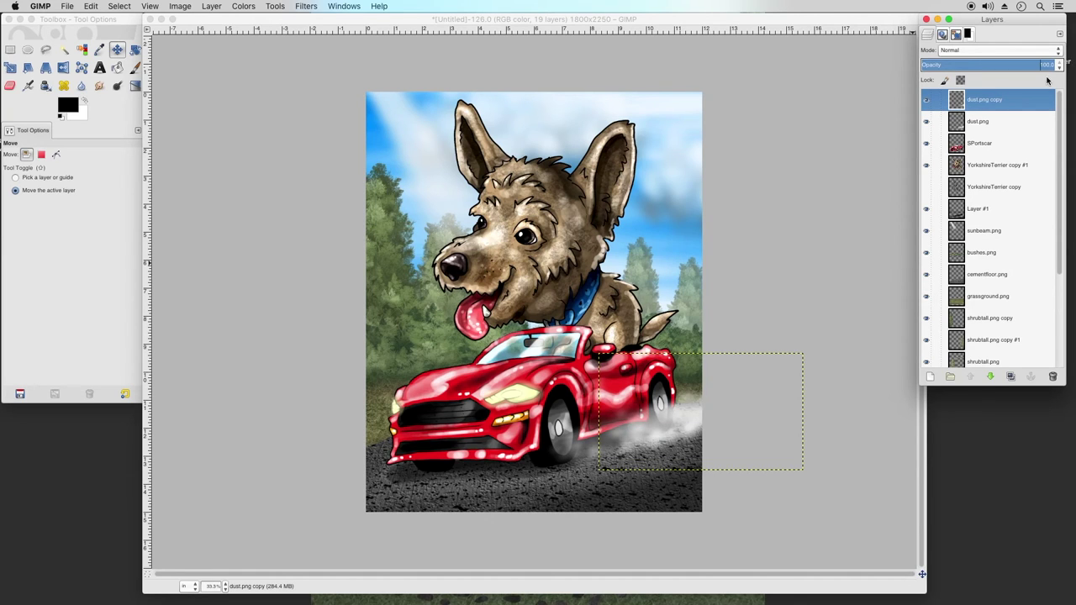
pyautogui.click(983, 125)
pyautogui.click(982, 107)
# Scale the dust.png copy layer to 691 × 888 pixels, making it narrower and taller
pyautogui.hotkey('shift', 't')
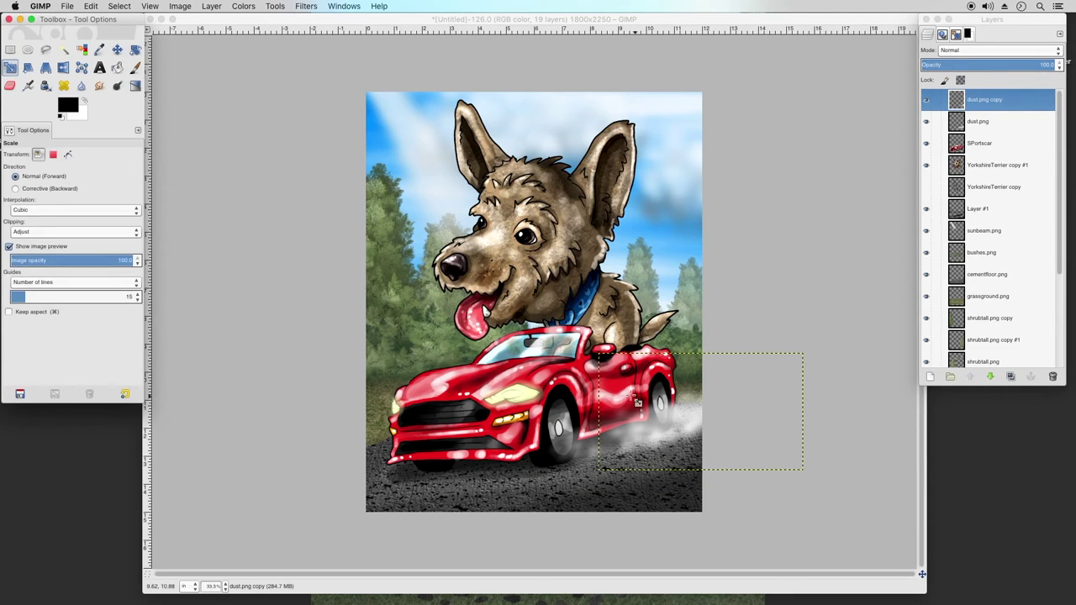
pyautogui.click(602, 358)
pyautogui.moveTo(603, 358); pyautogui.dragTo(678, 317)
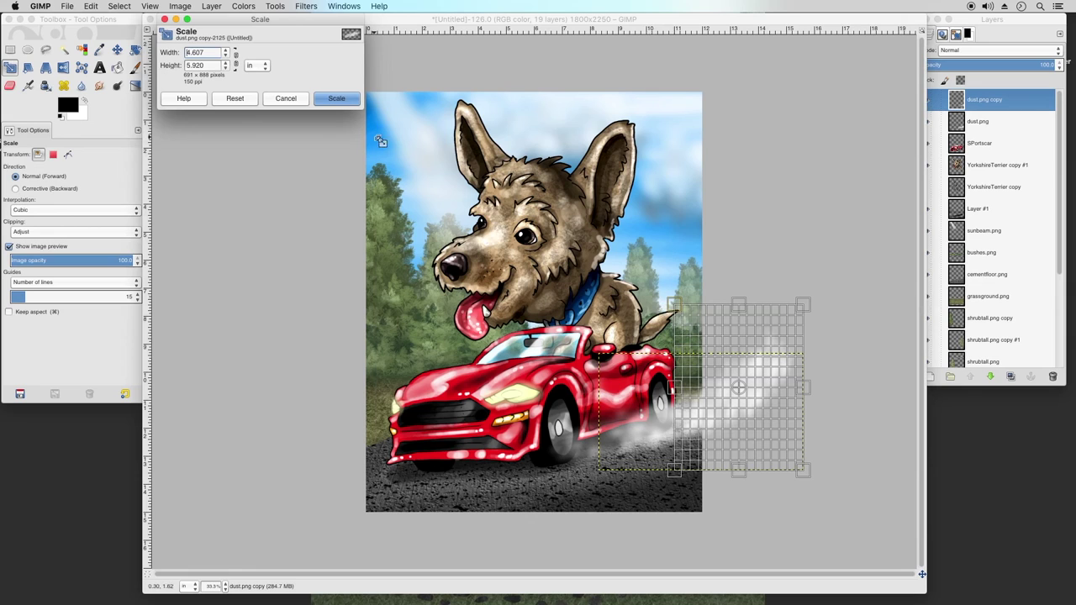
pyautogui.click(119, 53)
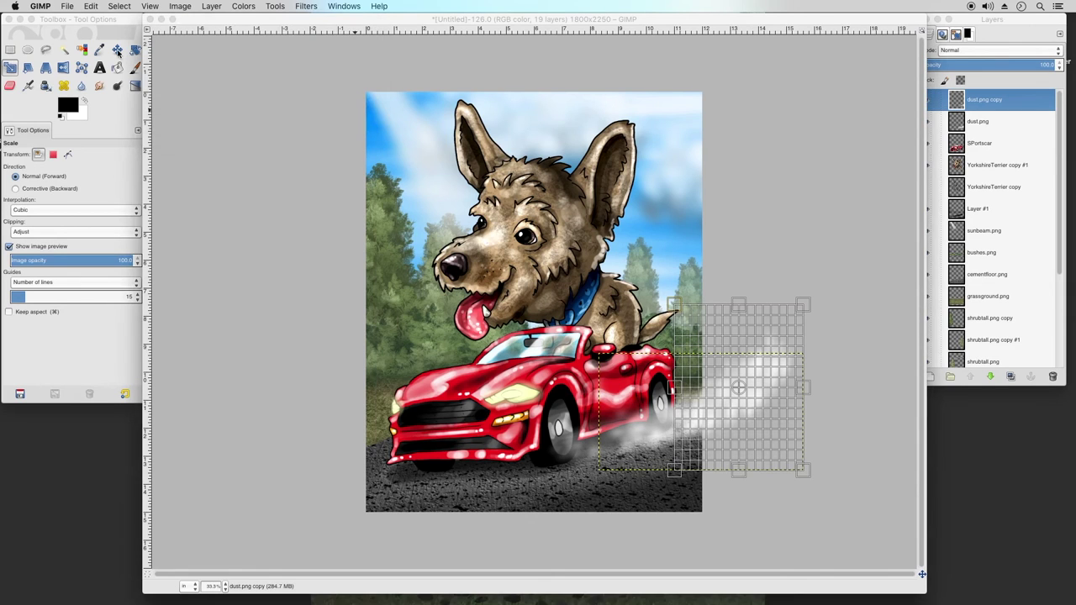
# Move the scaled dust copy against the car's rear wheel and stack its layer directly below SPortscar
pyautogui.click(117, 49)
pyautogui.moveTo(706, 397); pyautogui.dragTo(681, 410)
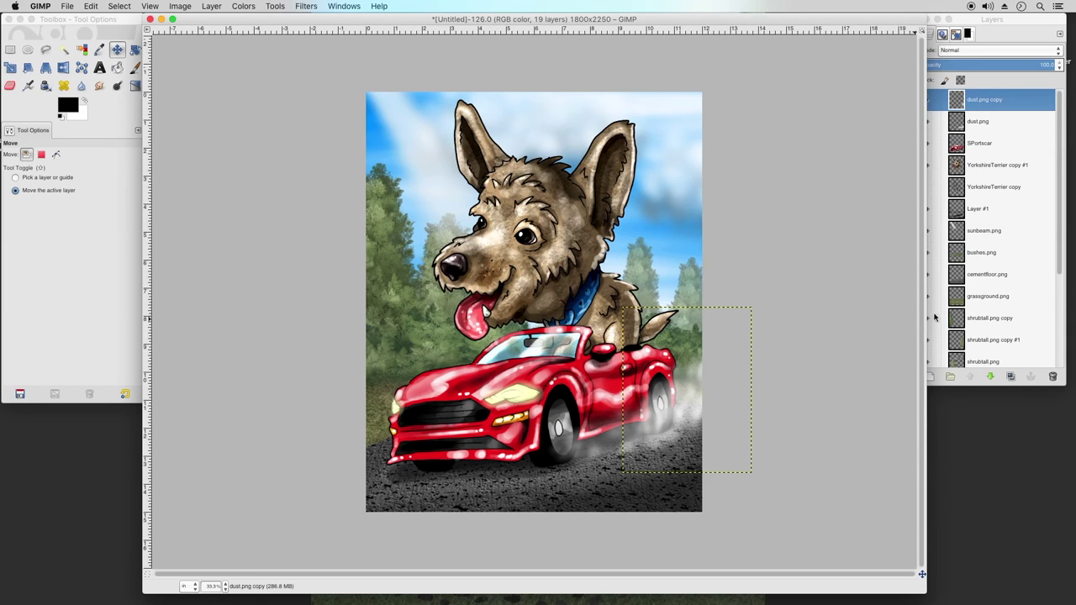
pyautogui.moveTo(979, 100); pyautogui.dragTo(981, 157)
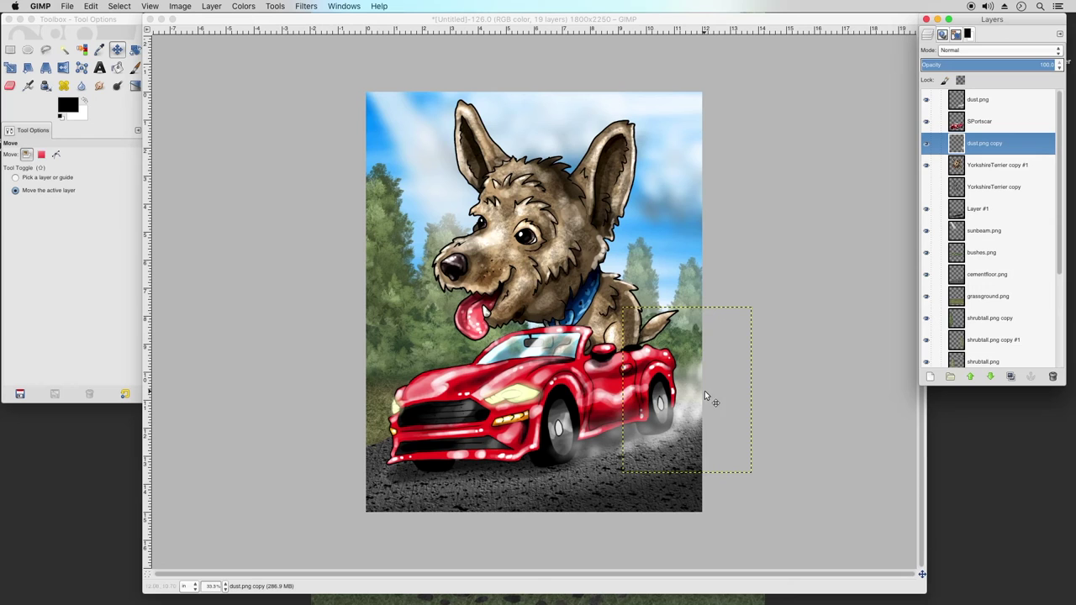
pyautogui.moveTo(701, 399); pyautogui.dragTo(688, 403)
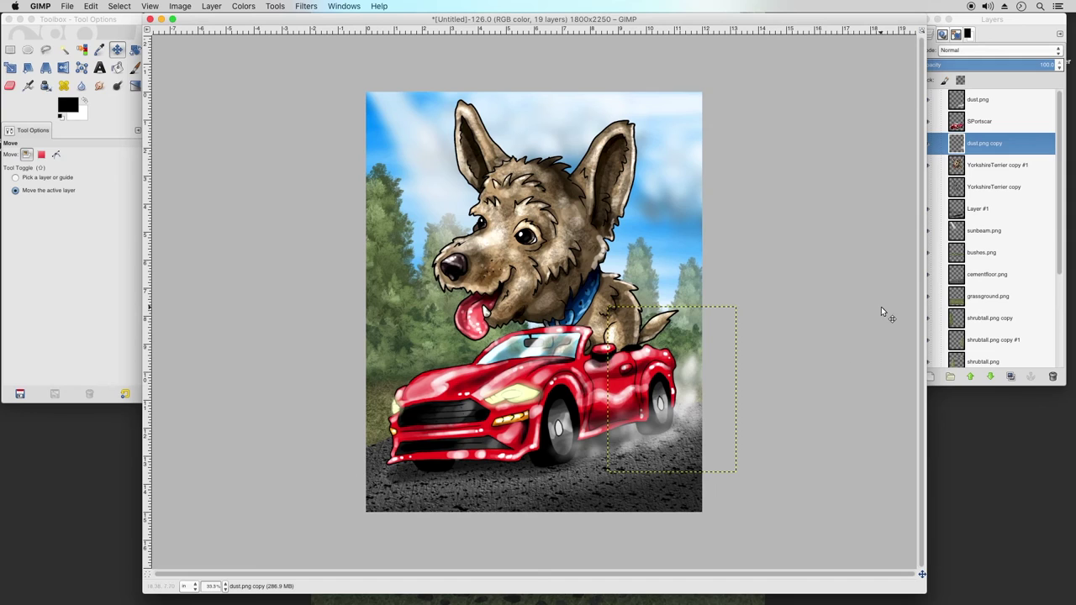
# Duplicate the whole image and move the duplicate's window aside from the original
pyautogui.click(986, 169)
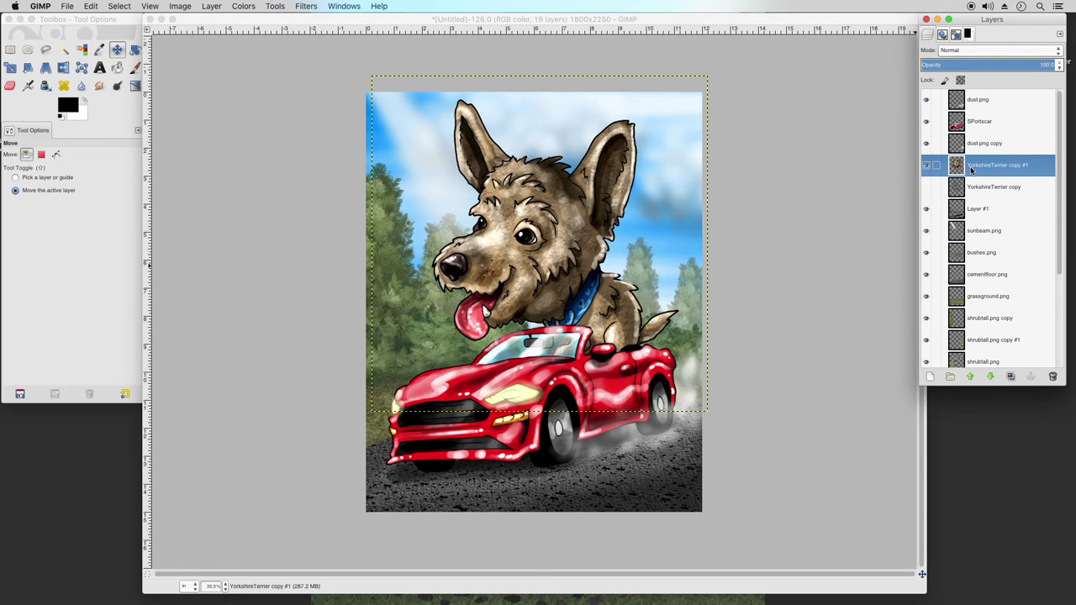
pyautogui.click(974, 212)
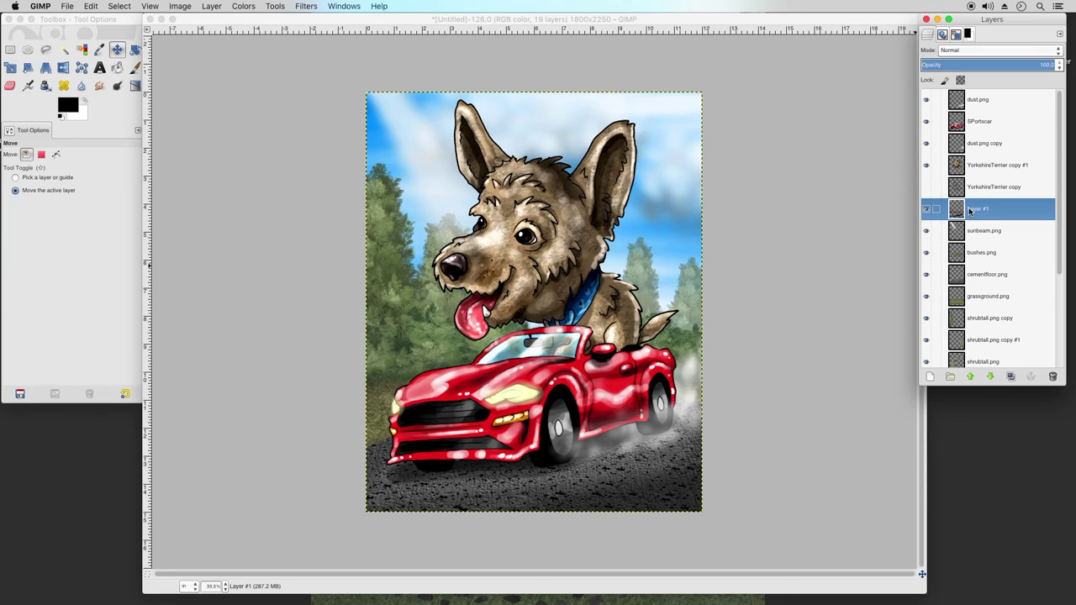
pyautogui.click(214, 6)
pyautogui.moveTo(179, 7)
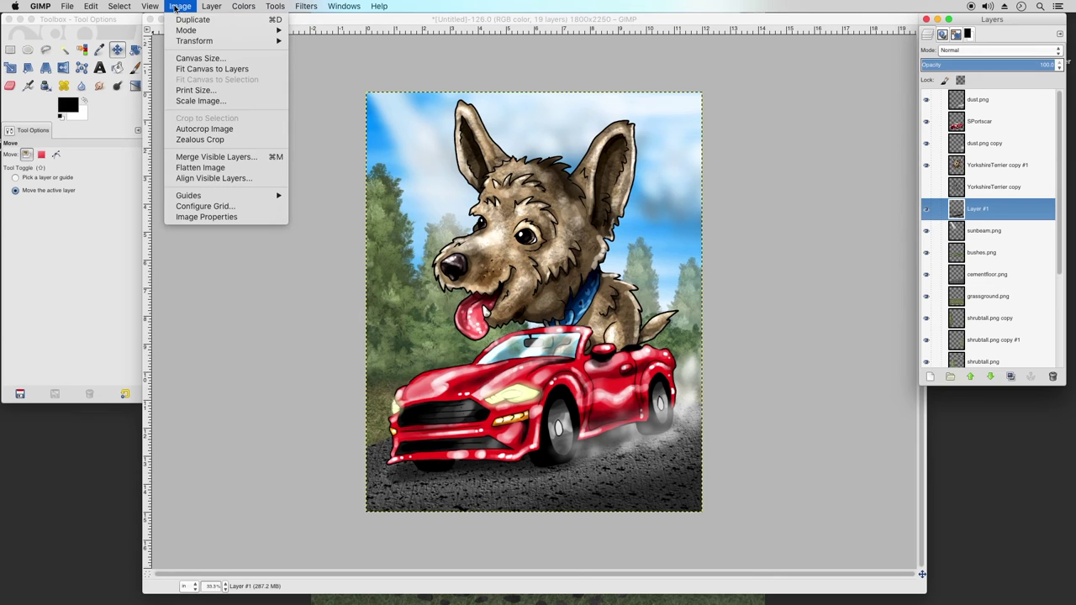
pyautogui.click(209, 9)
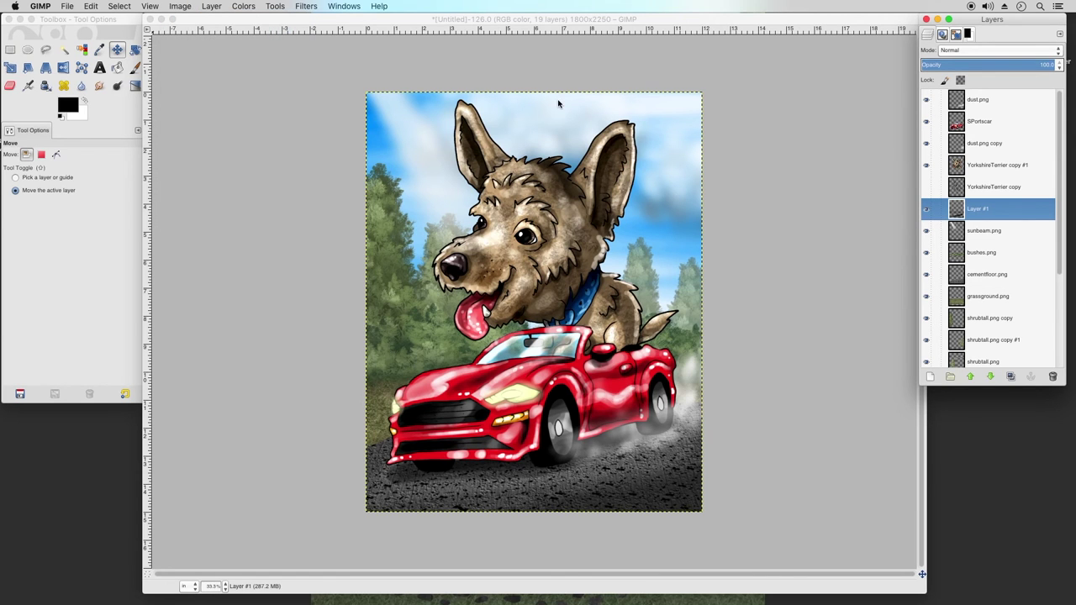
pyautogui.press('super+d')
pyautogui.moveTo(260, 23); pyautogui.dragTo(800, 66)
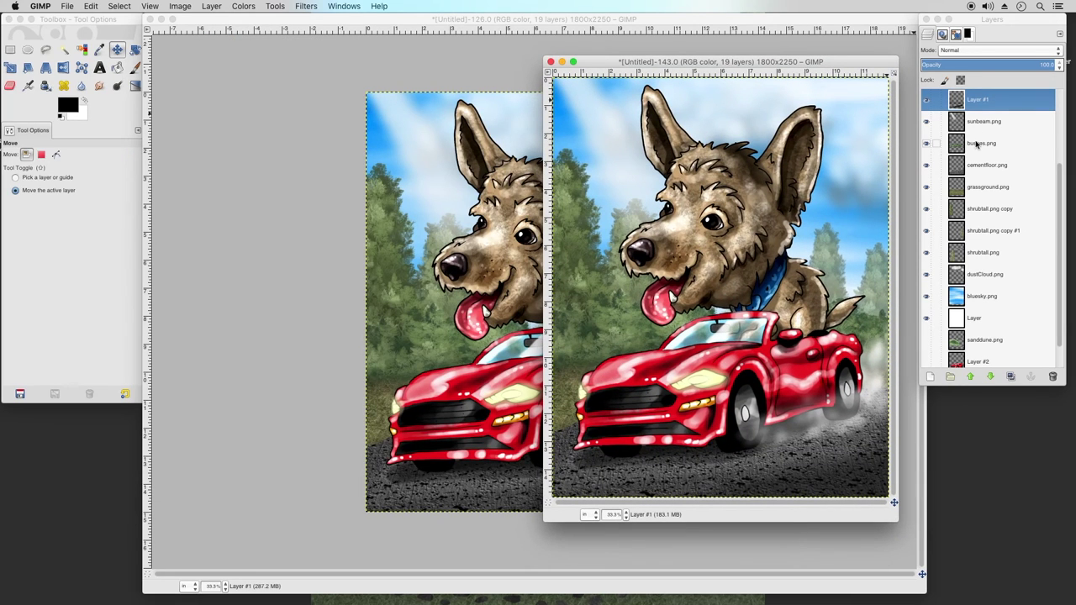
# Hide the SPortscar, YorkshireTerrier copy #1, dust.png copy and dust.png layers in the duplicate and flatten it to a single background layer
pyautogui.click(1059, 174)
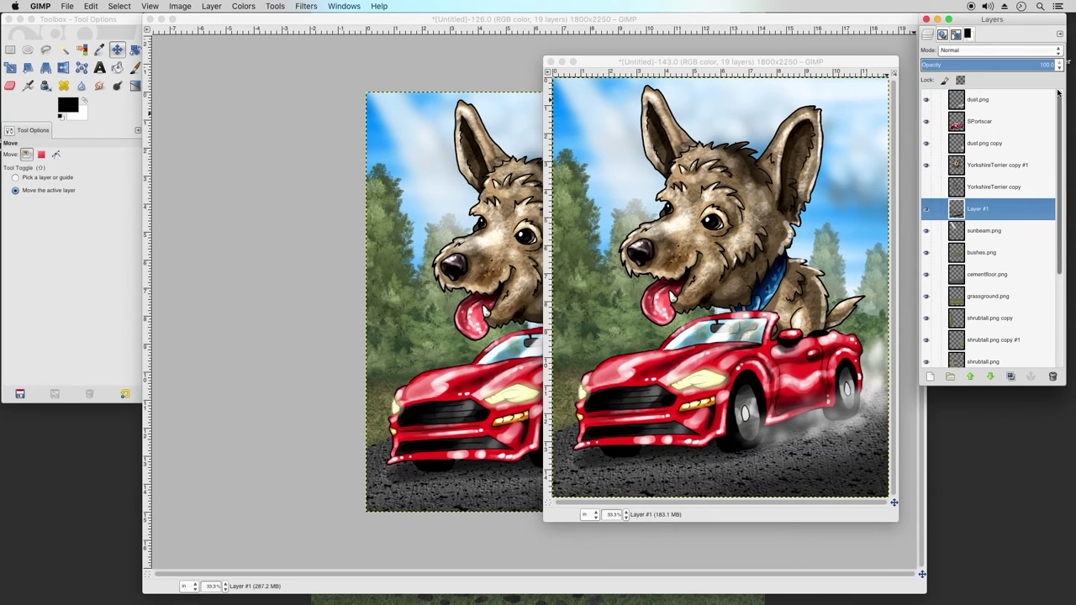
pyautogui.click(927, 166)
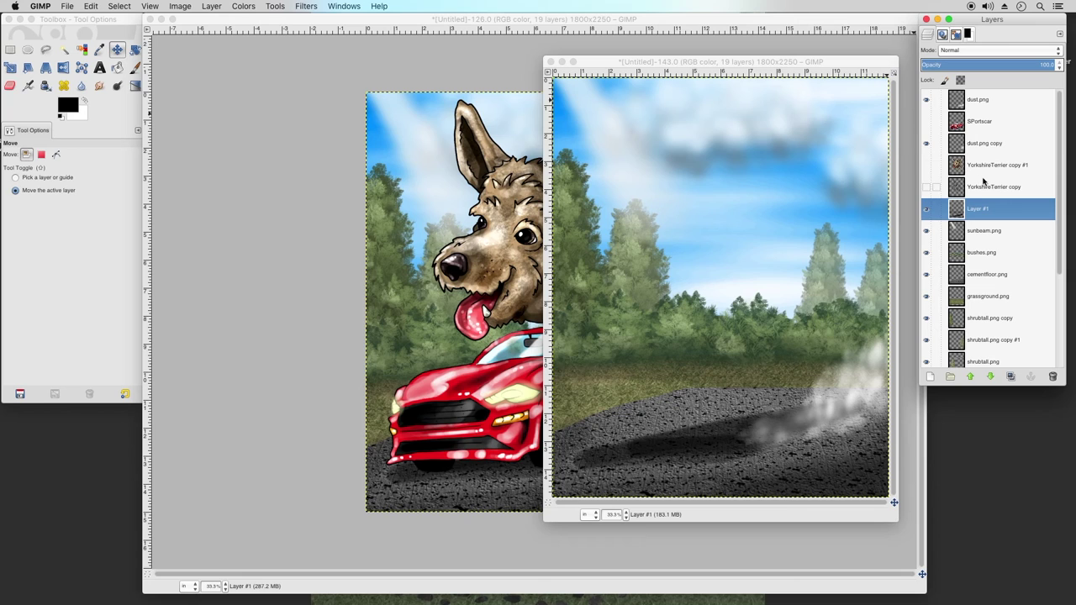
pyautogui.click(928, 143)
pyautogui.click(927, 99)
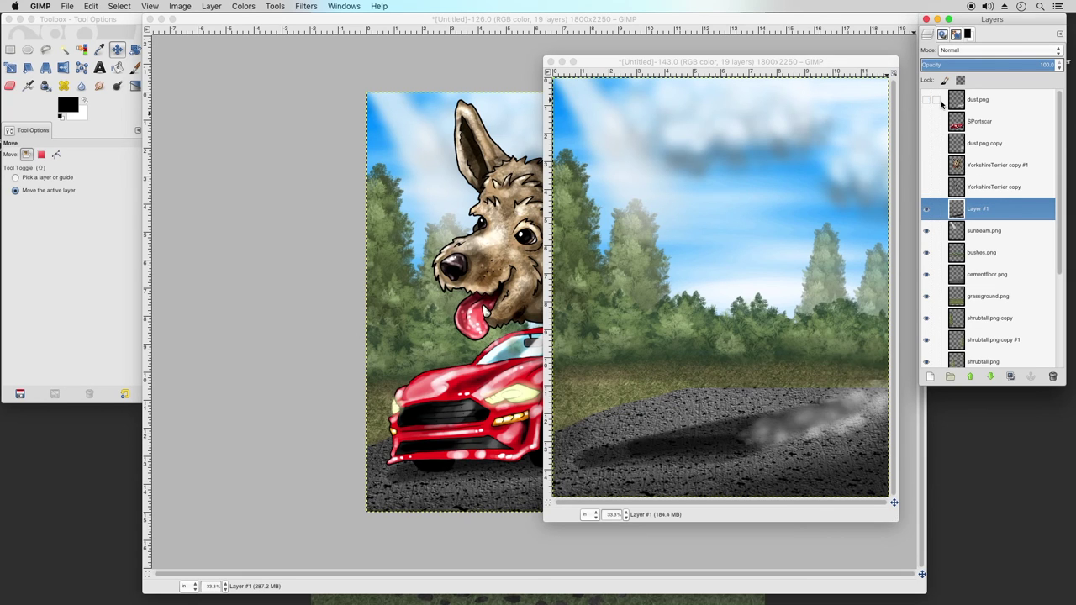
pyautogui.rightClick(982, 214)
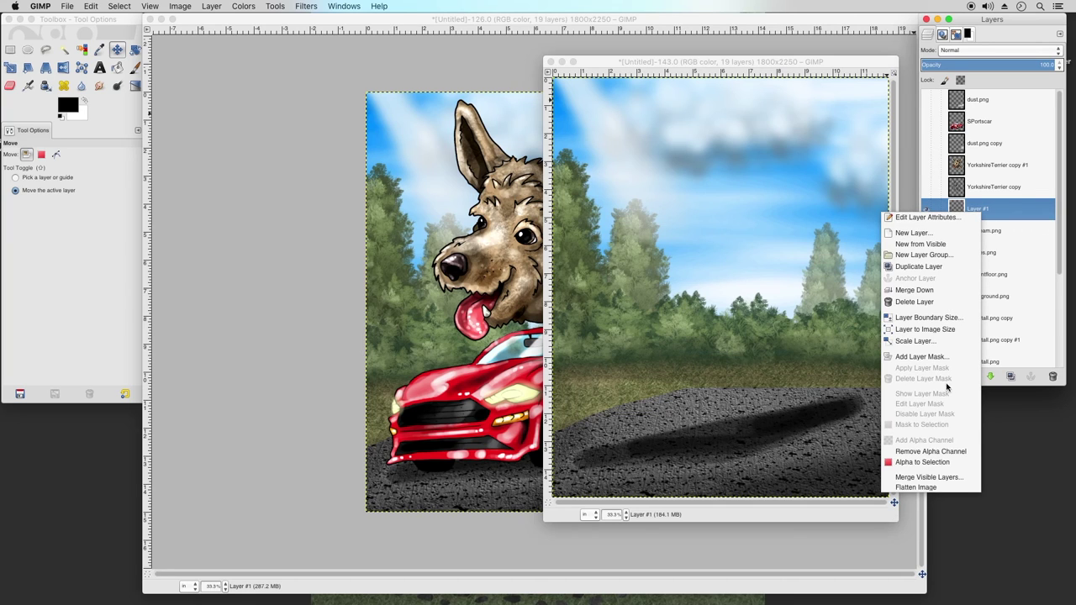
pyautogui.click(936, 488)
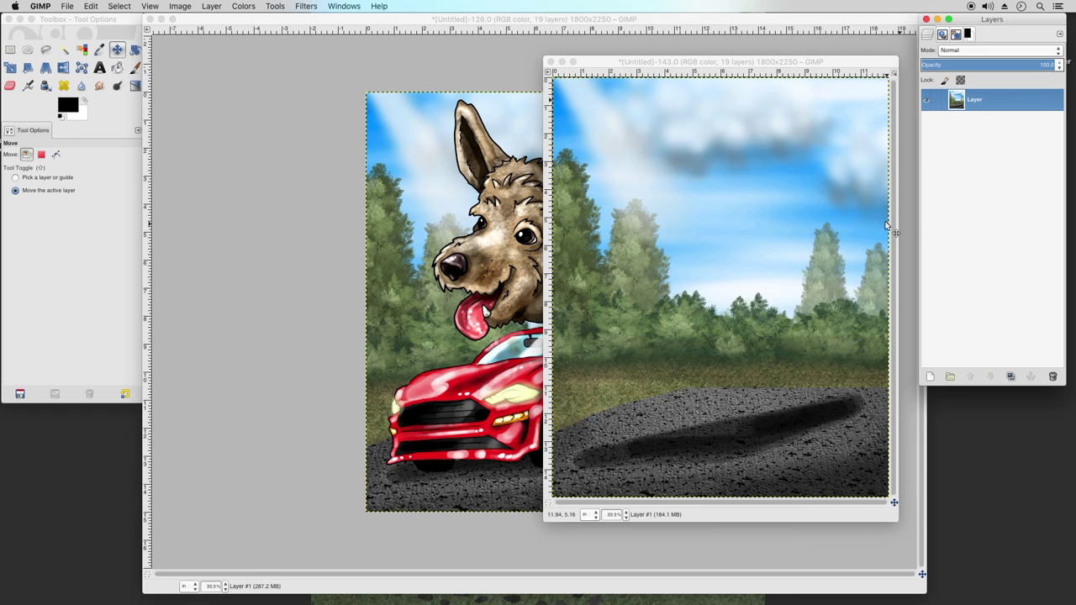
# Adjust the flattened background with Brightness-Contrast, setting brightness to 66 and contrast to 12
pyautogui.click(242, 7)
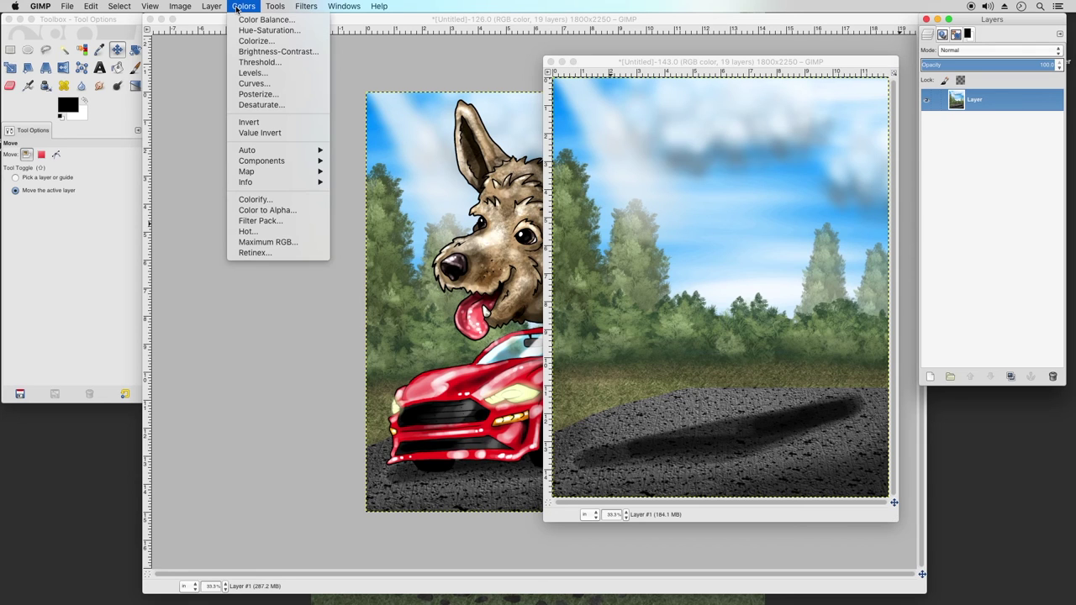
pyautogui.click(267, 53)
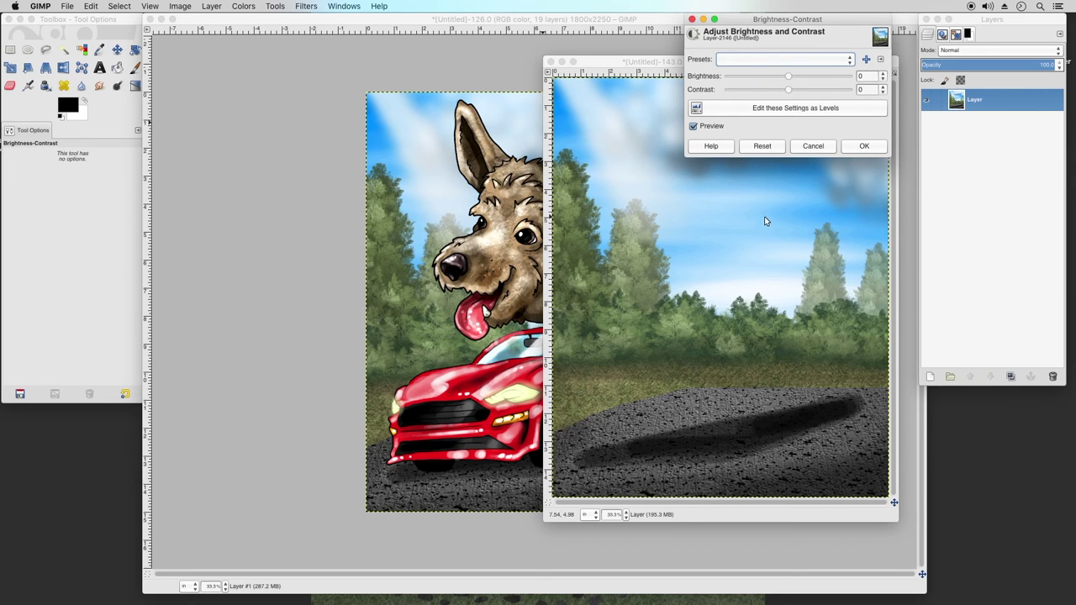
pyautogui.moveTo(791, 77); pyautogui.dragTo(821, 83)
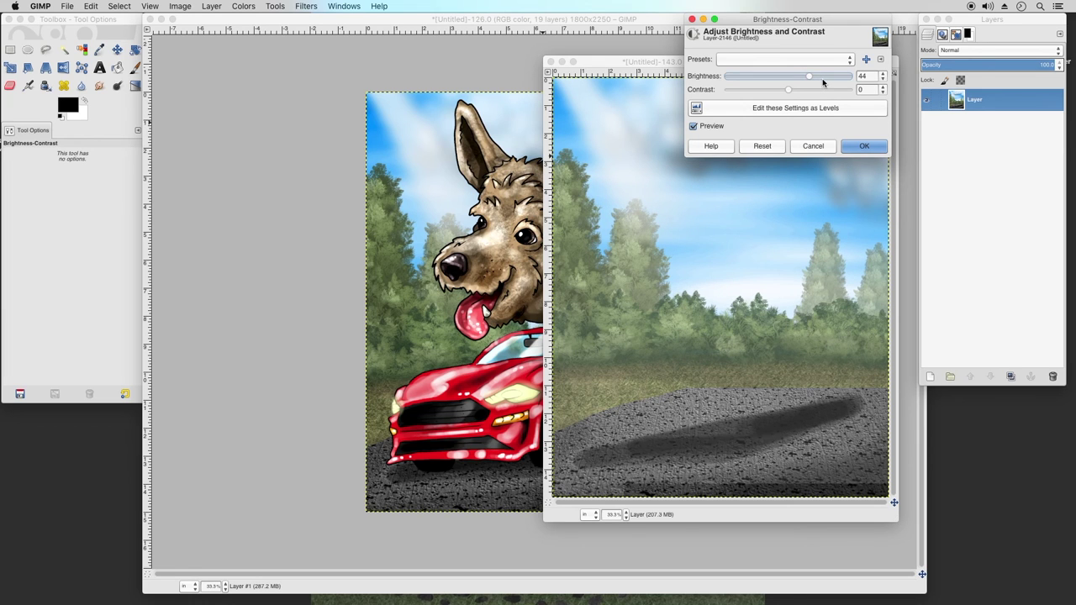
pyautogui.moveTo(790, 90); pyautogui.dragTo(806, 91)
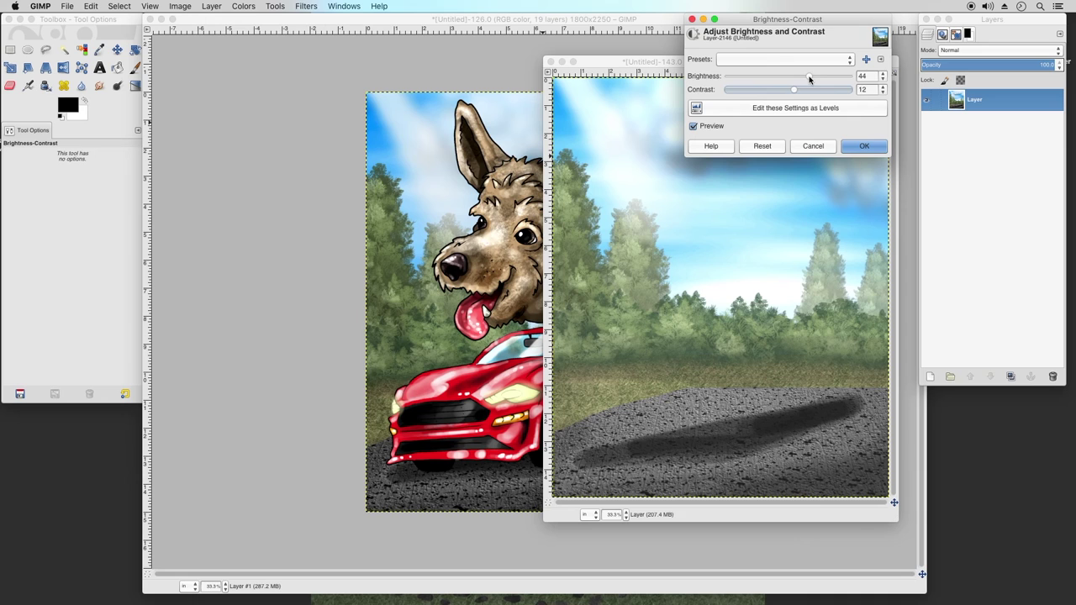
pyautogui.moveTo(810, 79); pyautogui.dragTo(821, 80)
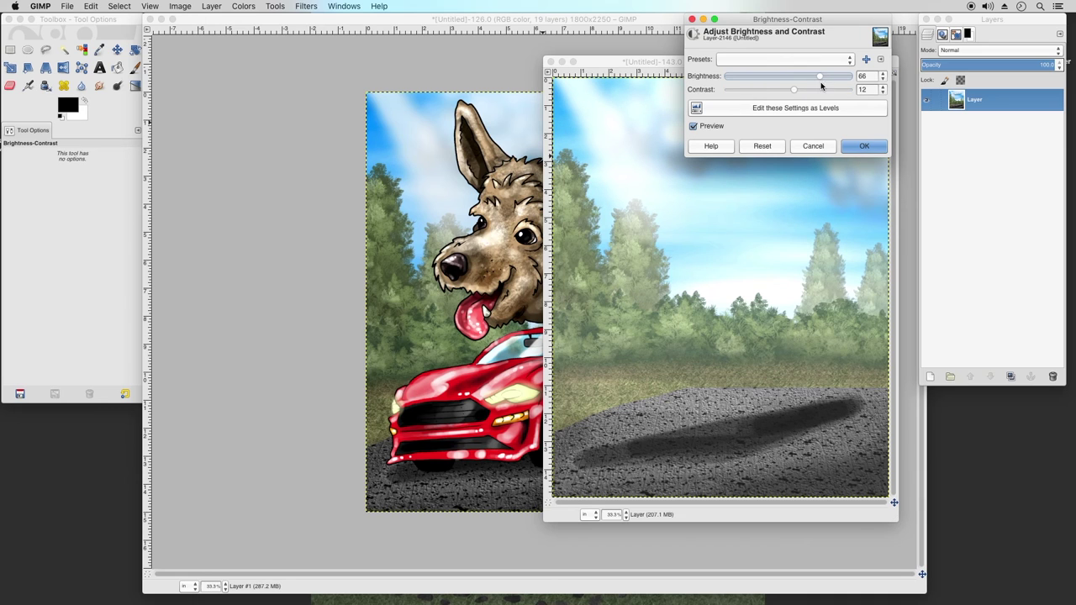
pyautogui.click(860, 147)
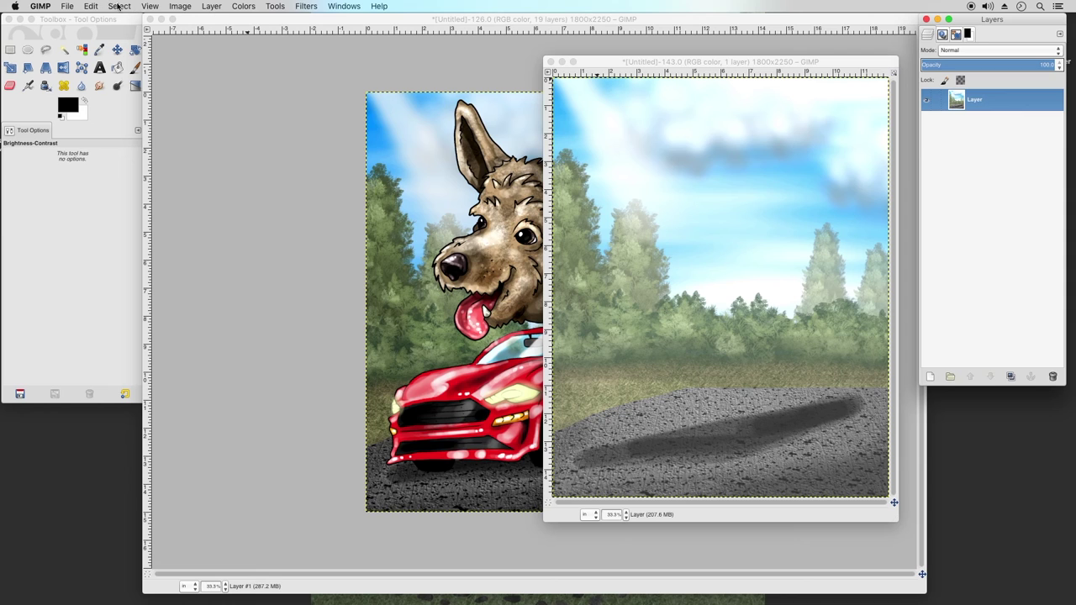
# Copy the entire brightened background and paste it into the original layered image
pyautogui.click(119, 7)
pyautogui.click(122, 19)
pyautogui.click(91, 6)
pyautogui.click(103, 80)
pyautogui.click(276, 23)
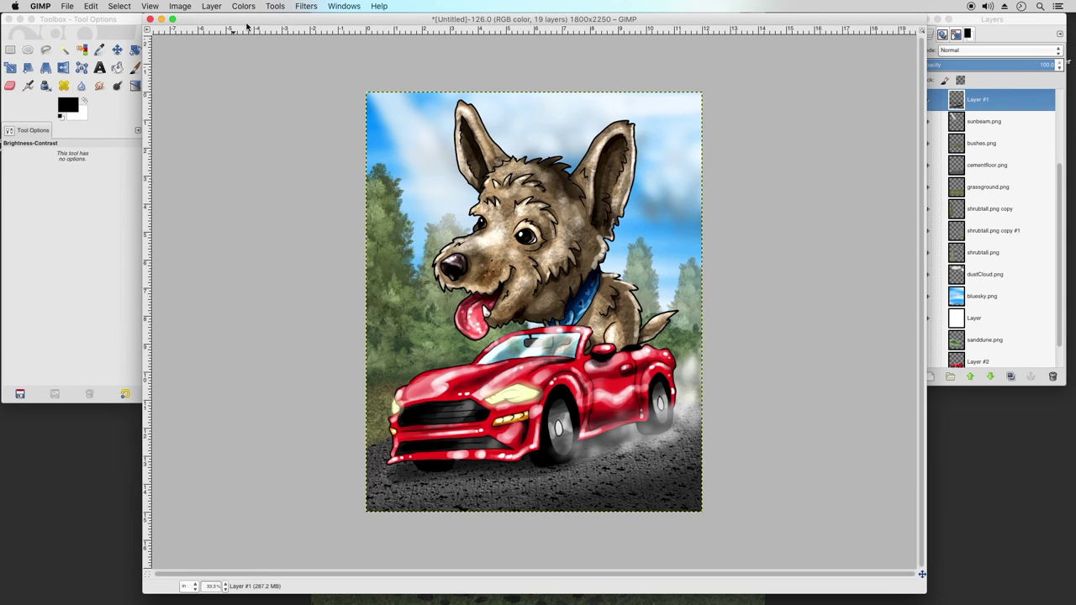
pyautogui.click(91, 6)
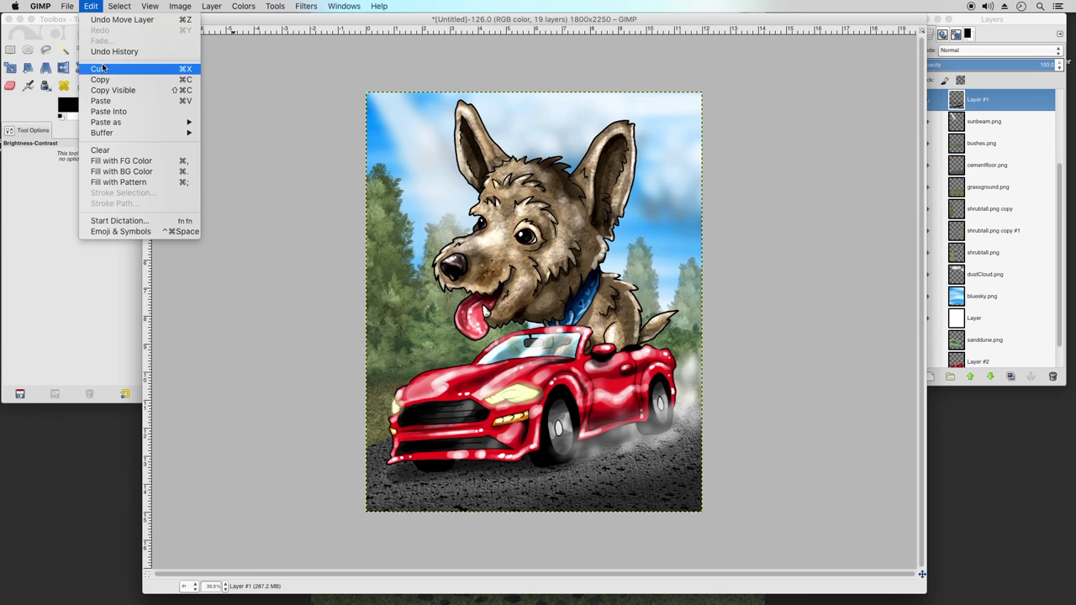
pyautogui.click(163, 101)
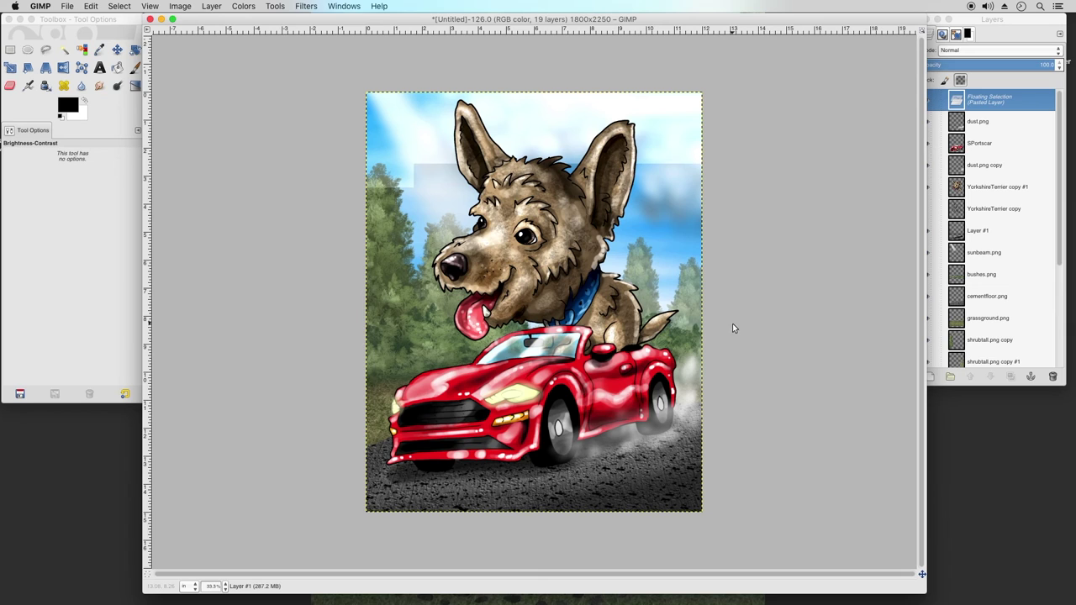
# Convert the floating pasted background into a new layer and stack it directly below YorkshireTerrier copy #1
pyautogui.click(1058, 124)
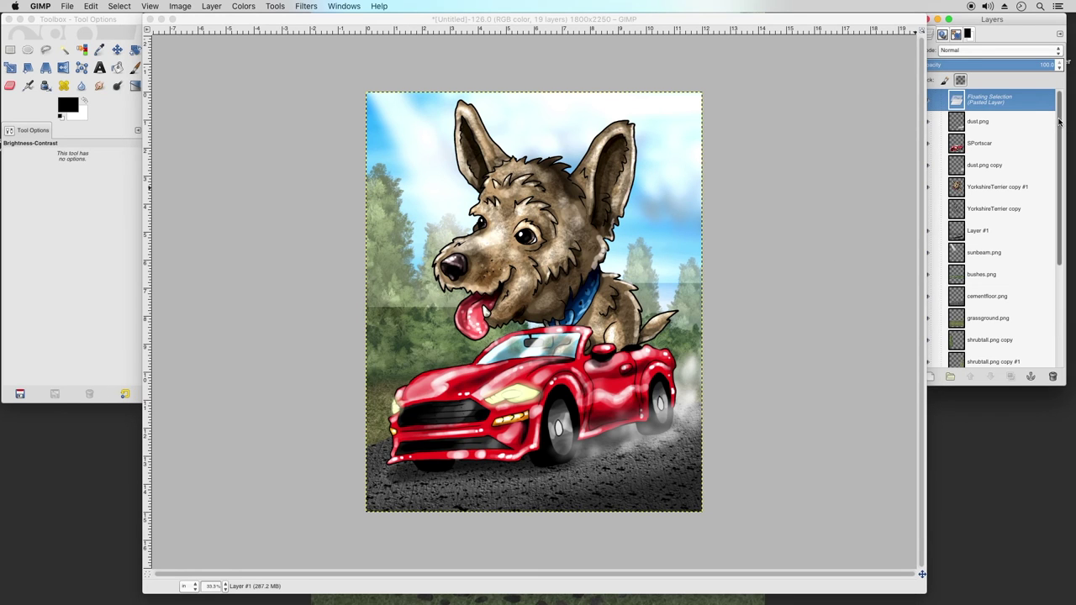
pyautogui.click(959, 102)
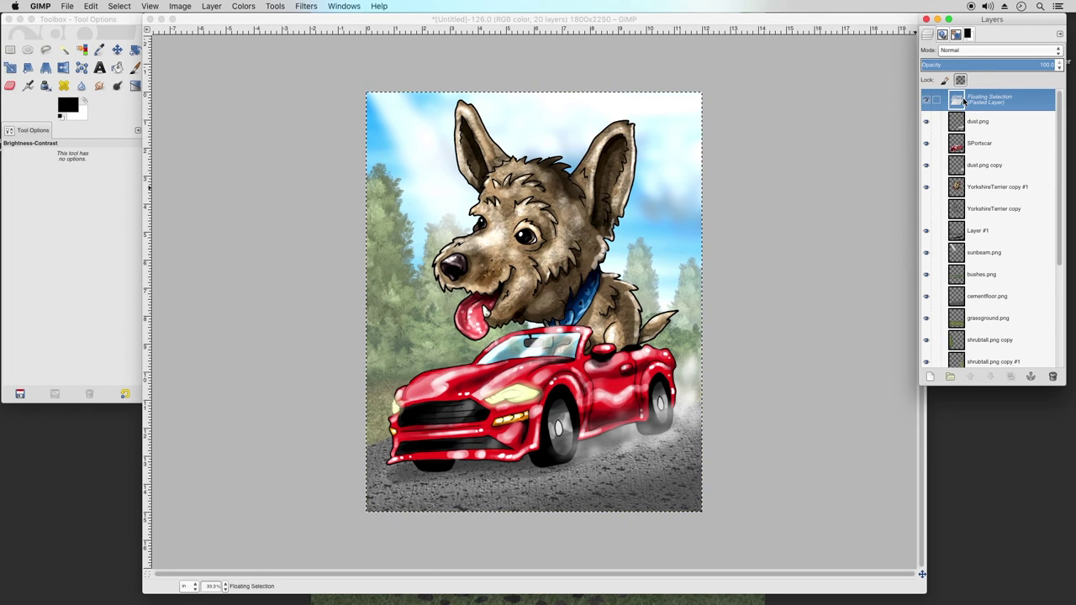
pyautogui.click(212, 6)
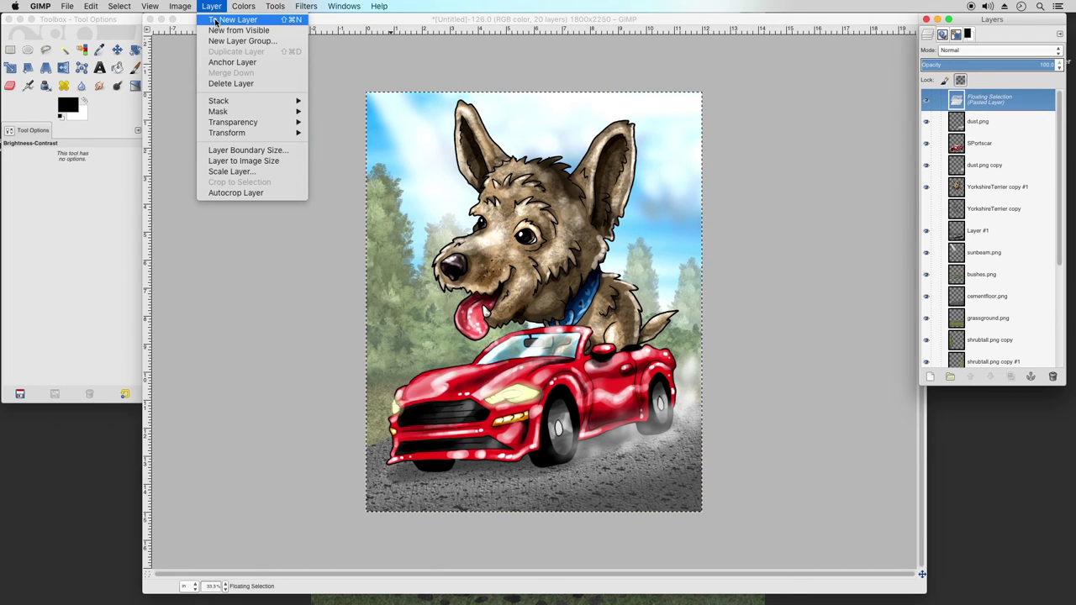
pyautogui.click(216, 20)
pyautogui.moveTo(960, 103); pyautogui.dragTo(993, 199)
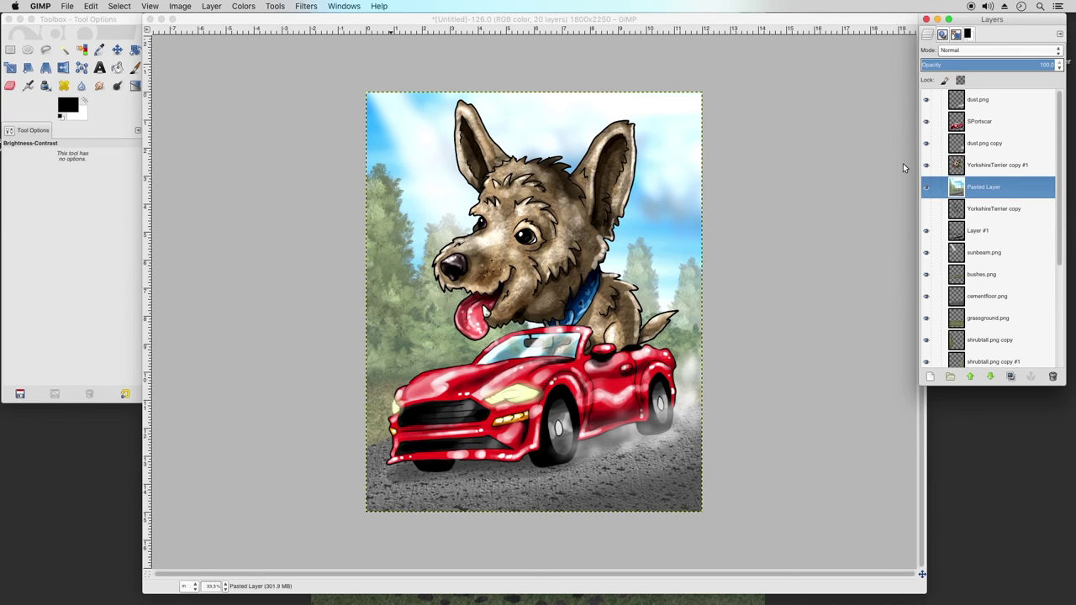
# Shift the midtones of the pasted background layer slightly toward cyan with Color Balance
pyautogui.click(244, 6)
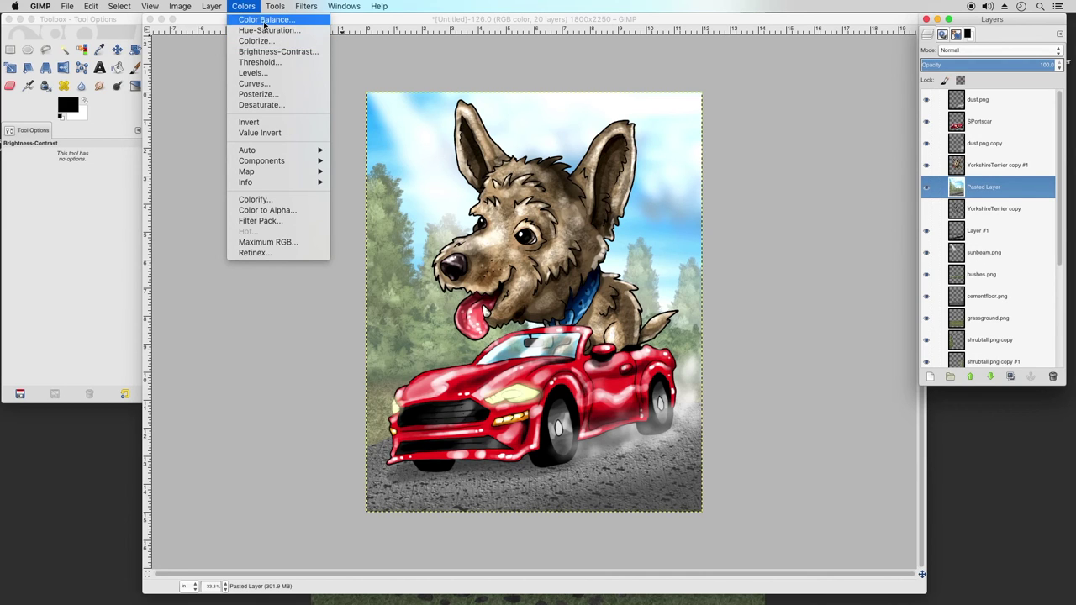
pyautogui.click(266, 20)
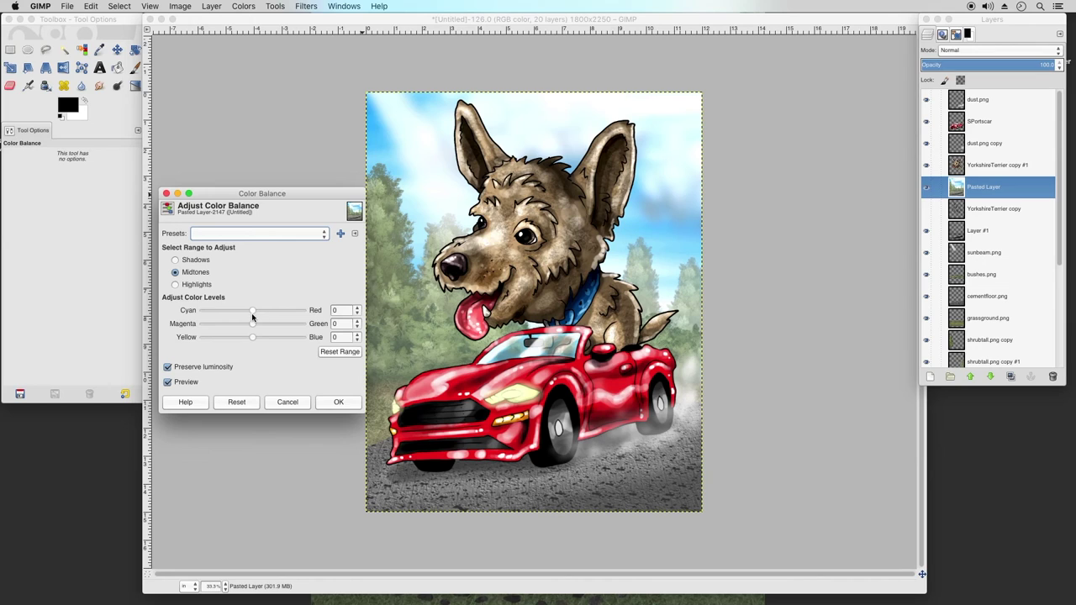
pyautogui.click(193, 285)
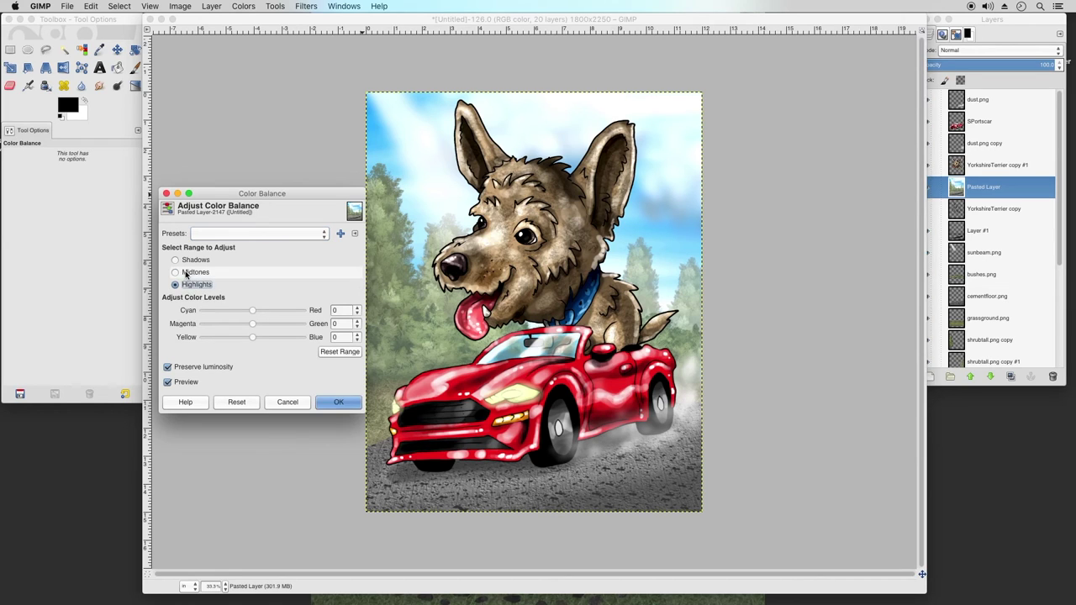
pyautogui.click(186, 274)
pyautogui.moveTo(252, 311); pyautogui.dragTo(238, 312)
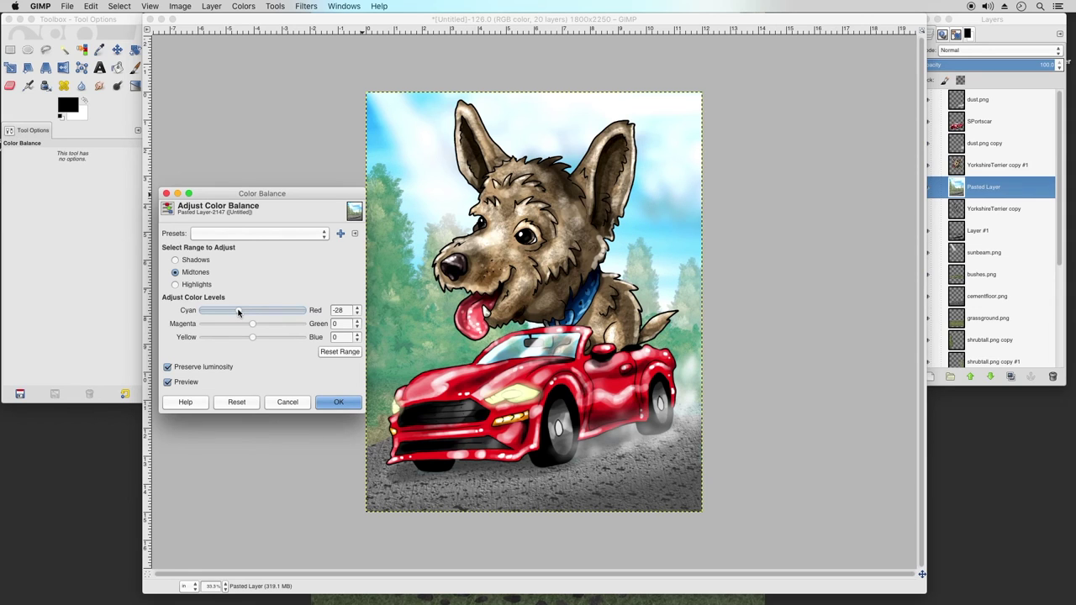
pyautogui.moveTo(238, 312); pyautogui.dragTo(244, 314)
pyautogui.click(337, 403)
# Raise the overall saturation of the pasted background layer with Hue-Saturation
pyautogui.click(243, 6)
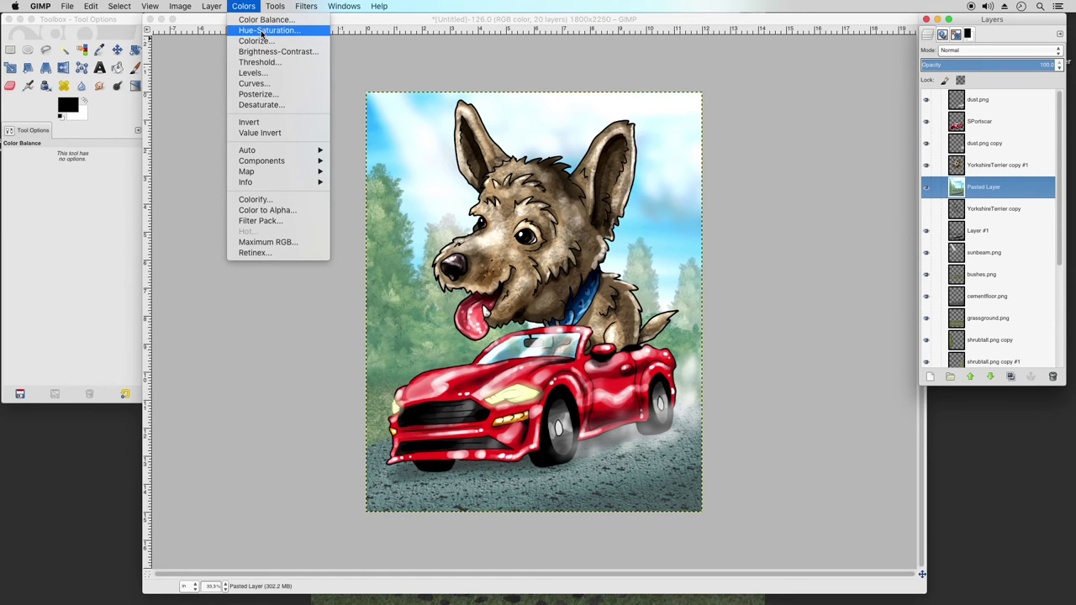
pyautogui.click(266, 32)
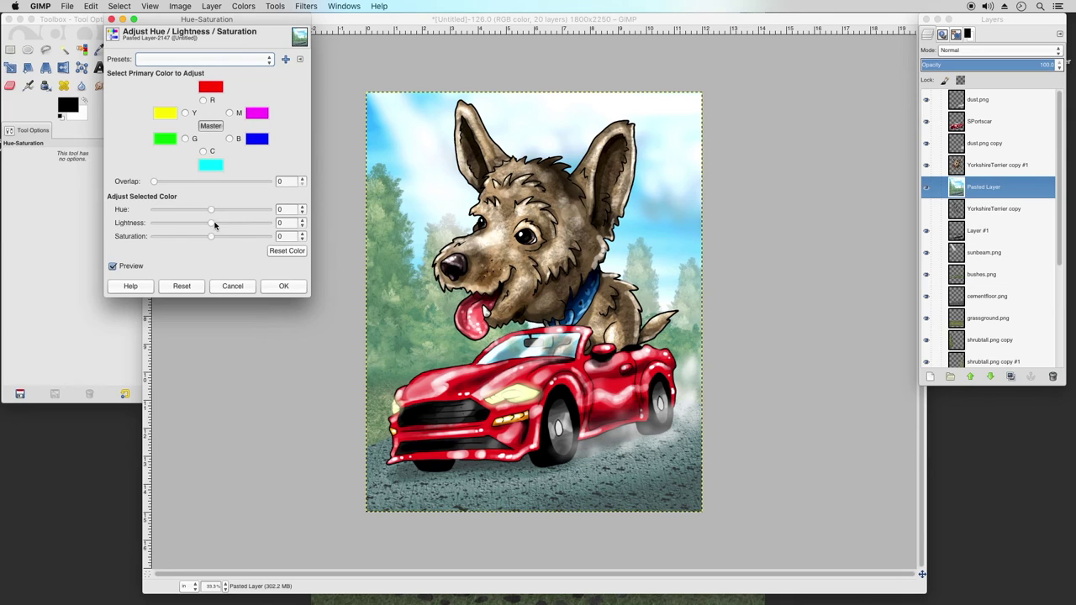
pyautogui.moveTo(210, 240); pyautogui.dragTo(250, 240)
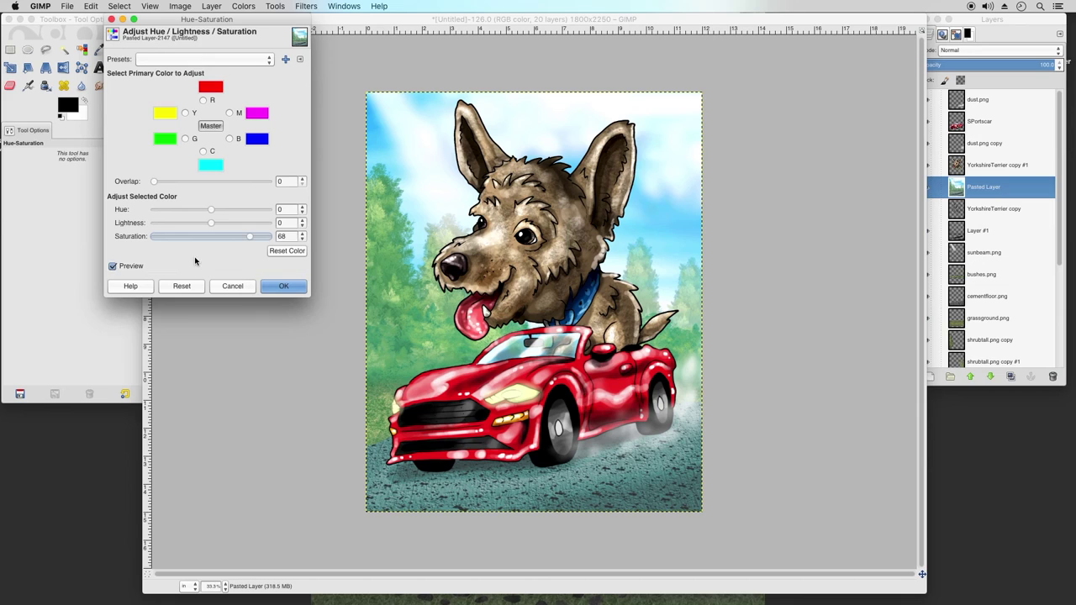
pyautogui.moveTo(249, 239); pyautogui.dragTo(239, 239)
pyautogui.click(284, 286)
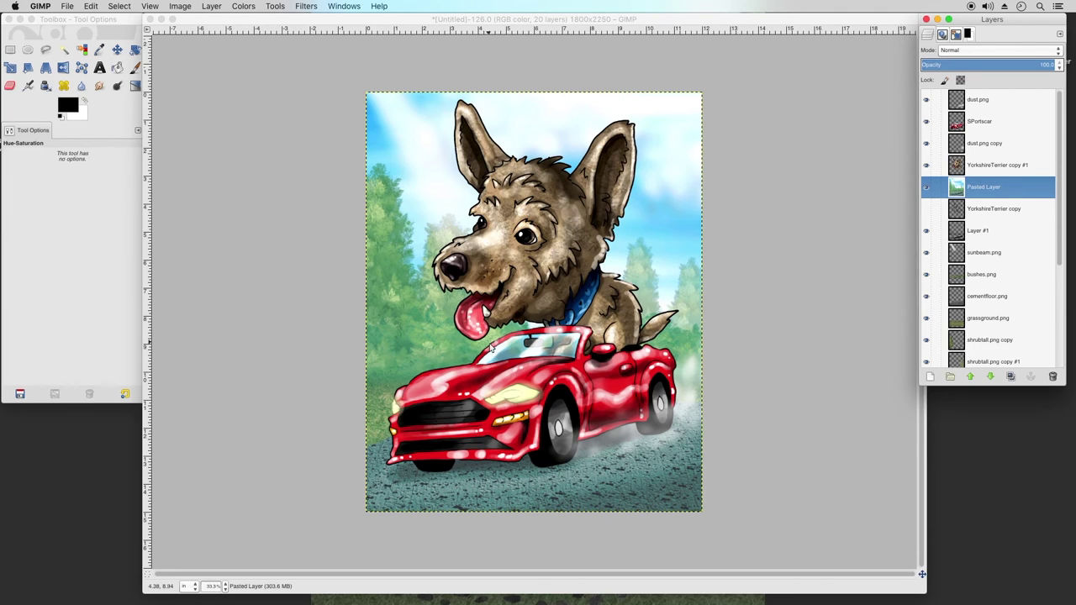
# Lighten the dog's tongue and muzzle on the YorkshireTerrier copy #1 layer with the Dodge tool at brush size 90.86
pyautogui.click(1005, 165)
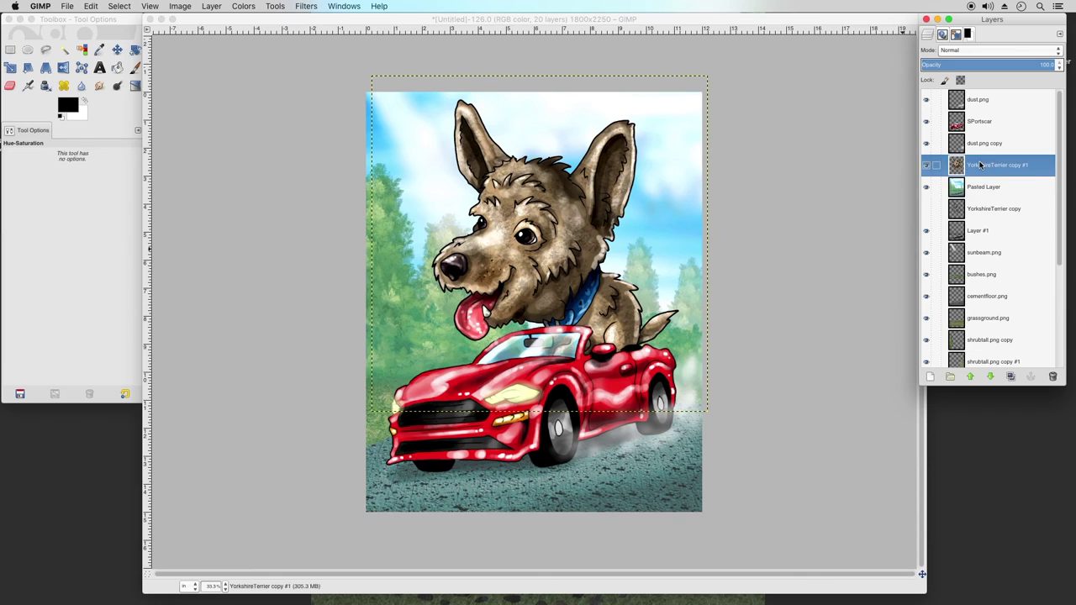
pyautogui.click(225, 587)
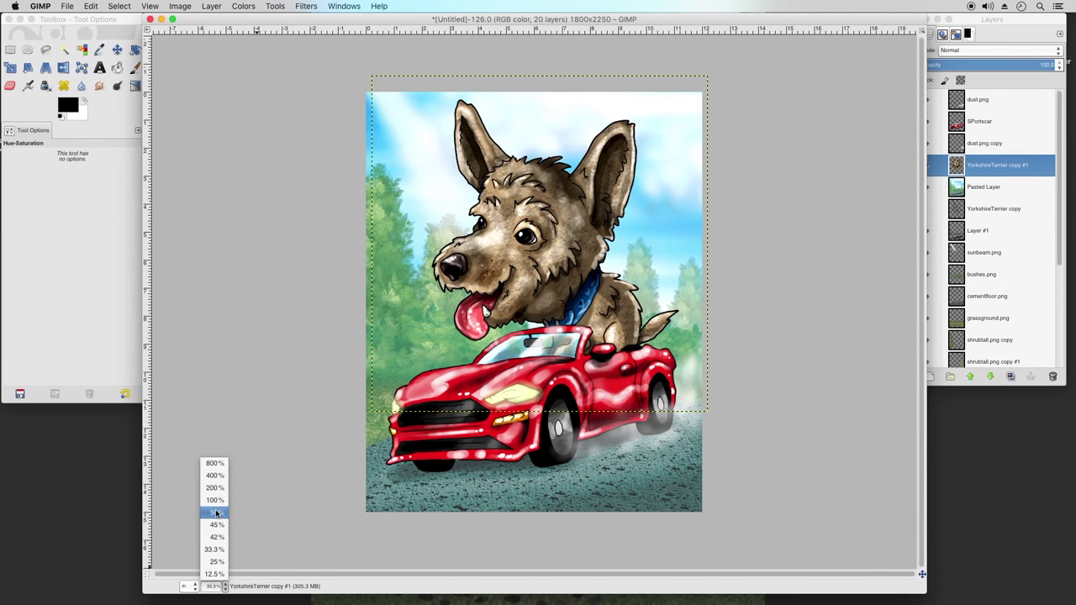
pyautogui.click(215, 512)
pyautogui.click(134, 68)
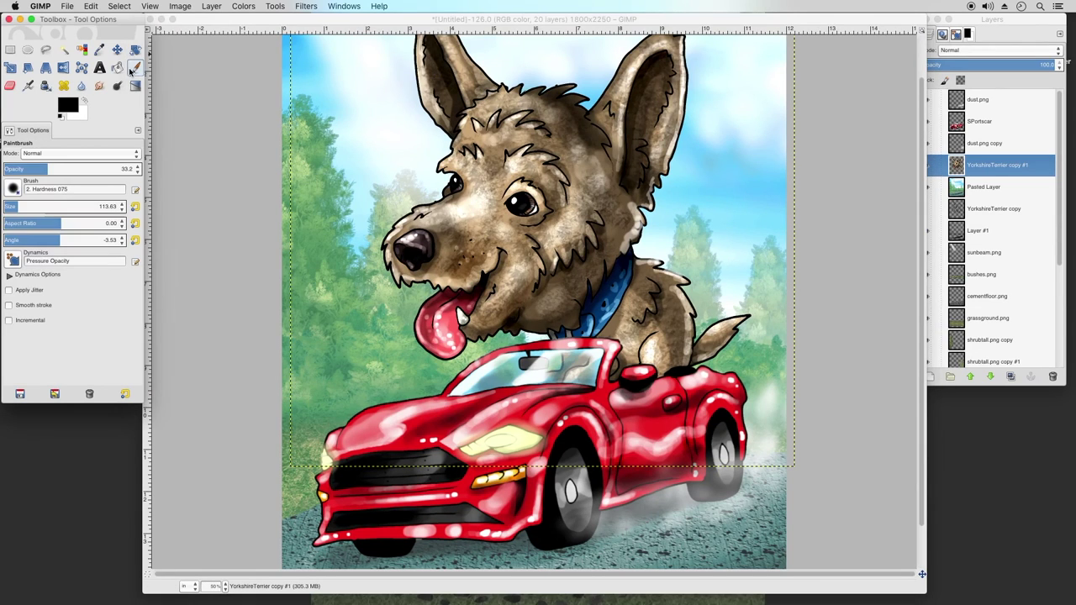
pyautogui.click(117, 87)
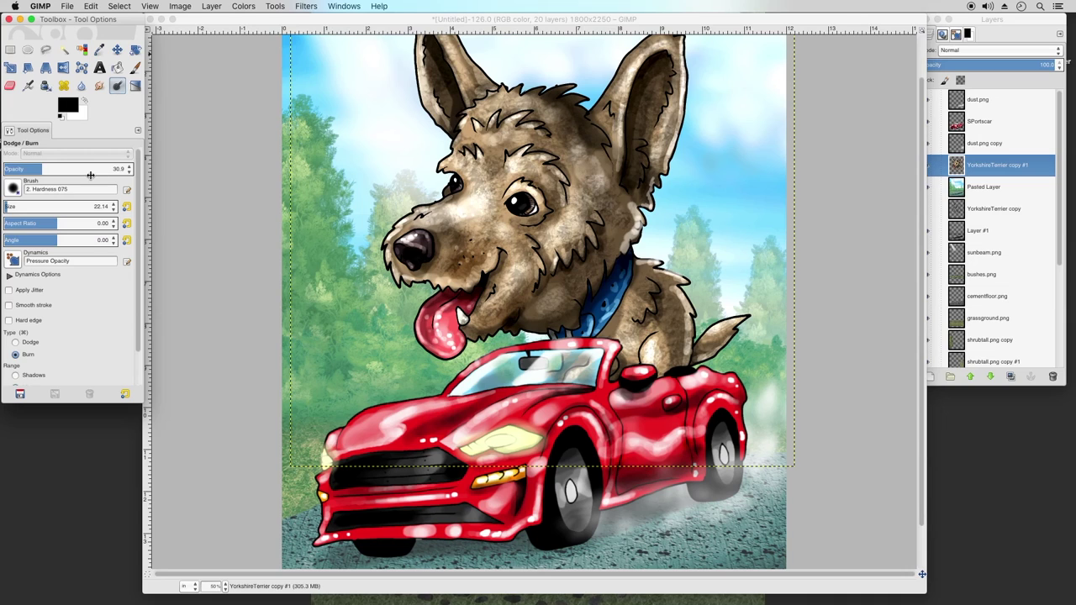
pyautogui.click(13, 204)
pyautogui.click(26, 342)
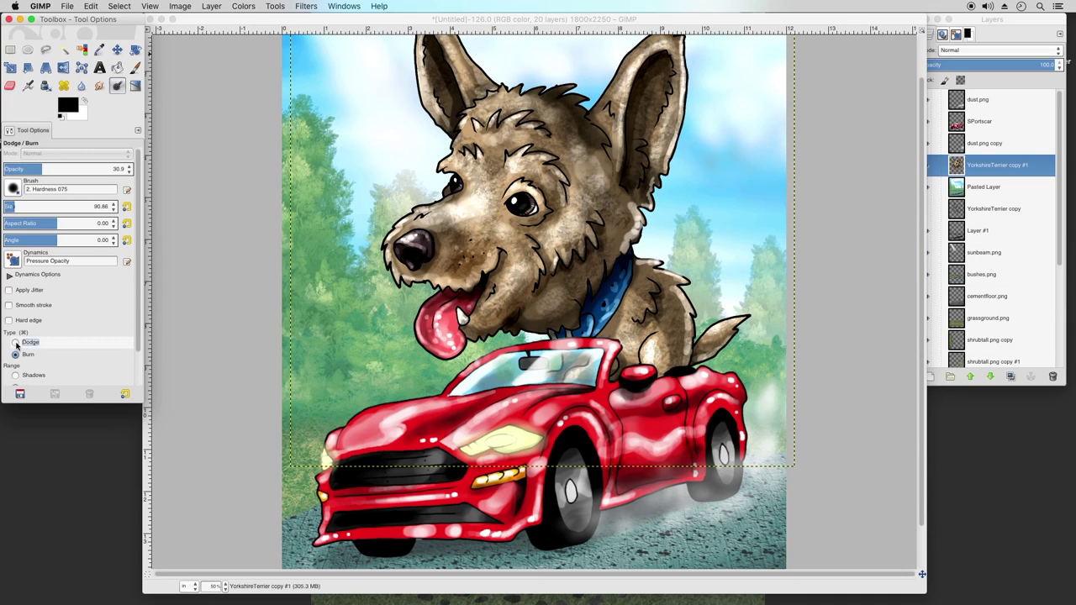
pyautogui.click(462, 305)
pyautogui.moveTo(437, 313)
pyautogui.mouseDown()
pyautogui.moveTo(434, 339)
pyautogui.moveTo(446, 334)
pyautogui.moveTo(454, 349)
pyautogui.moveTo(441, 324)
pyautogui.moveTo(446, 349)
pyautogui.mouseUp()
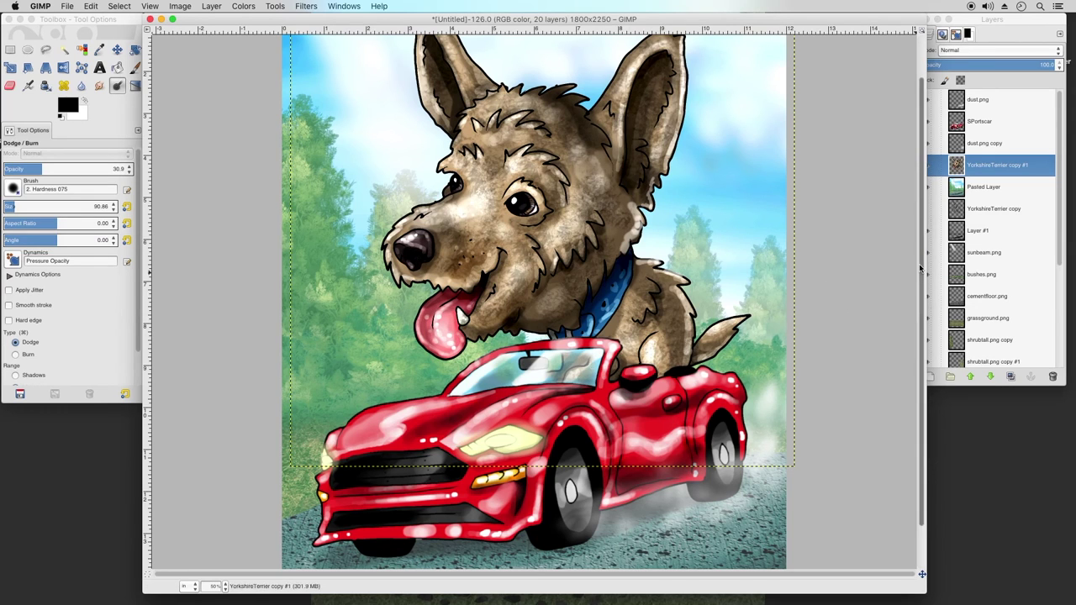
pyautogui.moveTo(920, 267)
pyautogui.mouseDown()
pyautogui.moveTo(919, 254)
pyautogui.moveTo(911, 261)
pyautogui.mouseUp()
pyautogui.moveTo(920, 298); pyautogui.dragTo(919, 244)
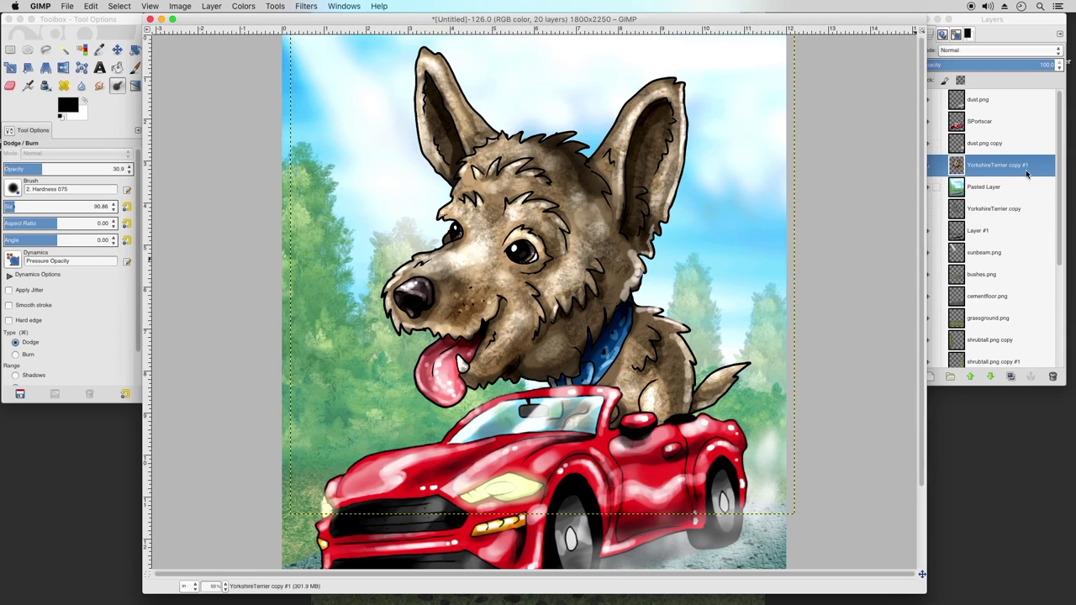
# Apply the basic Blur filter to the YorkshireTerrier copy #1 layer
pyautogui.click(991, 160)
pyautogui.click(306, 6)
pyautogui.moveTo(354, 71)
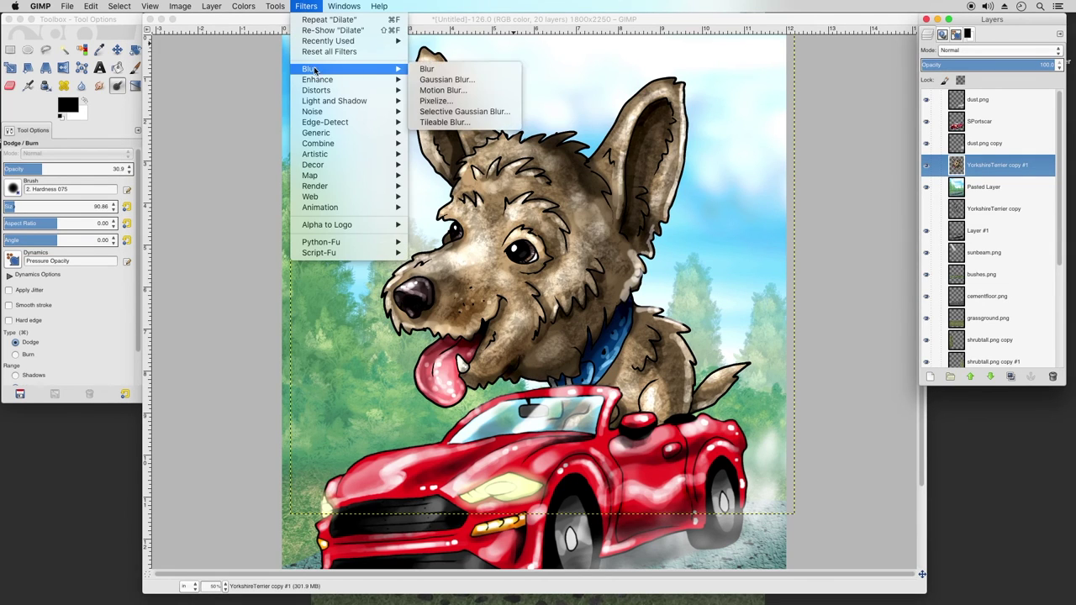
pyautogui.click(449, 70)
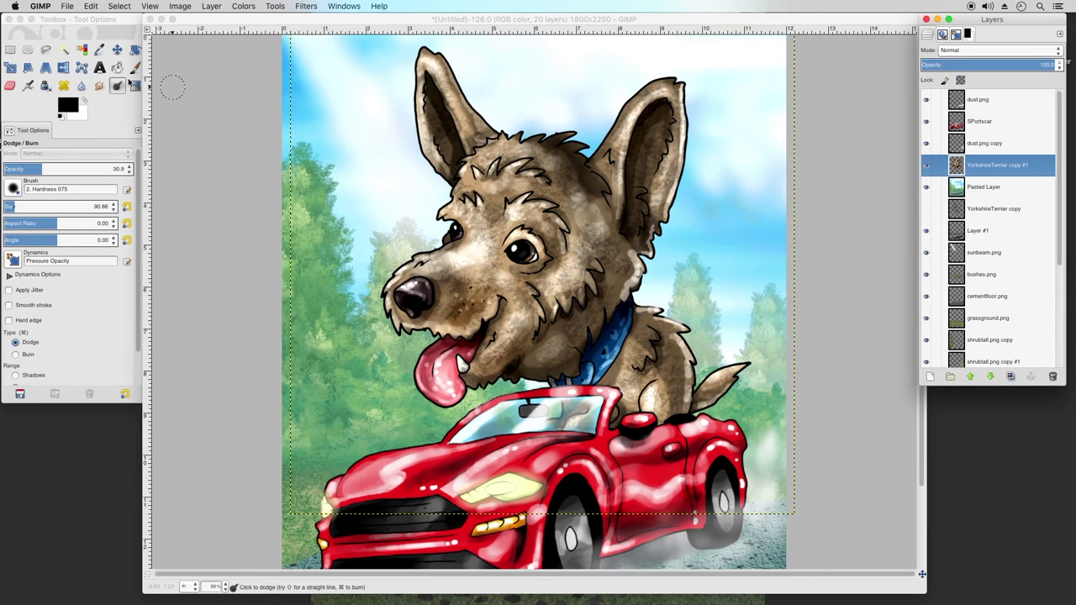
# Duplicate YorkshireTerrier copy #1, then hide the original and move it below Pasted Layer, keeping the duplicate active
pyautogui.click(47, 88)
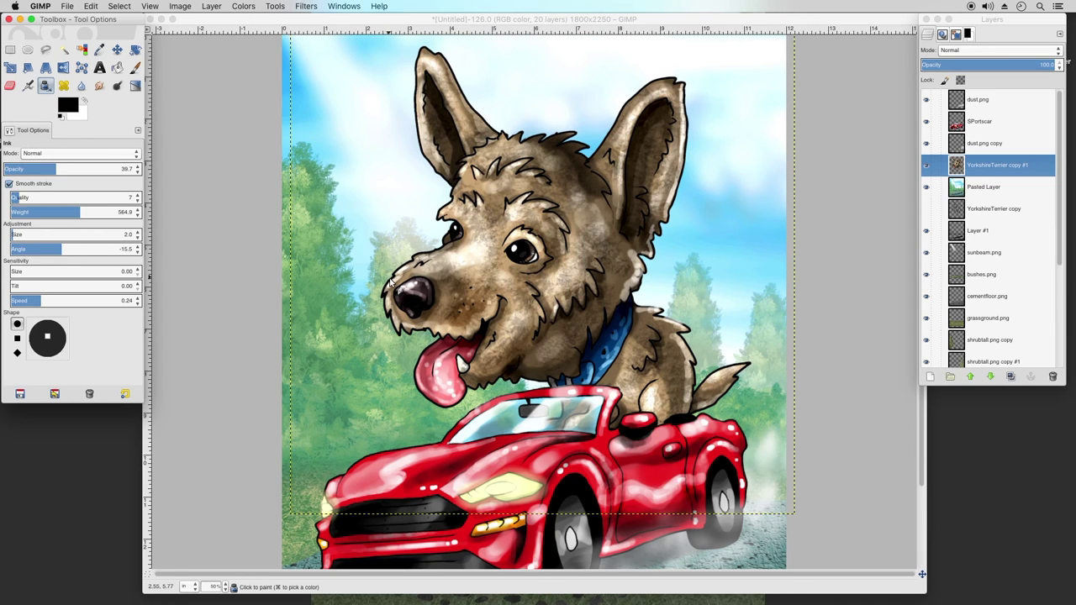
pyautogui.rightClick(965, 166)
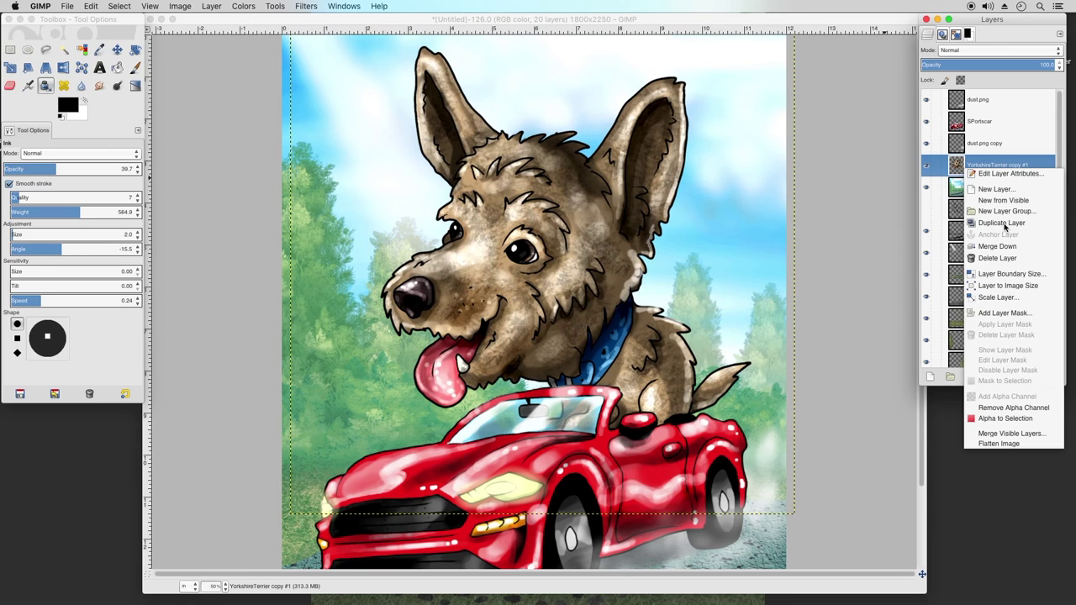
pyautogui.click(1028, 224)
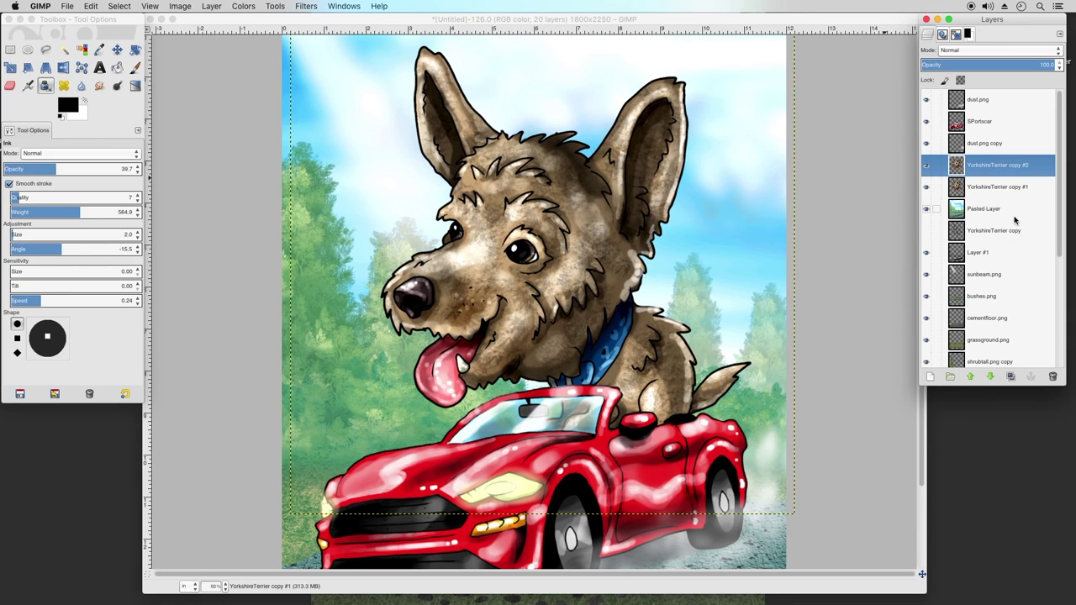
pyautogui.moveTo(930, 189); pyautogui.dragTo(969, 217)
pyautogui.click(974, 168)
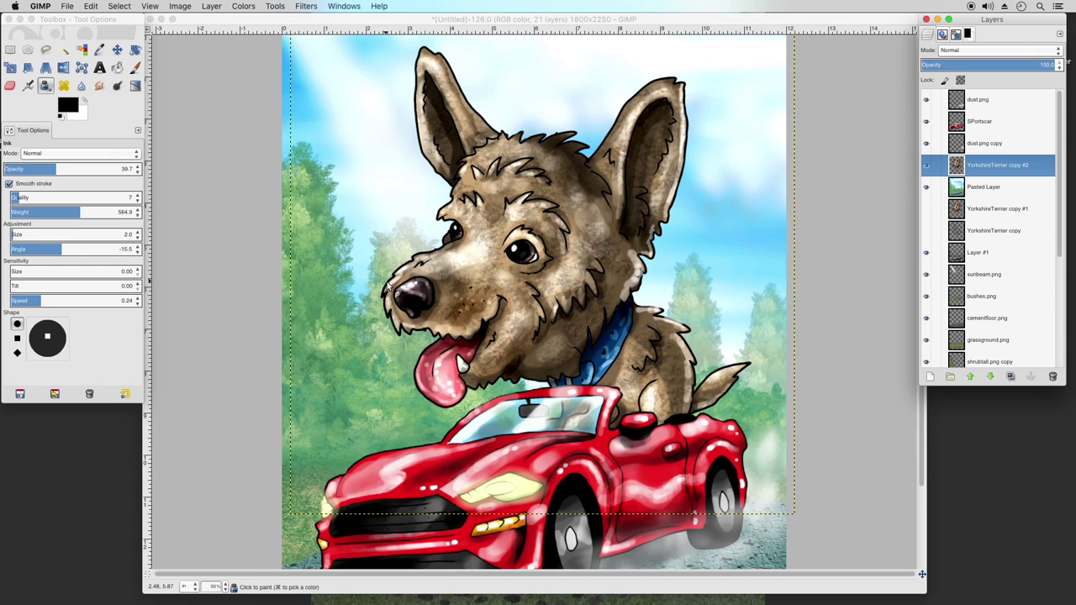
# Draw thin curved black whiskers on both sides of the dog's muzzle with the Ink tool
pyautogui.moveTo(387, 284)
pyautogui.mouseDown()
pyautogui.moveTo(334, 292)
pyautogui.moveTo(355, 302)
pyautogui.mouseUp()
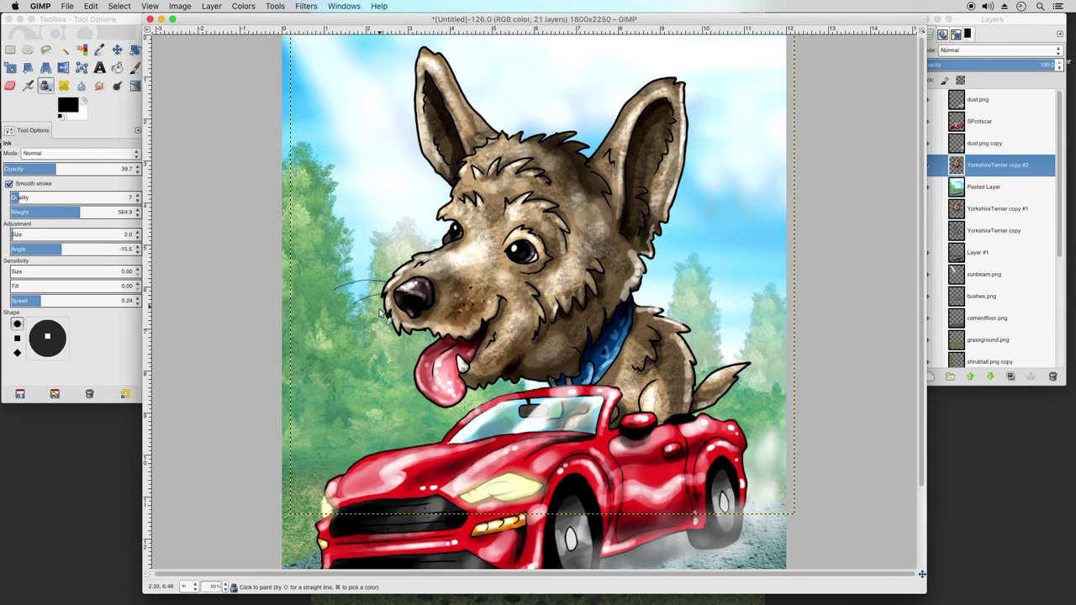
pyautogui.moveTo(385, 305); pyautogui.dragTo(362, 329)
pyautogui.moveTo(392, 279)
pyautogui.mouseDown()
pyautogui.moveTo(350, 266)
pyautogui.moveTo(347, 297)
pyautogui.mouseUp()
pyautogui.moveTo(491, 275)
pyautogui.mouseDown()
pyautogui.moveTo(470, 289)
pyautogui.moveTo(508, 286)
pyautogui.mouseUp()
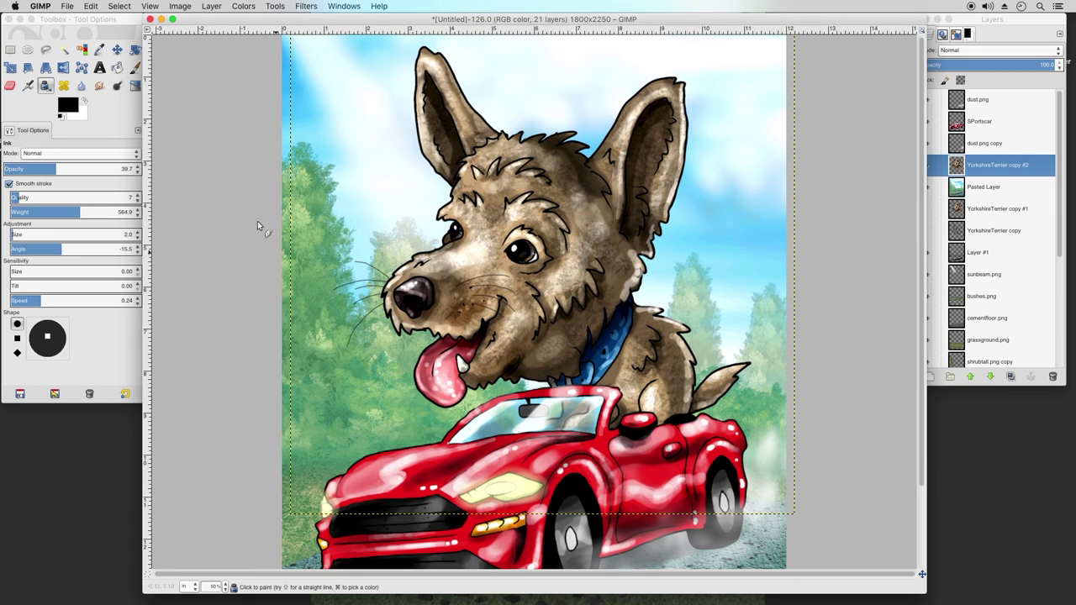
# Taper the tips of the dog's whiskers on YorkshireTerrier copy #2 with the Smudge tool
pyautogui.click(100, 85)
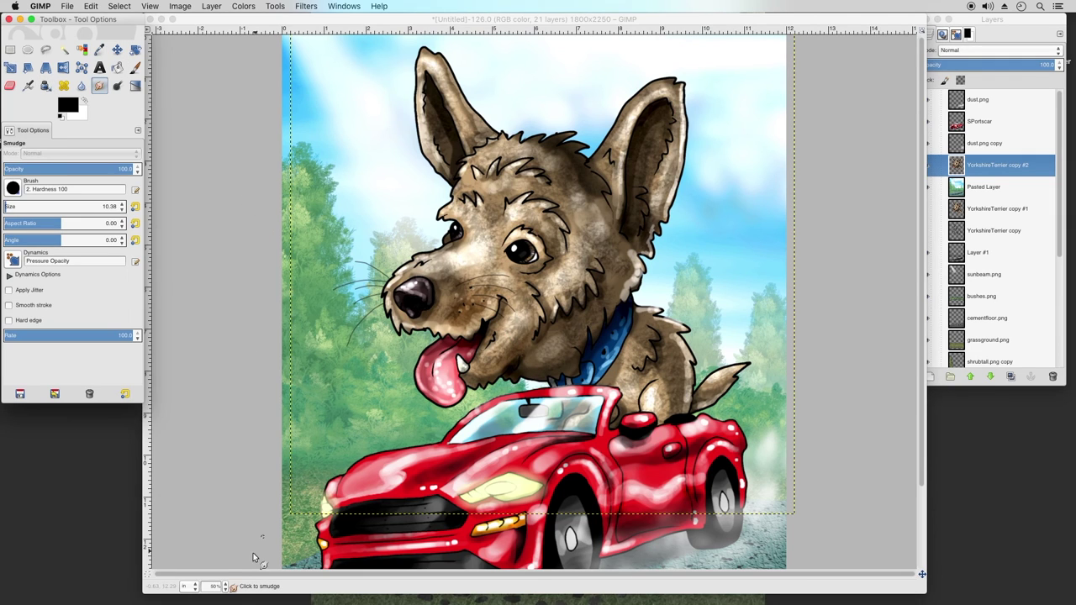
pyautogui.click(221, 587)
pyautogui.click(216, 515)
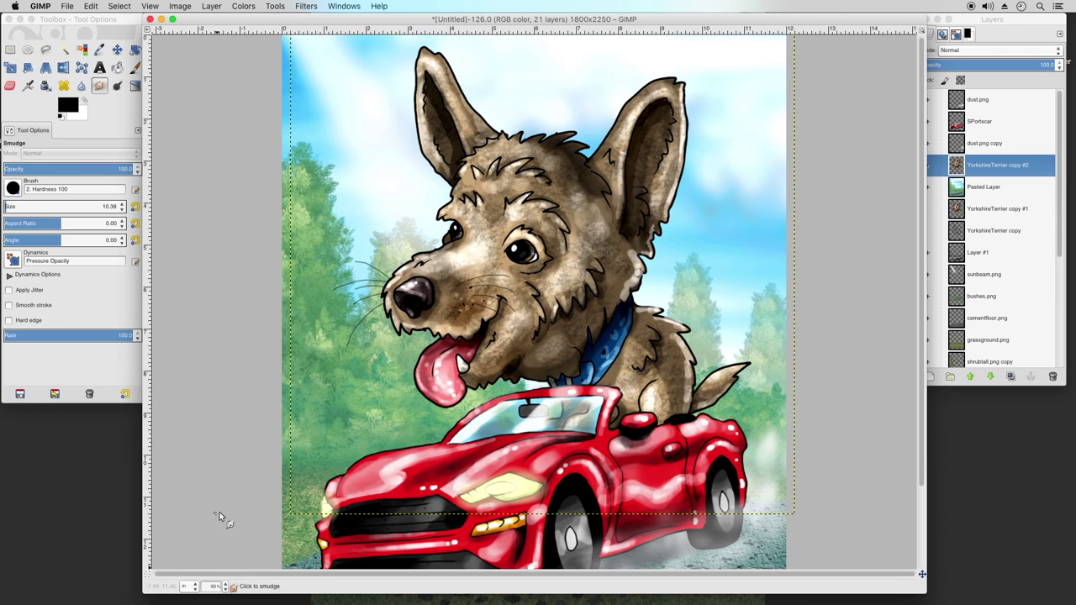
pyautogui.click(221, 587)
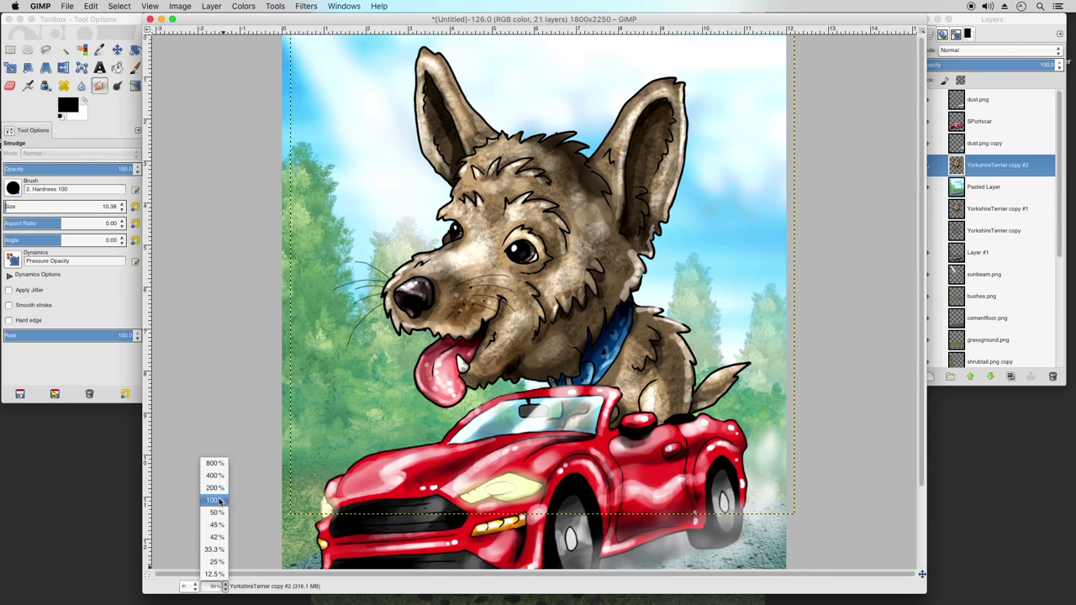
pyautogui.click(219, 506)
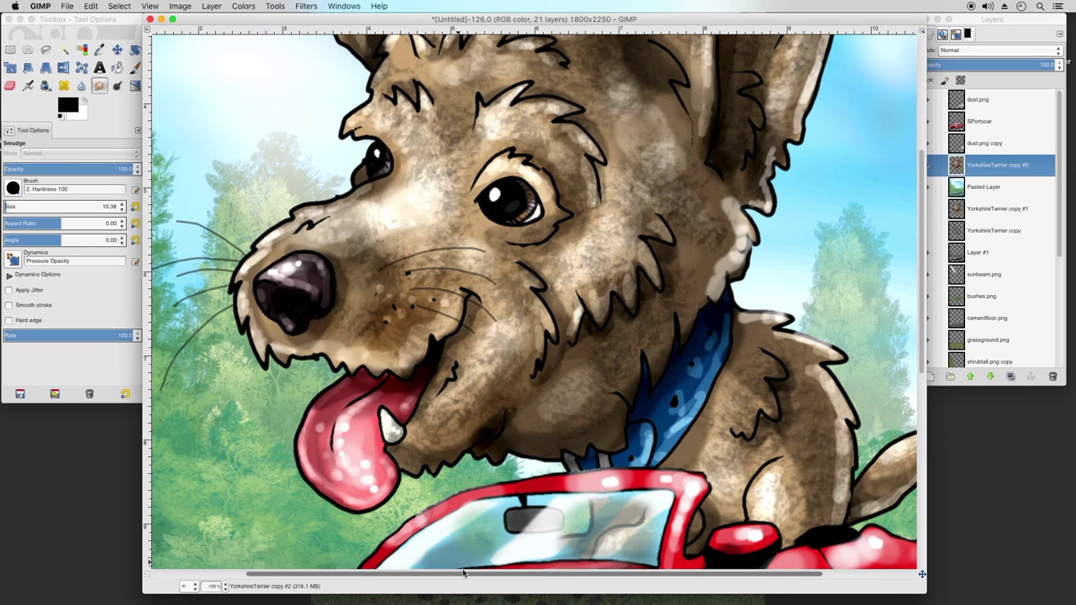
pyautogui.moveTo(458, 578); pyautogui.dragTo(367, 578)
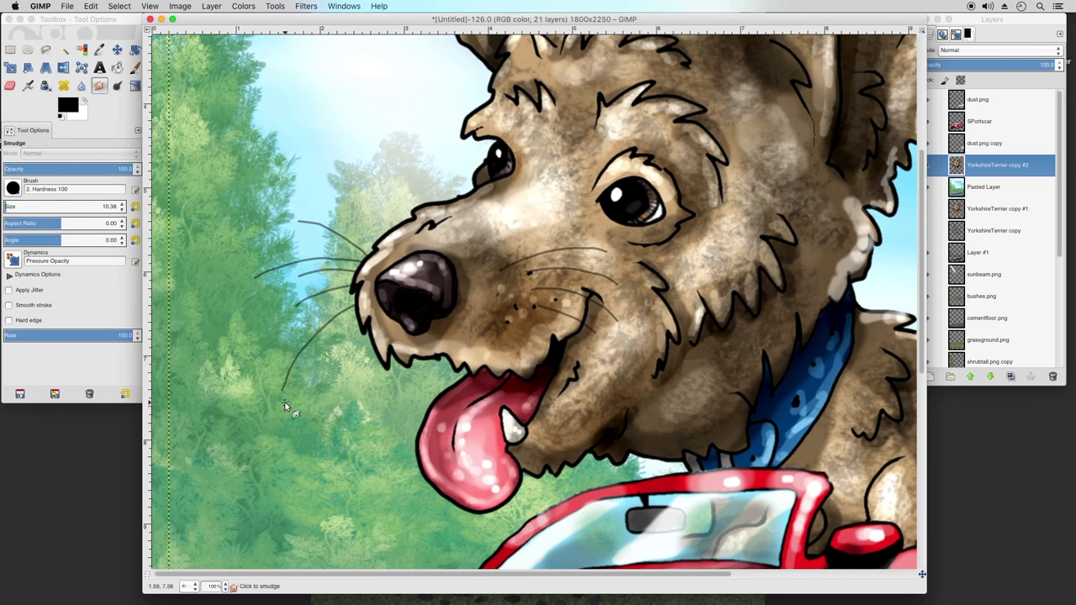
pyautogui.click(293, 376)
pyautogui.click(224, 586)
pyautogui.click(221, 541)
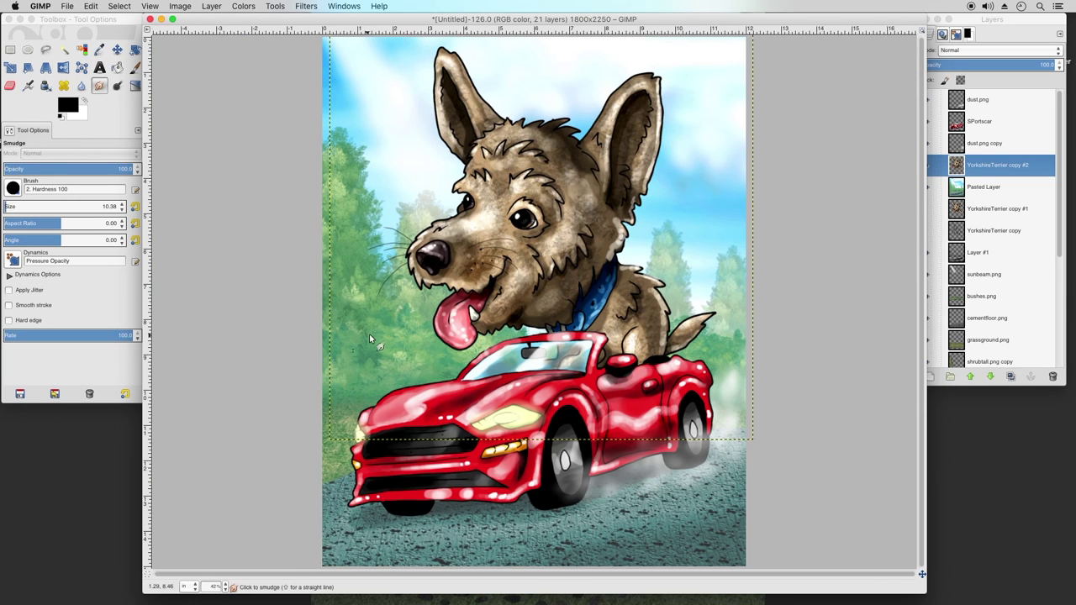
pyautogui.click(980, 168)
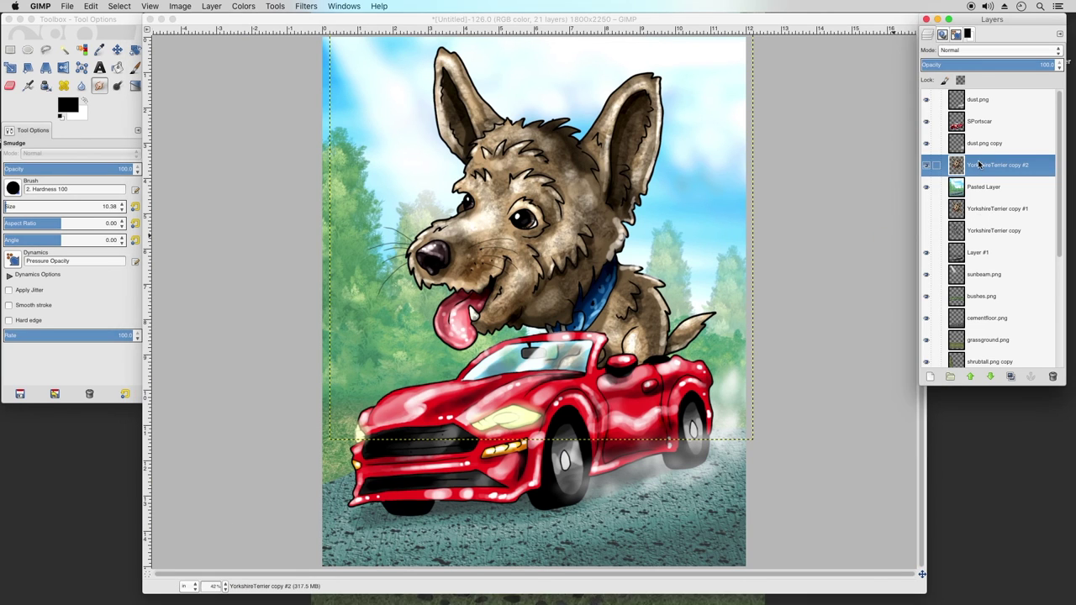
pyautogui.click(976, 184)
pyautogui.click(973, 166)
pyautogui.click(243, 6)
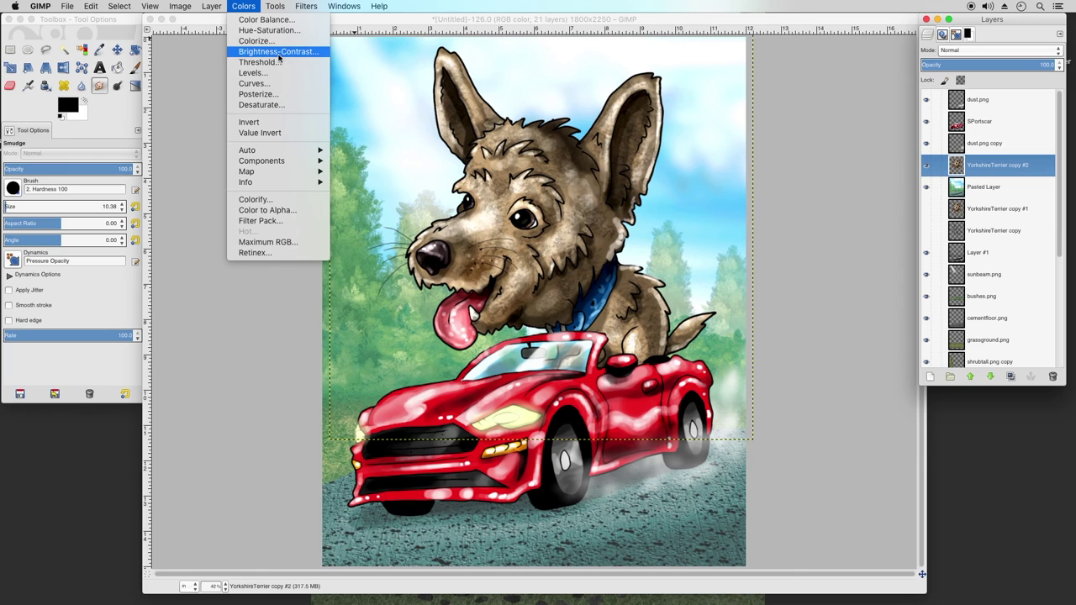
pyautogui.click(814, 182)
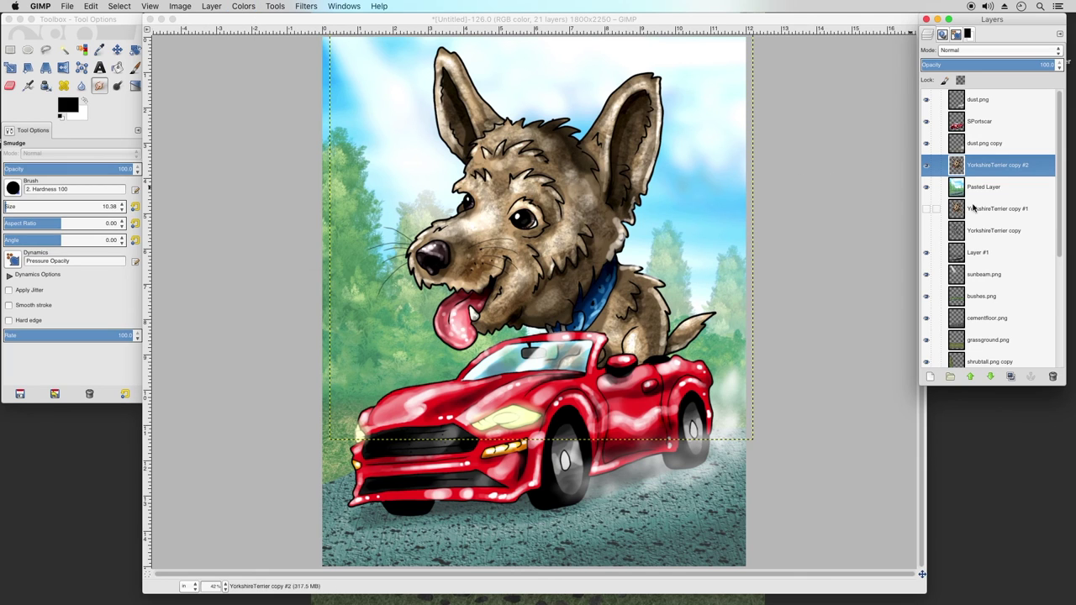
# Duplicate the Pasted Layer background
pyautogui.click(978, 187)
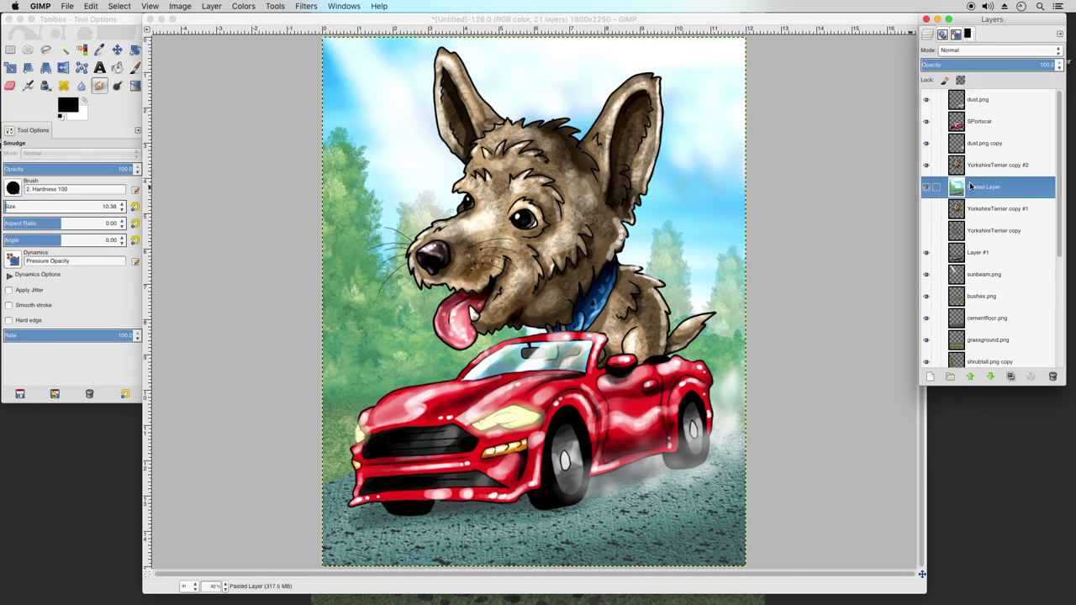
pyautogui.rightClick(967, 190)
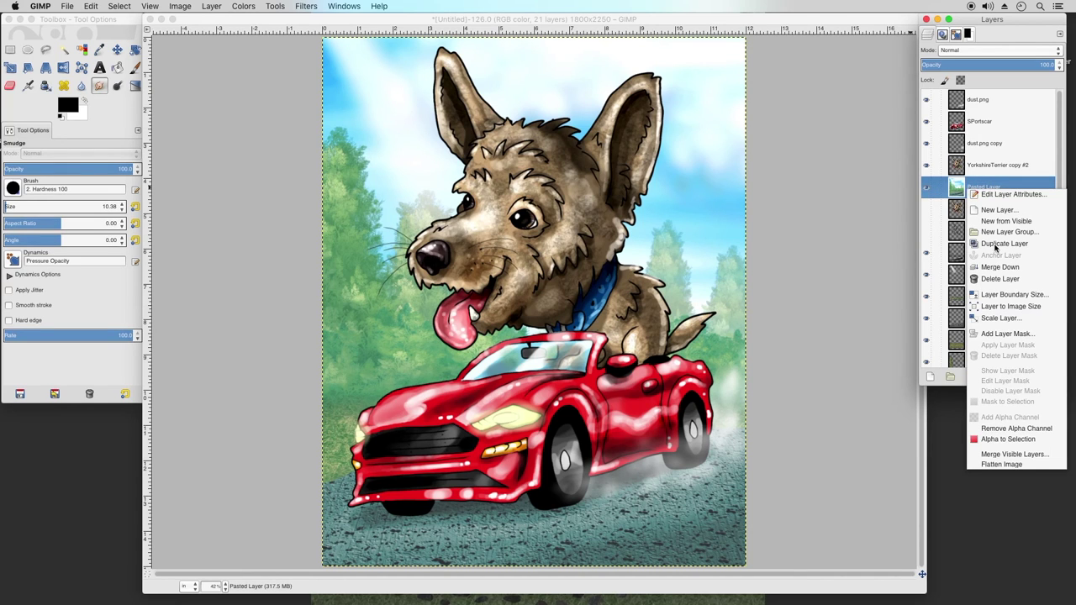
pyautogui.click(998, 245)
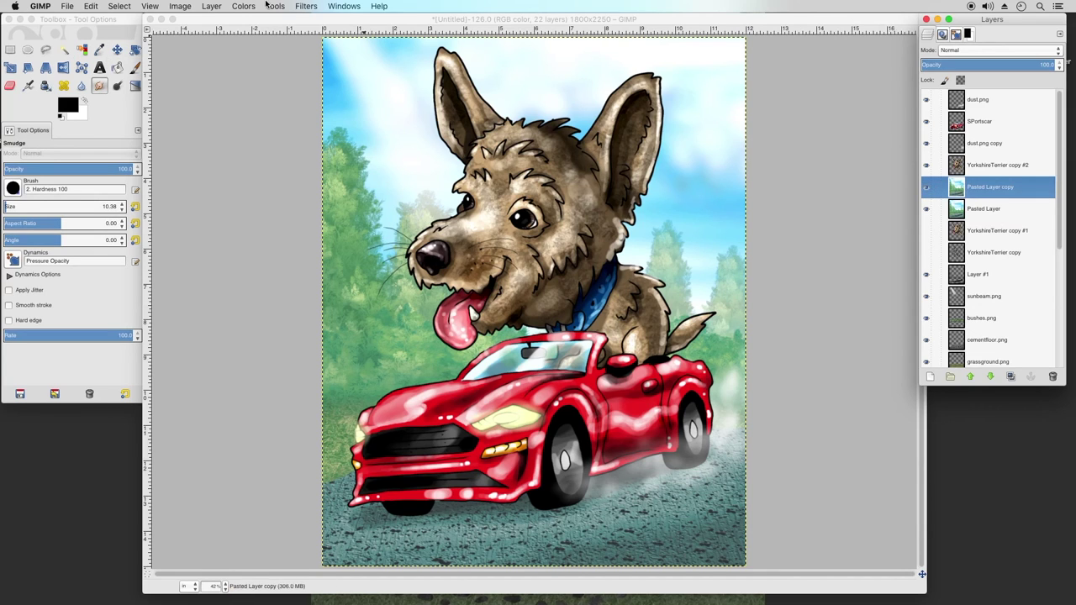
# Shift the midtones of Pasted Layer copy toward red with Color Balance, setting the Cyan-Red level to 22
pyautogui.click(251, 7)
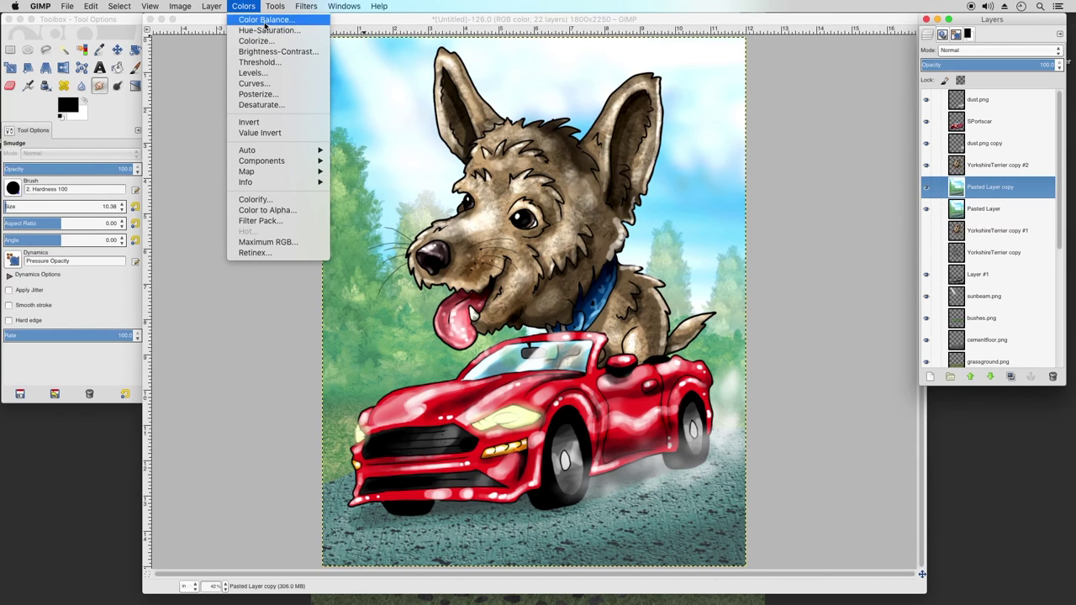
pyautogui.click(266, 19)
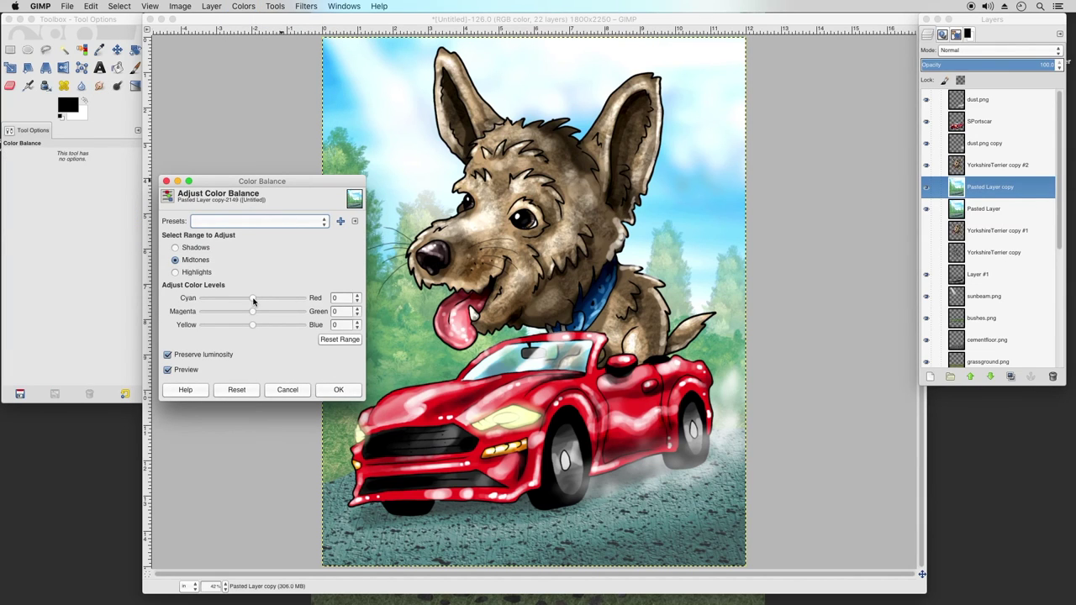
pyautogui.moveTo(253, 300); pyautogui.dragTo(263, 300)
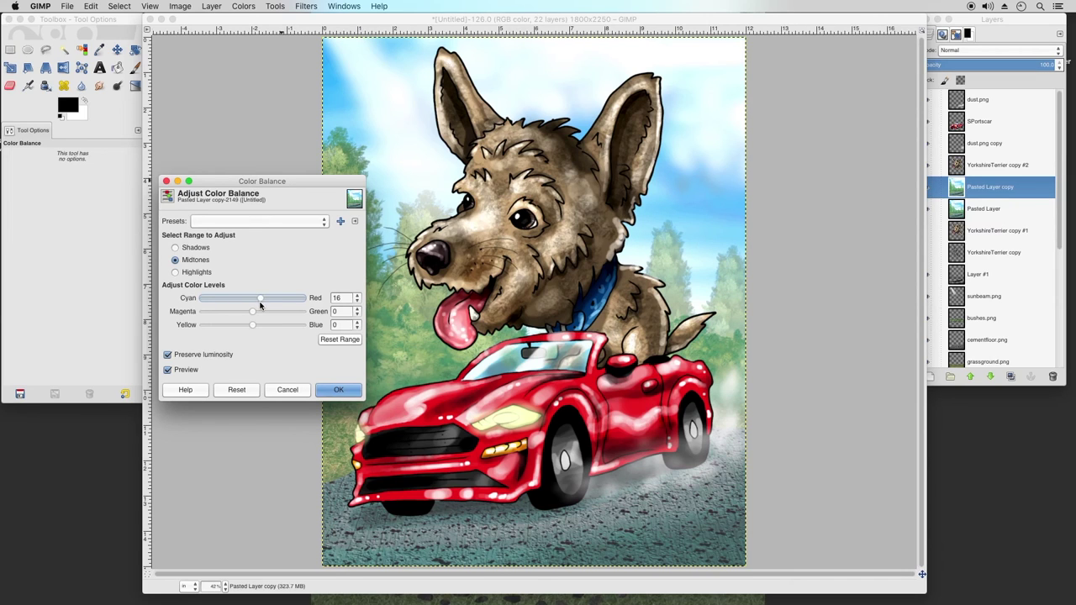
pyautogui.moveTo(263, 300); pyautogui.dragTo(266, 300)
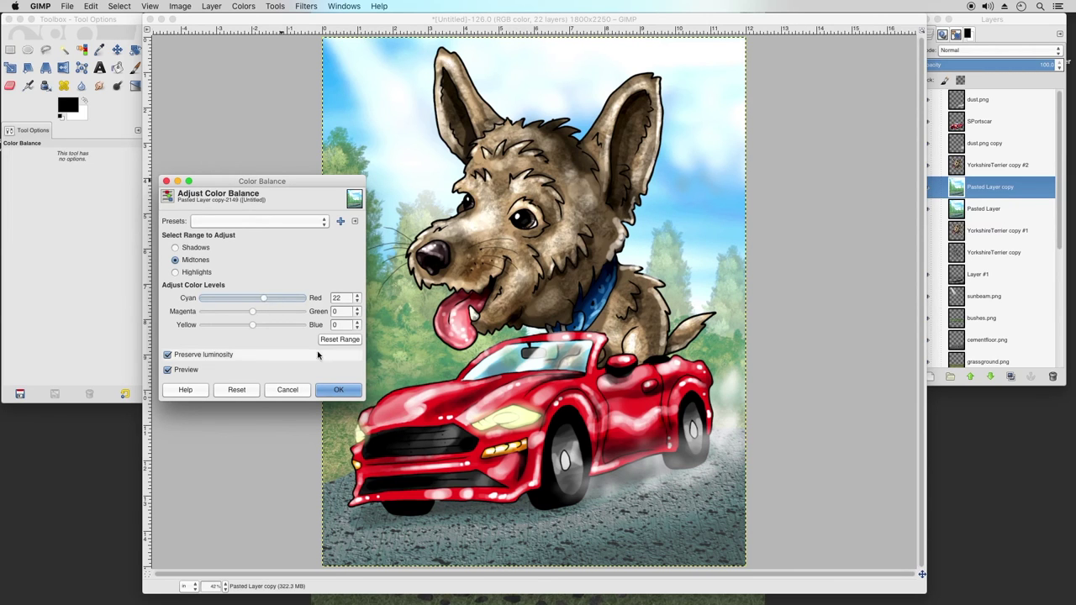
pyautogui.click(331, 391)
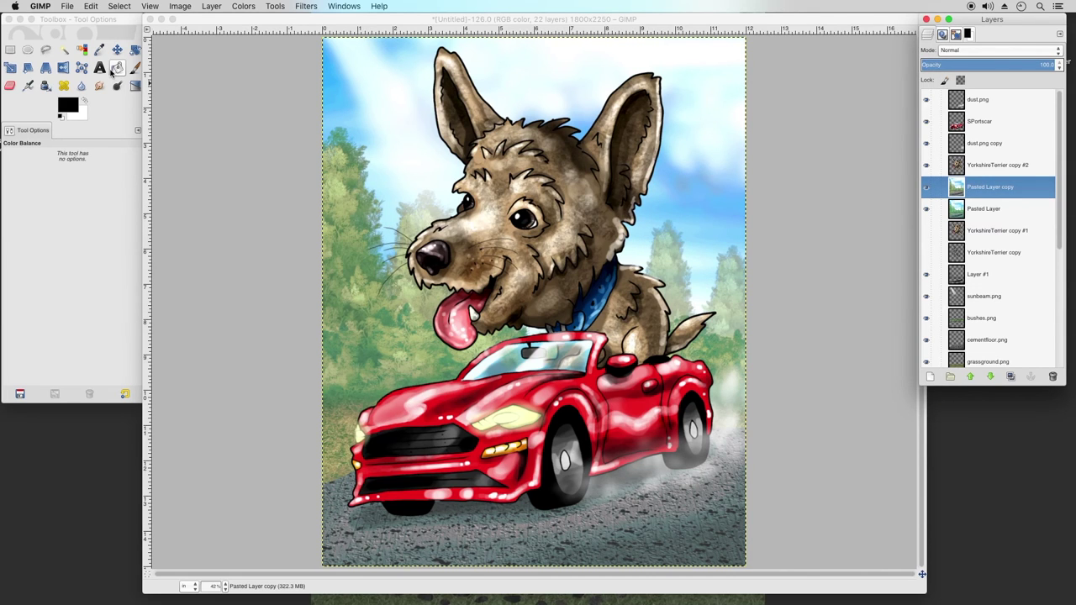
# Erase the sky and trees from Pasted Layer copy with an eraser of about size 1147, keeping the recolored road
pyautogui.click(9, 85)
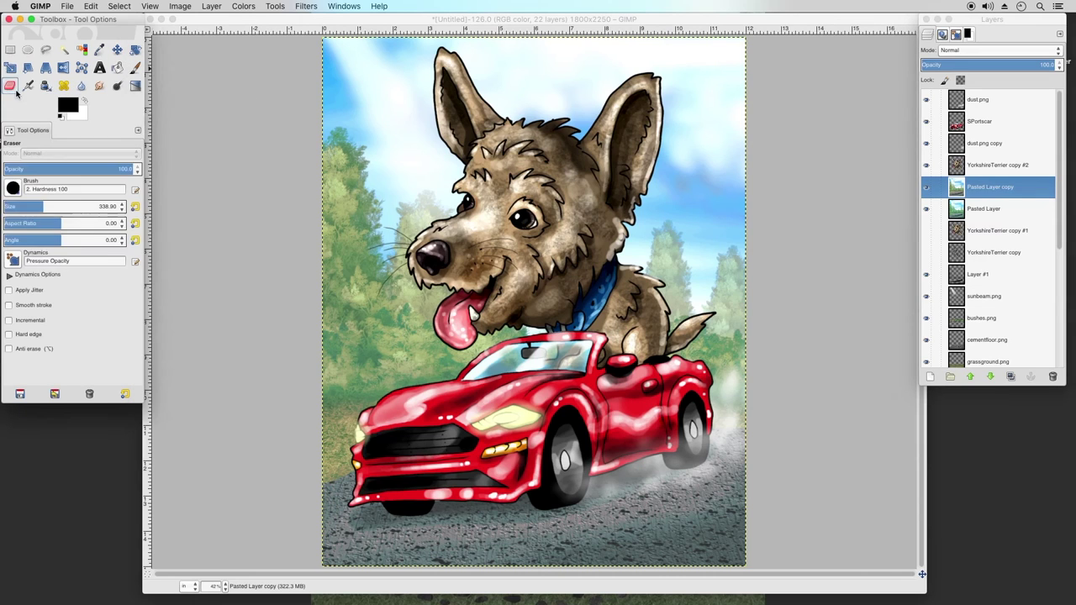
pyautogui.moveTo(64, 206); pyautogui.dragTo(116, 206)
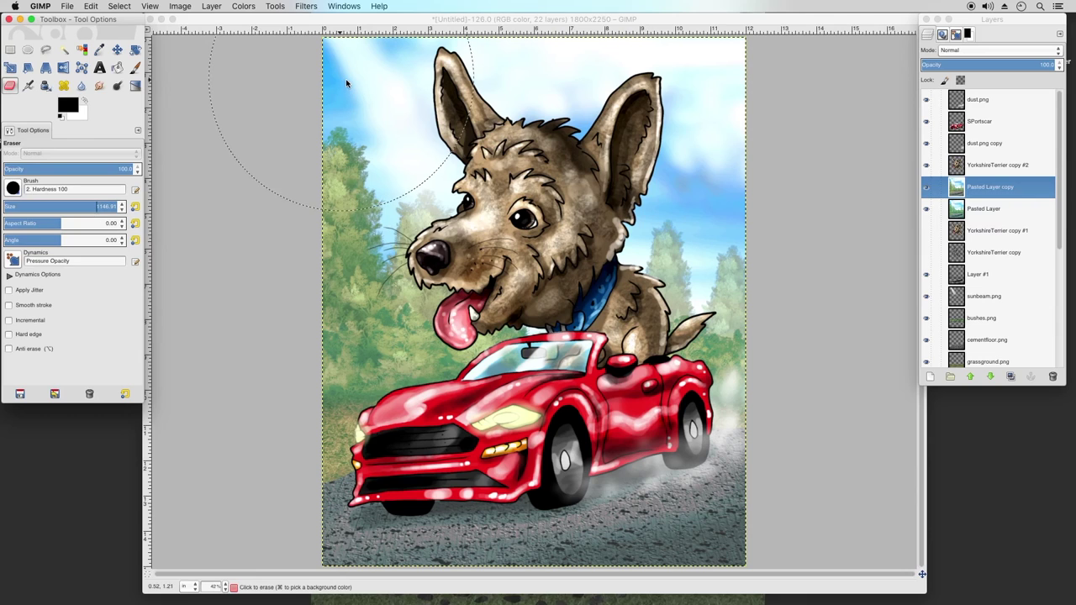
pyautogui.click(516, 95)
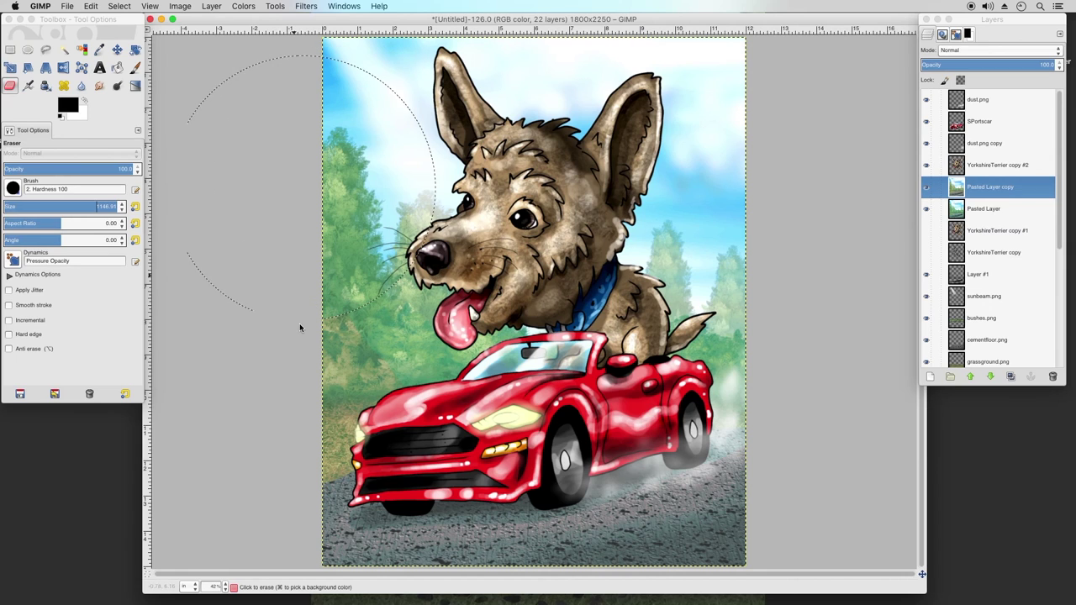
# Erase the remaining sky and trees from Pasted Layer copy and merge it down into Pasted Layer
pyautogui.moveTo(303, 326)
pyautogui.mouseDown()
pyautogui.moveTo(317, 315)
pyautogui.moveTo(308, 286)
pyautogui.moveTo(299, 349)
pyautogui.mouseUp()
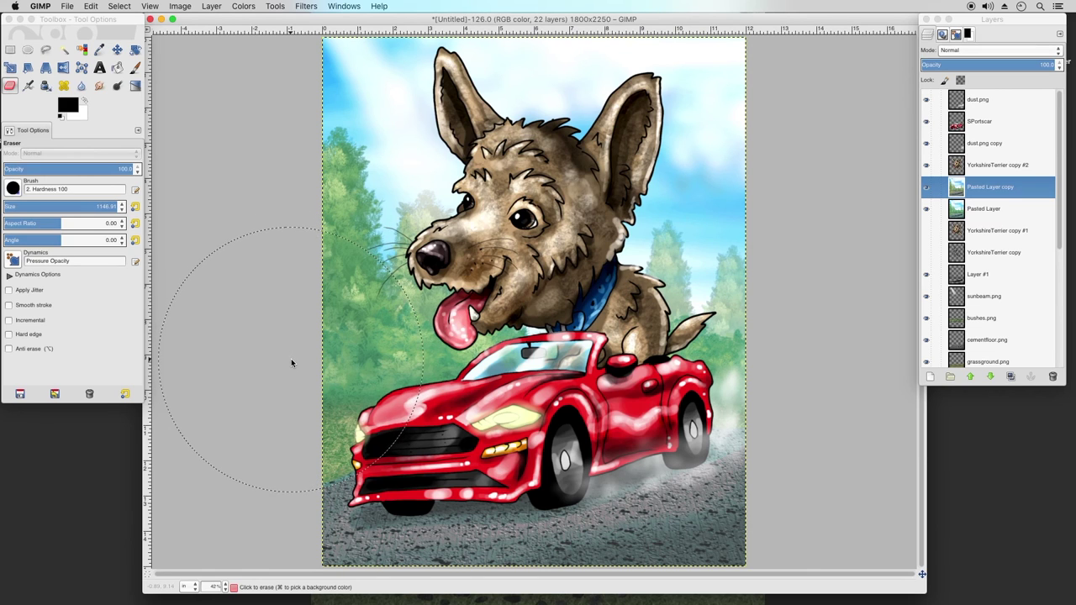
pyautogui.click(375, 209)
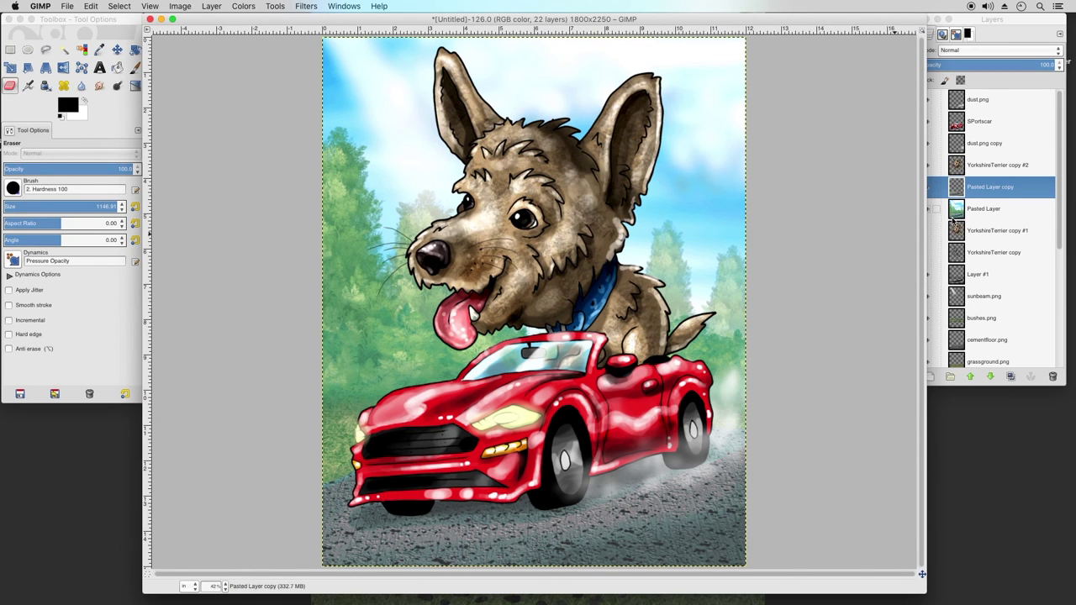
pyautogui.rightClick(989, 189)
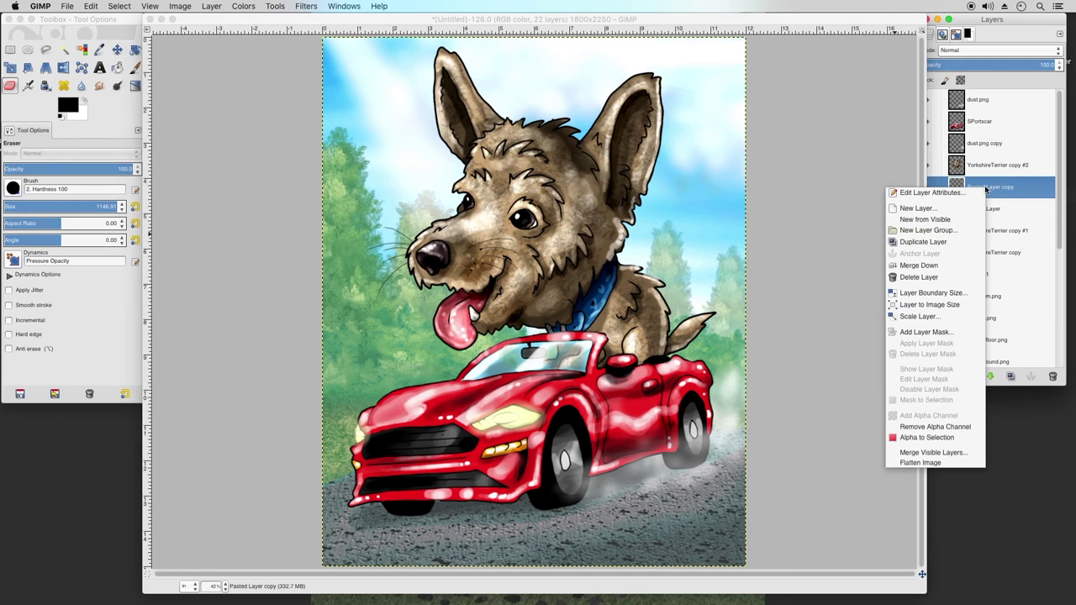
pyautogui.click(923, 266)
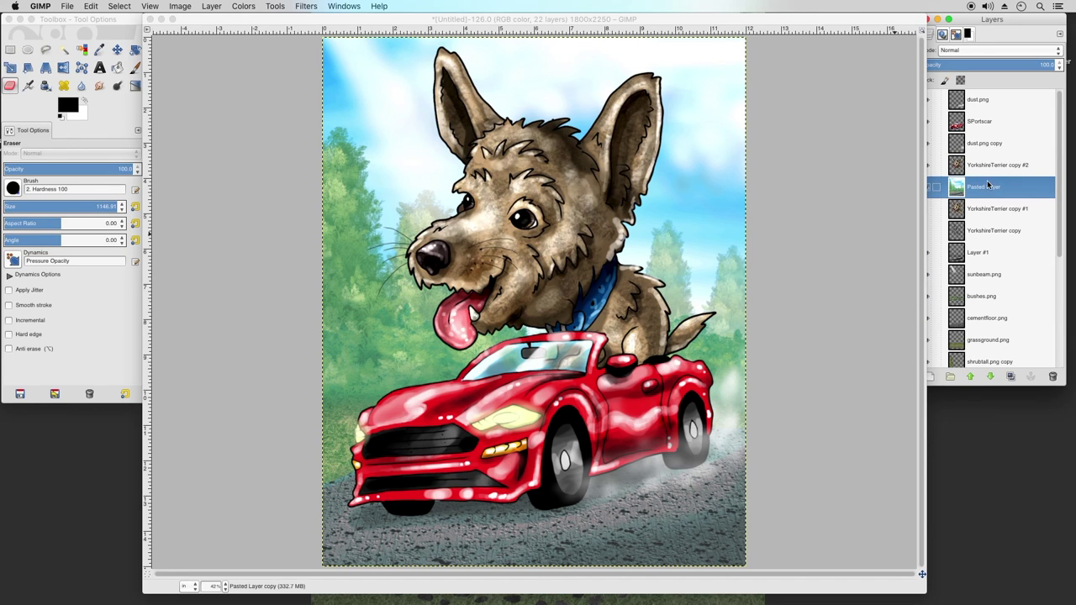
# Add a transparent 1800 × 2250 px layer above Pasted Layer and ready the Ink tool at 100% zoom
pyautogui.click(46, 84)
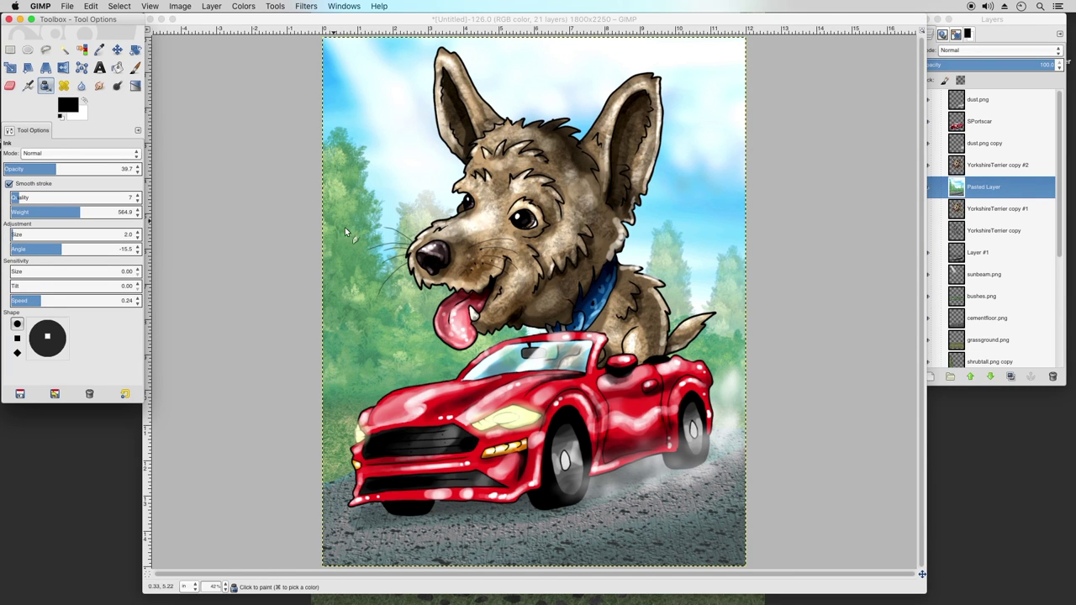
pyautogui.click(180, 6)
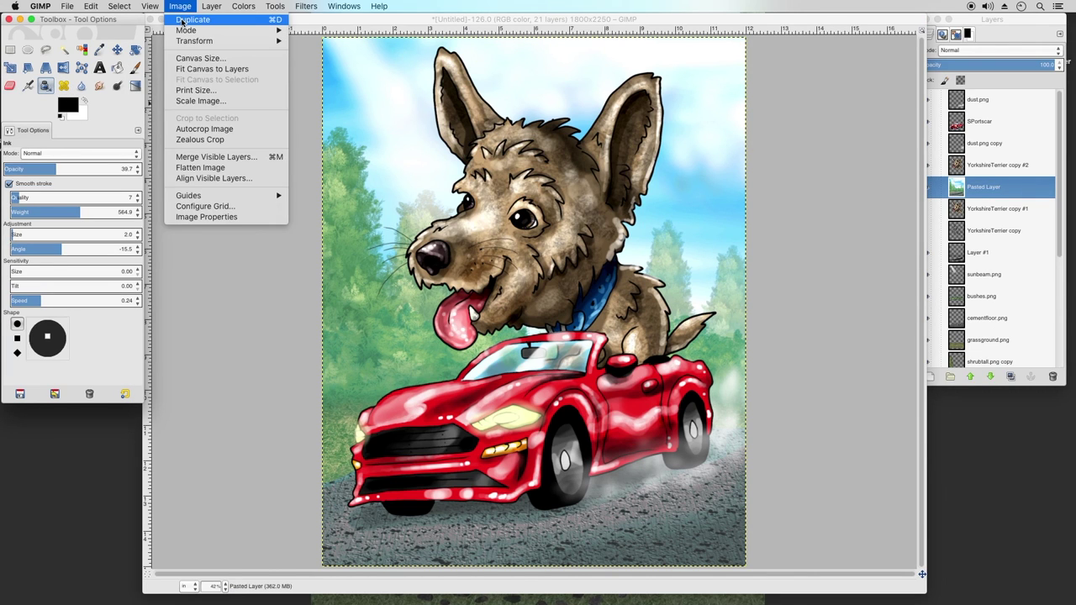
pyautogui.click(221, 19)
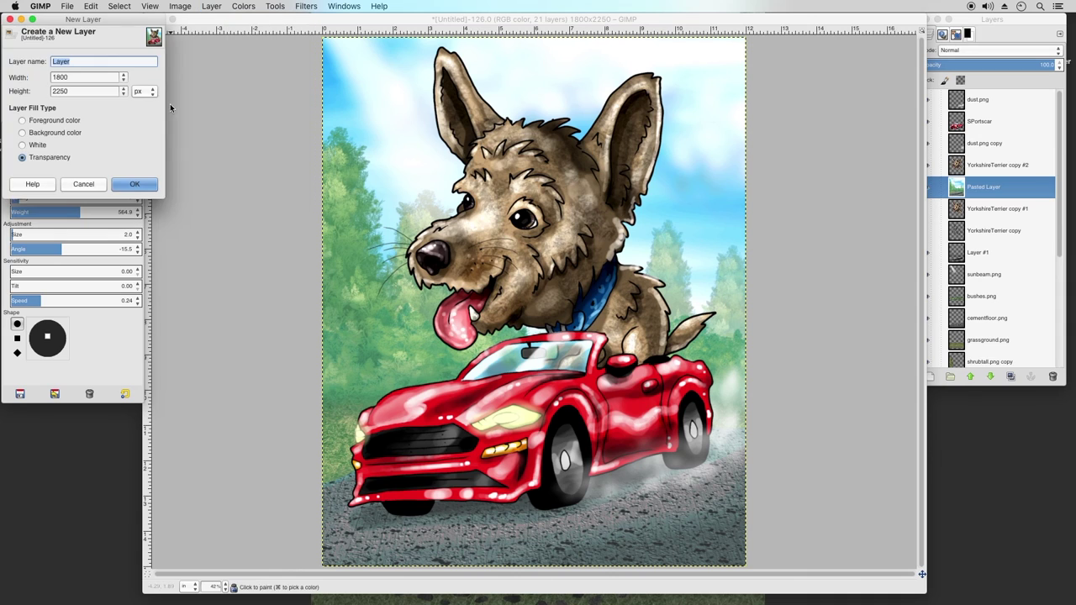
pyautogui.click(132, 185)
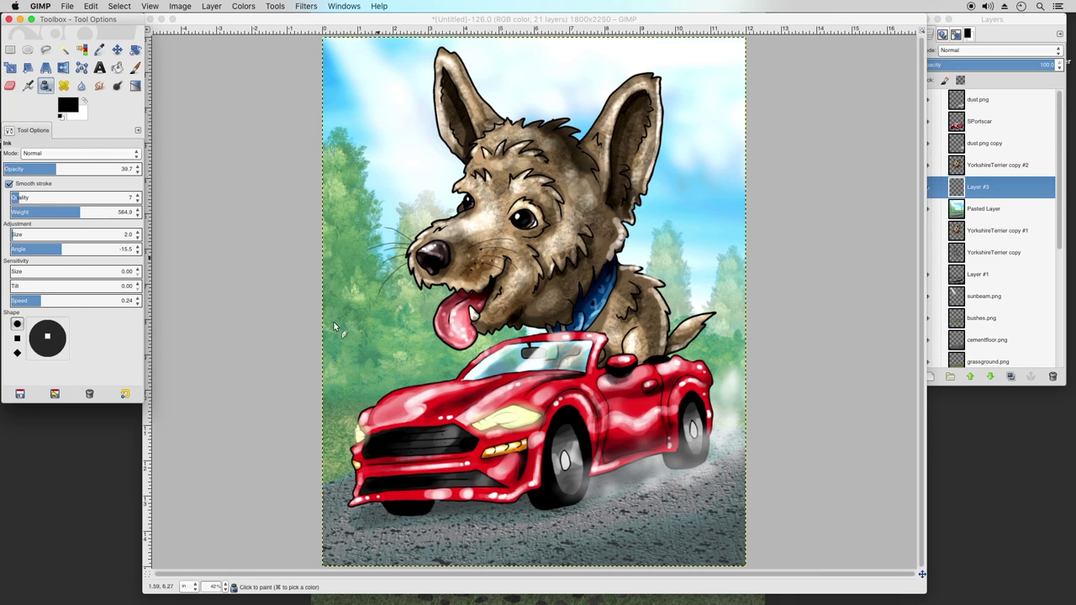
pyautogui.click(224, 586)
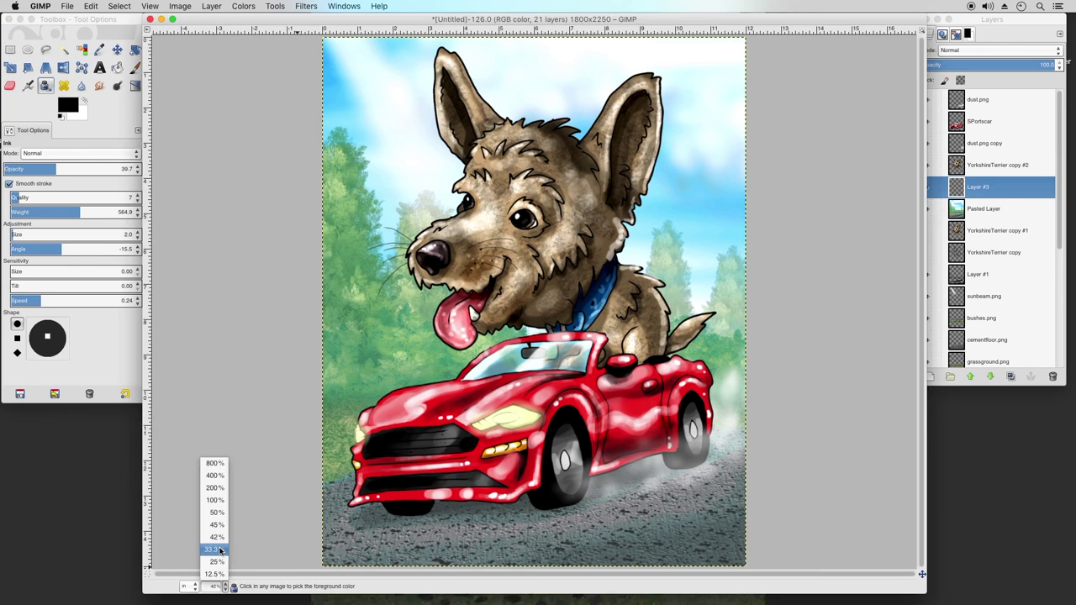
pyautogui.click(216, 501)
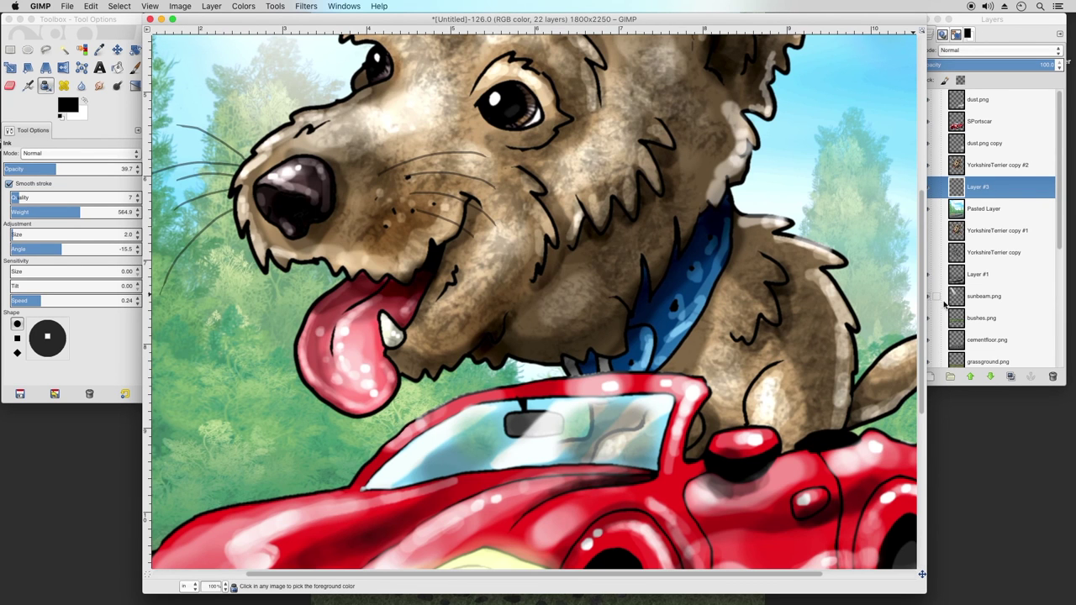
pyautogui.scroll(10, 736, 92)
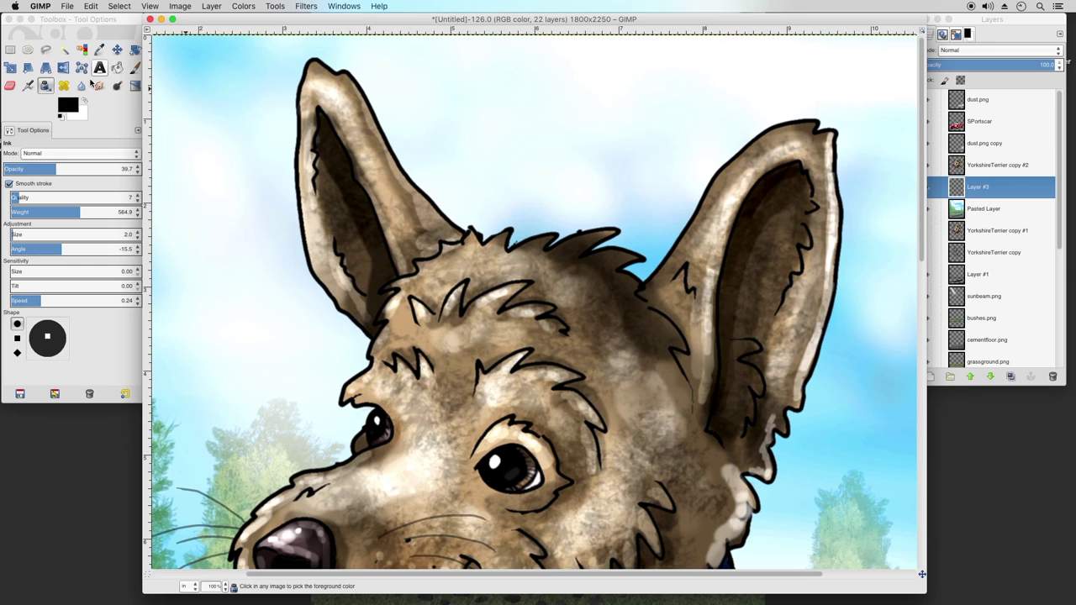
pyautogui.click(46, 87)
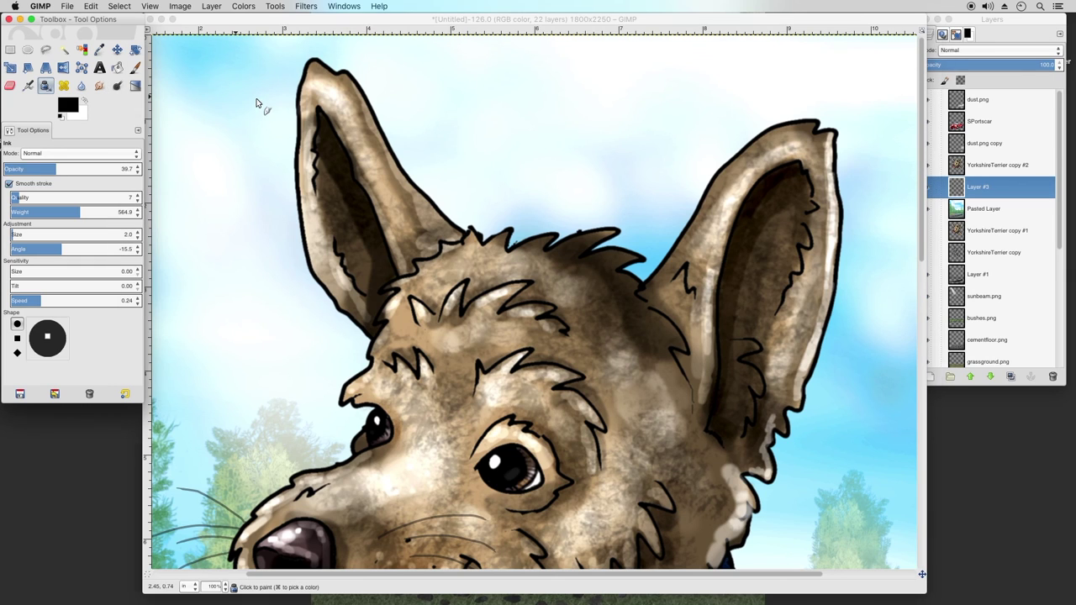
pyautogui.click(494, 74)
pyautogui.moveTo(494, 73); pyautogui.dragTo(472, 126)
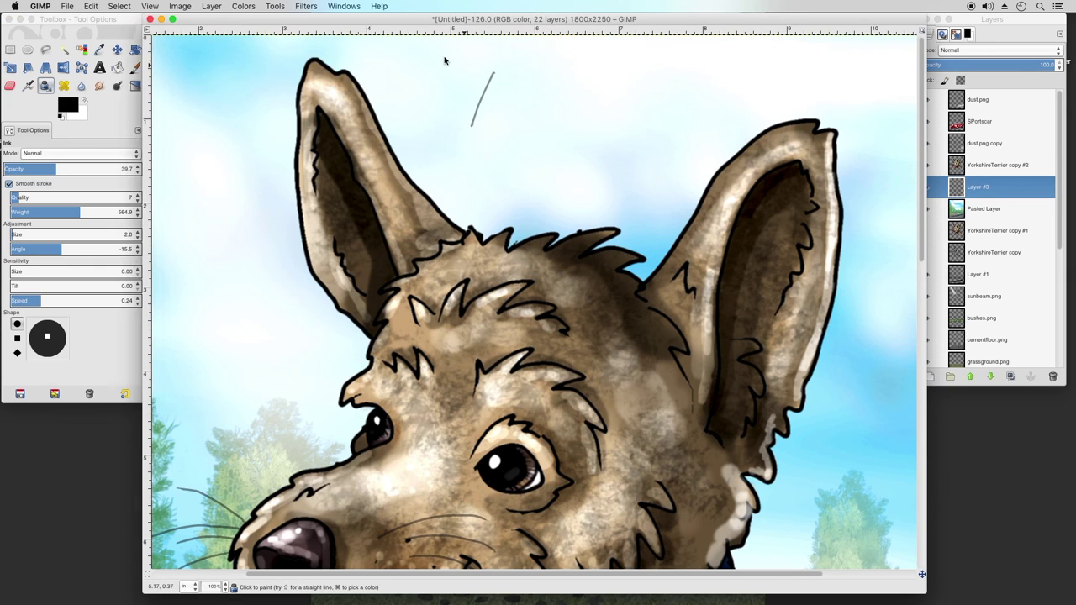
pyautogui.click(91, 7)
pyautogui.click(99, 19)
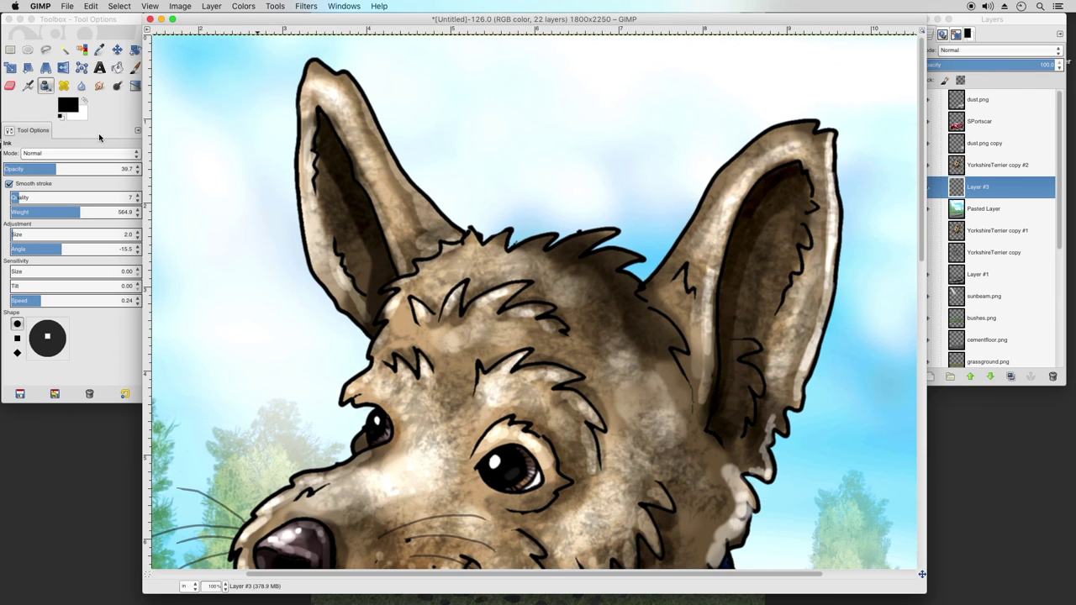
# Write the artist's signature in black in the sky between the dog's ears, using Ink at opacity 100 and size 5
pyautogui.moveTo(55, 169); pyautogui.dragTo(149, 172)
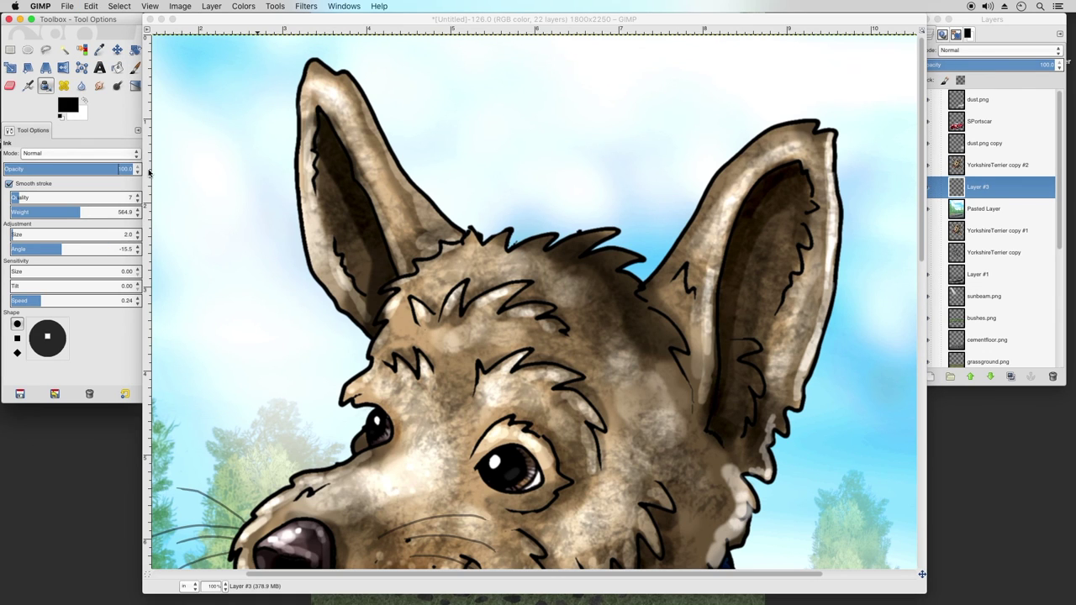
pyautogui.click(138, 233)
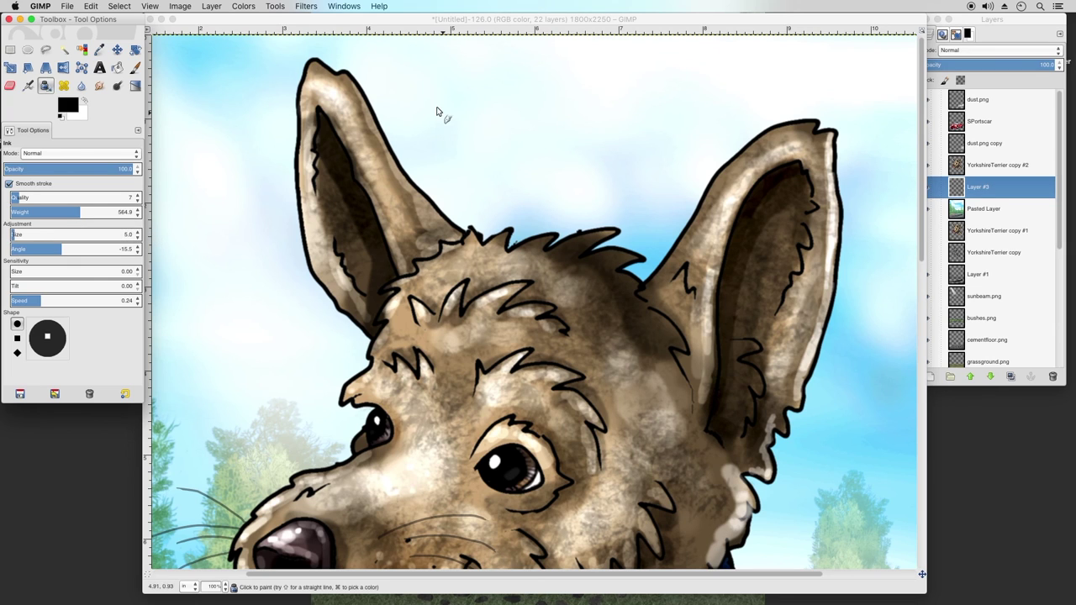
pyautogui.moveTo(491, 85); pyautogui.dragTo(464, 141)
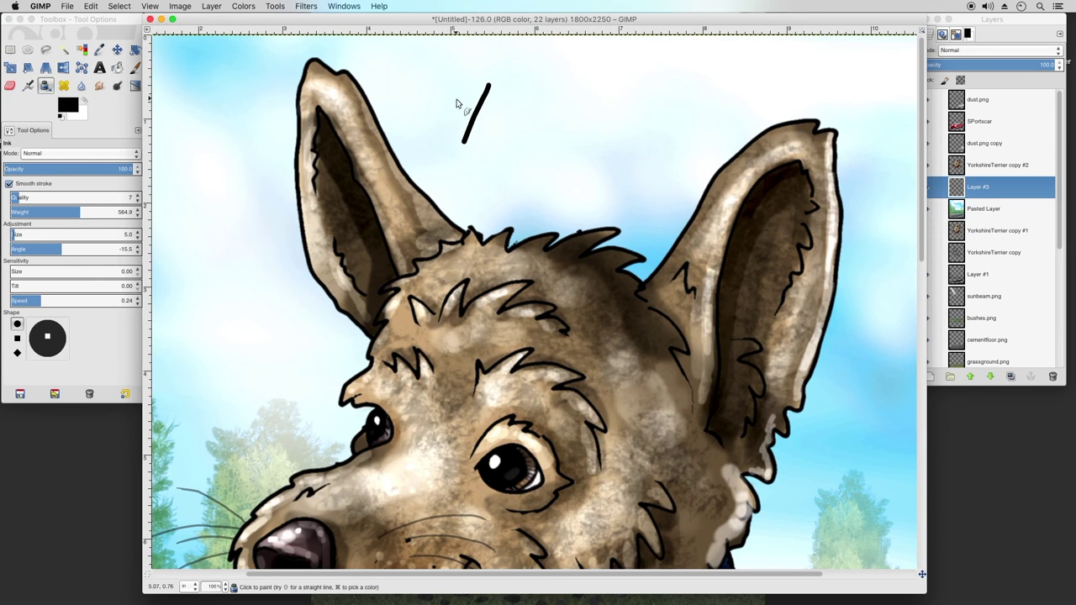
pyautogui.moveTo(455, 100); pyautogui.dragTo(547, 88)
pyautogui.moveTo(491, 114)
pyautogui.mouseDown()
pyautogui.moveTo(555, 105)
pyautogui.moveTo(520, 110)
pyautogui.mouseUp()
pyautogui.moveTo(519, 150)
pyautogui.mouseDown()
pyautogui.moveTo(492, 124)
pyautogui.moveTo(562, 161)
pyautogui.moveTo(572, 144)
pyautogui.moveTo(579, 163)
pyautogui.moveTo(568, 149)
pyautogui.moveTo(590, 139)
pyautogui.mouseUp()
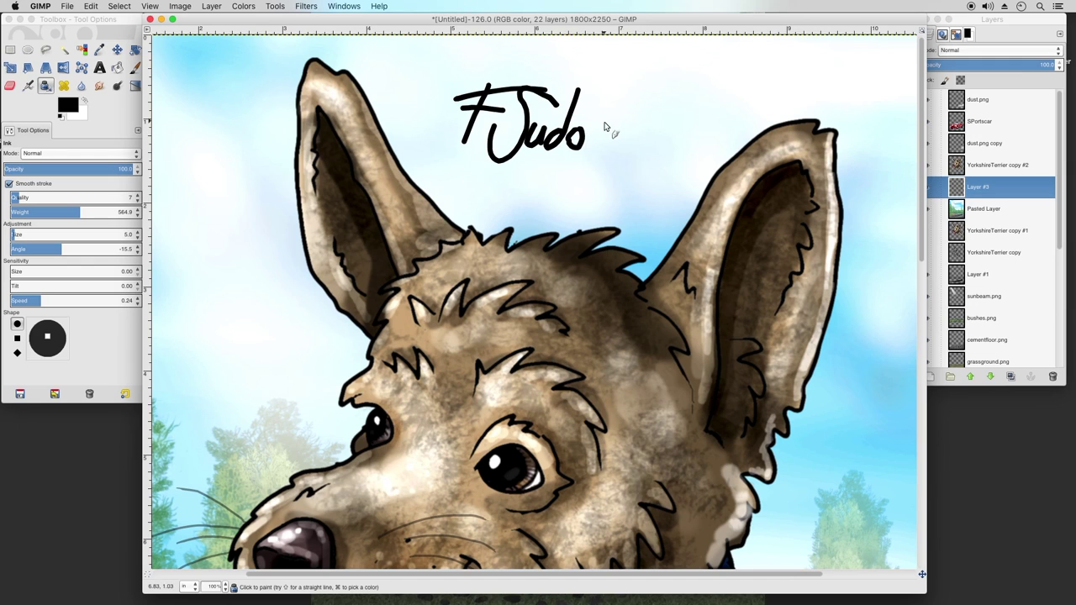
pyautogui.moveTo(619, 86); pyautogui.dragTo(597, 161)
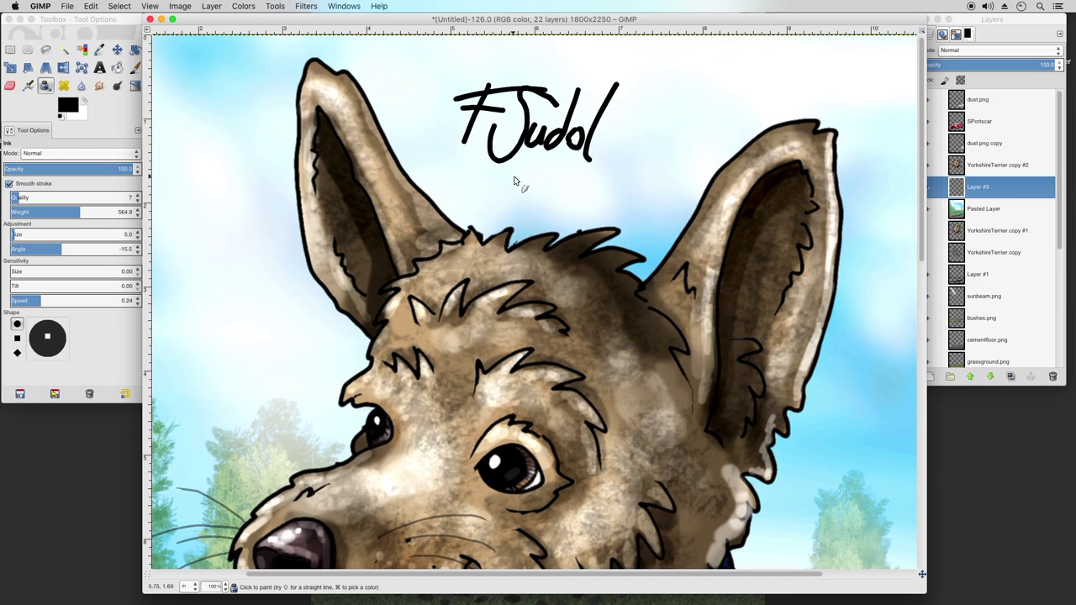
# Write ©4/2021 beneath the signature and taper the lettering's stroke ends with the Smudge tool at size 10.38
pyautogui.moveTo(510, 174)
pyautogui.mouseDown()
pyautogui.moveTo(508, 189)
pyautogui.moveTo(503, 165)
pyautogui.moveTo(516, 202)
pyautogui.moveTo(523, 171)
pyautogui.mouseUp()
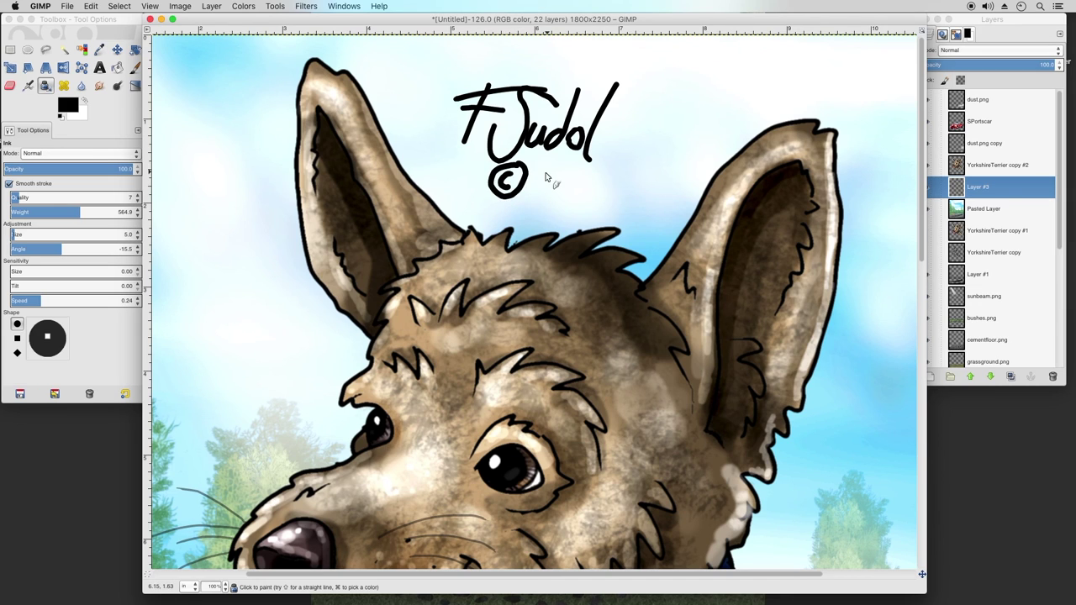
pyautogui.moveTo(541, 169); pyautogui.dragTo(539, 205)
pyautogui.moveTo(576, 163); pyautogui.dragTo(545, 215)
pyautogui.moveTo(574, 175)
pyautogui.mouseDown()
pyautogui.moveTo(589, 180)
pyautogui.moveTo(576, 200)
pyautogui.moveTo(597, 205)
pyautogui.moveTo(611, 180)
pyautogui.moveTo(612, 207)
pyautogui.moveTo(638, 209)
pyautogui.mouseUp()
pyautogui.click(615, 179)
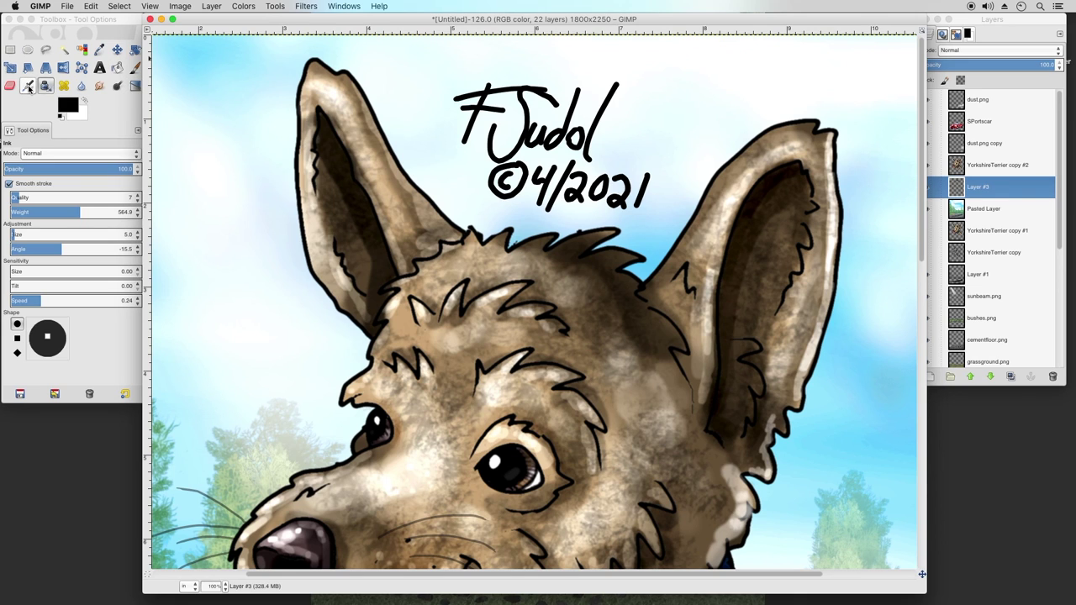
pyautogui.click(99, 85)
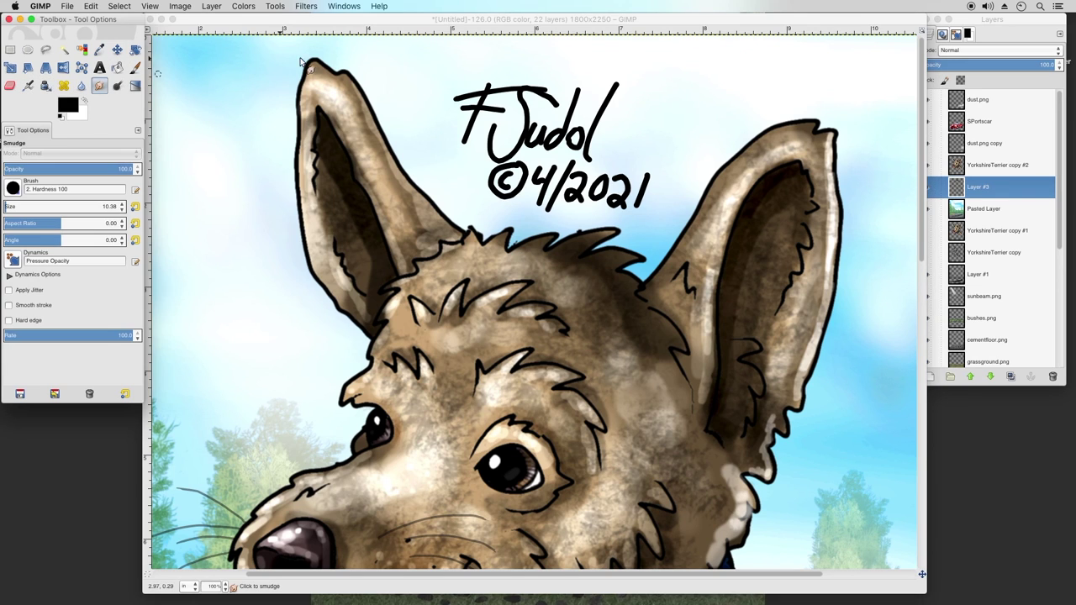
pyautogui.click(440, 96)
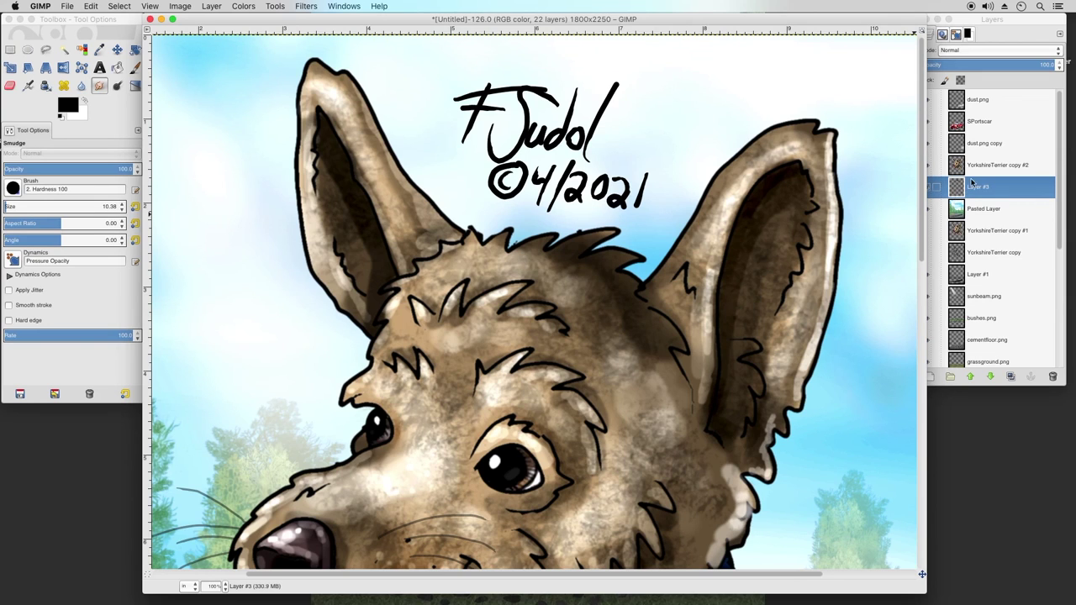
# Clean up the fur outline on top of the dog's head on YorkshireTerrier copy #2 with an eraser of size 5.90
pyautogui.click(961, 167)
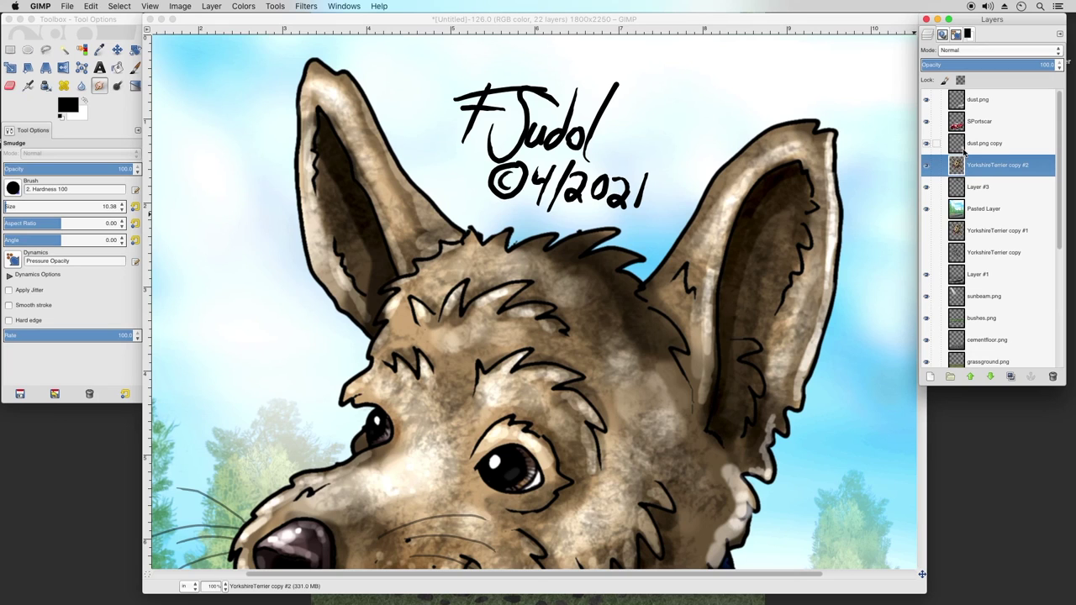
pyautogui.click(958, 149)
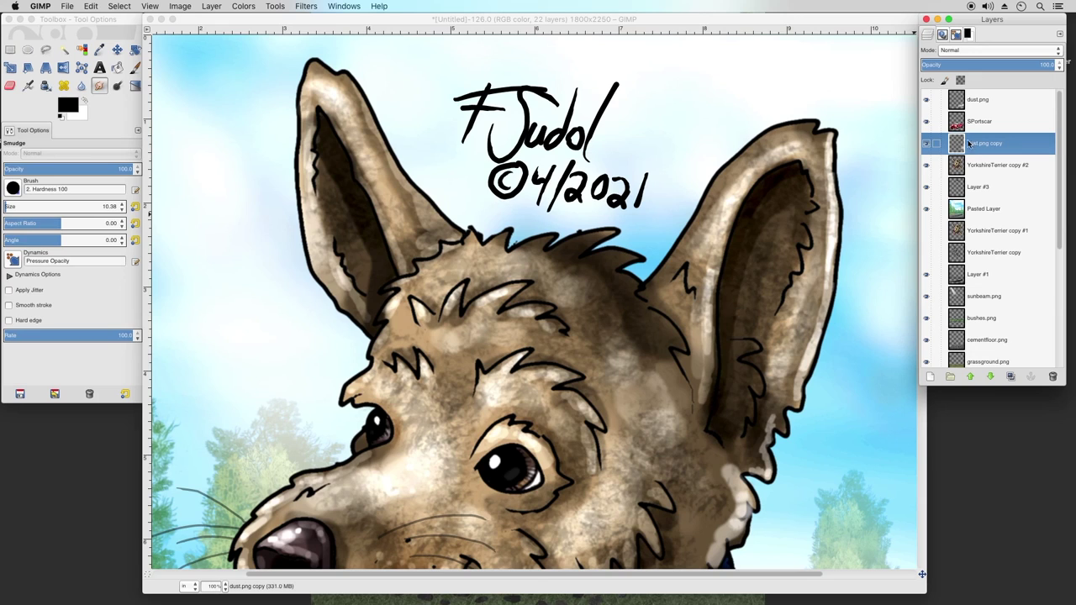
pyautogui.click(956, 164)
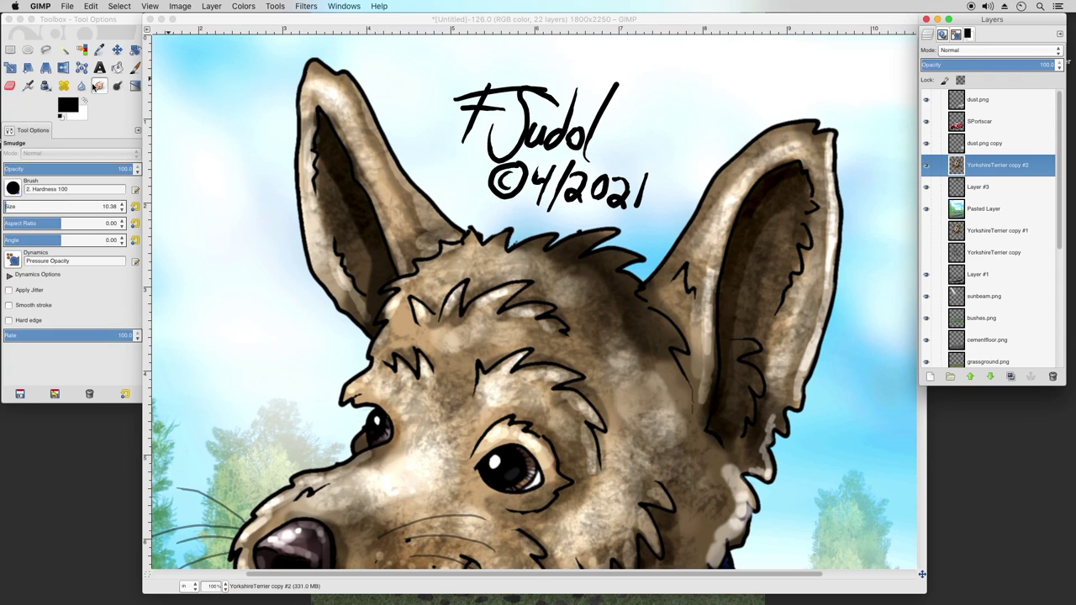
pyautogui.click(90, 91)
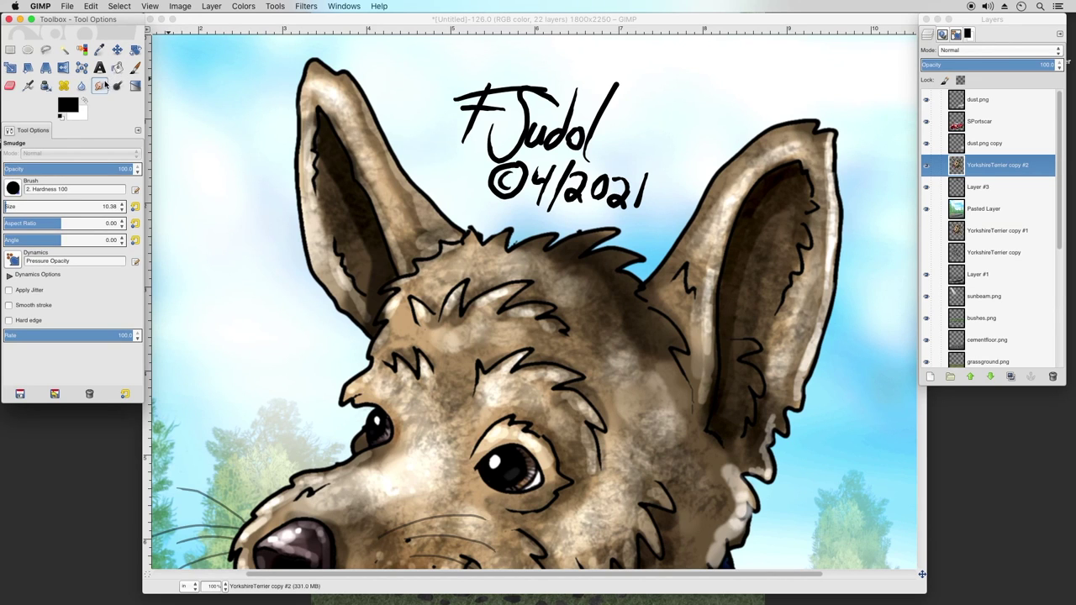
pyautogui.hotkey('shift', 'e')
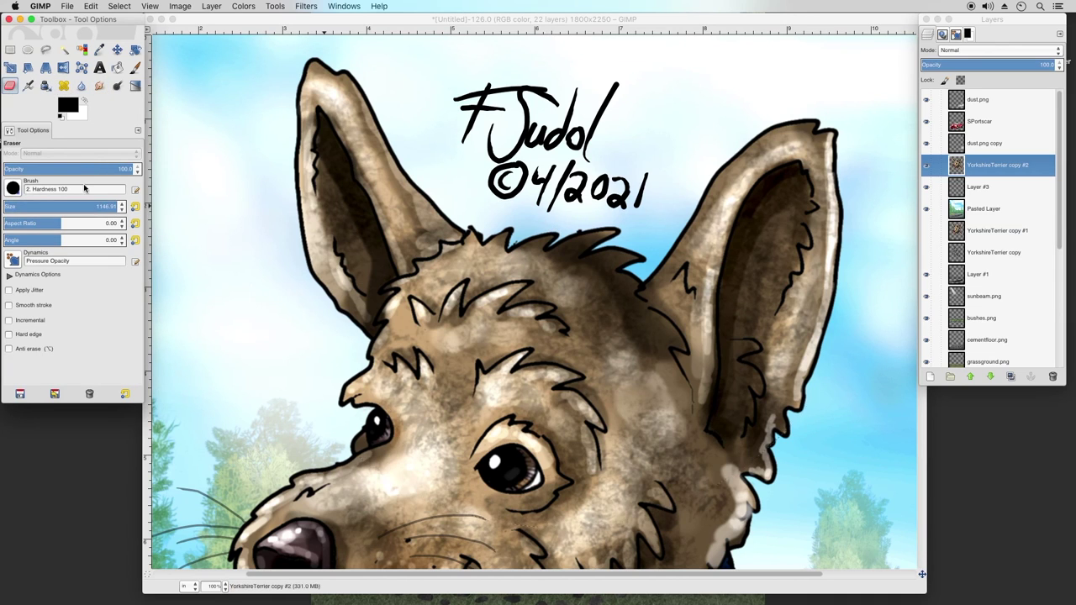
pyautogui.click(7, 205)
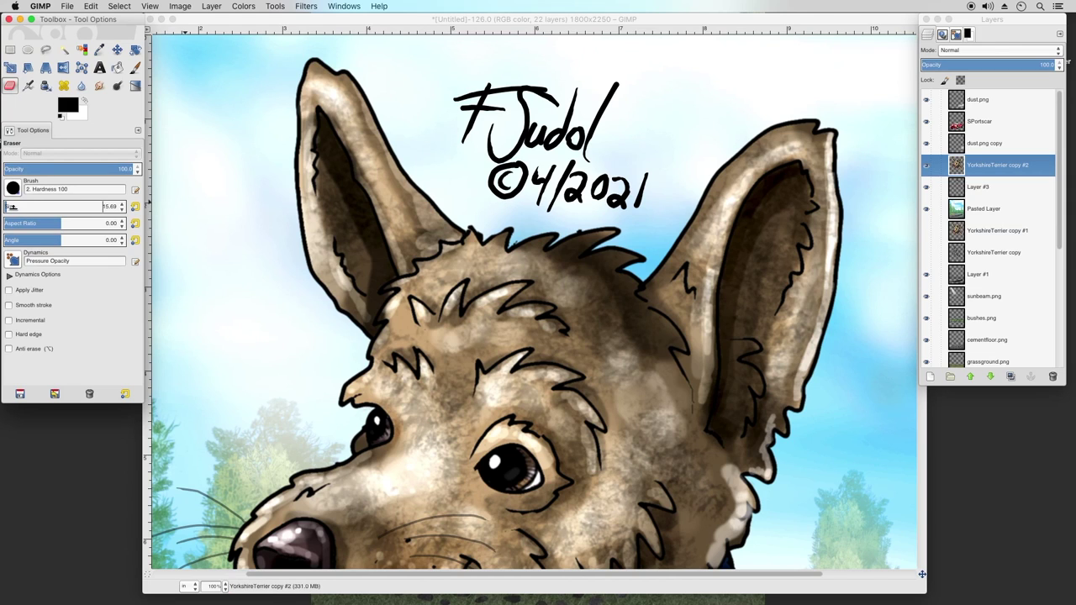
pyautogui.click(7, 205)
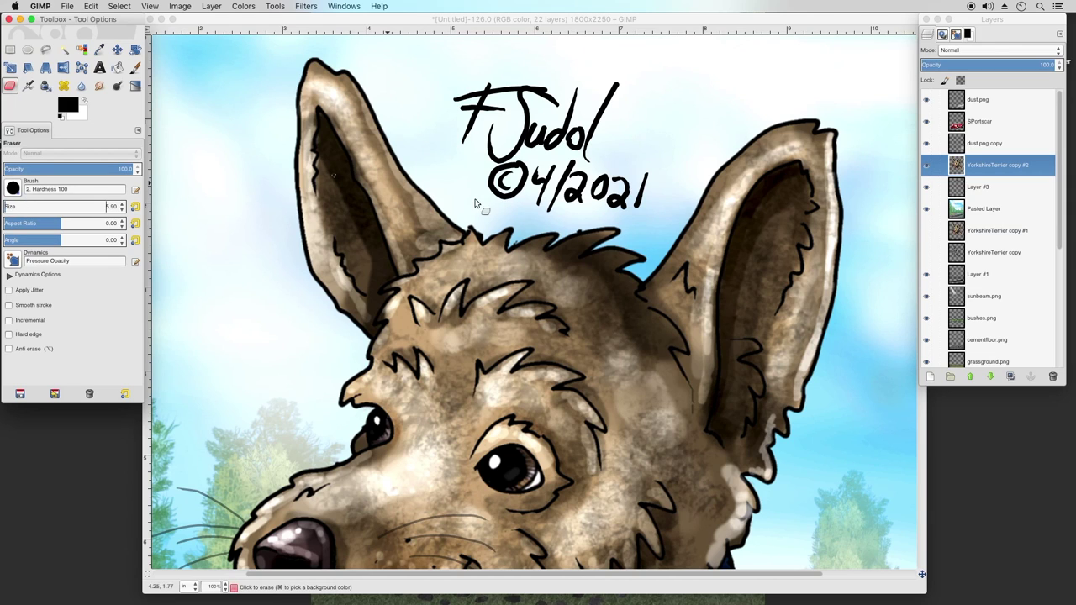
pyautogui.click(521, 237)
pyautogui.click(513, 244)
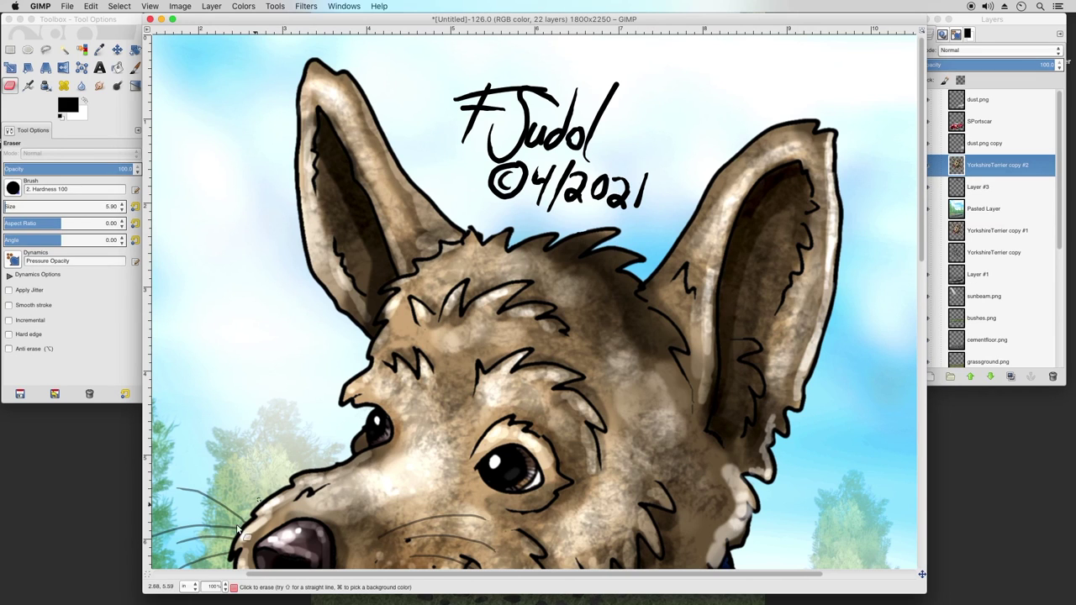
# Examine the signed illustration at 45% zoom, from the sky down to the road
pyautogui.click(224, 587)
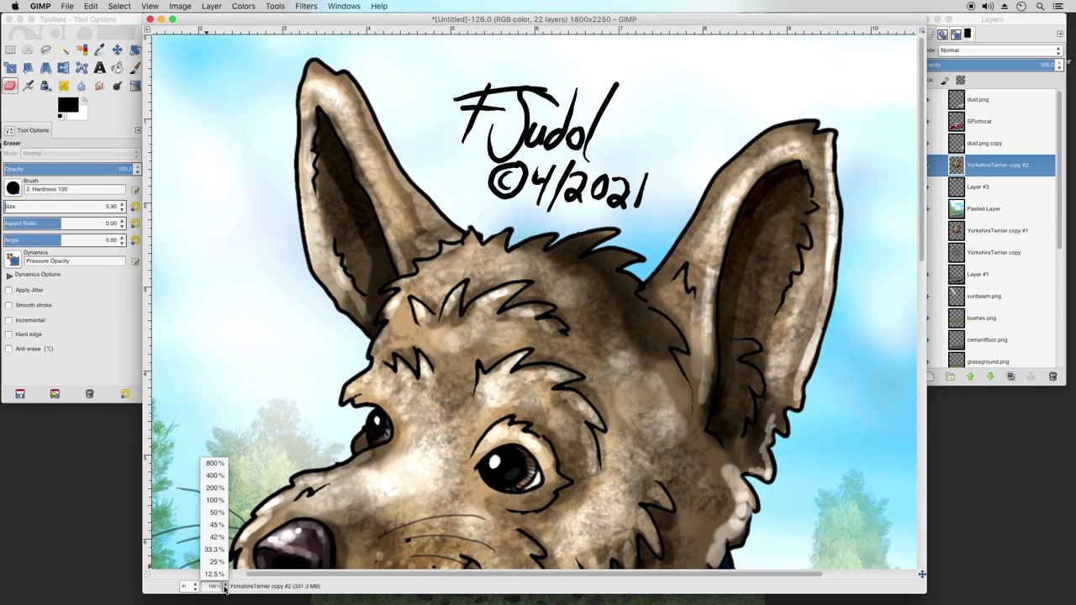
pyautogui.click(217, 525)
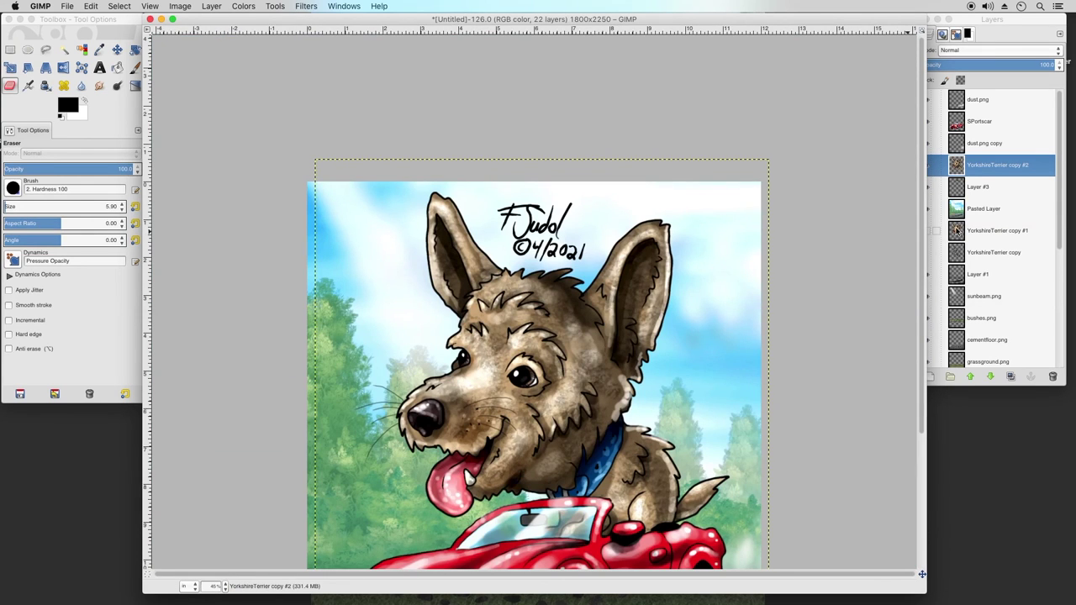
pyautogui.scroll(-5, 898, 276)
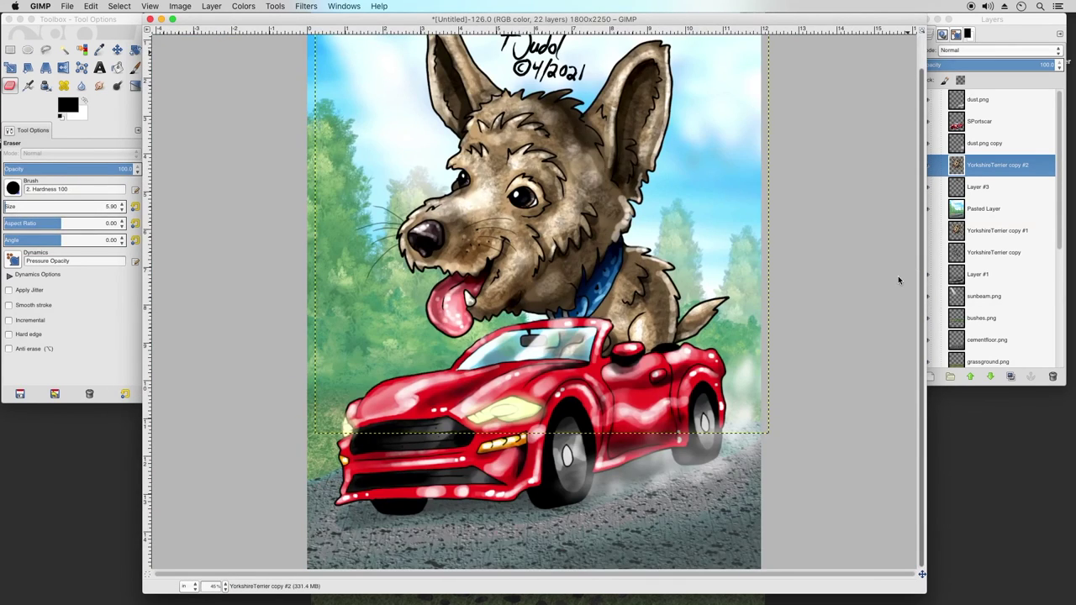
pyautogui.scroll(2, 897, 260)
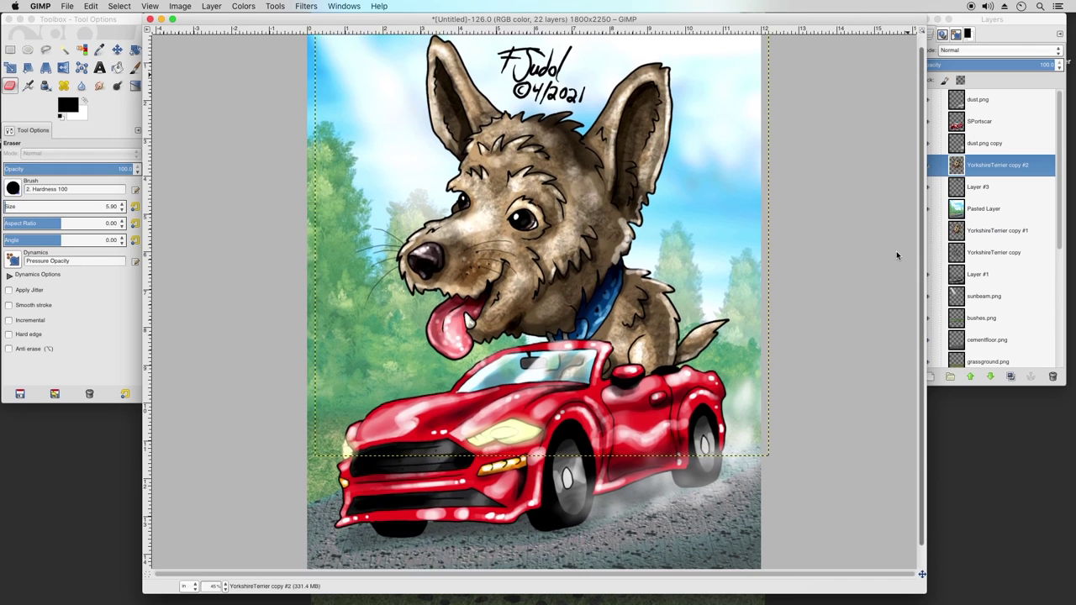
# Copy the signature and date from Layer #3 using a rectangular selection of about 467 × 278 px and paste them as a new layer
pyautogui.click(973, 190)
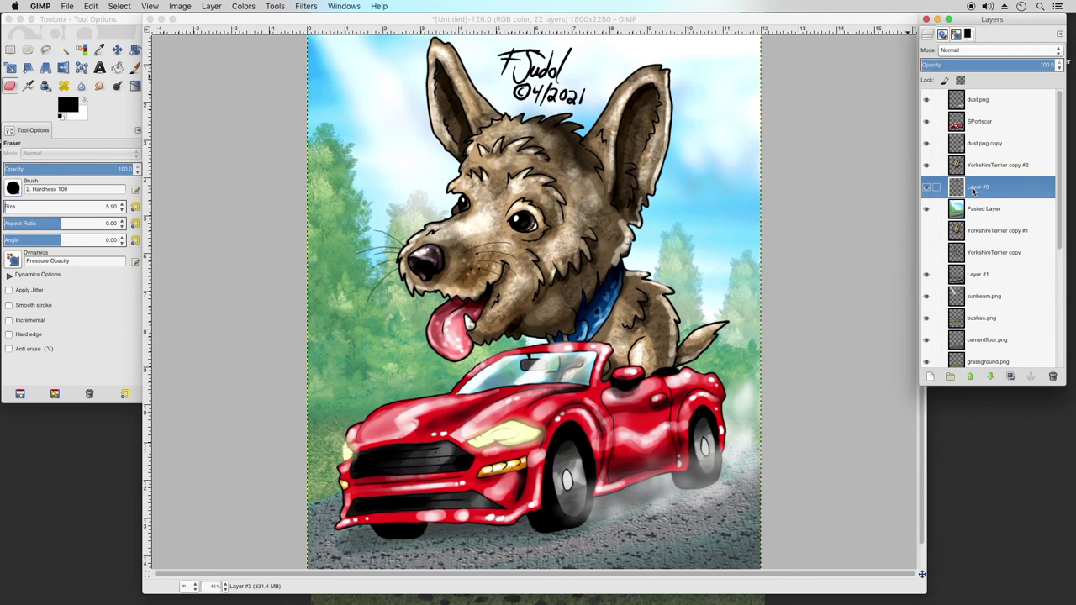
pyautogui.click(928, 187)
pyautogui.click(928, 191)
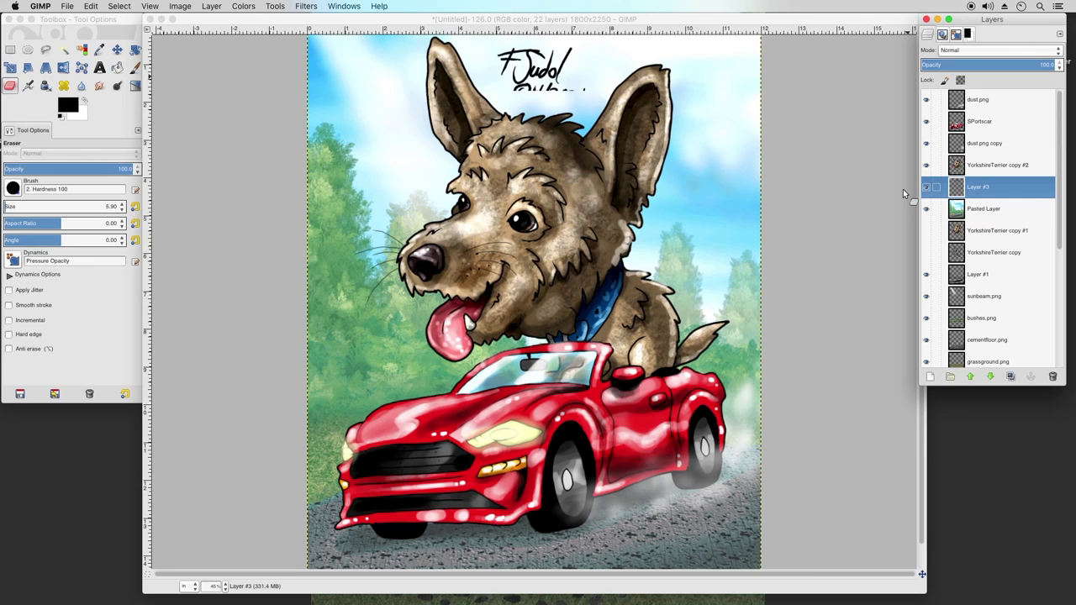
pyautogui.click(10, 50)
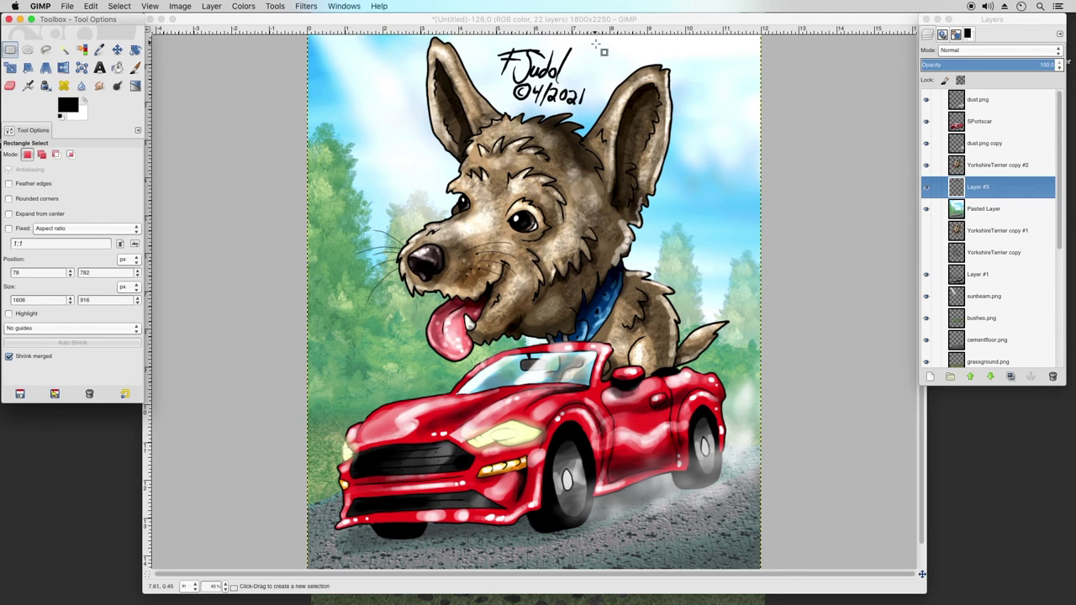
pyautogui.moveTo(602, 42); pyautogui.dragTo(486, 112)
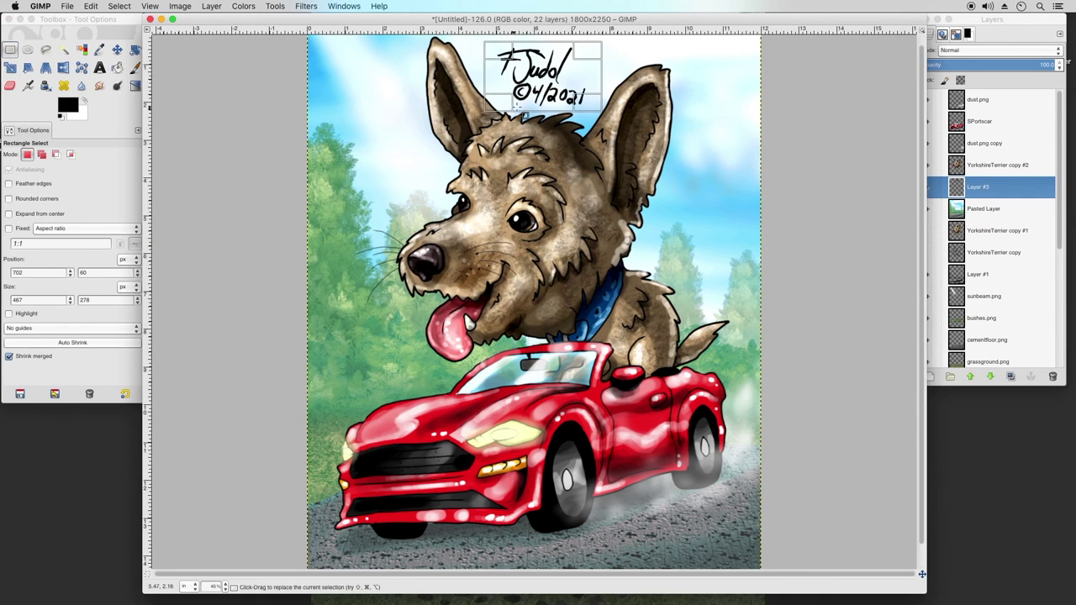
pyautogui.click(91, 5)
pyautogui.click(100, 79)
pyautogui.click(95, 5)
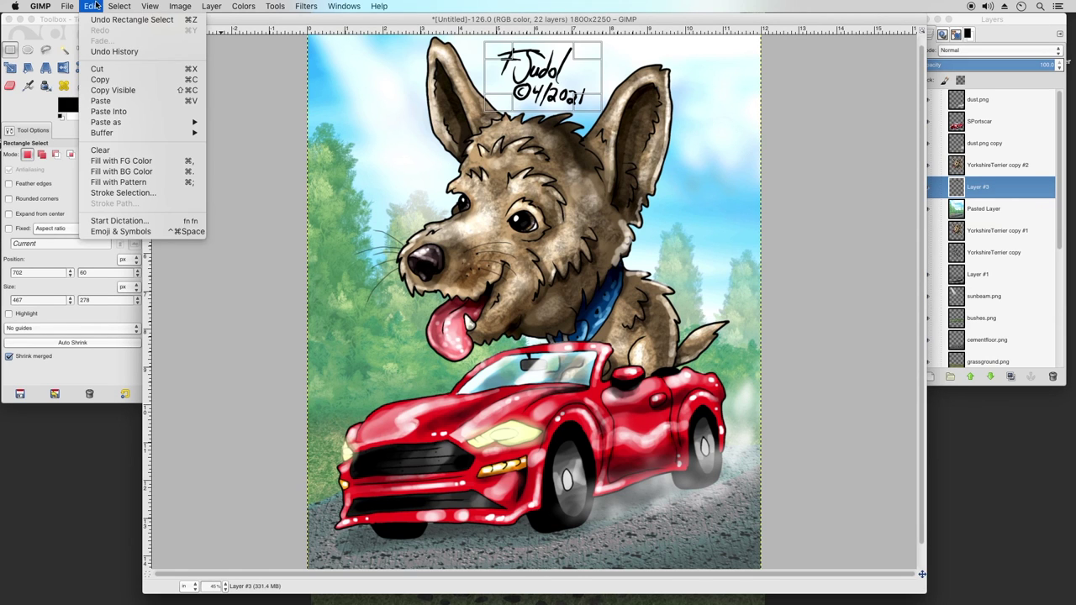
pyautogui.click(220, 18)
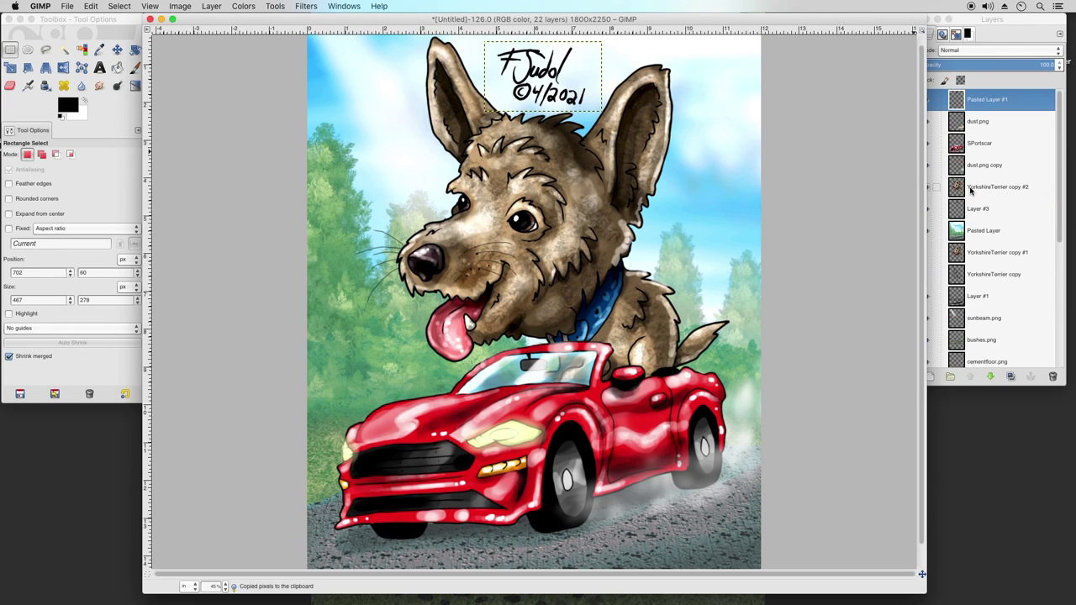
# Delete the original signature layer, Layer #3
pyautogui.click(967, 209)
pyautogui.rightClick(965, 212)
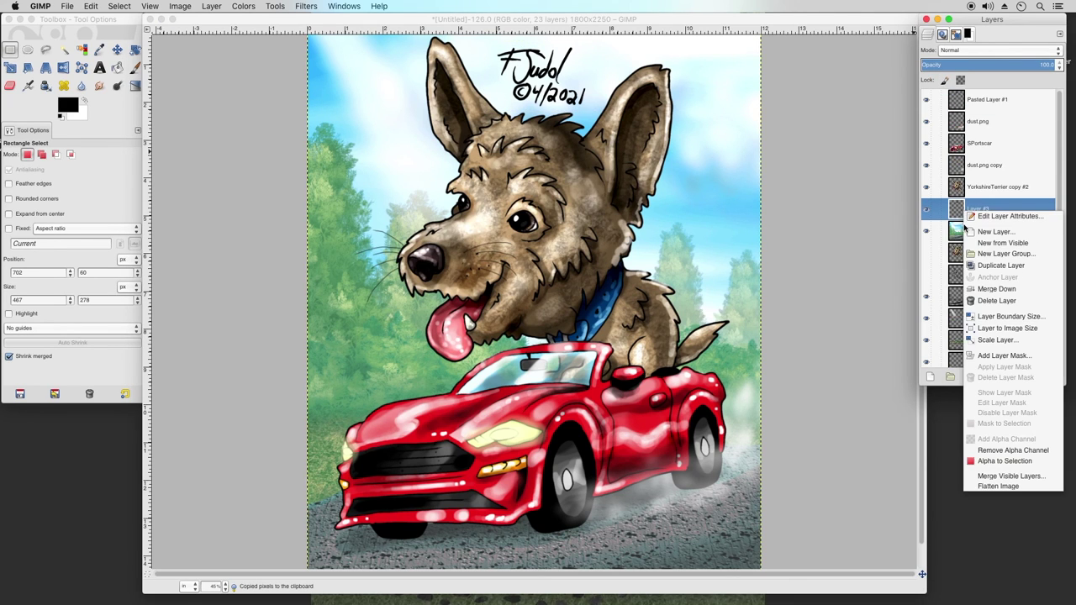
pyautogui.click(992, 299)
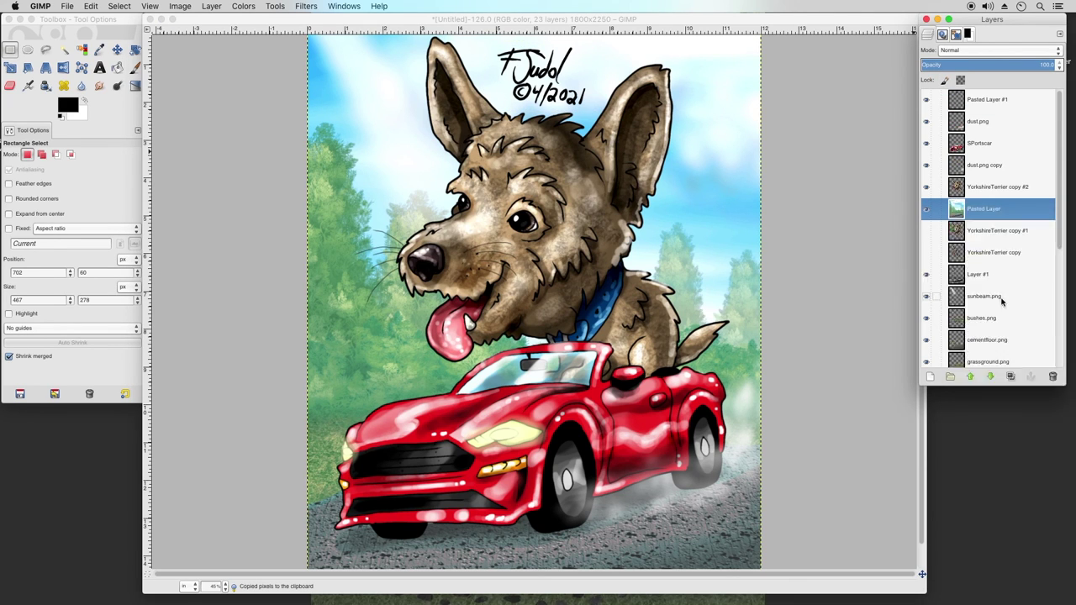
# Scale the pasted signature to 1.807 × 1.040 in and move it onto the road just below the car's rear wheel
pyautogui.click(958, 102)
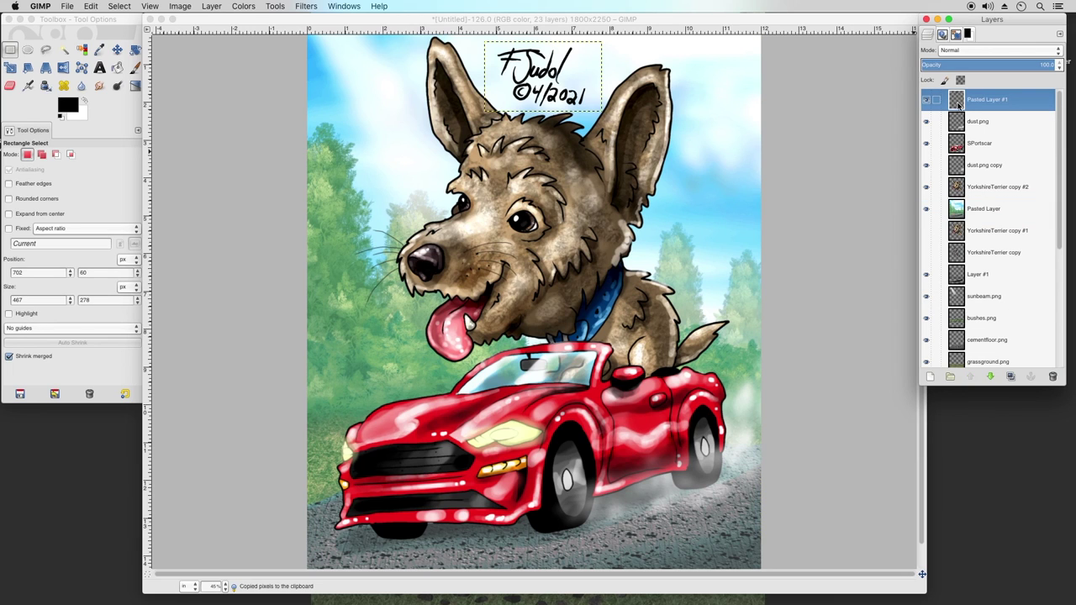
pyautogui.click(9, 70)
pyautogui.click(597, 109)
pyautogui.moveTo(597, 107); pyautogui.dragTo(555, 81)
pyautogui.click(336, 98)
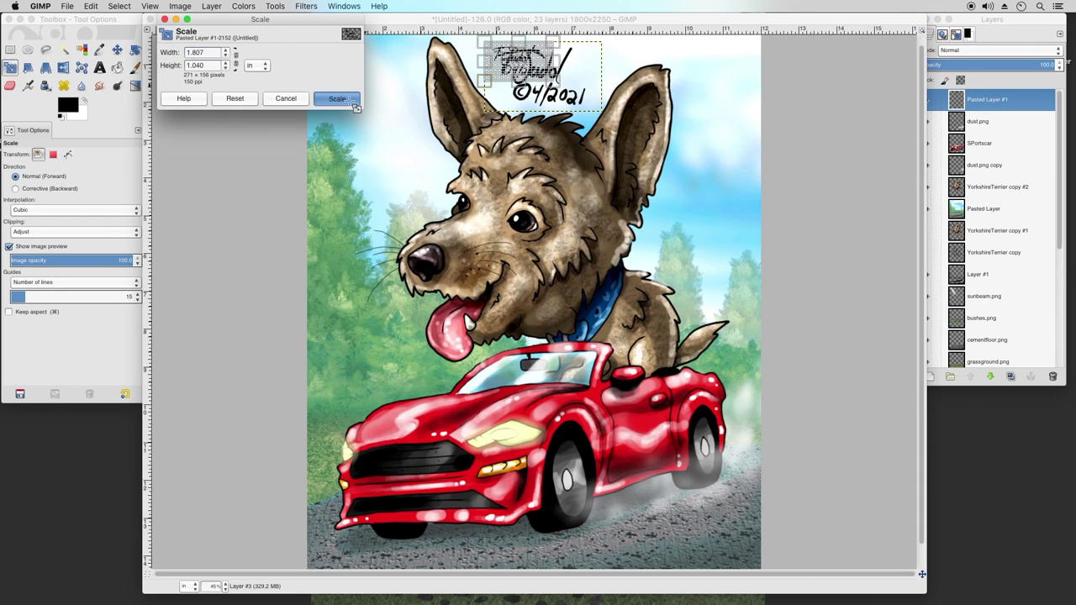
pyautogui.click(117, 50)
pyautogui.moveTo(519, 65)
pyautogui.mouseDown()
pyautogui.moveTo(669, 475)
pyautogui.moveTo(700, 517)
pyautogui.mouseUp()
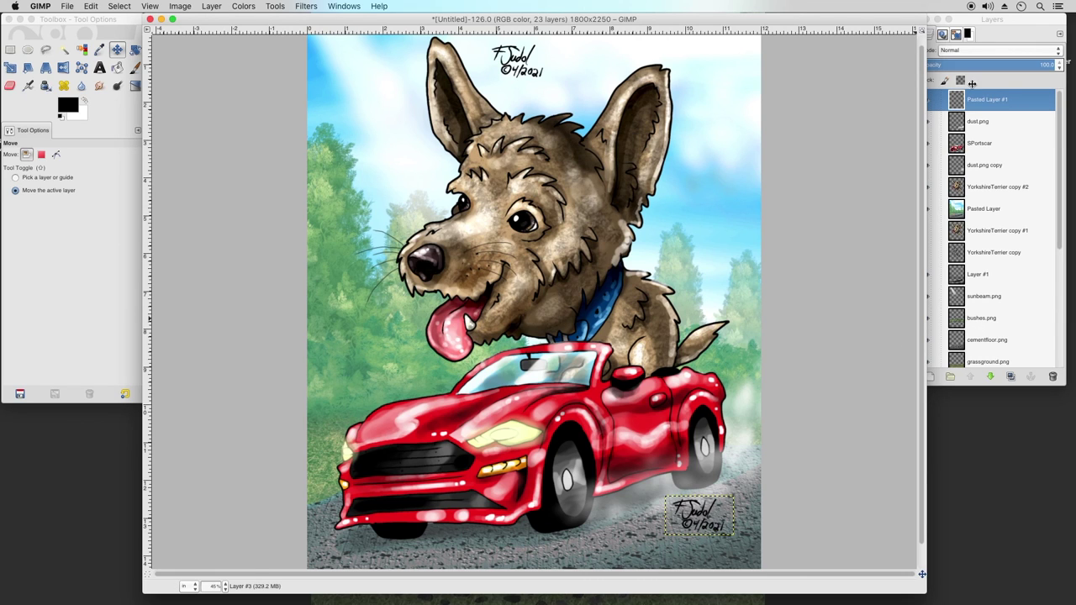
# Set the opacity of the signature layer, Pasted Layer #1, to 48.3
pyautogui.click(989, 64)
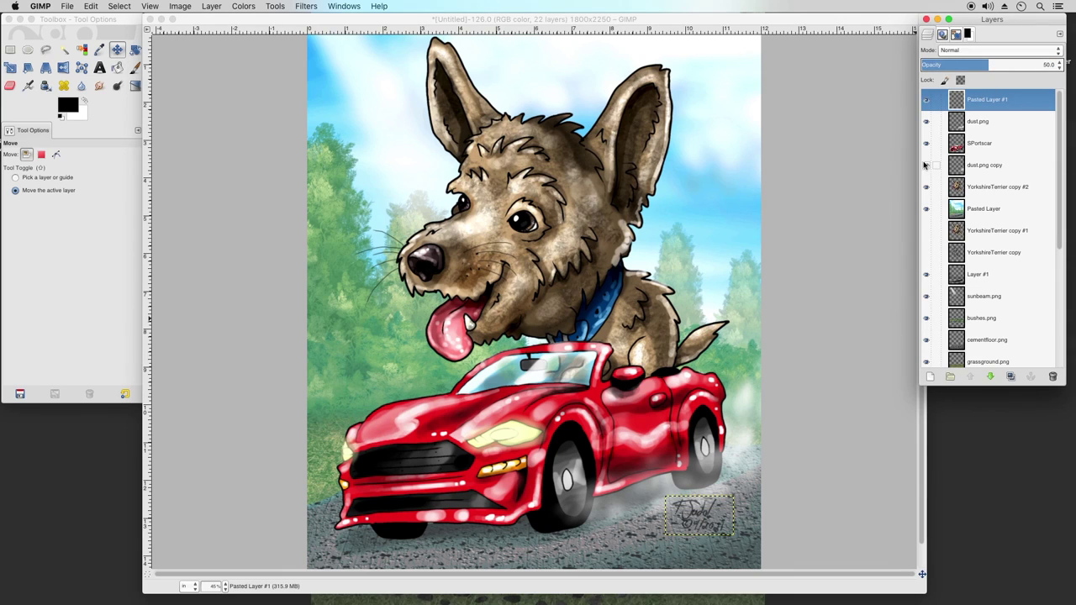
pyautogui.click(1020, 65)
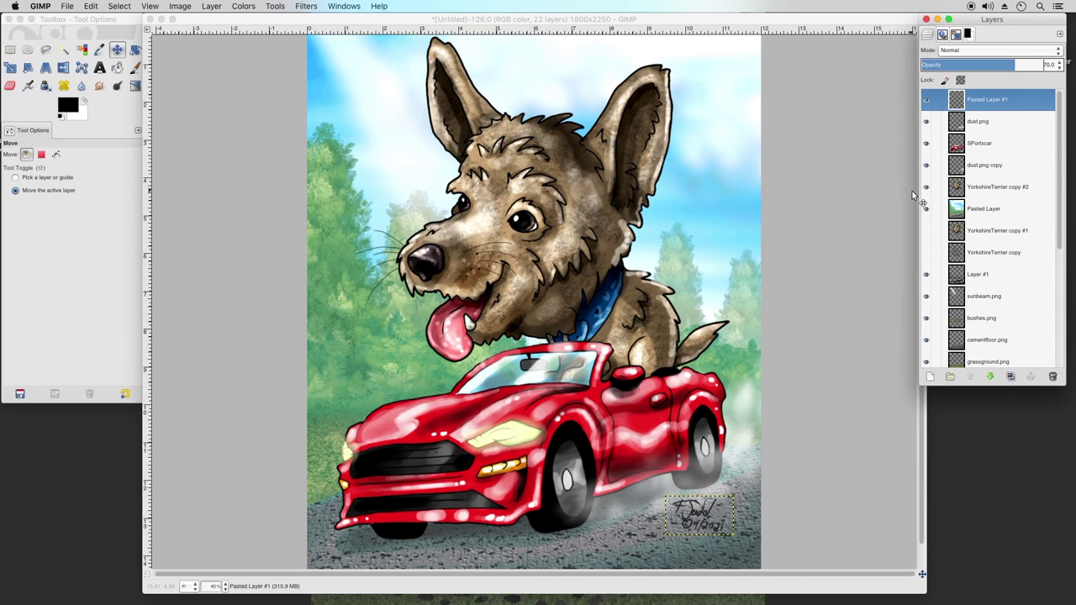
pyautogui.click(975, 121)
pyautogui.click(979, 100)
pyautogui.moveTo(987, 61); pyautogui.dragTo(988, 61)
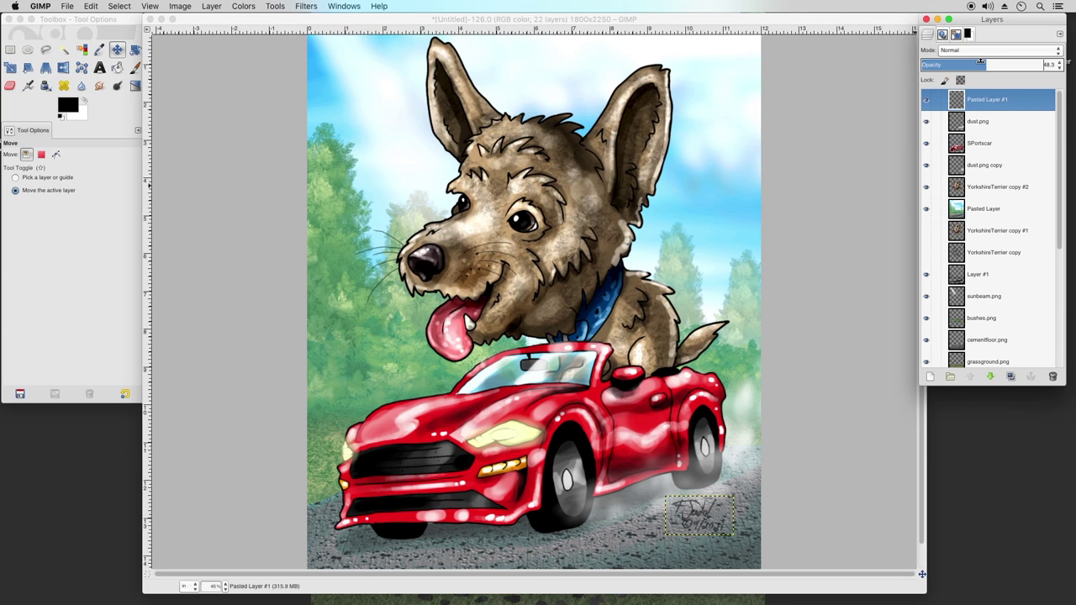
# Nudge the dust.png layer and then the signature layer slightly left and down near the car's rear wheel
pyautogui.click(978, 122)
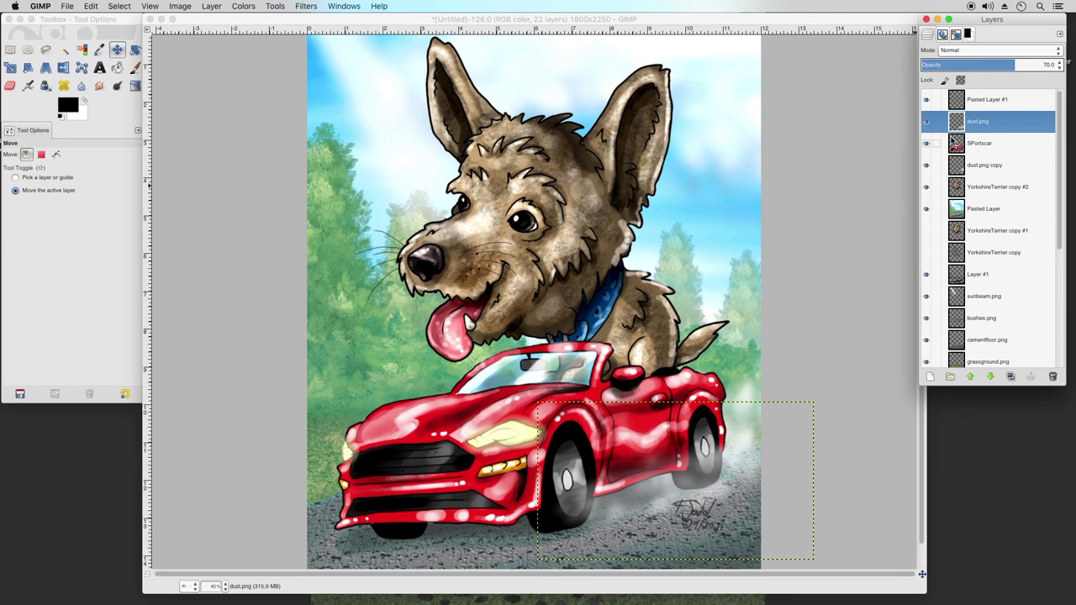
pyautogui.click(118, 50)
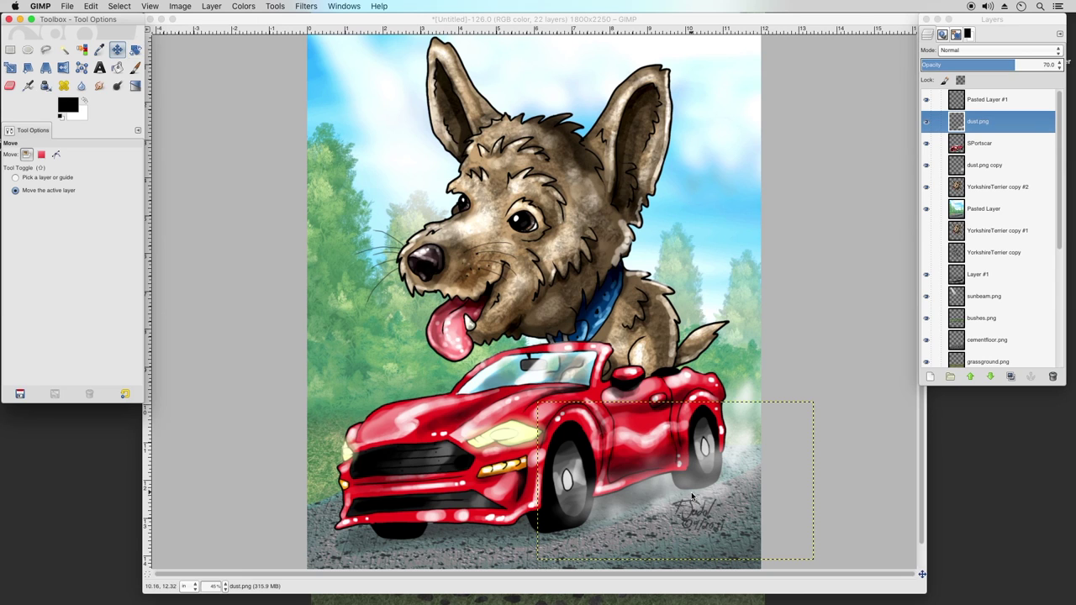
pyautogui.moveTo(683, 502); pyautogui.dragTo(679, 504)
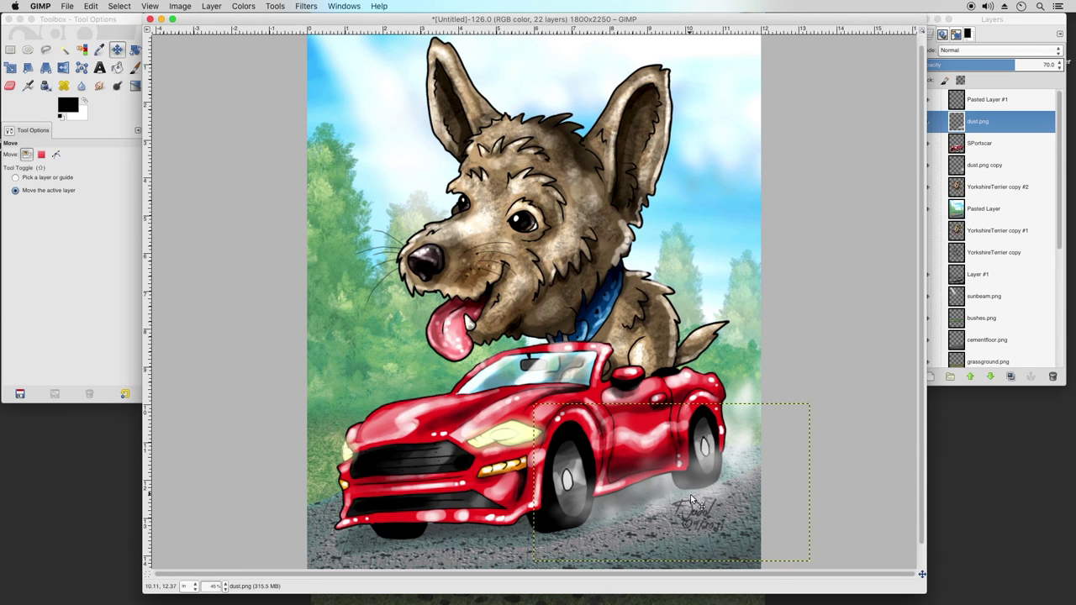
pyautogui.click(986, 103)
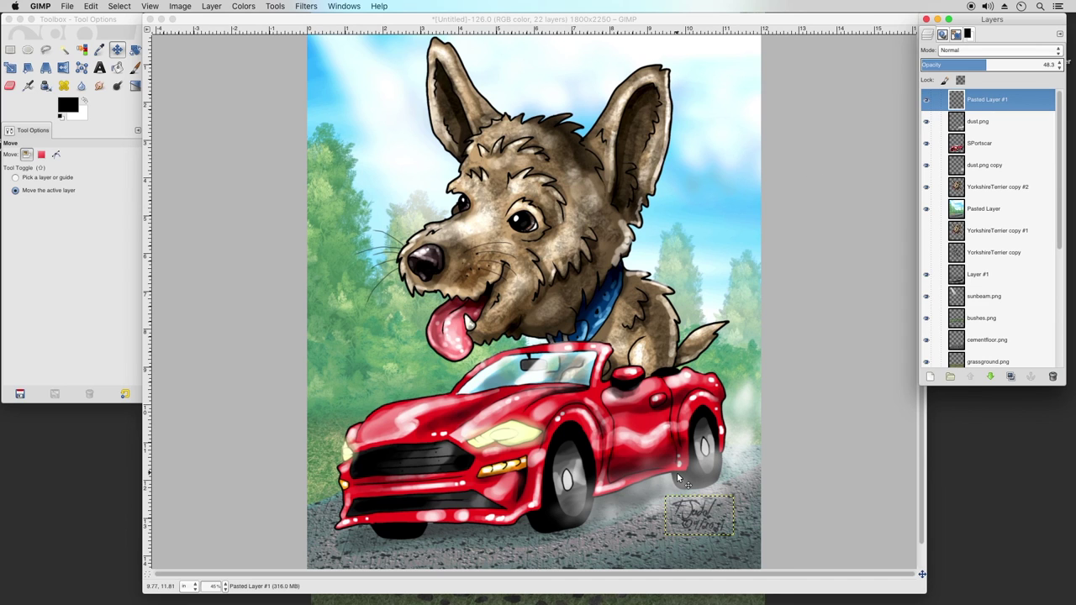
pyautogui.click(701, 512)
pyautogui.moveTo(700, 513); pyautogui.dragTo(694, 516)
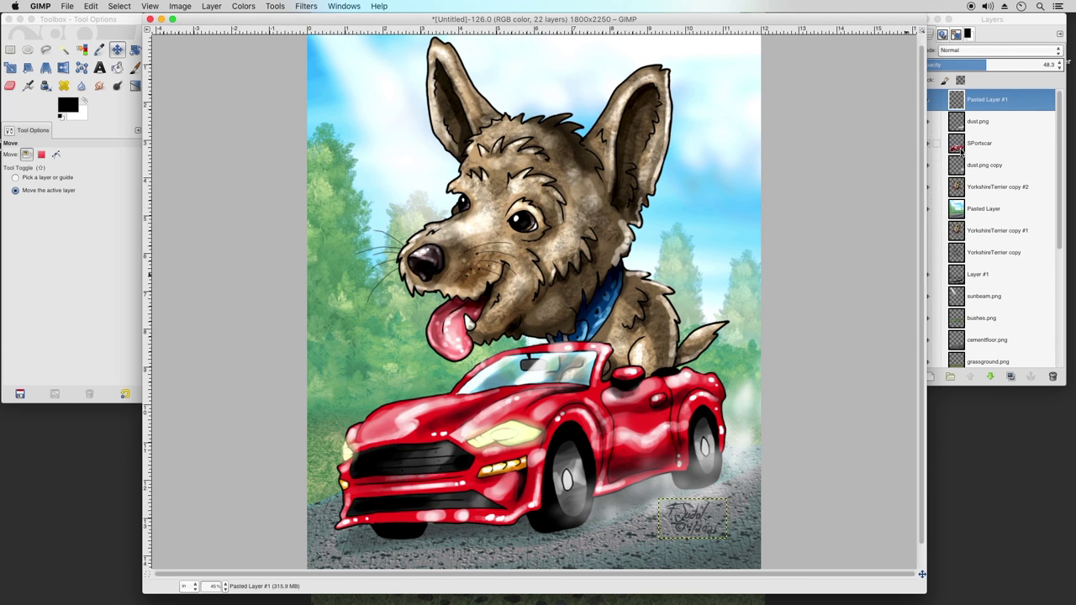
# Examine the finished illustration at 42% zoom, going through its layers from dust.png down to Pasted Layer
pyautogui.click(978, 121)
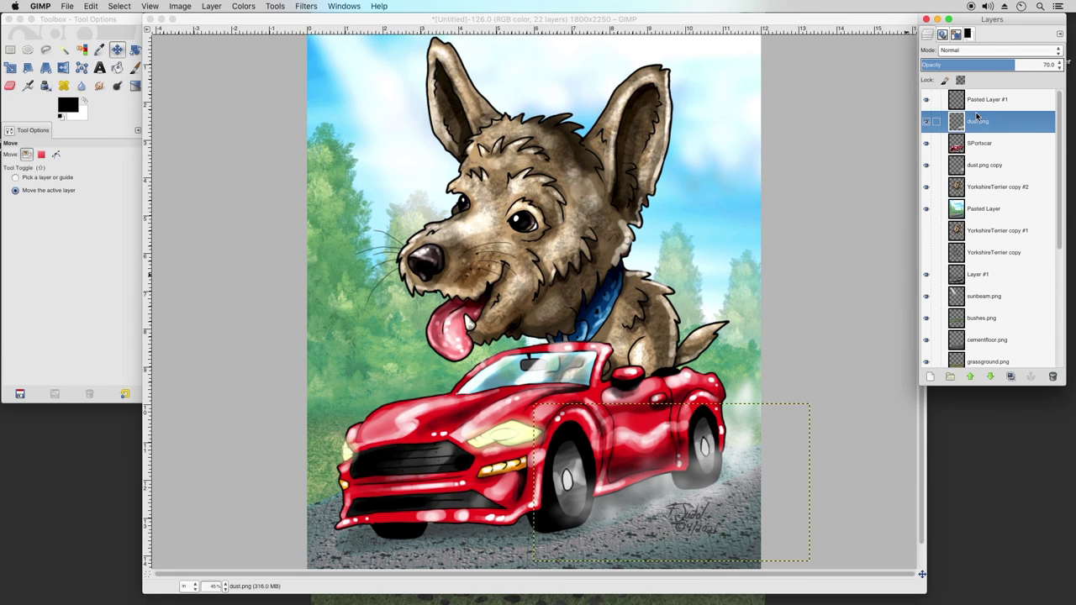
pyautogui.click(225, 588)
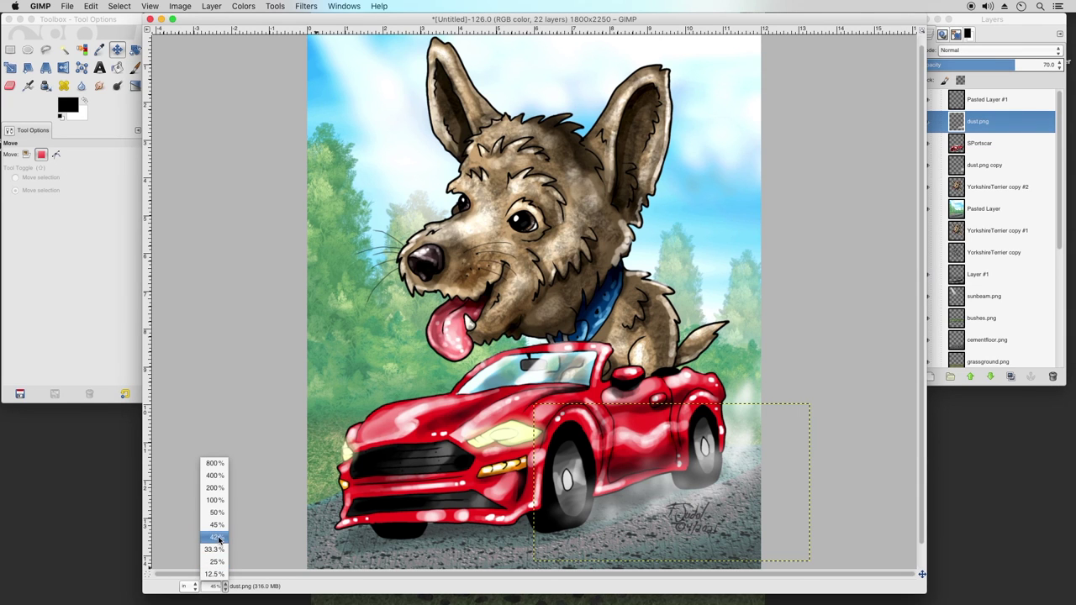
pyautogui.click(218, 539)
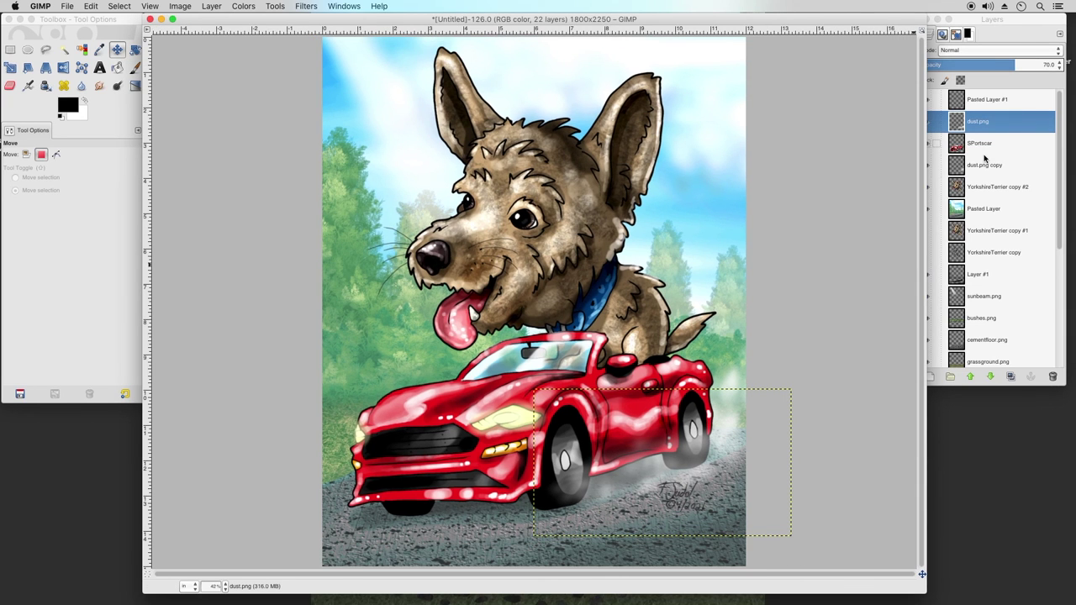
pyautogui.click(981, 152)
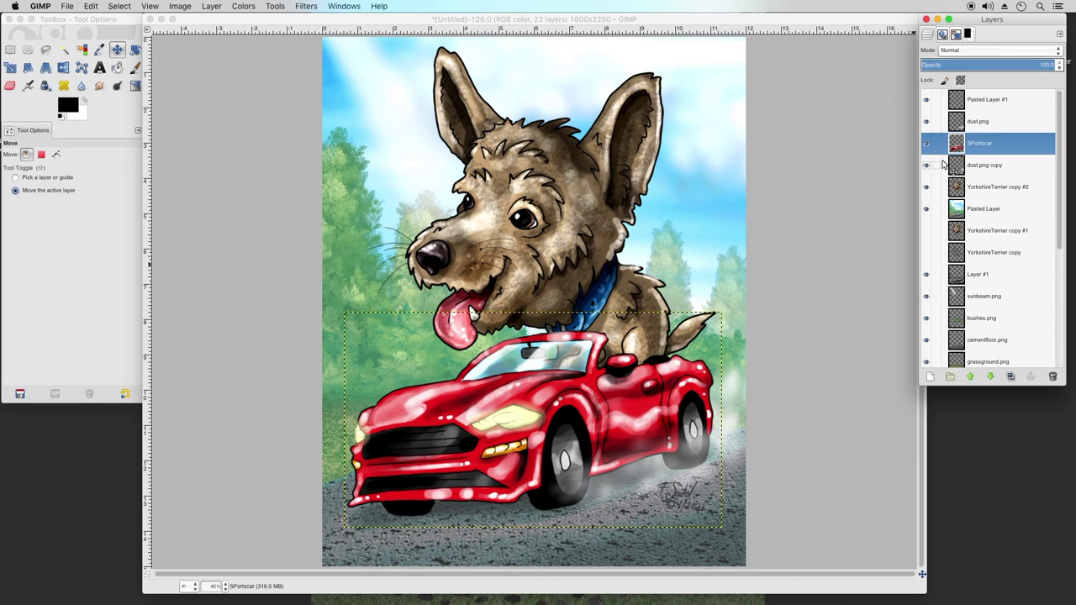
pyautogui.click(966, 165)
pyautogui.click(975, 186)
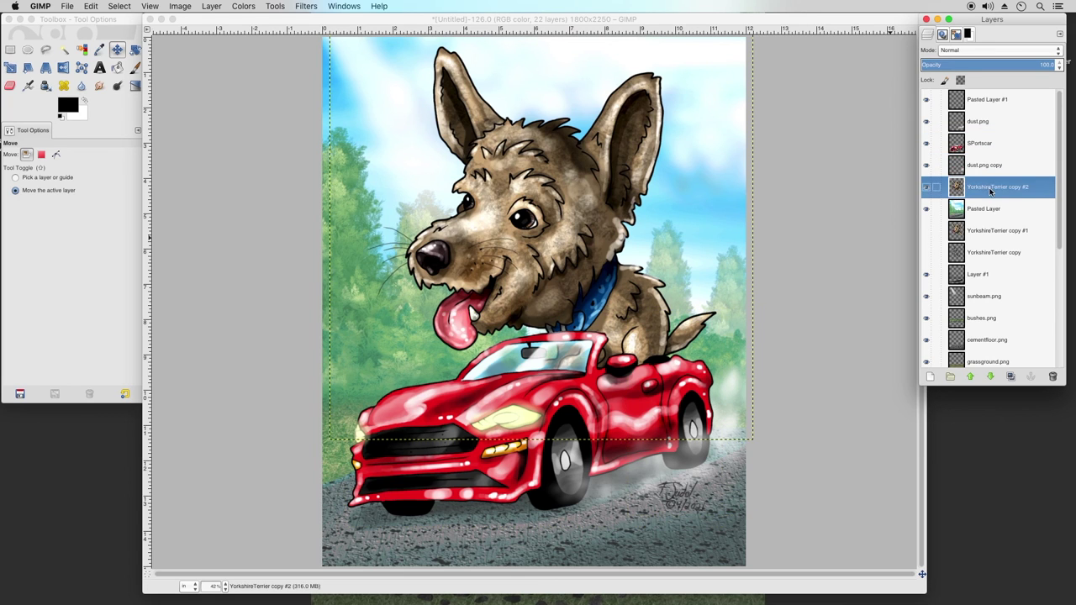
pyautogui.click(981, 209)
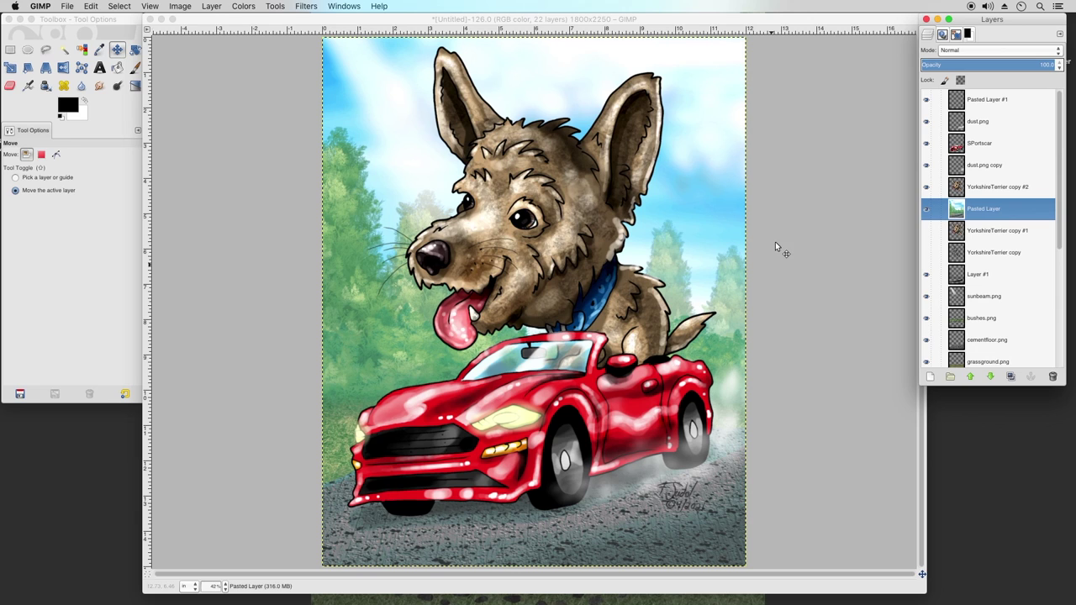
pyautogui.click(68, 7)
pyautogui.click(112, 143)
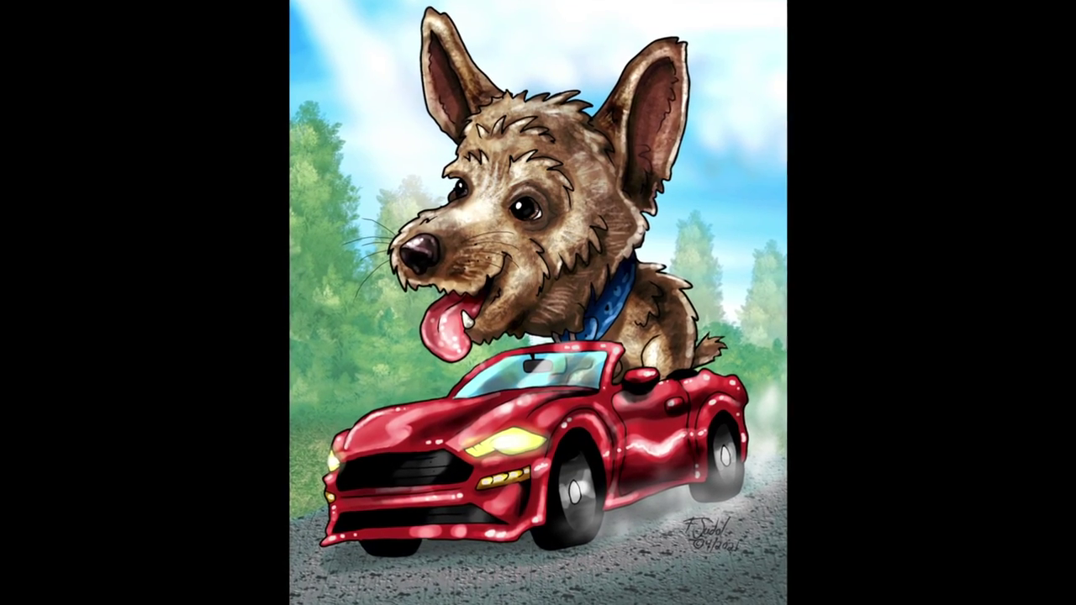